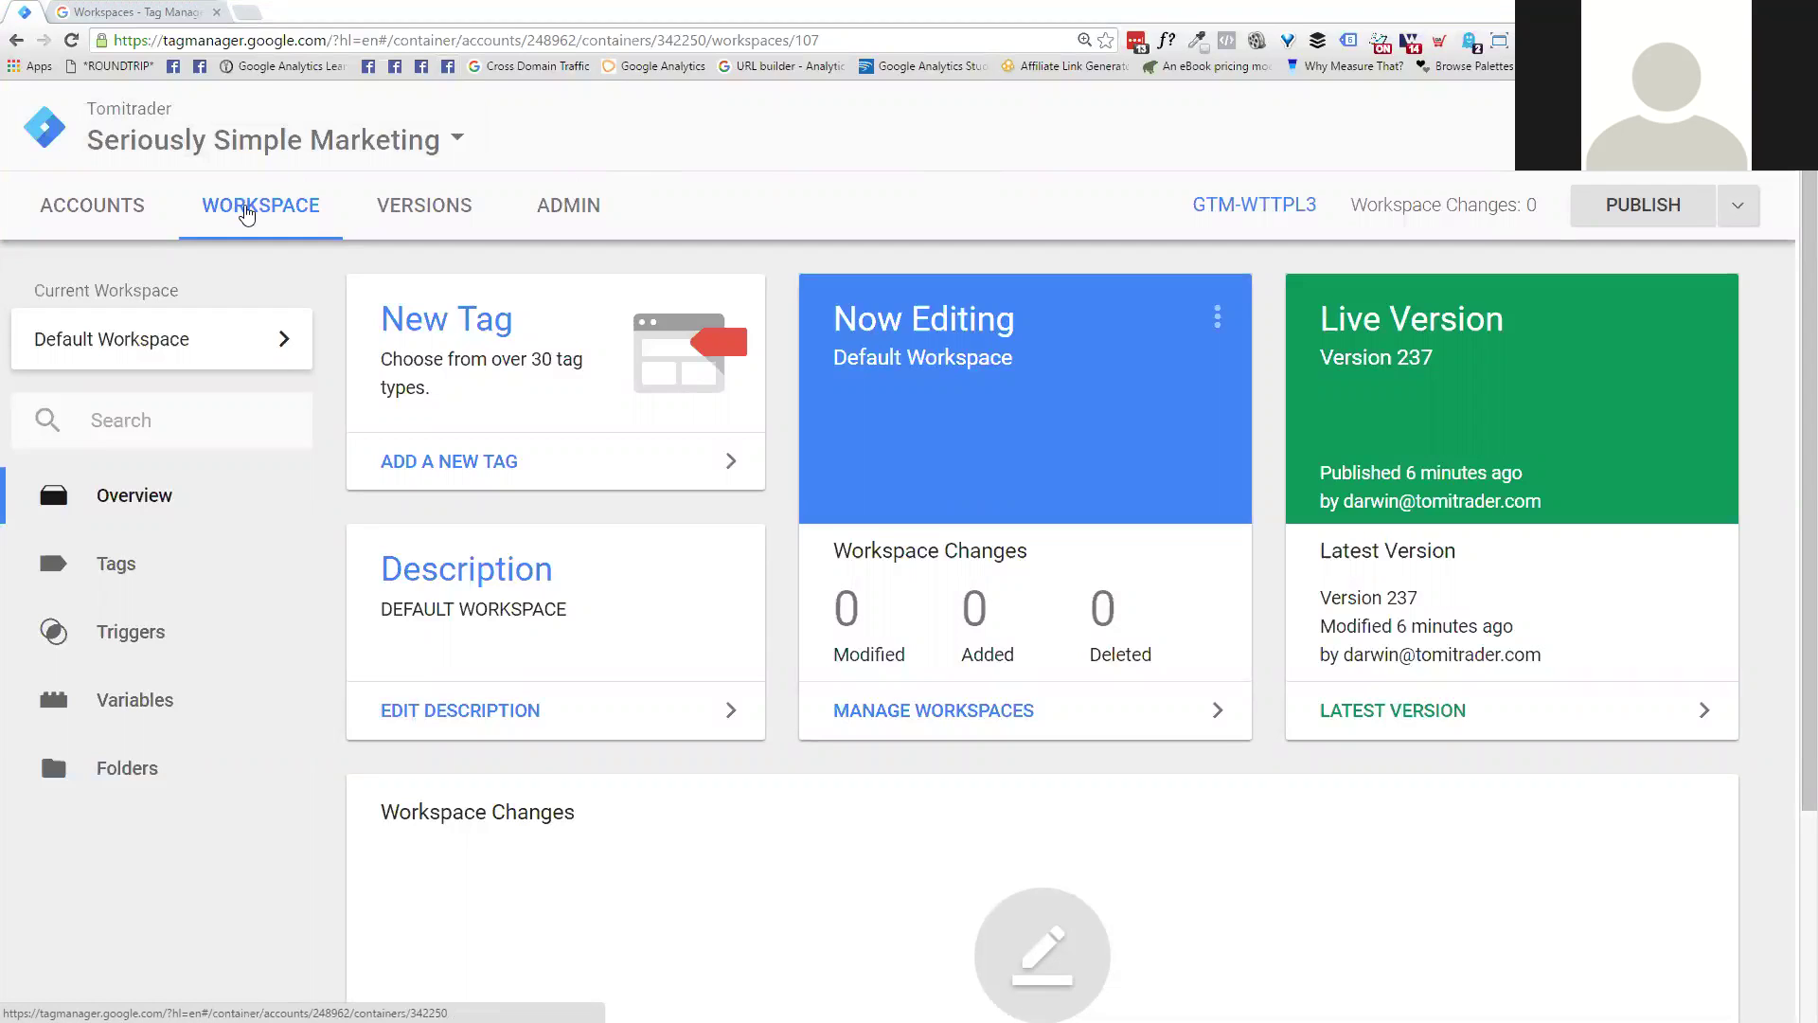
Step: Look through the account's container list in the administration area, keep Seriously Simple Marketing selected and return to its workspace
{"action": "left_click", "coordinate": [562, 220]}
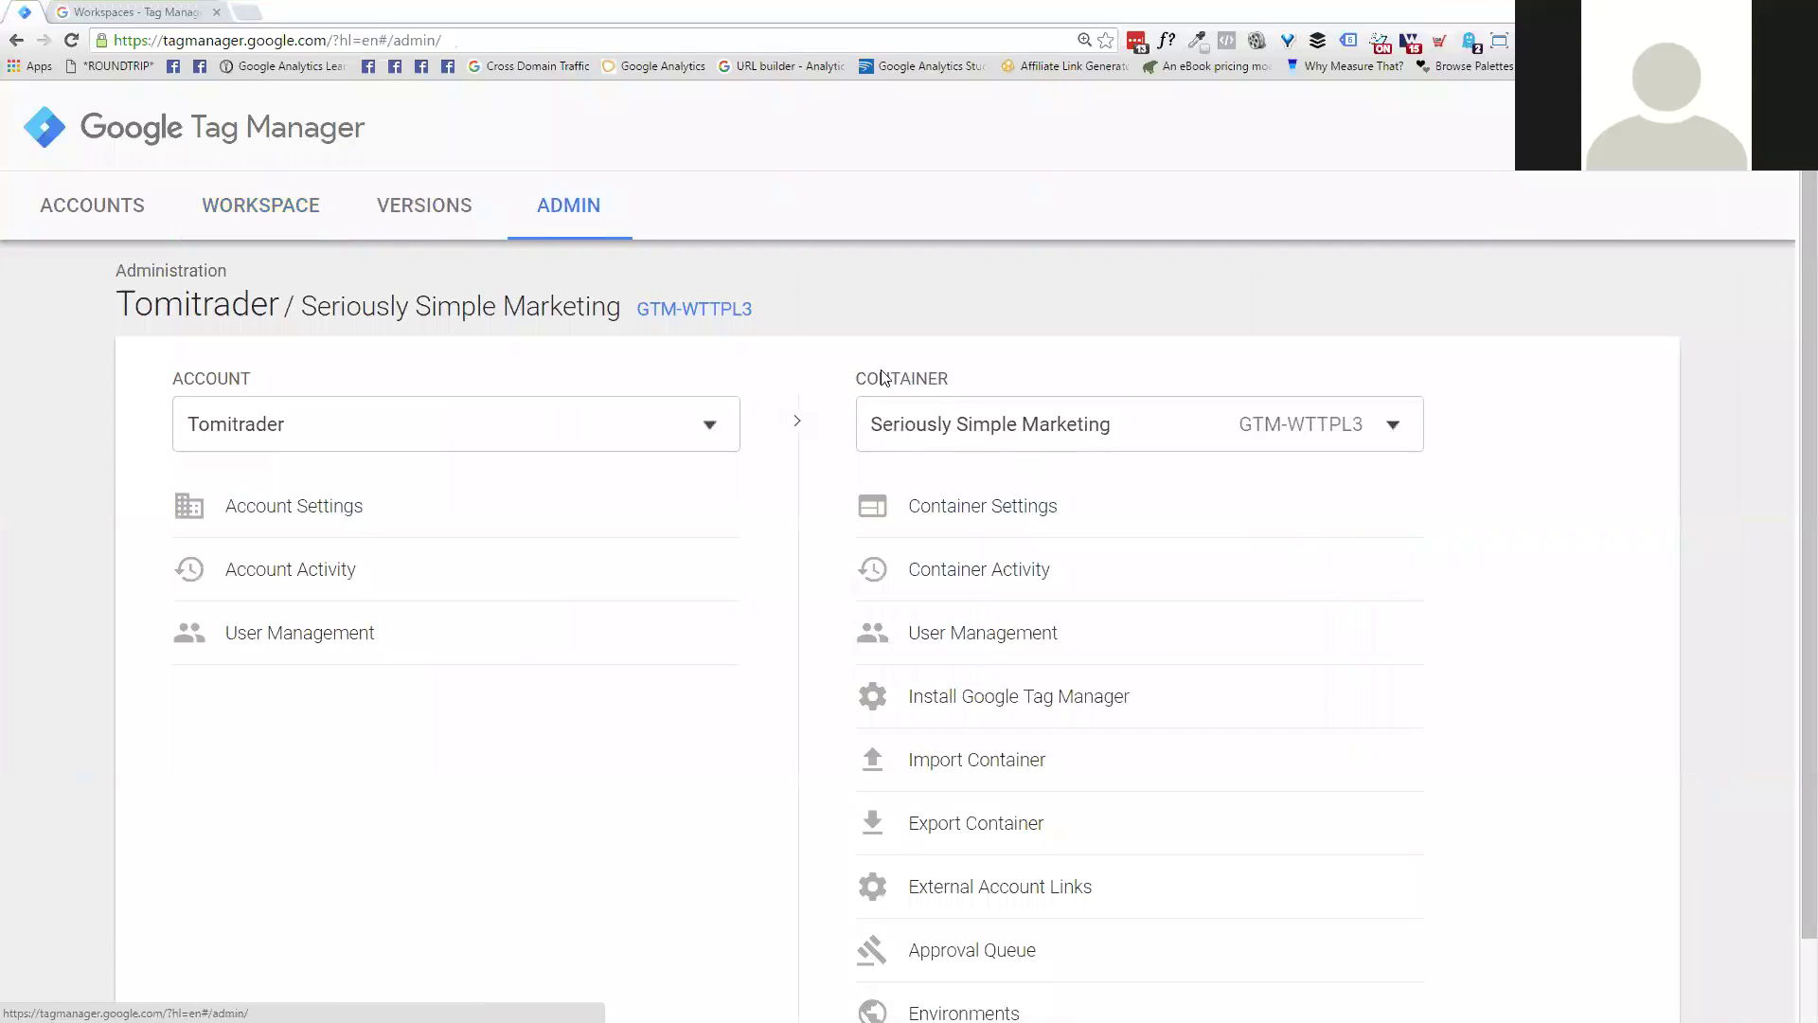
{"action": "left_click", "coordinate": [1103, 444]}
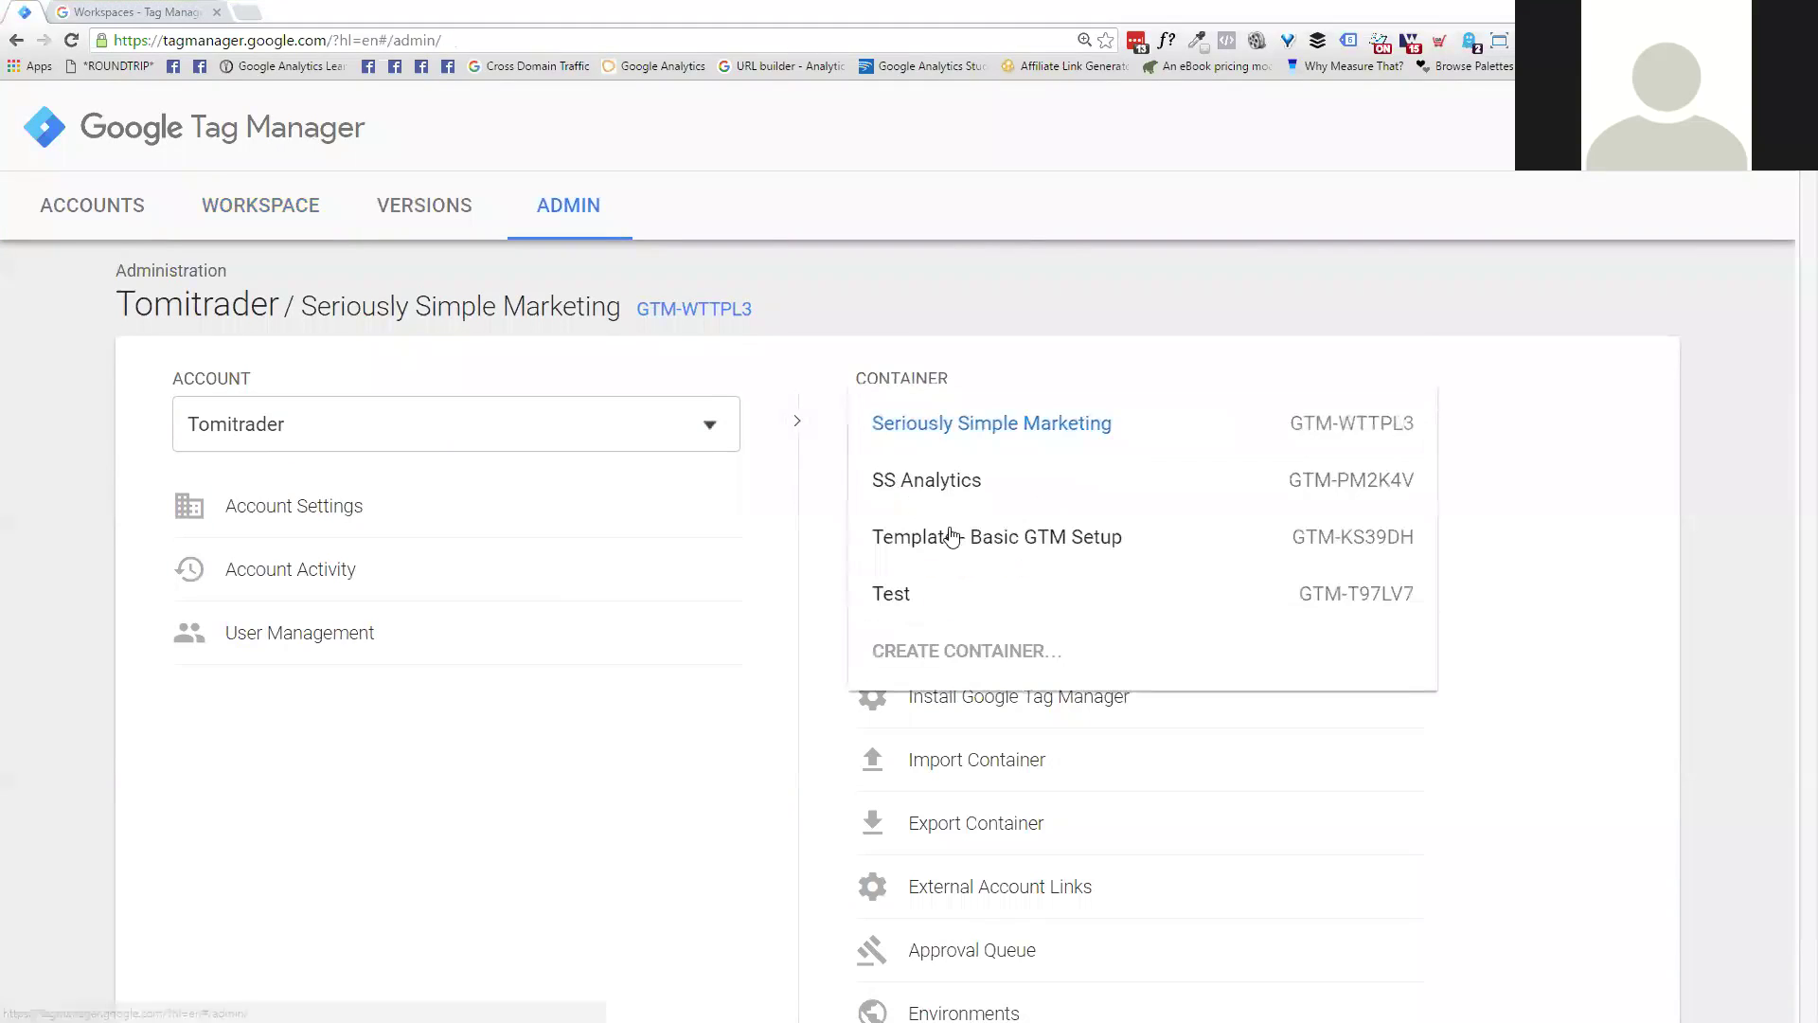
{"action": "left_click", "coordinate": [1002, 425]}
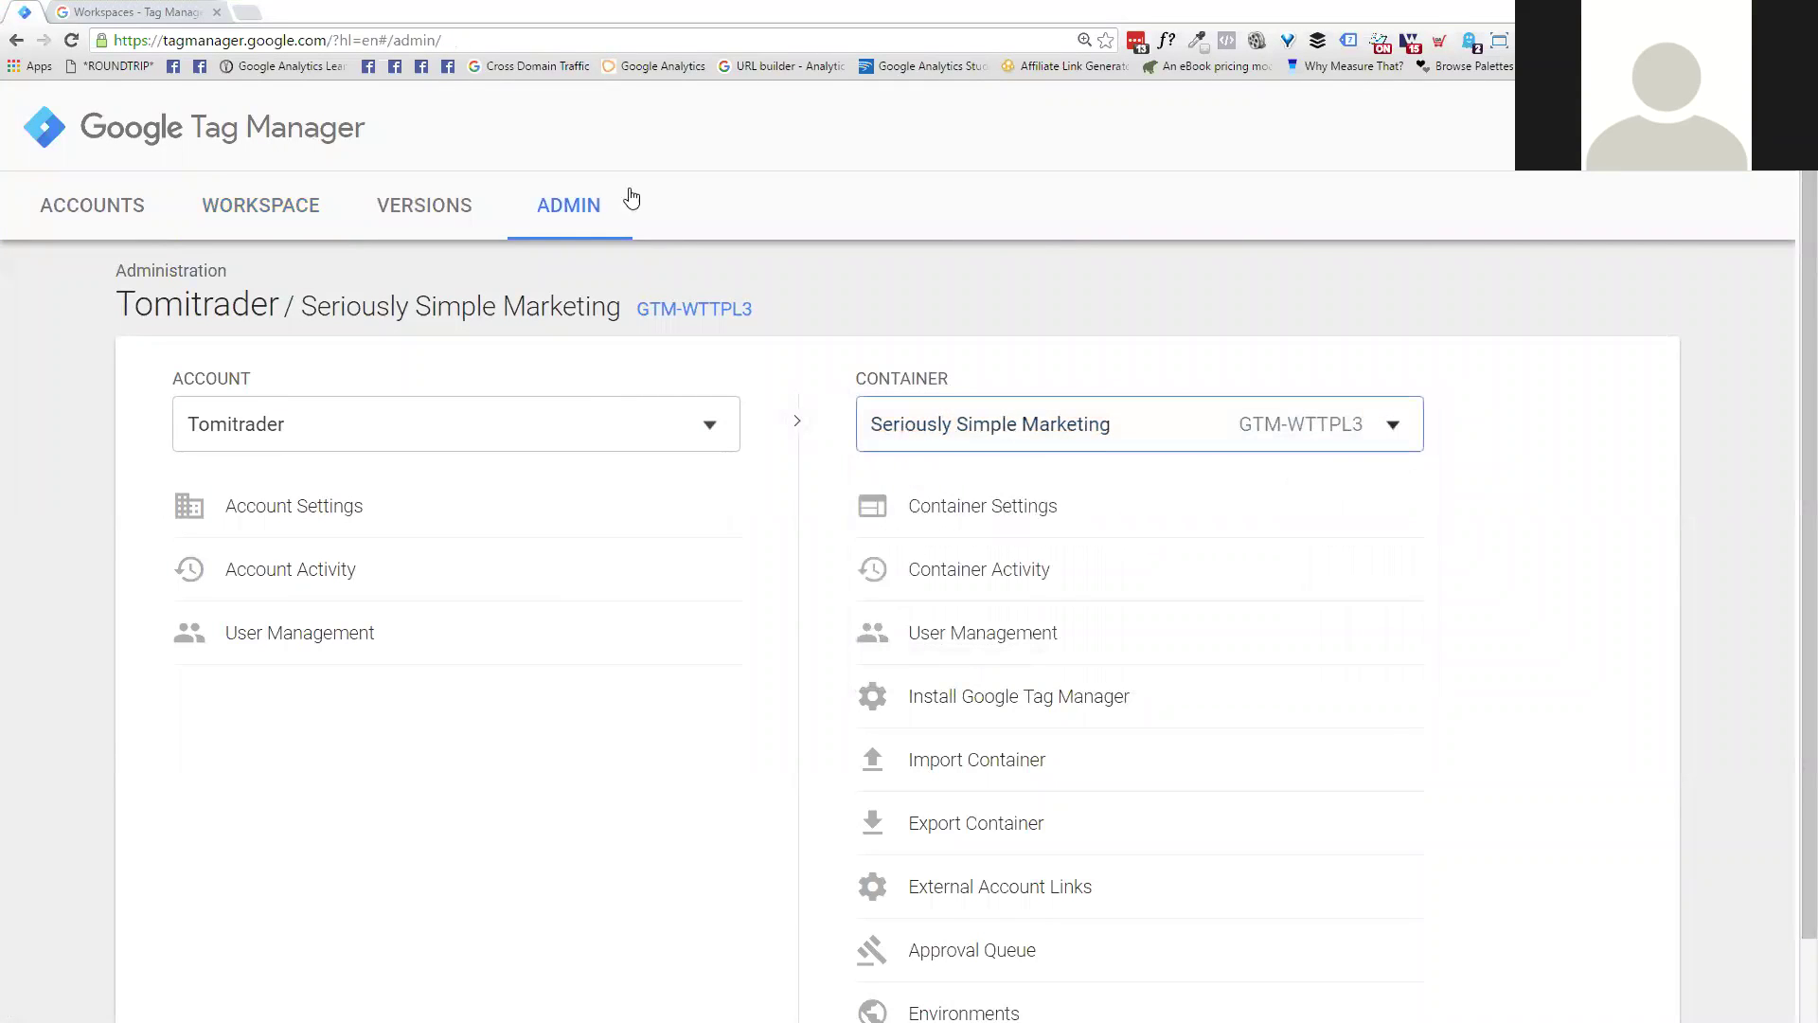
{"action": "left_click", "coordinate": [284, 214]}
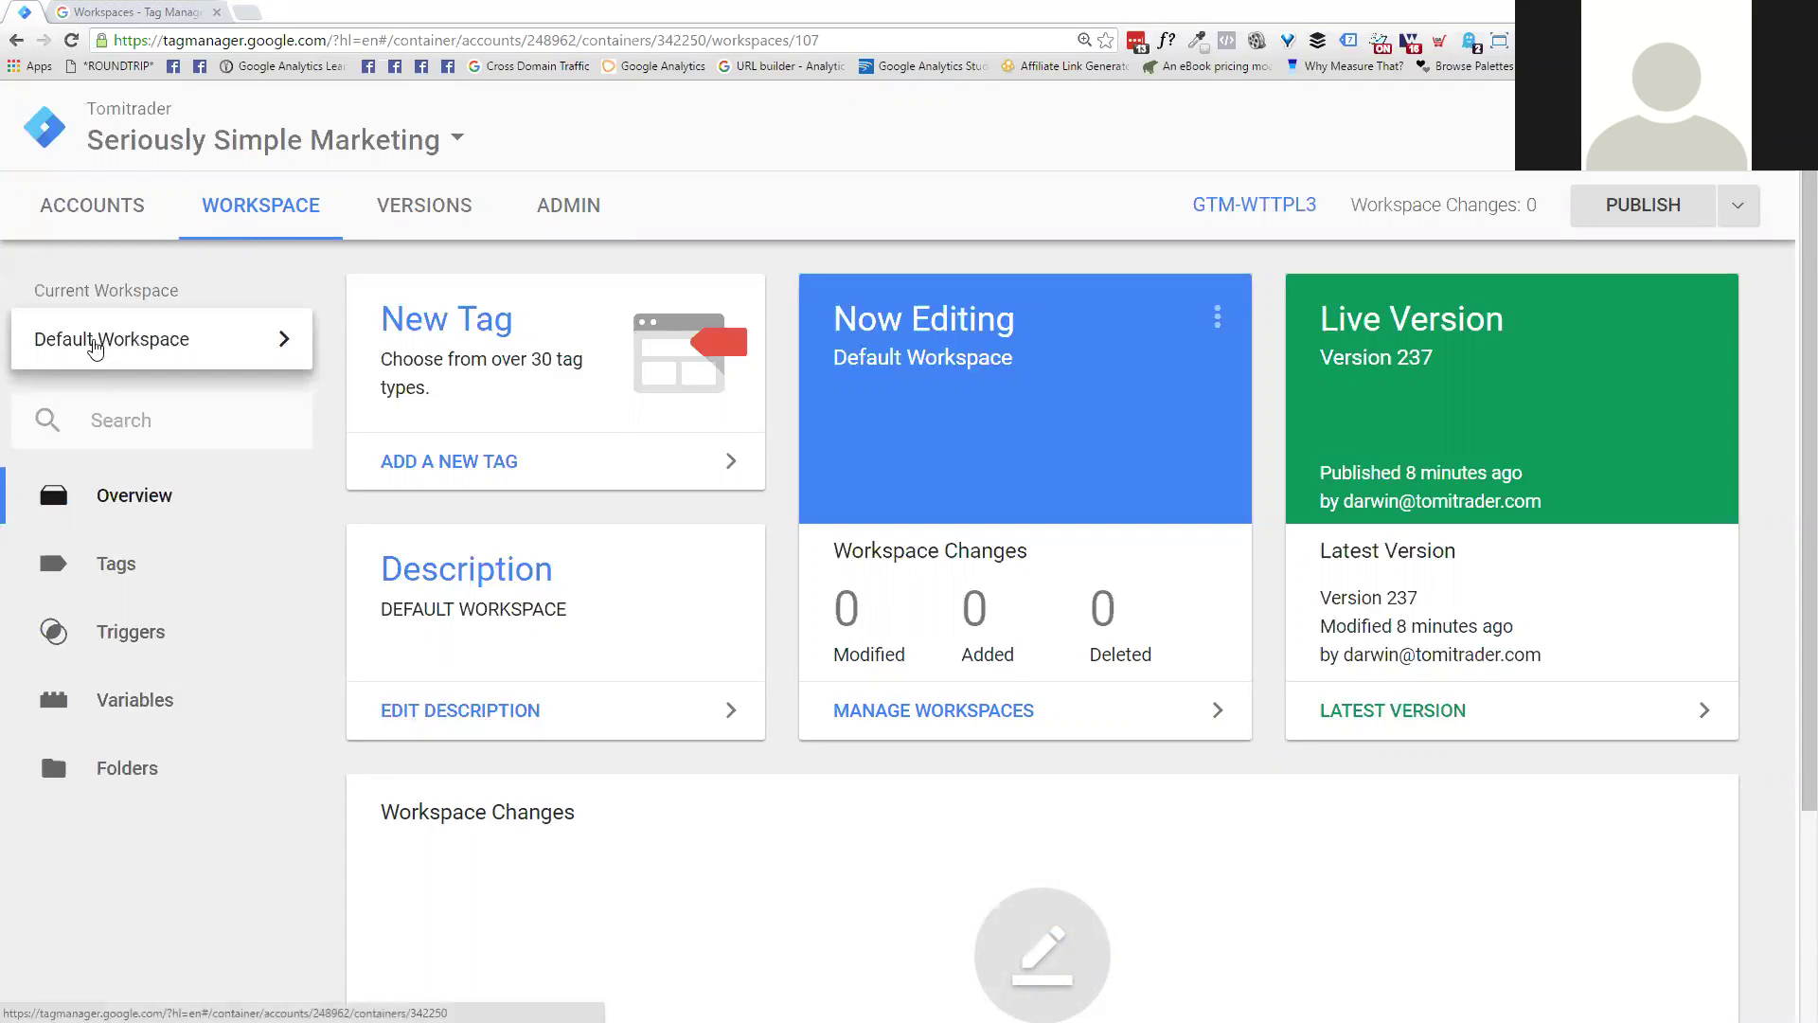
Step: Create a new workspace titled with the owner's name plus "Workspace", and describe it as that person's test
{"action": "left_click", "coordinate": [158, 345]}
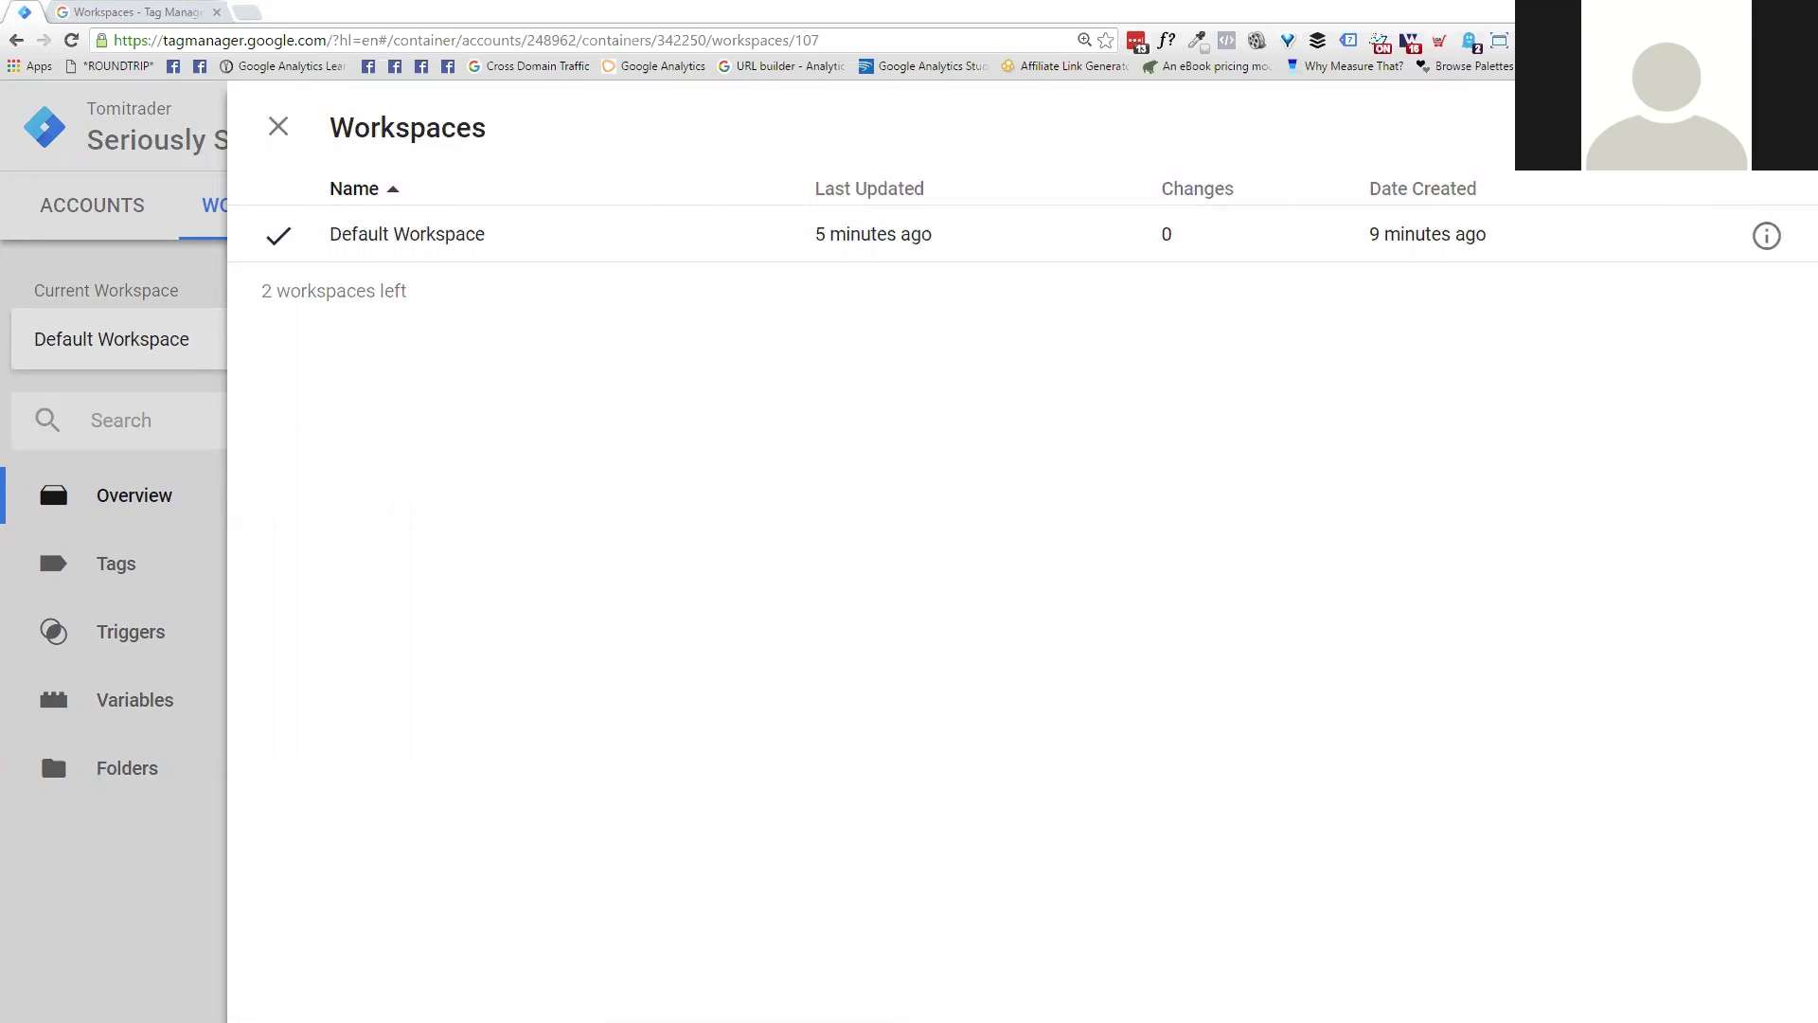
{"action": "left_click", "coordinate": [1767, 127]}
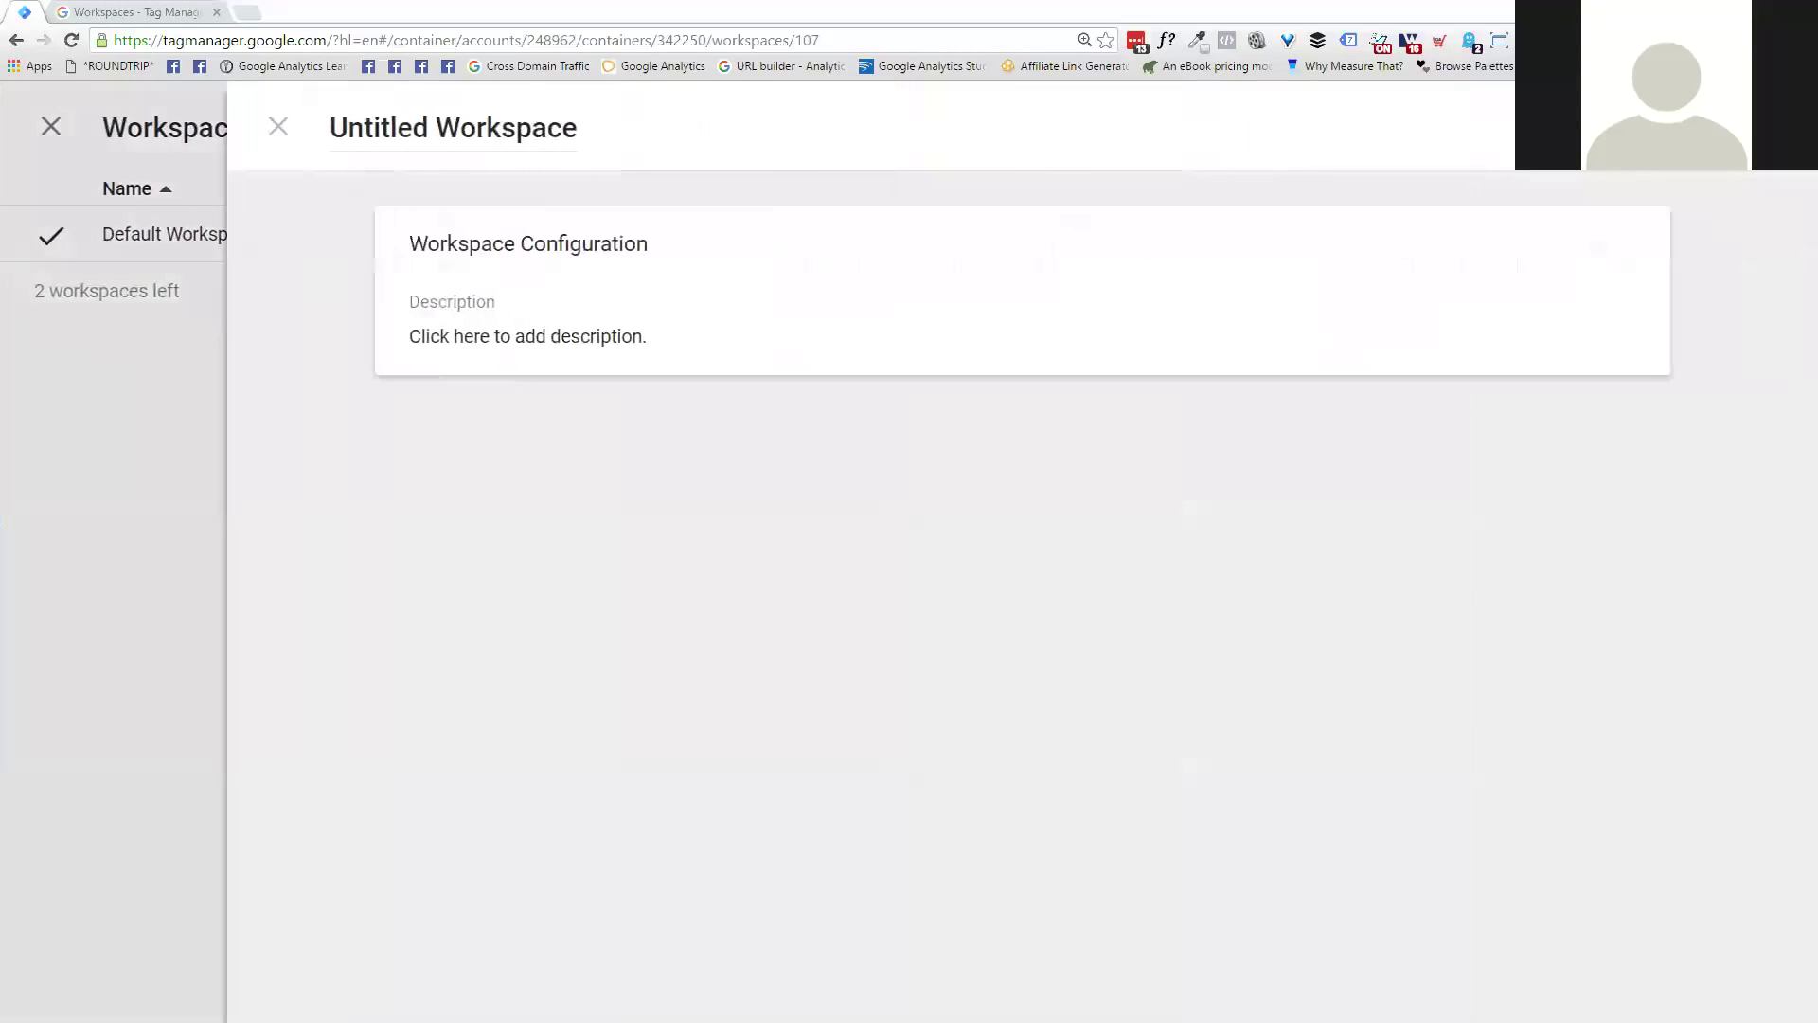
{"action": "double_click", "coordinate": [425, 128]}
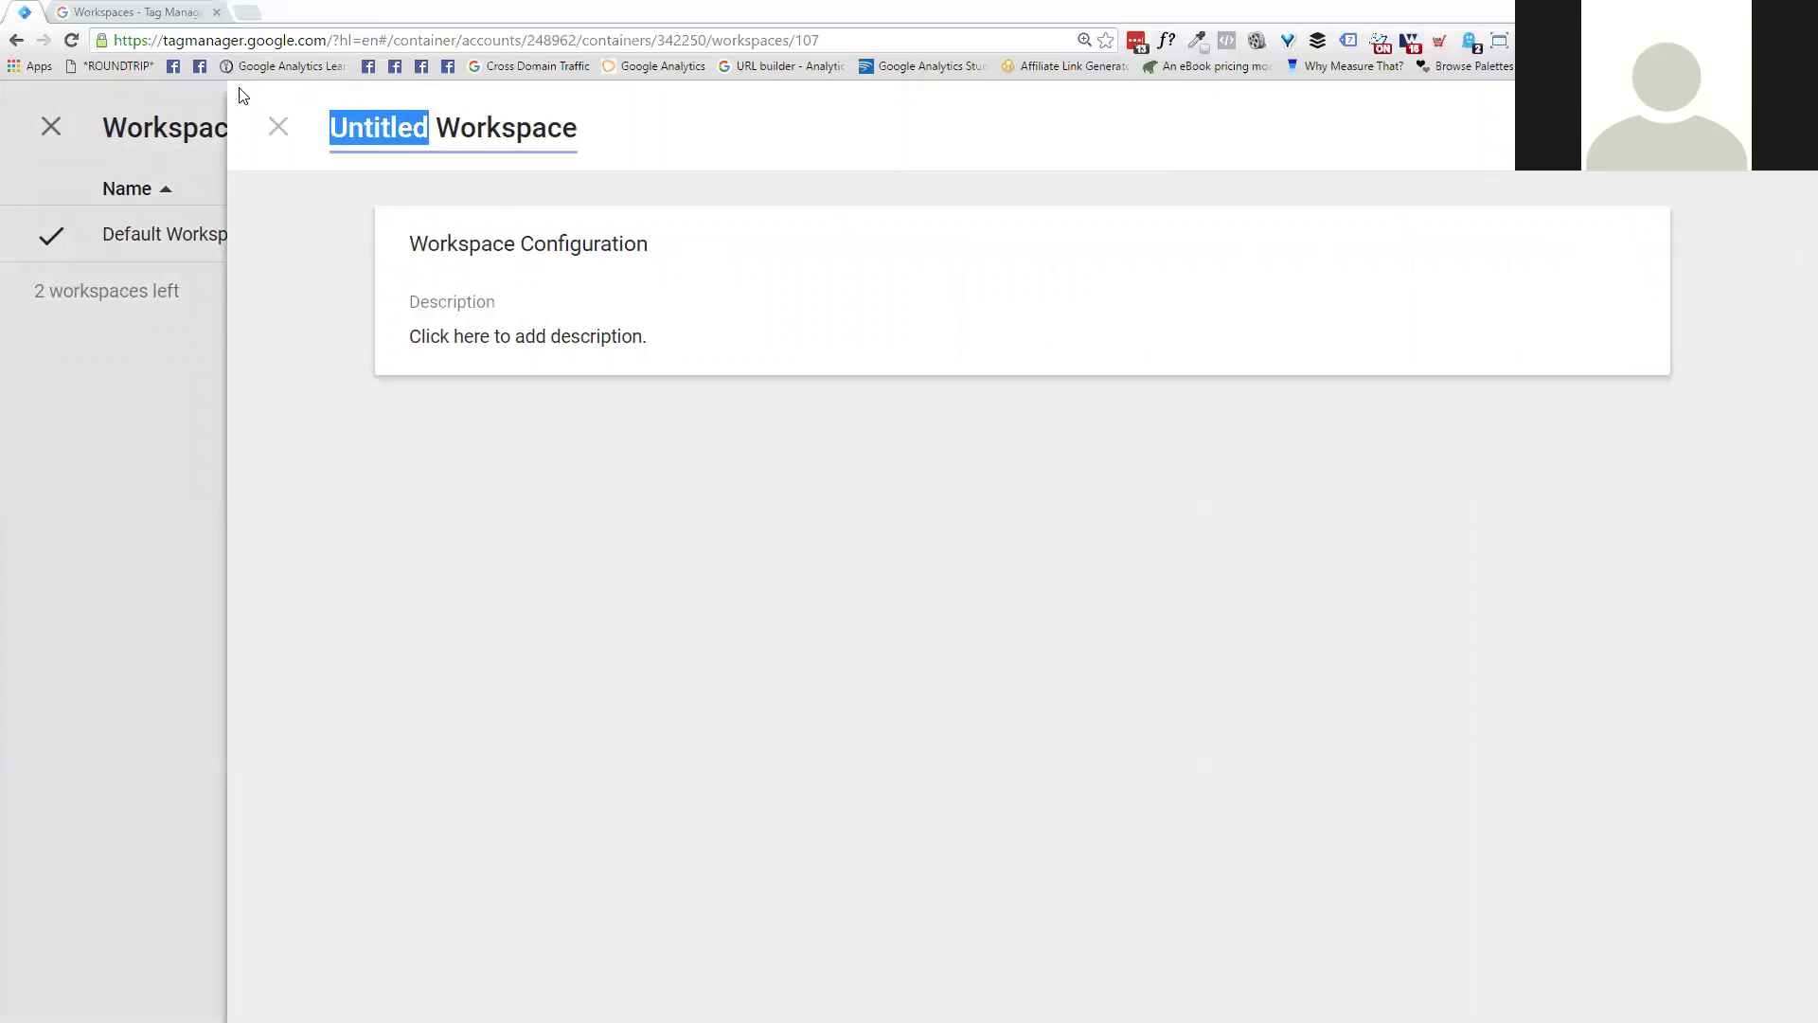
{"action": "type", "text": "Mercer's"}
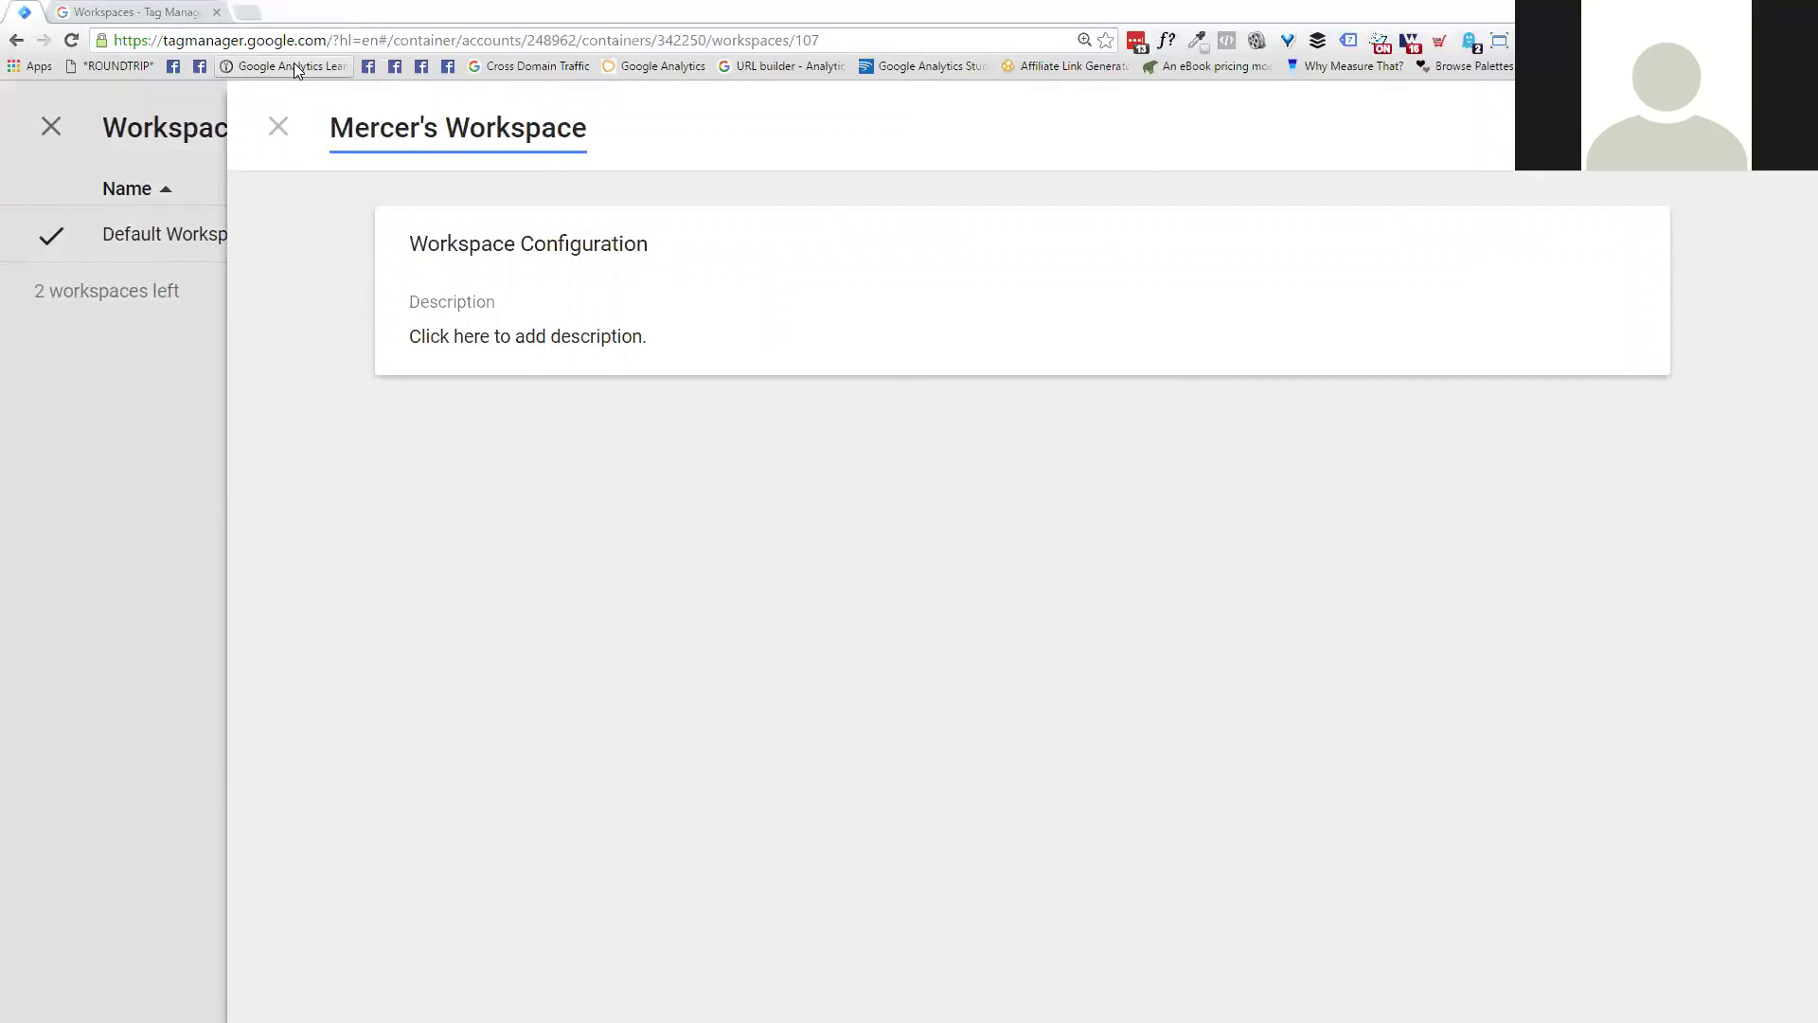
{"action": "left_click", "coordinate": [467, 336]}
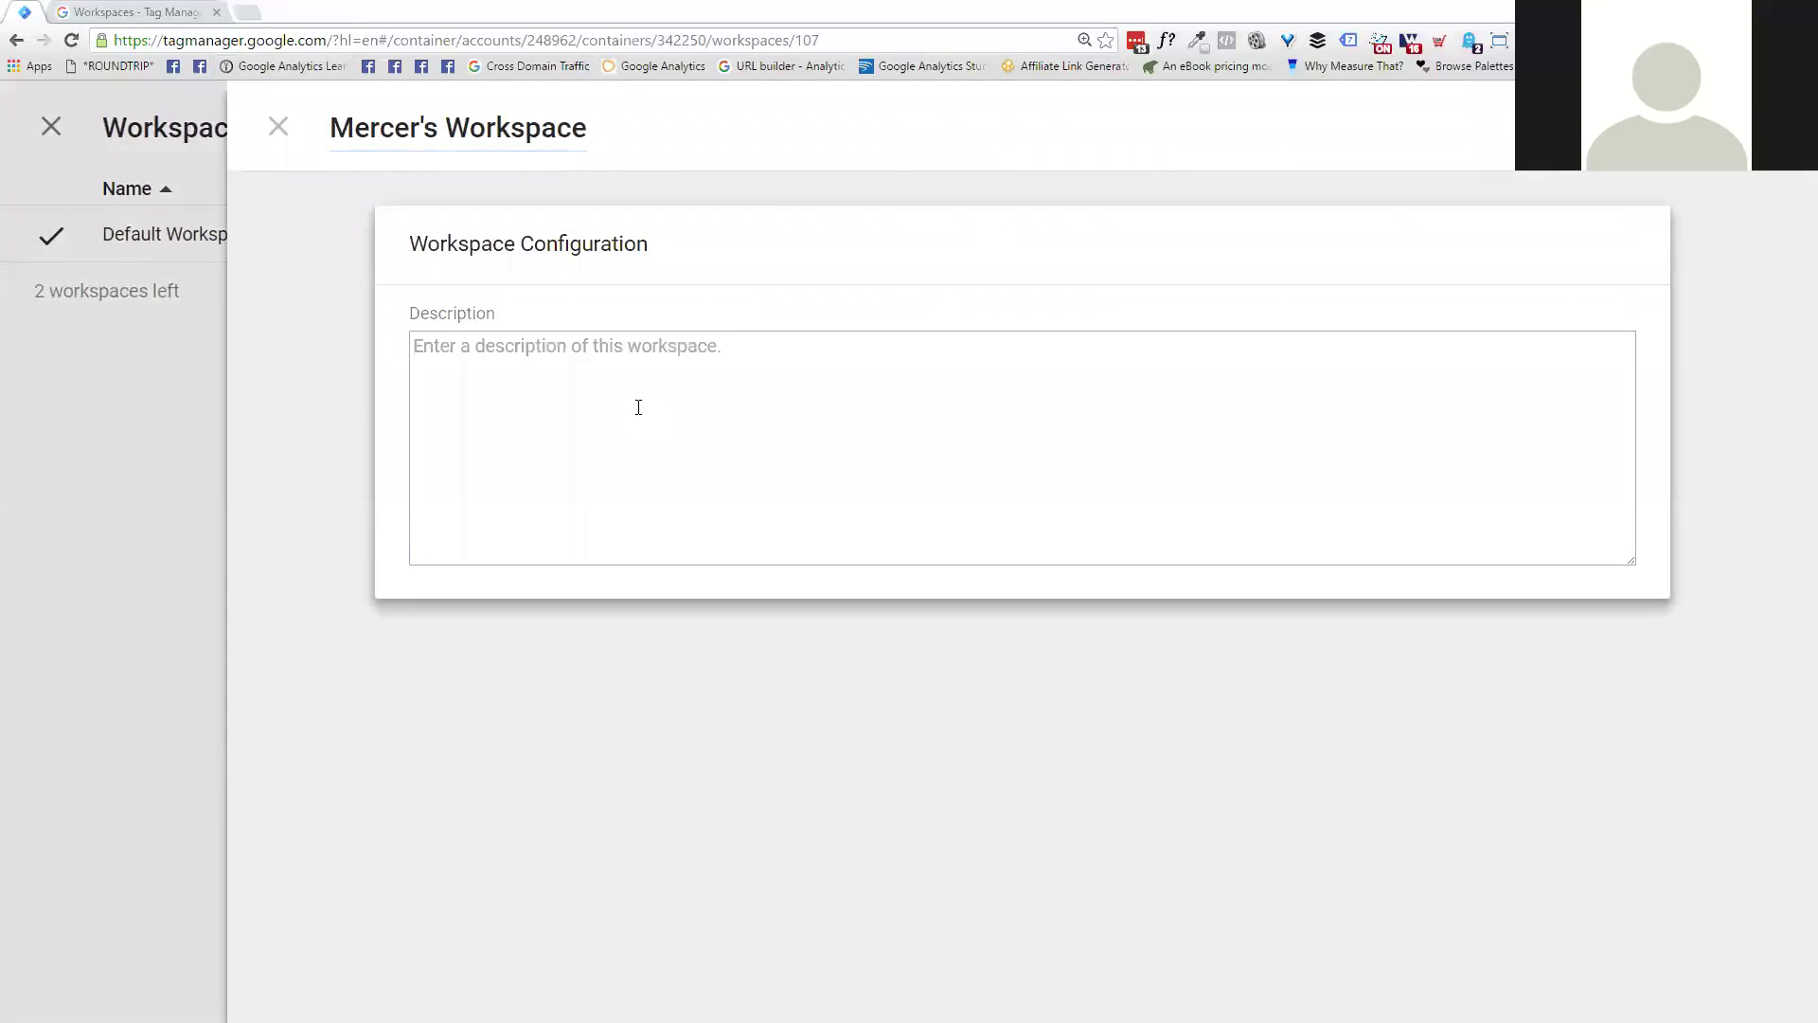
{"action": "type", "text": "Mercer's test"}
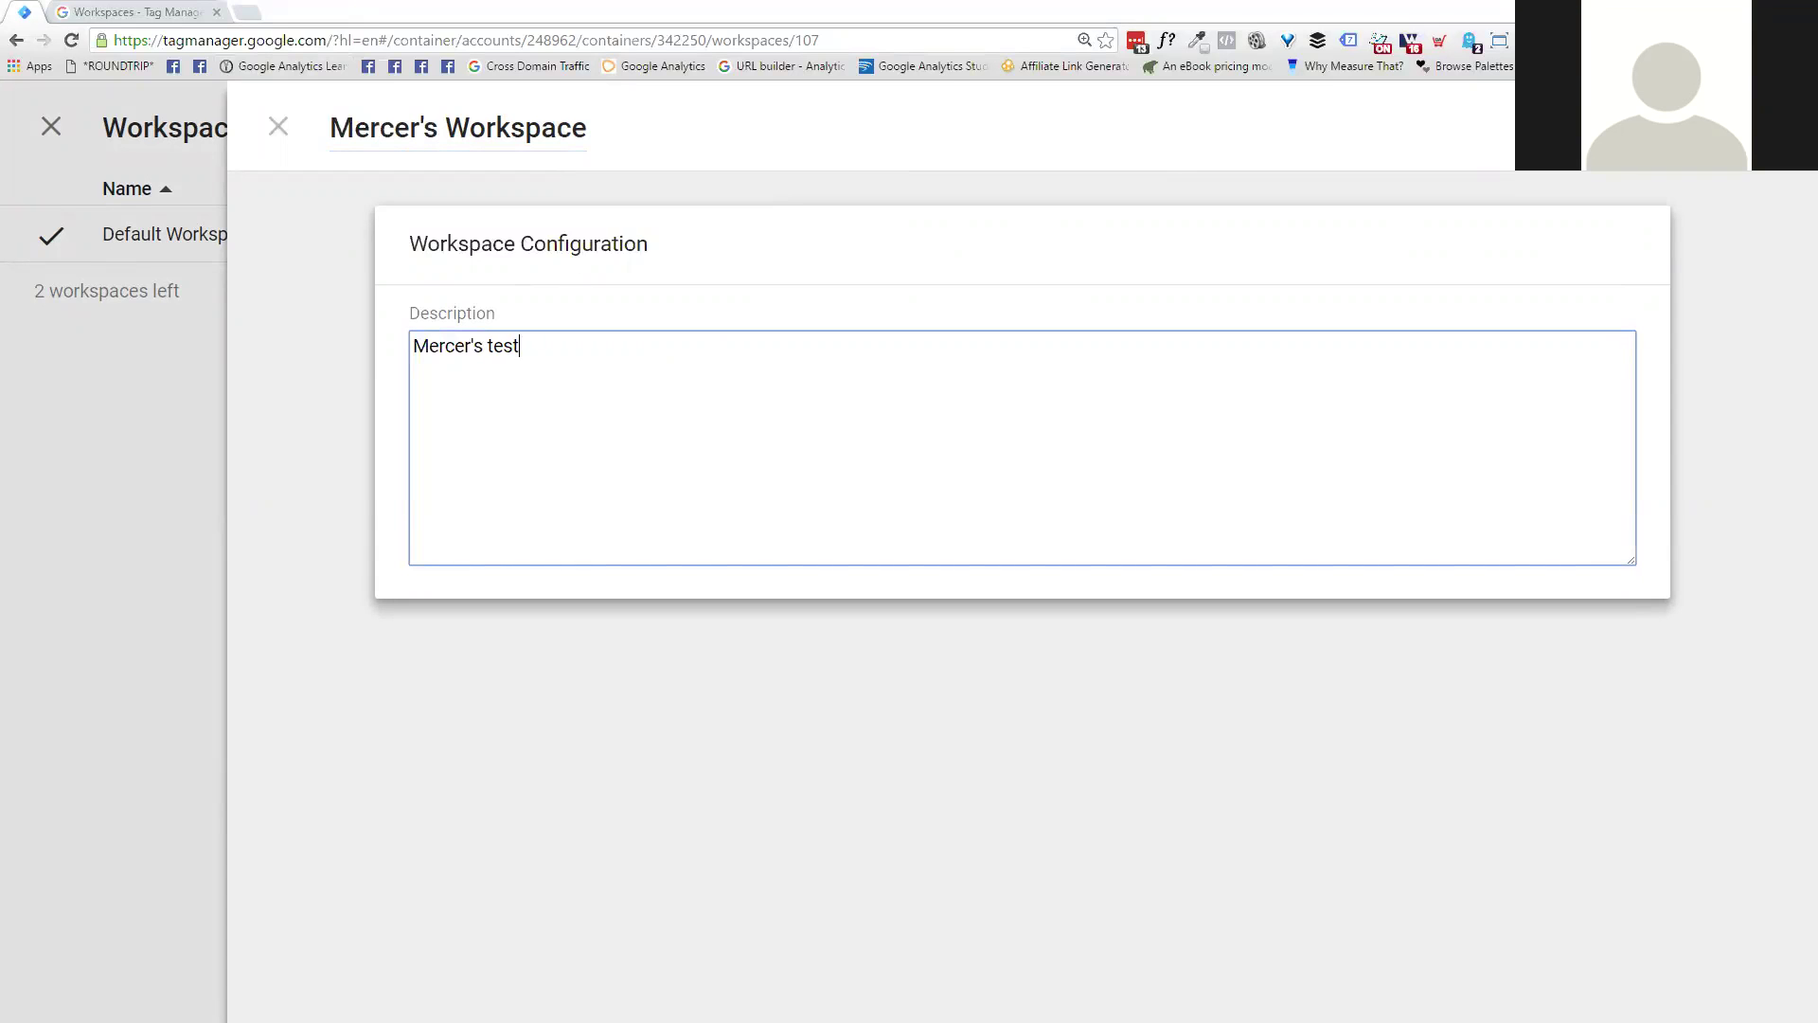
{"action": "left_click", "coordinate": [1712, 127]}
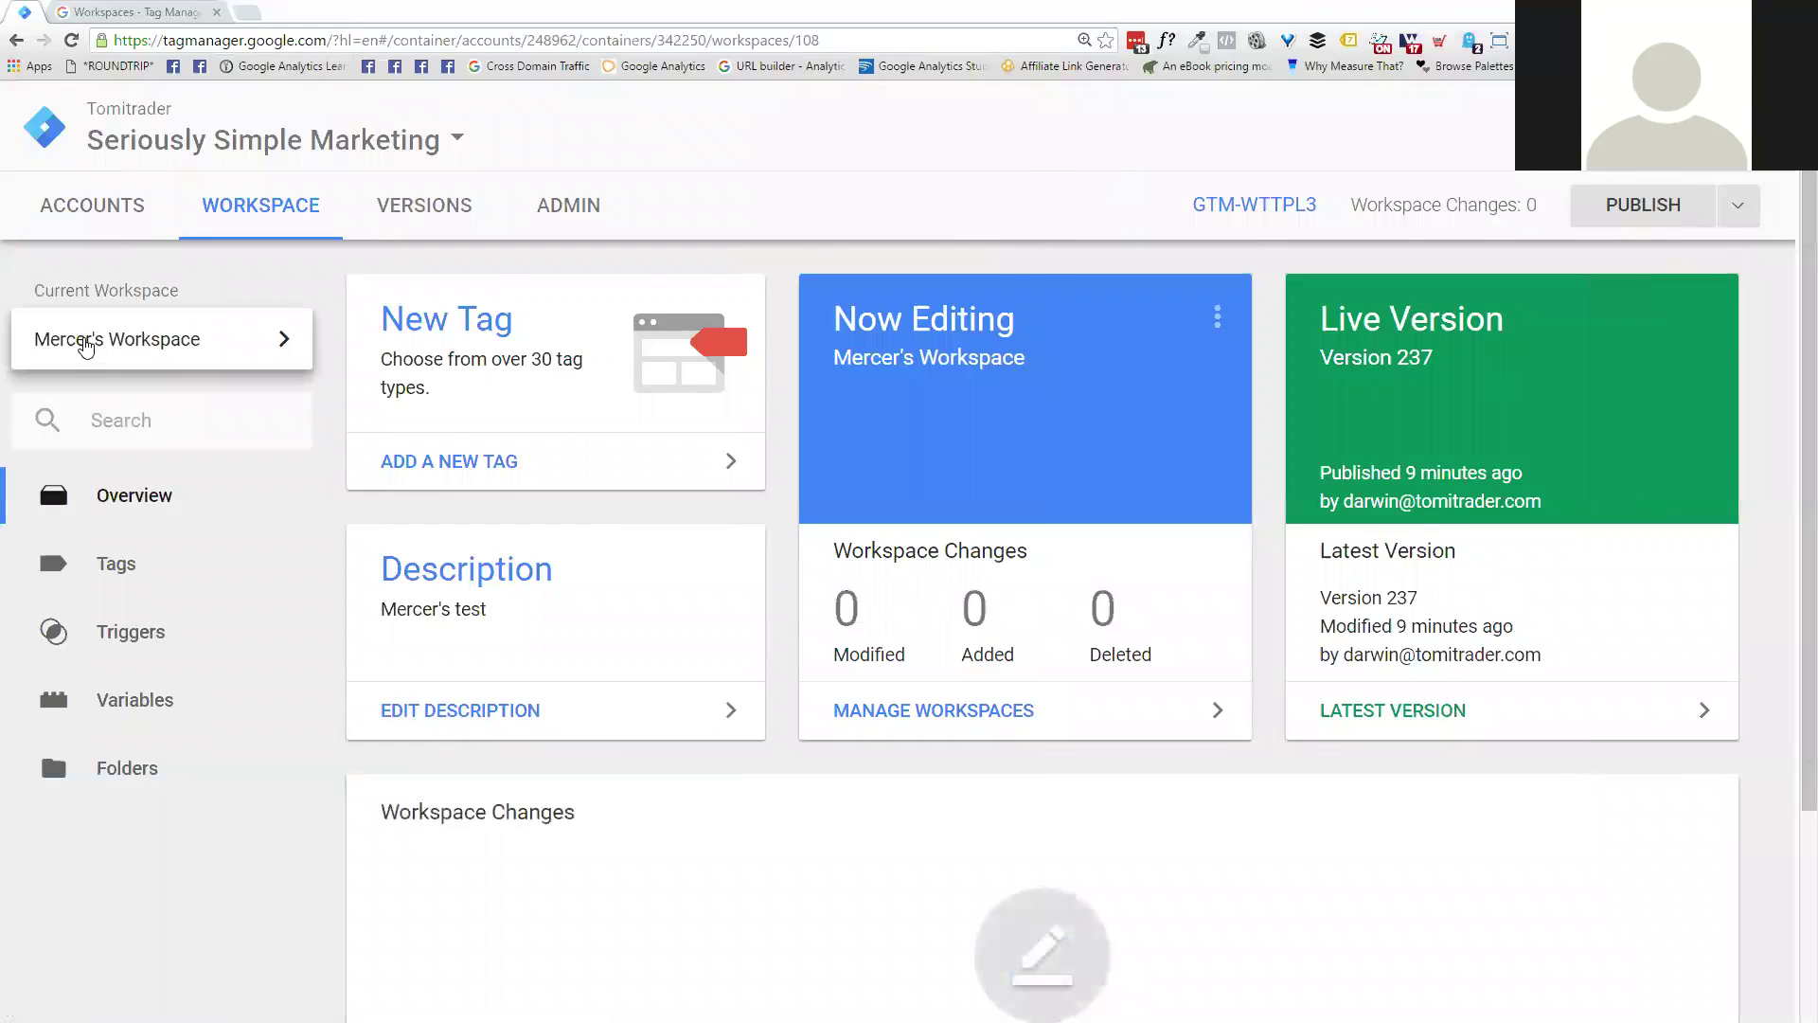
Step: Examine the container's list of workspaces and the new workspace's overview, keeping the new workspace active
{"action": "left_click", "coordinate": [71, 354]}
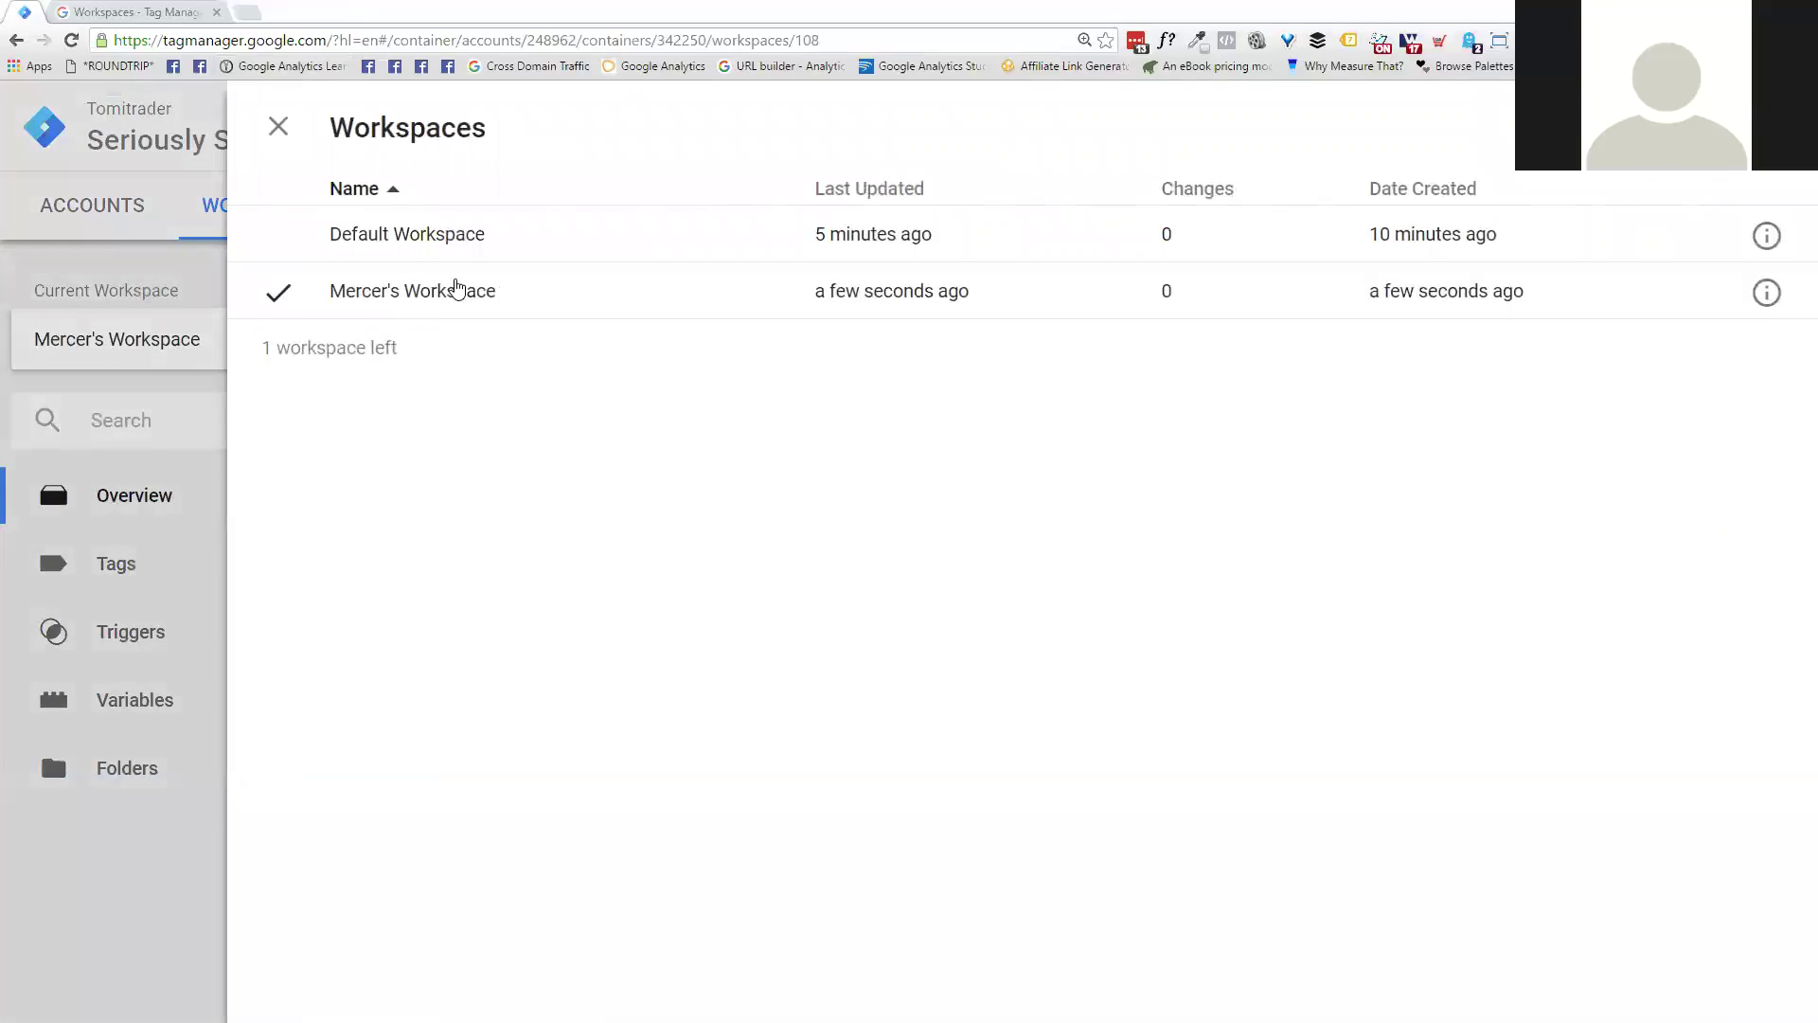
{"action": "left_click", "coordinate": [278, 131]}
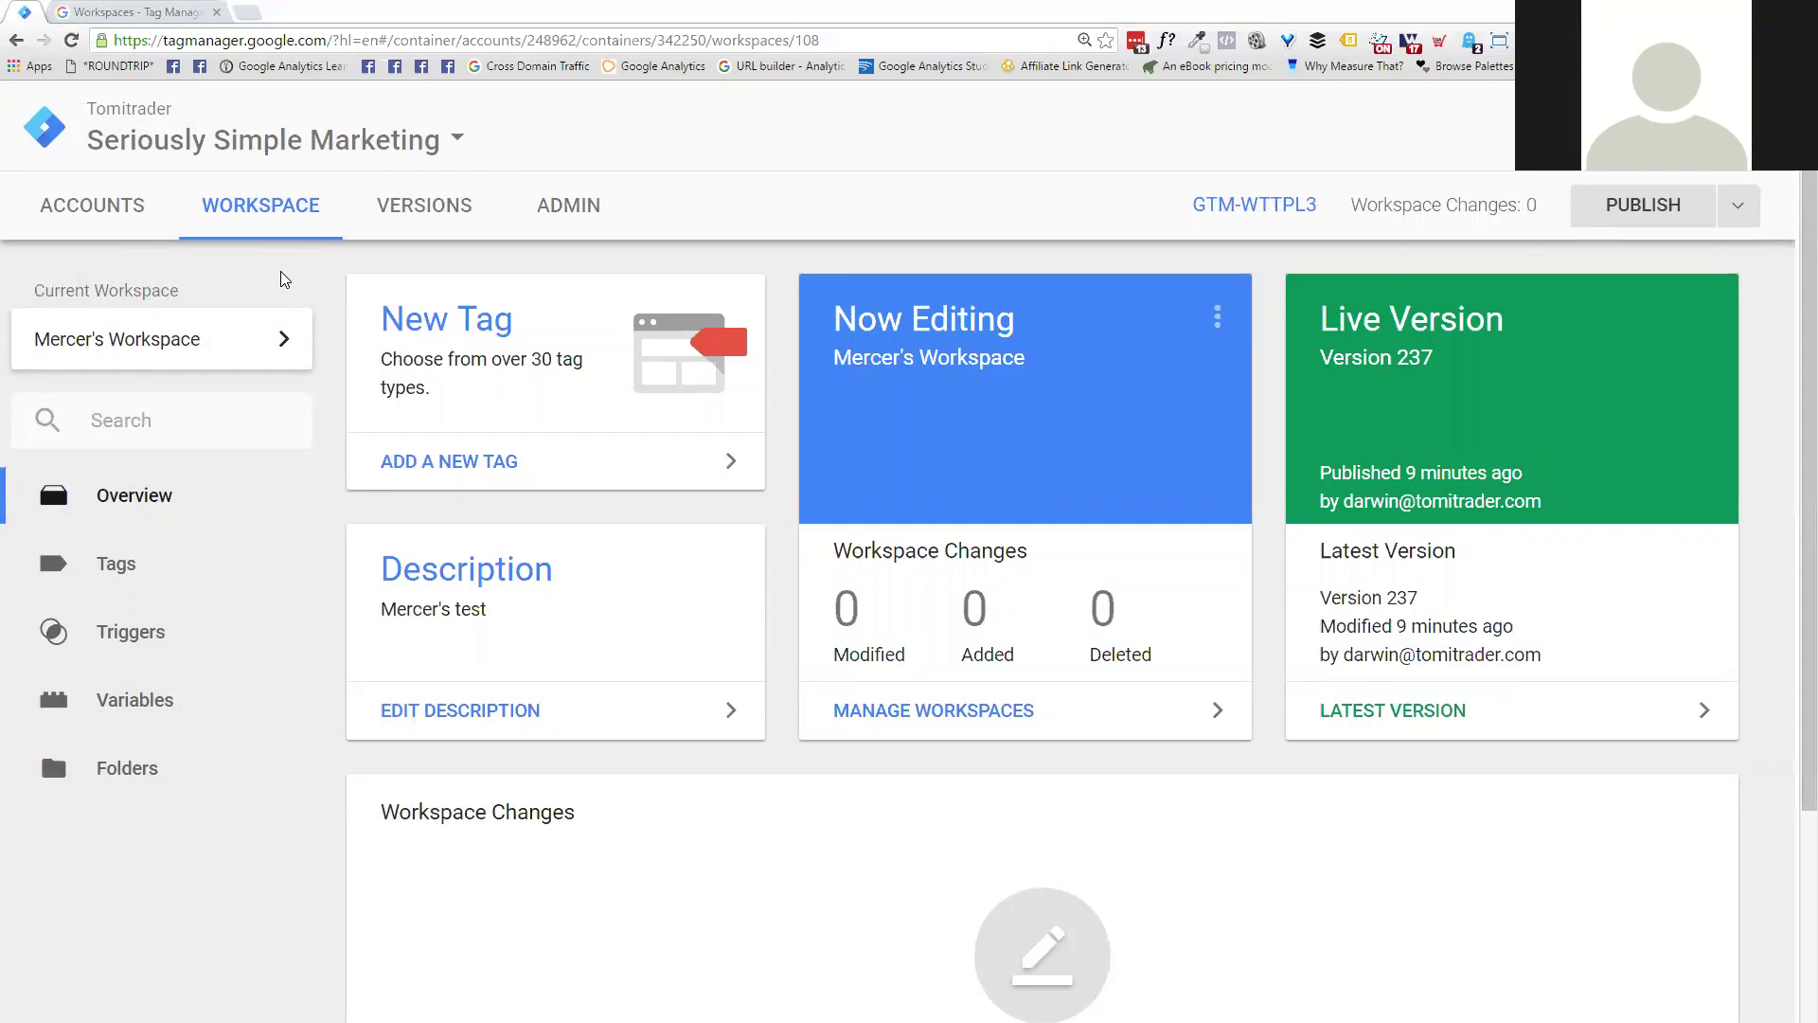
{"action": "left_click", "coordinate": [112, 349]}
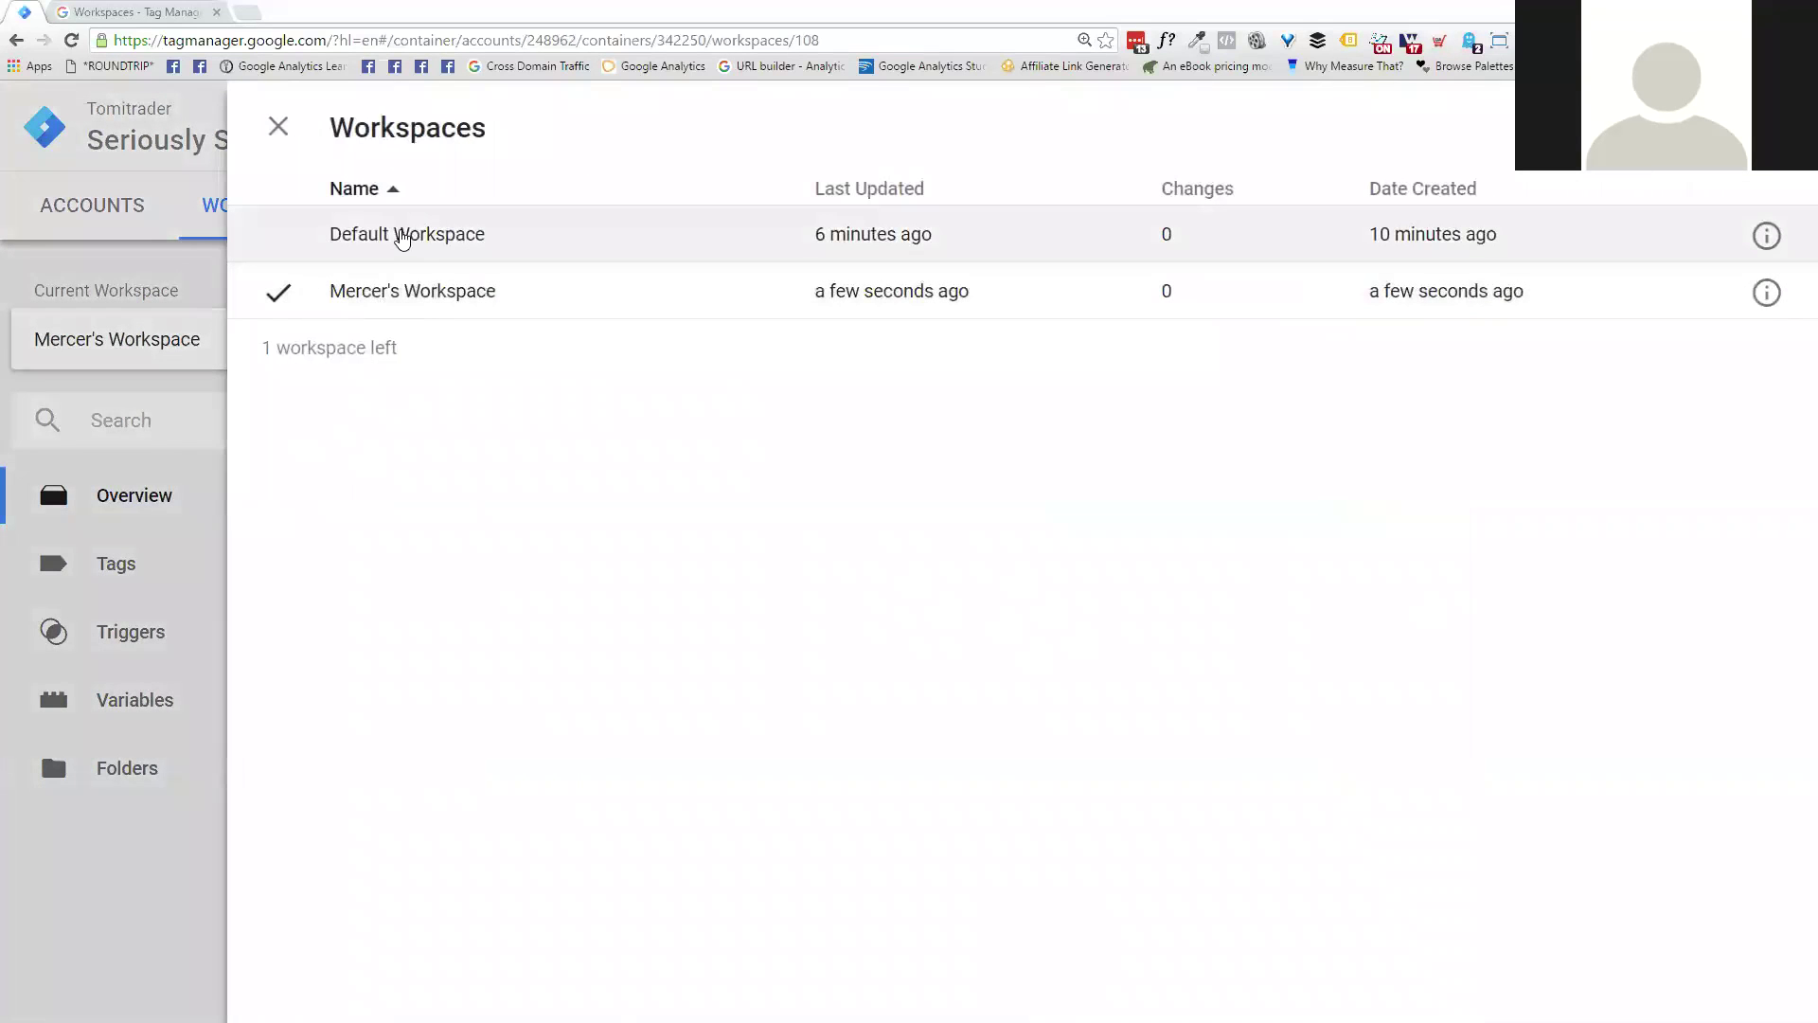
{"action": "left_click", "coordinate": [278, 127]}
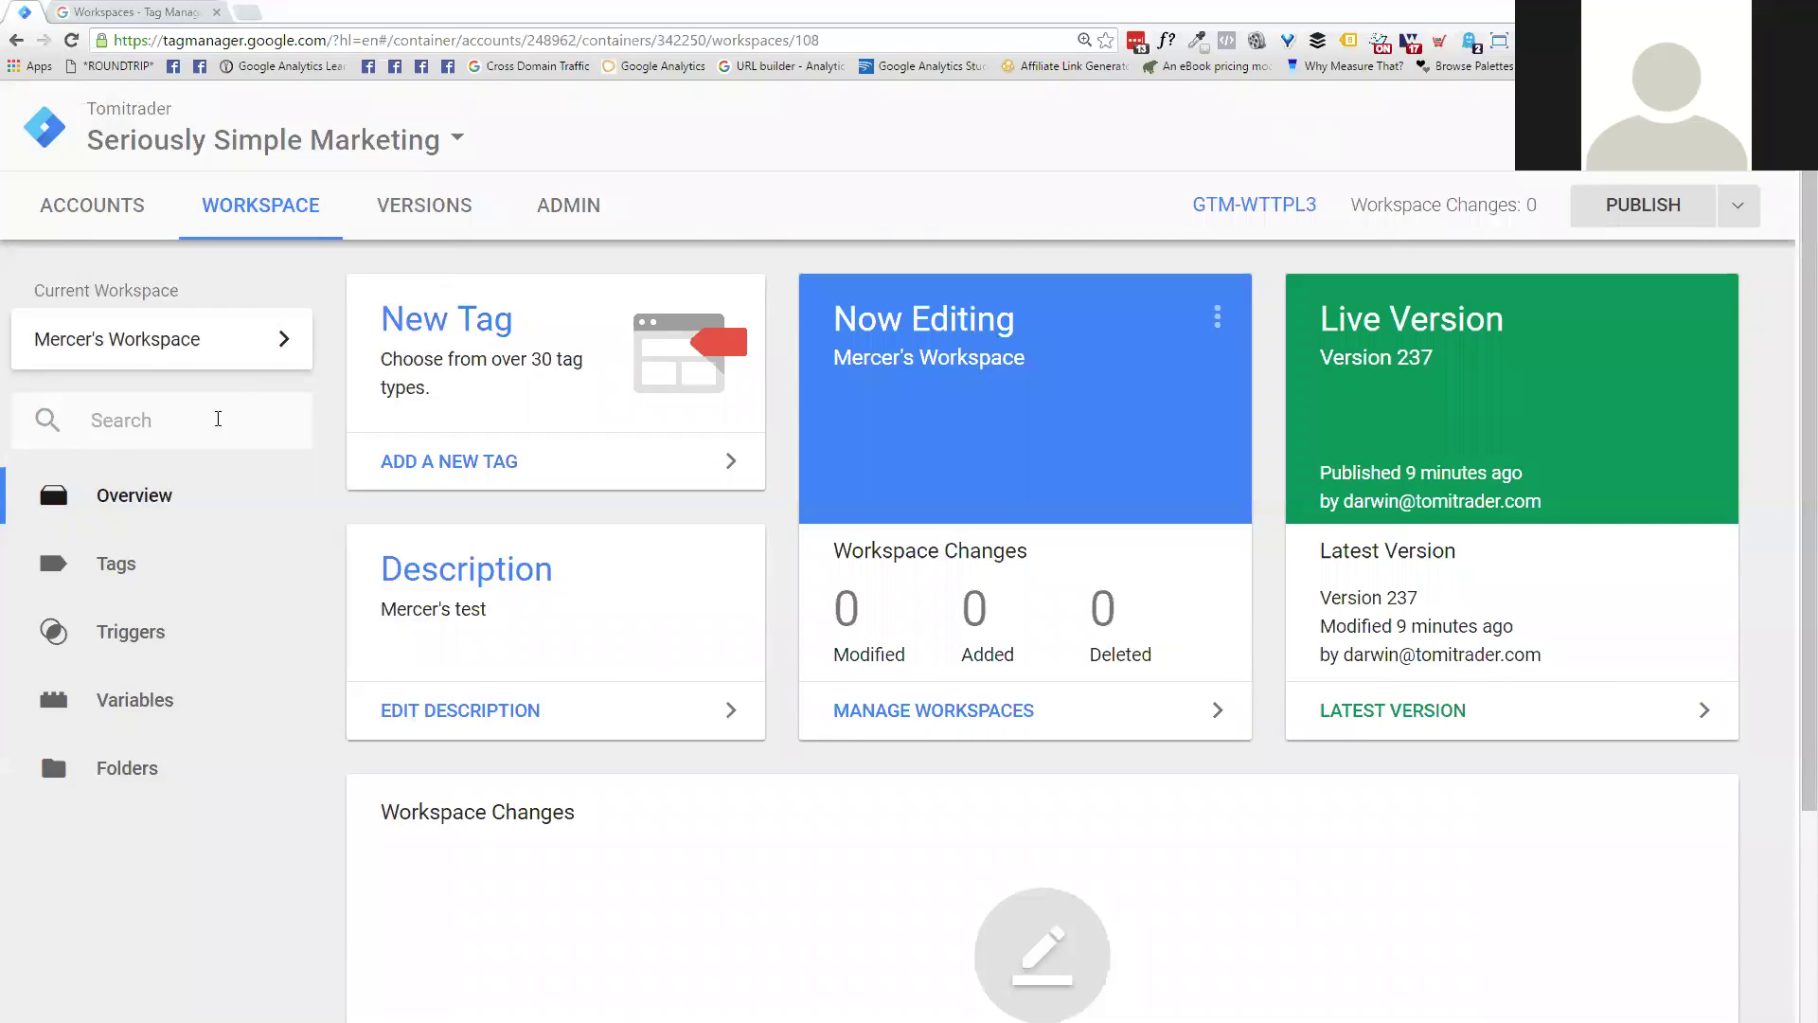
{"action": "scroll", "coordinate": [214, 975], "scroll_direction": "down", "scroll_amount": 3}
{"action": "scroll", "coordinate": [214, 975], "scroll_direction": "up", "scroll_amount": 3}
{"action": "left_click", "coordinate": [178, 347]}
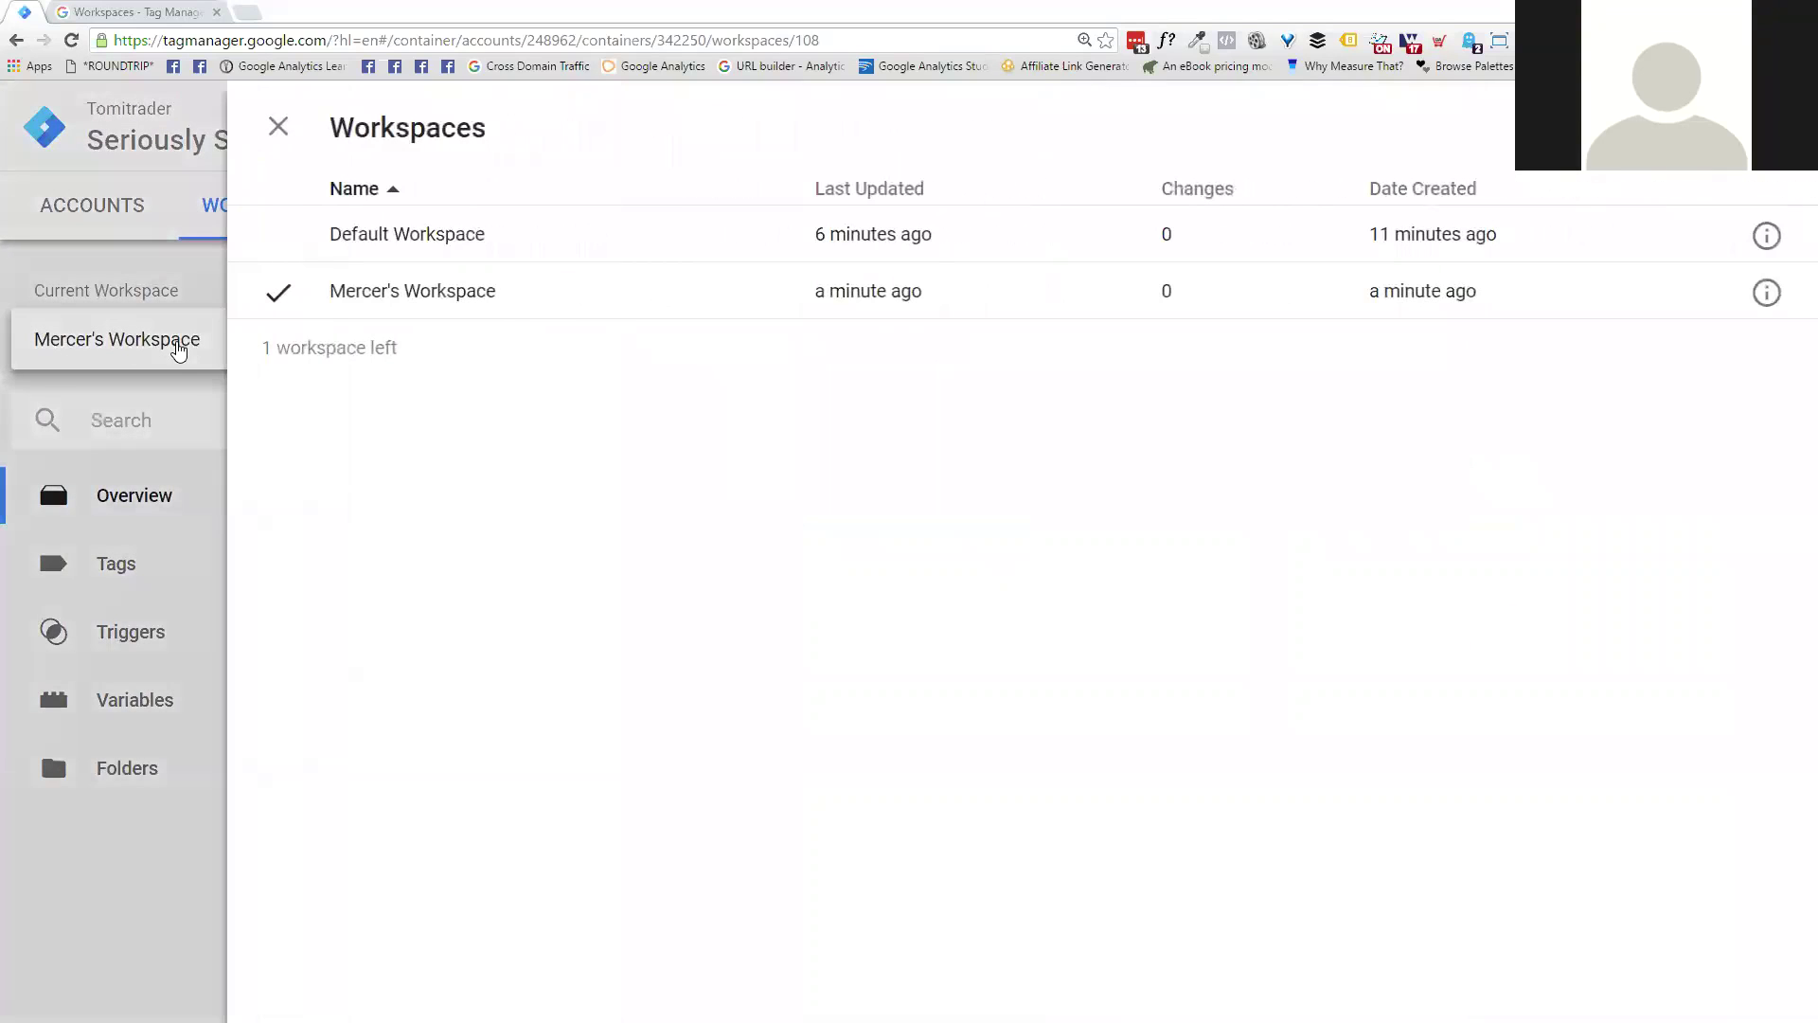
{"action": "left_click", "coordinate": [191, 289]}
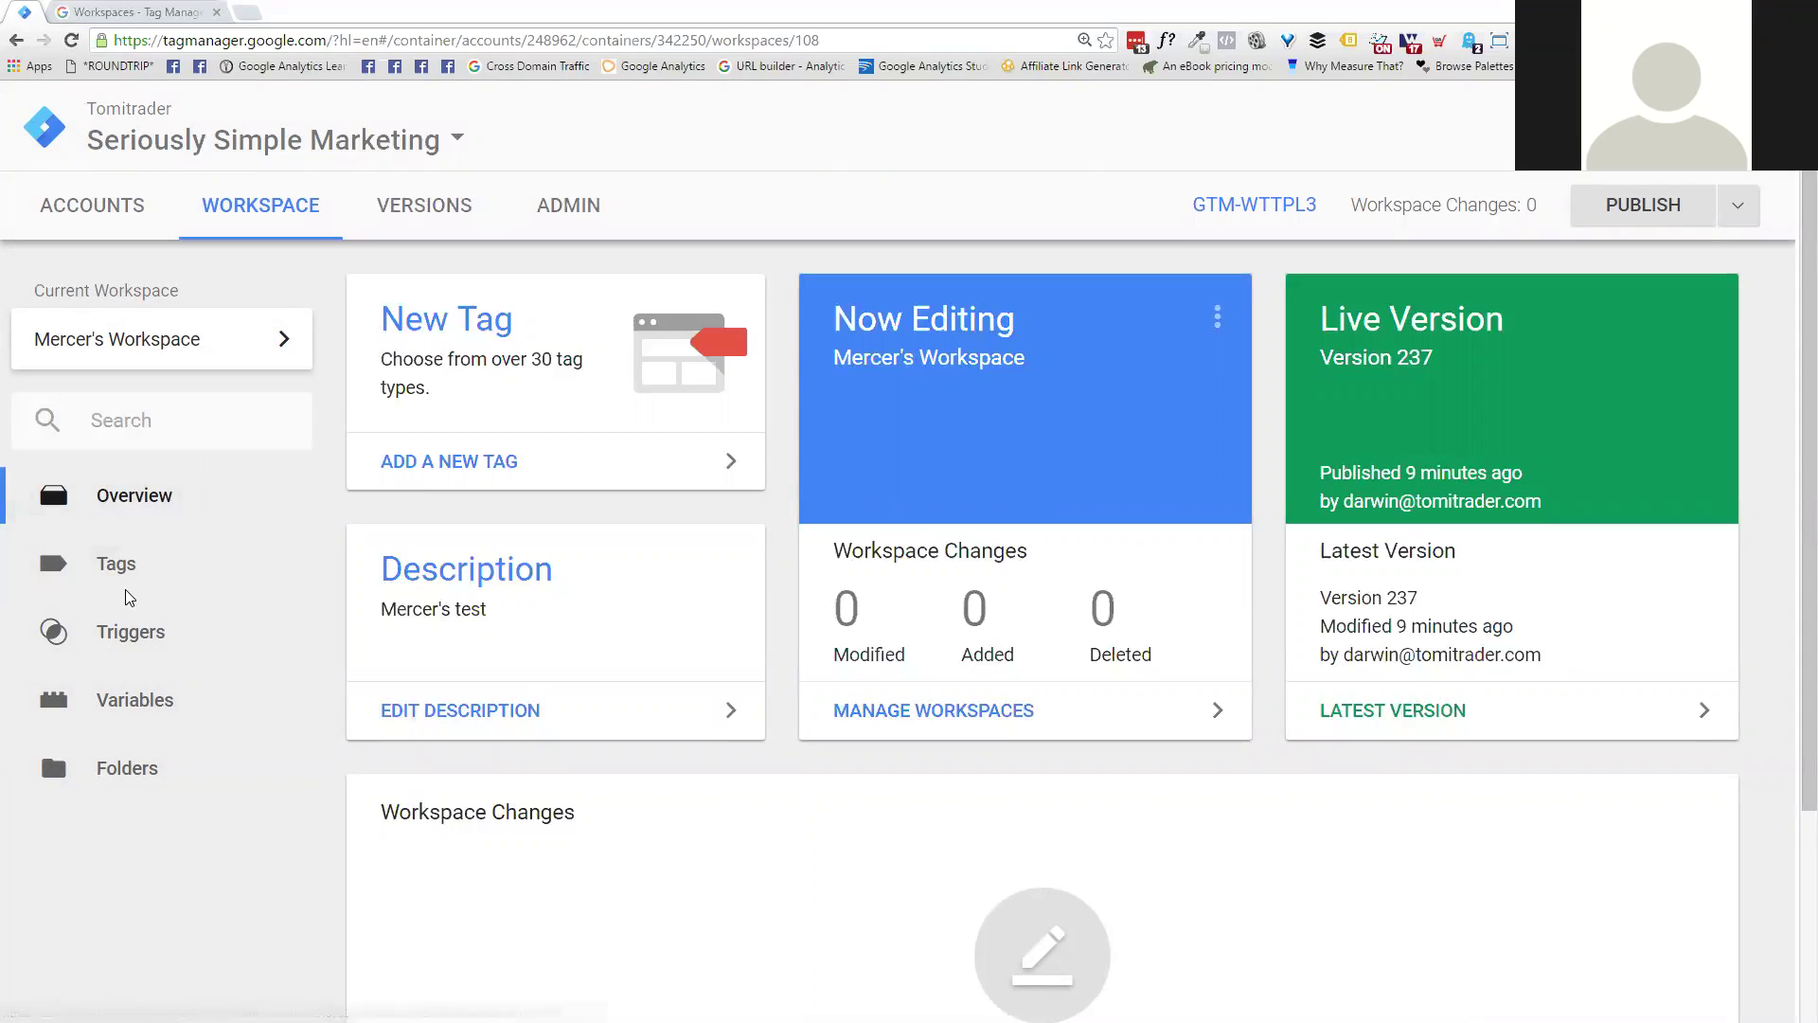
Step: Start a new tag of type Custom HTML and enter "Testing" as its HTML content
{"action": "left_click", "coordinate": [112, 568]}
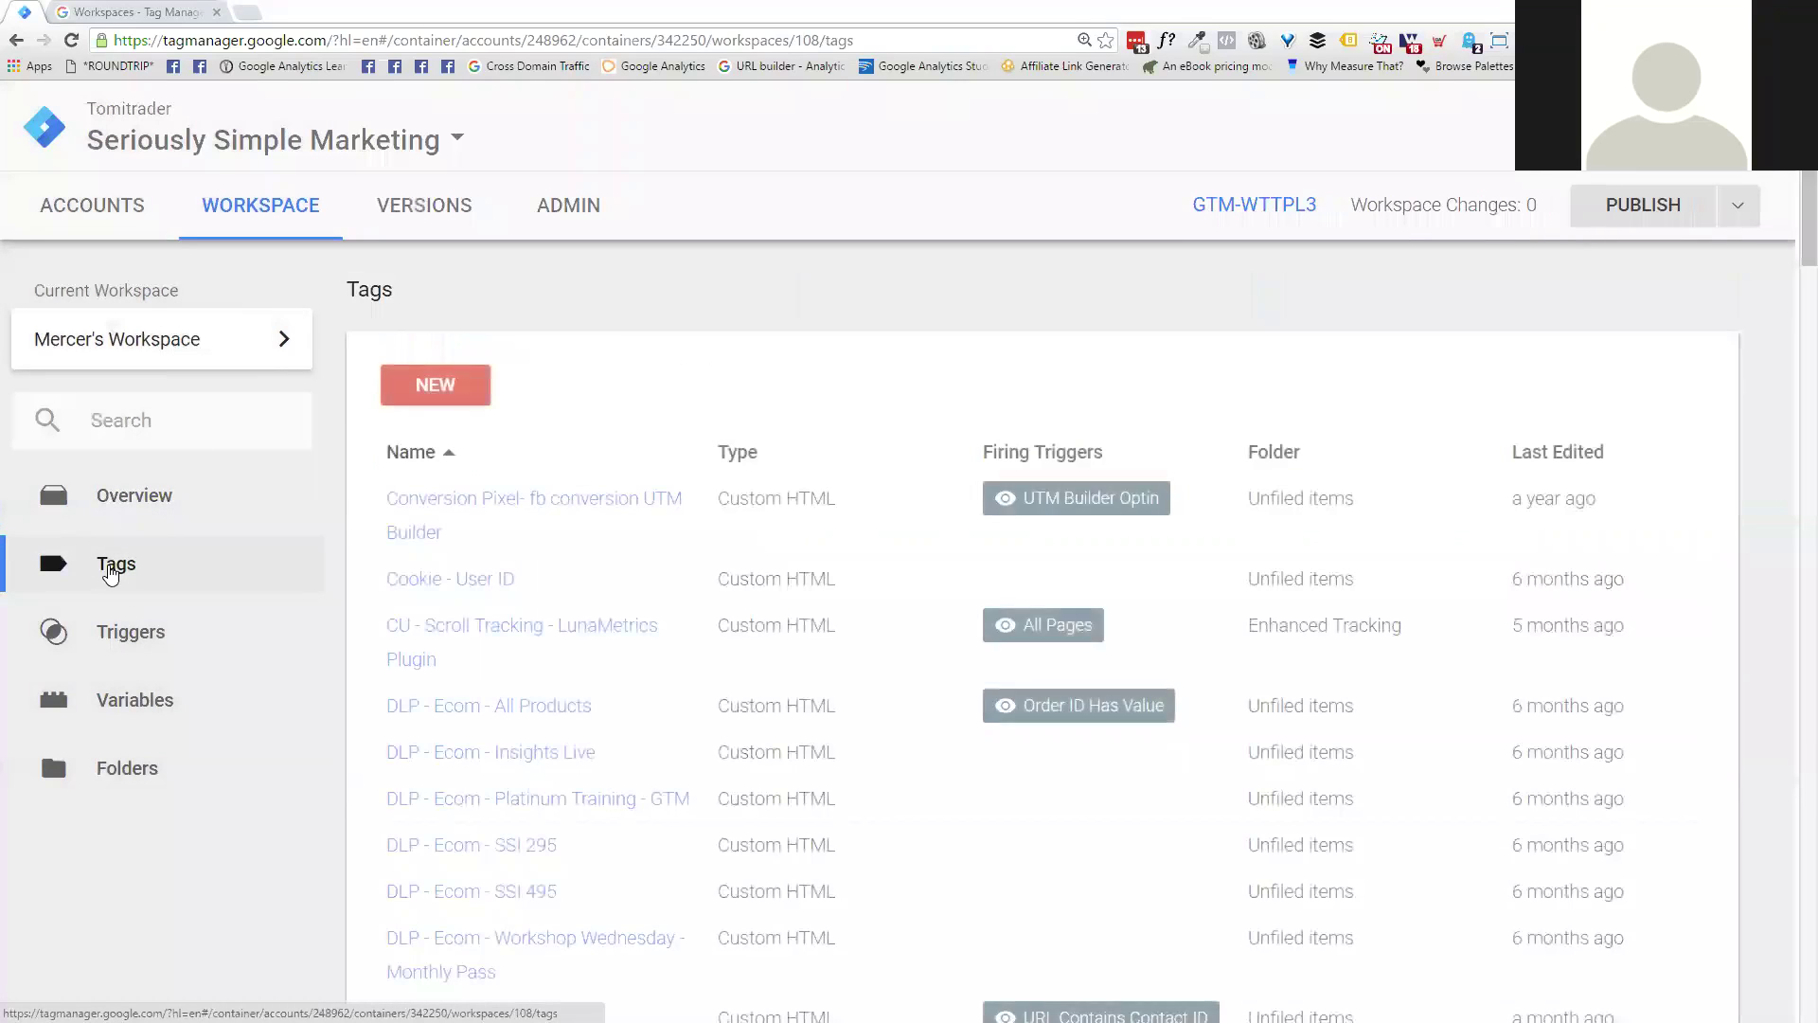
{"action": "left_click", "coordinate": [439, 386]}
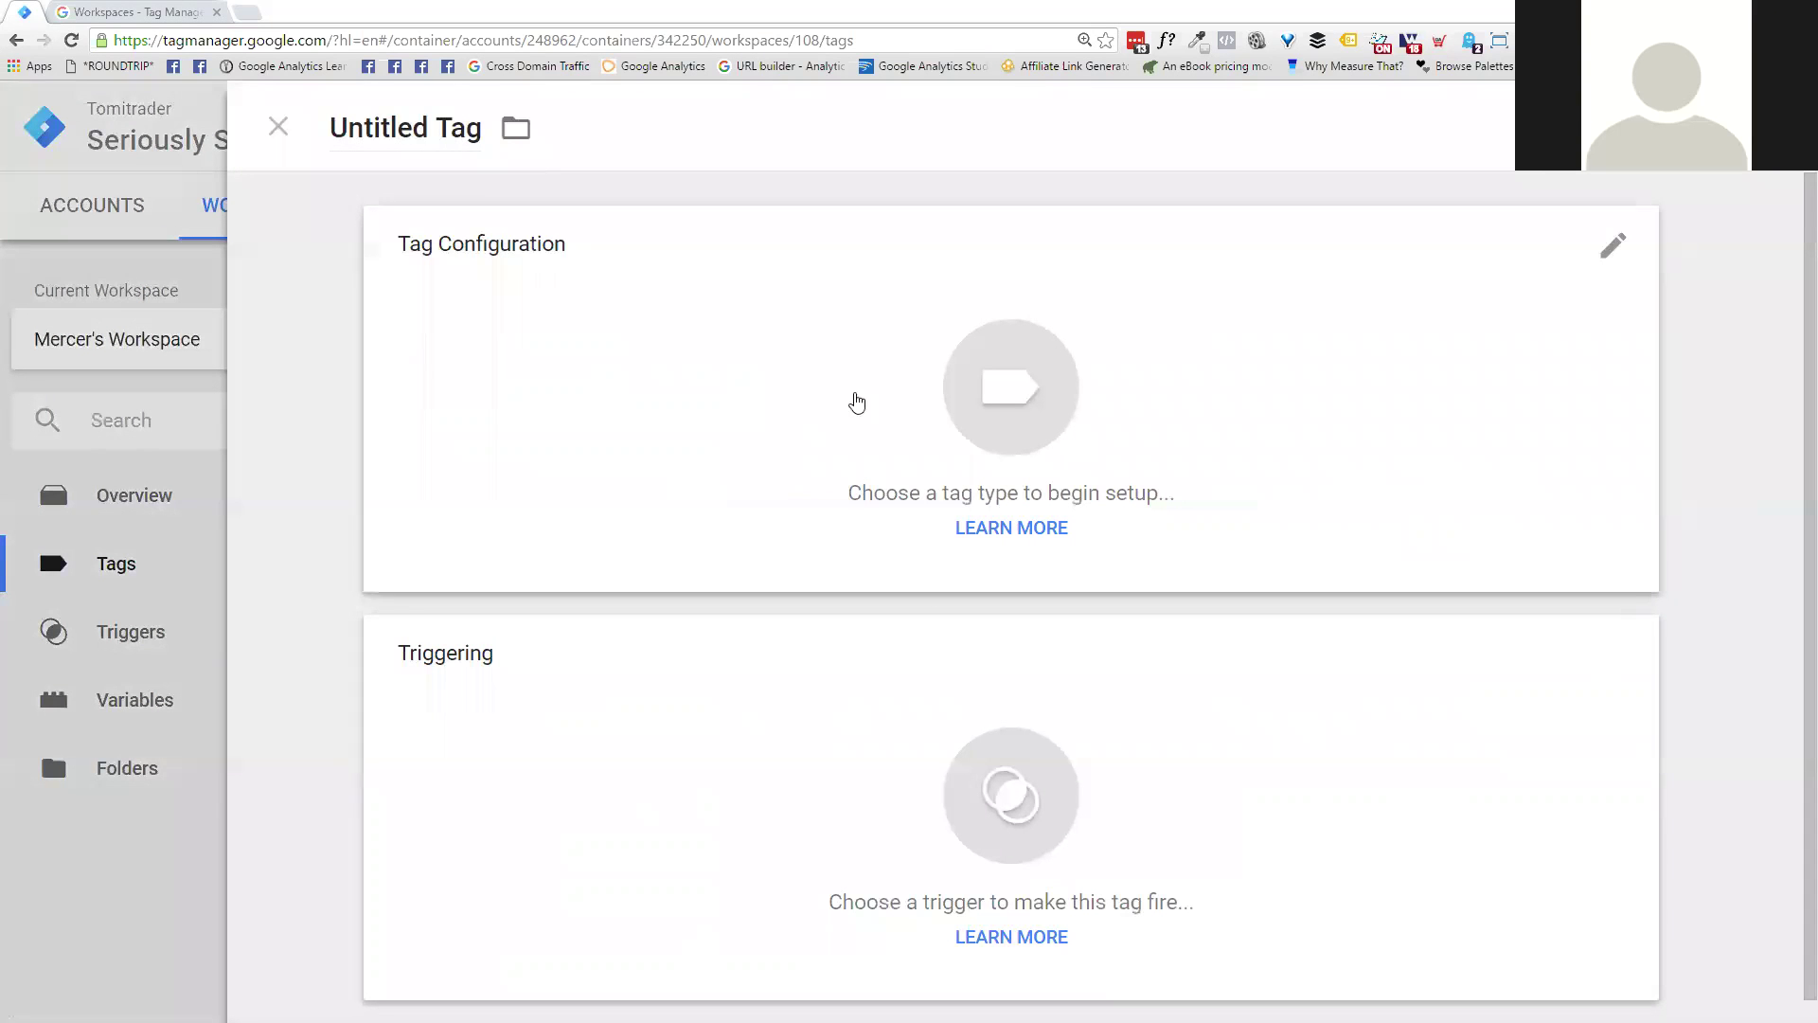
{"action": "left_click", "coordinate": [753, 406]}
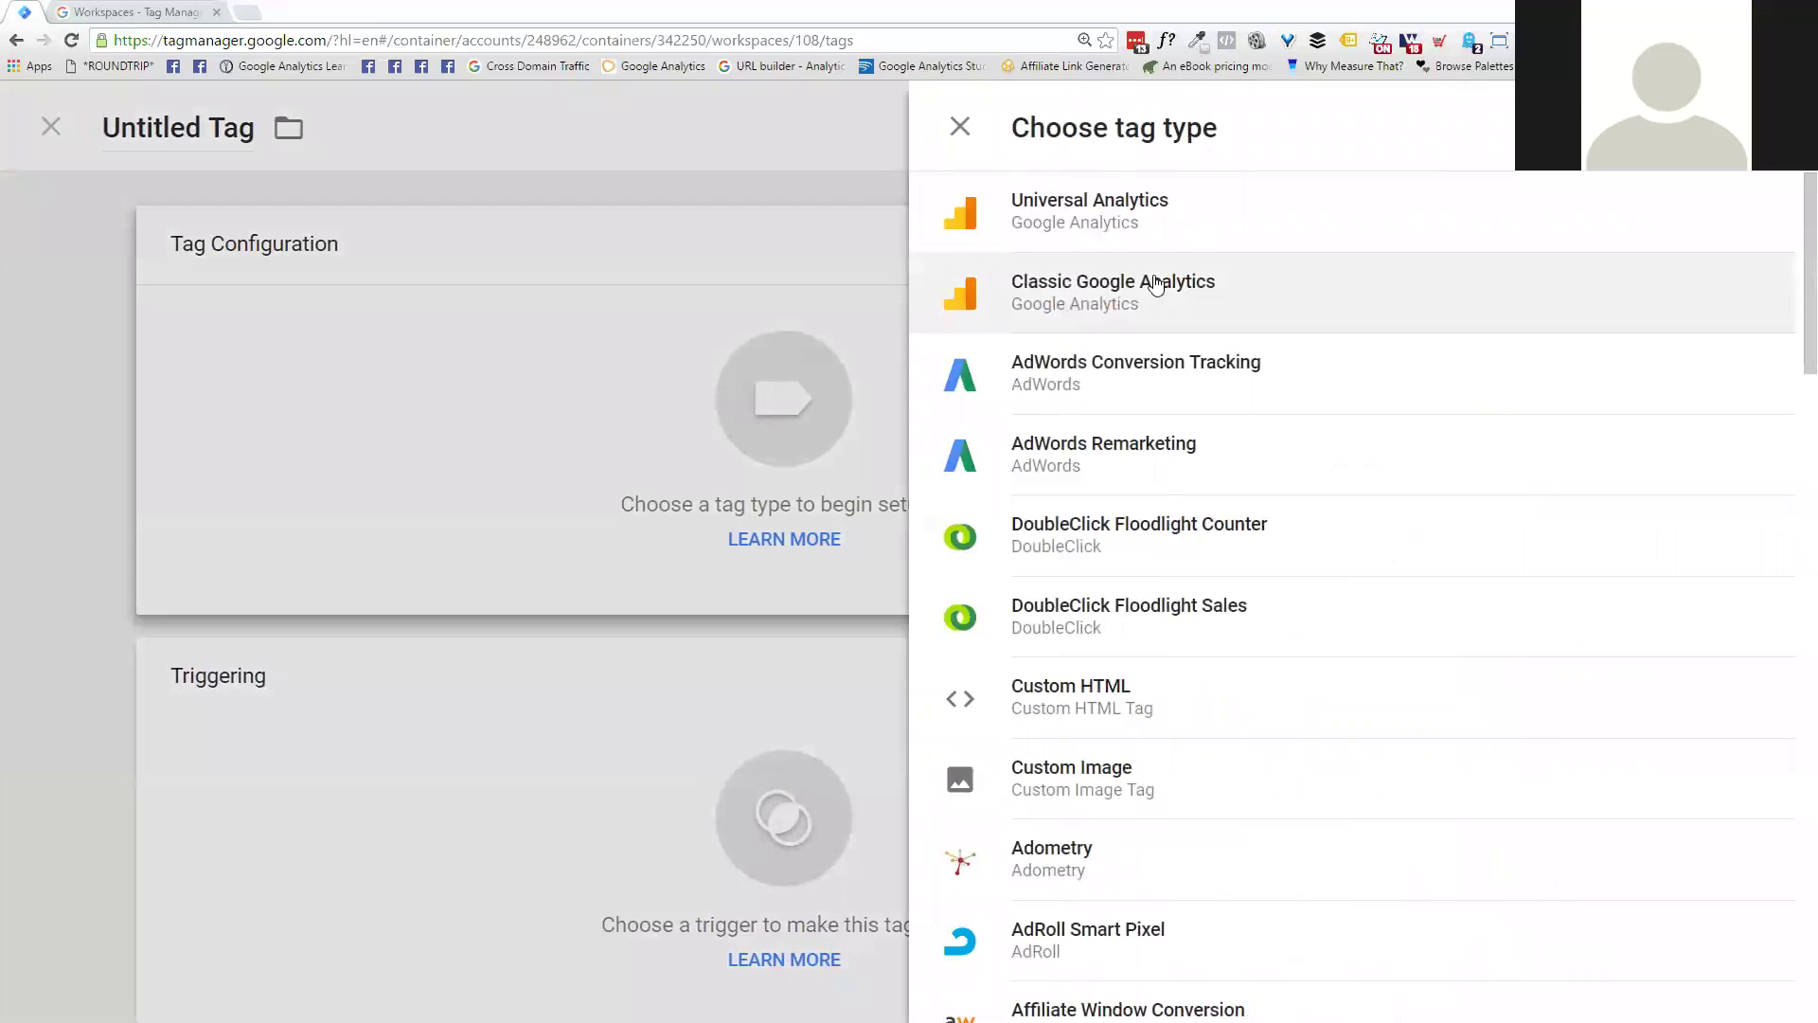
{"action": "scroll", "coordinate": [1174, 841], "scroll_direction": "down", "scroll_amount": 4}
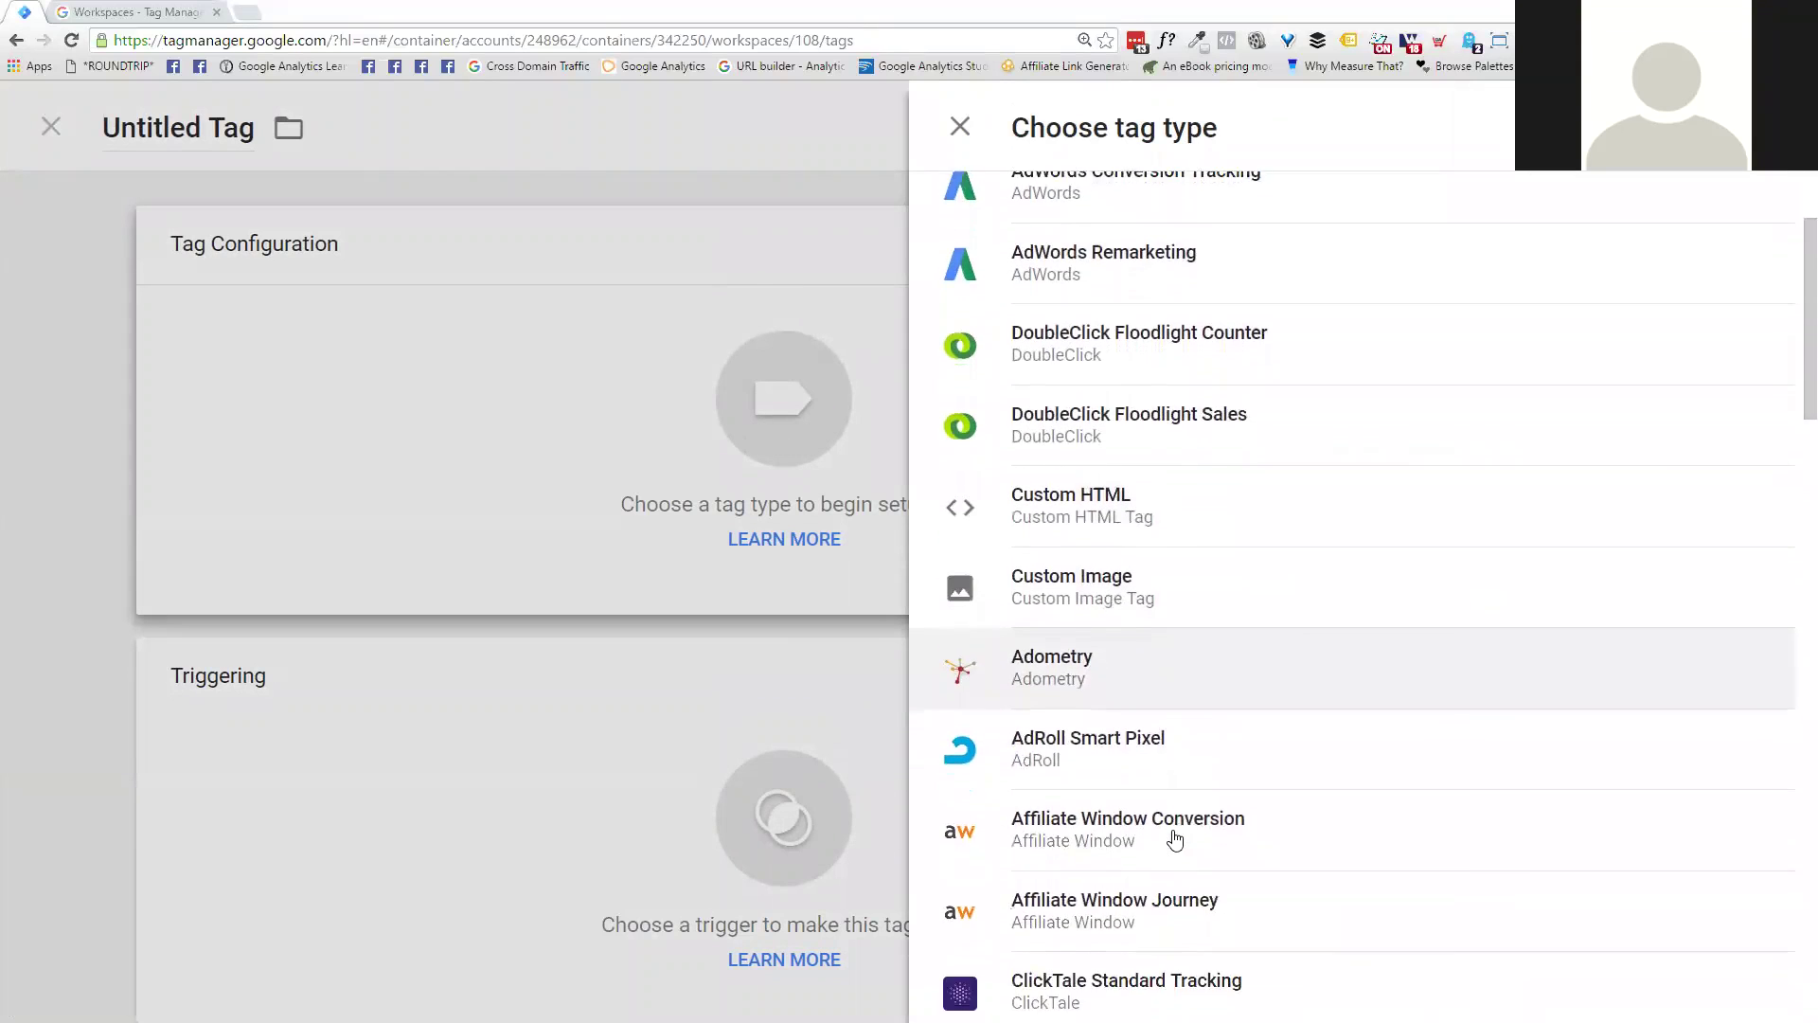
{"action": "scroll", "coordinate": [1174, 841], "scroll_direction": "up", "scroll_amount": 4}
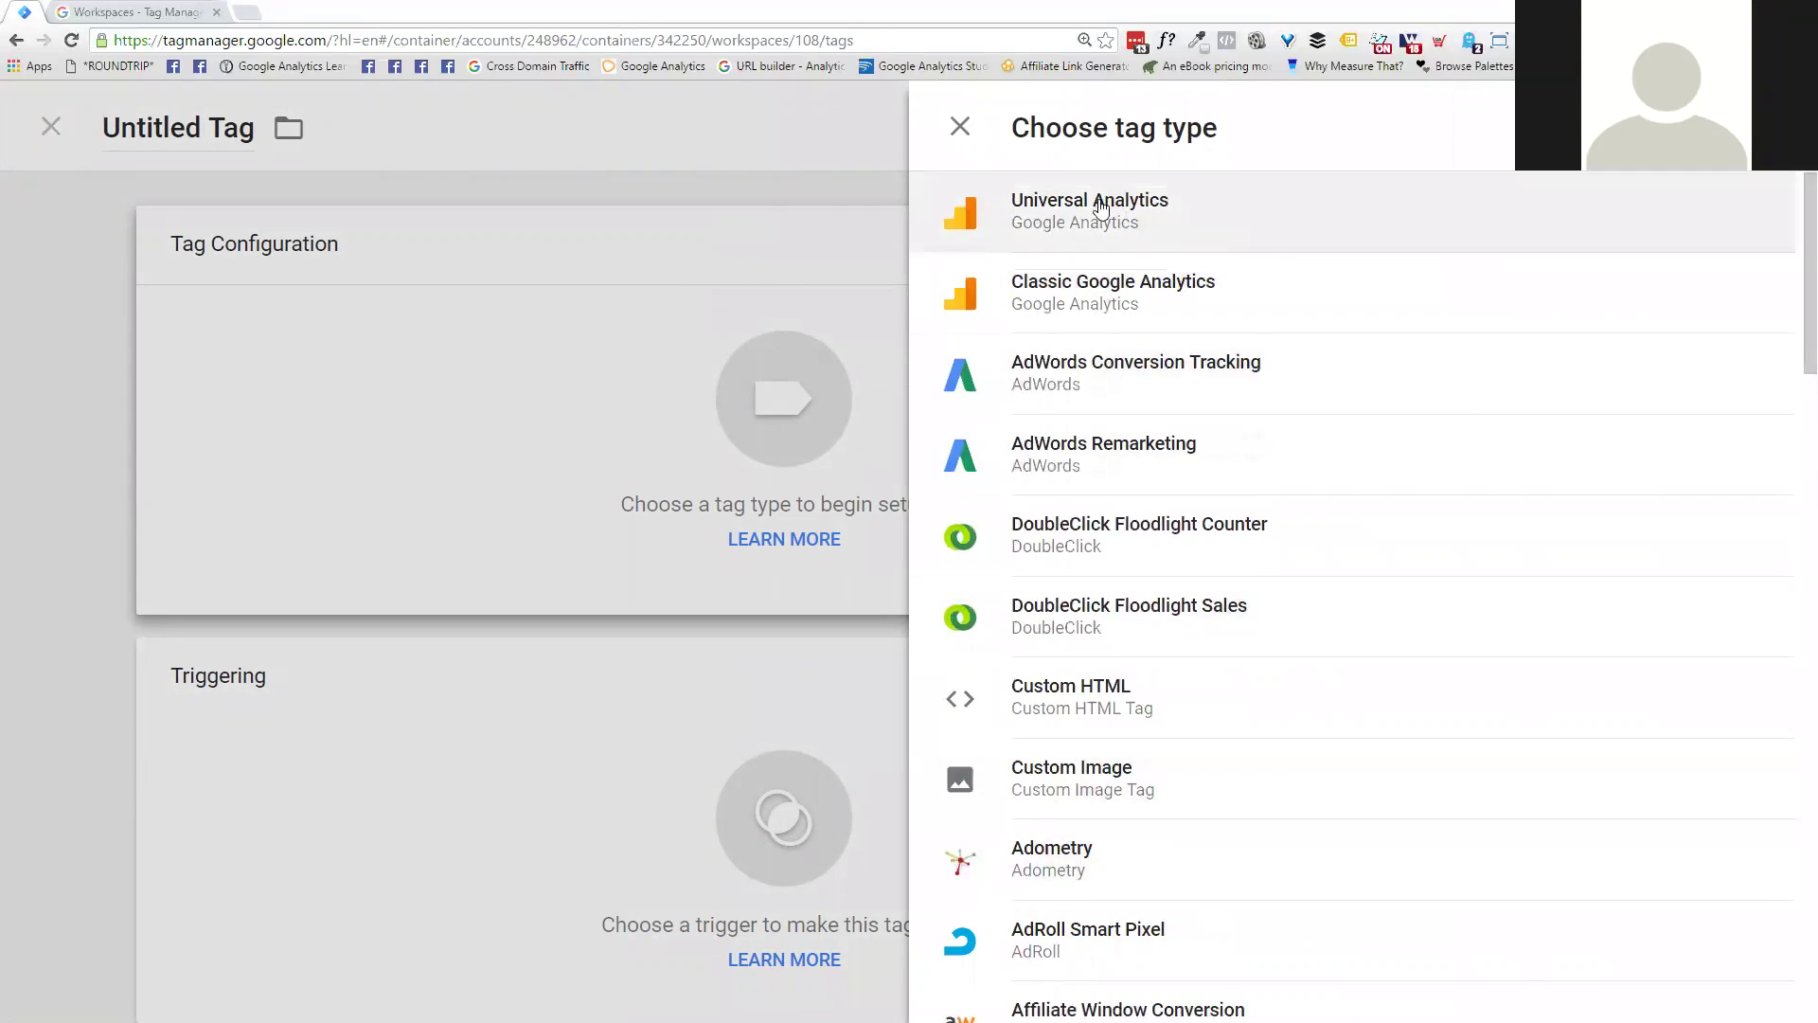
{"action": "left_click", "coordinate": [1055, 700]}
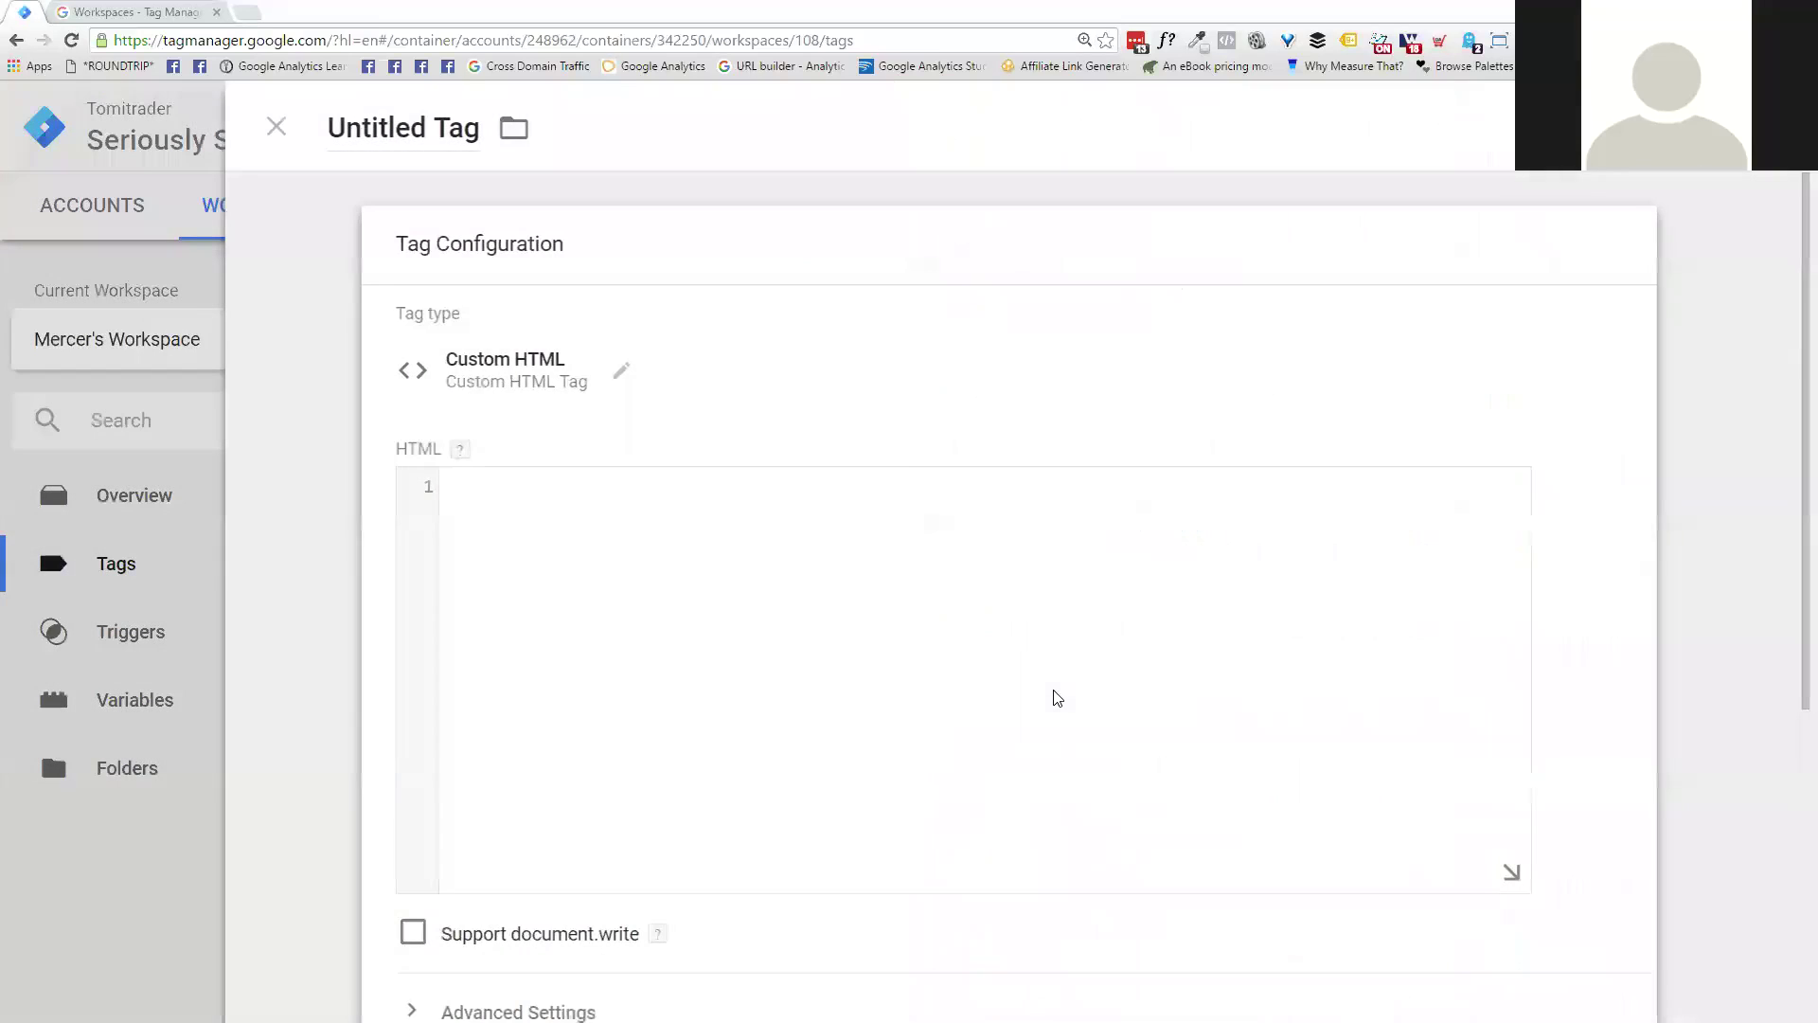
{"action": "type", "text": "Testing"}
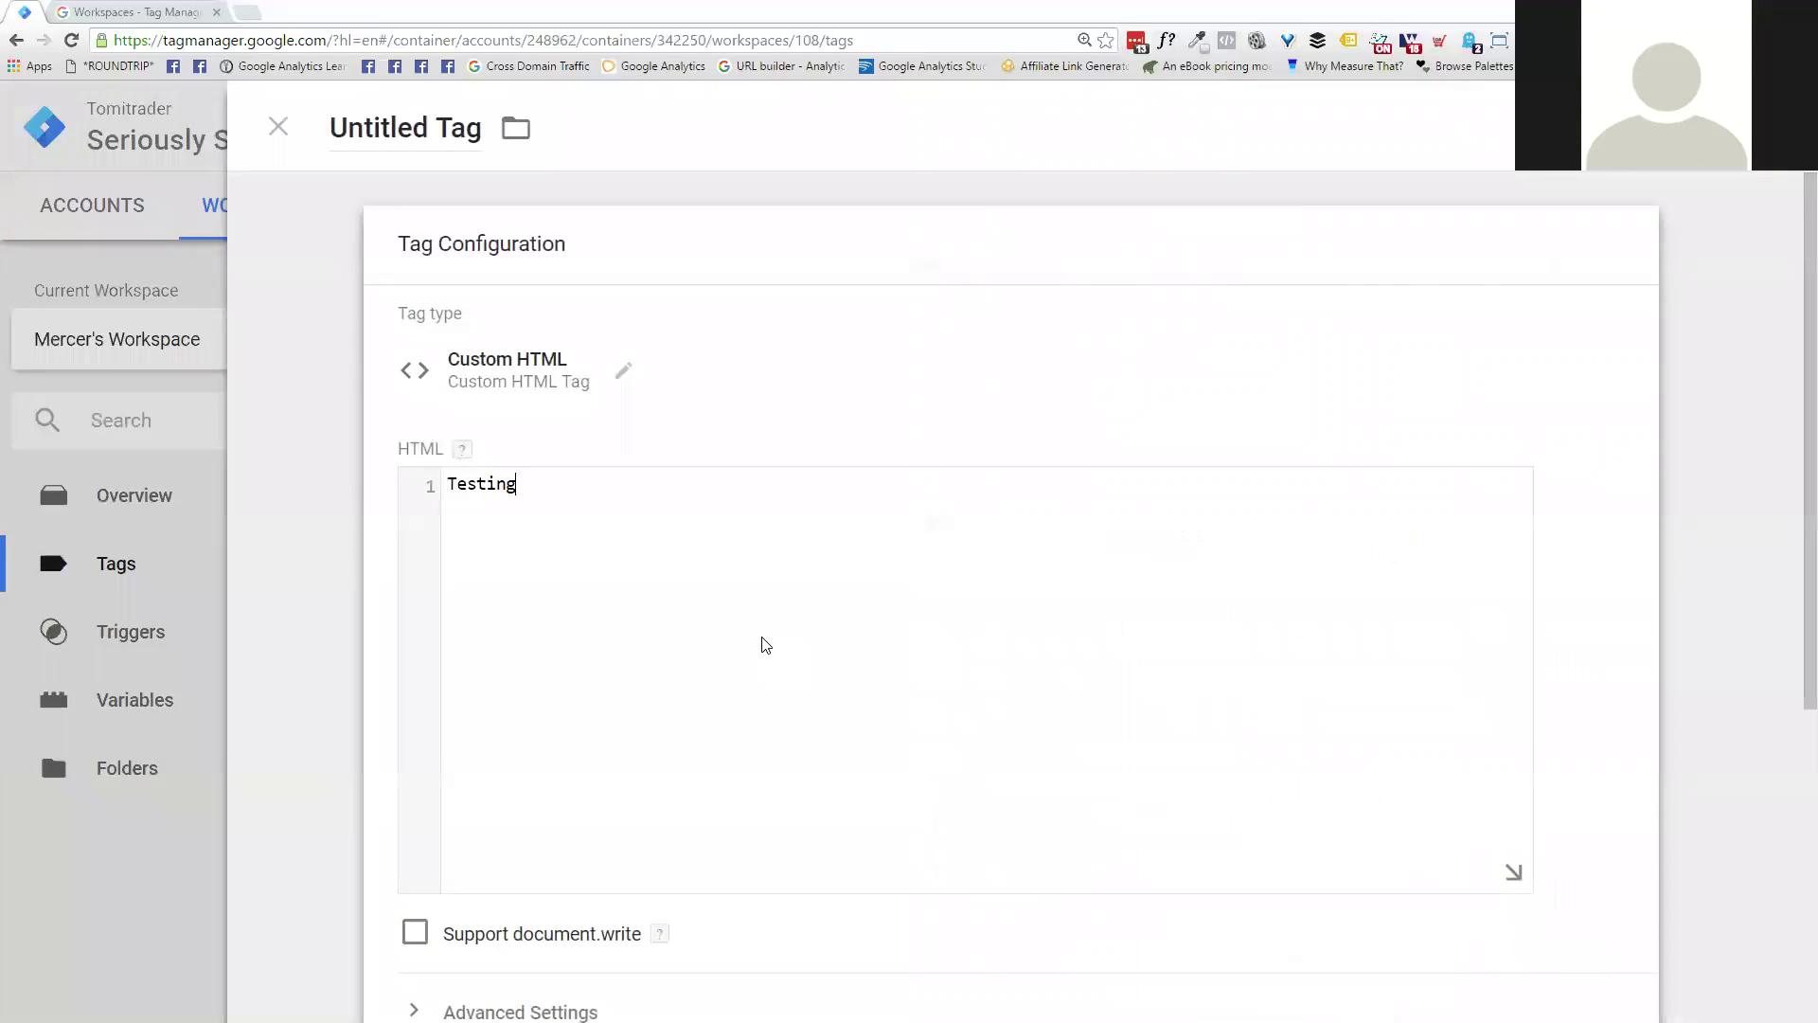
Step: Browse the existing triggers that can be assigned to the untitled Custom HTML tag
{"action": "scroll", "coordinate": [762, 667], "scroll_direction": "down", "scroll_amount": 3}
{"action": "scroll", "coordinate": [1250, 487], "scroll_direction": "up", "scroll_amount": 3}
{"action": "scroll", "coordinate": [1441, 337], "scroll_direction": "down", "scroll_amount": 5}
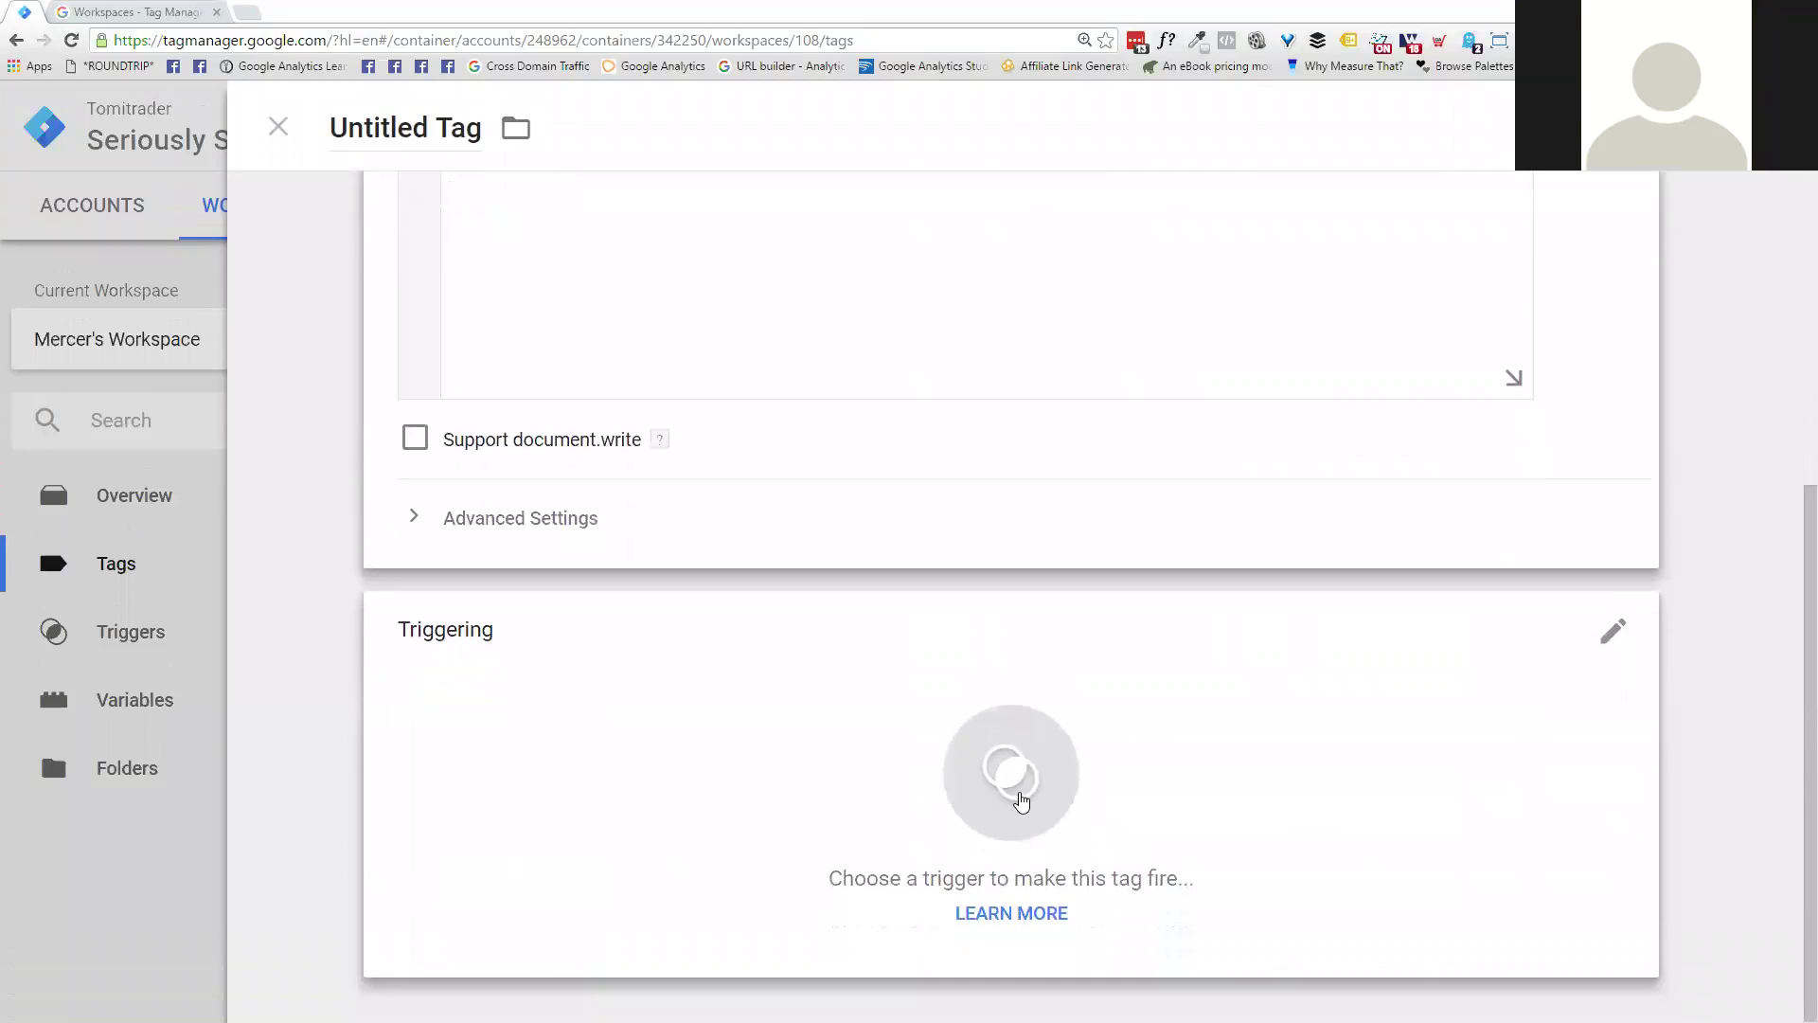
{"action": "left_click", "coordinate": [1018, 798]}
{"action": "scroll", "coordinate": [459, 648], "scroll_direction": "down", "scroll_amount": 8}
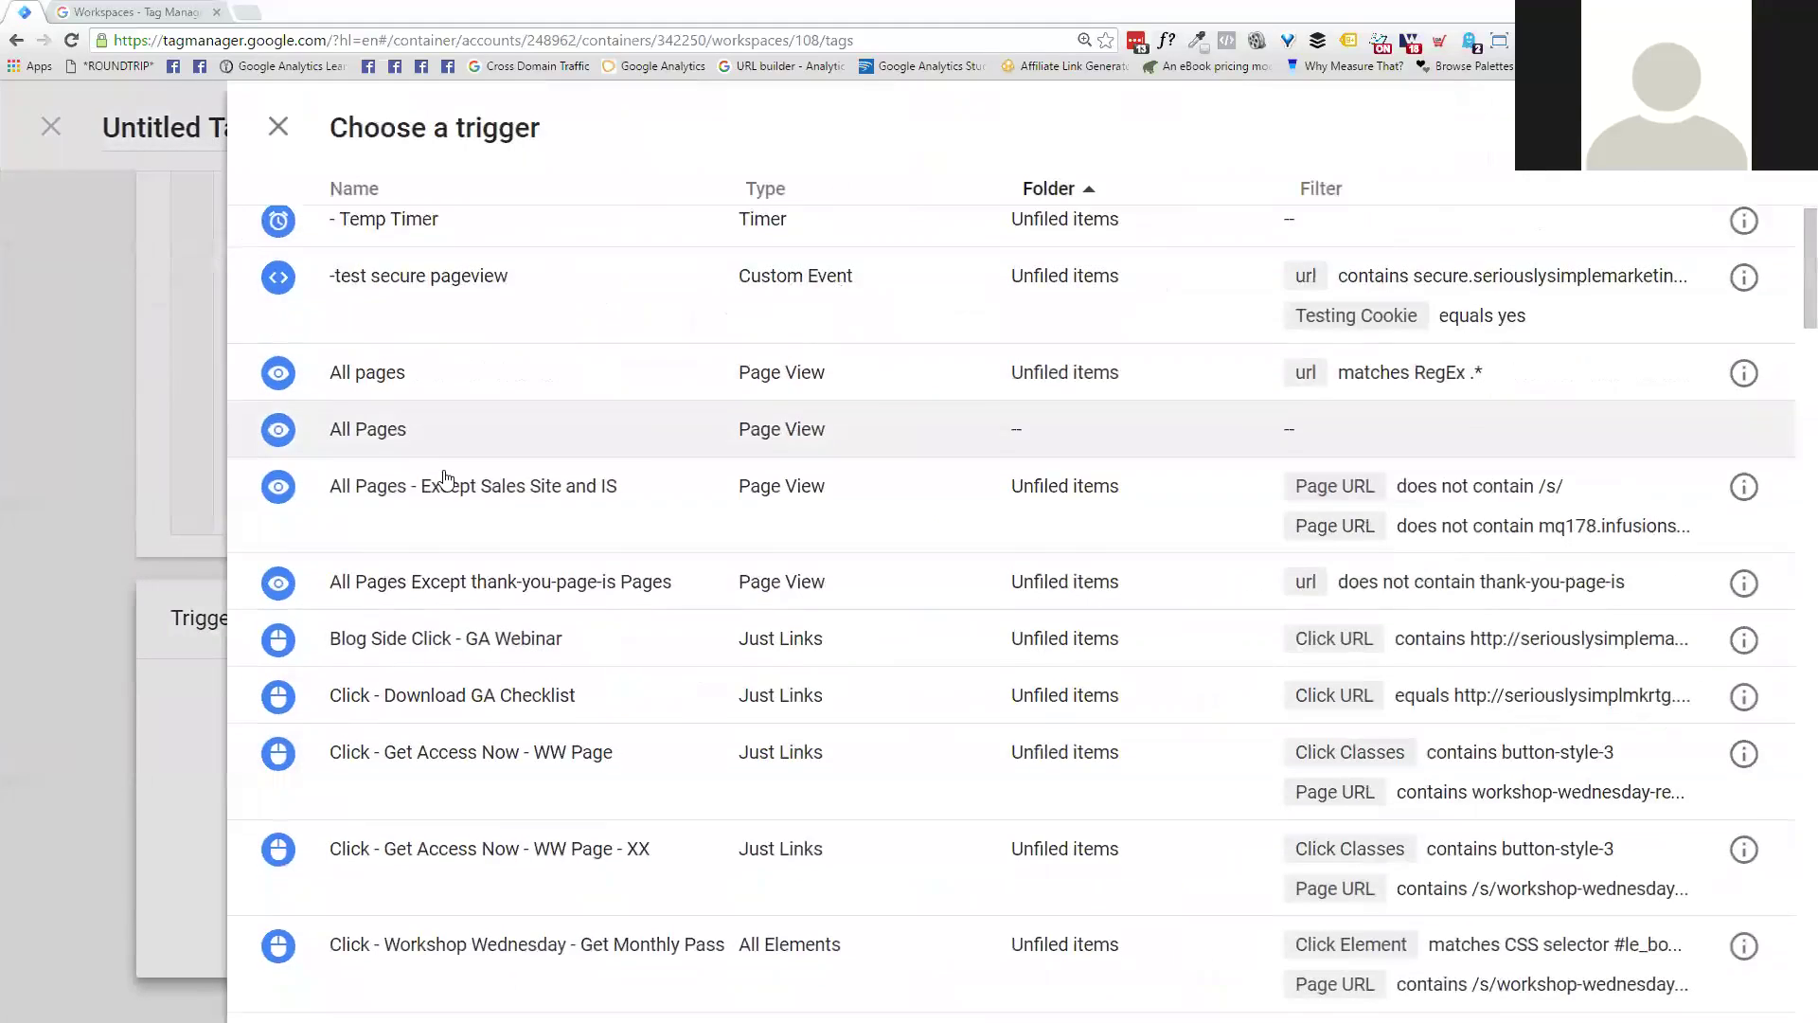
{"action": "scroll", "coordinate": [459, 649], "scroll_direction": "up", "scroll_amount": 8}
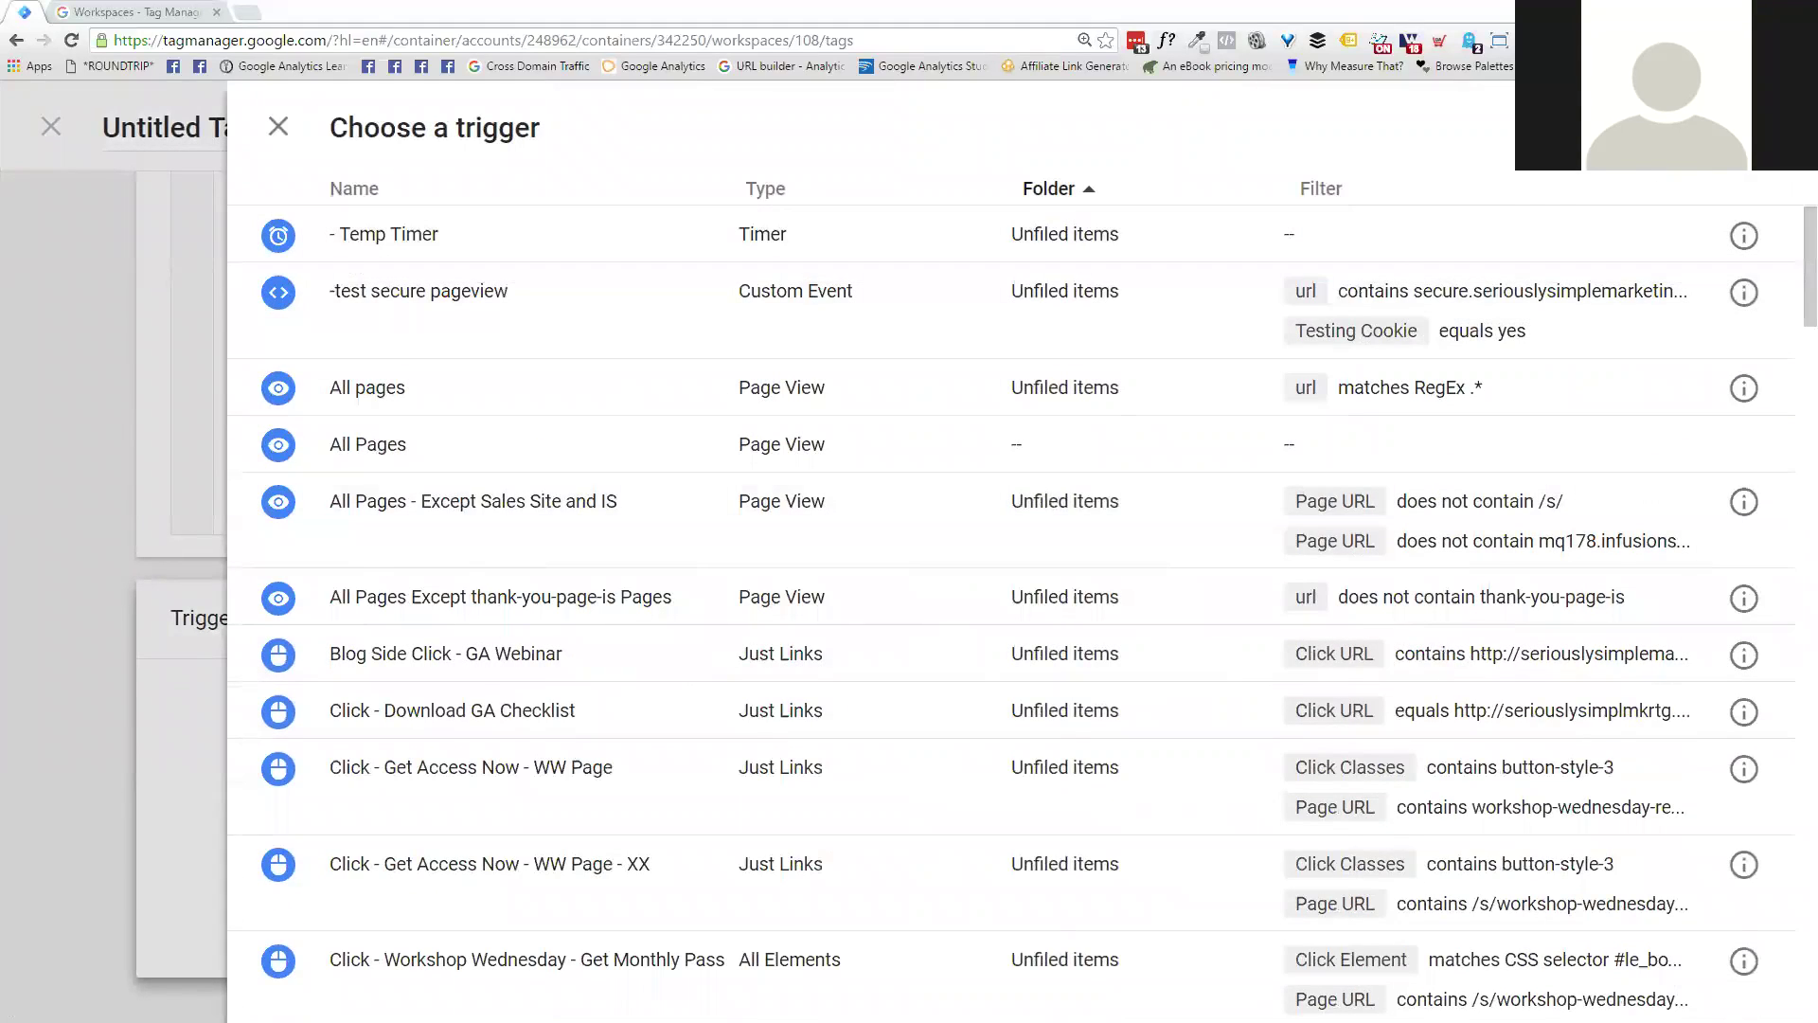
Step: Examine the trigger types offered for a new trigger, and return to the tag without creating or assigning one
{"action": "left_click", "coordinate": [1767, 127]}
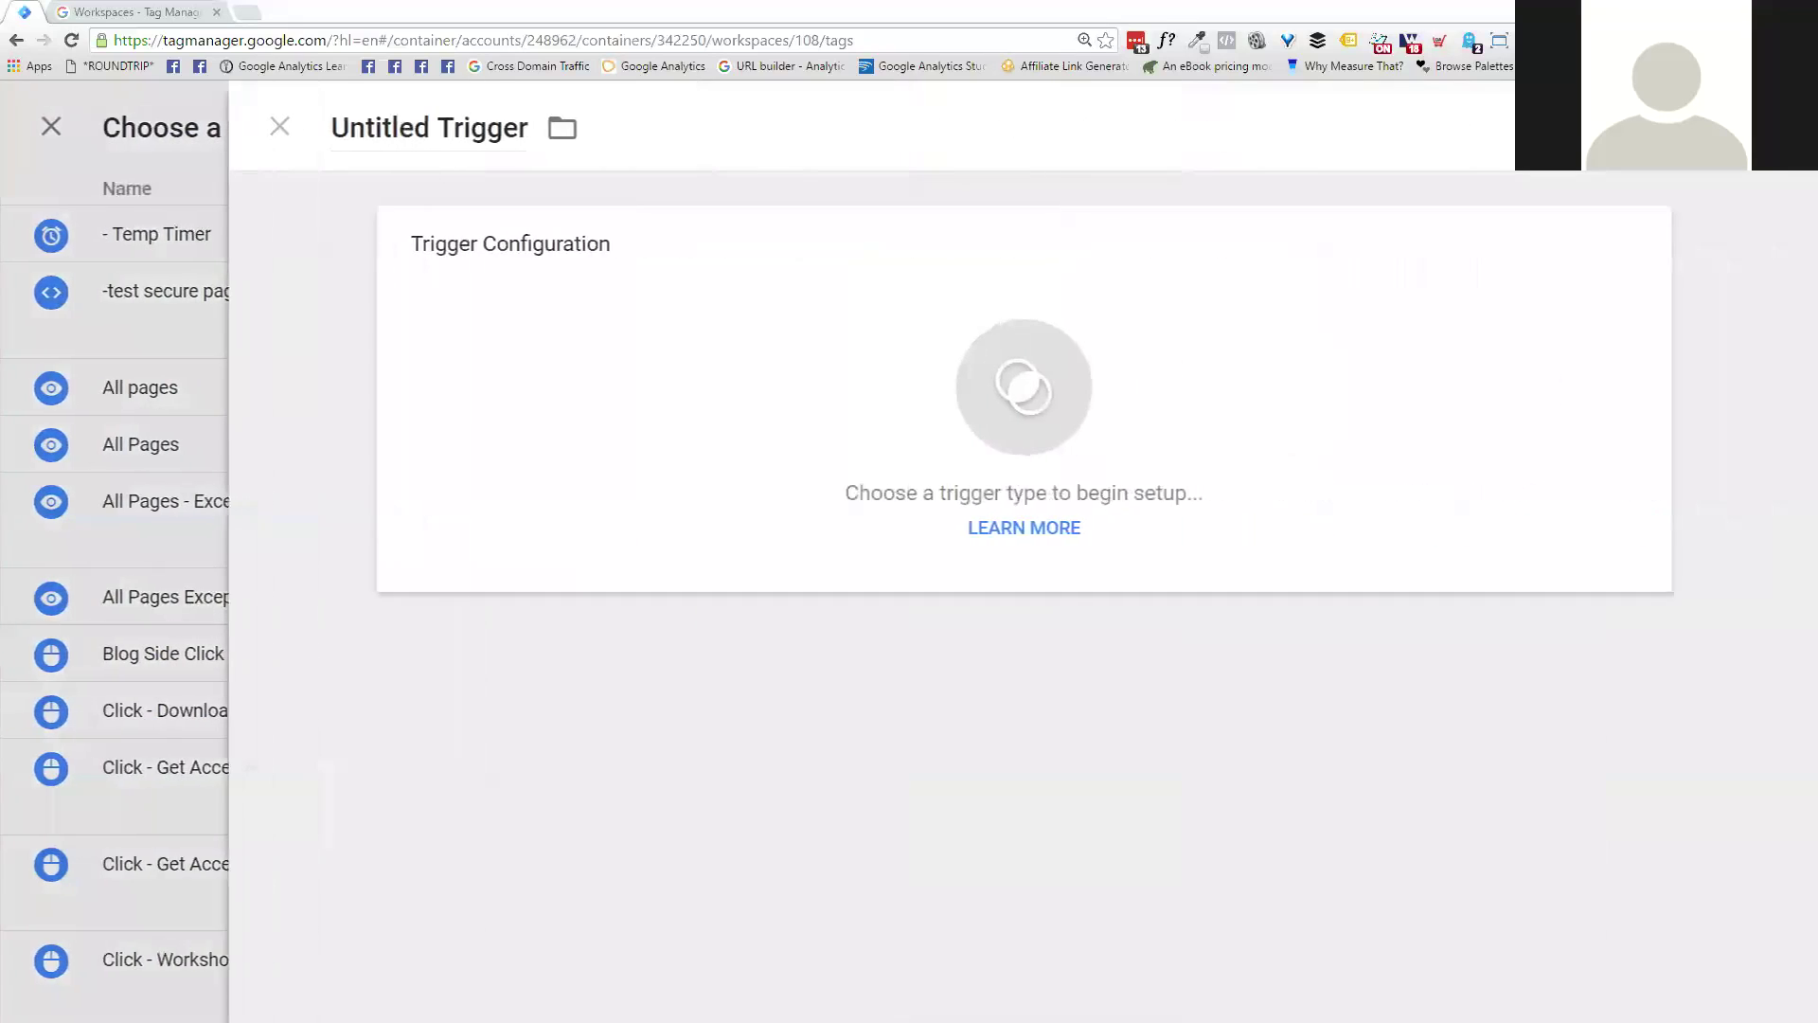
{"action": "left_click", "coordinate": [732, 374]}
{"action": "scroll", "coordinate": [1067, 454], "scroll_direction": "down", "scroll_amount": 2}
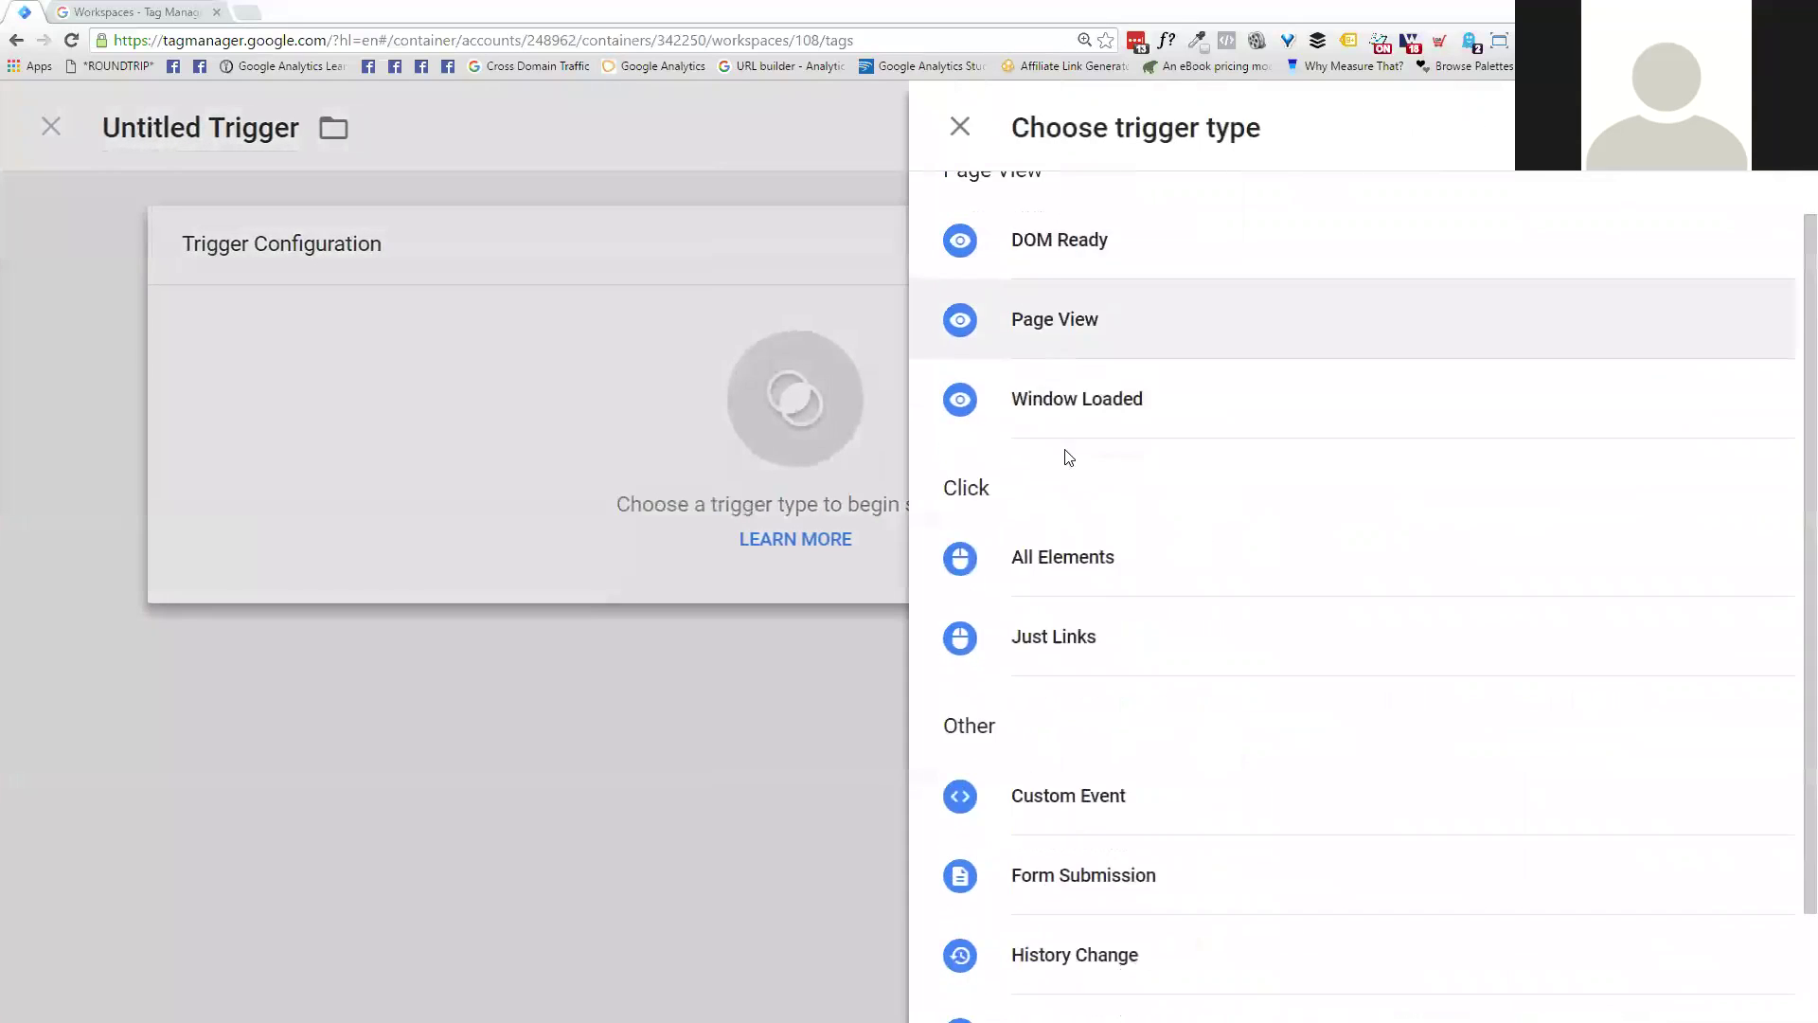
{"action": "scroll", "coordinate": [1088, 665], "scroll_direction": "up", "scroll_amount": 2}
{"action": "left_click", "coordinate": [960, 127]}
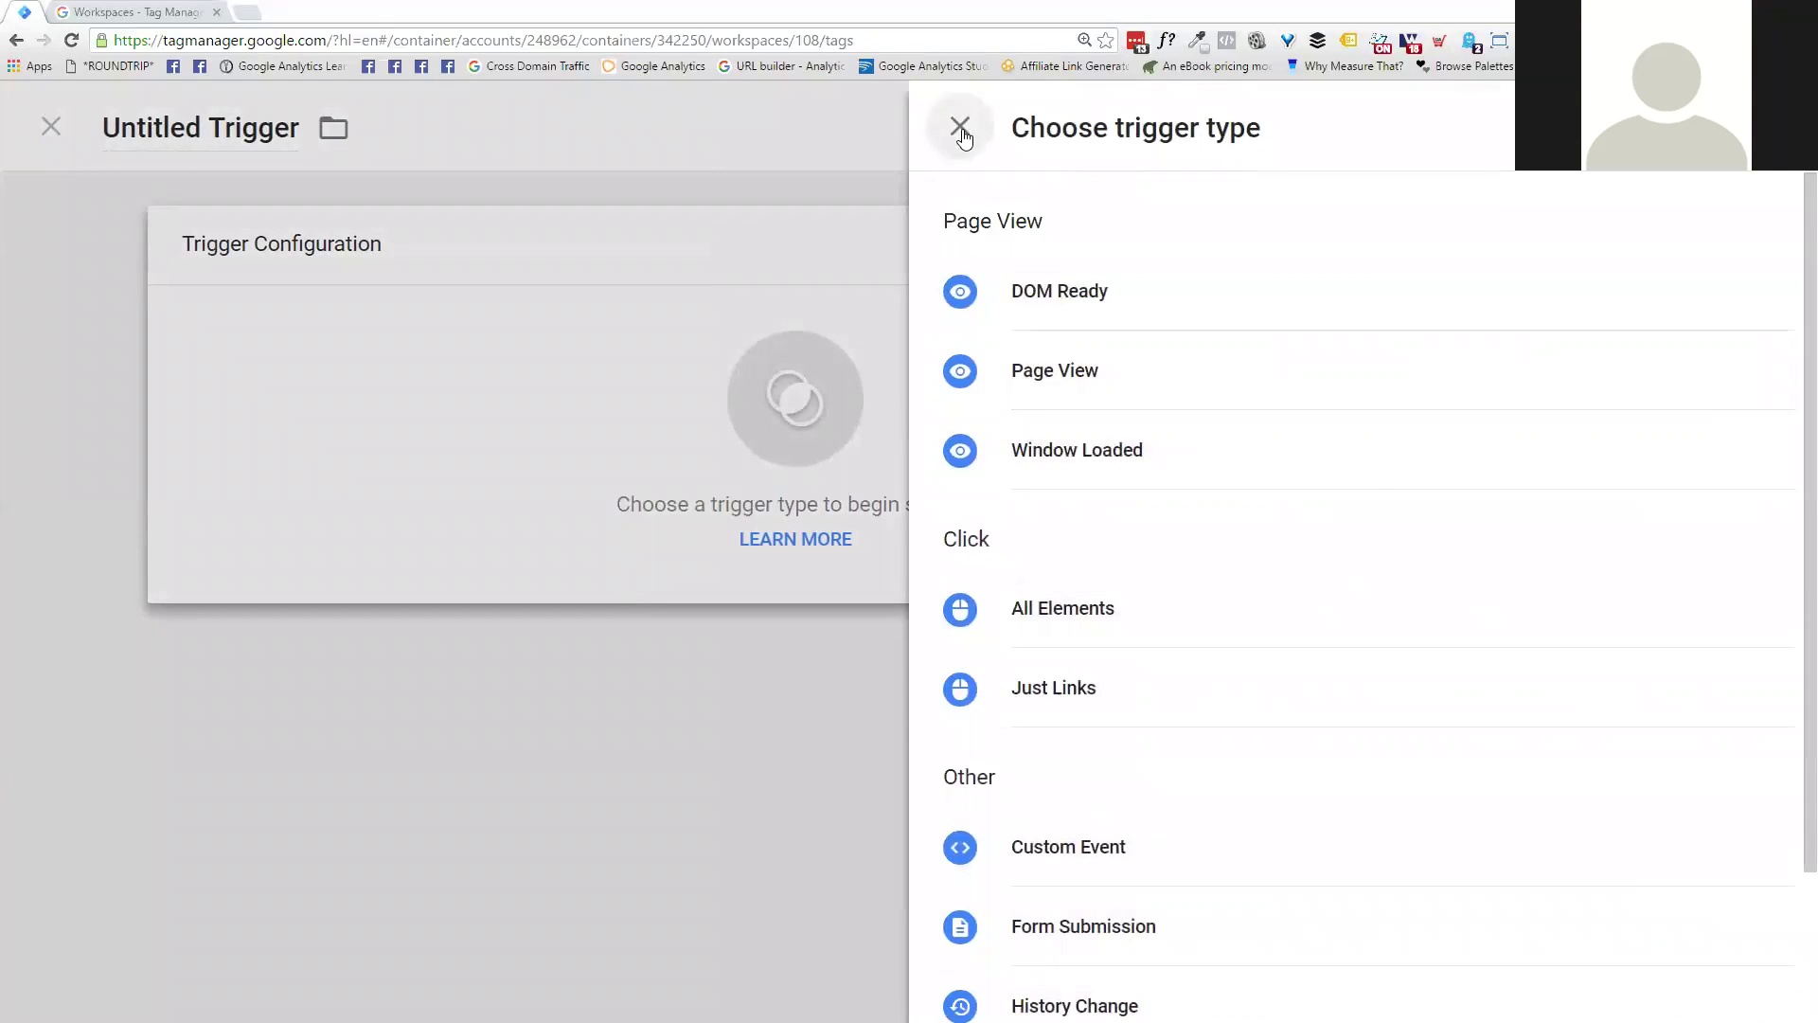
{"action": "left_click", "coordinate": [277, 127]}
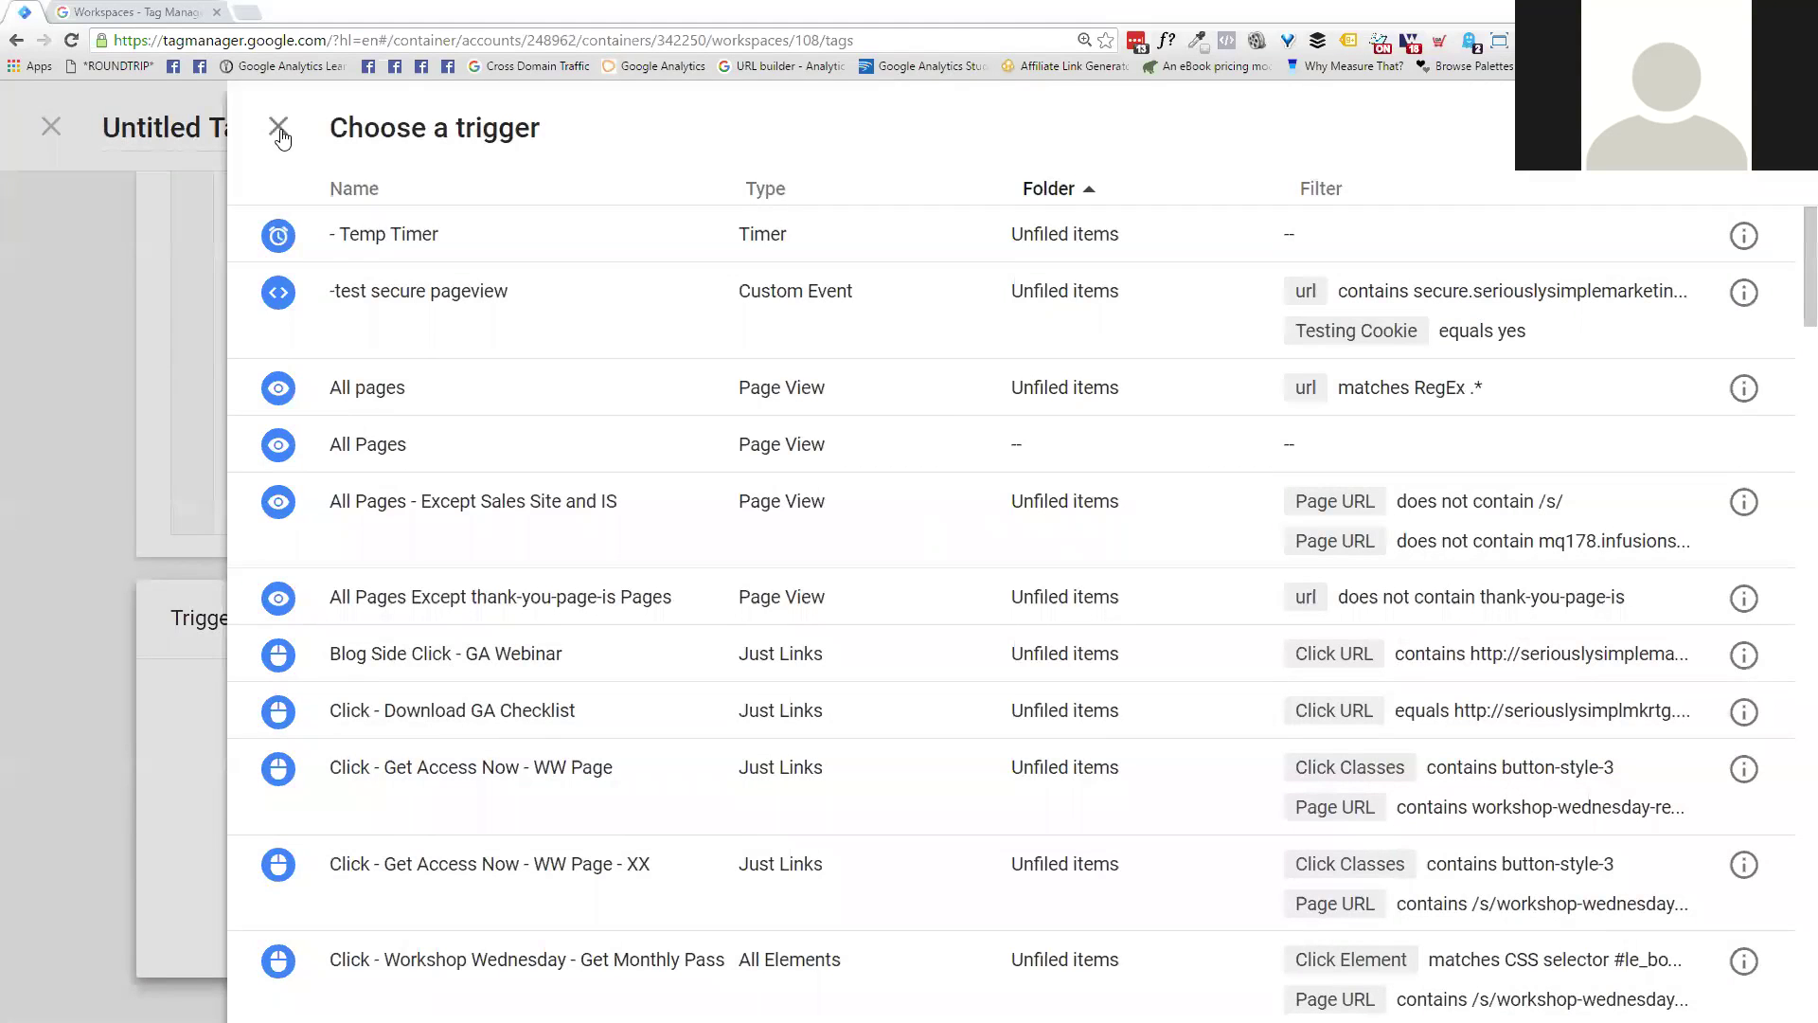
{"action": "left_click", "coordinate": [279, 127]}
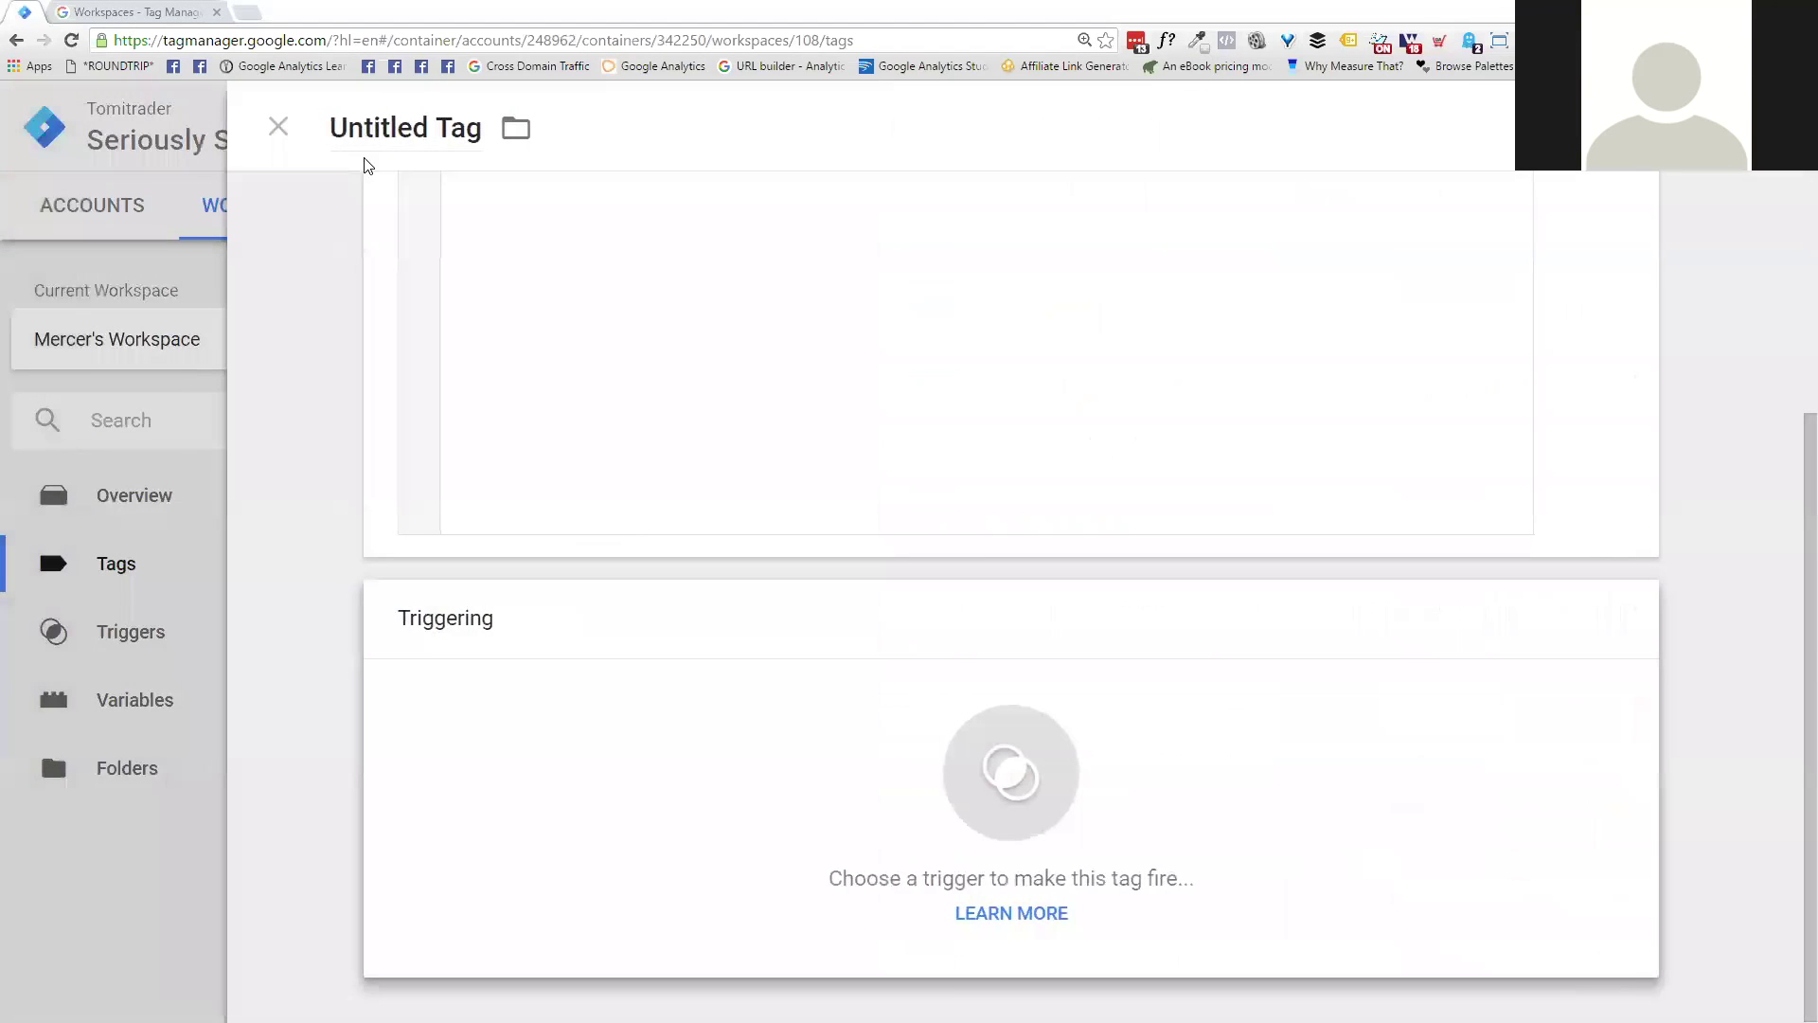
{"action": "scroll", "coordinate": [718, 828], "scroll_direction": "down", "scroll_amount": 1}
{"action": "scroll", "coordinate": [690, 520], "scroll_direction": "up", "scroll_amount": 4}
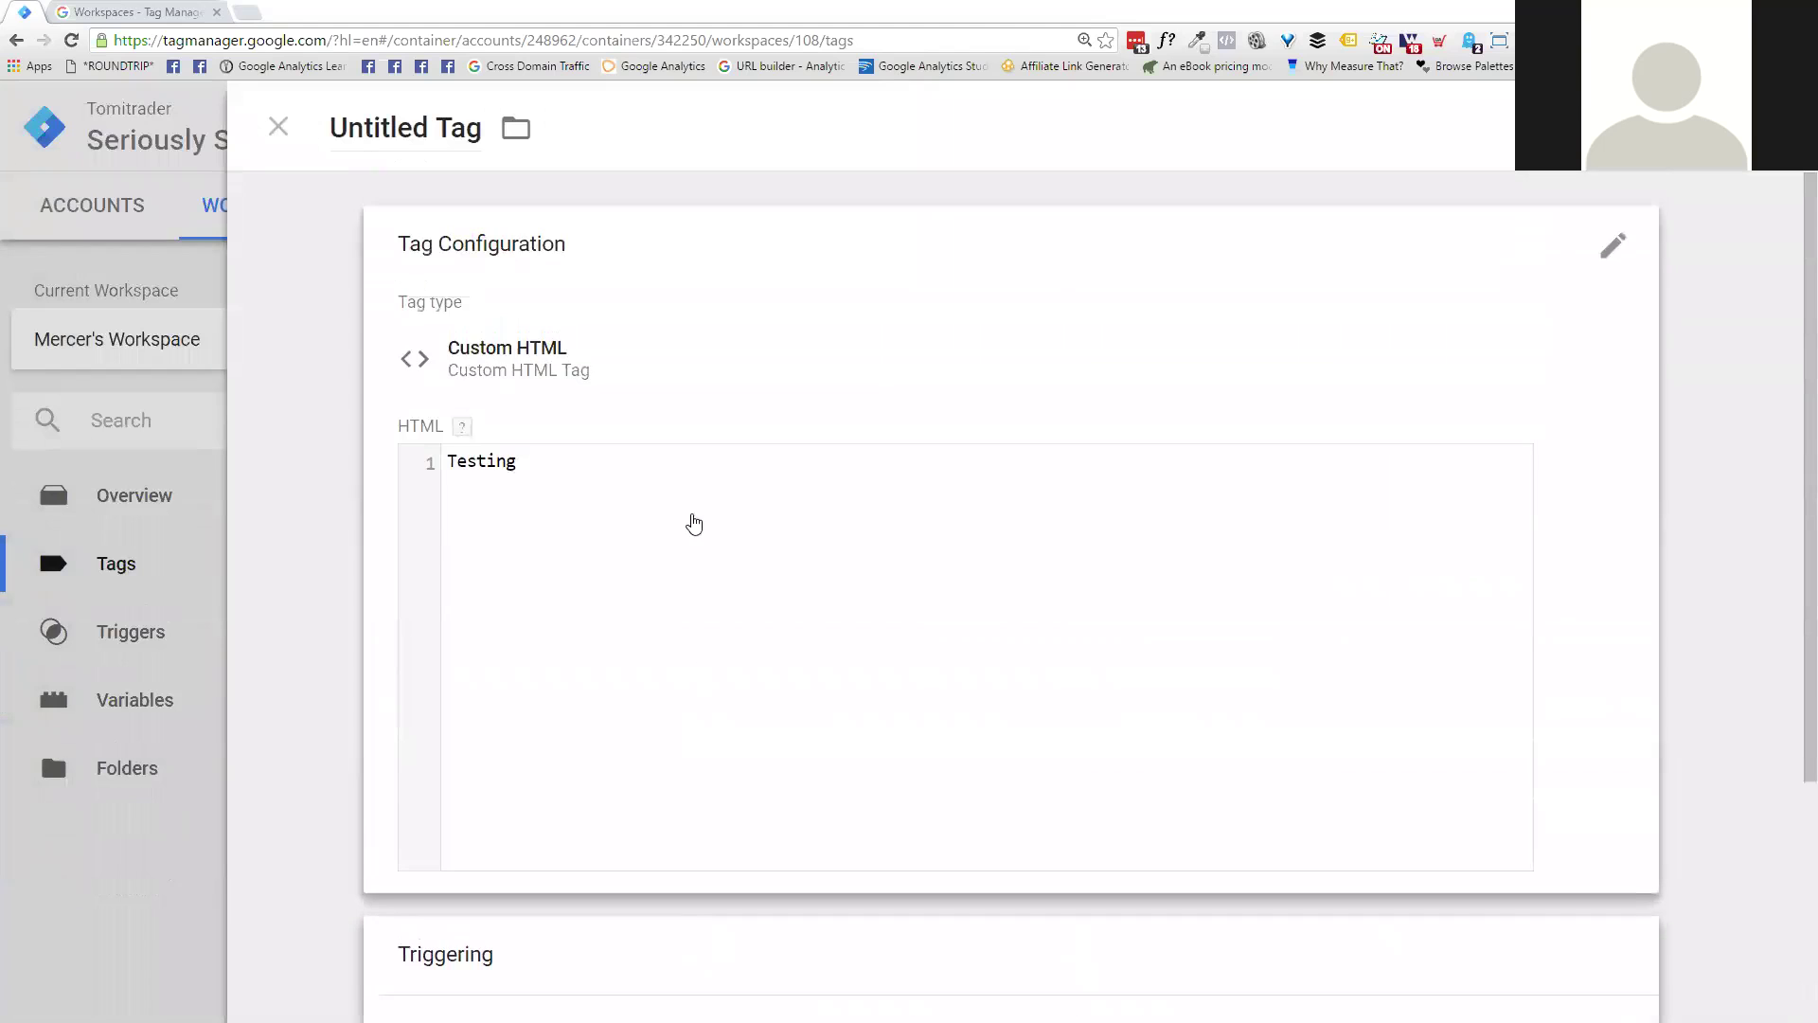
{"action": "scroll", "coordinate": [558, 497], "scroll_direction": "down", "scroll_amount": 2}
{"action": "scroll", "coordinate": [558, 497], "scroll_direction": "down", "scroll_amount": 2}
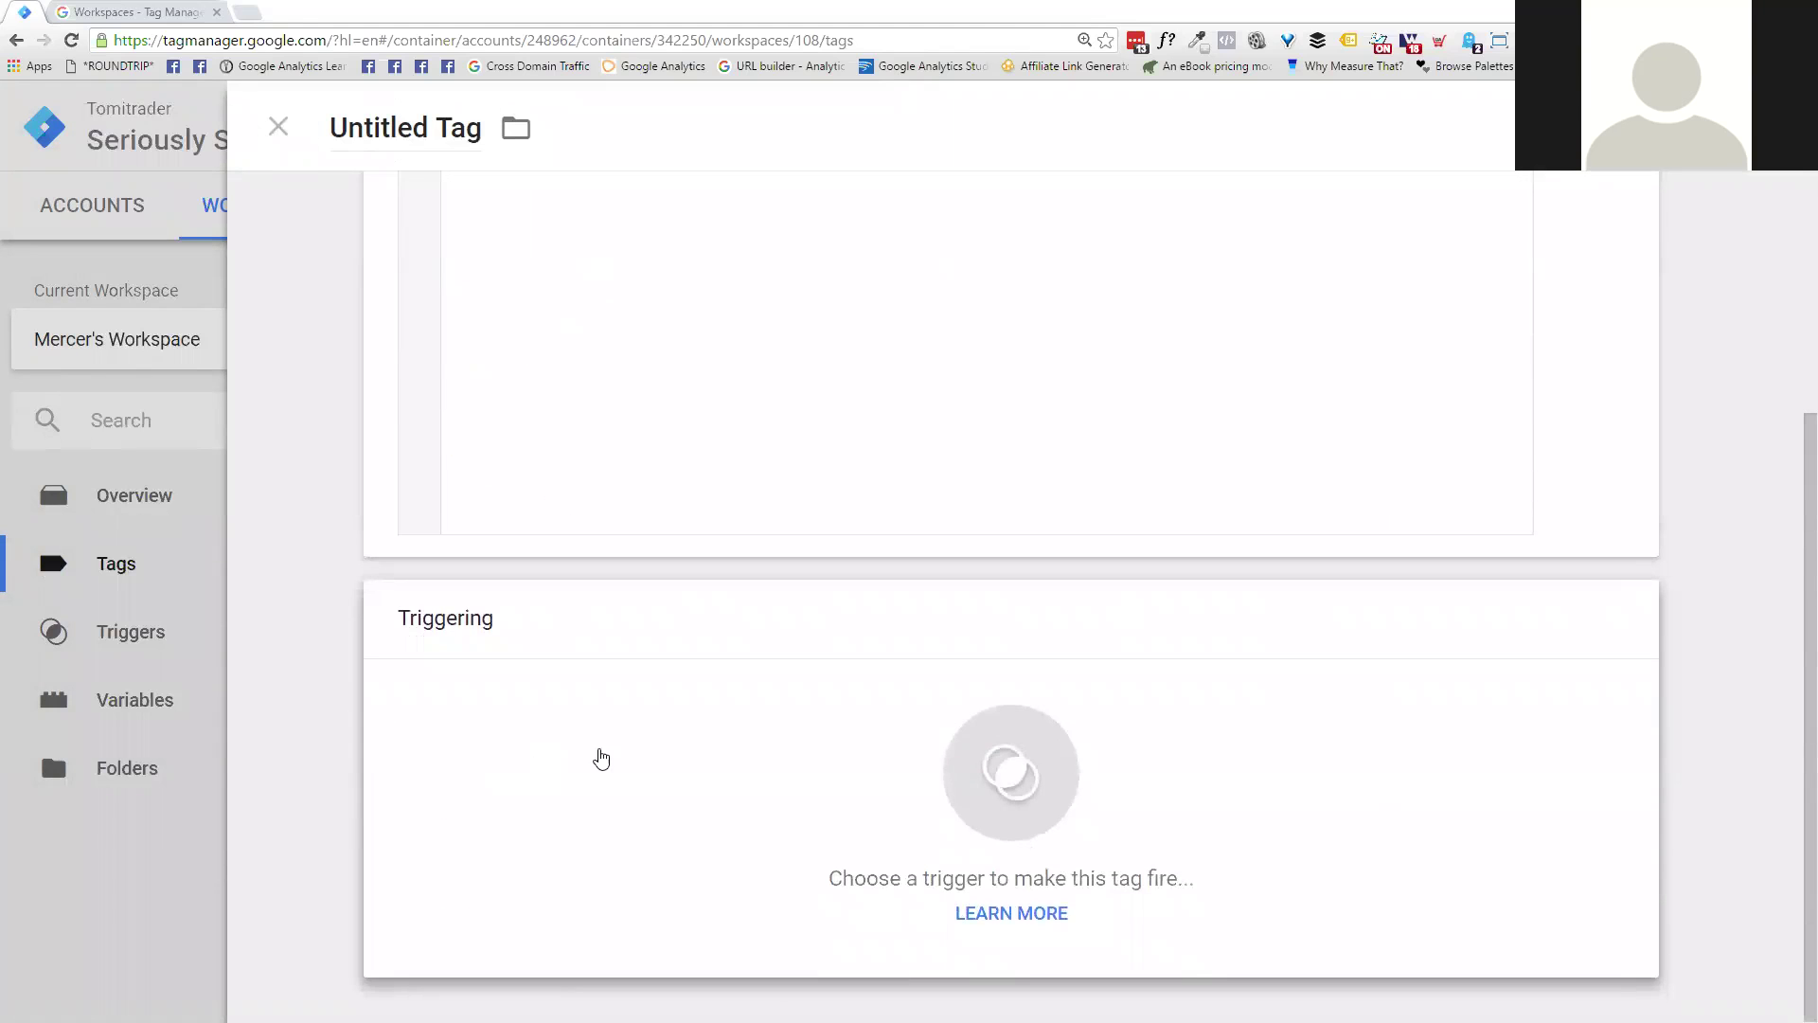
{"action": "scroll", "coordinate": [641, 664], "scroll_direction": "up", "scroll_amount": 4}
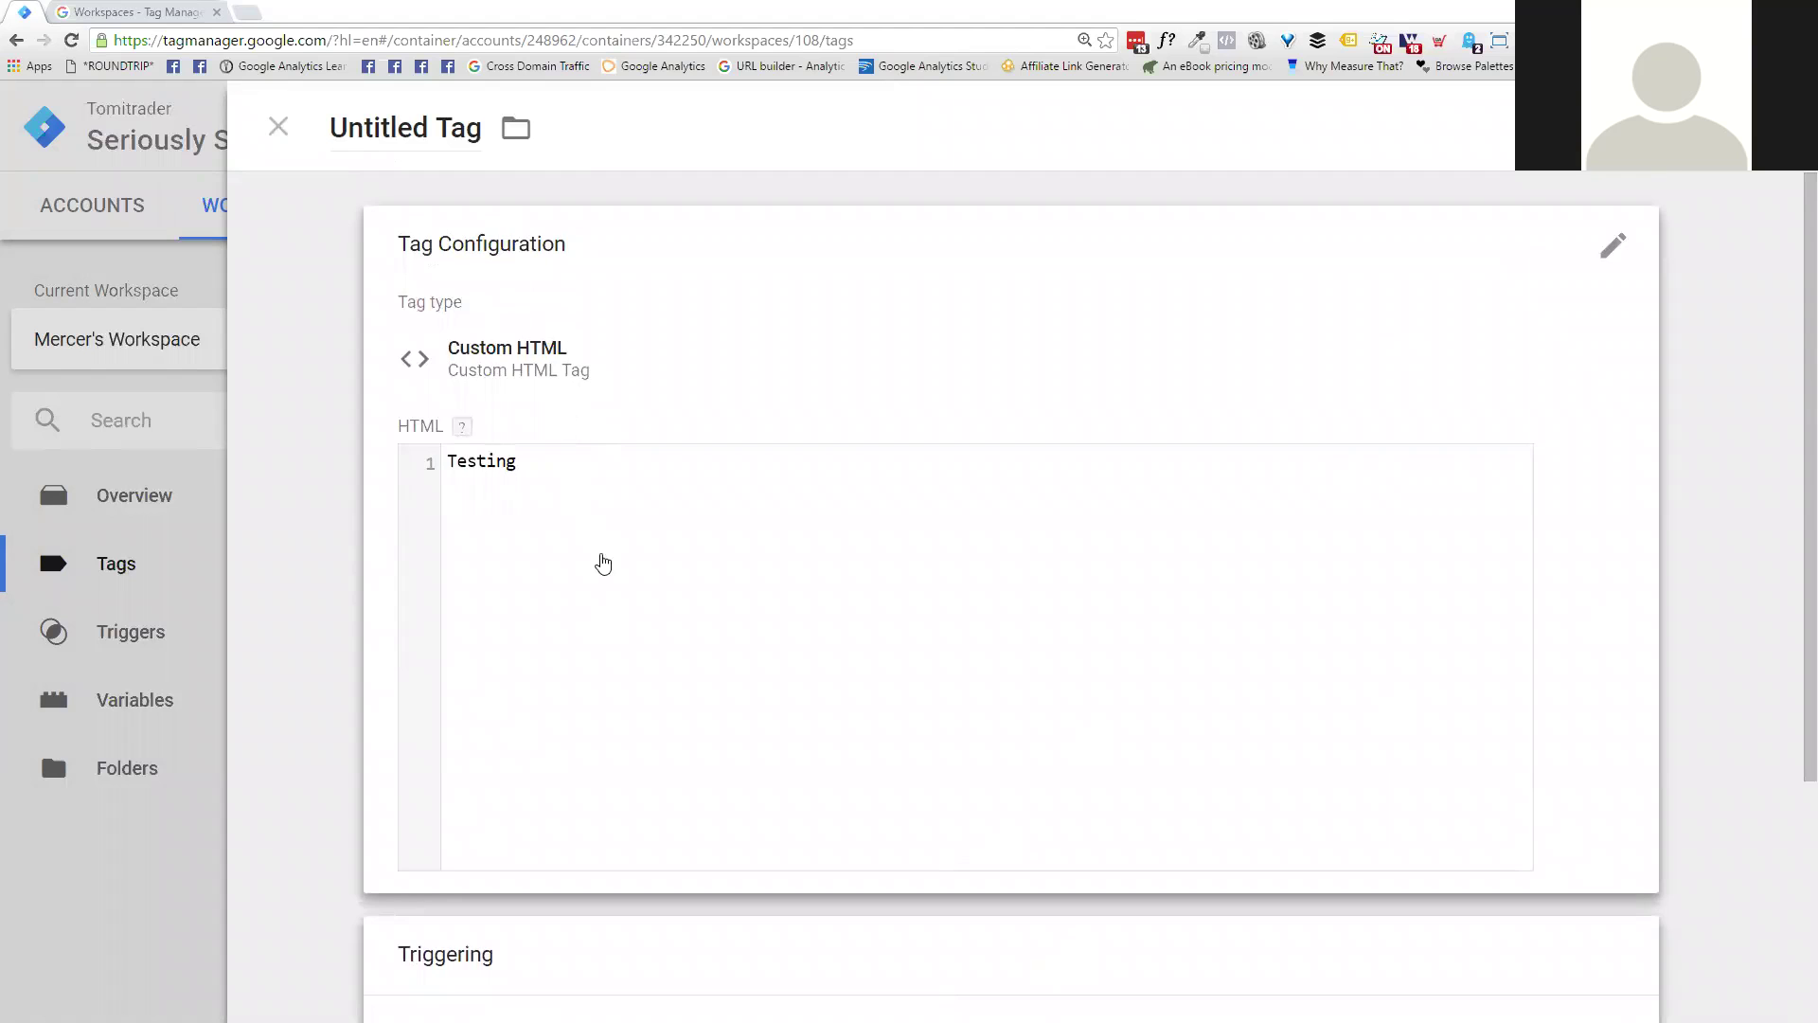
Step: Save the Custom HTML tag without a firing trigger, naming it with the workspace owner's first name followed by "Test Tag"
{"action": "scroll", "coordinate": [601, 569], "scroll_direction": "down", "scroll_amount": 3}
{"action": "scroll", "coordinate": [1343, 410], "scroll_direction": "up", "scroll_amount": 3}
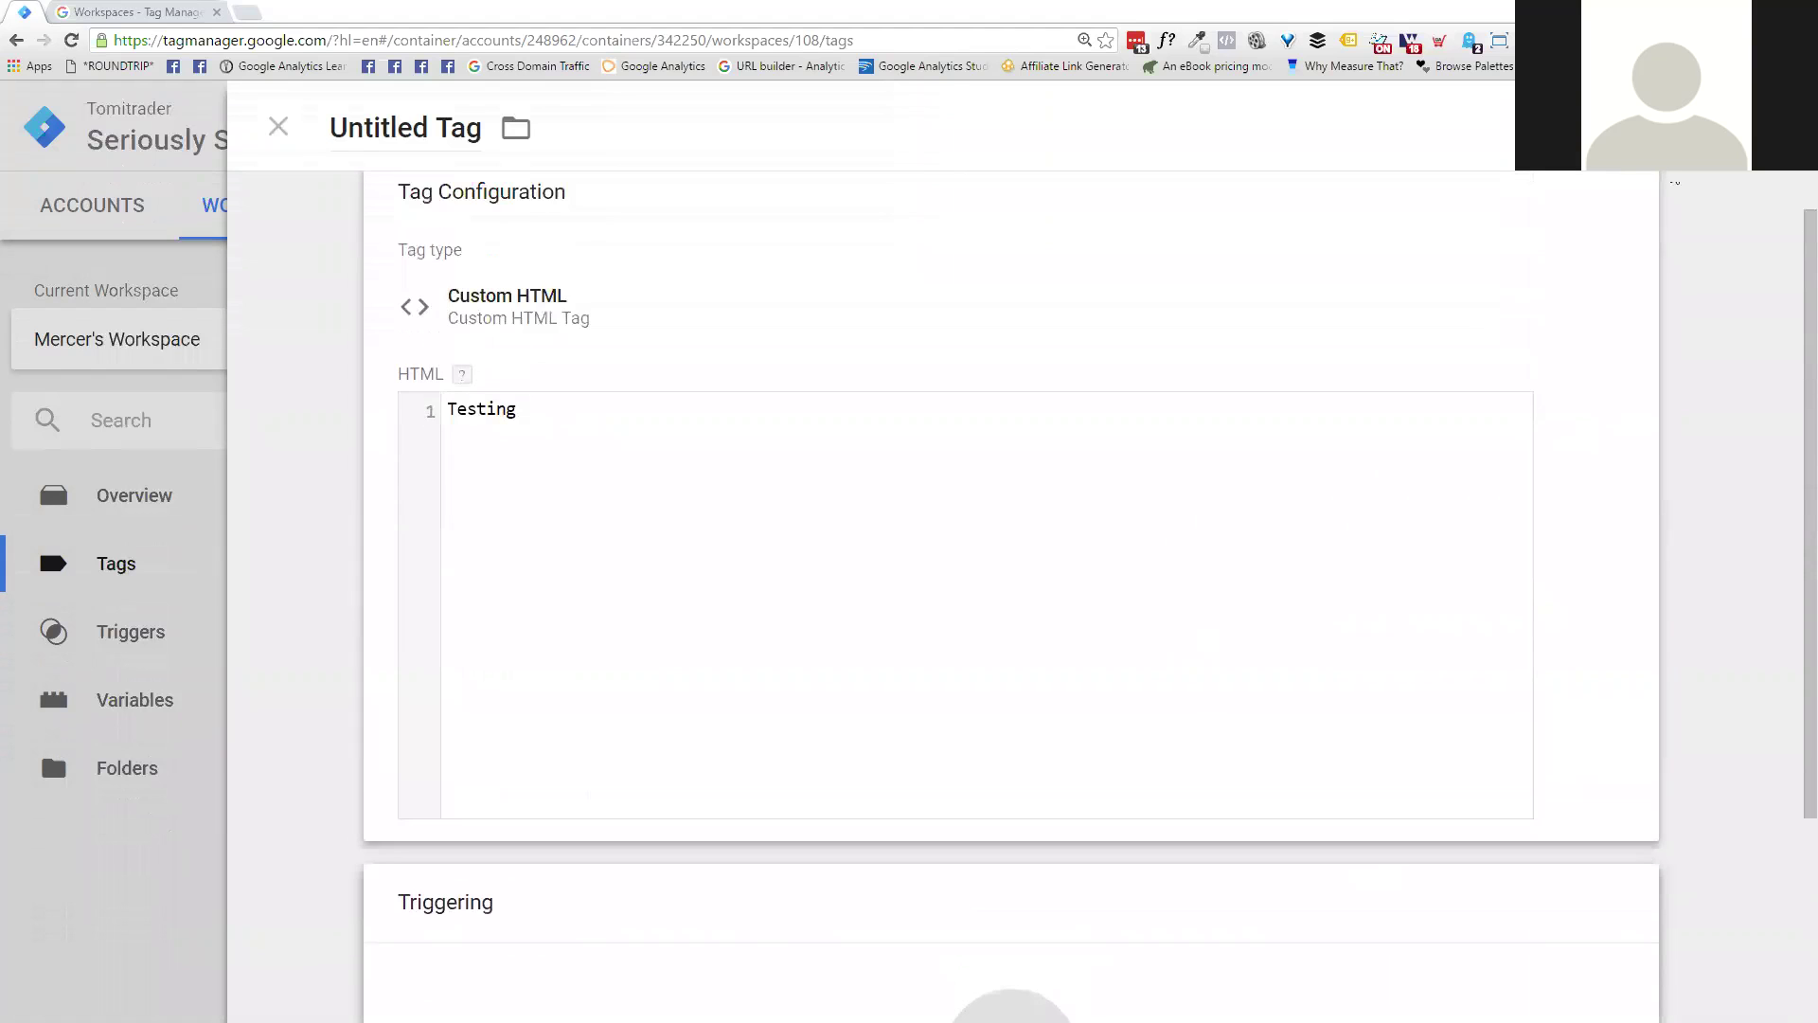
{"action": "left_click", "coordinate": [1695, 127]}
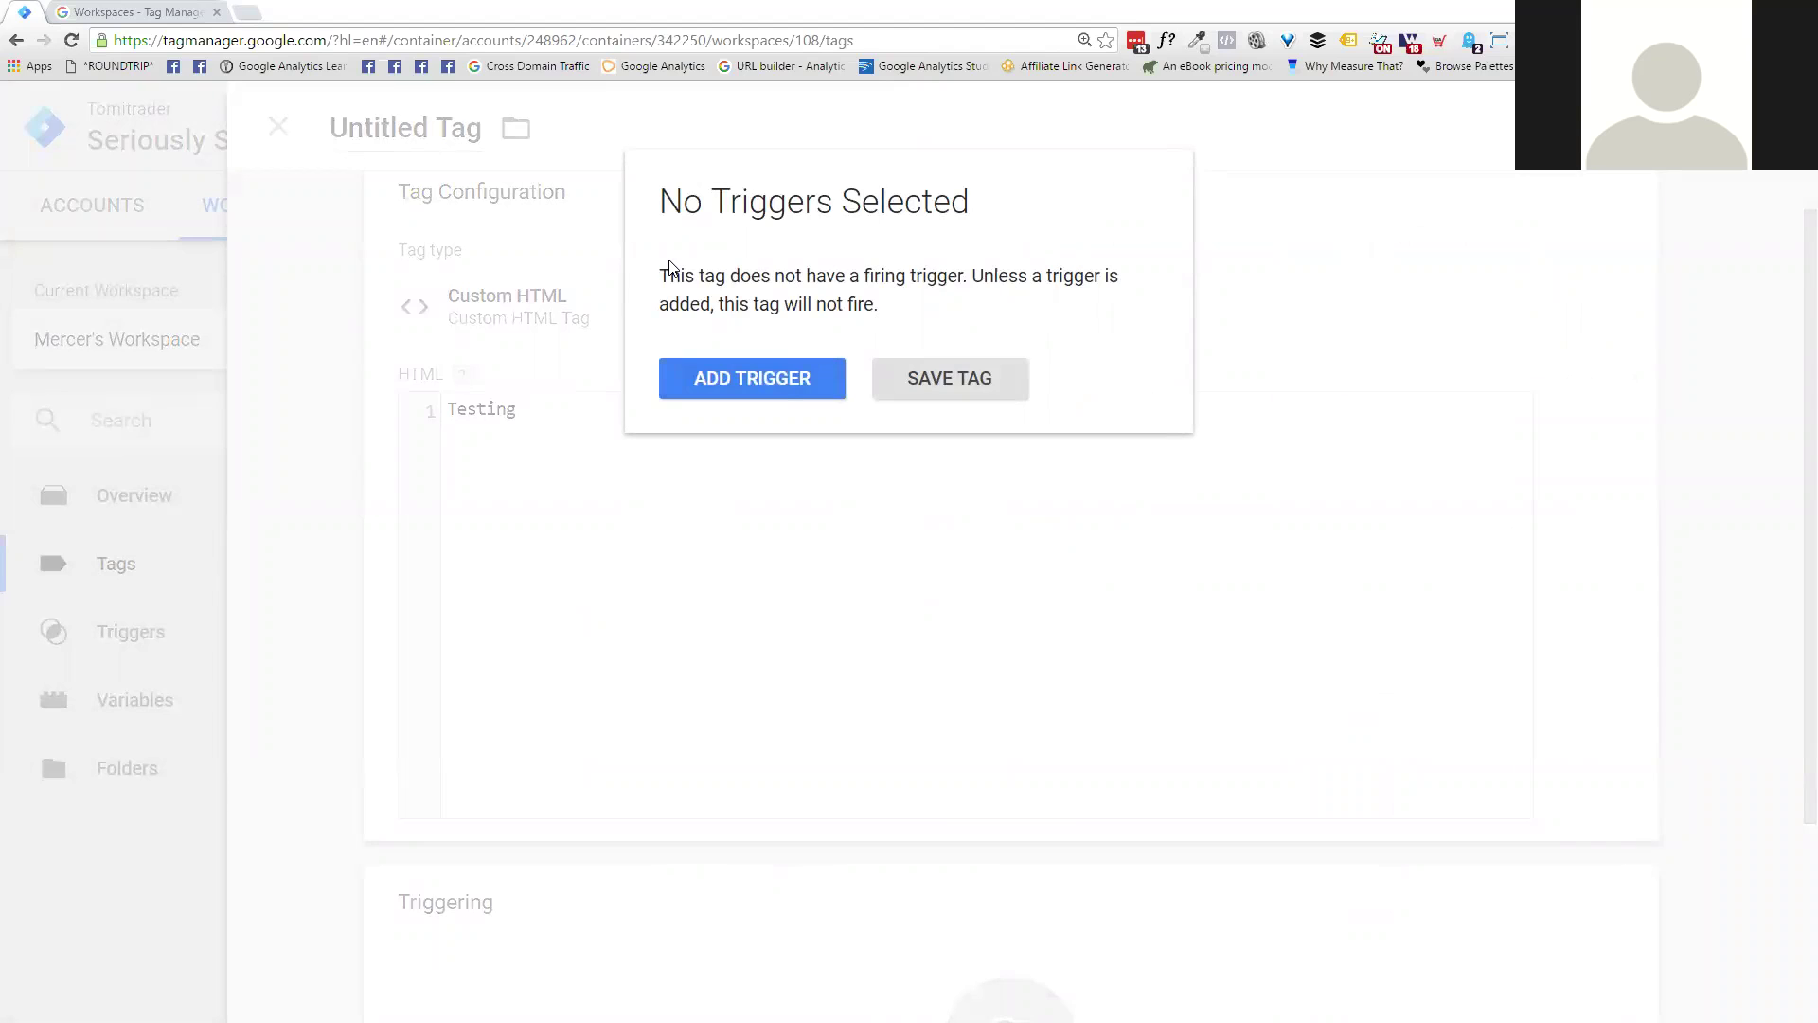
{"action": "left_click", "coordinate": [900, 393]}
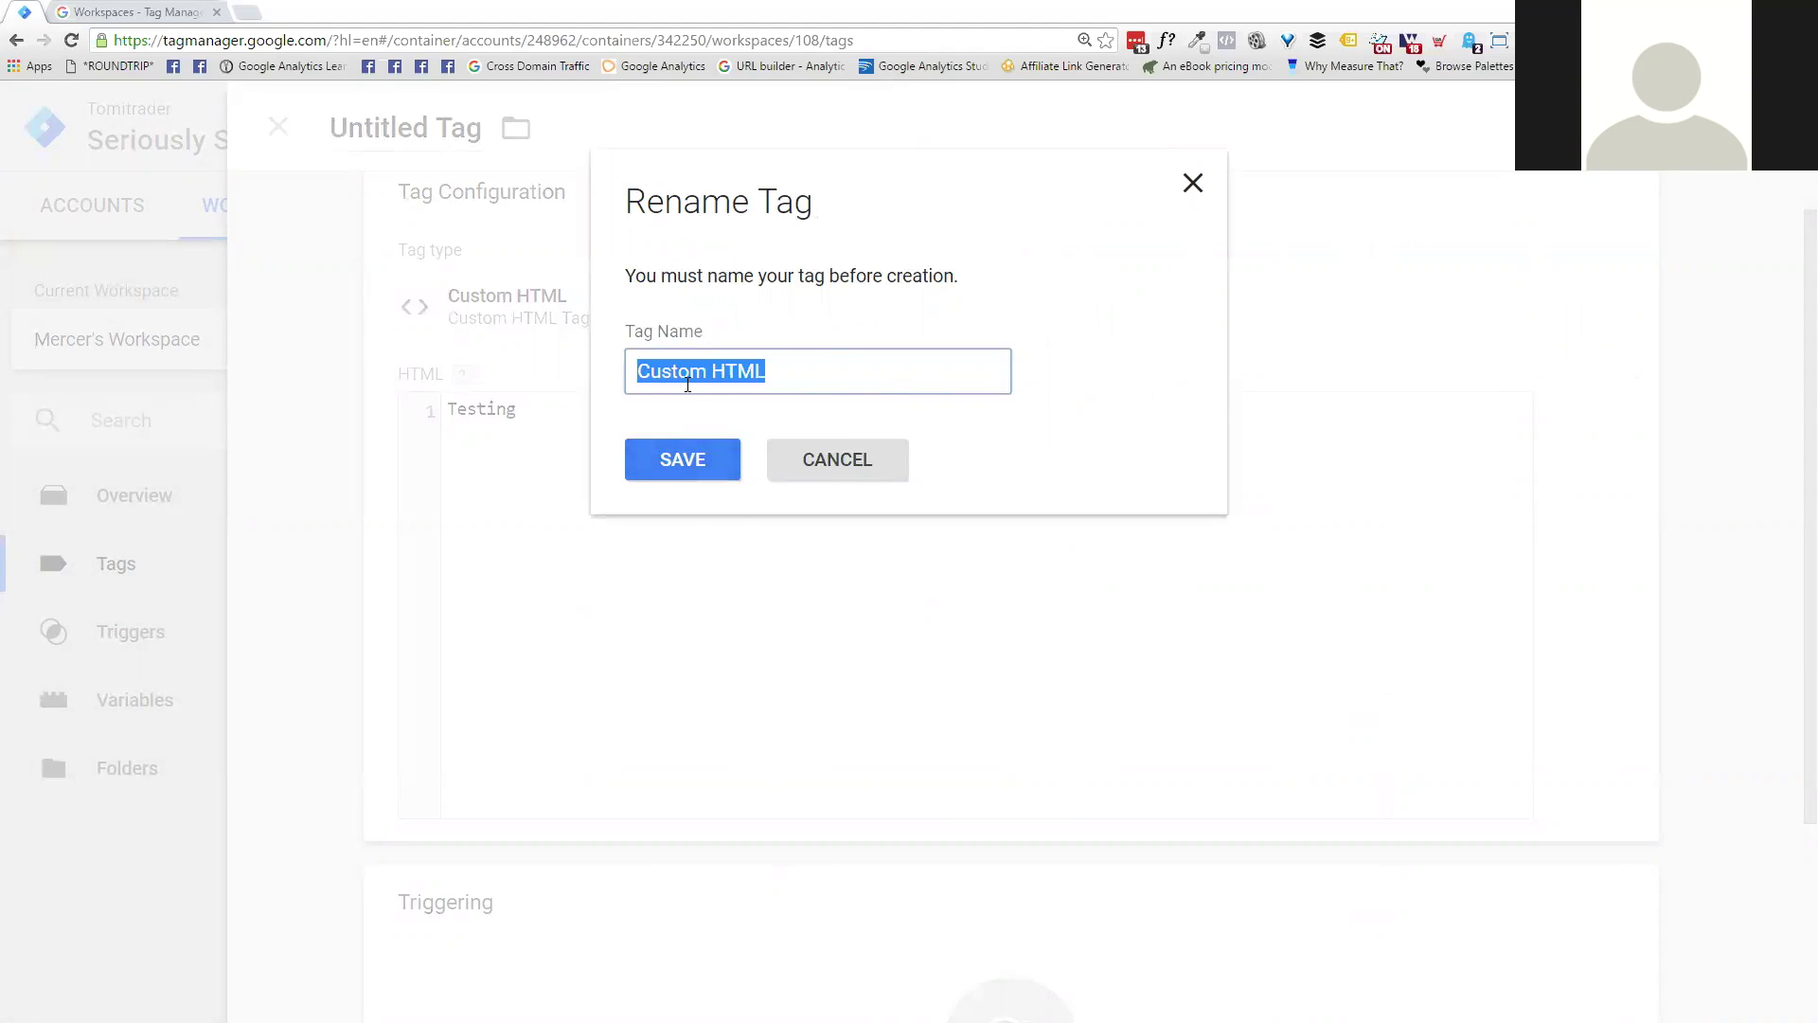
{"action": "type", "text": "Mercer's Test Tag"}
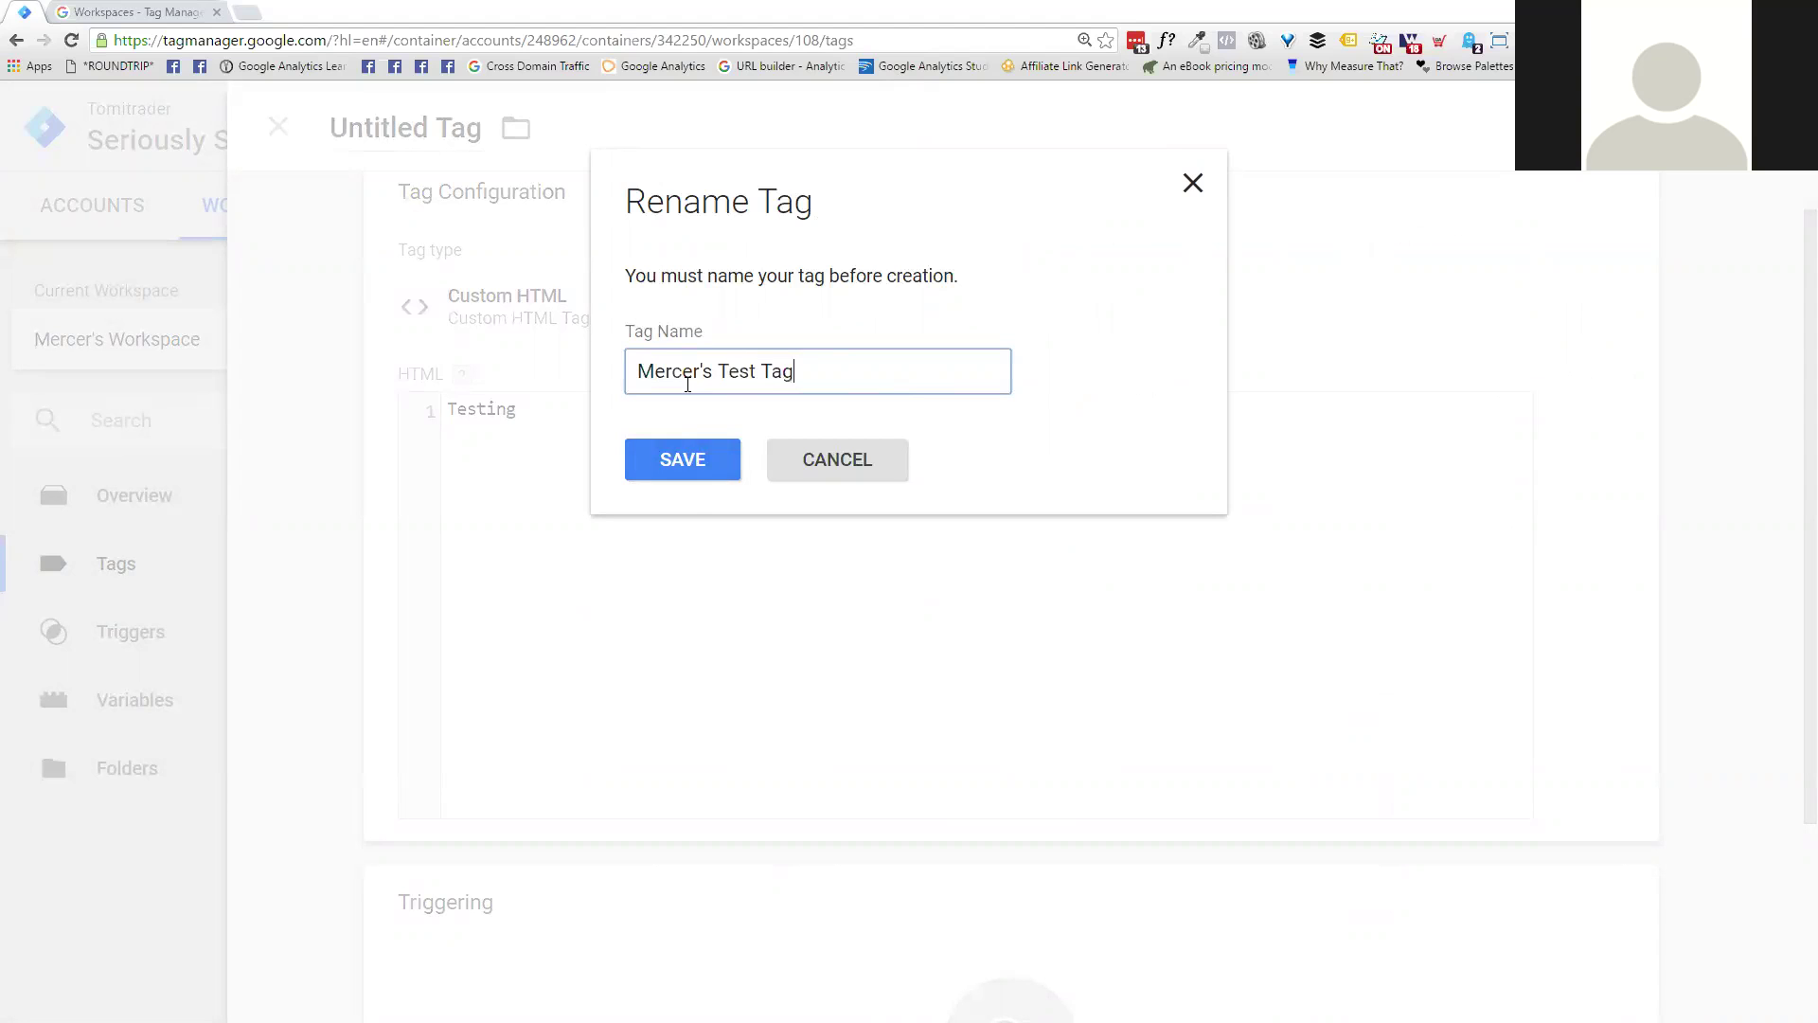
{"action": "left_click", "coordinate": [681, 458]}
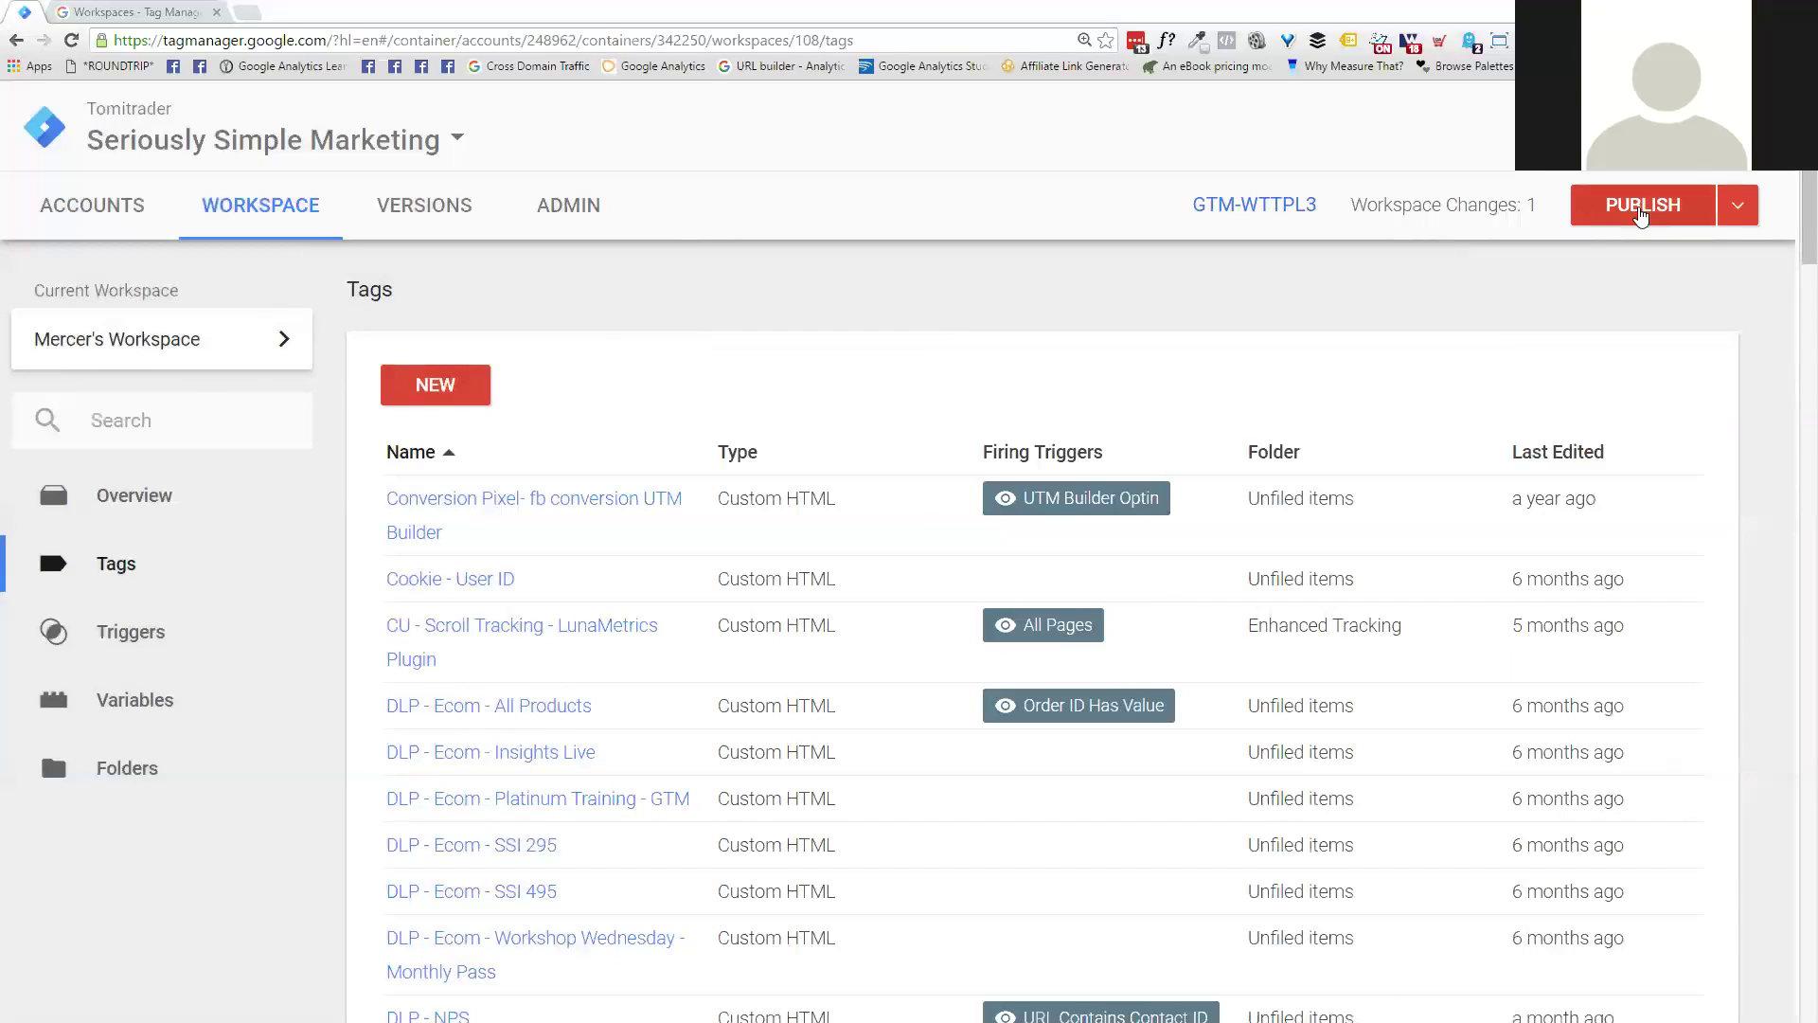
Step: Examine the workspace overview and its list of workspace changes for the newly added test tag
{"action": "scroll", "coordinate": [163, 524], "scroll_direction": "down", "scroll_amount": 2}
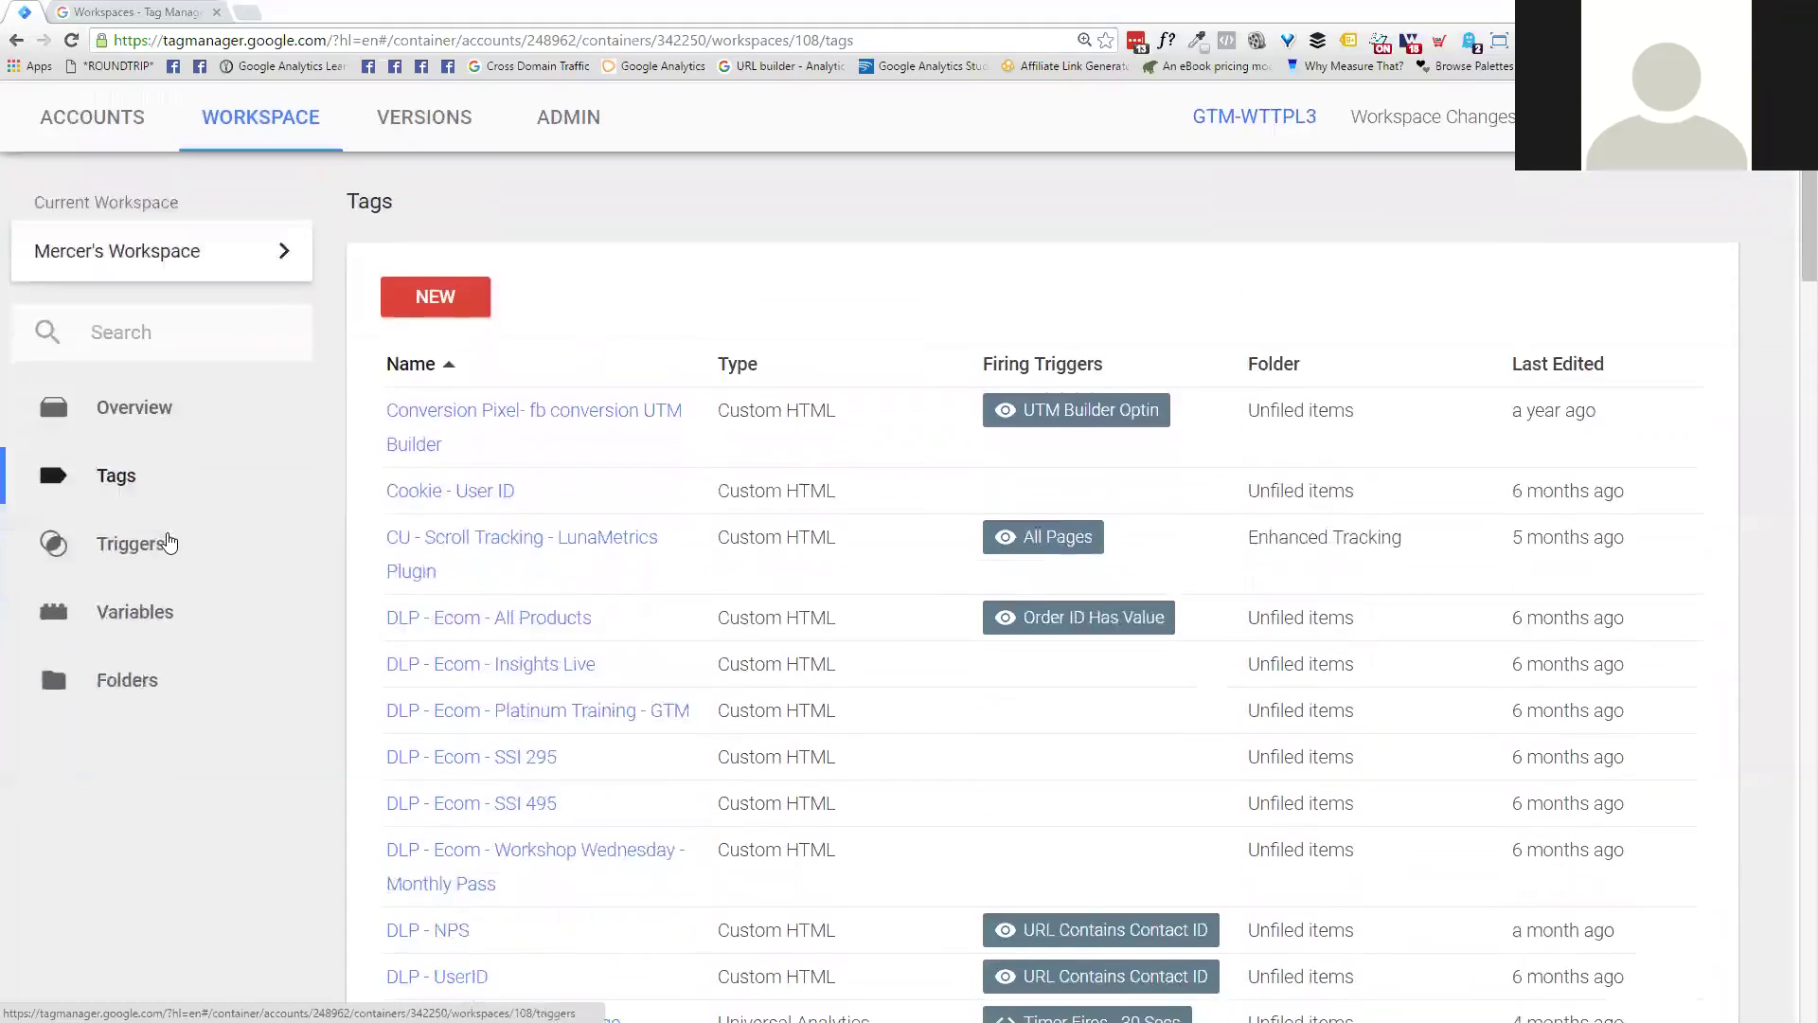
{"action": "scroll", "coordinate": [174, 578], "scroll_direction": "up", "scroll_amount": 2}
{"action": "left_click", "coordinate": [86, 492]}
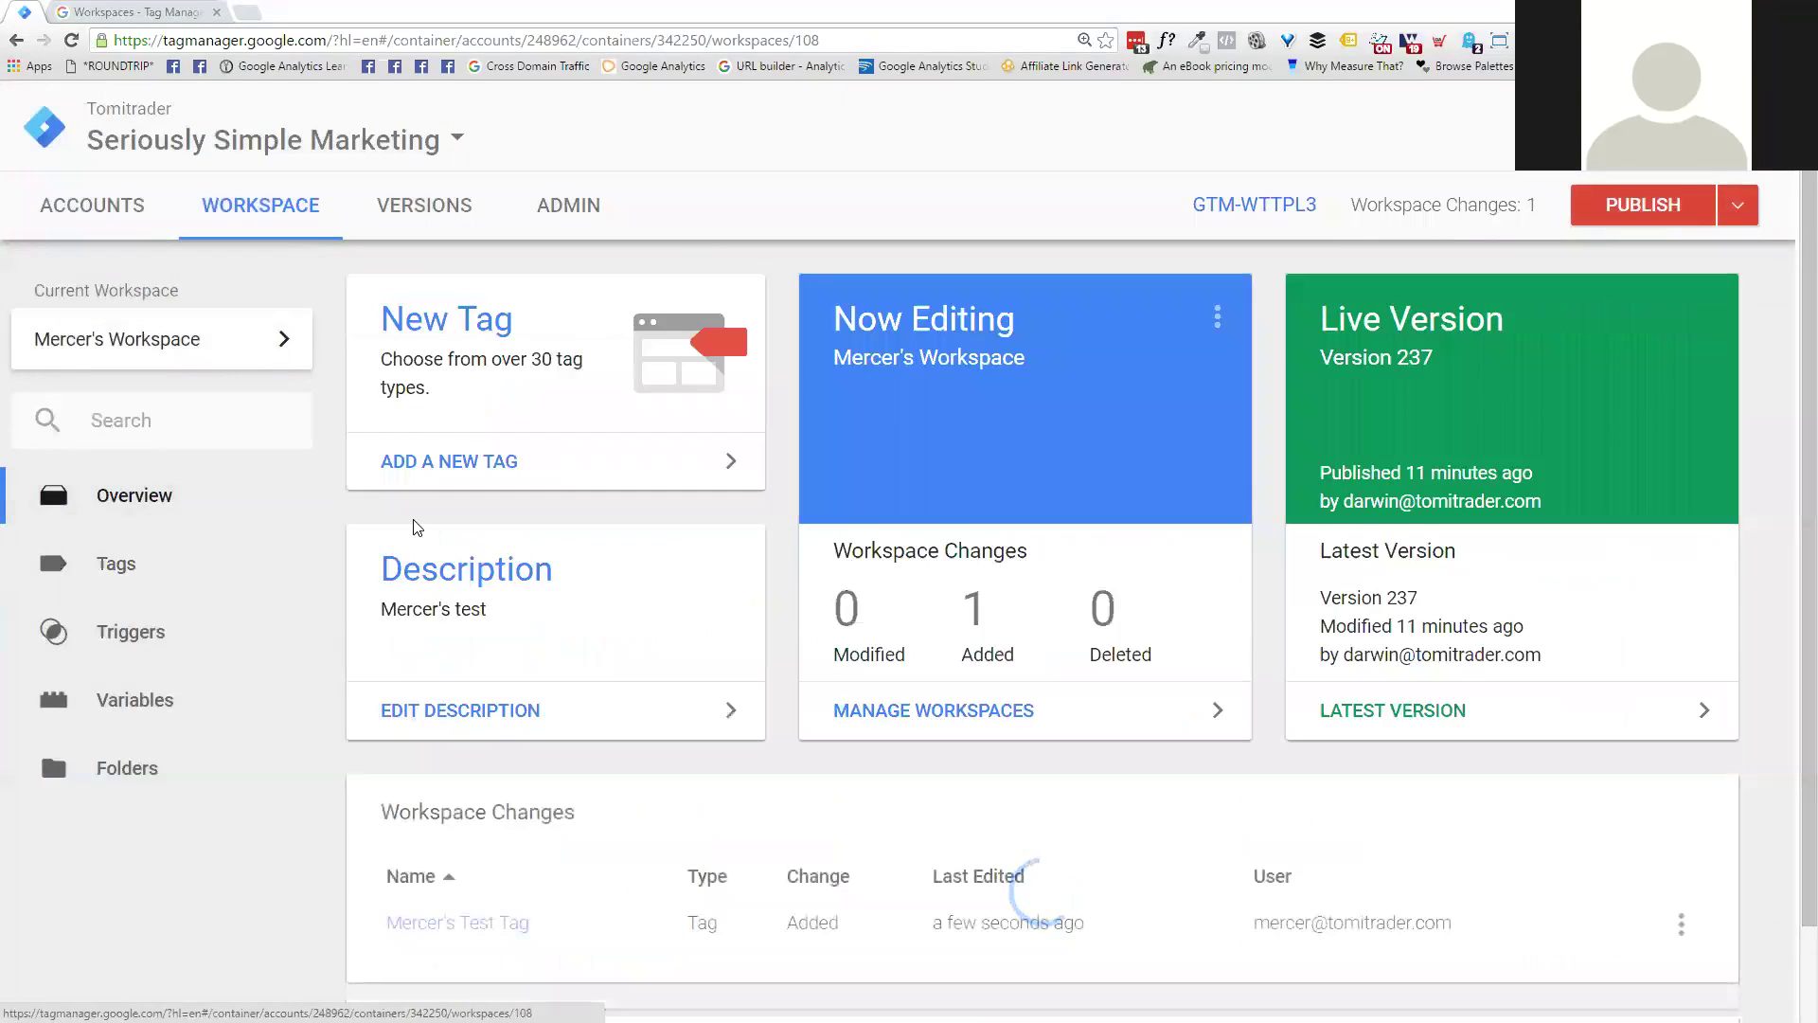
{"action": "scroll", "coordinate": [794, 484], "scroll_direction": "down", "scroll_amount": 1}
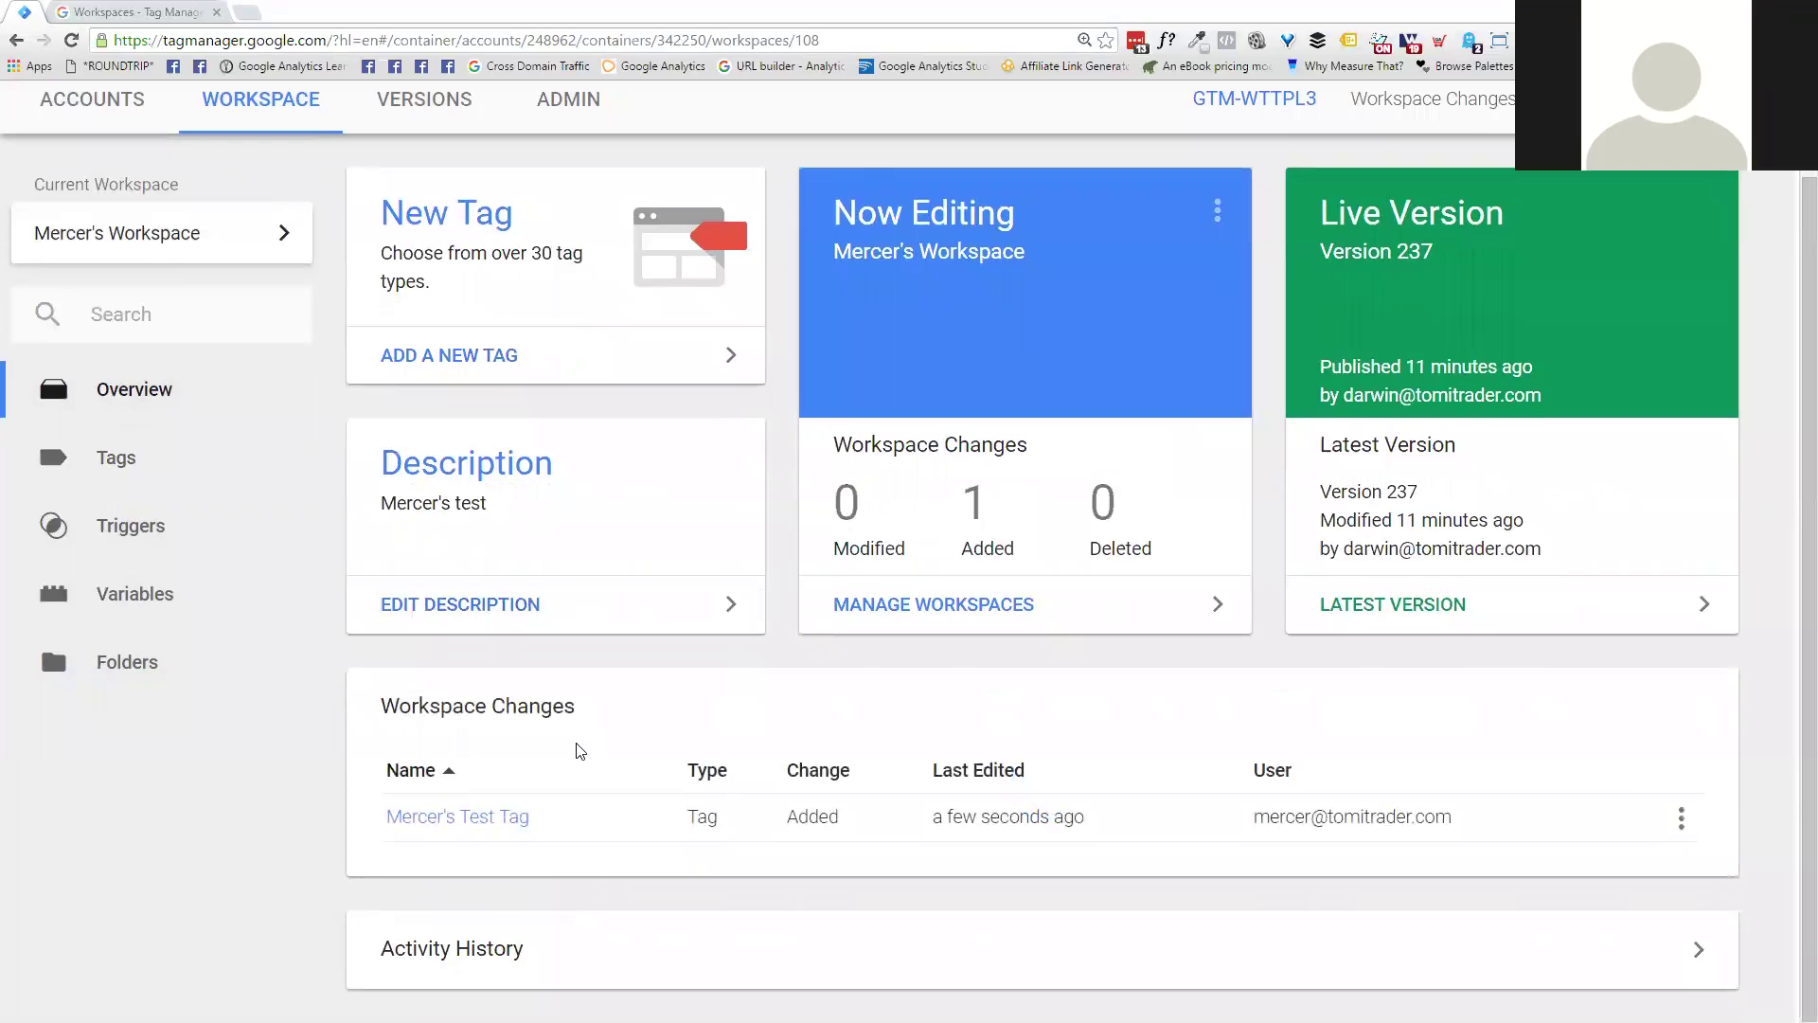
{"action": "scroll", "coordinate": [523, 738], "scroll_direction": "up", "scroll_amount": 1}
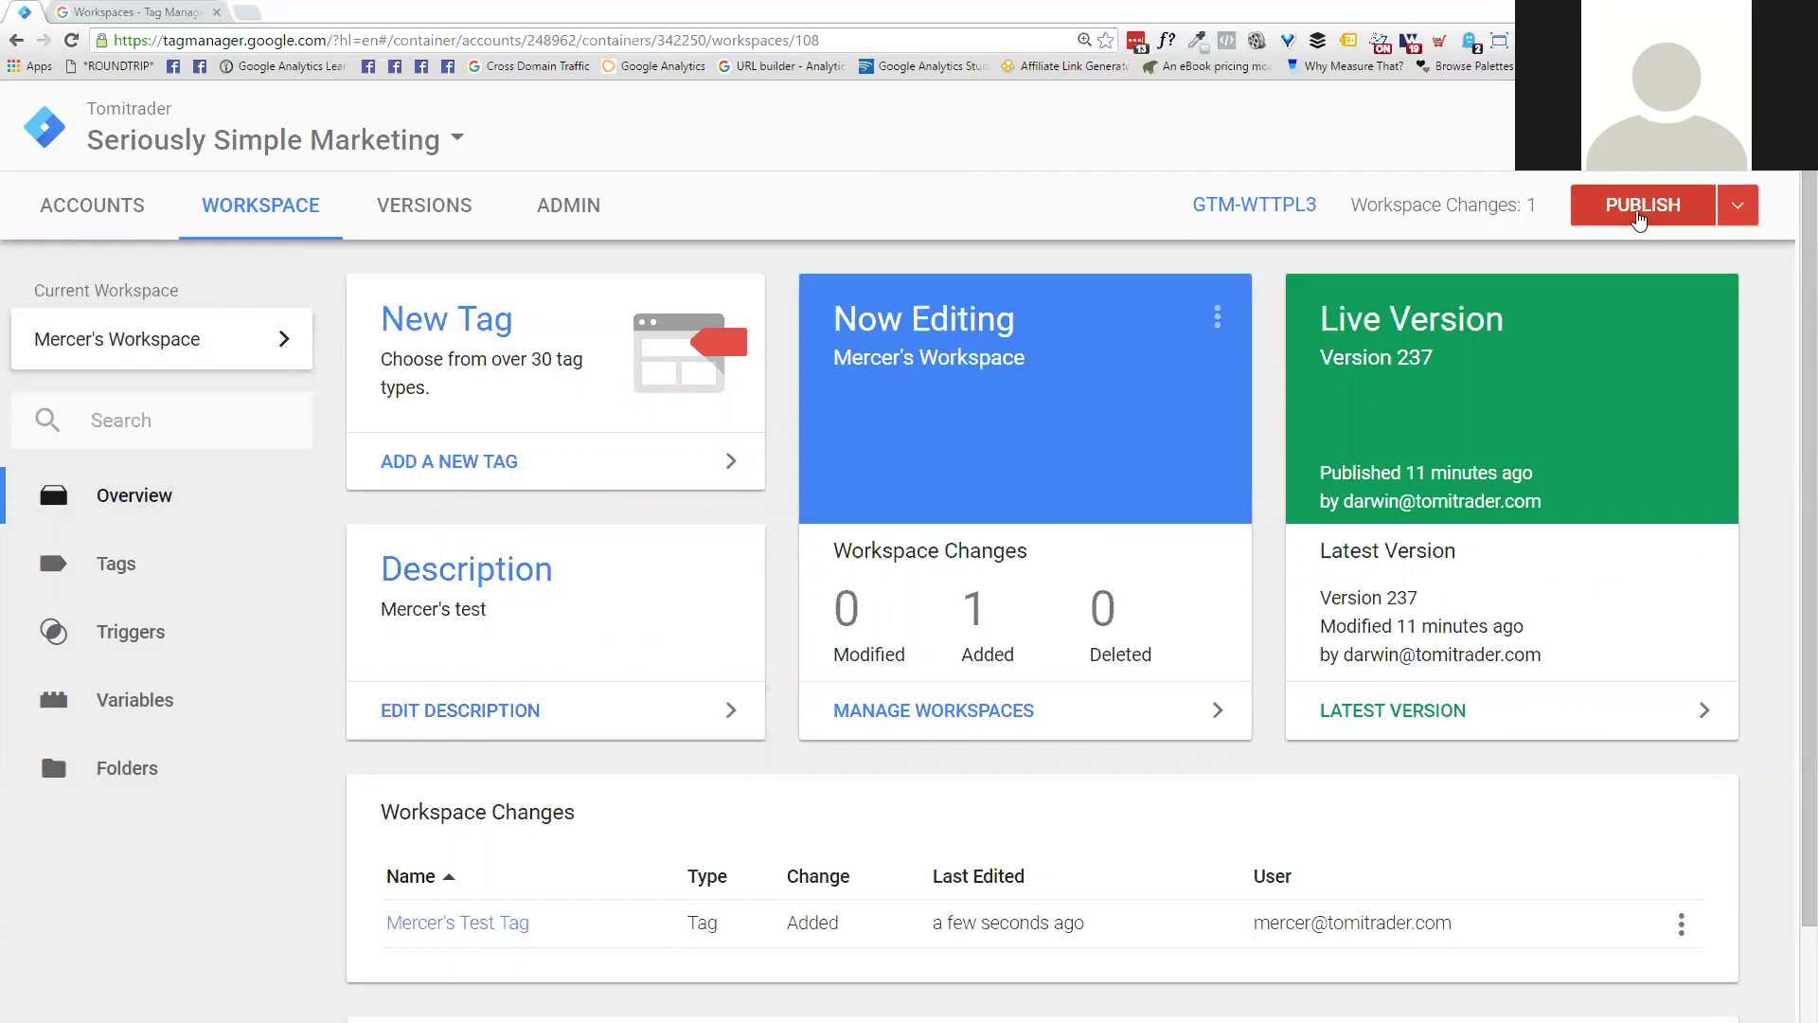
Step: Start publishing the workspace and set the version description to "Testing HTML tag"
{"action": "left_click", "coordinate": [1637, 212]}
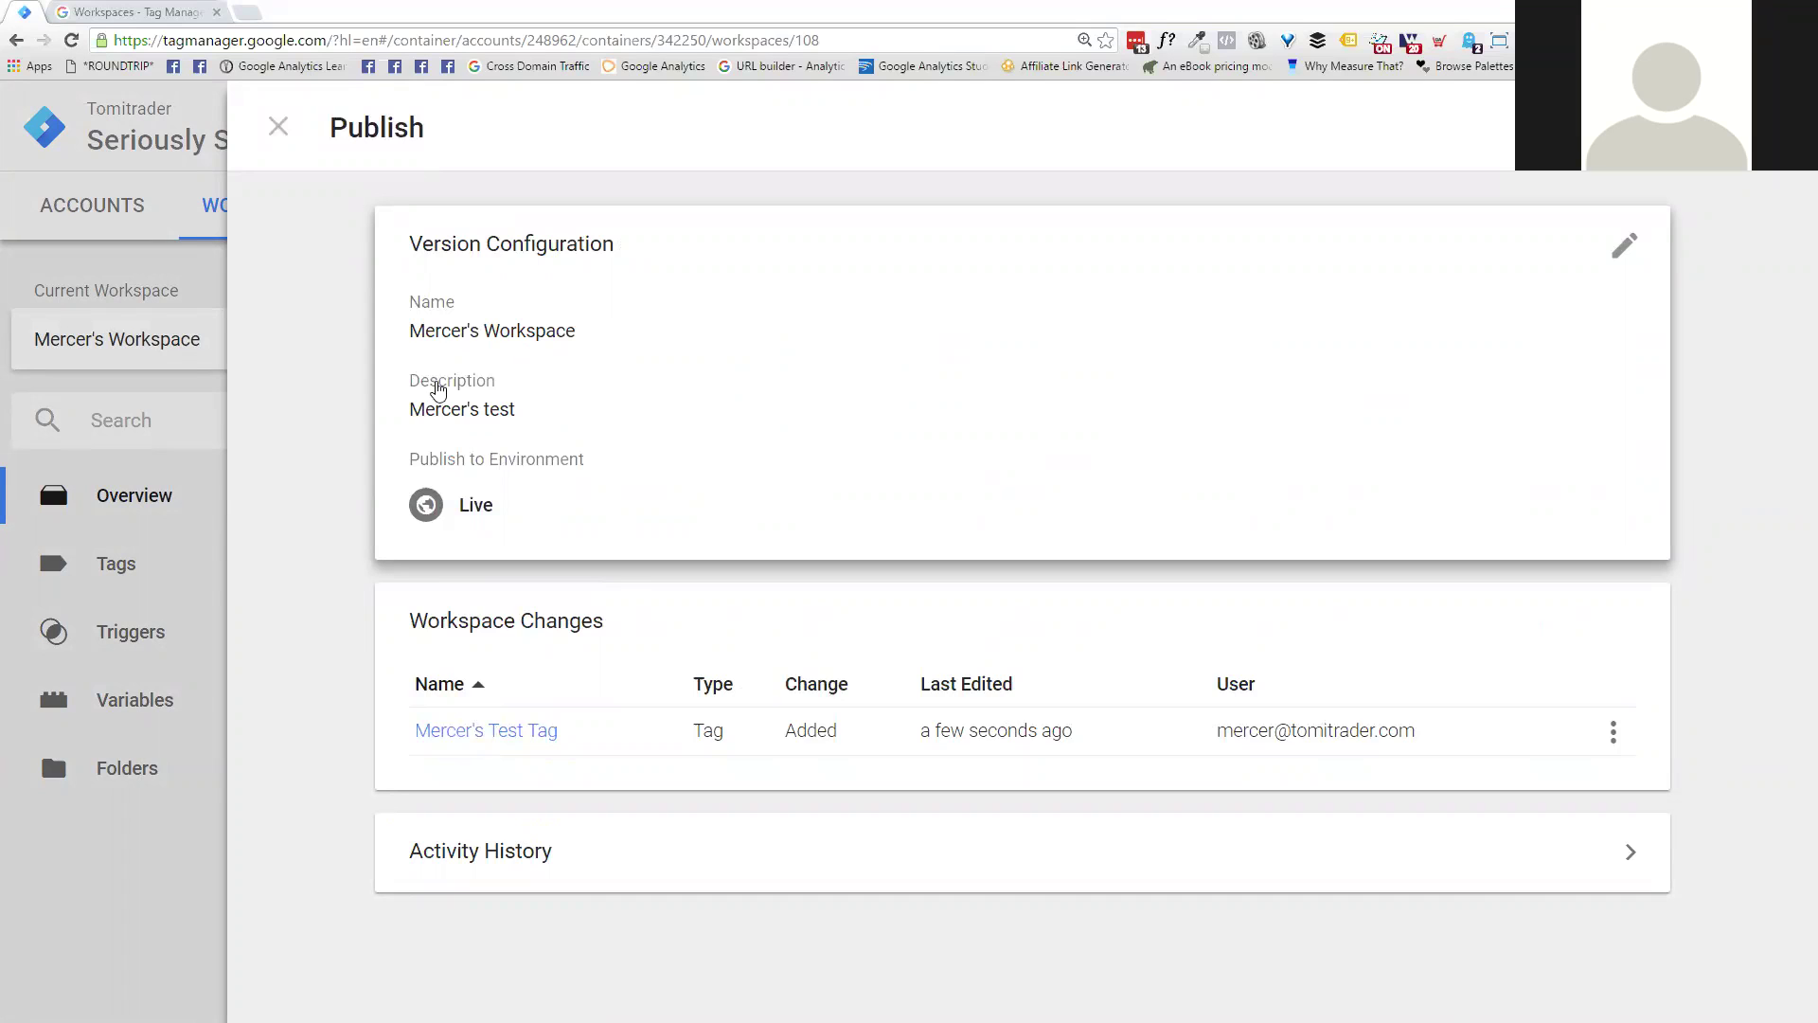
{"action": "left_click", "coordinate": [479, 410]}
{"action": "key", "text": "ctrl+a"}
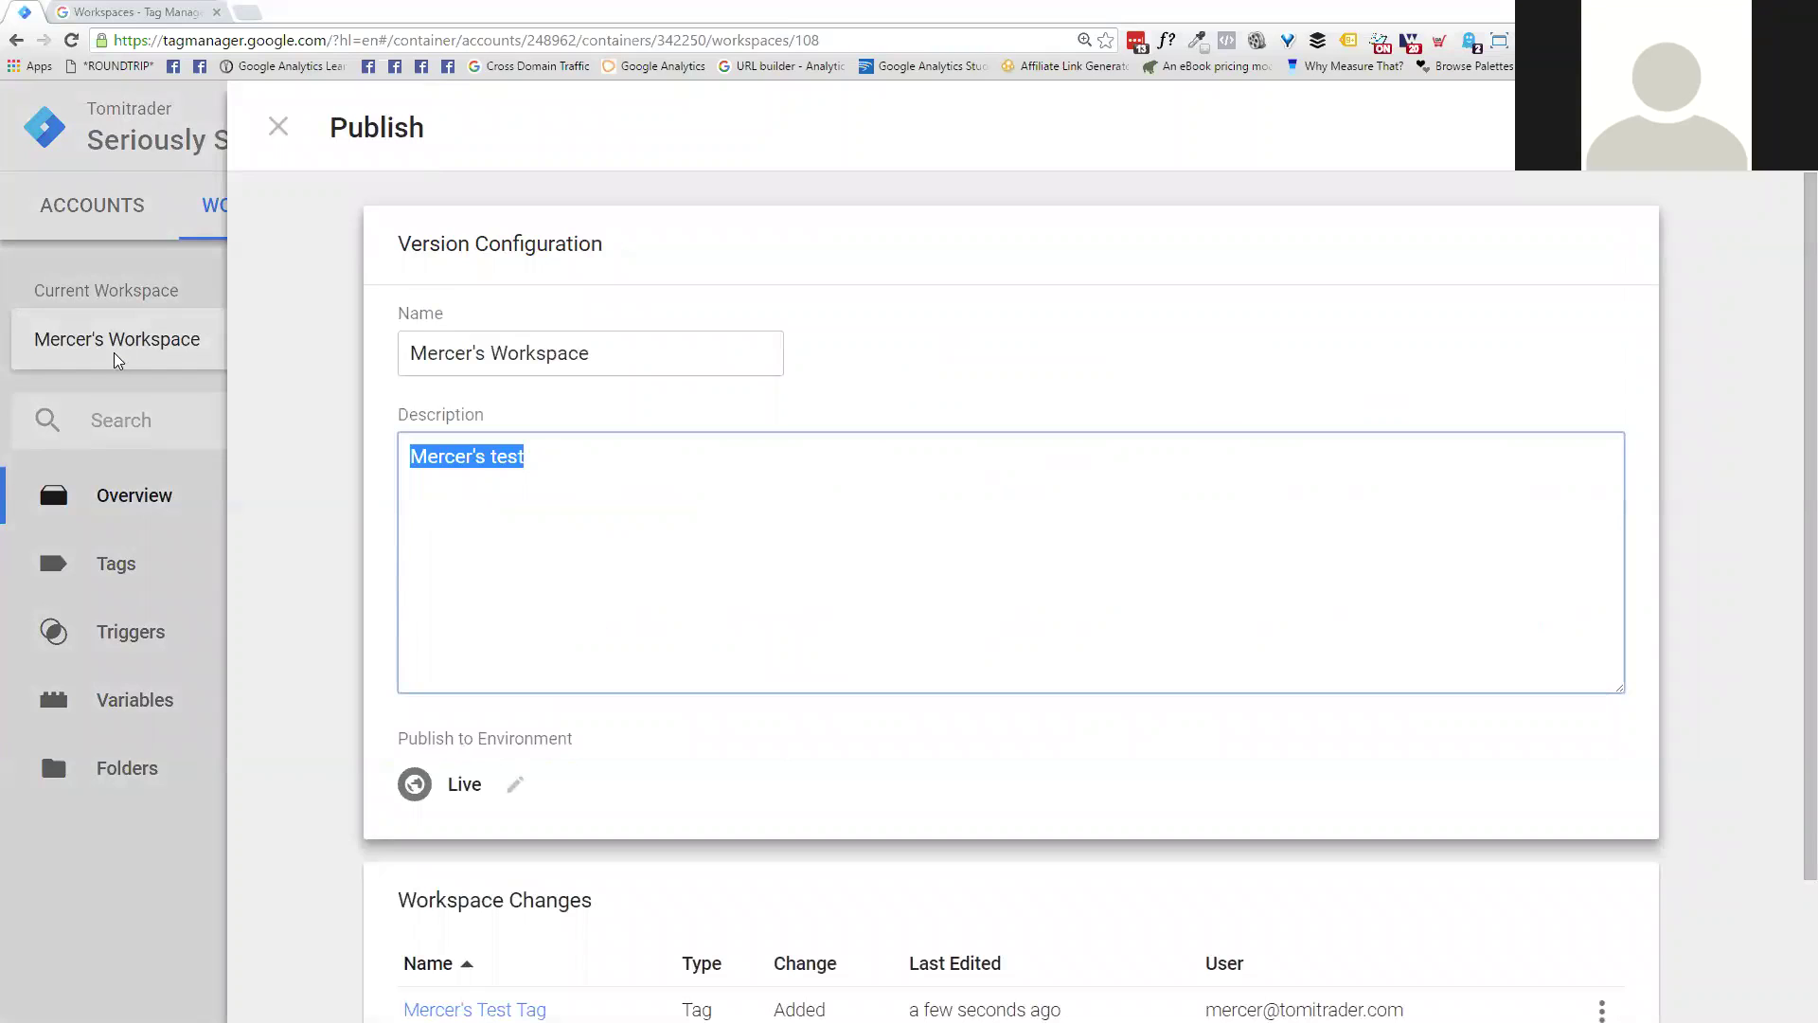
{"action": "type", "text": "Test"}
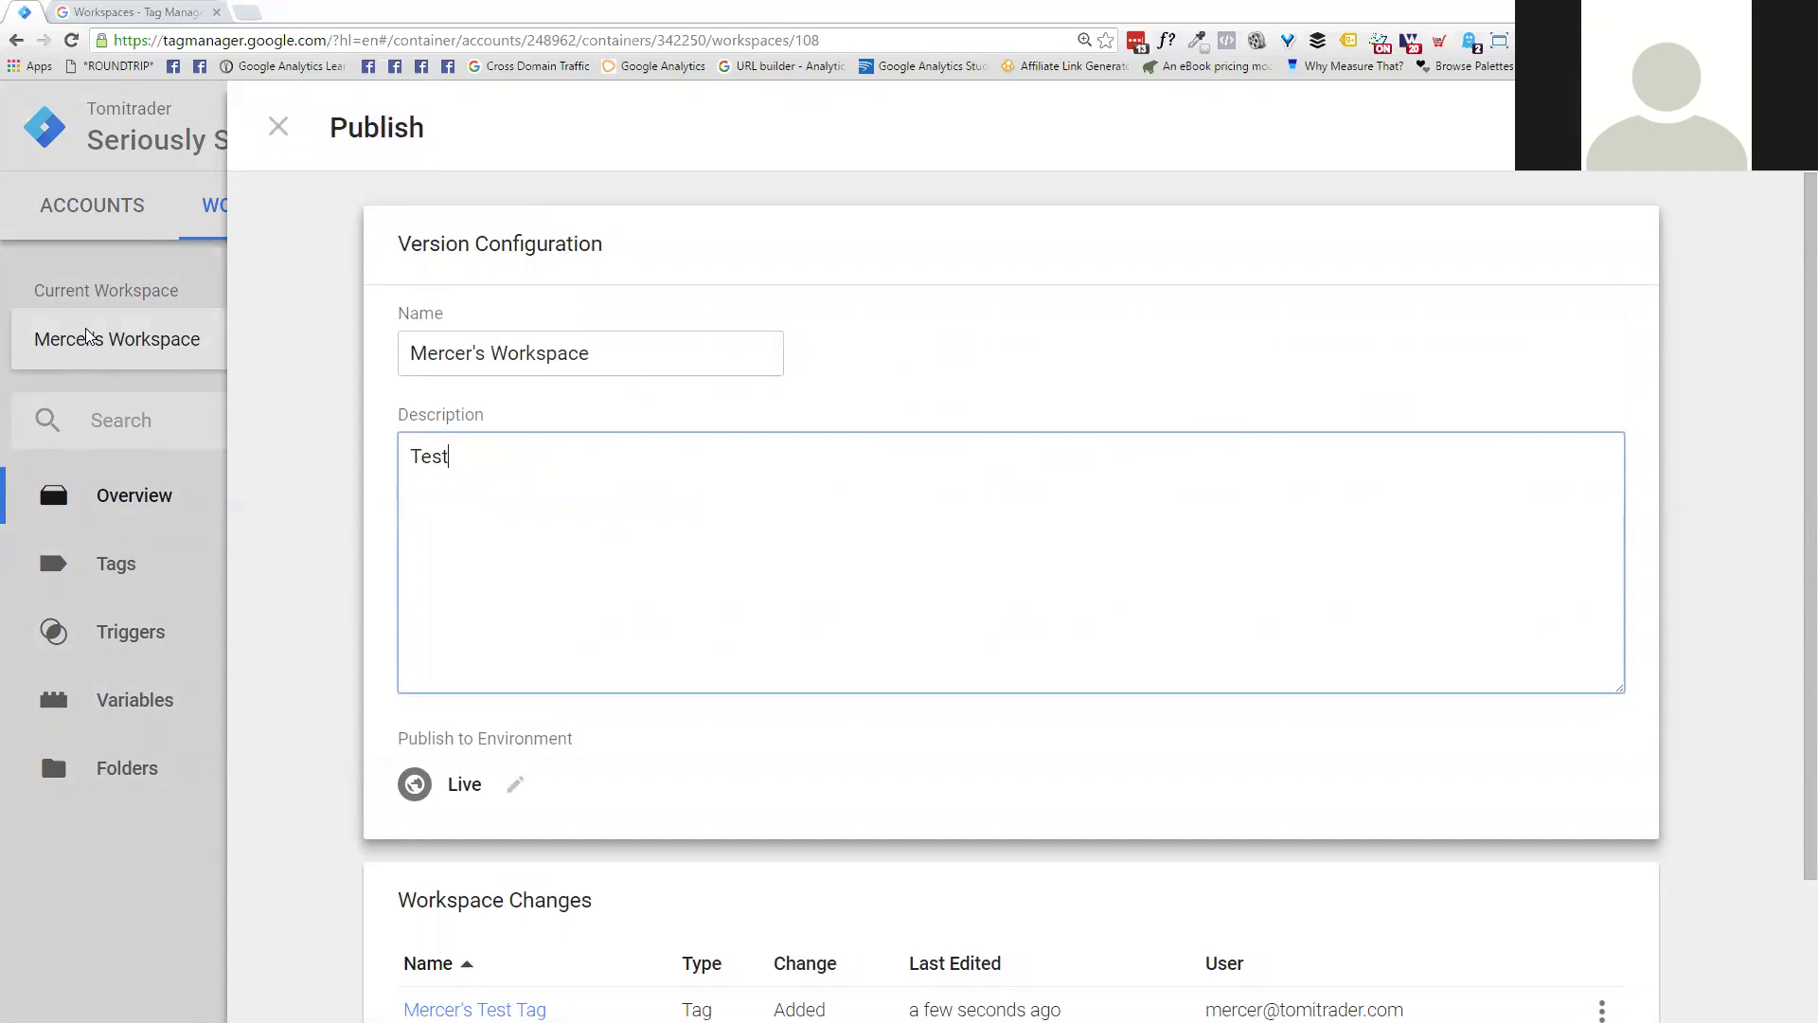
{"action": "type", "text": "ing HTML ocnf"}
{"action": "key", "text": "BackSpace"}
{"action": "key", "text": "BackSpace"}
{"action": "key", "text": "BackSpace"}
{"action": "key", "text": "BackSpace"}
{"action": "type", "text": "tag"}
Step: Compare the test tag's change in the current workspace with the latest version, and return to the publish settings
{"action": "scroll", "coordinate": [591, 526], "scroll_direction": "down", "scroll_amount": 2}
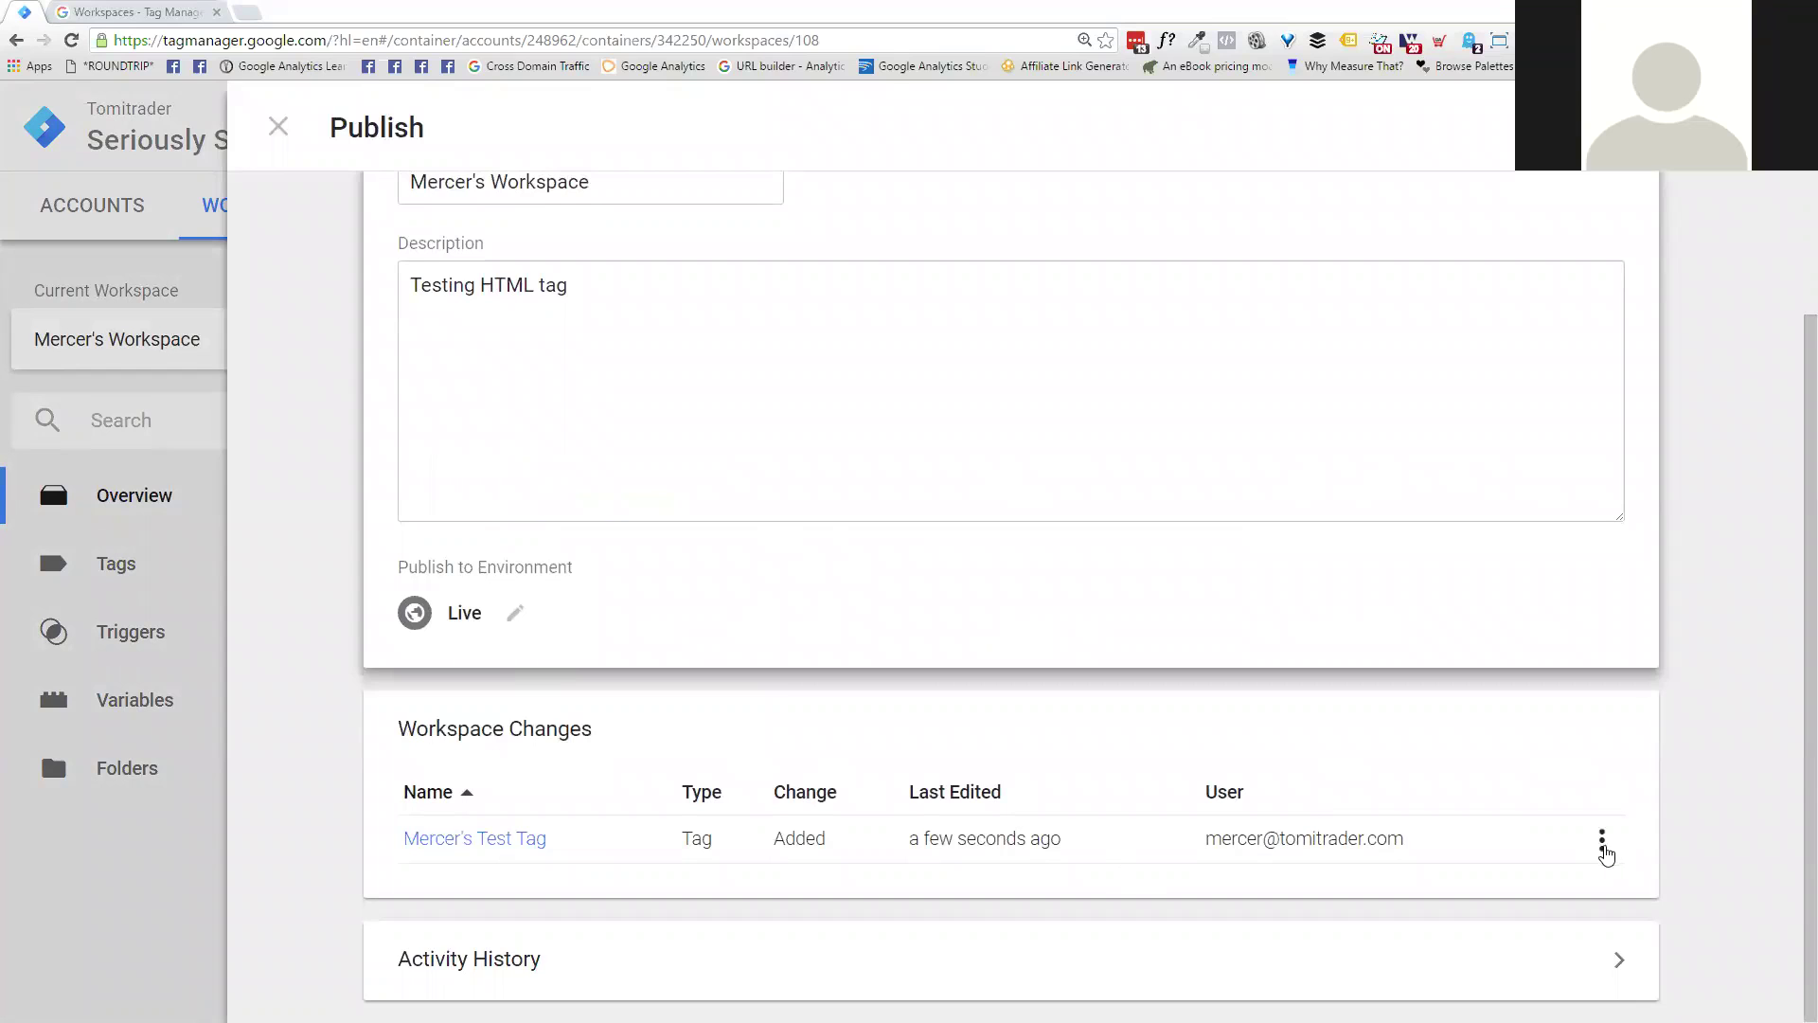
{"action": "left_click", "coordinate": [1602, 845]}
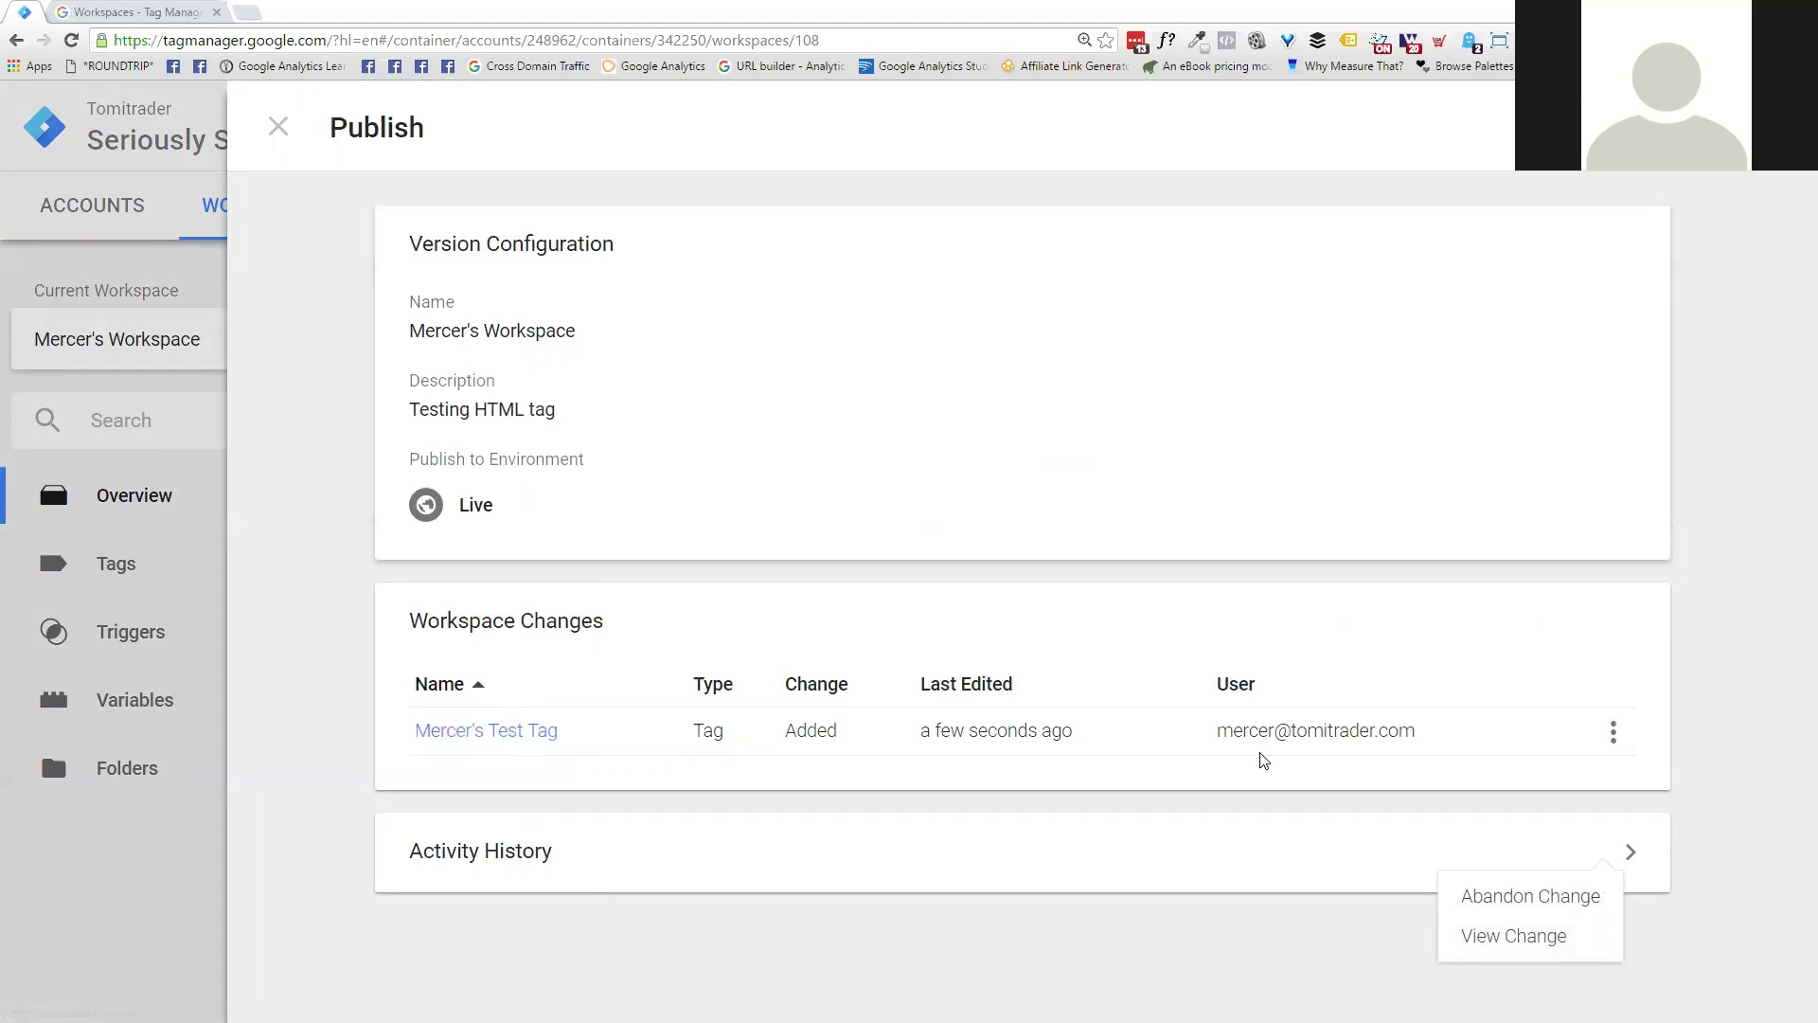
{"action": "left_click", "coordinate": [1494, 942]}
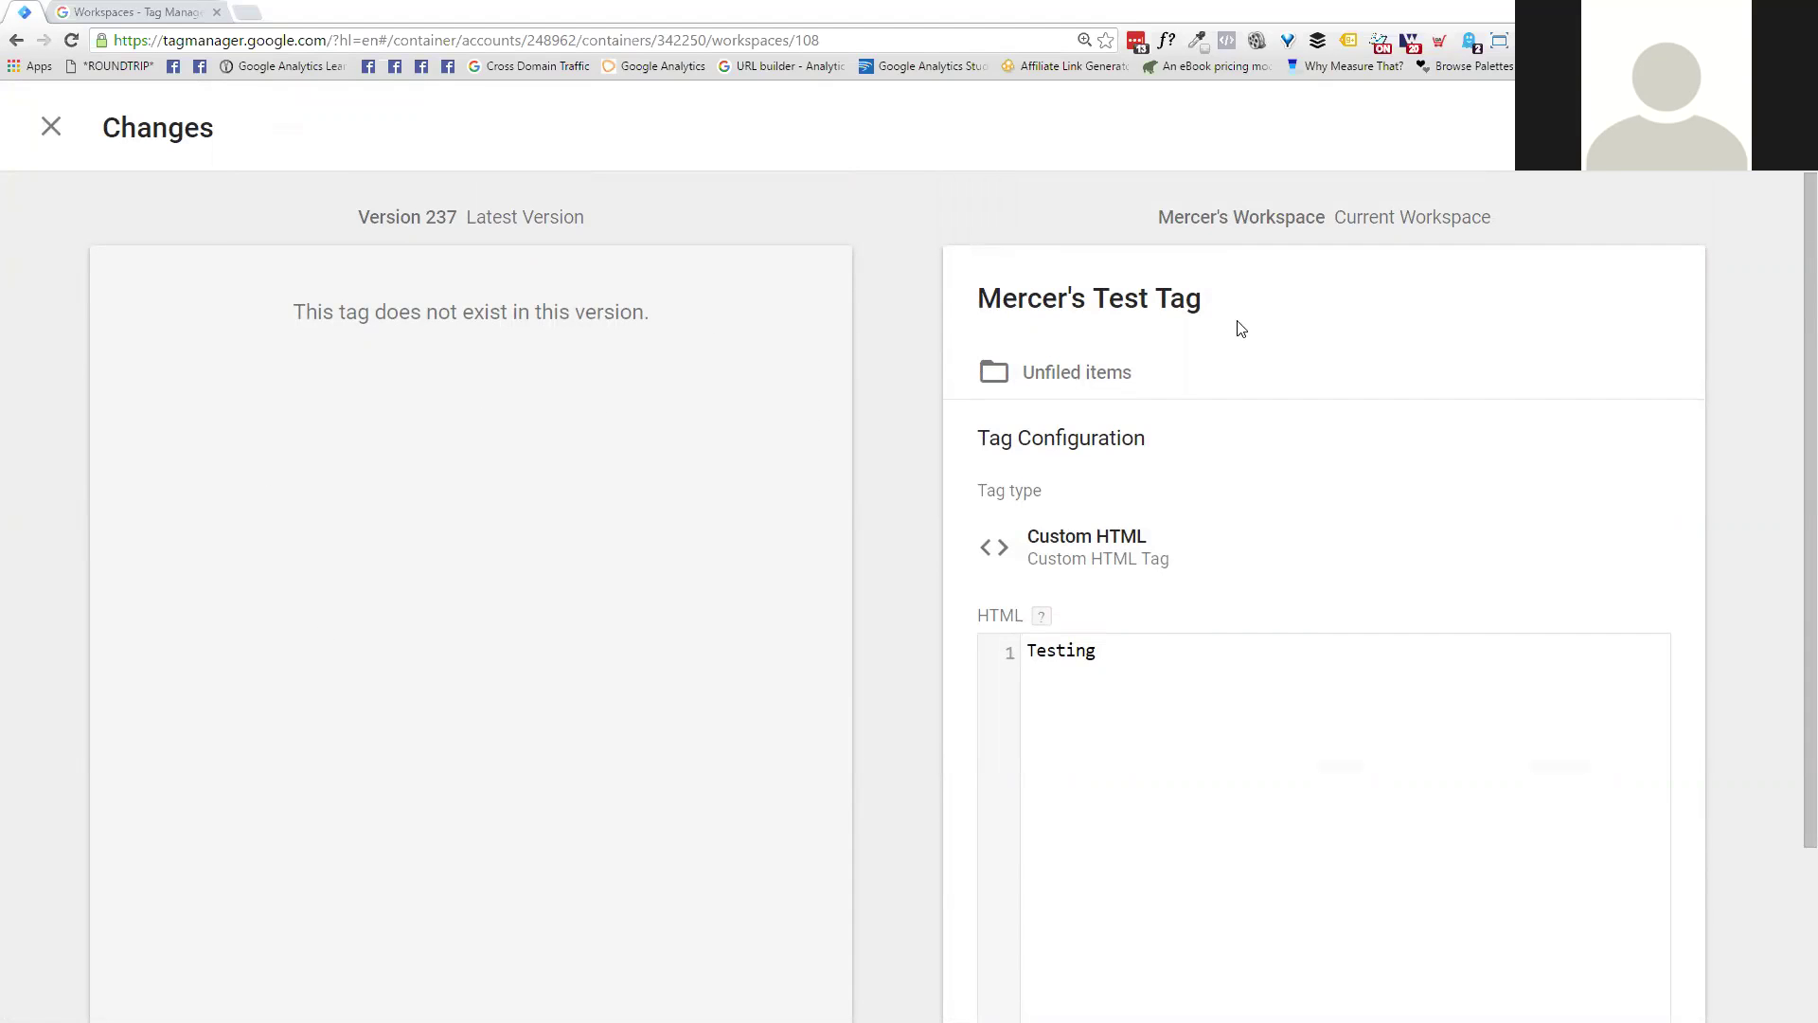
{"action": "scroll", "coordinate": [1241, 329], "scroll_direction": "down", "scroll_amount": 3}
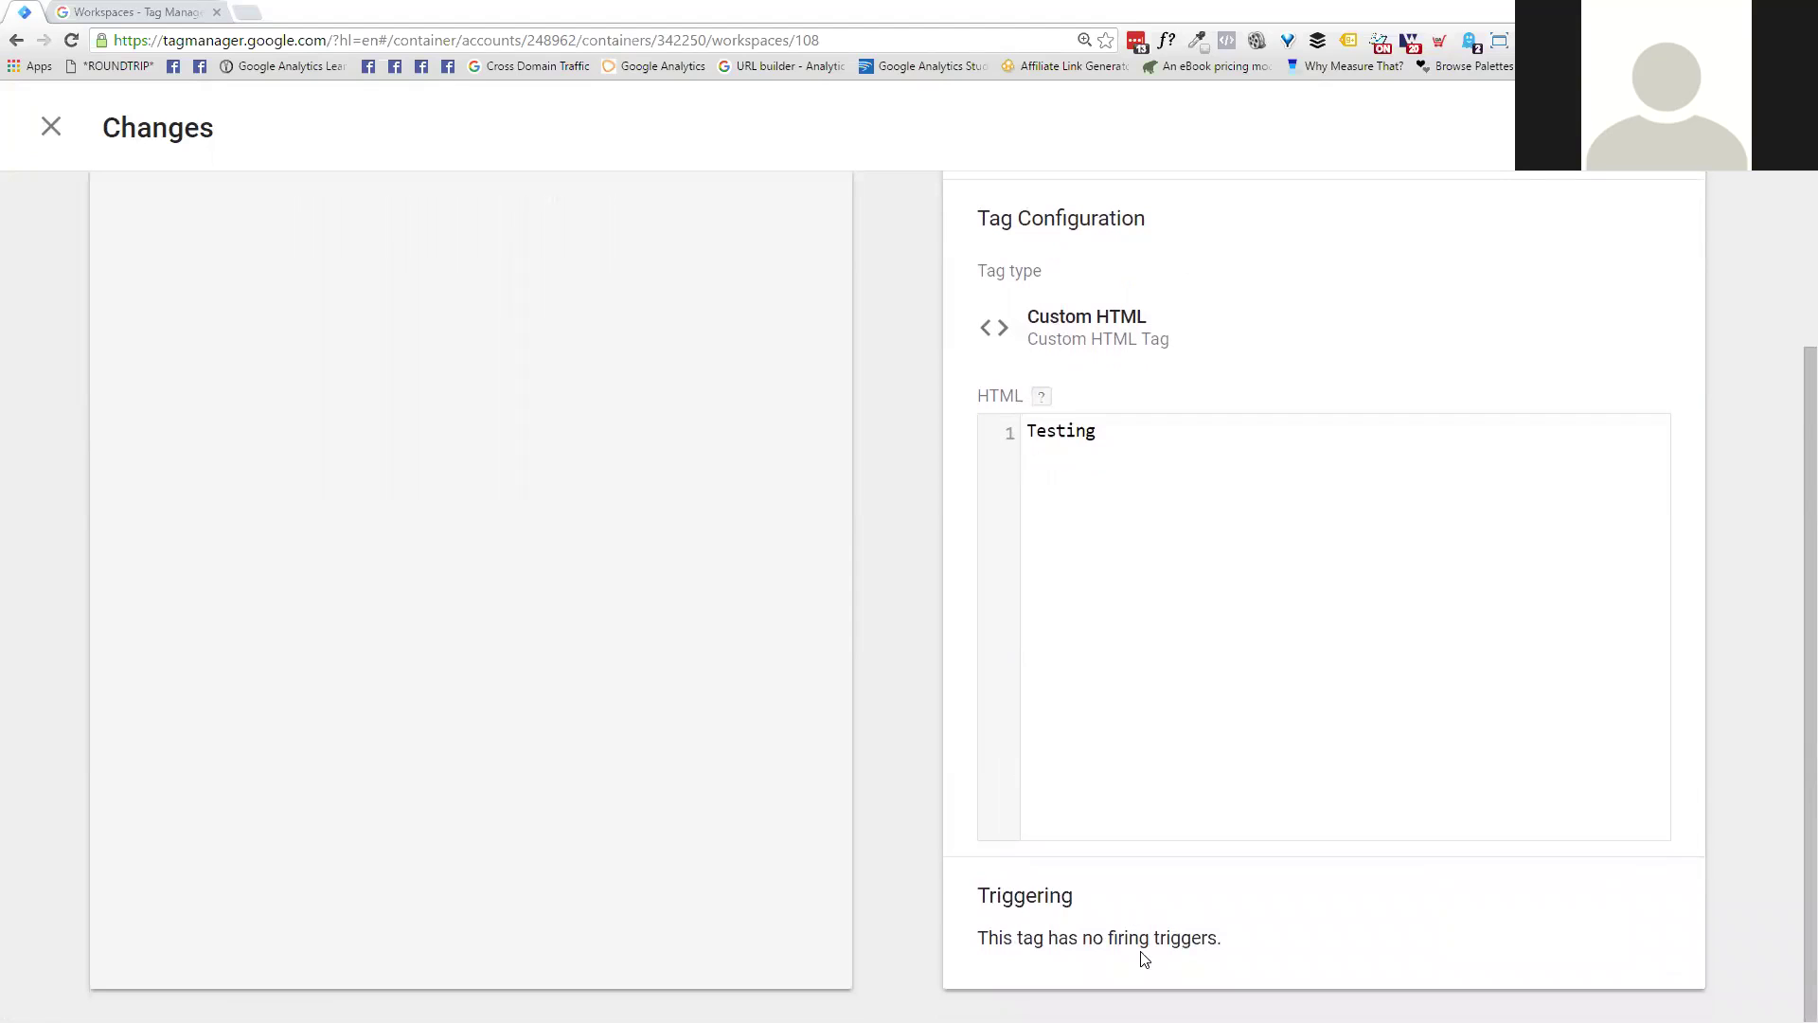
{"action": "scroll", "coordinate": [1230, 907], "scroll_direction": "up", "scroll_amount": 3}
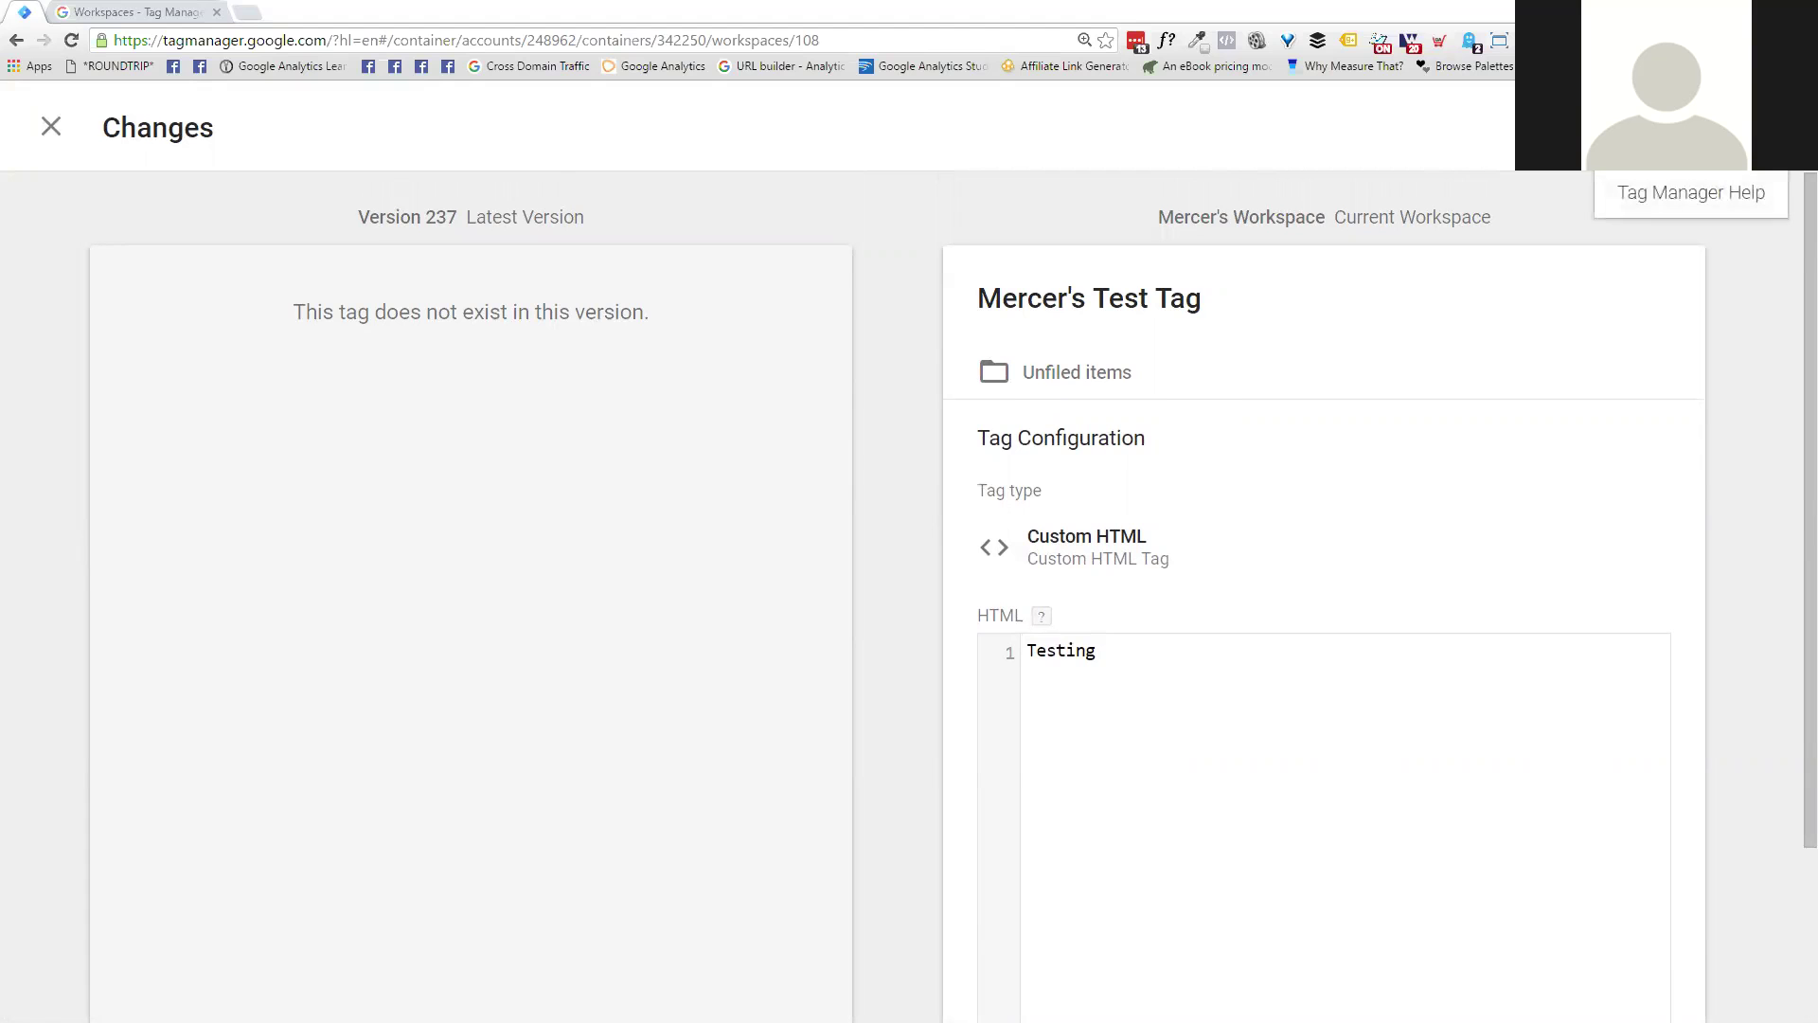
{"action": "scroll", "coordinate": [1267, 658], "scroll_direction": "down", "scroll_amount": 3}
{"action": "scroll", "coordinate": [1266, 689], "scroll_direction": "up", "scroll_amount": 3}
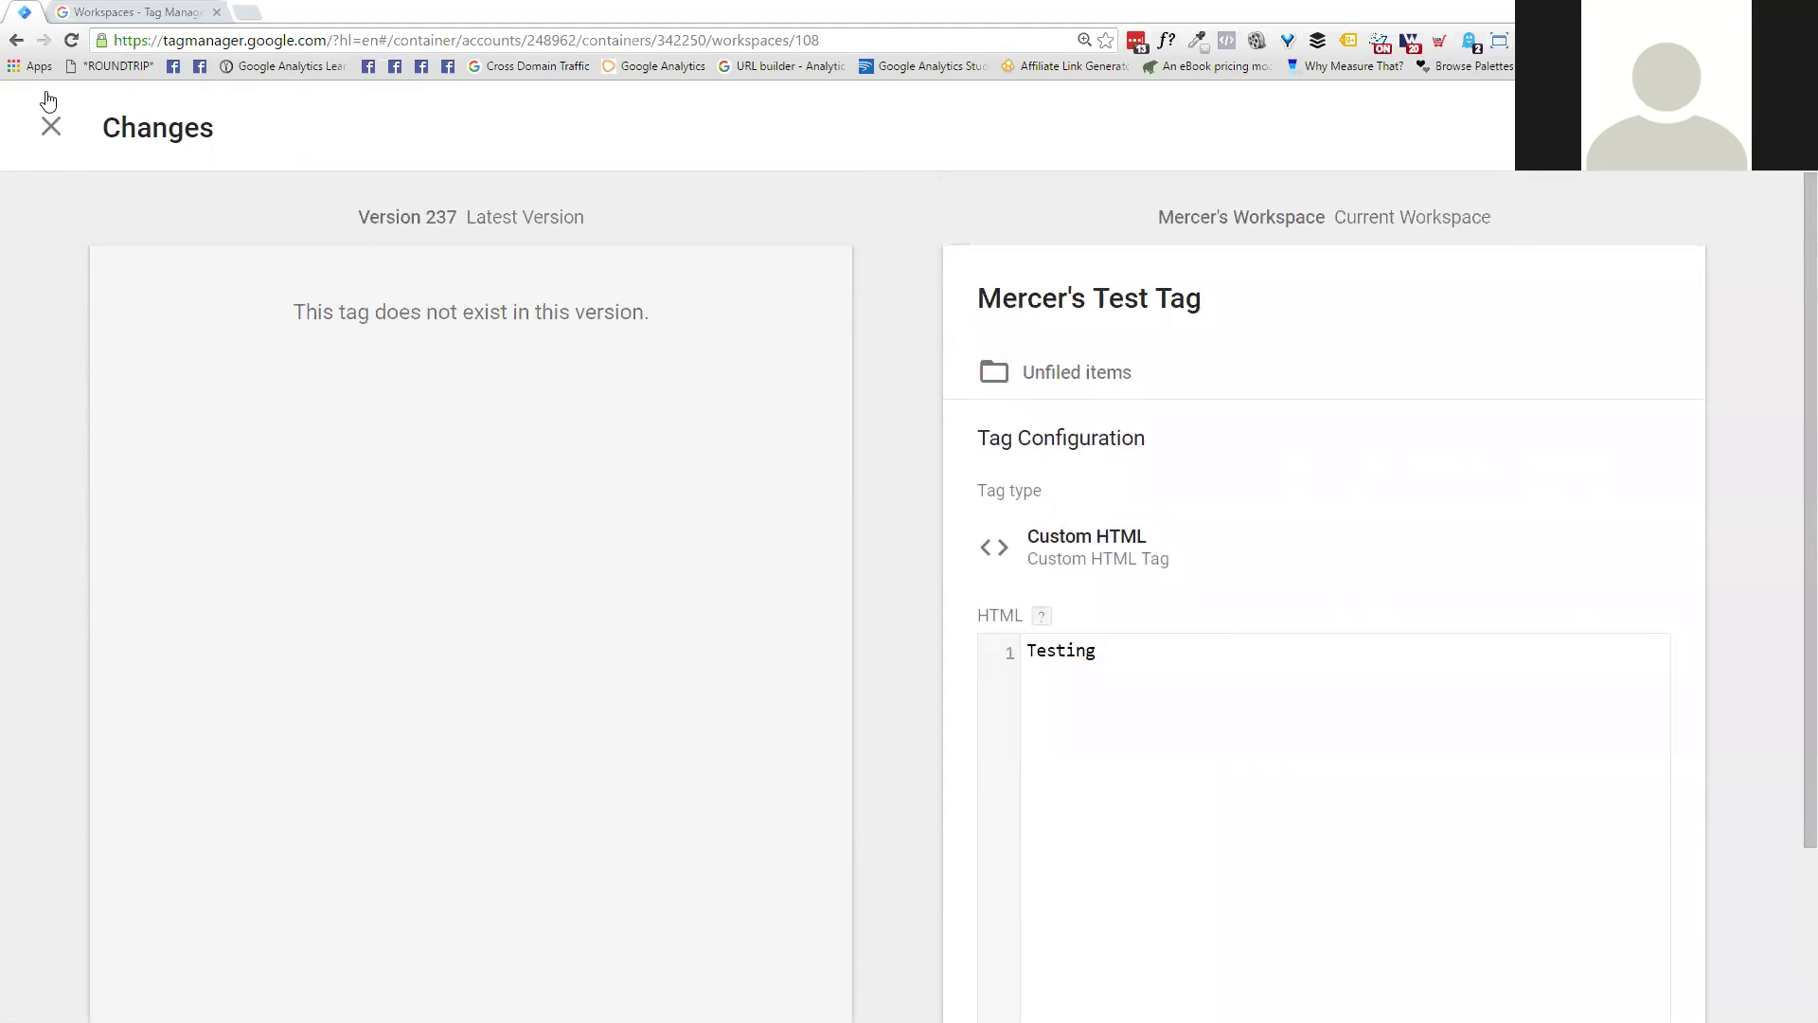
{"action": "left_click", "coordinate": [53, 129]}
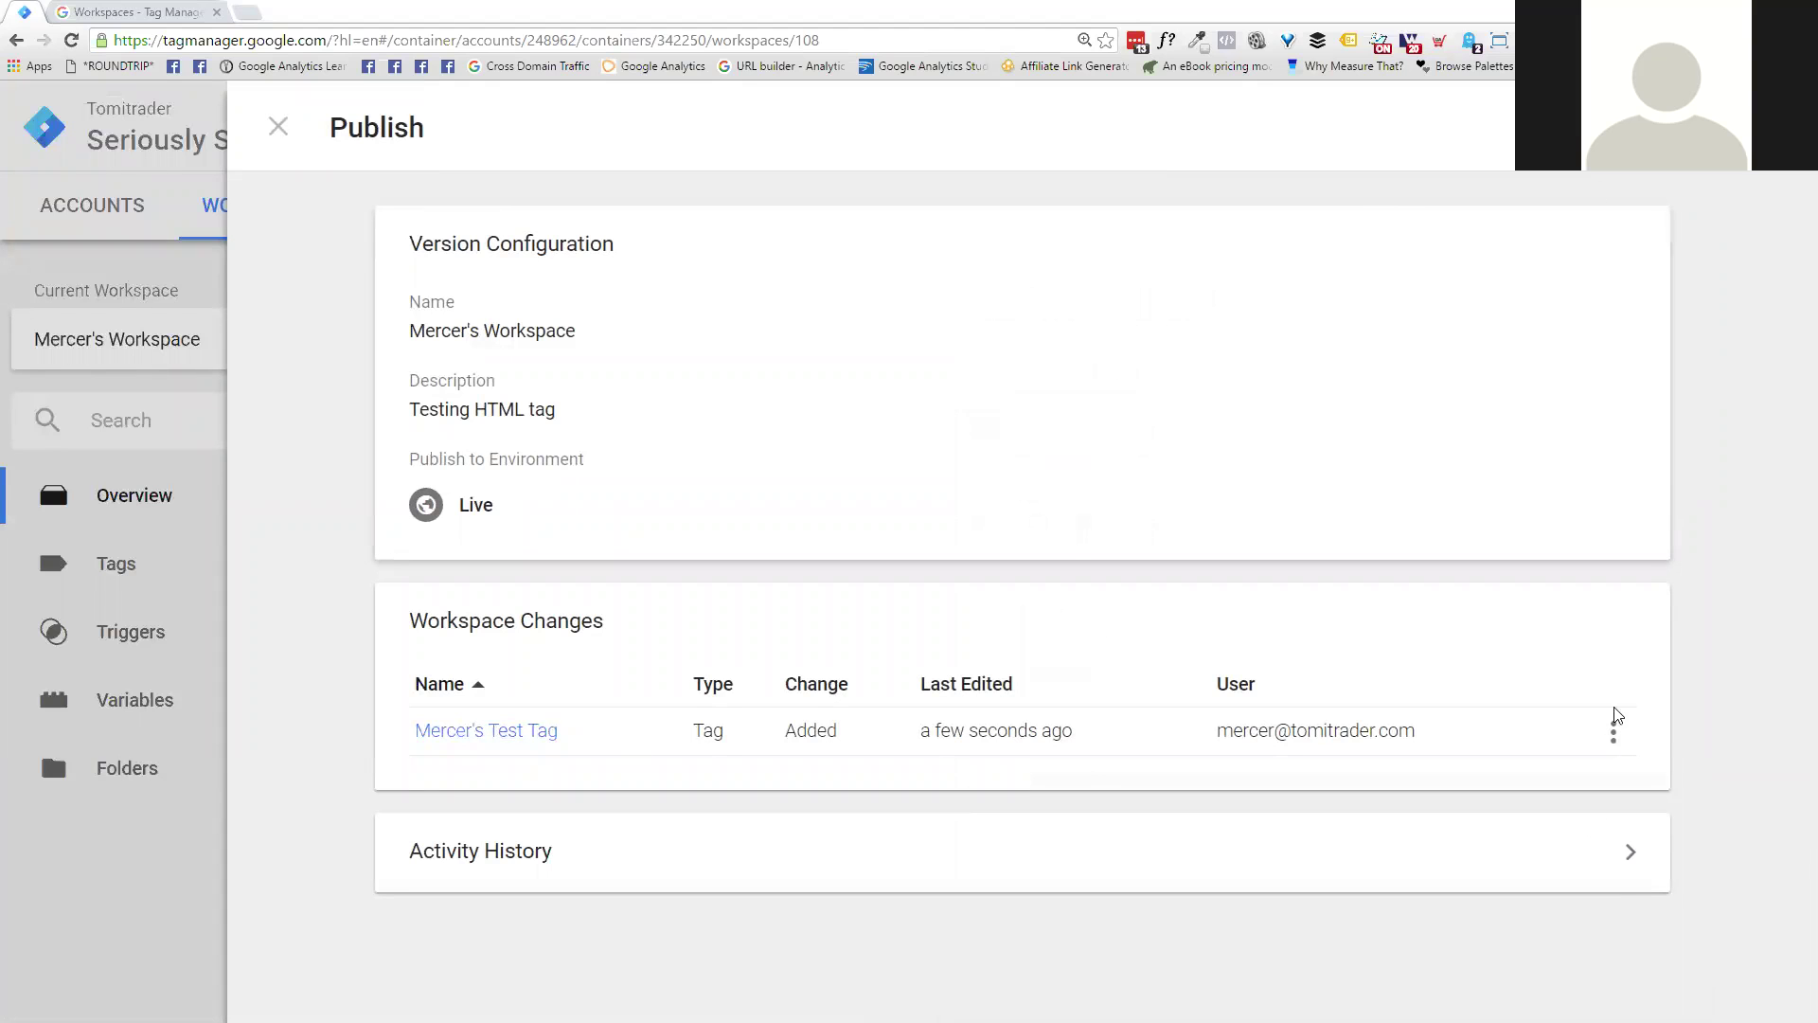
Step: Review the workspace's activity history, and publish the workspace changes to the Live environment
{"action": "left_click", "coordinate": [1629, 851]}
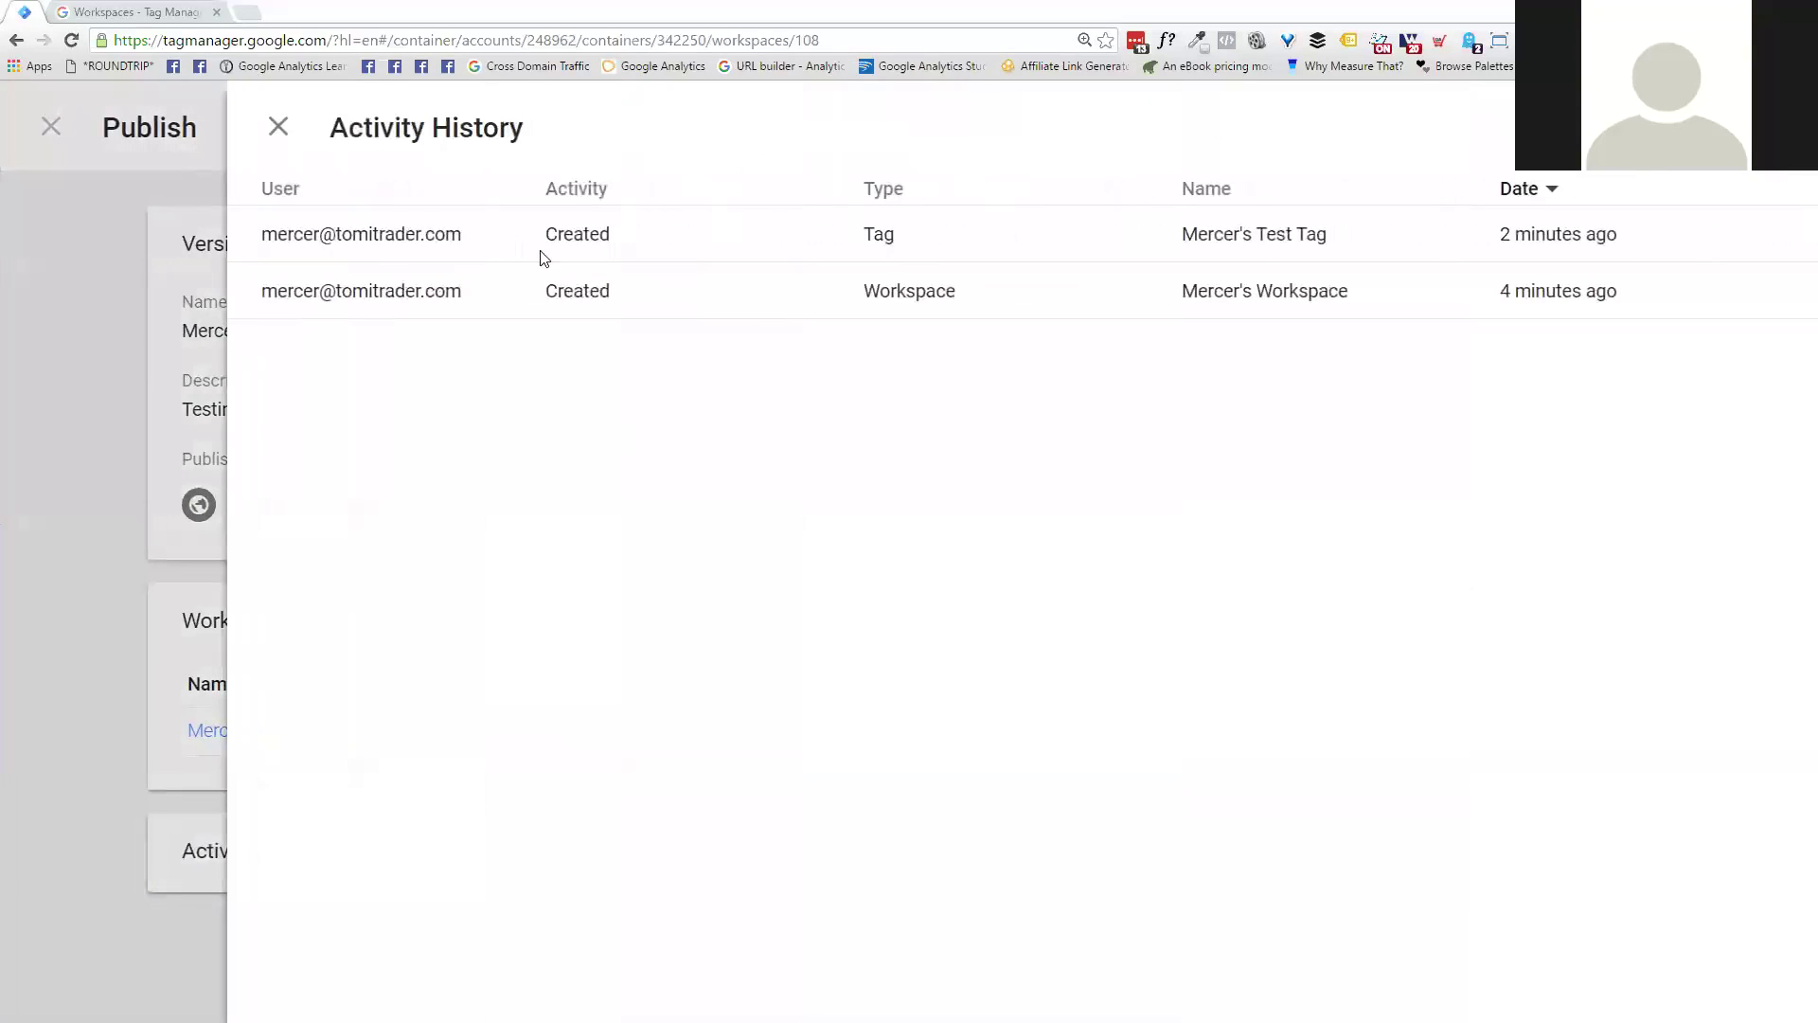
{"action": "left_click_drag", "start_coordinate": [989, 303], "coordinate": [795, 284]}
{"action": "left_click_drag", "start_coordinate": [463, 296], "coordinate": [257, 295]}
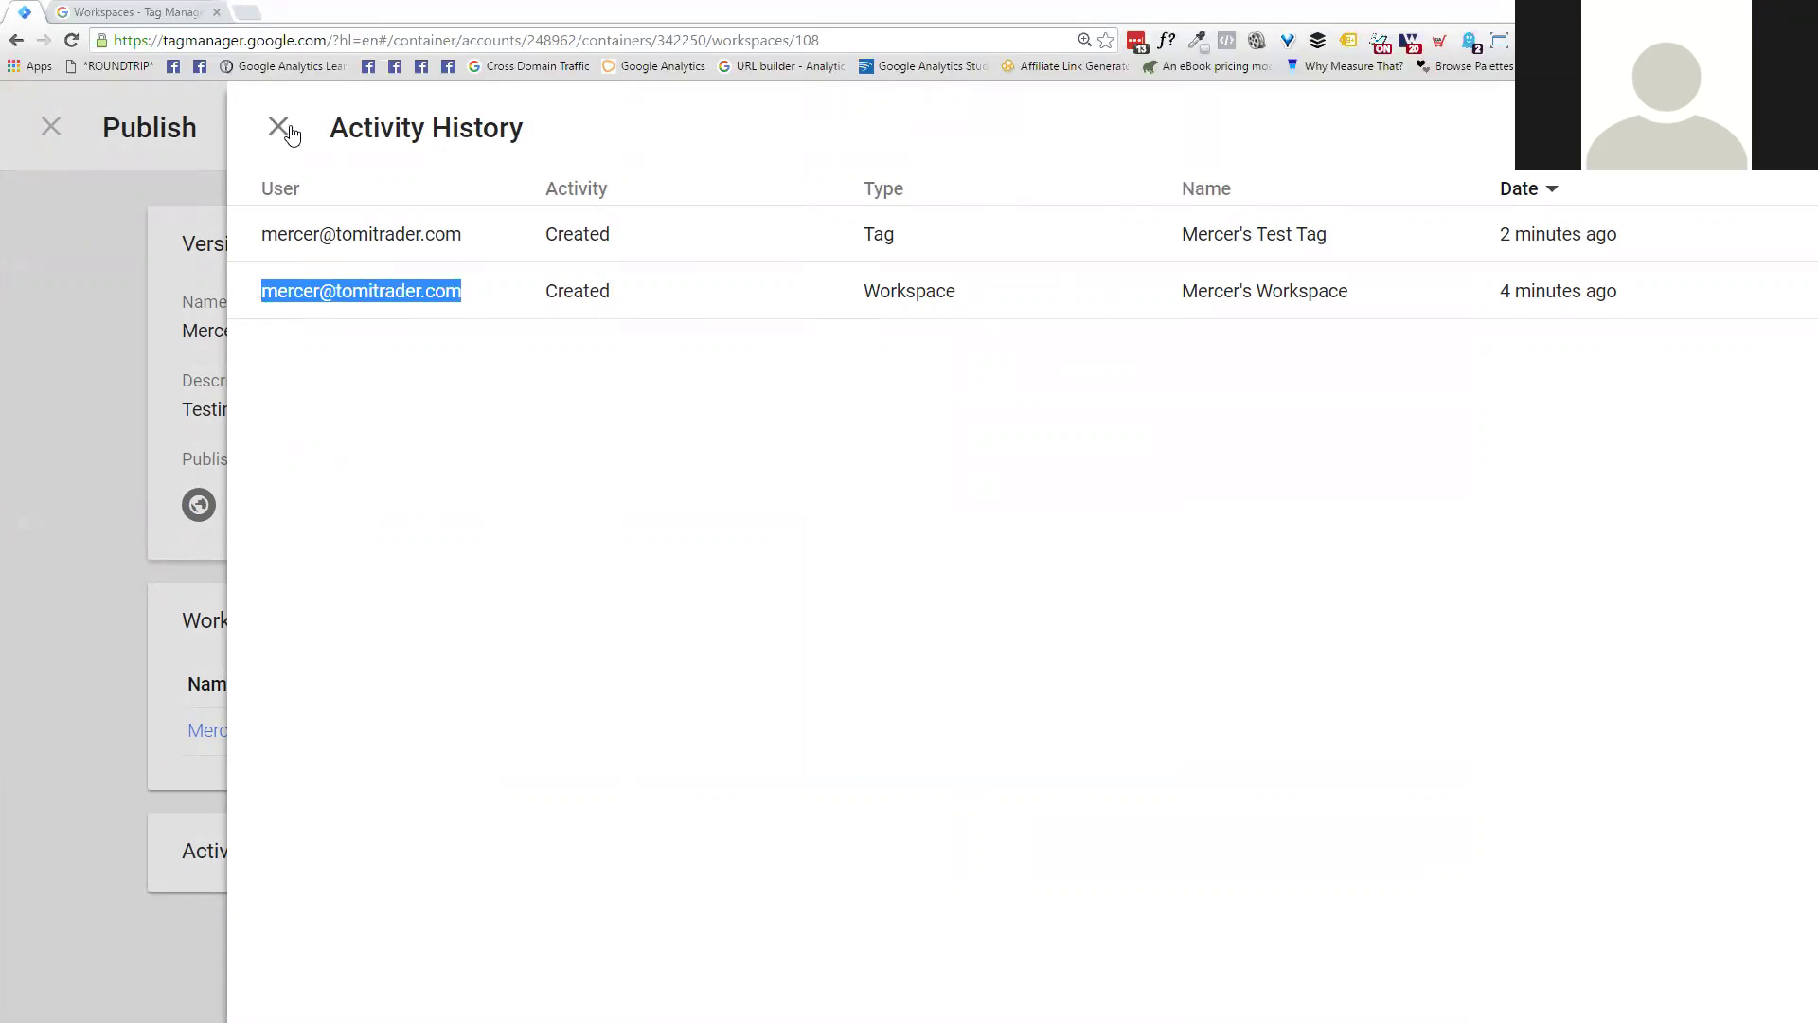
{"action": "left_click", "coordinate": [279, 133]}
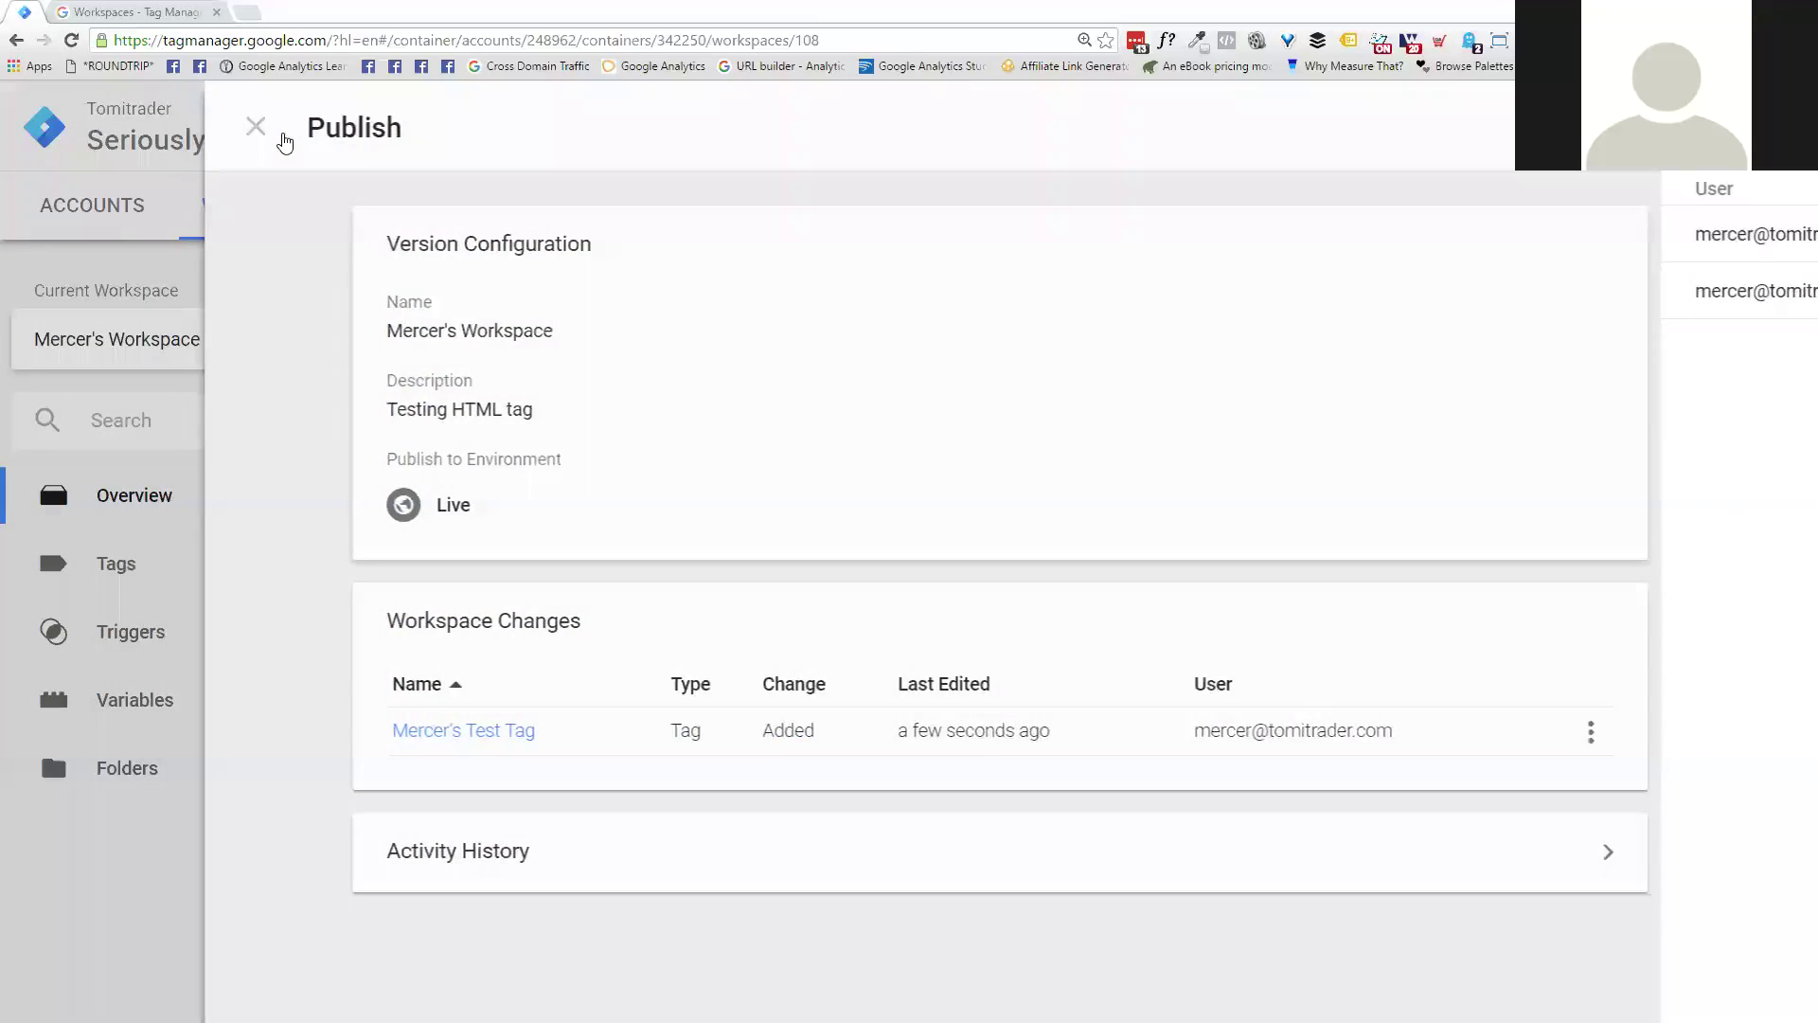
{"action": "left_click", "coordinate": [1719, 127]}
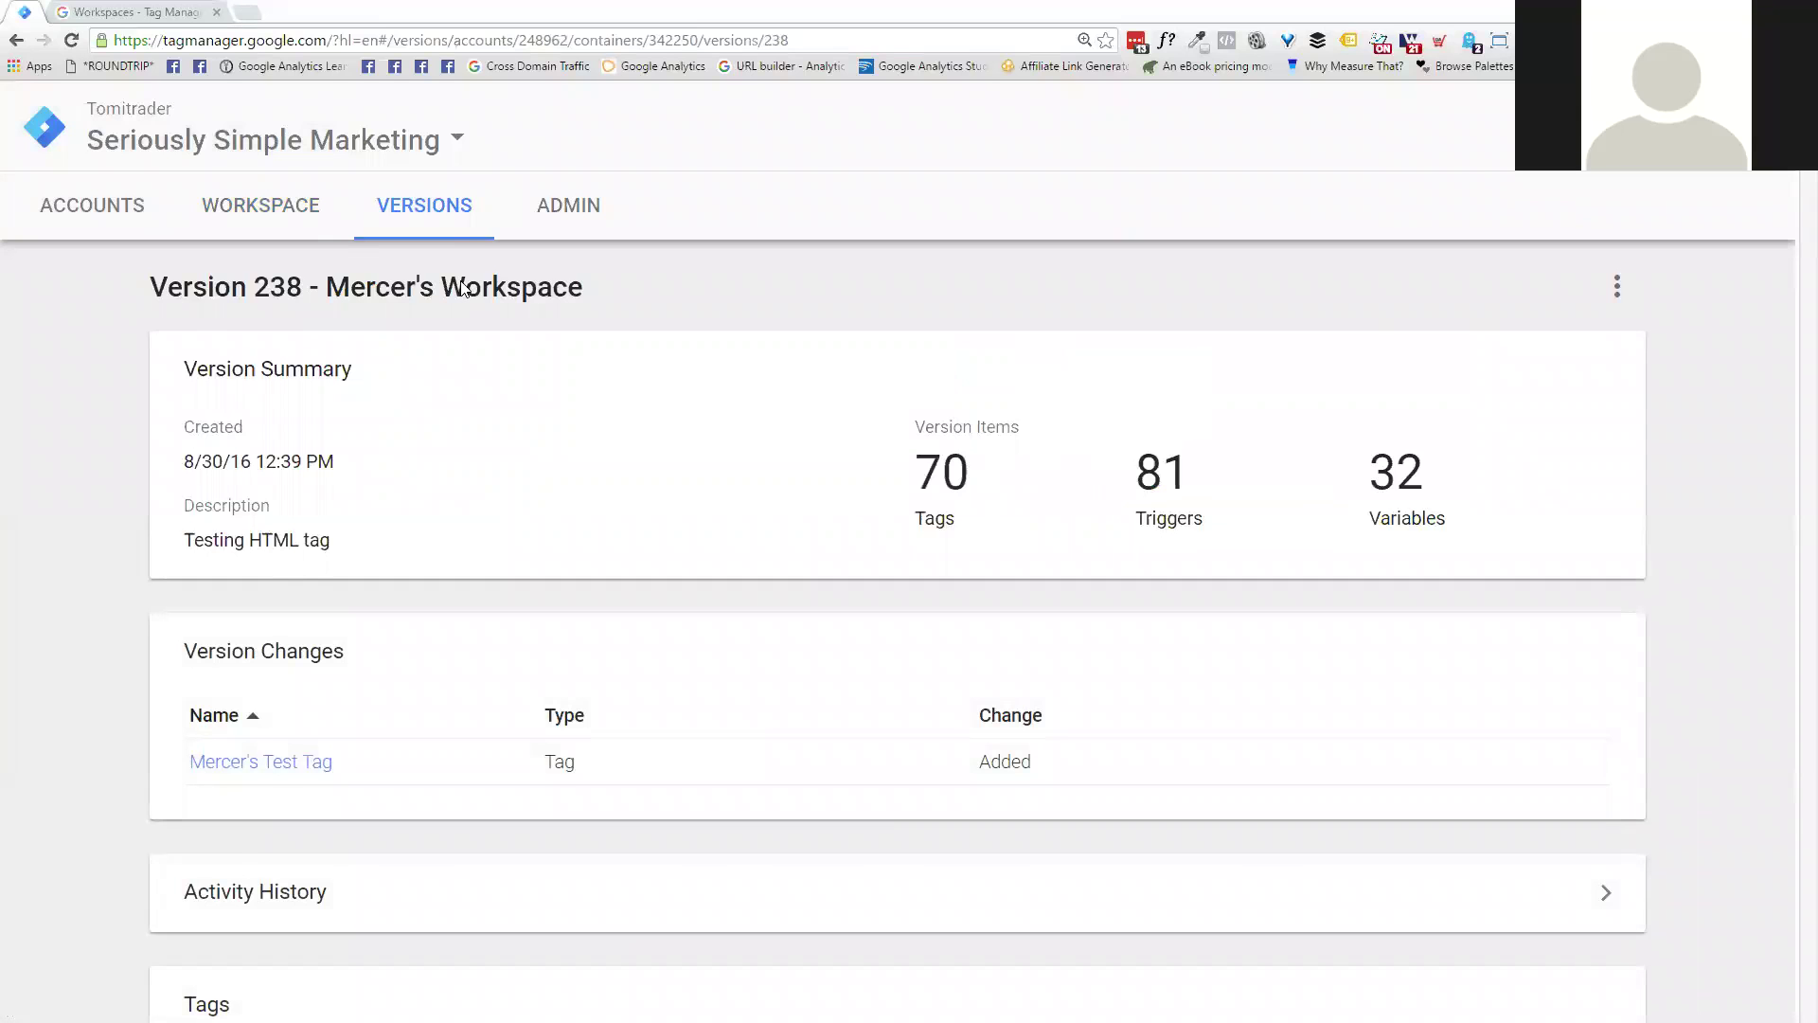
Step: Examine the newly published version's summary and tags, and the container's version list with the actions offered for the live version
{"action": "scroll", "coordinate": [413, 227], "scroll_direction": "down", "scroll_amount": 1}
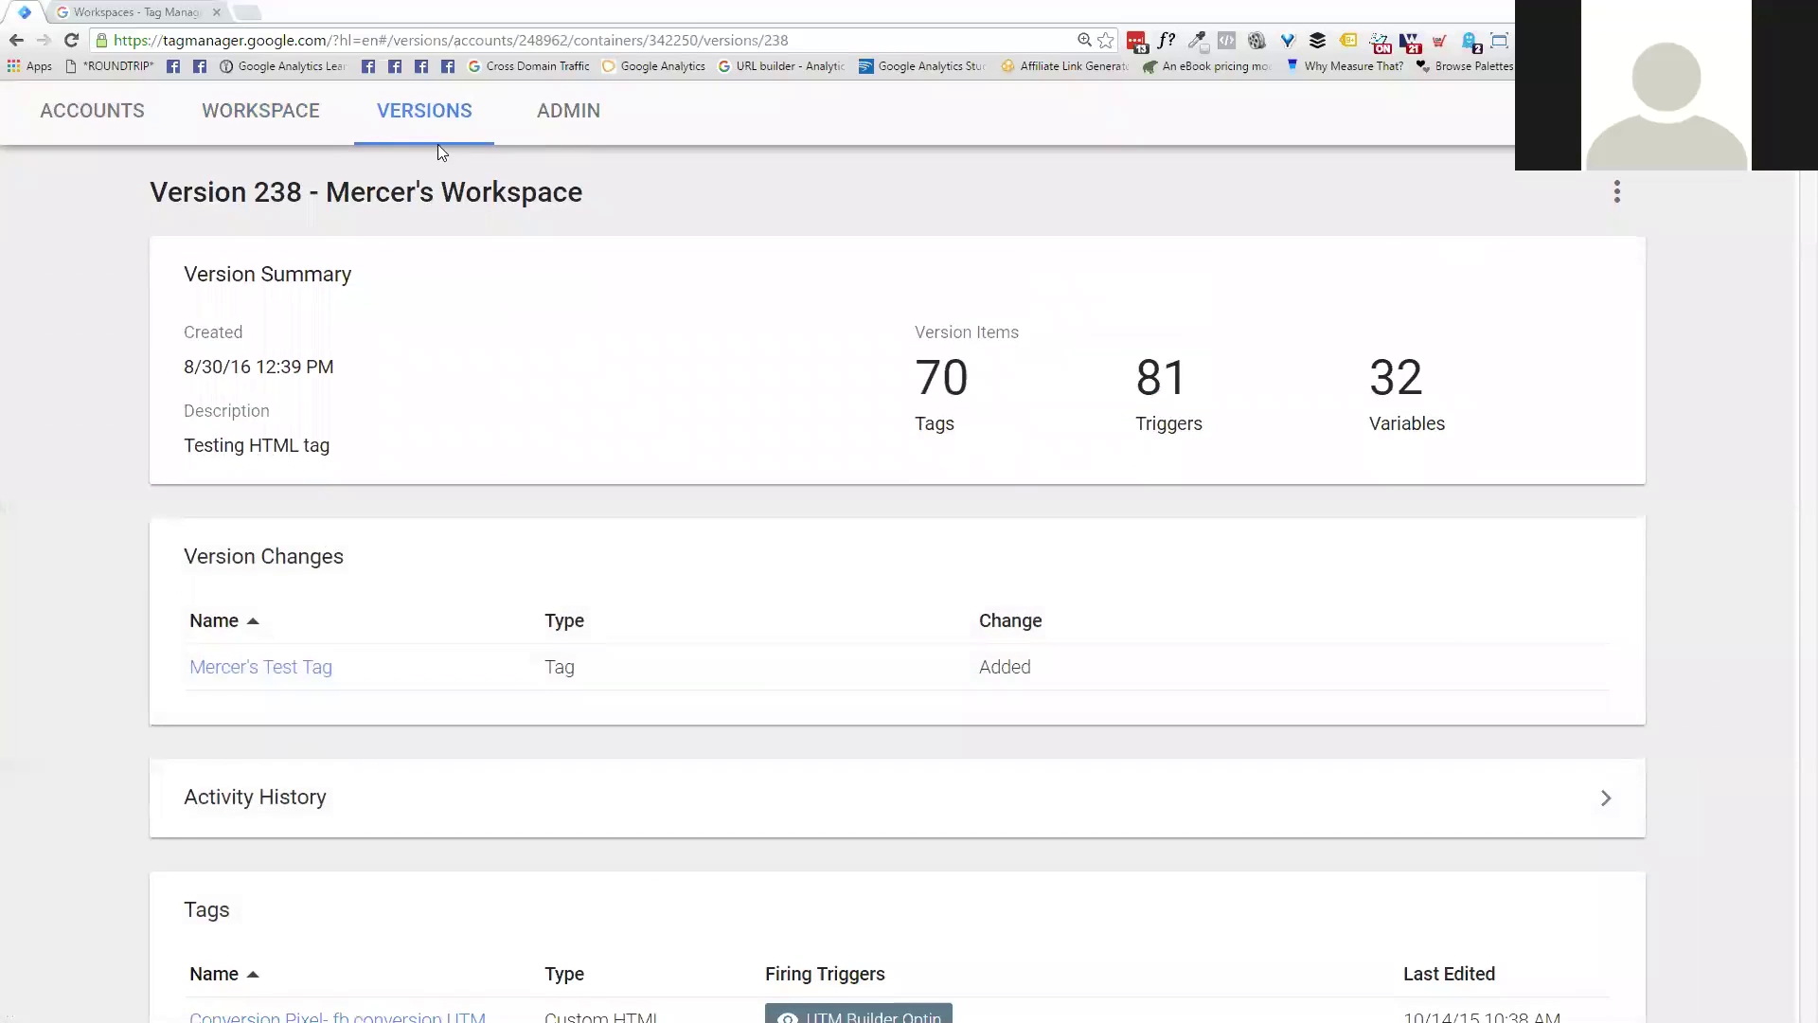
{"action": "scroll", "coordinate": [460, 313], "scroll_direction": "down", "scroll_amount": 3}
{"action": "scroll", "coordinate": [453, 469], "scroll_direction": "down", "scroll_amount": 2}
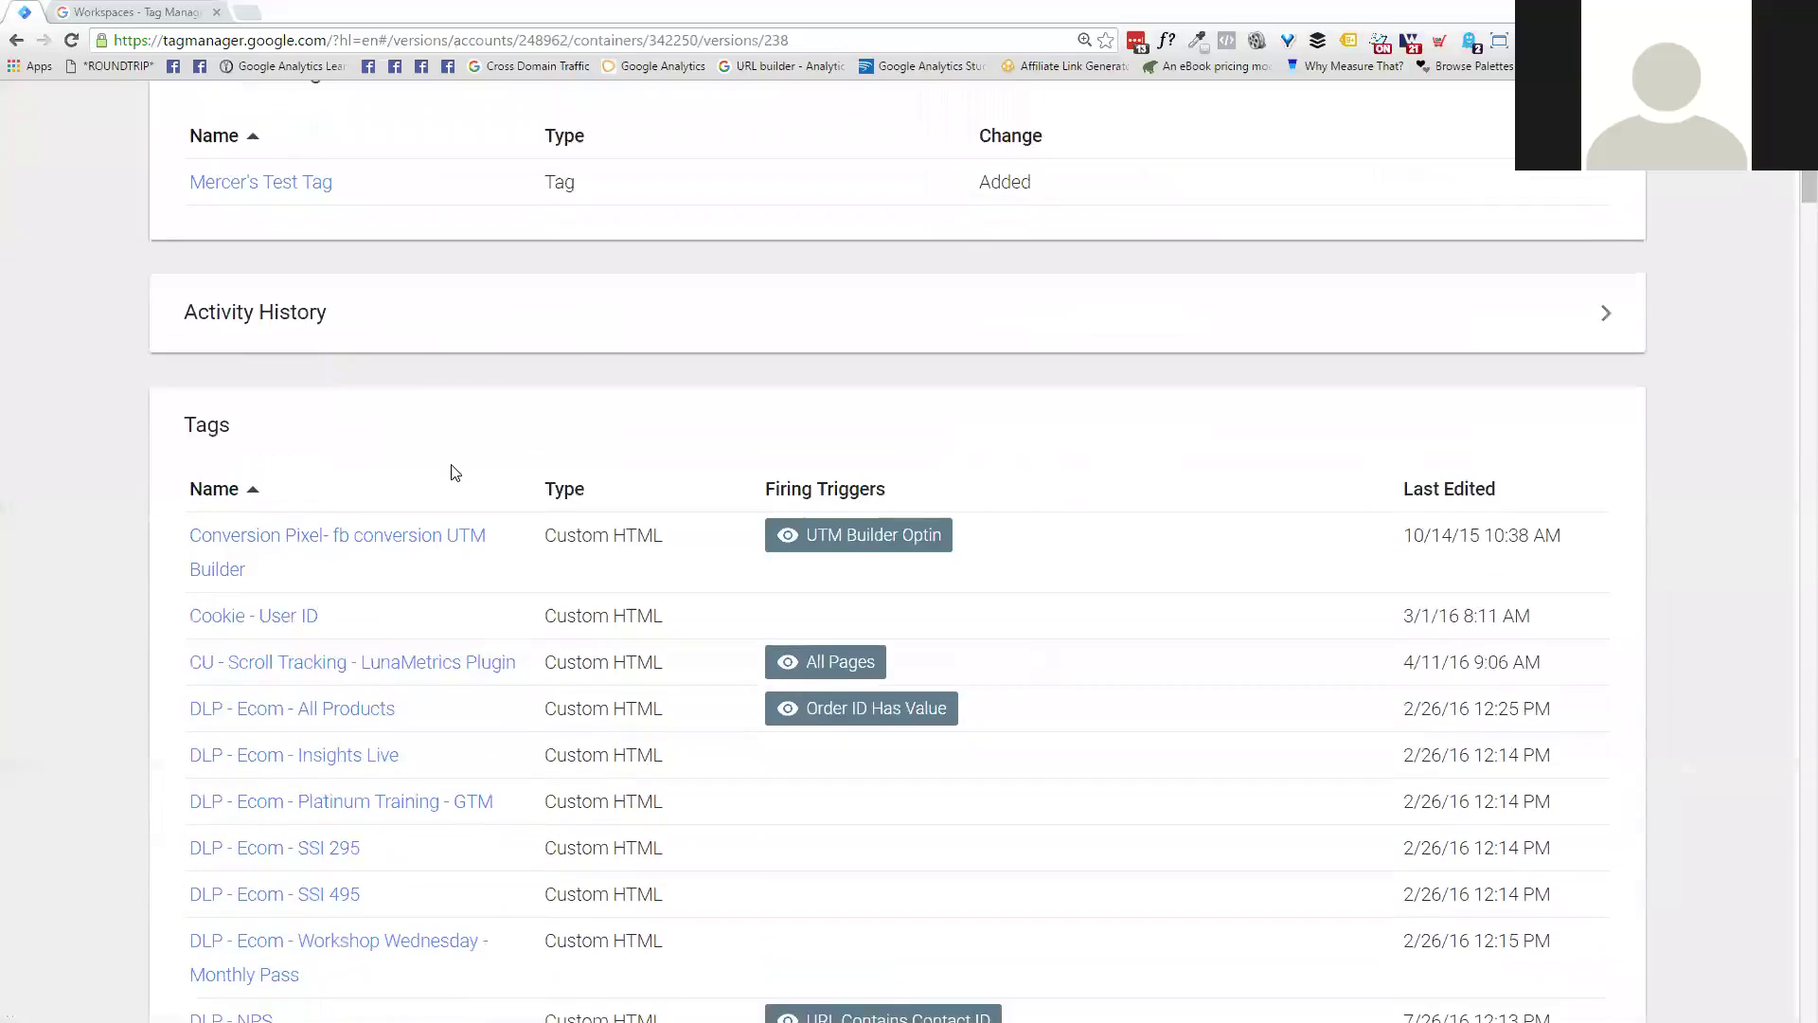
{"action": "scroll", "coordinate": [455, 470], "scroll_direction": "up", "scroll_amount": 6}
{"action": "left_click", "coordinate": [420, 210]}
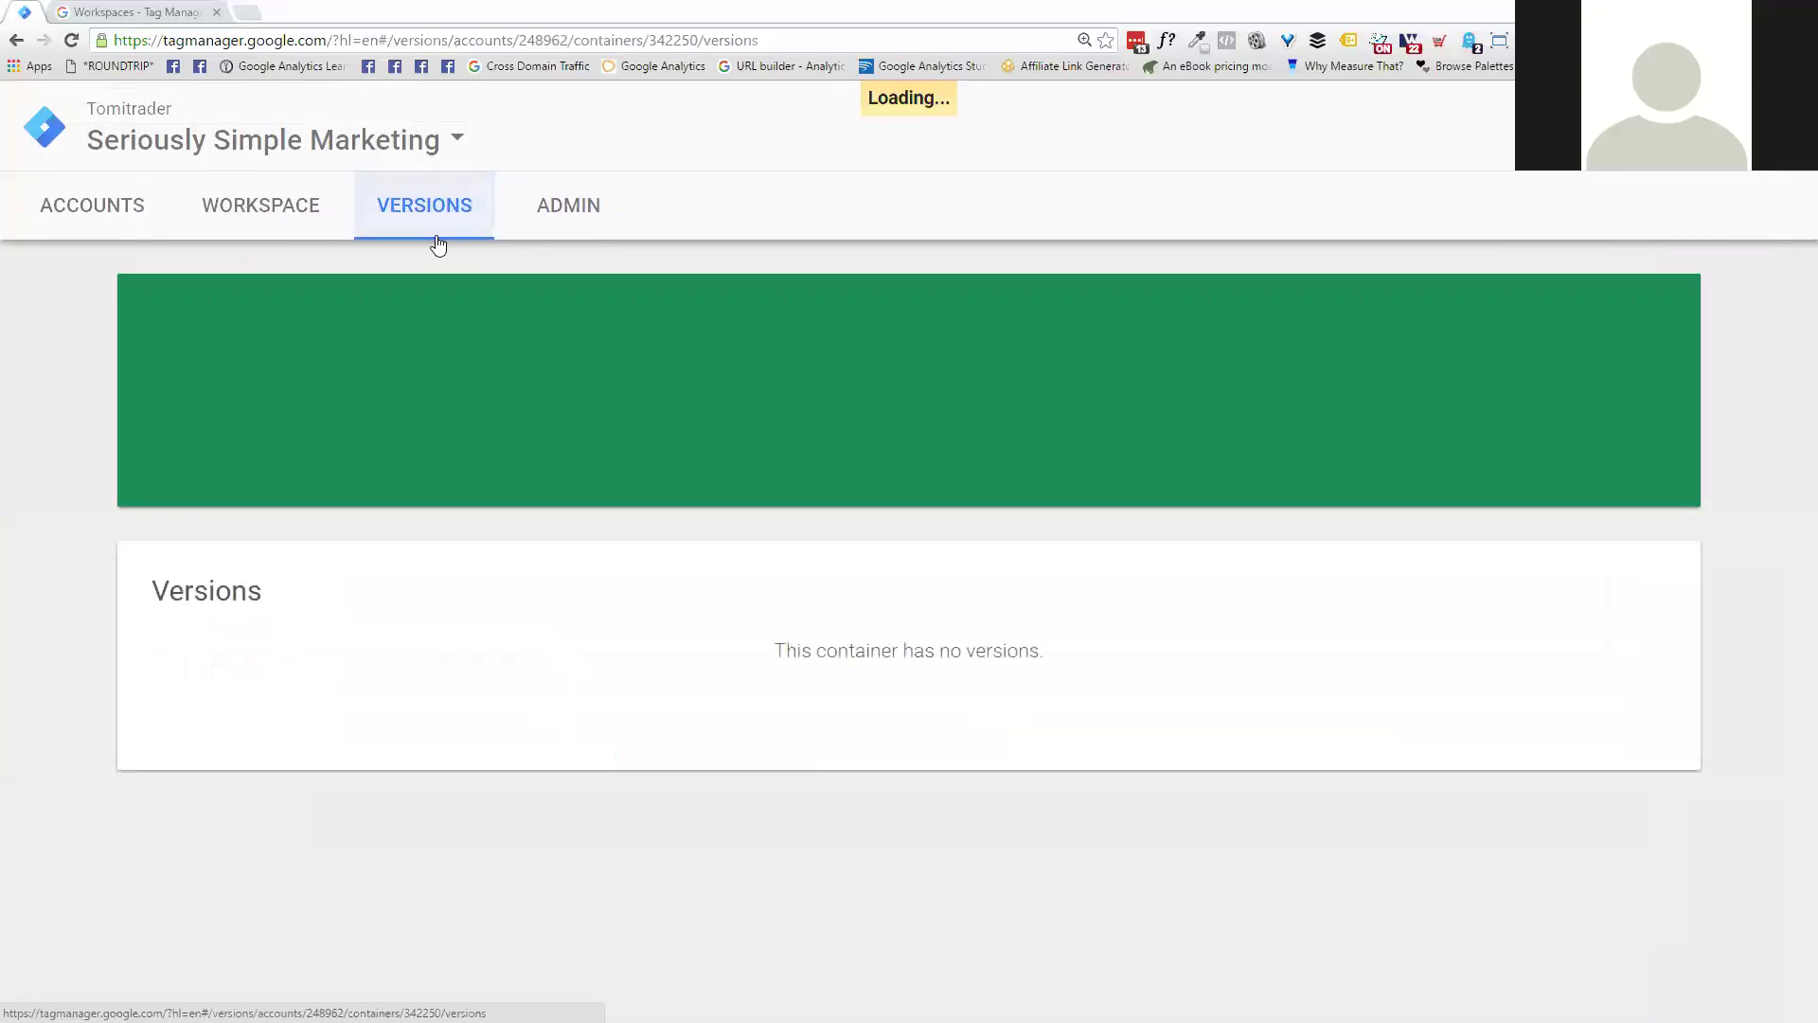
{"action": "scroll", "coordinate": [442, 396], "scroll_direction": "down", "scroll_amount": 2}
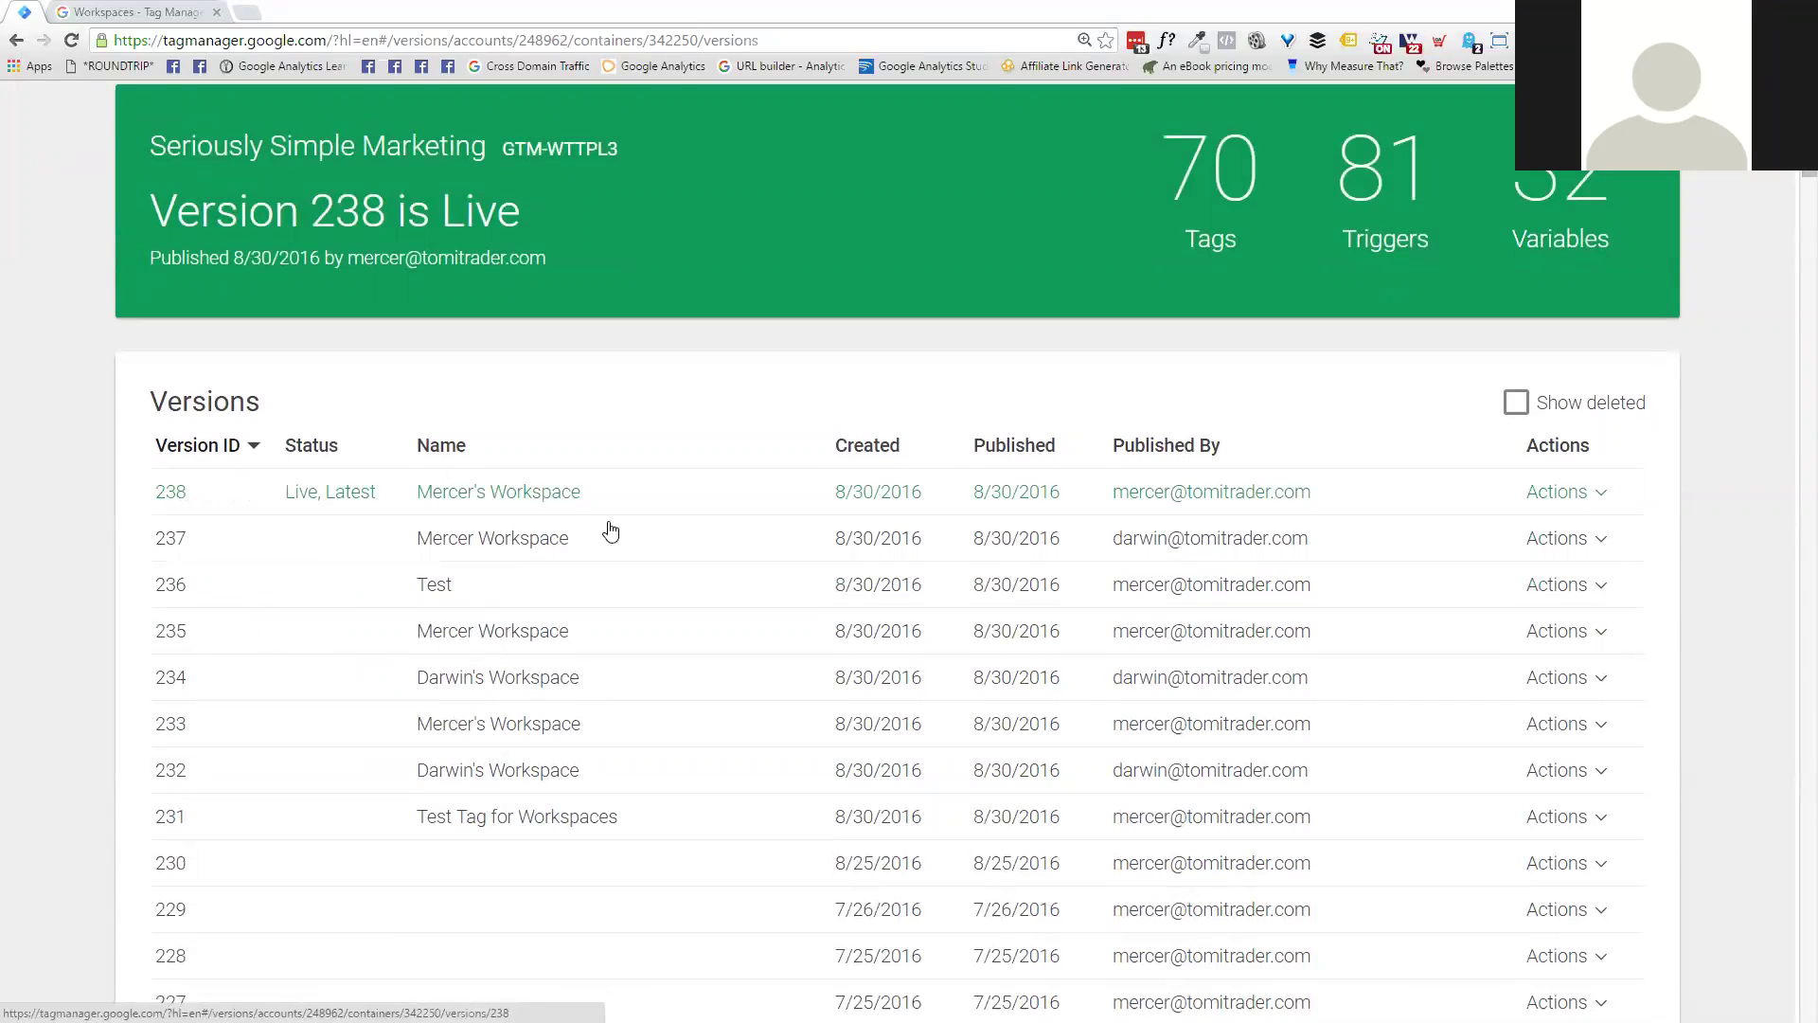
{"action": "left_click", "coordinate": [1605, 498]}
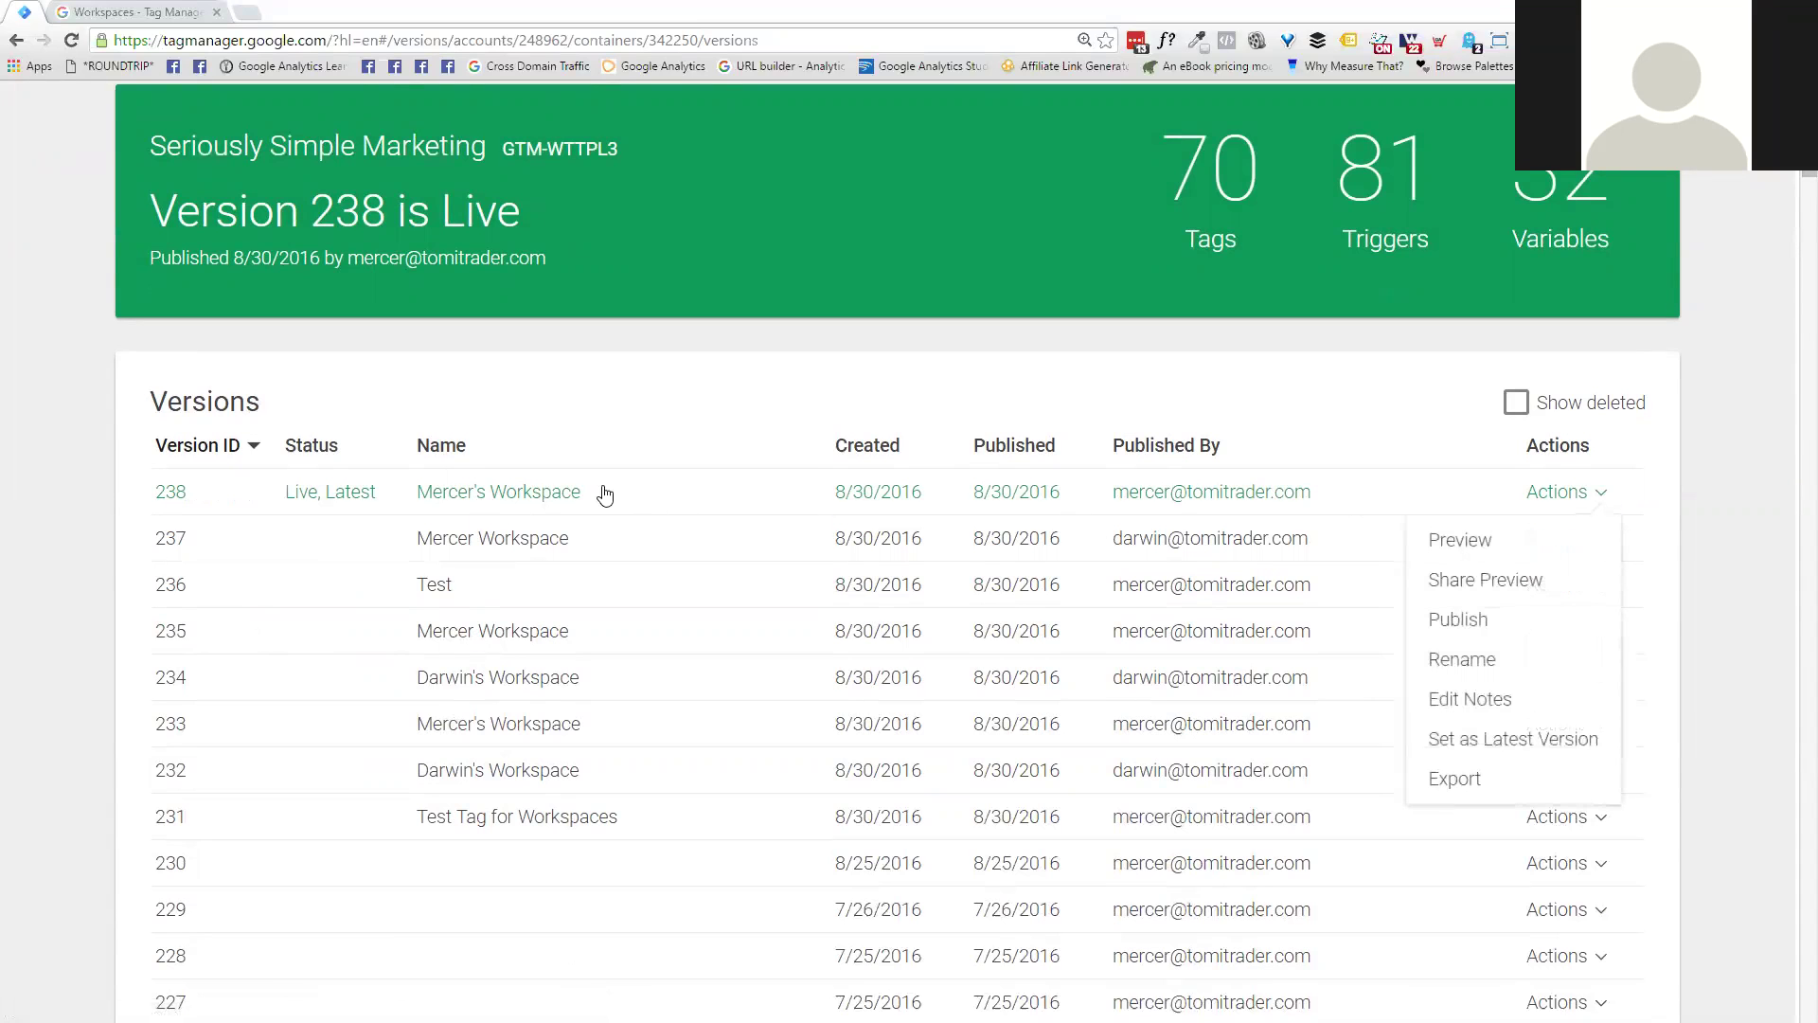
Step: Examine the live version's changes, activity history and tags in its details, and return to the version list
{"action": "left_click", "coordinate": [554, 495]}
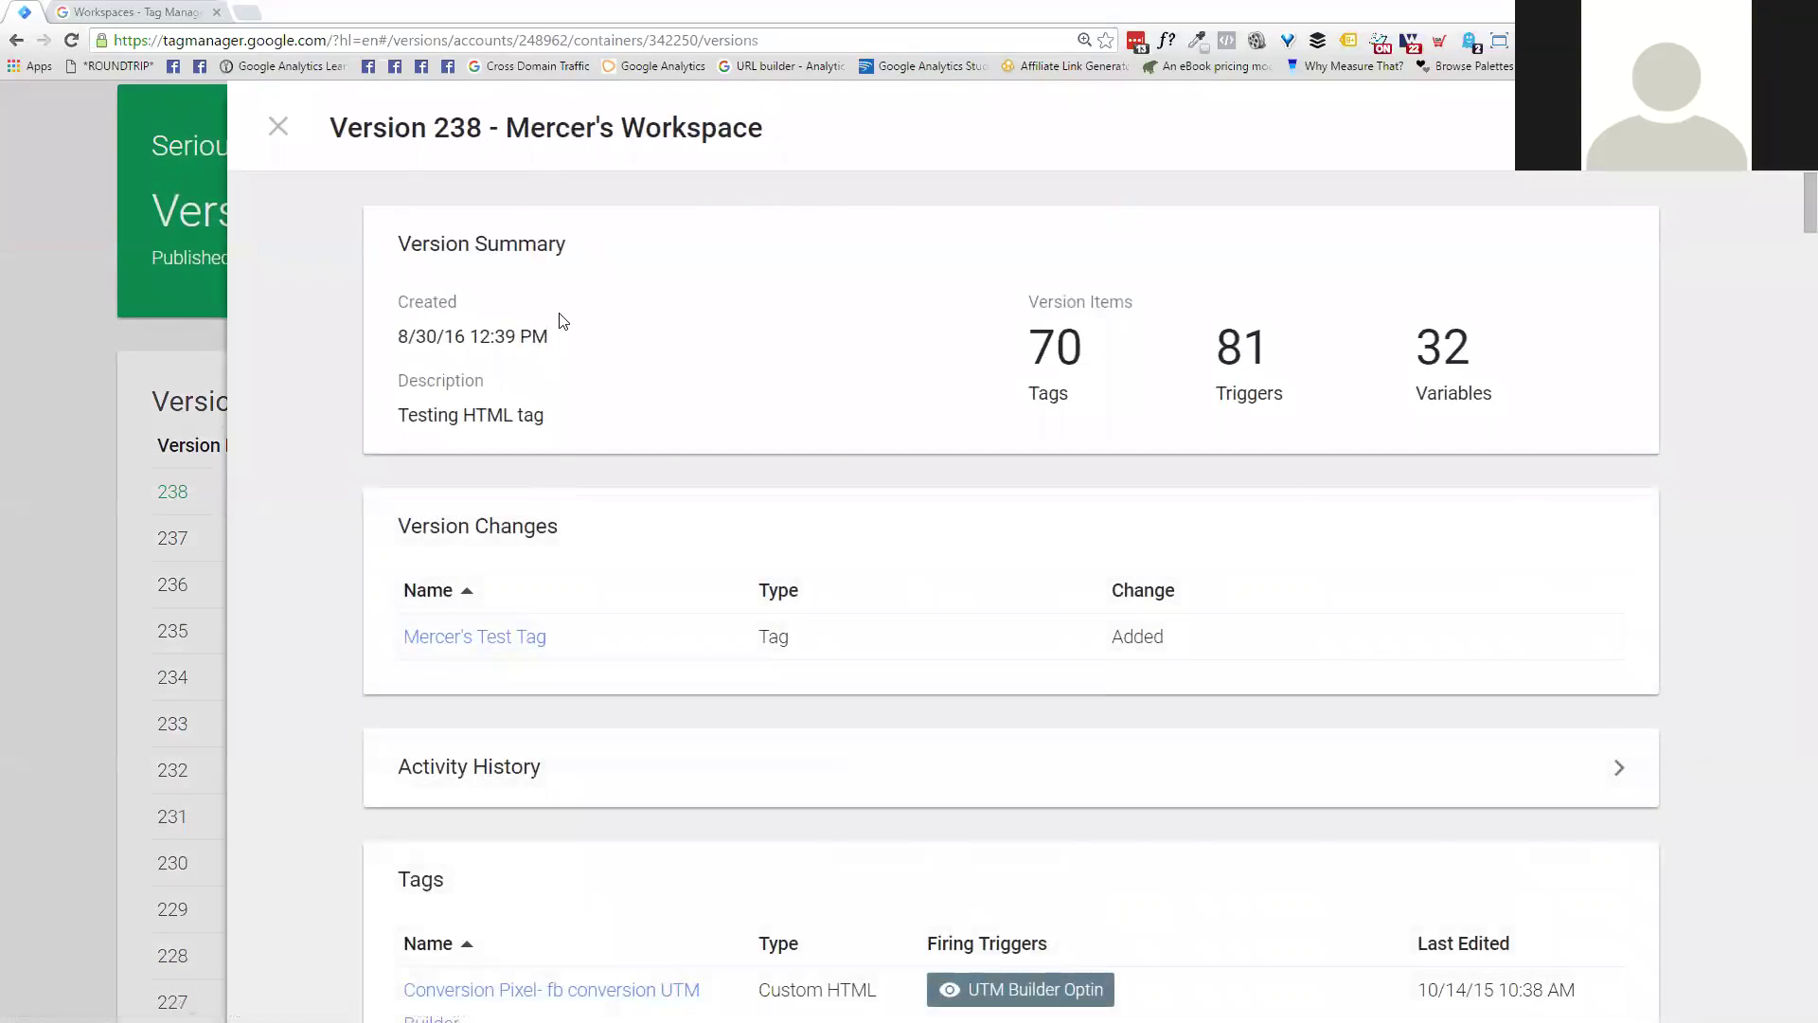
{"action": "scroll", "coordinate": [563, 320], "scroll_direction": "down", "scroll_amount": 4}
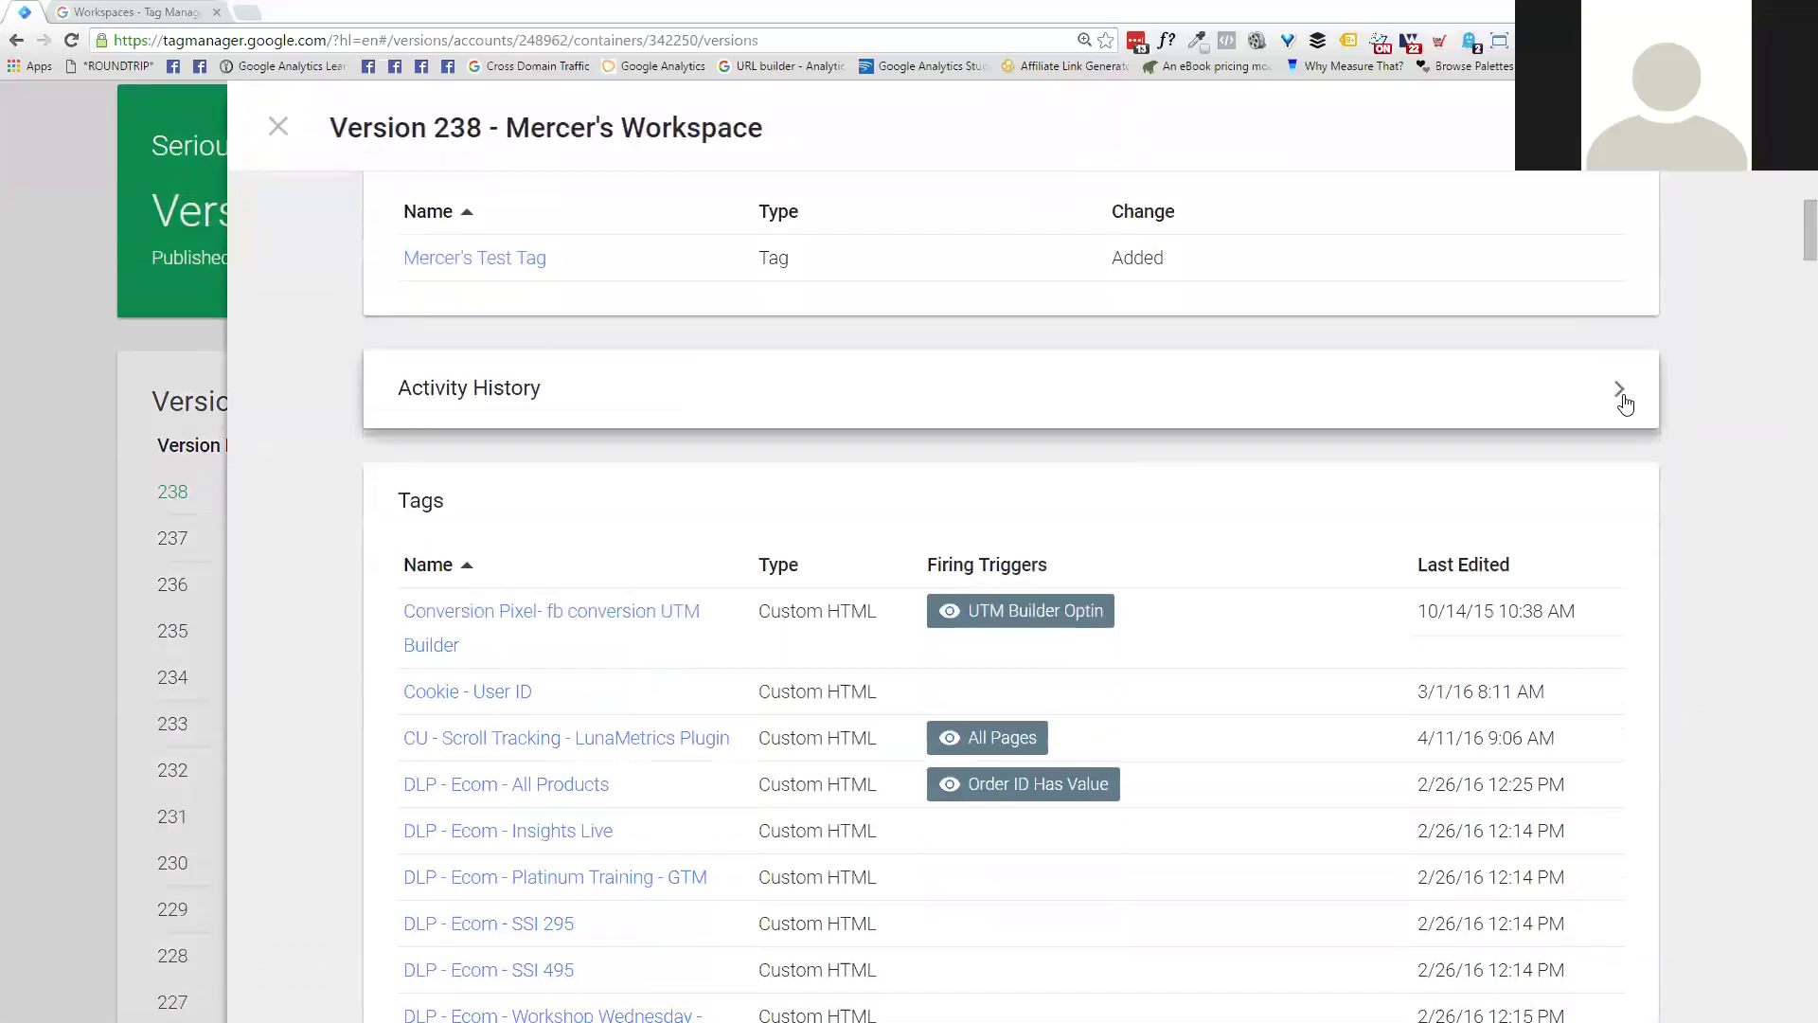
{"action": "left_click", "coordinate": [1619, 390]}
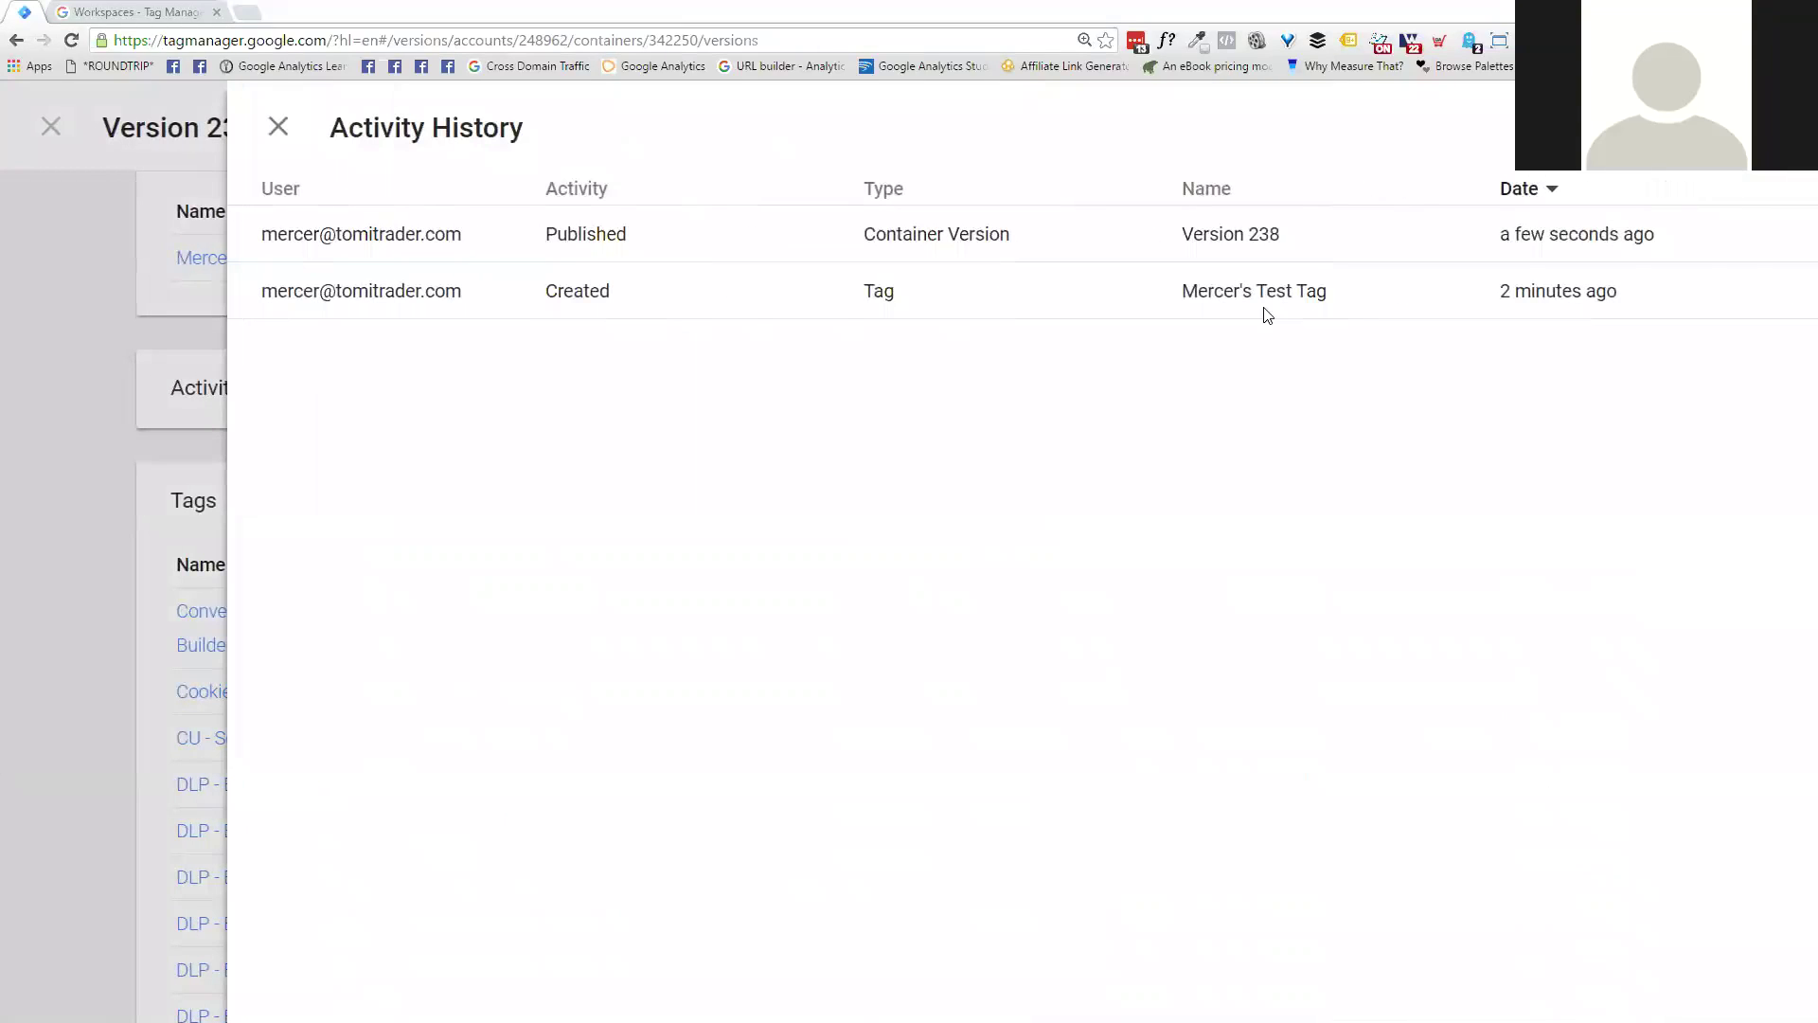
{"action": "left_click_drag", "start_coordinate": [263, 233], "coordinate": [463, 234]}
{"action": "left_click", "coordinate": [279, 127]}
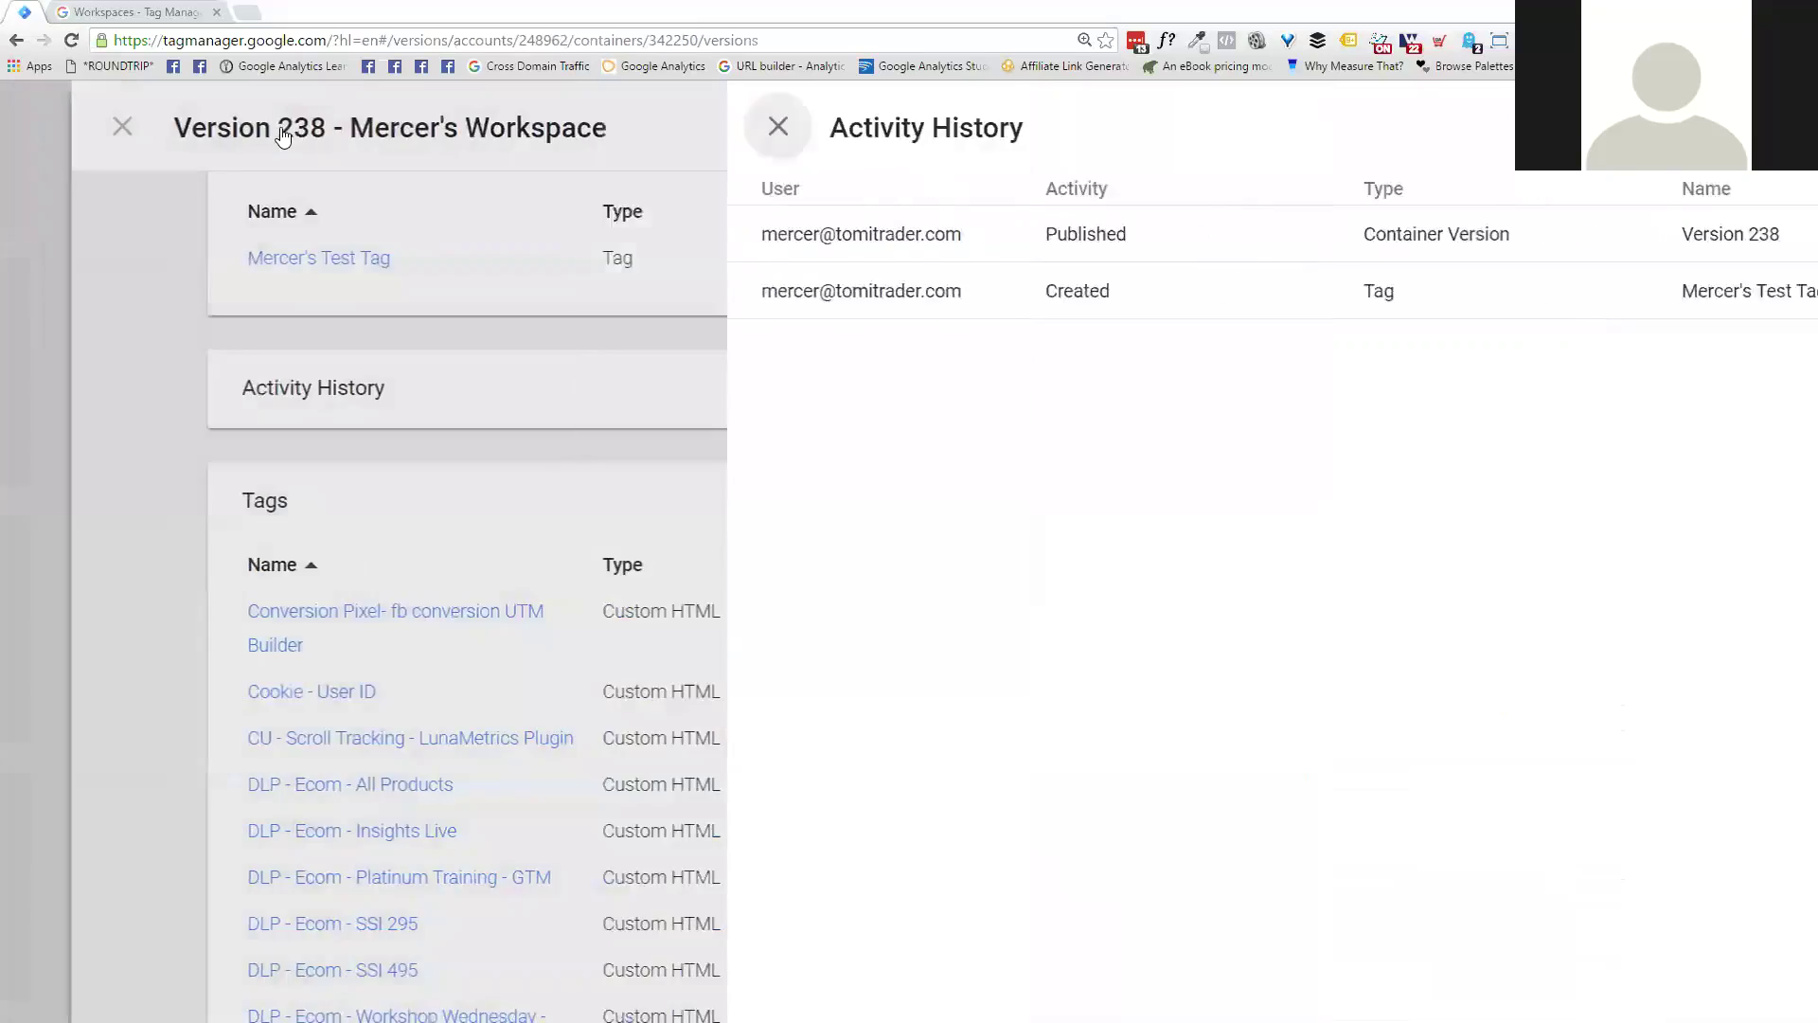
{"action": "scroll", "coordinate": [943, 524], "scroll_direction": "down", "scroll_amount": 5}
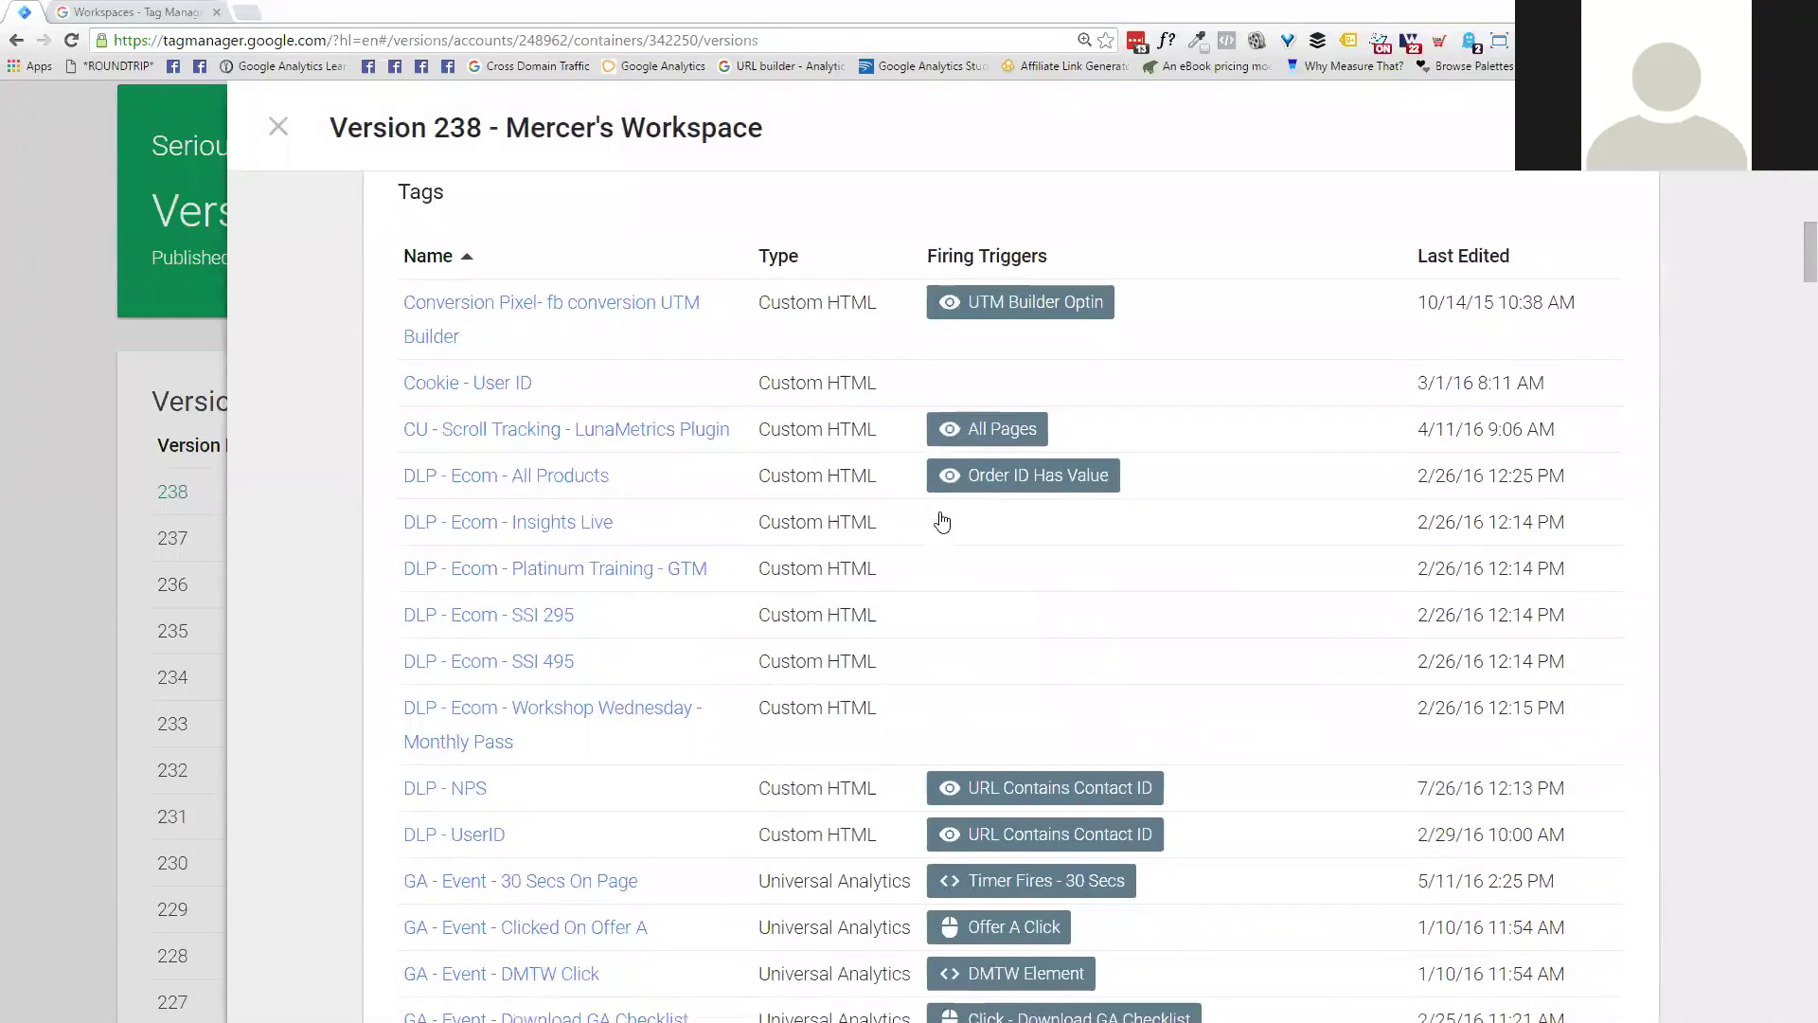
{"action": "scroll", "coordinate": [943, 519], "scroll_direction": "up", "scroll_amount": 5}
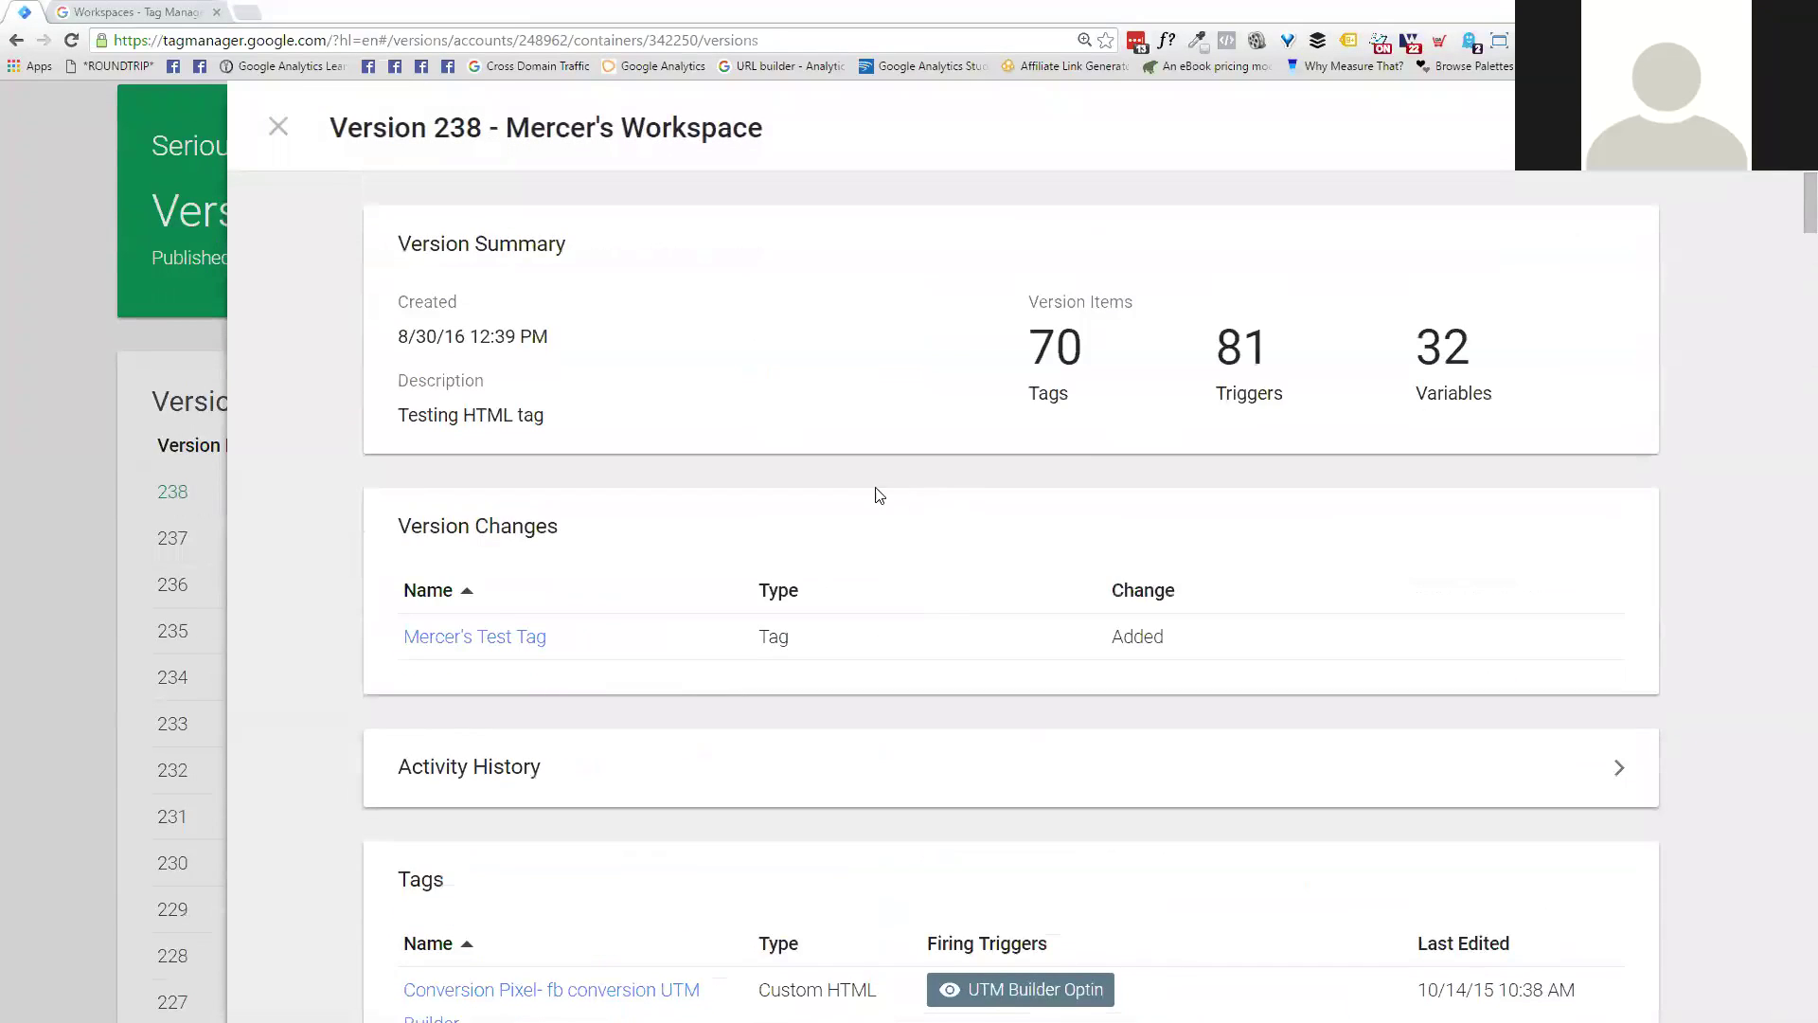
{"action": "left_click", "coordinate": [279, 127]}
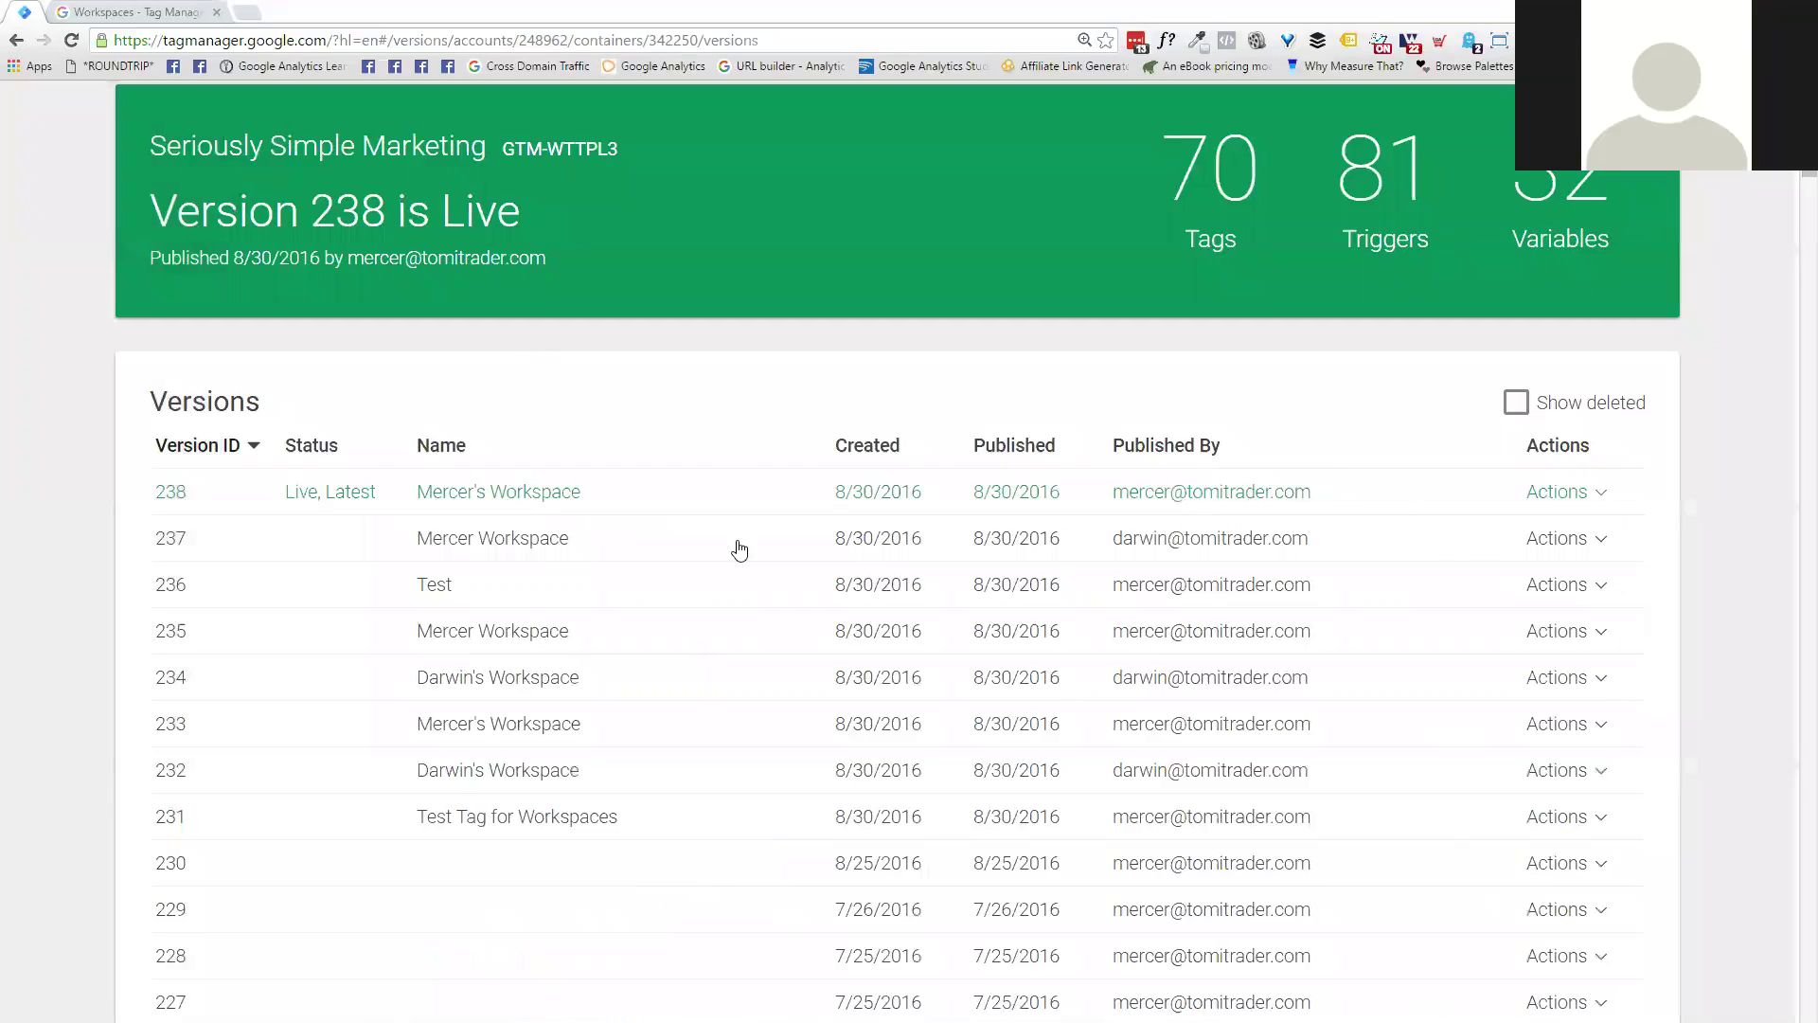
{"action": "scroll", "coordinate": [735, 528], "scroll_direction": "up", "scroll_amount": 2}
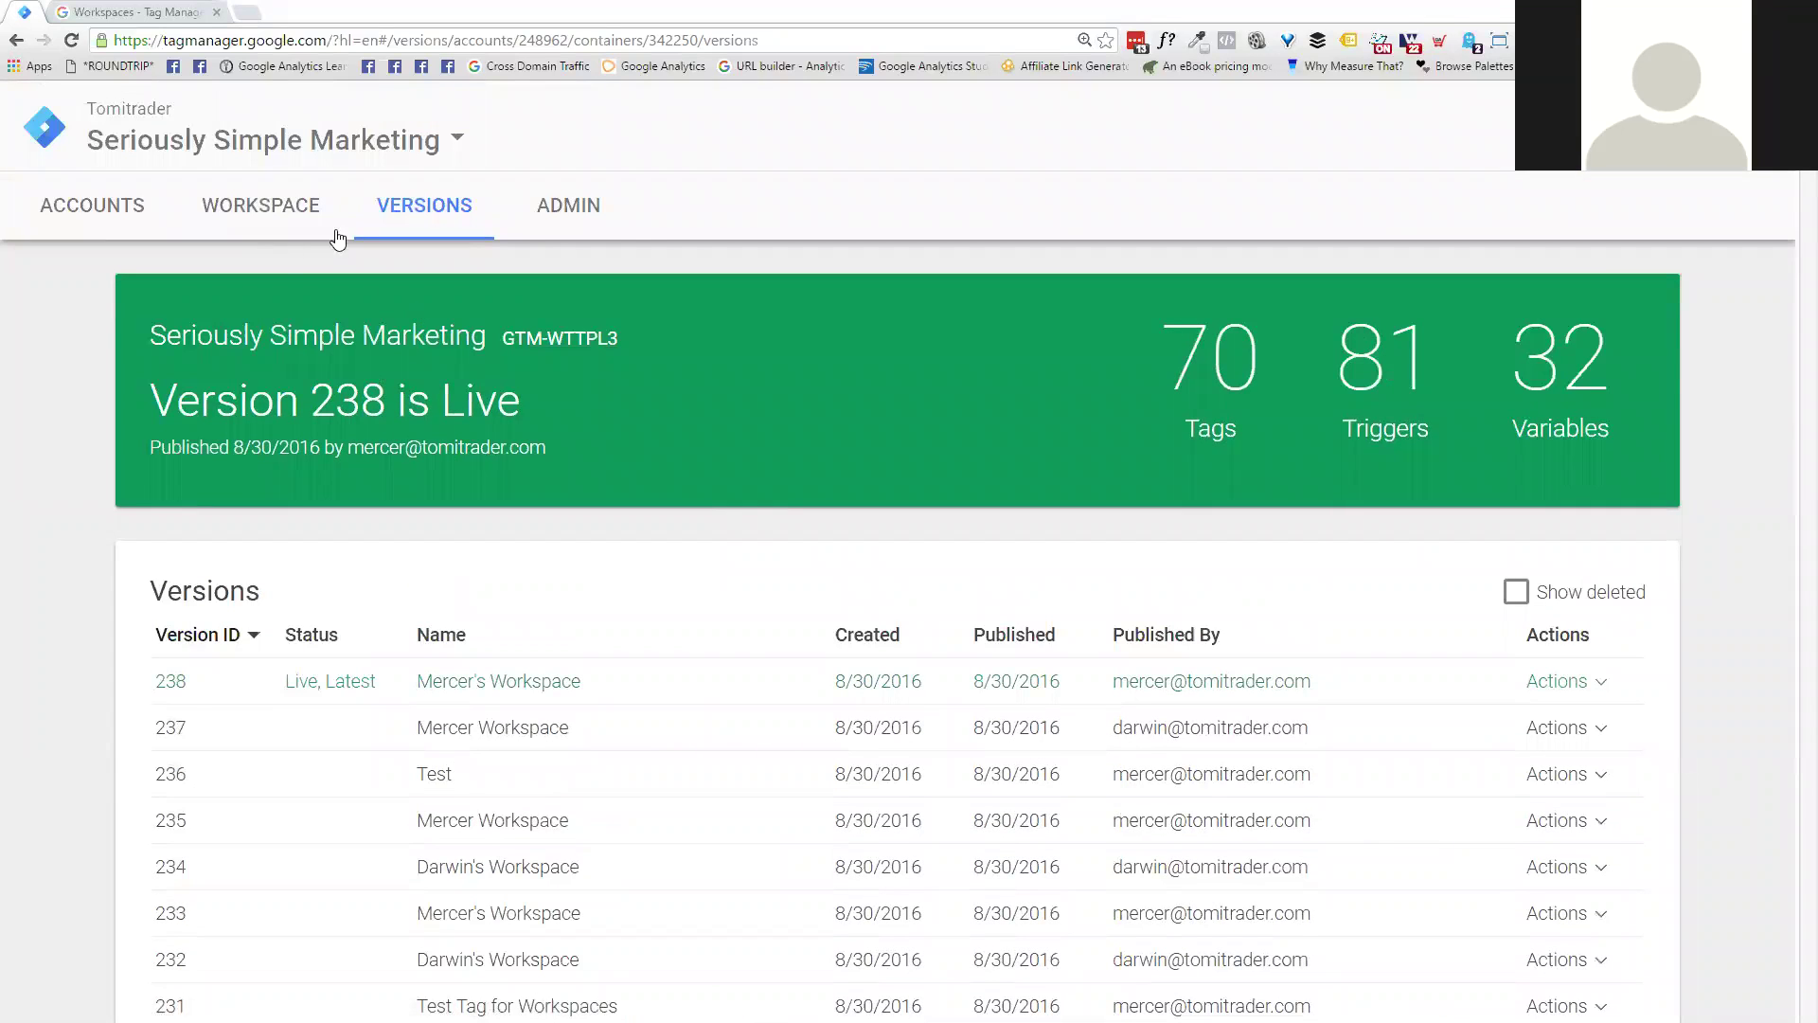
{"action": "left_click", "coordinate": [253, 209]}
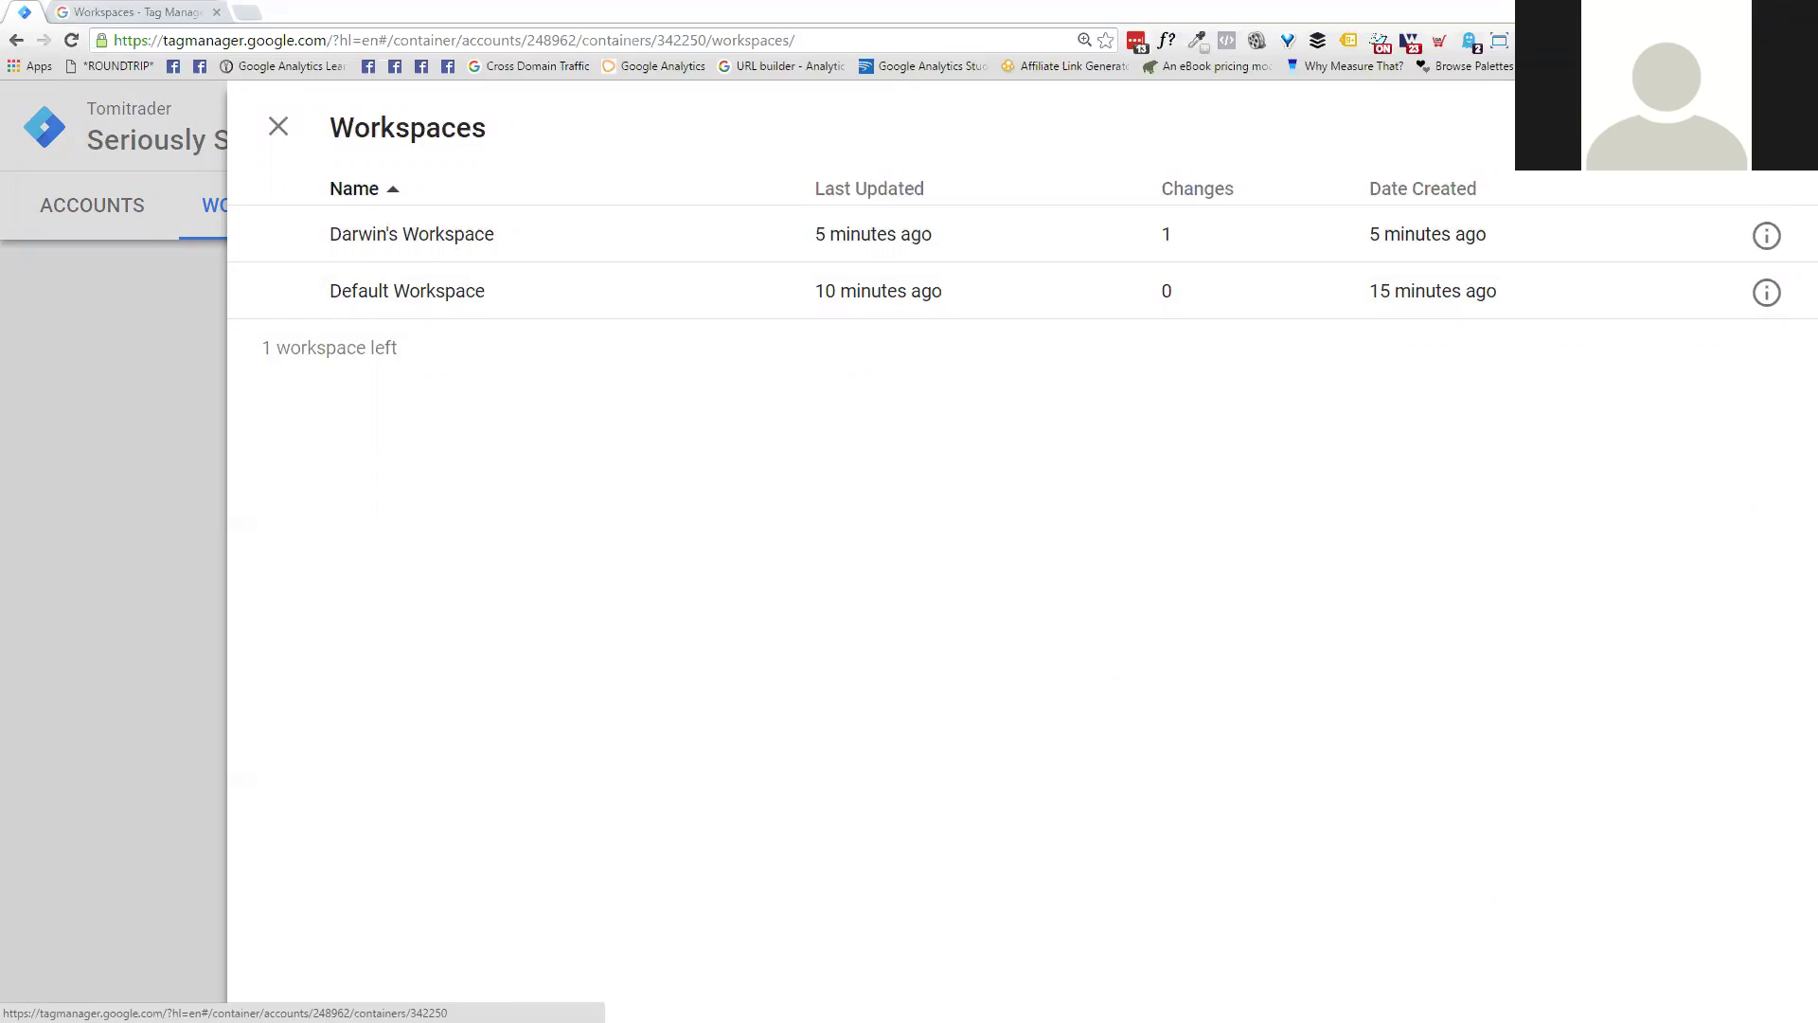
{"action": "left_click", "coordinate": [1767, 127]}
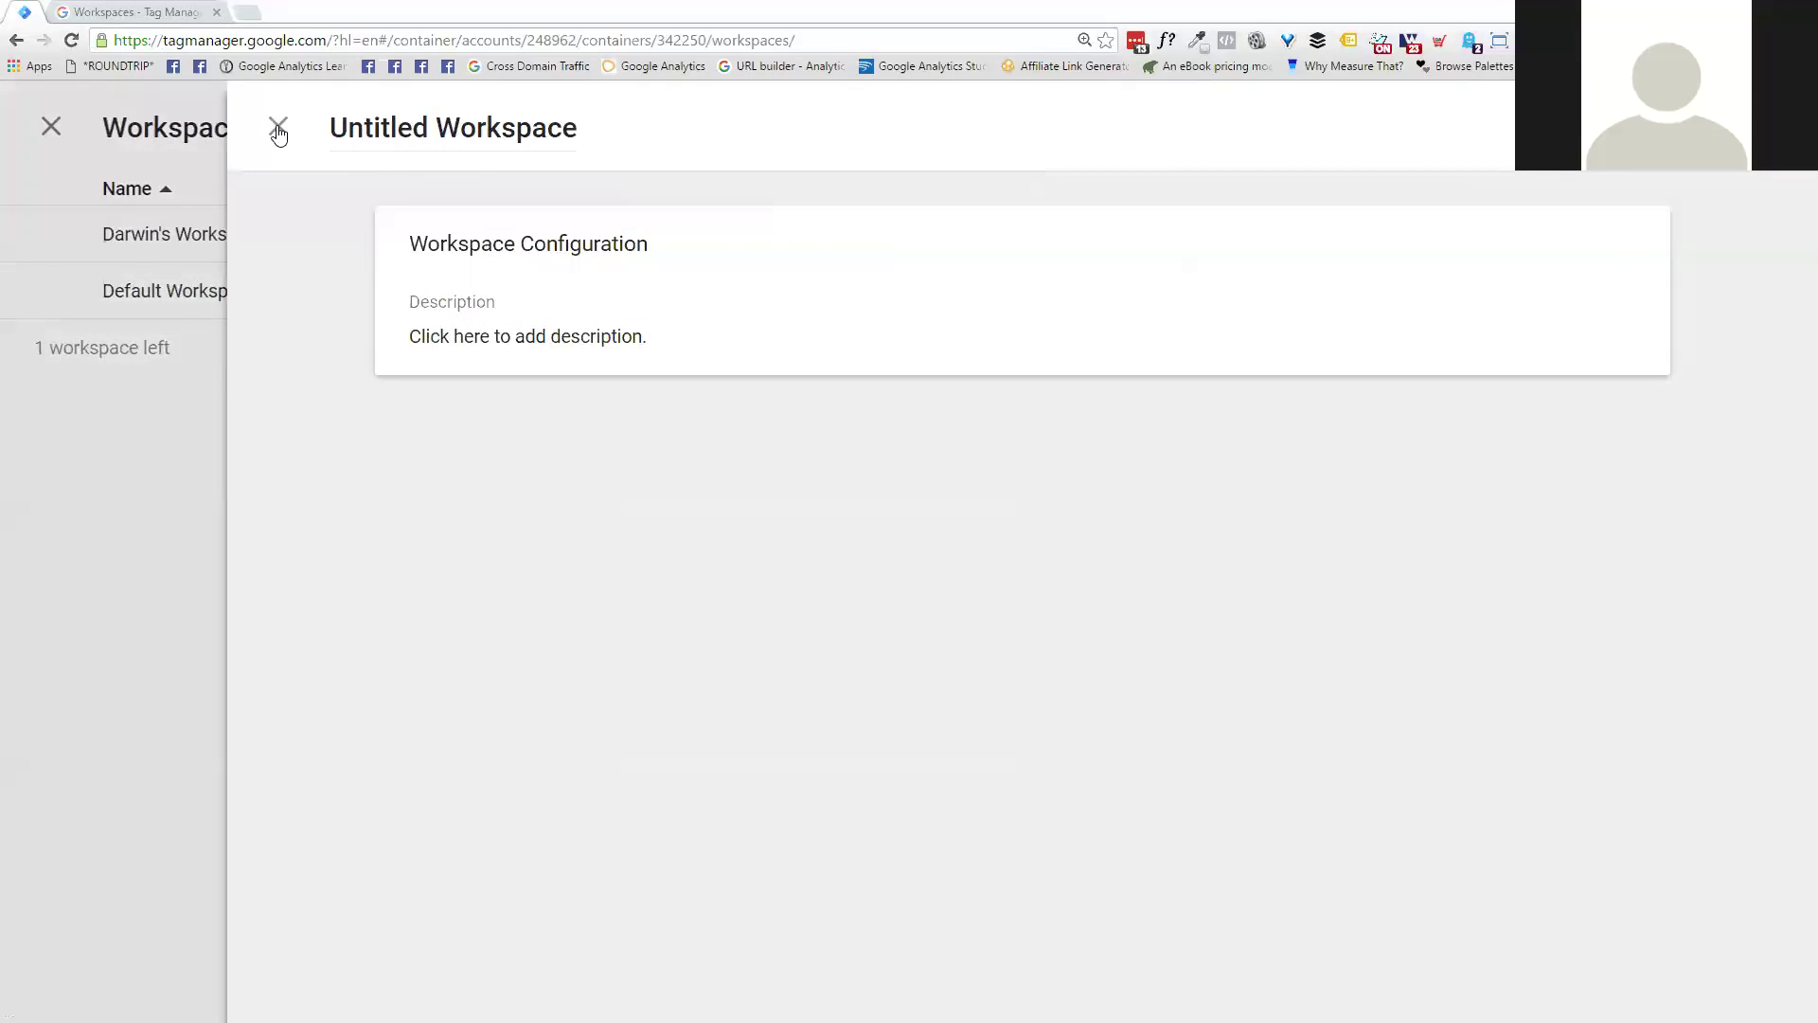
{"action": "left_click", "coordinate": [279, 130]}
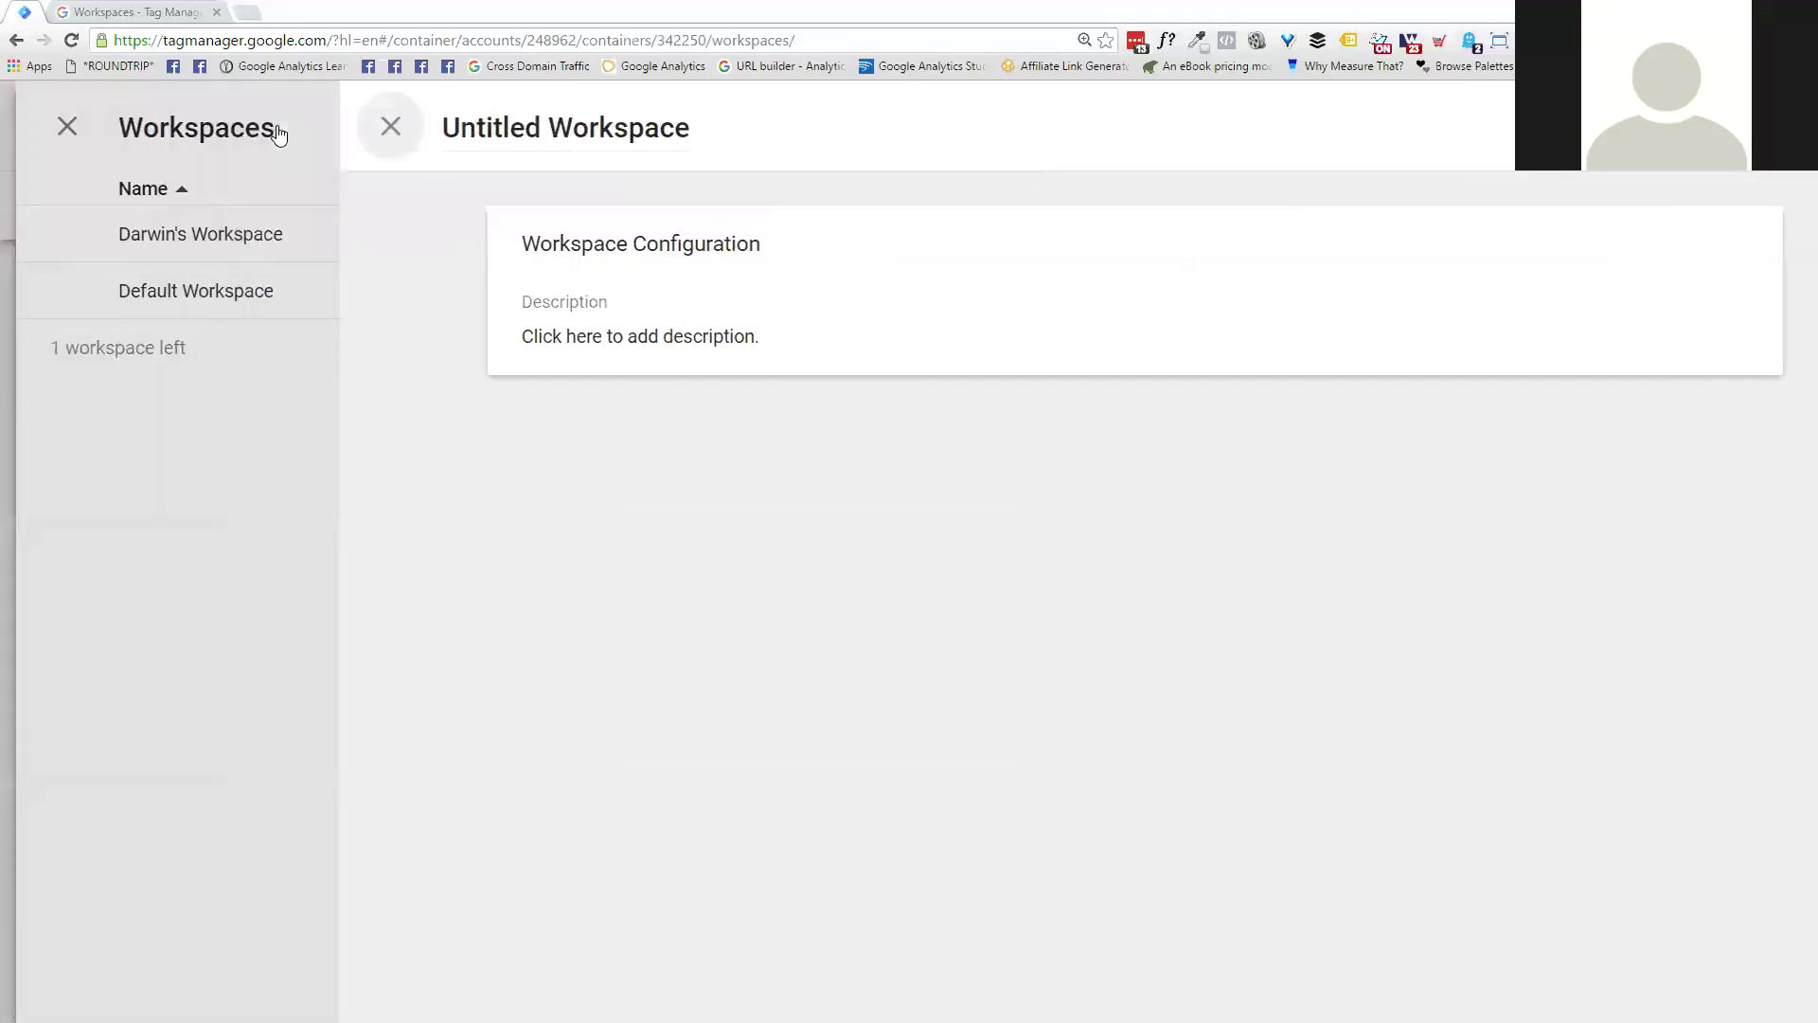
{"action": "left_click", "coordinate": [284, 133]}
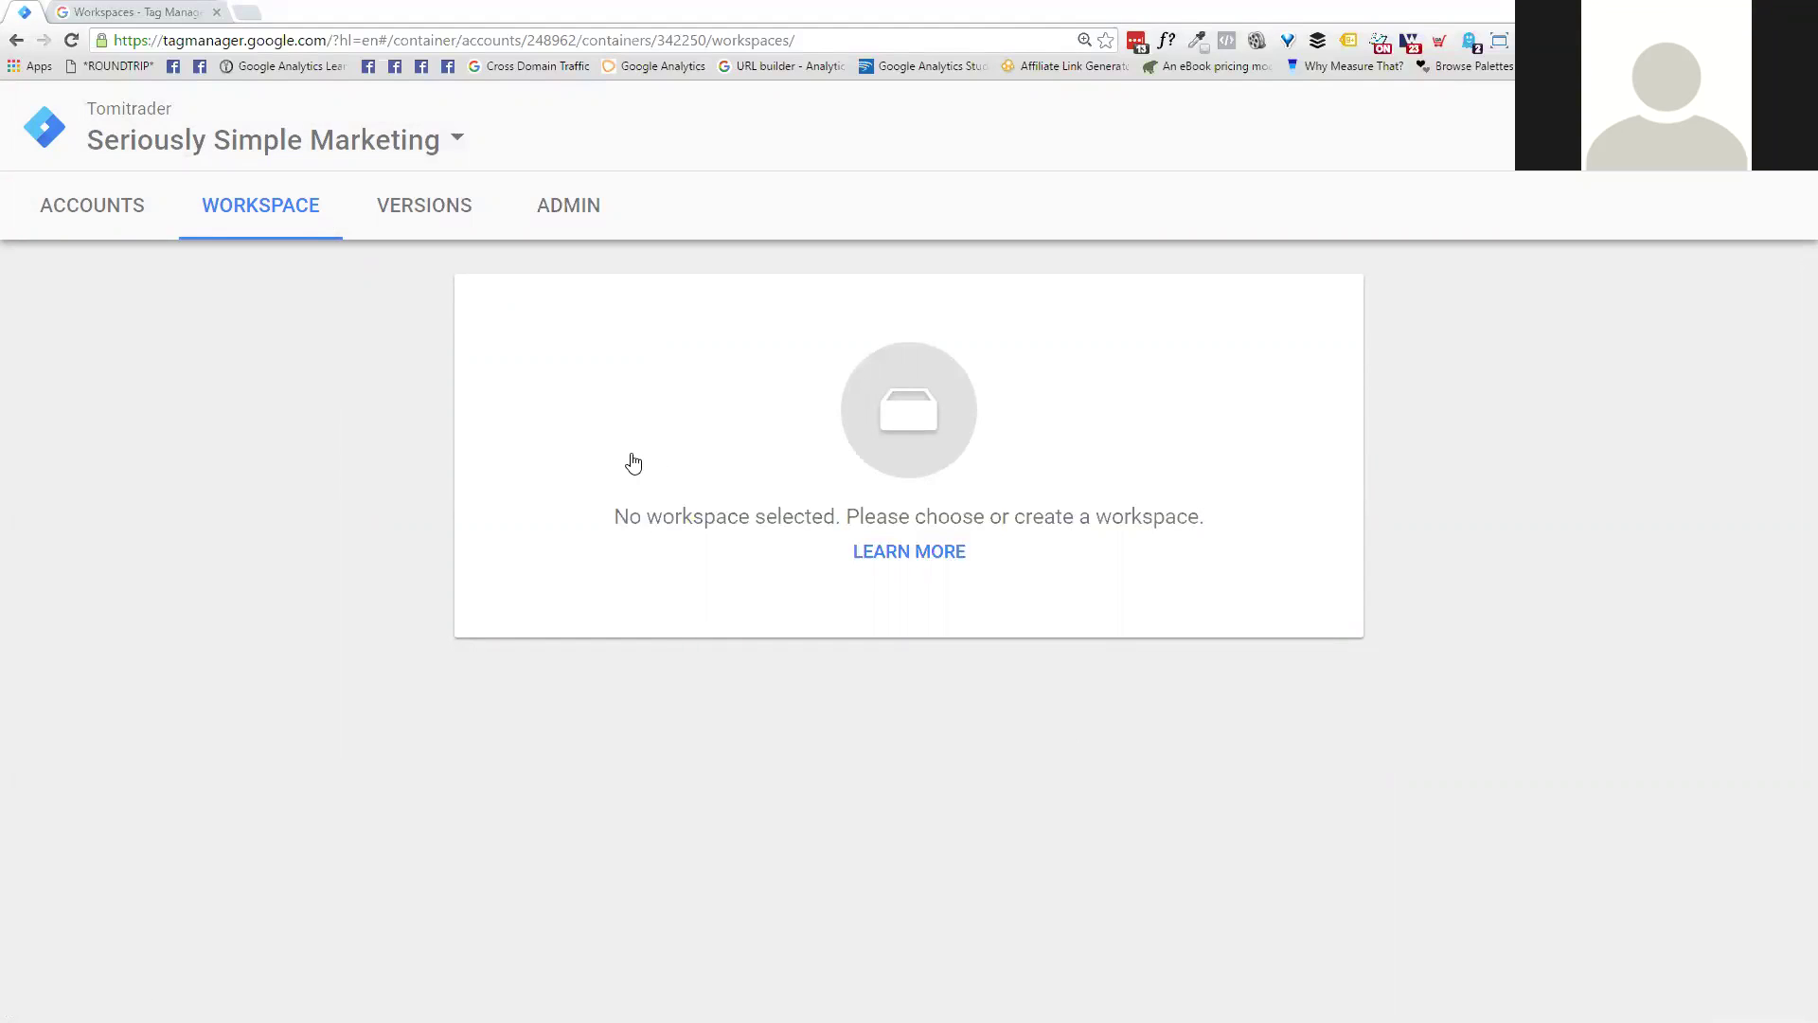
Step: Start a new workspace from the container's workspace list and enter the owner's name followed by "Test 2" as its description
{"action": "left_click", "coordinate": [256, 209]}
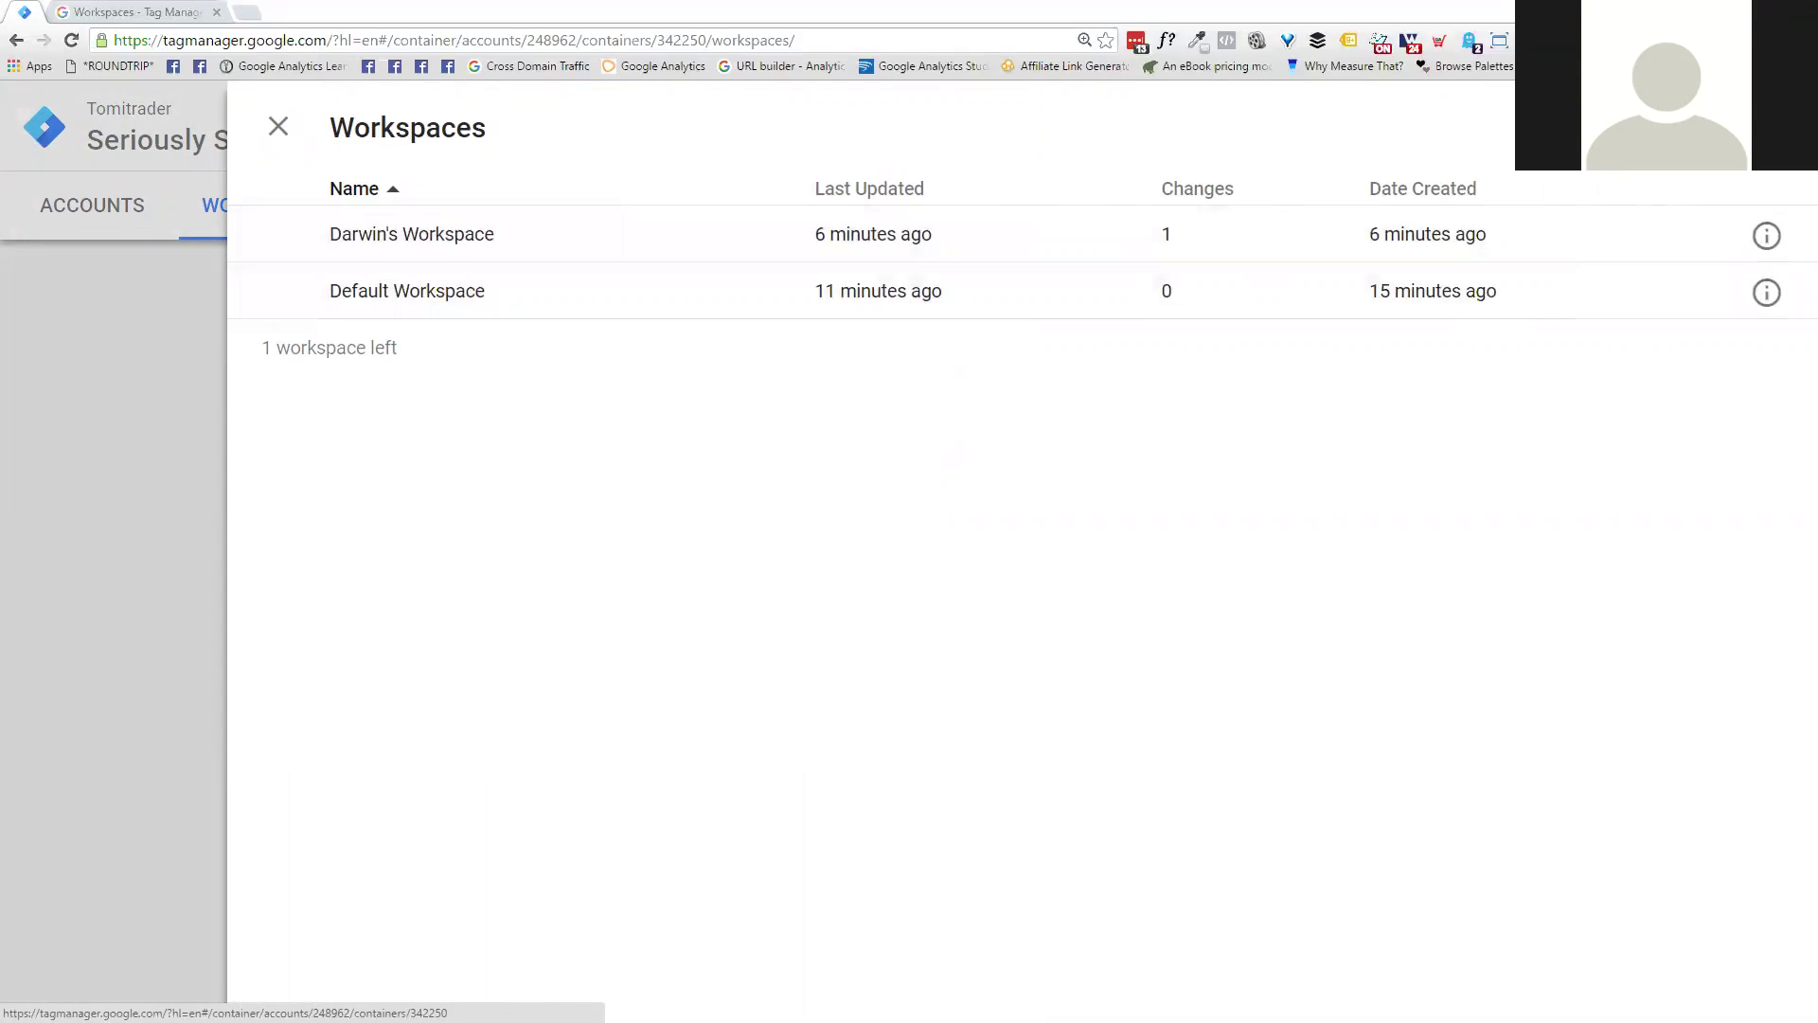
{"action": "left_click", "coordinate": [1767, 126]}
{"action": "left_click", "coordinate": [553, 358]}
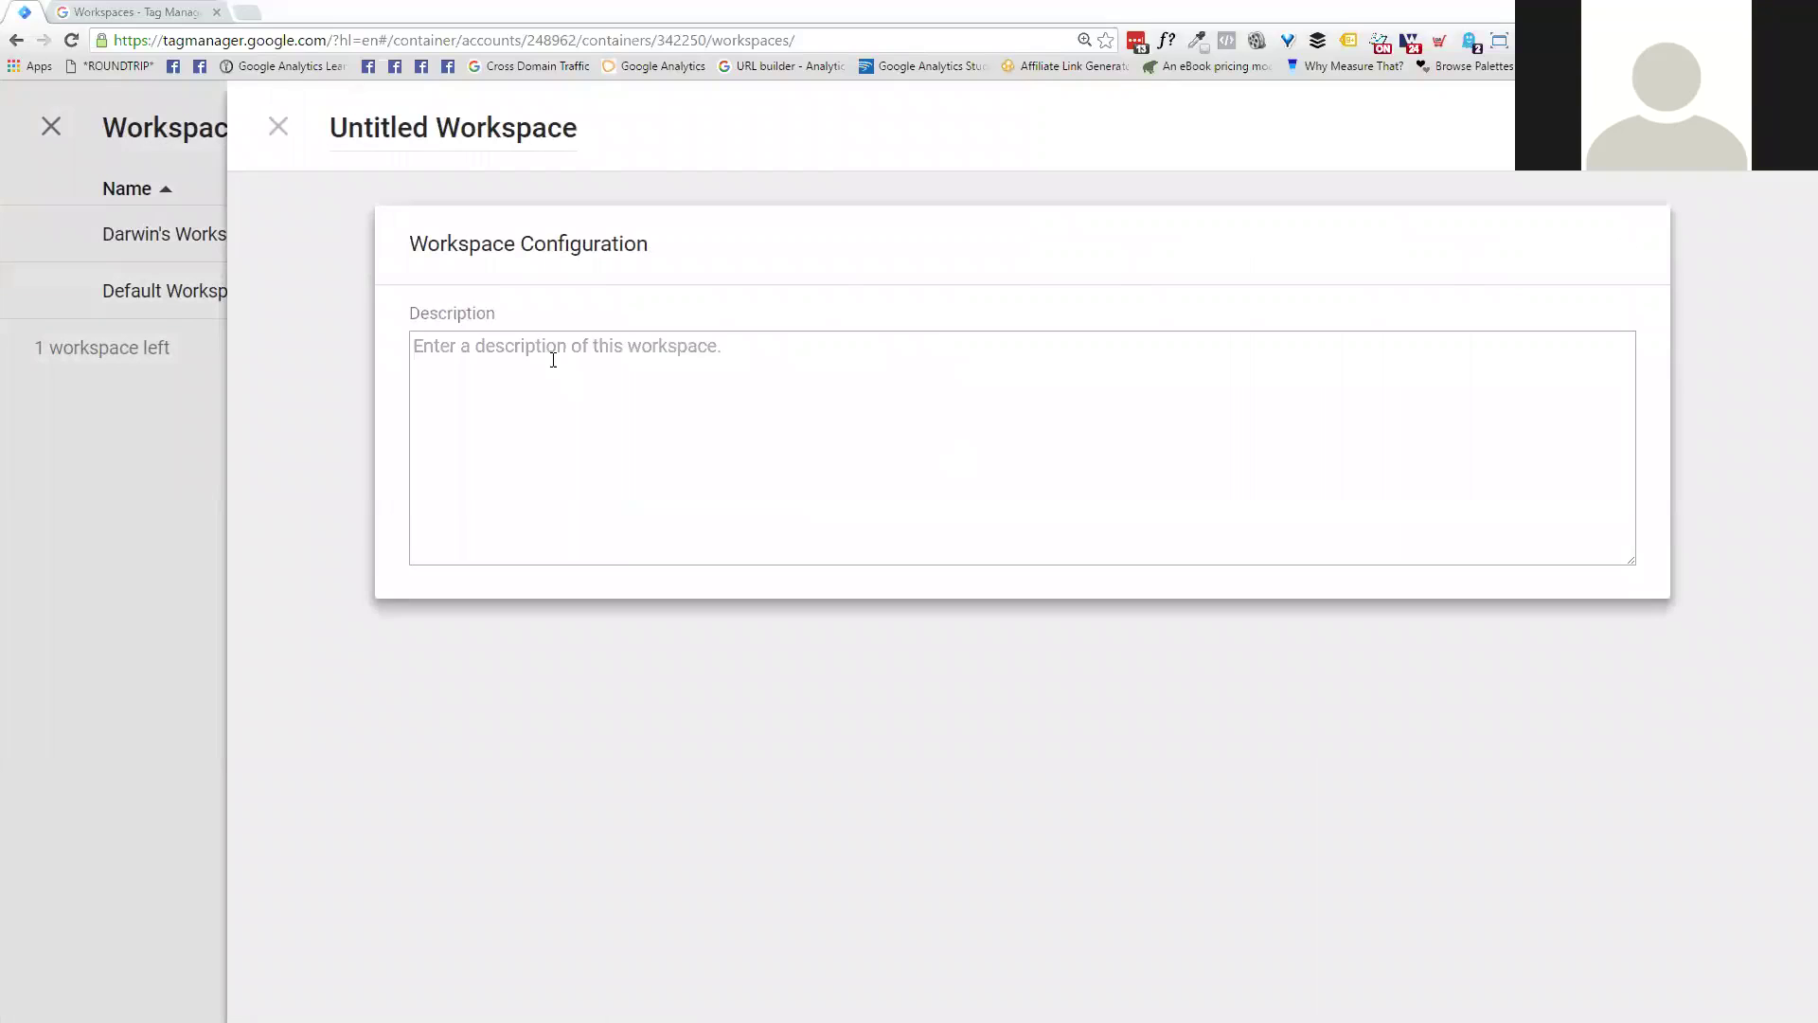
{"action": "left_click", "coordinate": [557, 383]}
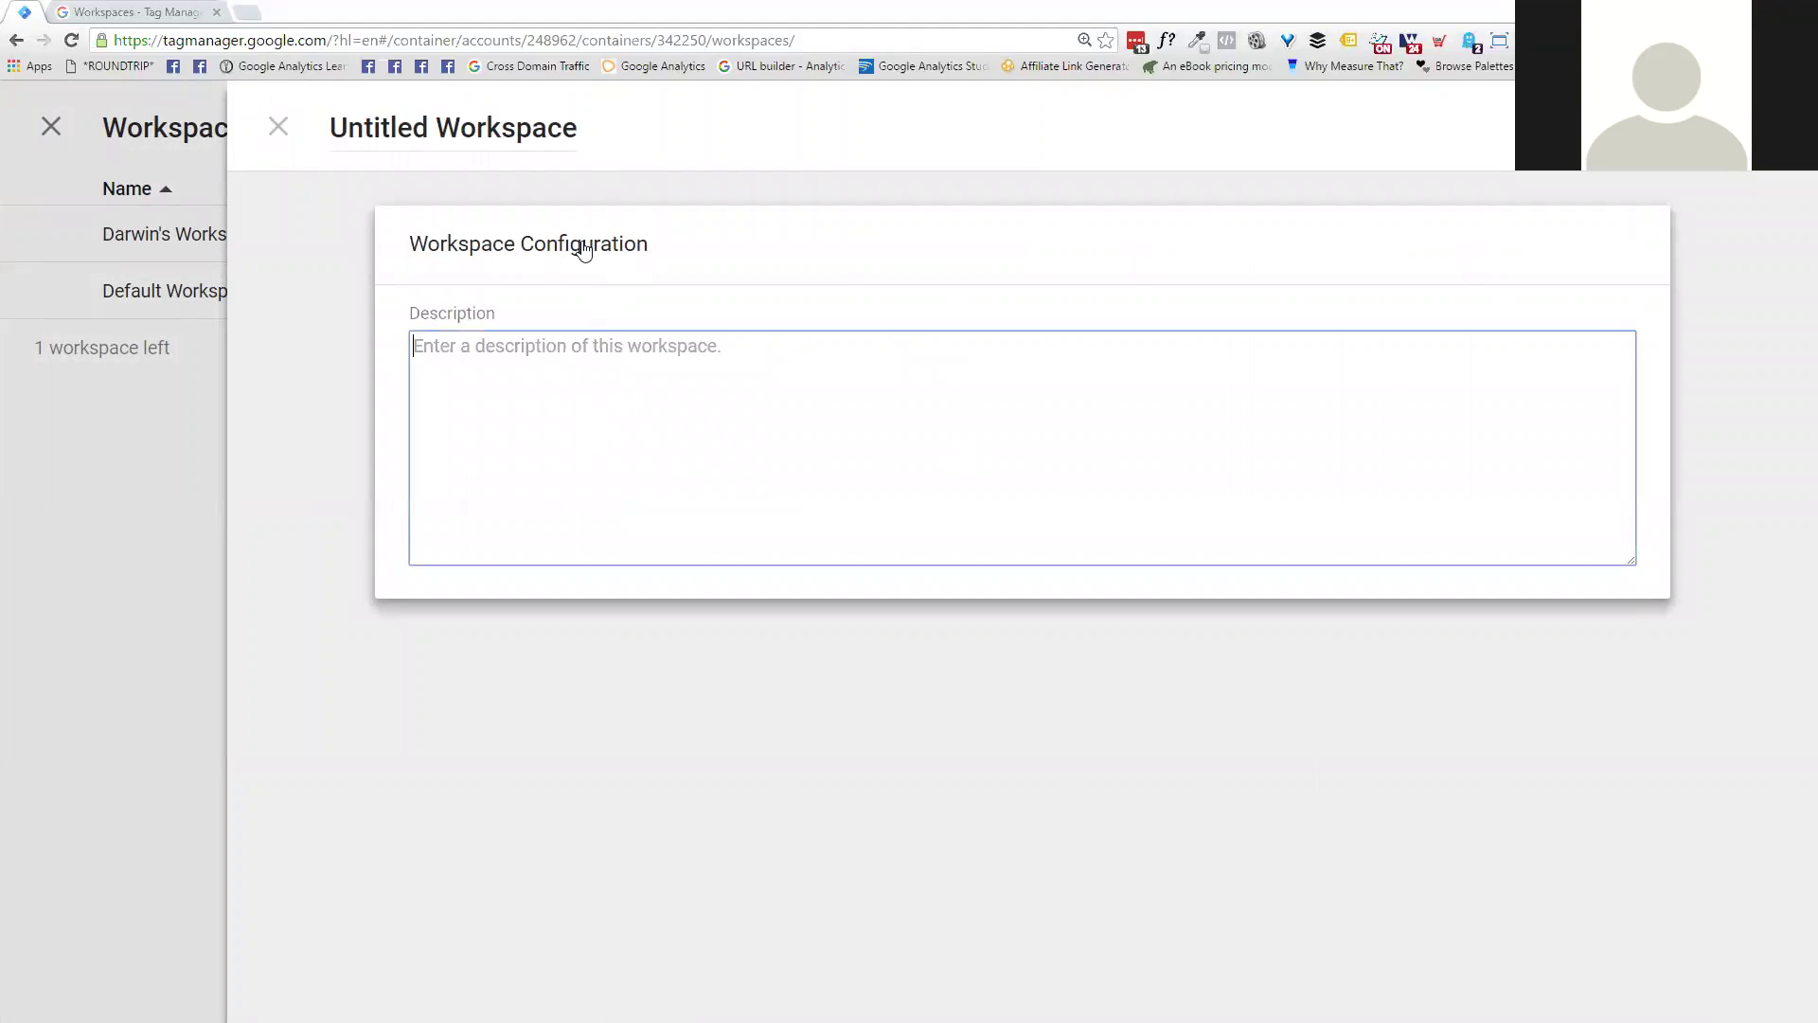
{"action": "type", "text": "Mercer Test 2"}
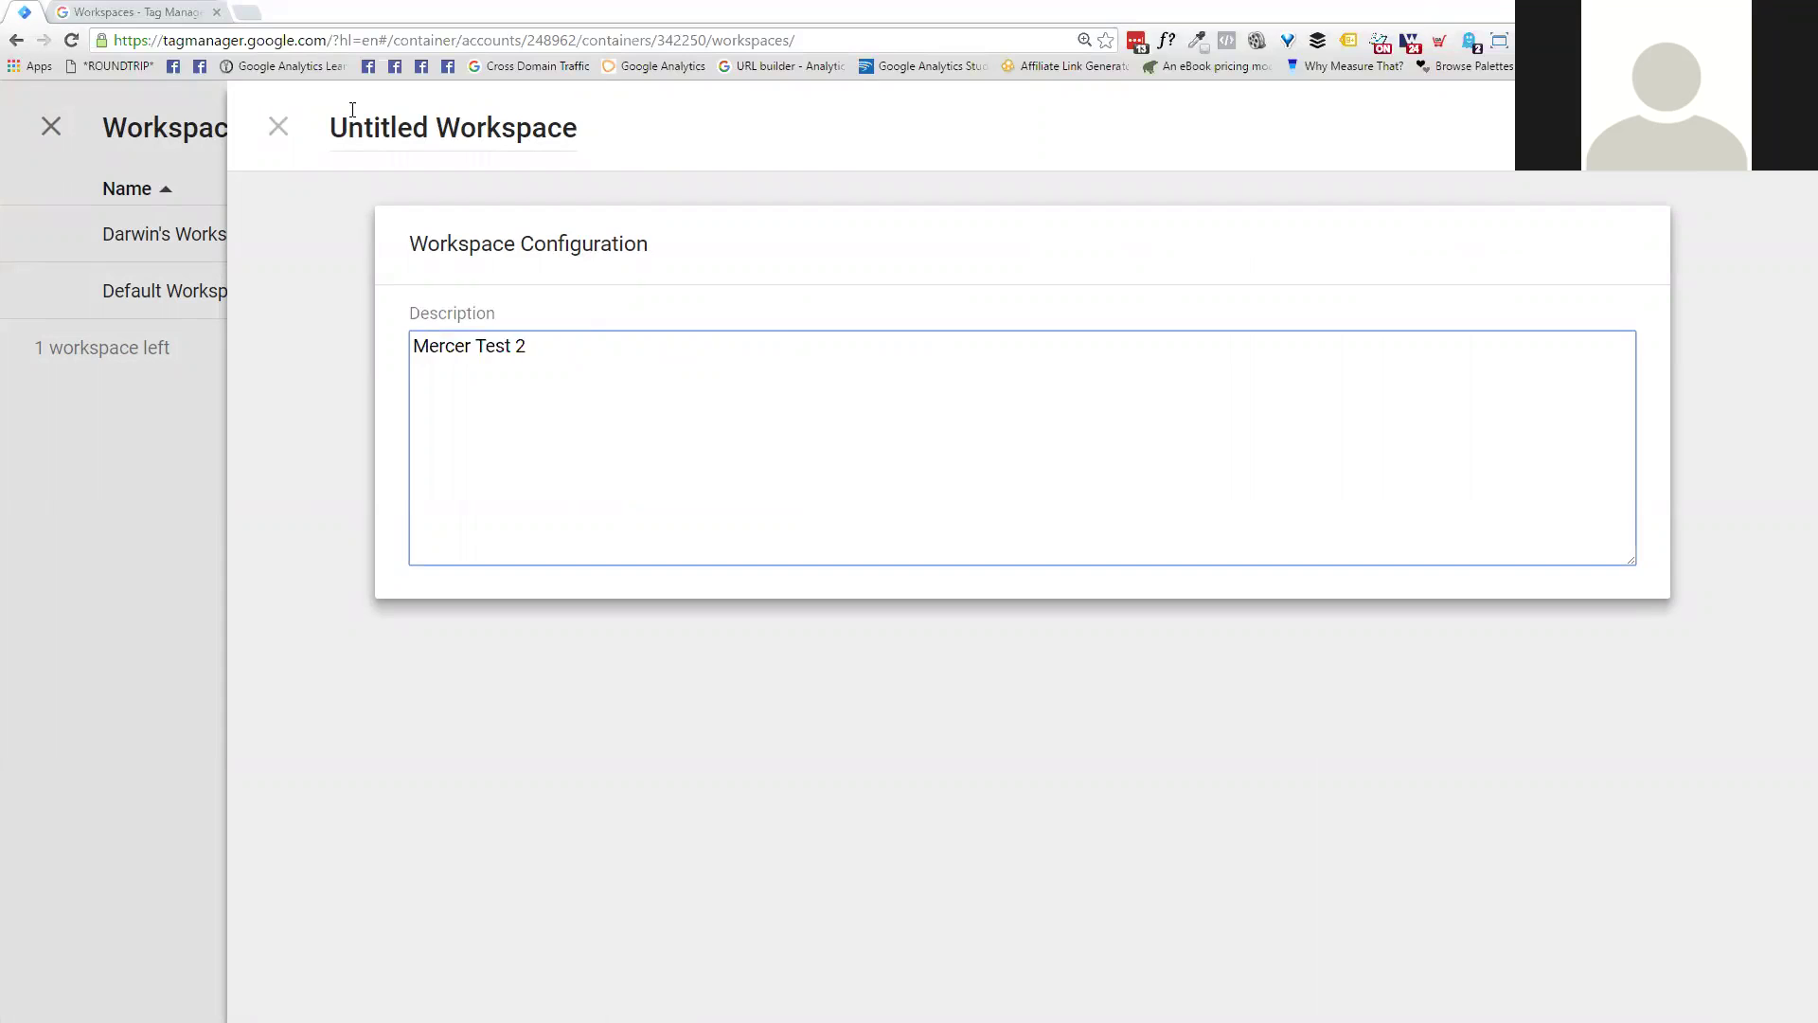
Step: Name the new workspace with the owner's name followed by "Test 2 Workspace" and save it
{"action": "left_click", "coordinate": [438, 128]}
{"action": "double_click", "coordinate": [431, 127]}
{"action": "type", "text": "Merer"}
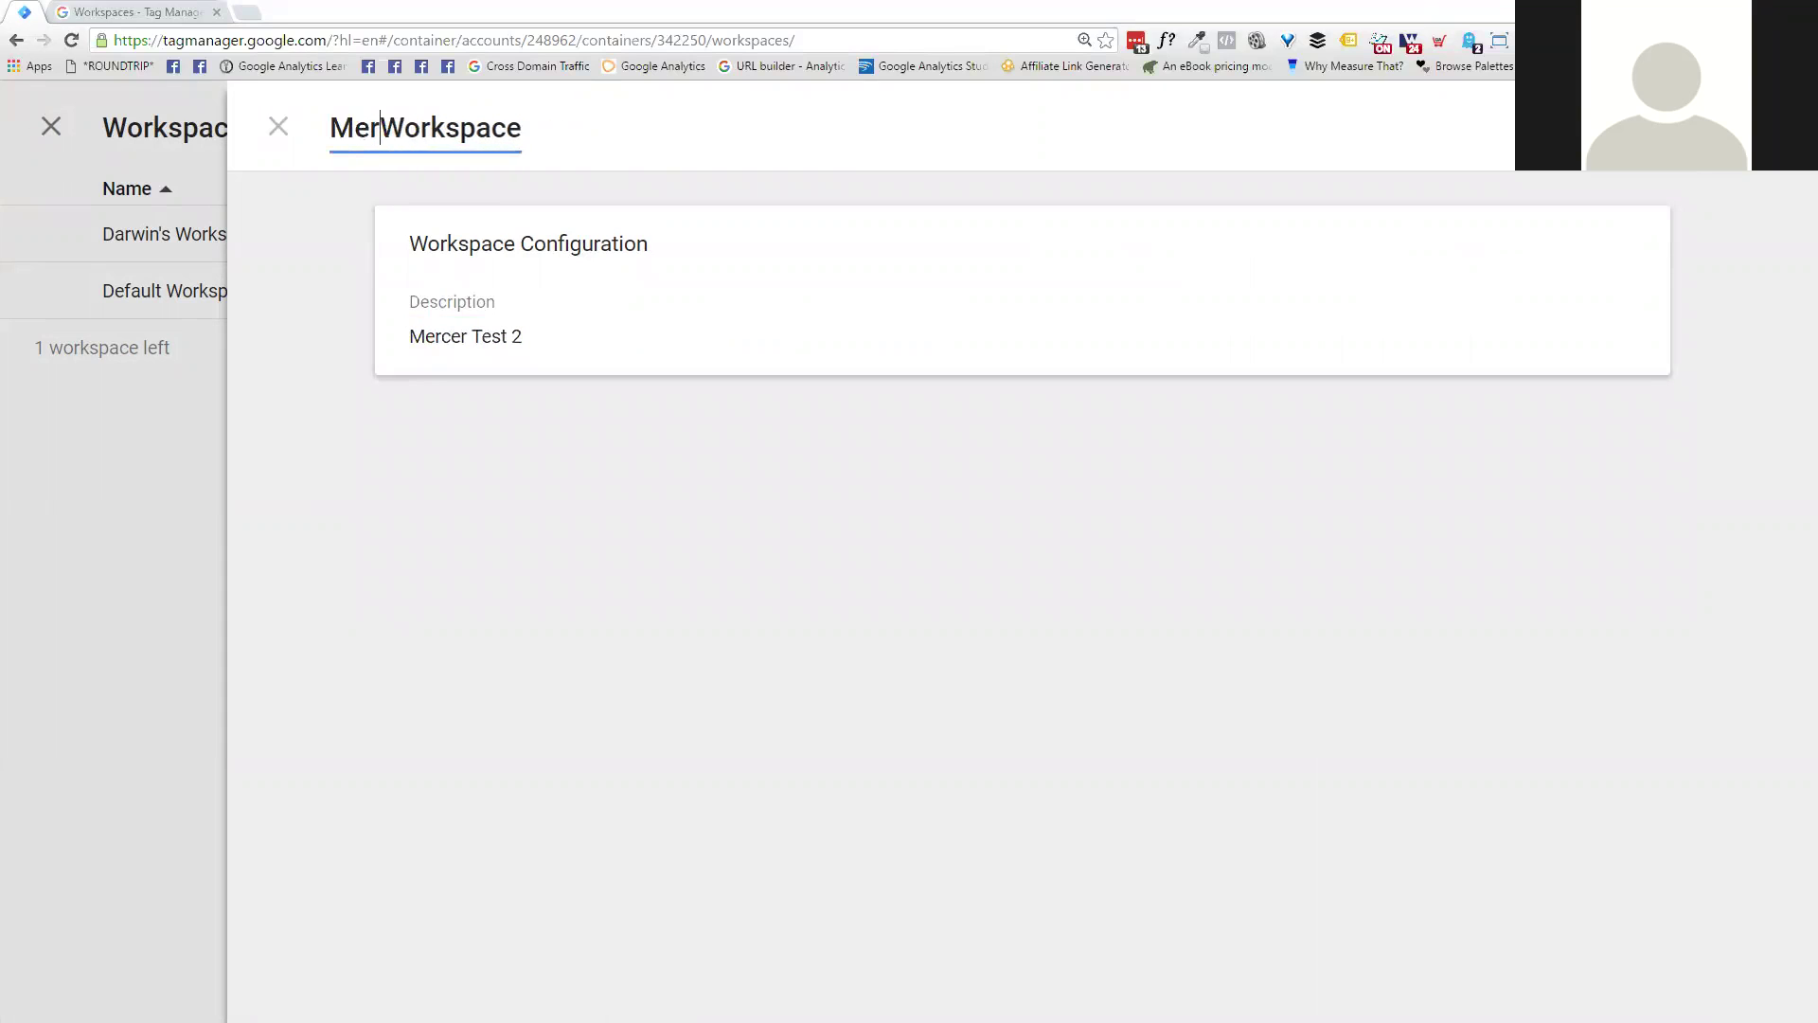
{"action": "key", "text": "BackSpace"}
{"action": "key", "text": "BackSpace"}
{"action": "type", "text": "cer Test "}
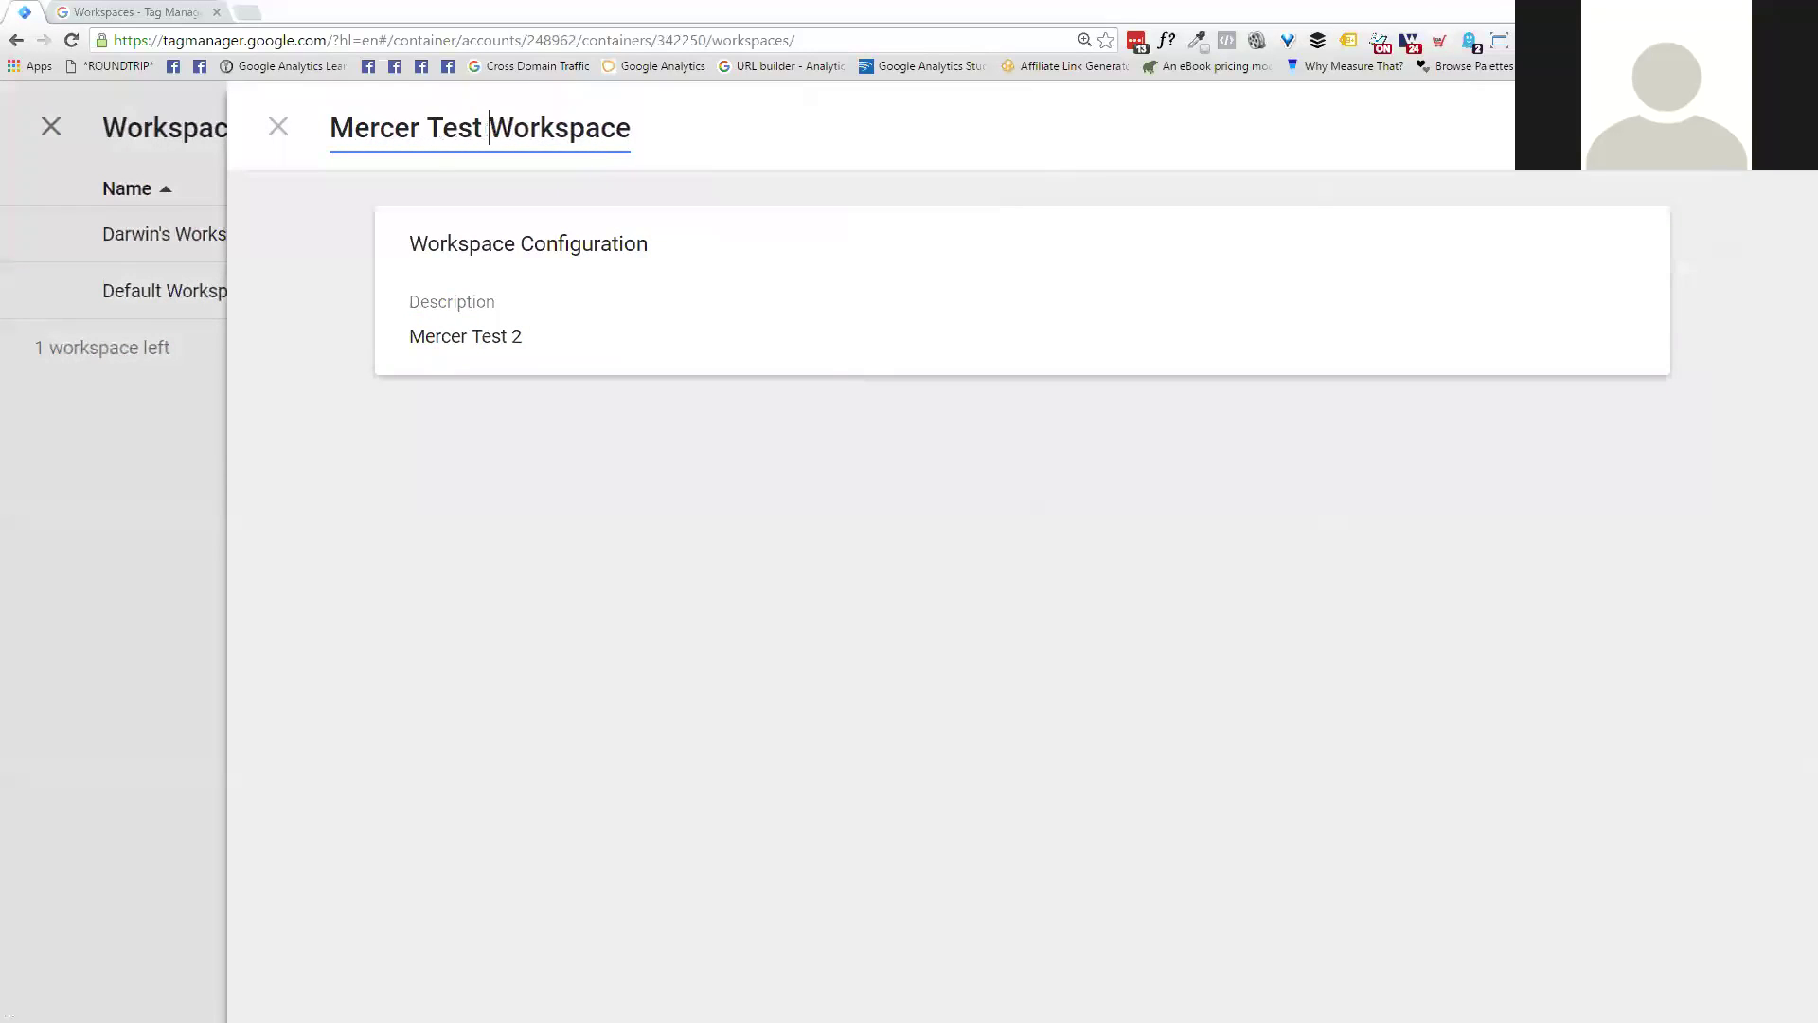
{"action": "type", "text": "2"}
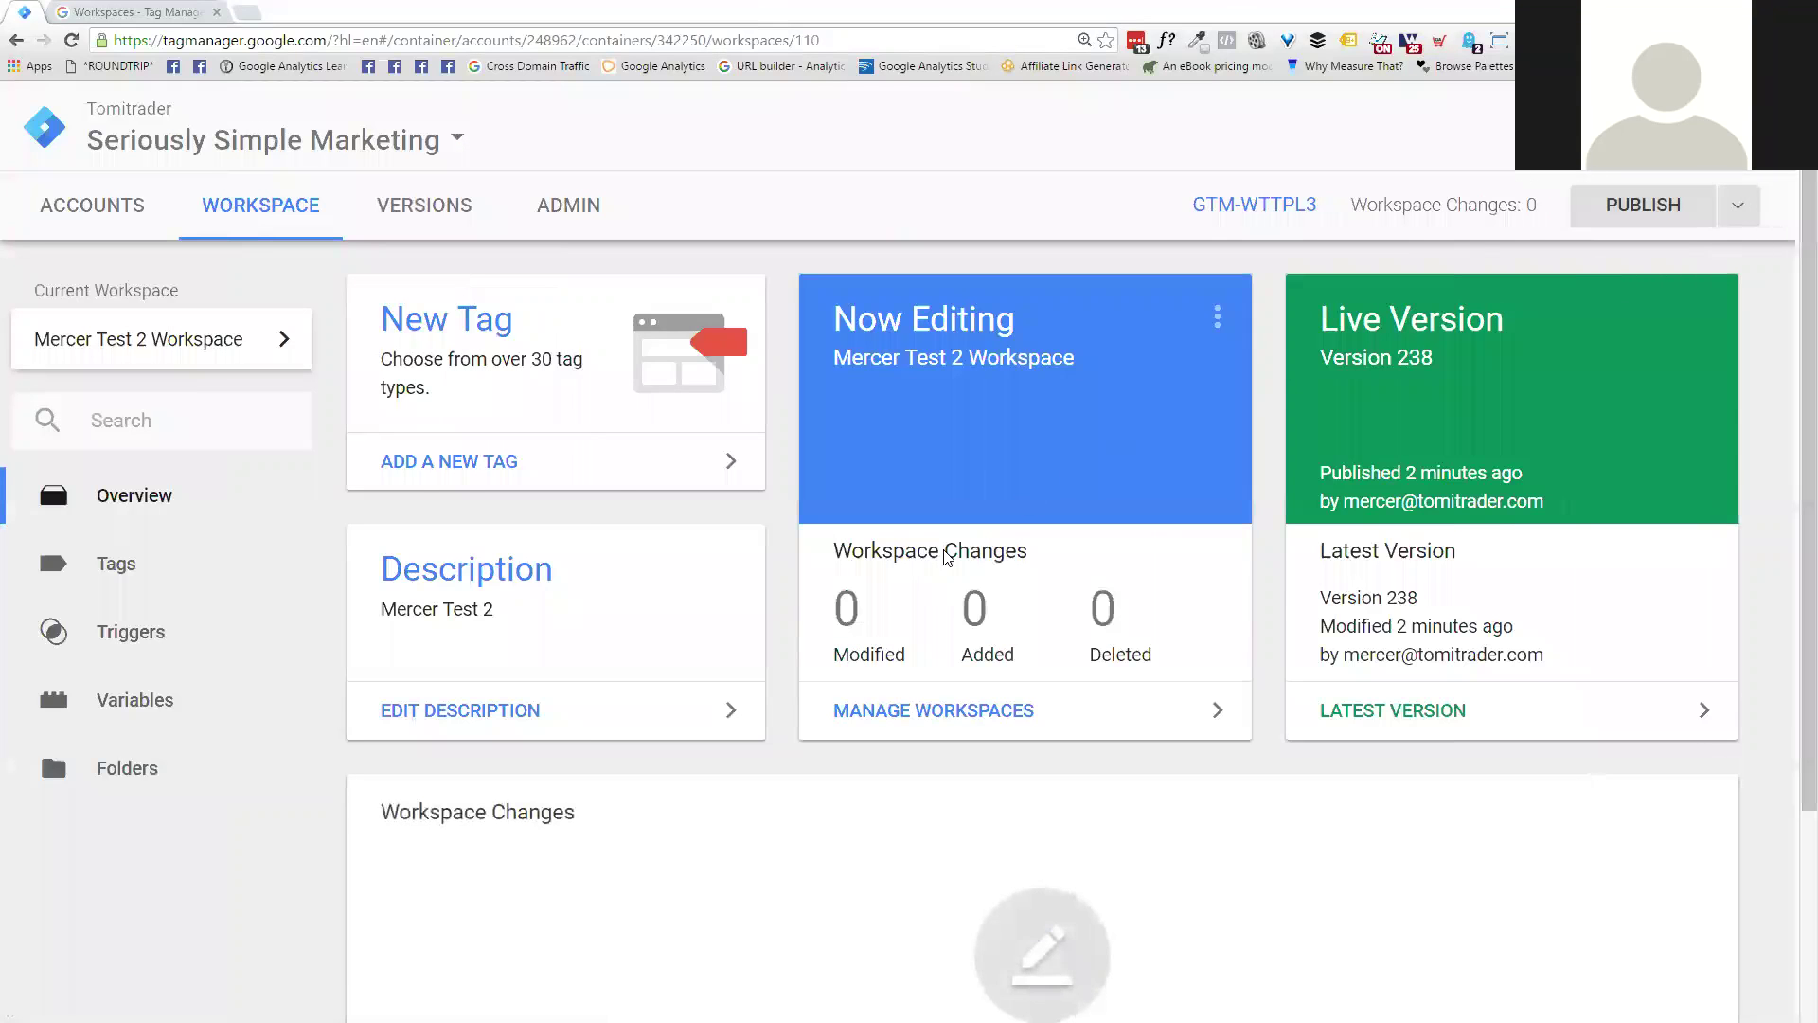
Step: Review the new workspace's overview with its changes and live version, and check the container's workspace list
{"action": "scroll", "coordinate": [1411, 445], "scroll_direction": "down", "scroll_amount": 1}
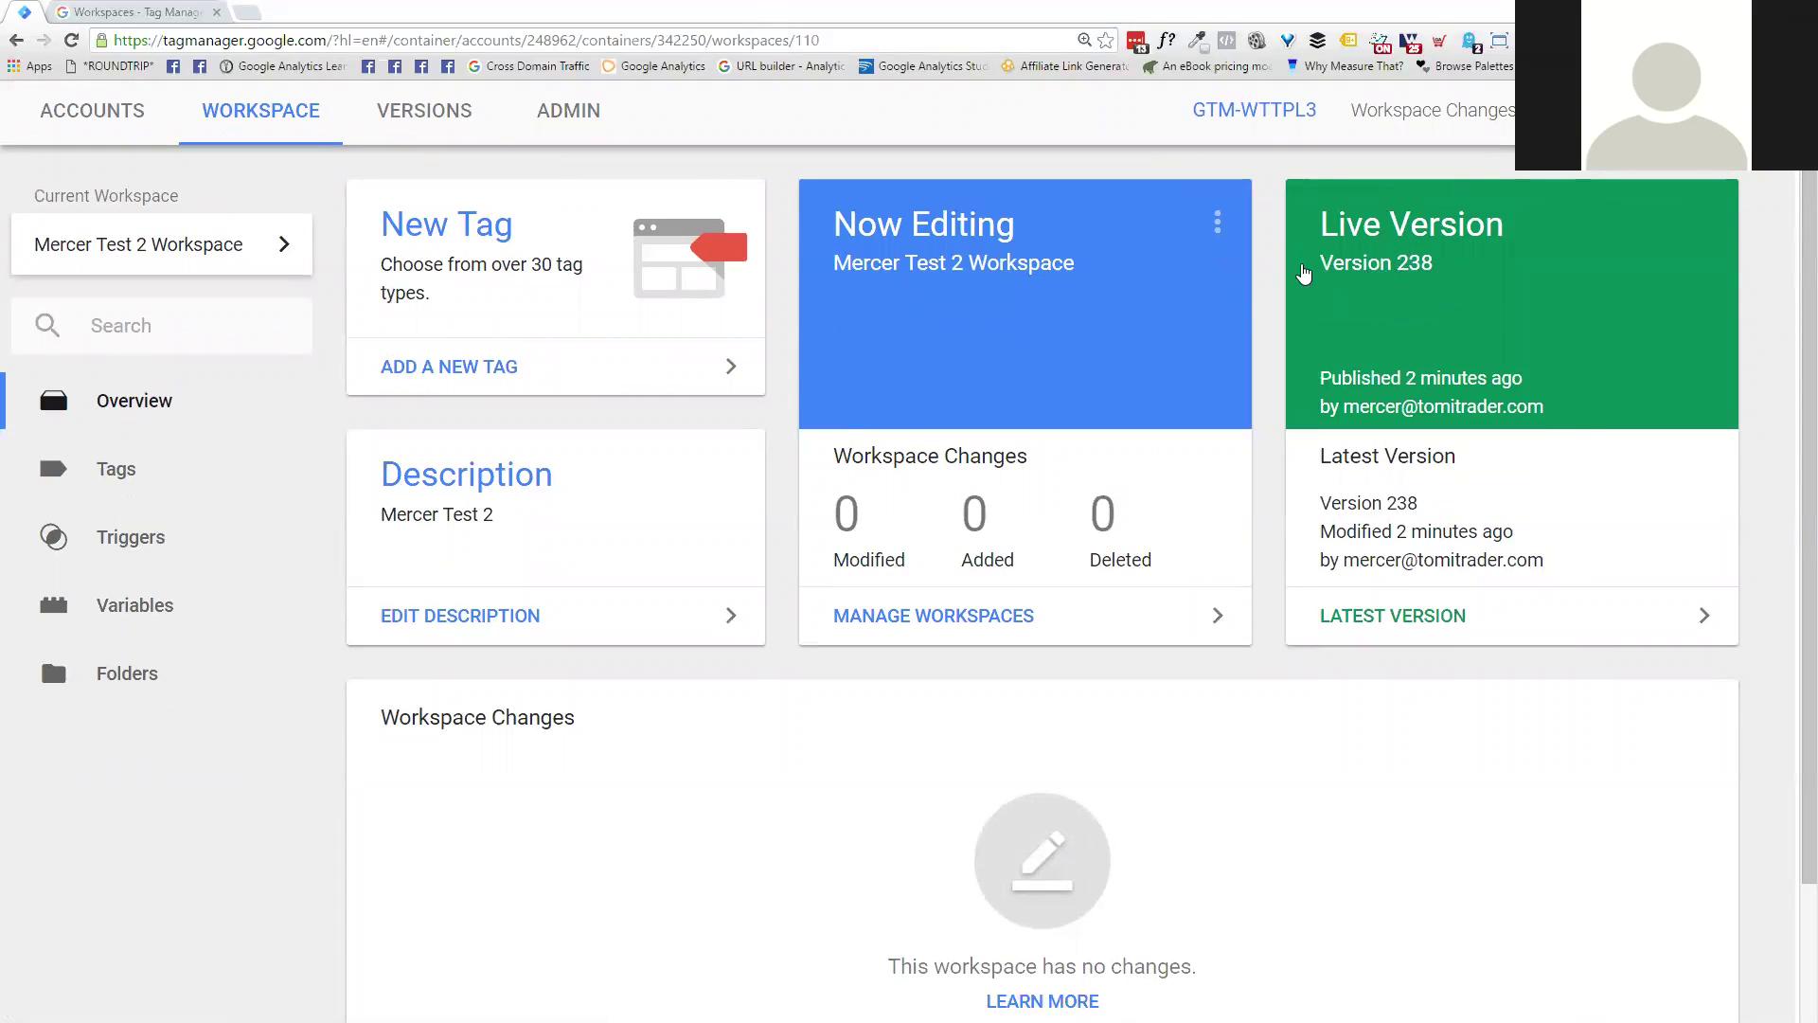
{"action": "scroll", "coordinate": [1302, 275], "scroll_direction": "down", "scroll_amount": 2}
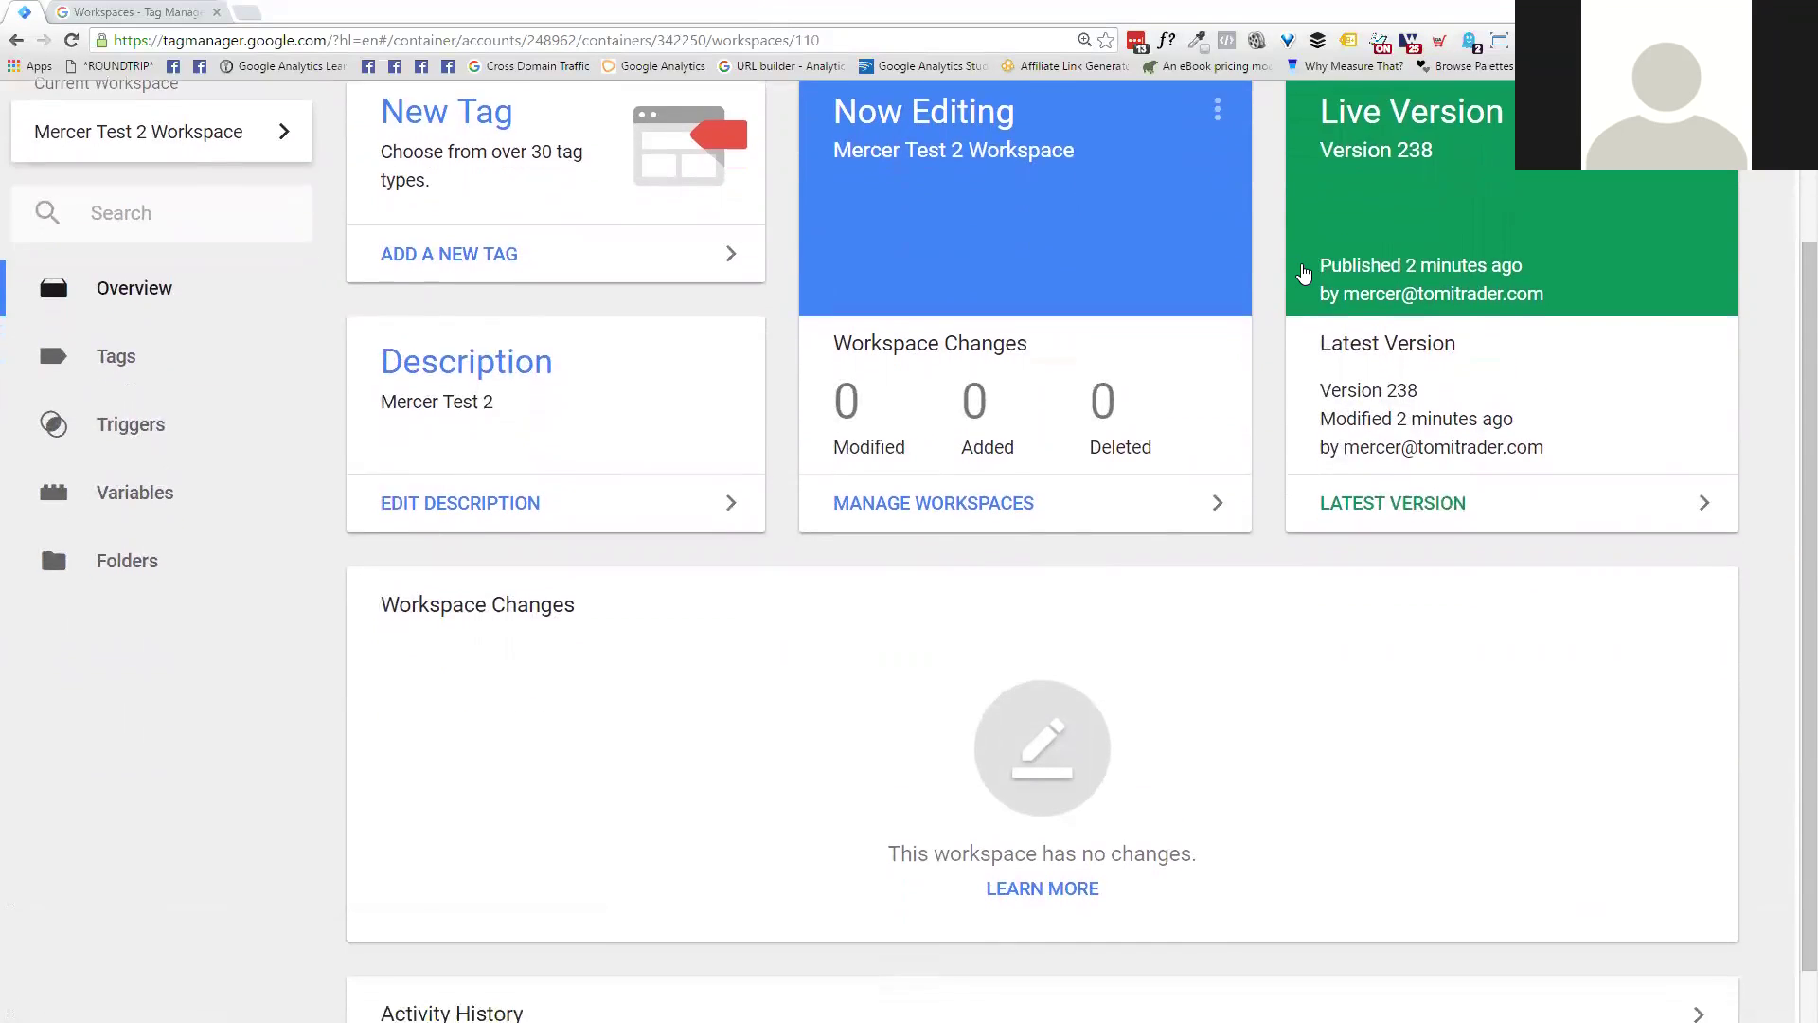
{"action": "scroll", "coordinate": [1218, 289], "scroll_direction": "up", "scroll_amount": 3}
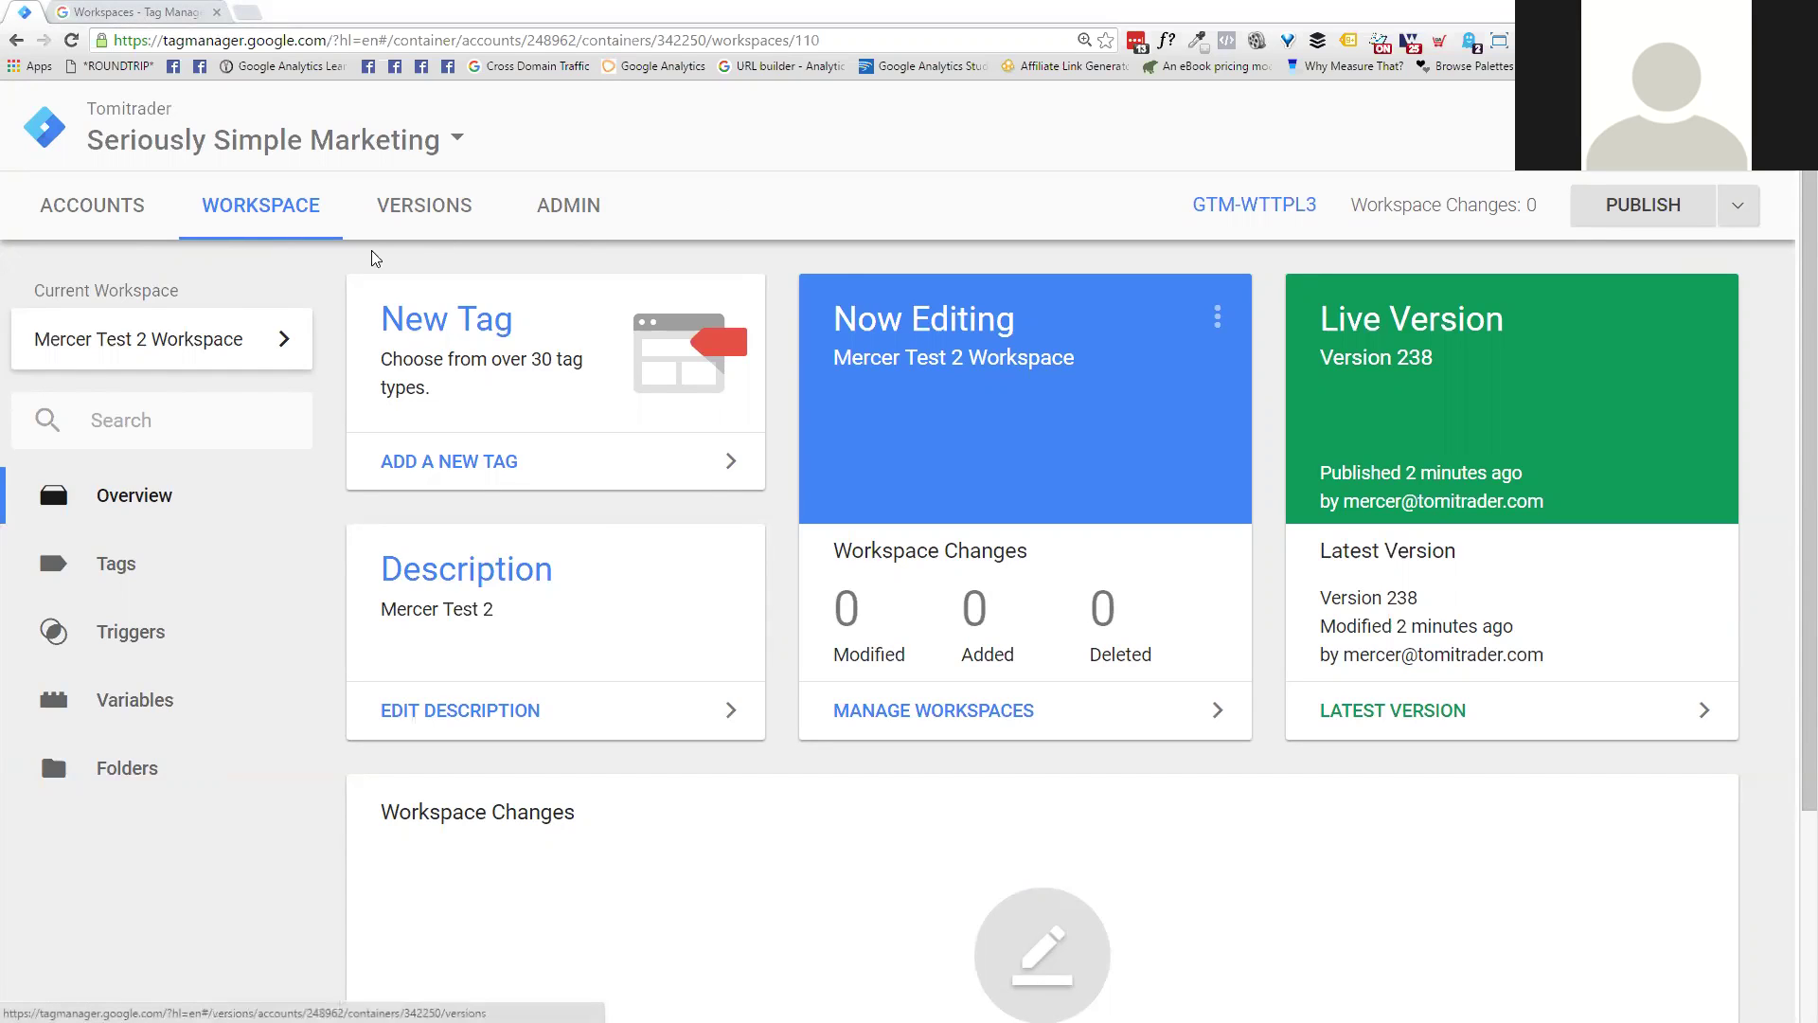
{"action": "left_click", "coordinate": [214, 345]}
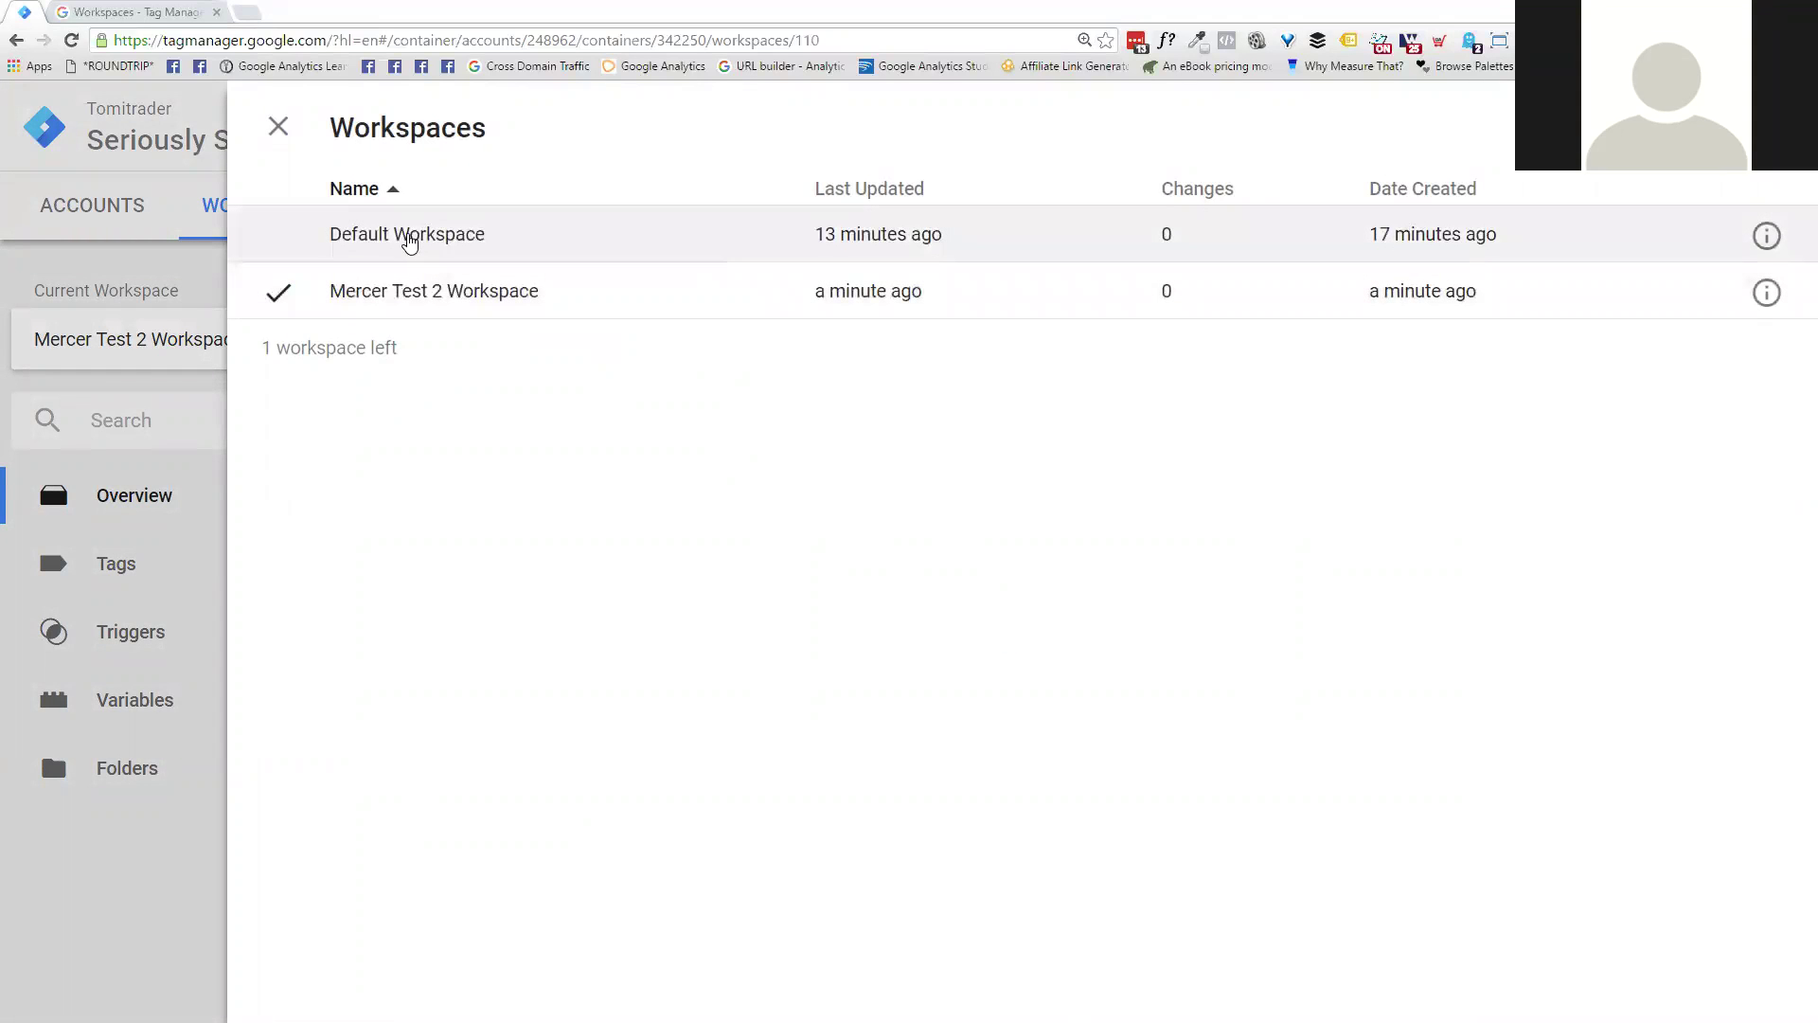
{"action": "left_click", "coordinate": [280, 130]}
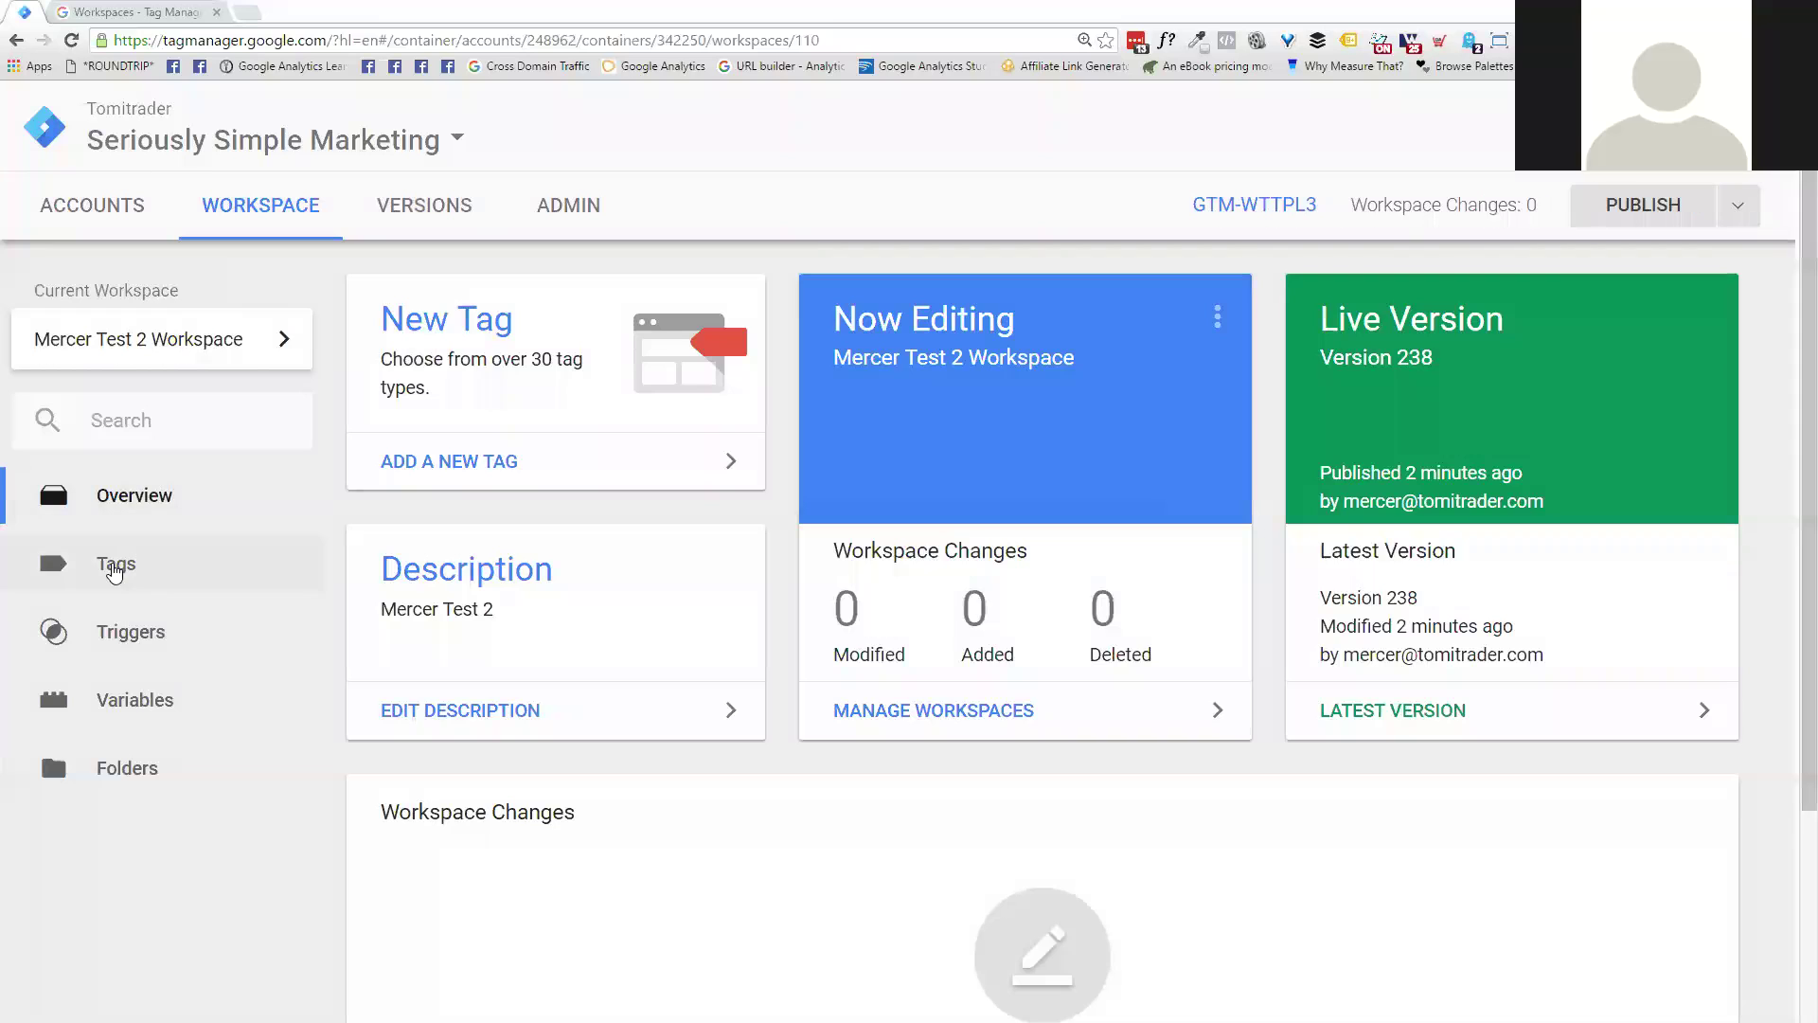
Step: Sort the new workspace's tags by most recently edited, examine the two test tags, and check the workspace list again
{"action": "left_click", "coordinate": [115, 568]}
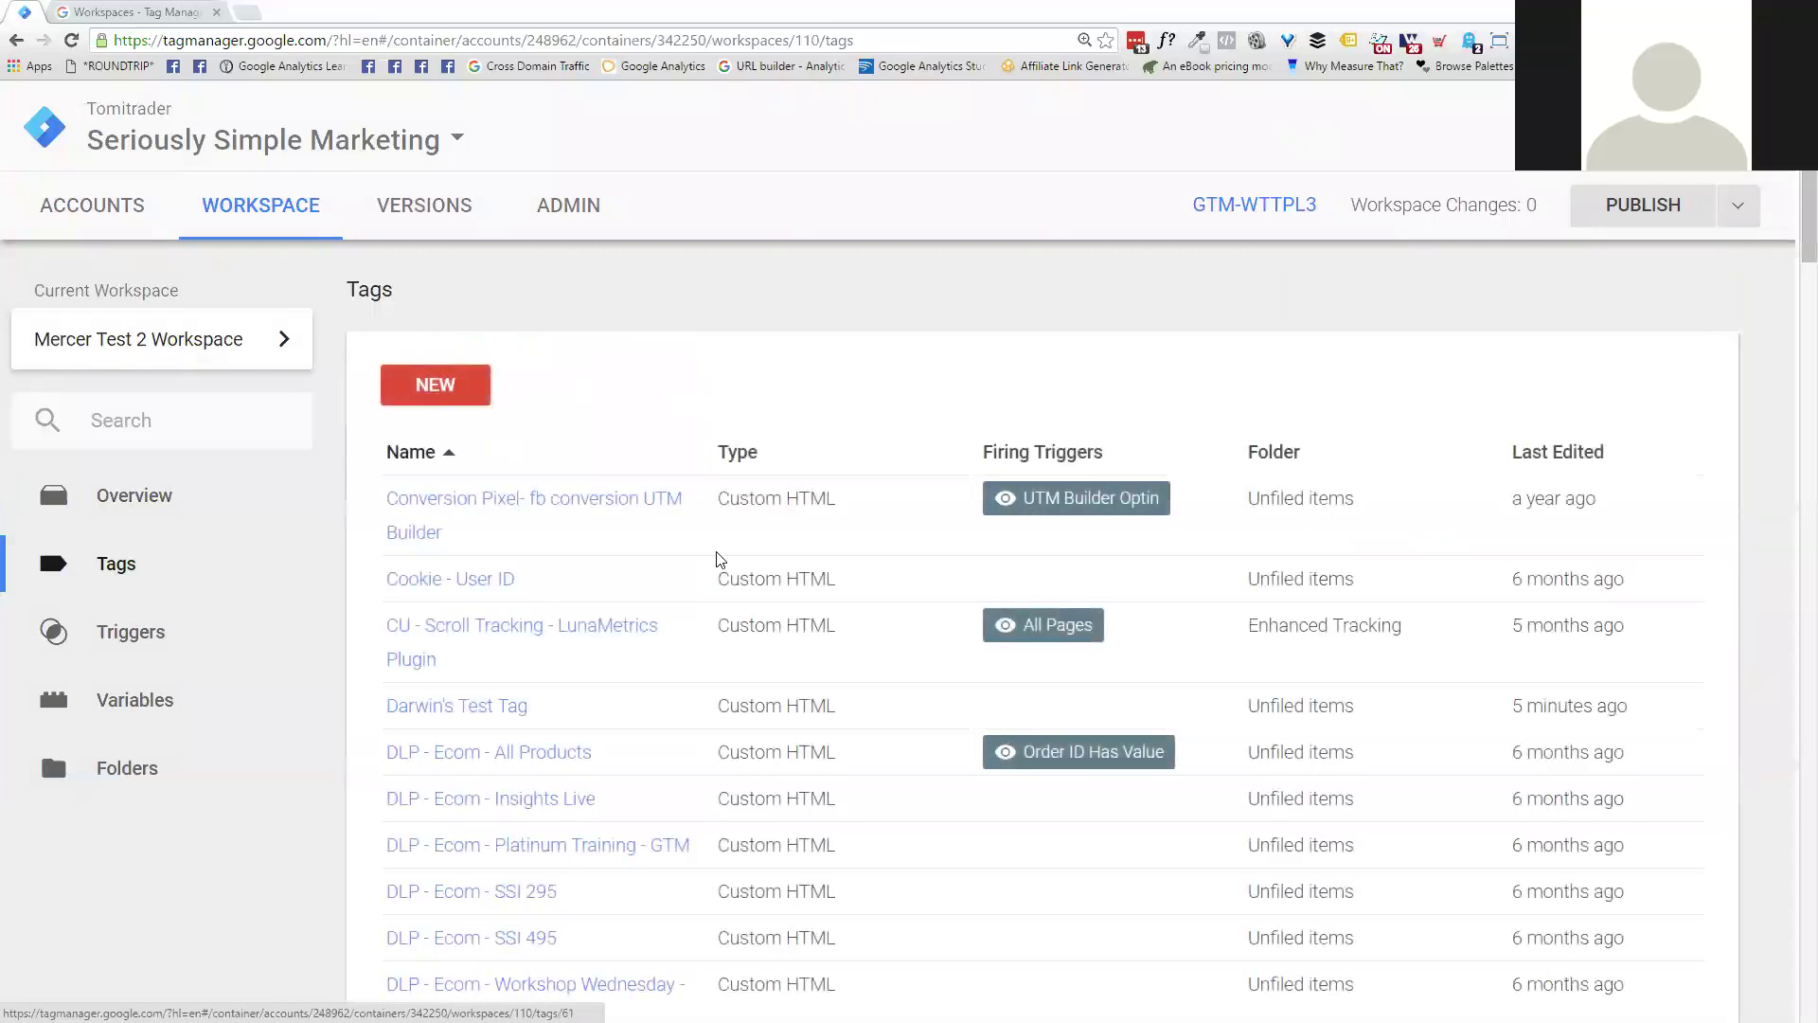
{"action": "left_click", "coordinate": [1572, 454]}
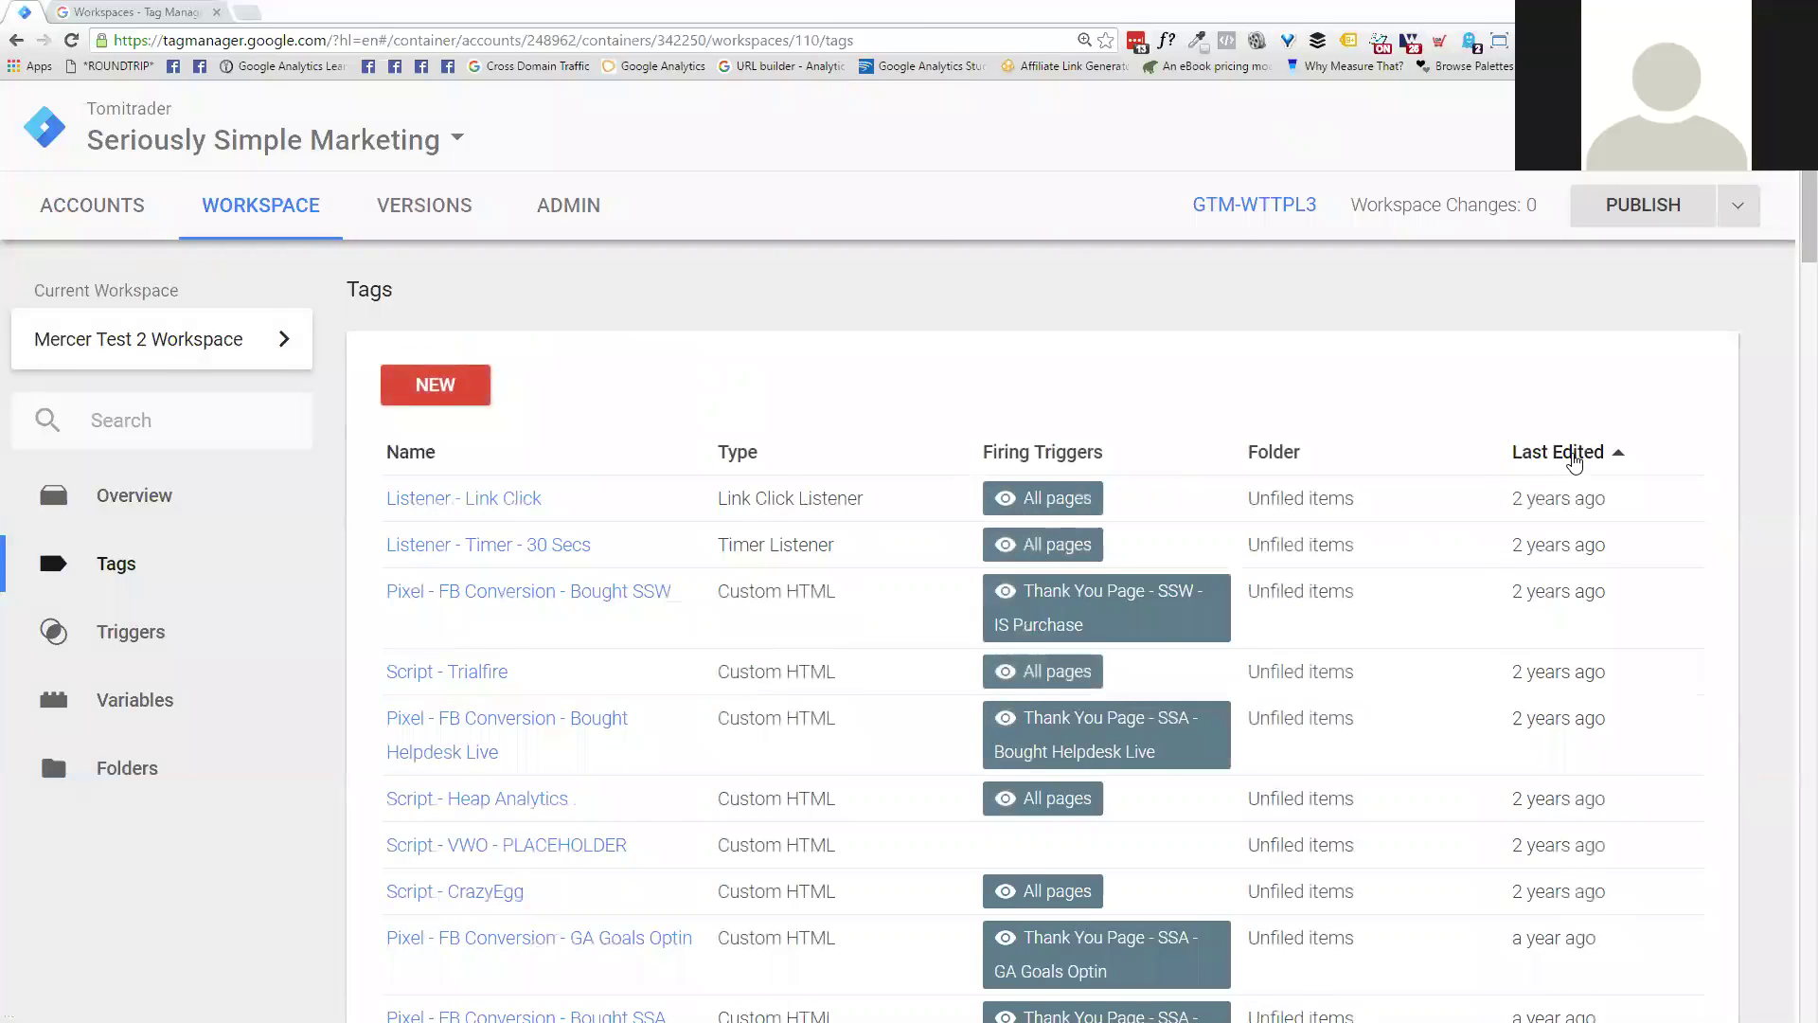
{"action": "left_click", "coordinate": [1572, 452]}
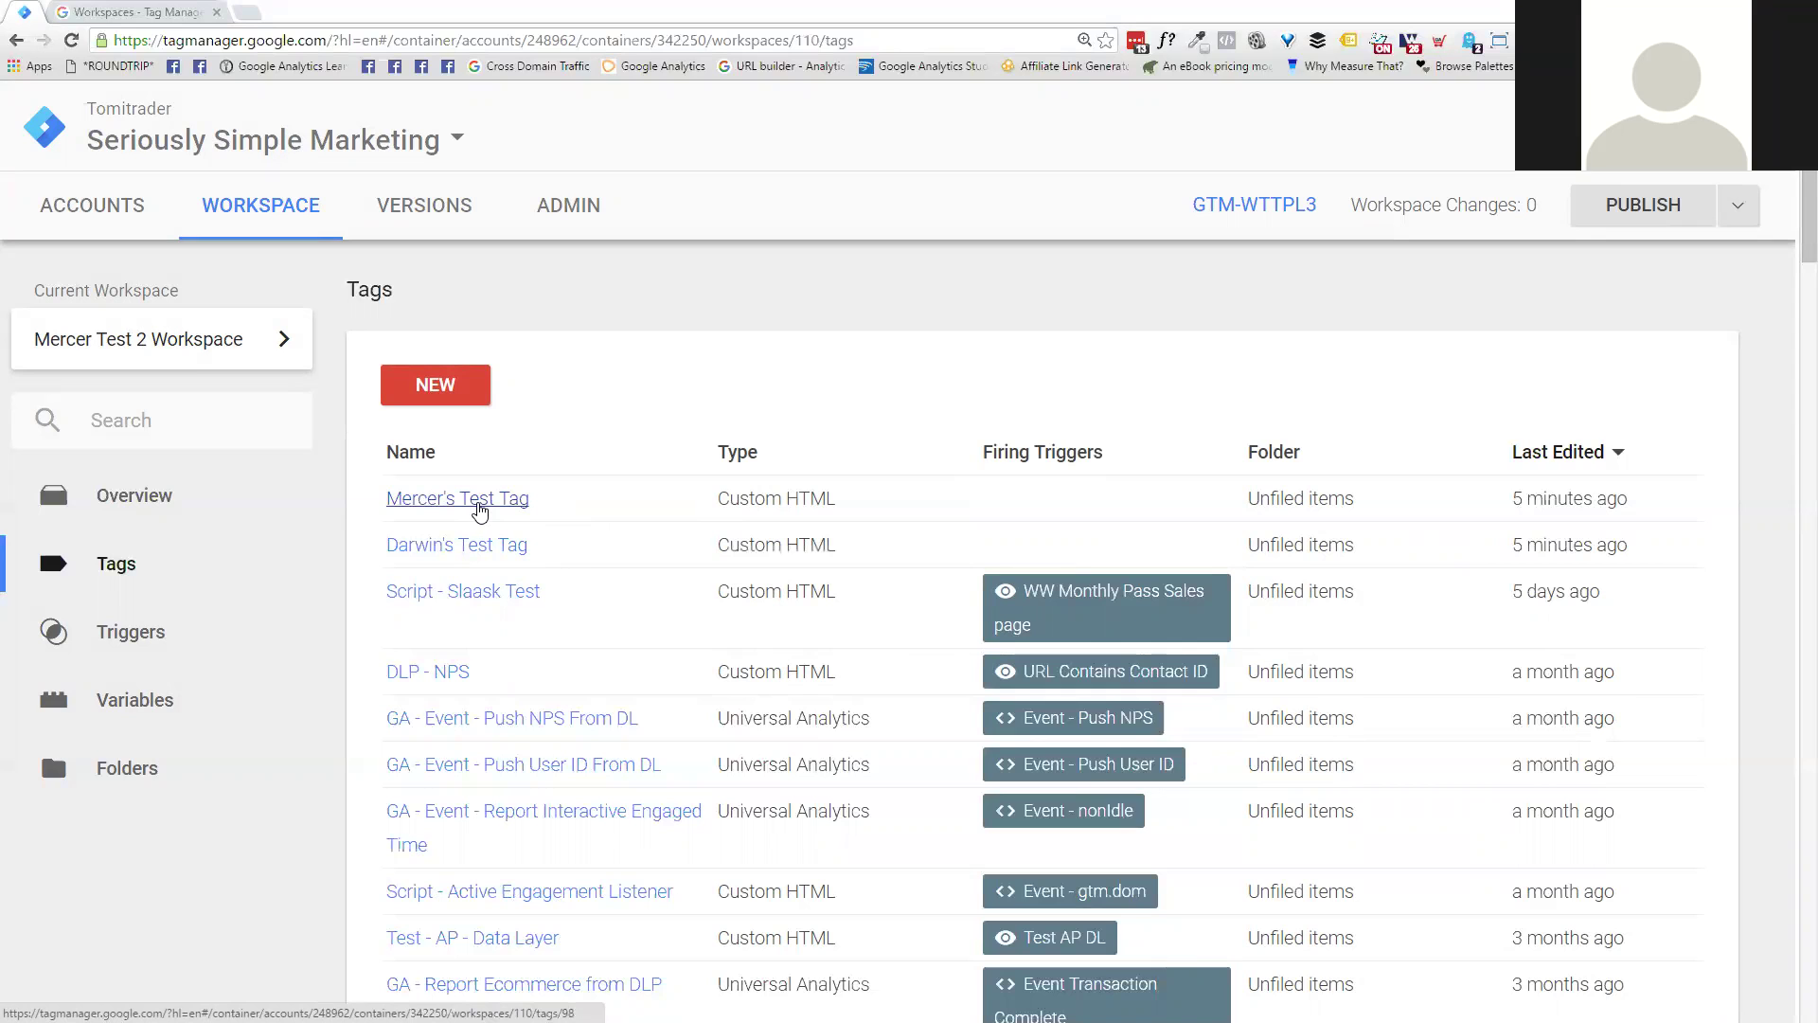
{"action": "left_click", "coordinate": [232, 354]}
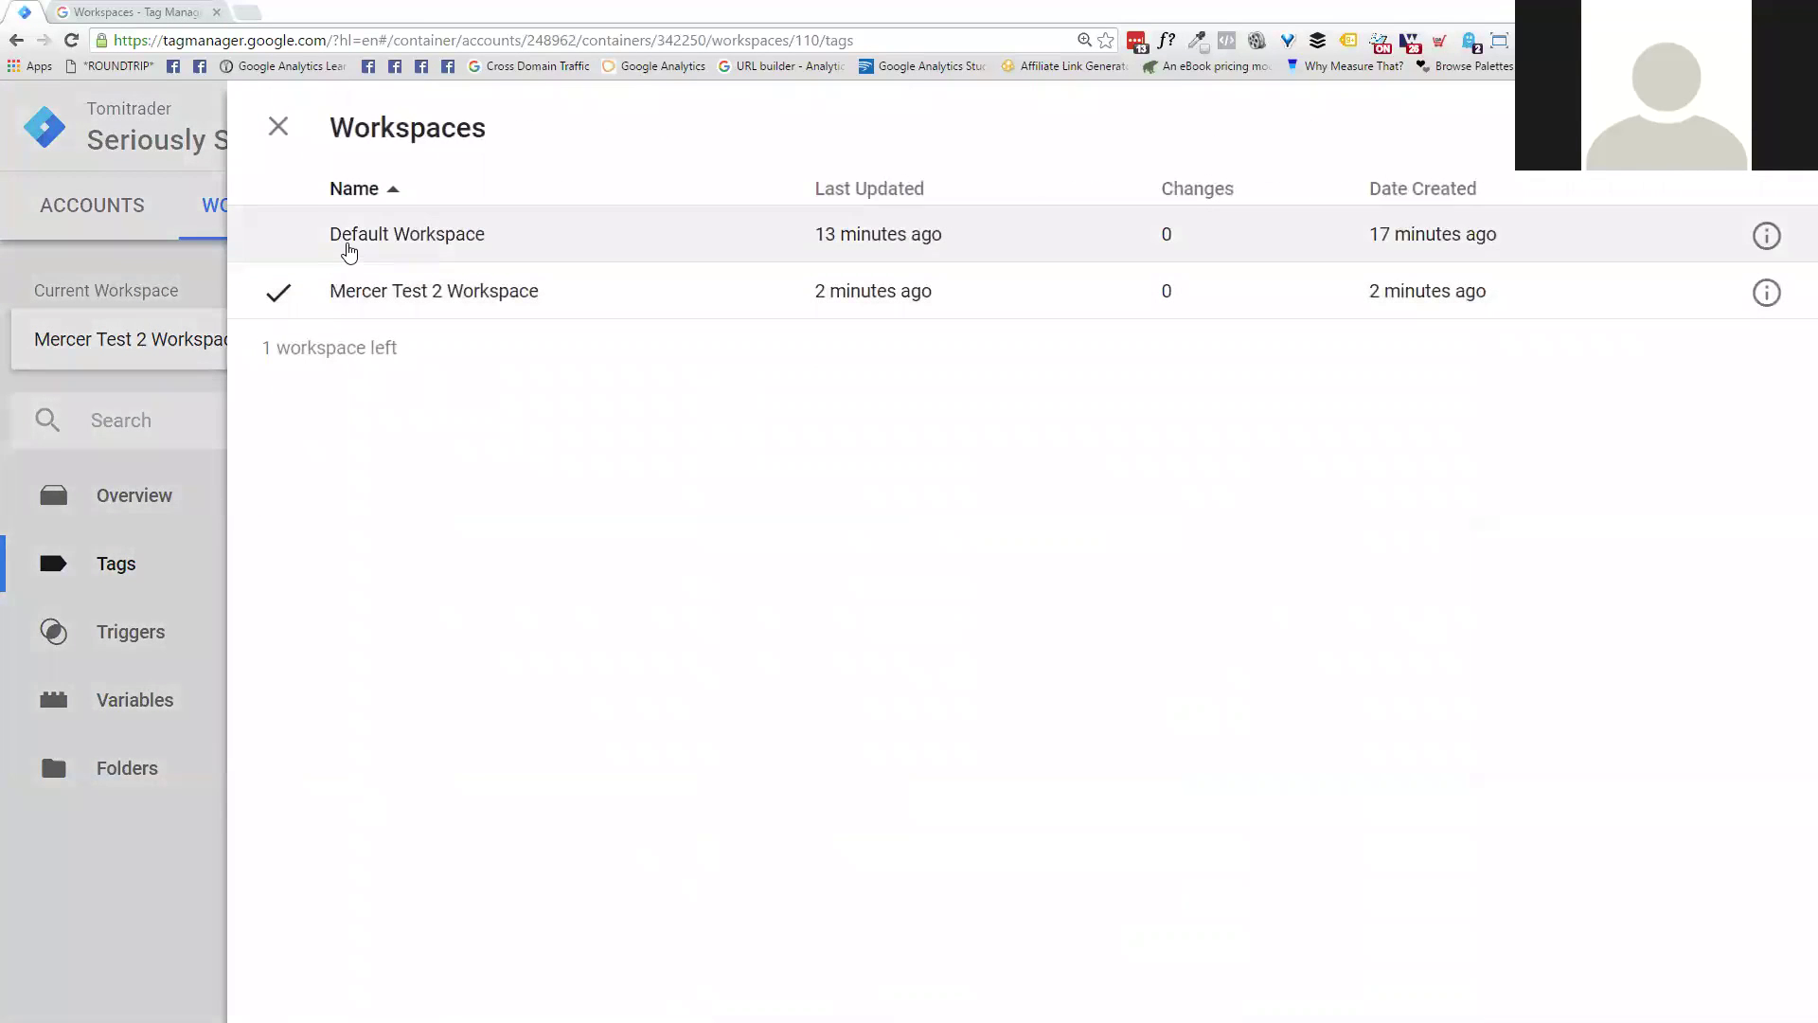
{"action": "left_click", "coordinate": [279, 128]}
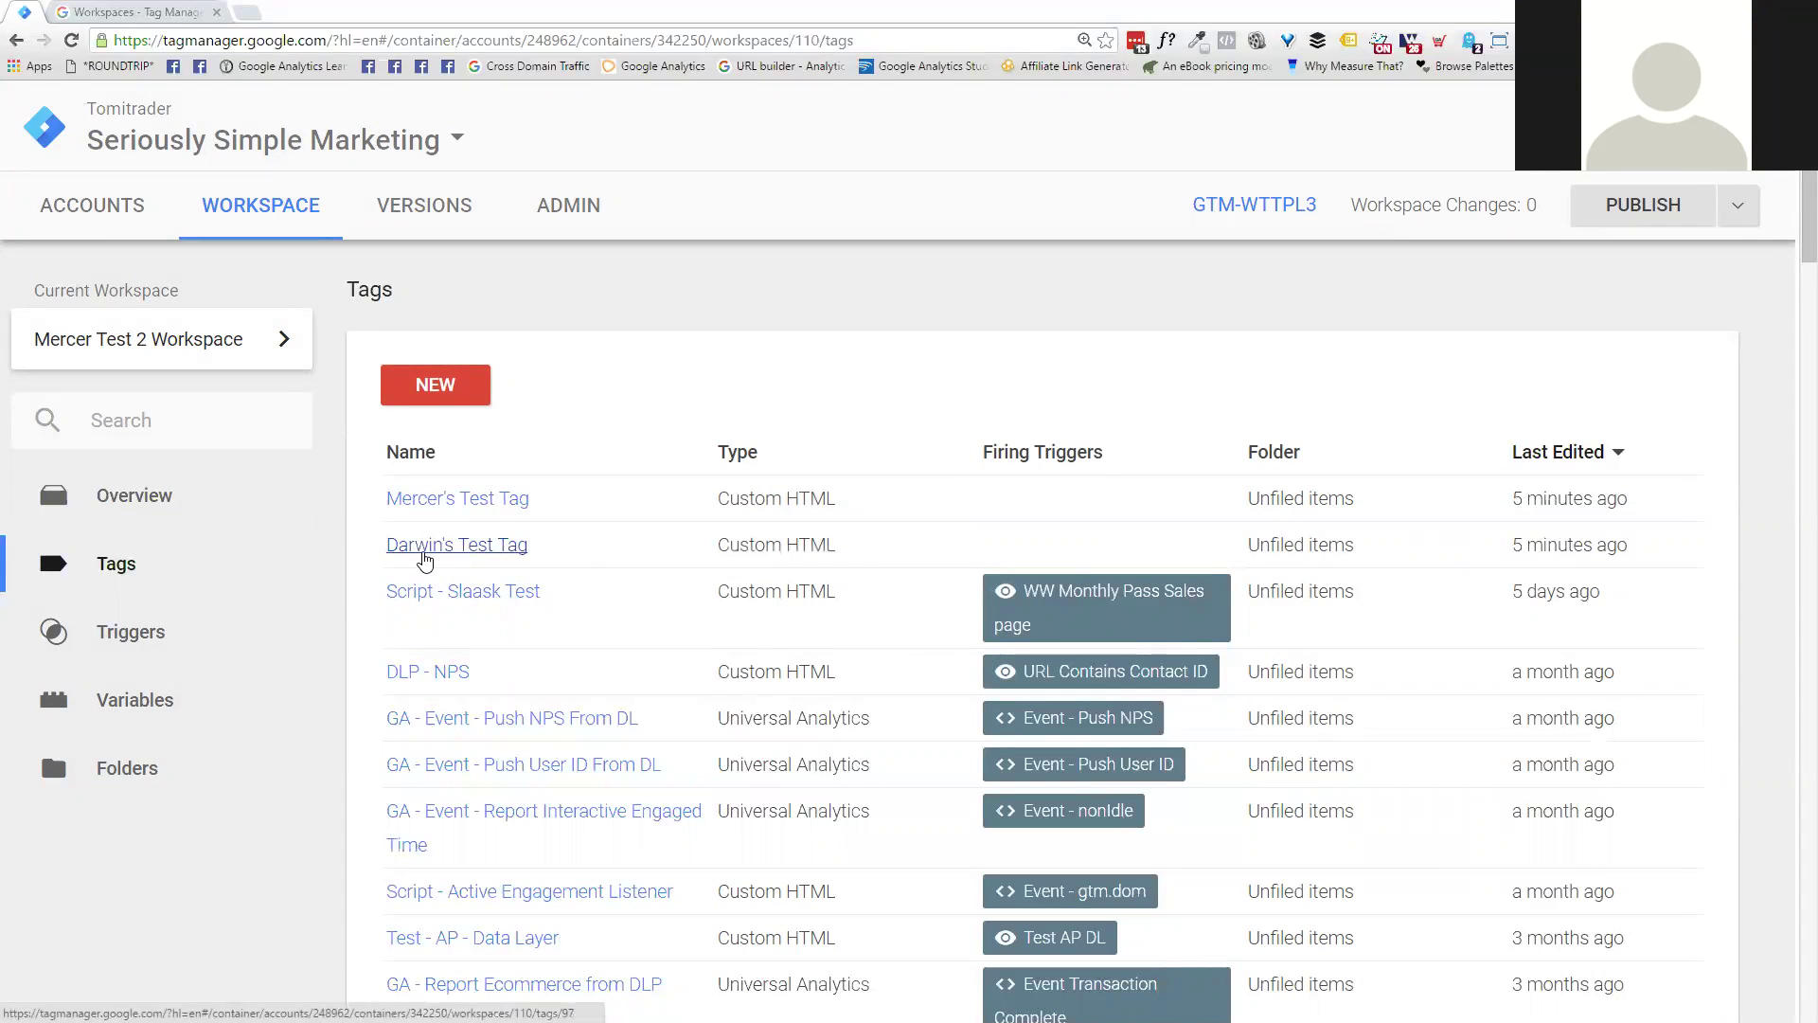
Step: Check the live version in the workspace overview, and sort the workspace's tags by most recently edited
{"action": "left_click", "coordinate": [180, 498]}
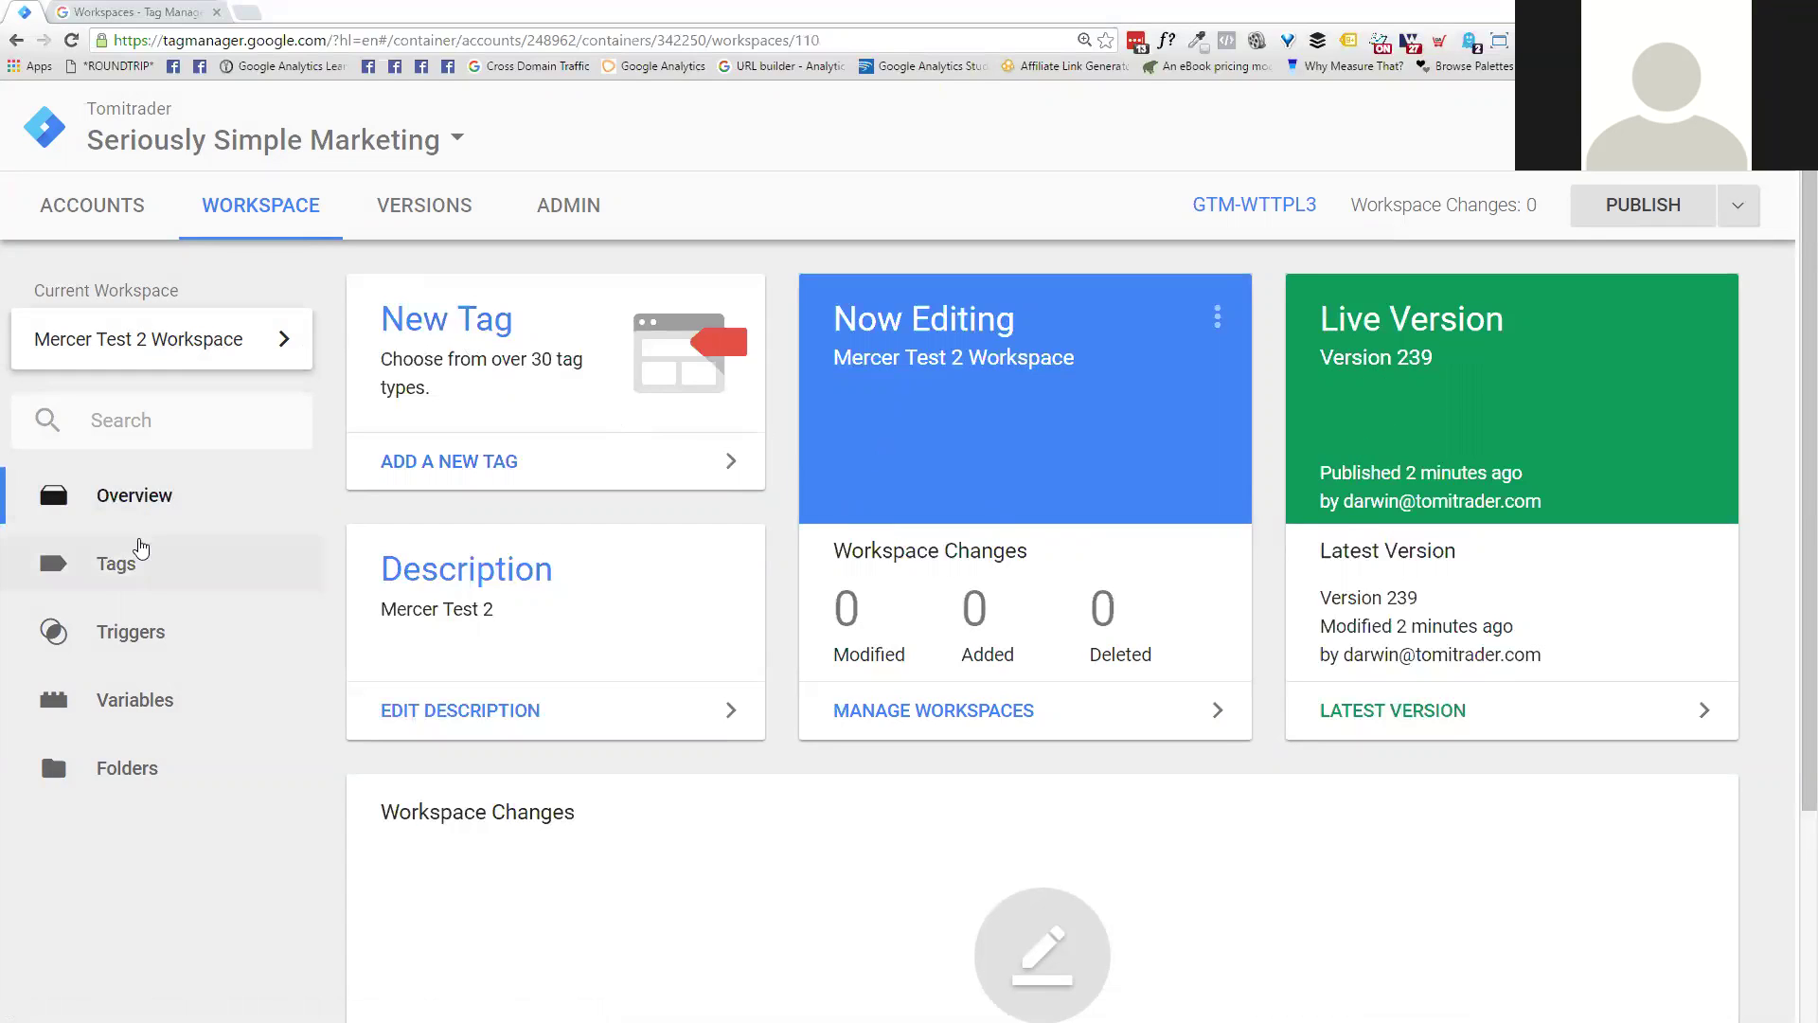
{"action": "left_click", "coordinate": [116, 571]}
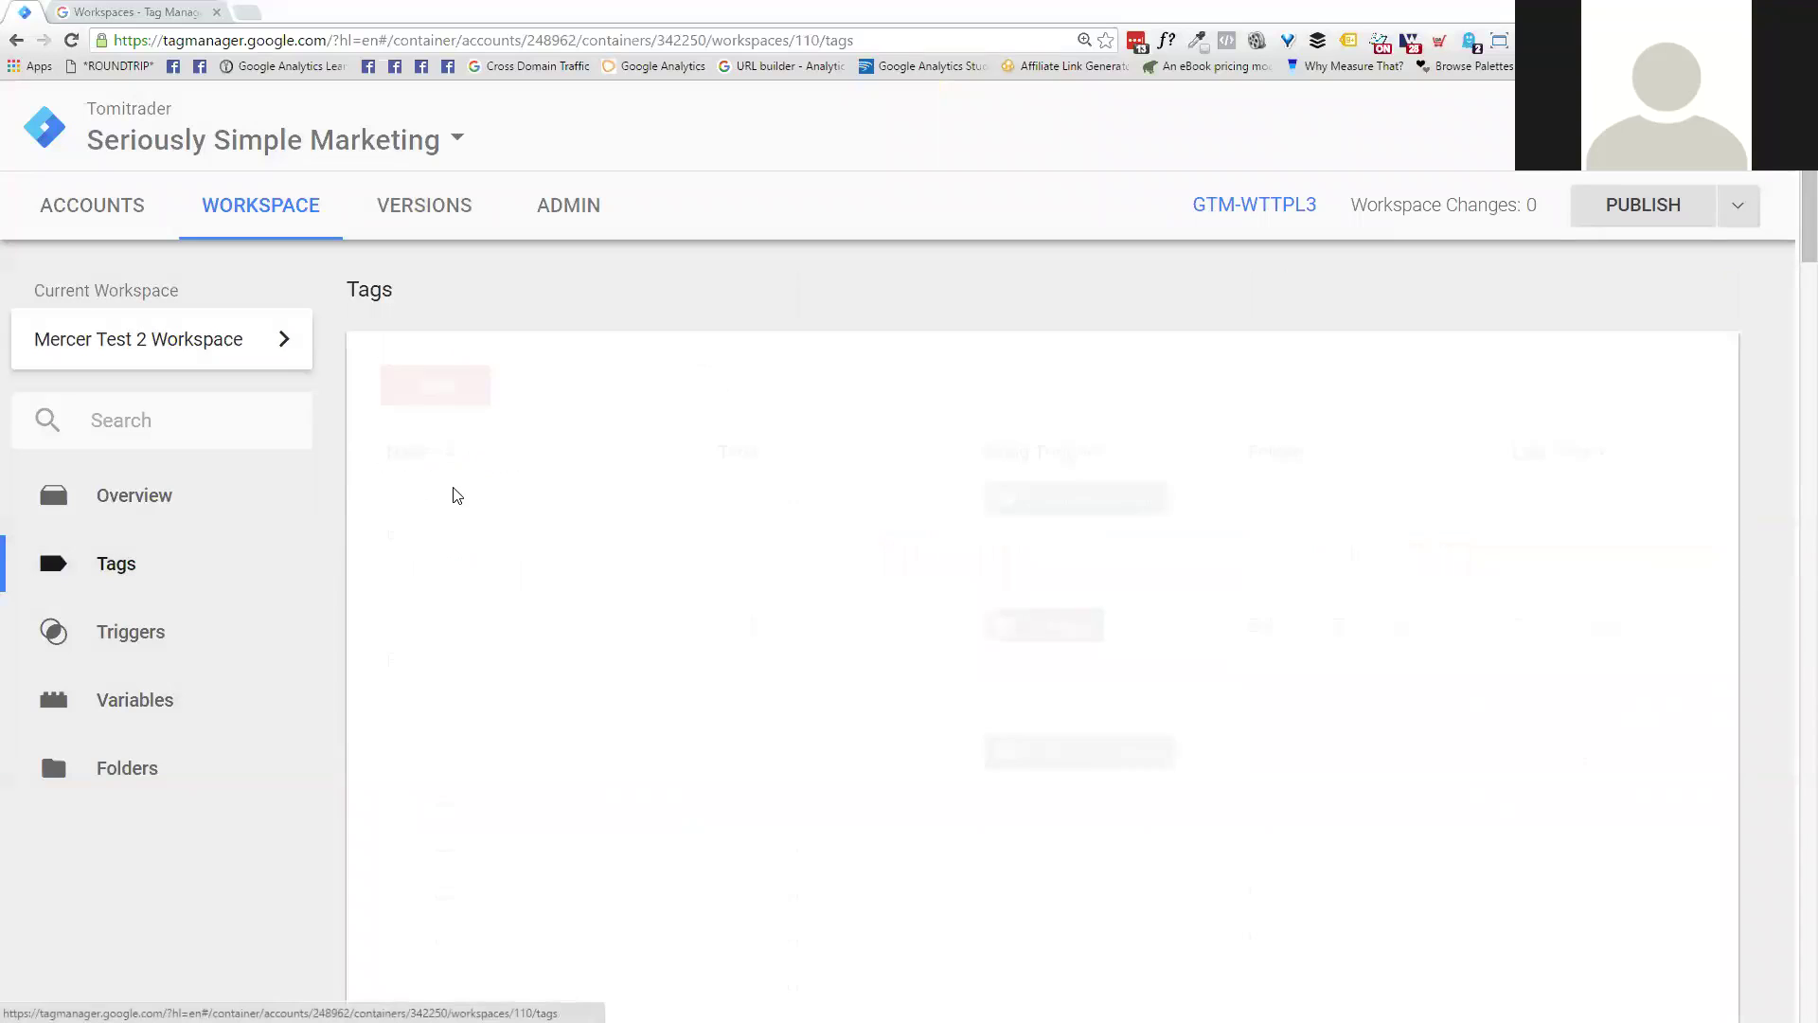
{"action": "left_click", "coordinate": [1588, 458]}
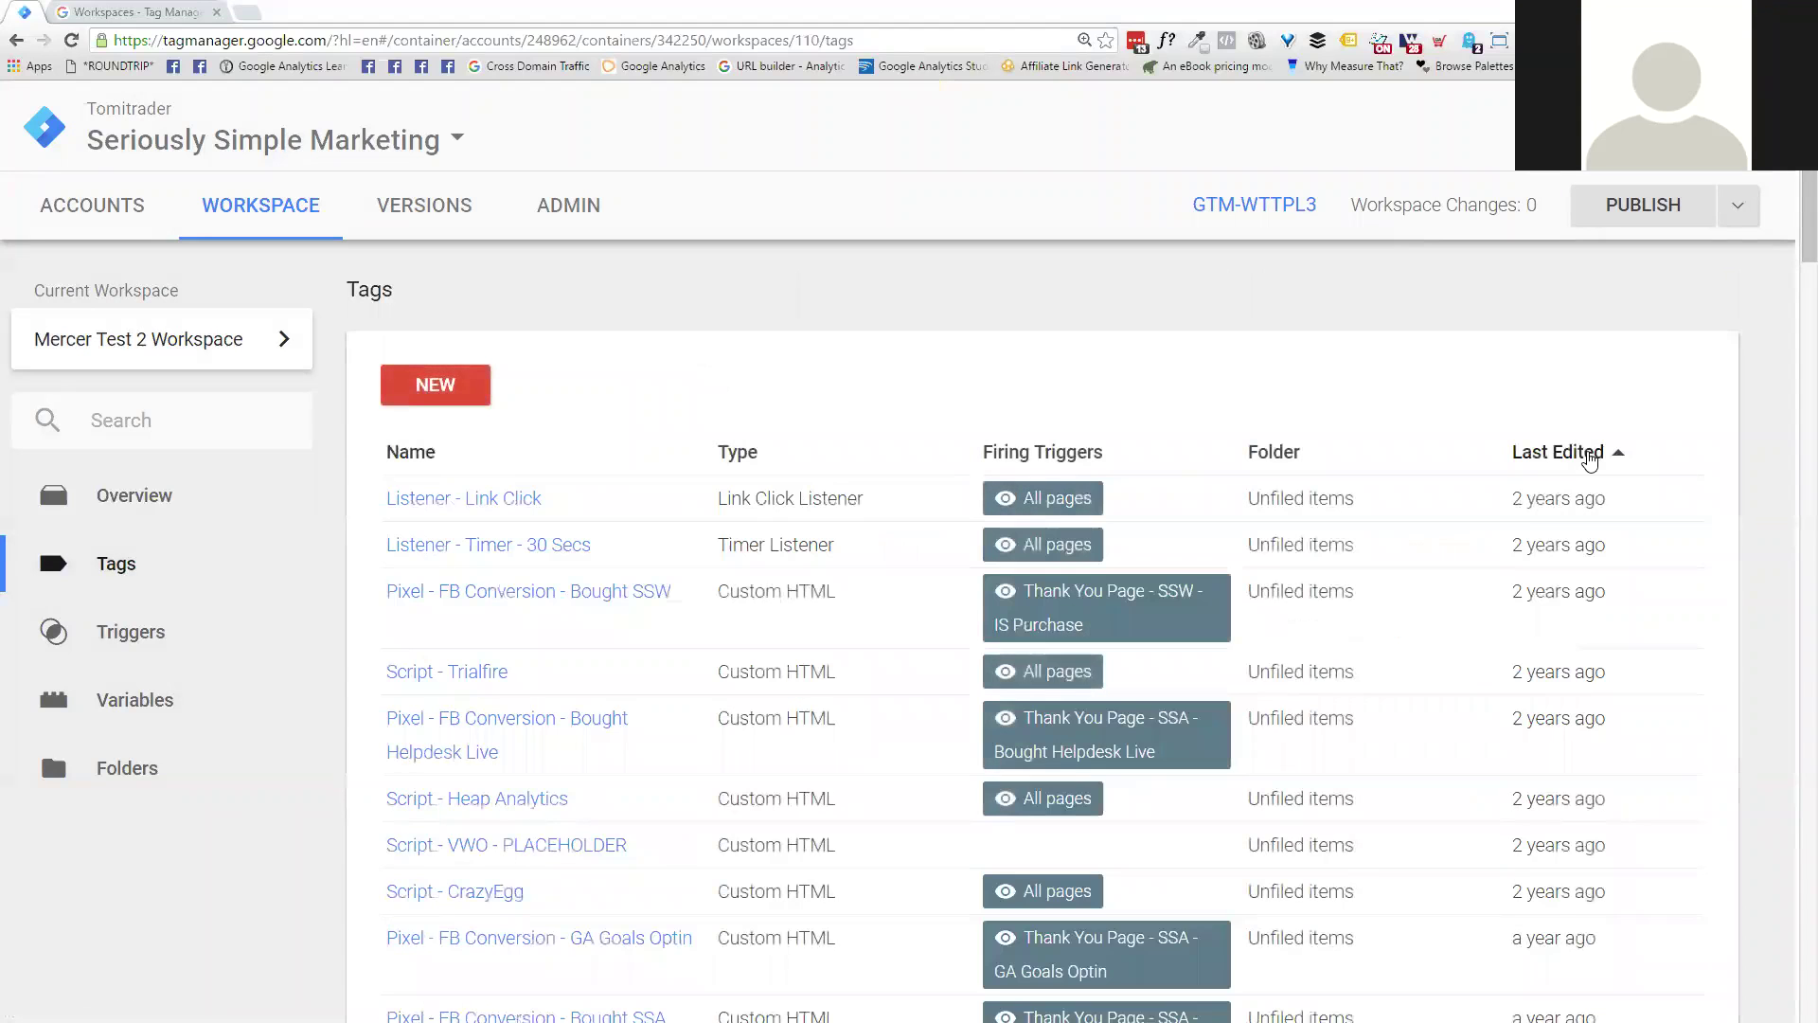
{"action": "left_click", "coordinate": [1590, 458]}
Step: Append "is back!" to the HTML of the colleague's test tag and save the tag
{"action": "left_click", "coordinate": [472, 548]}
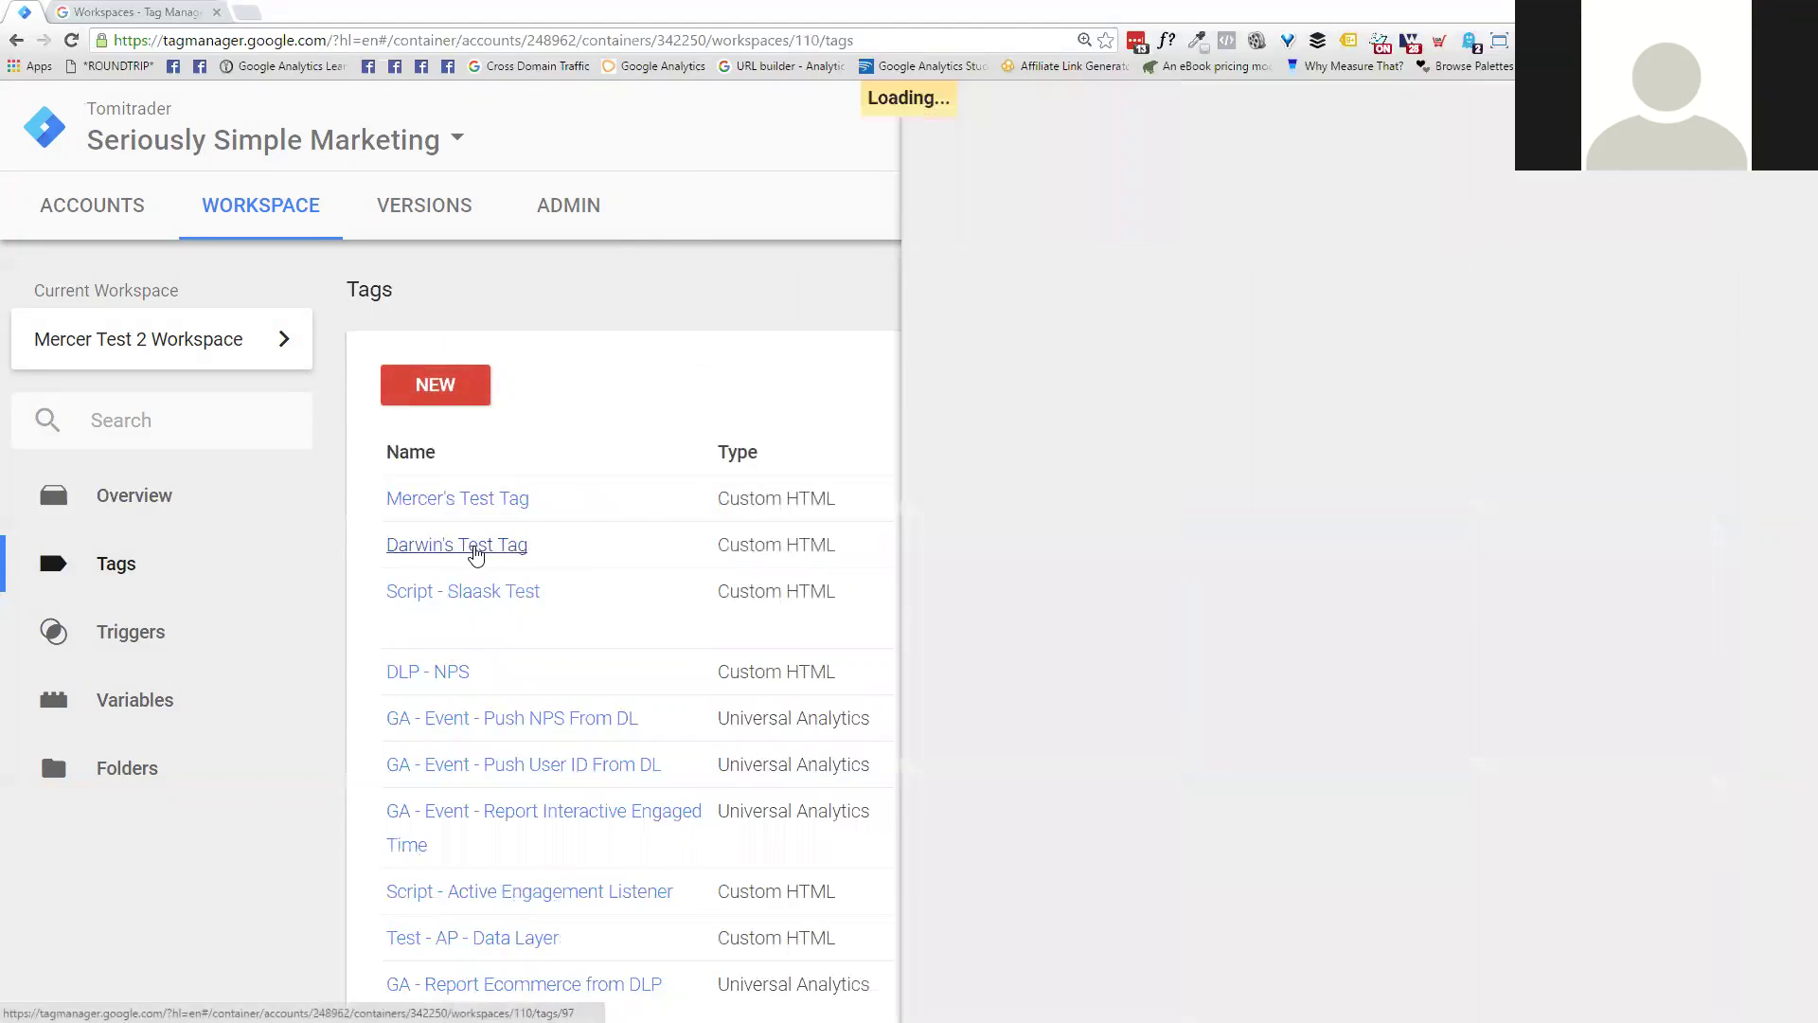
{"action": "left_click", "coordinate": [624, 467]}
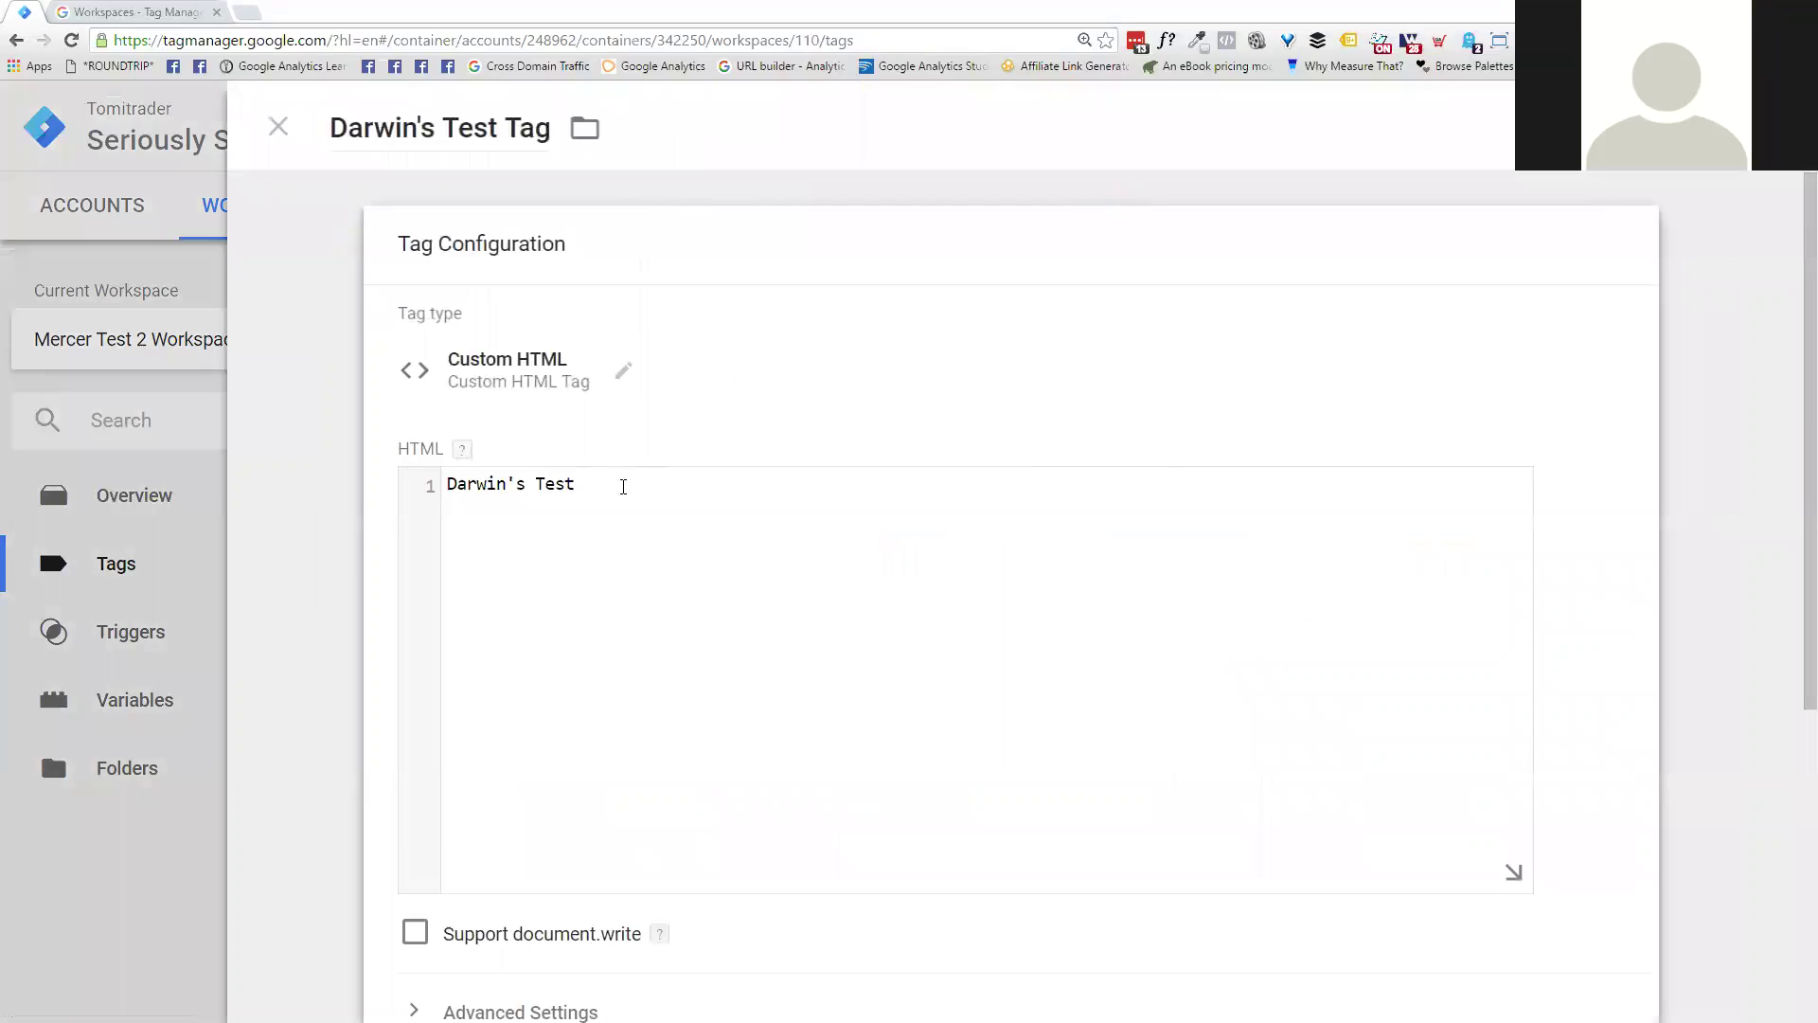
{"action": "type", "text": "is back!"}
{"action": "left_click", "coordinate": [1685, 127]}
{"action": "left_click", "coordinate": [934, 392]}
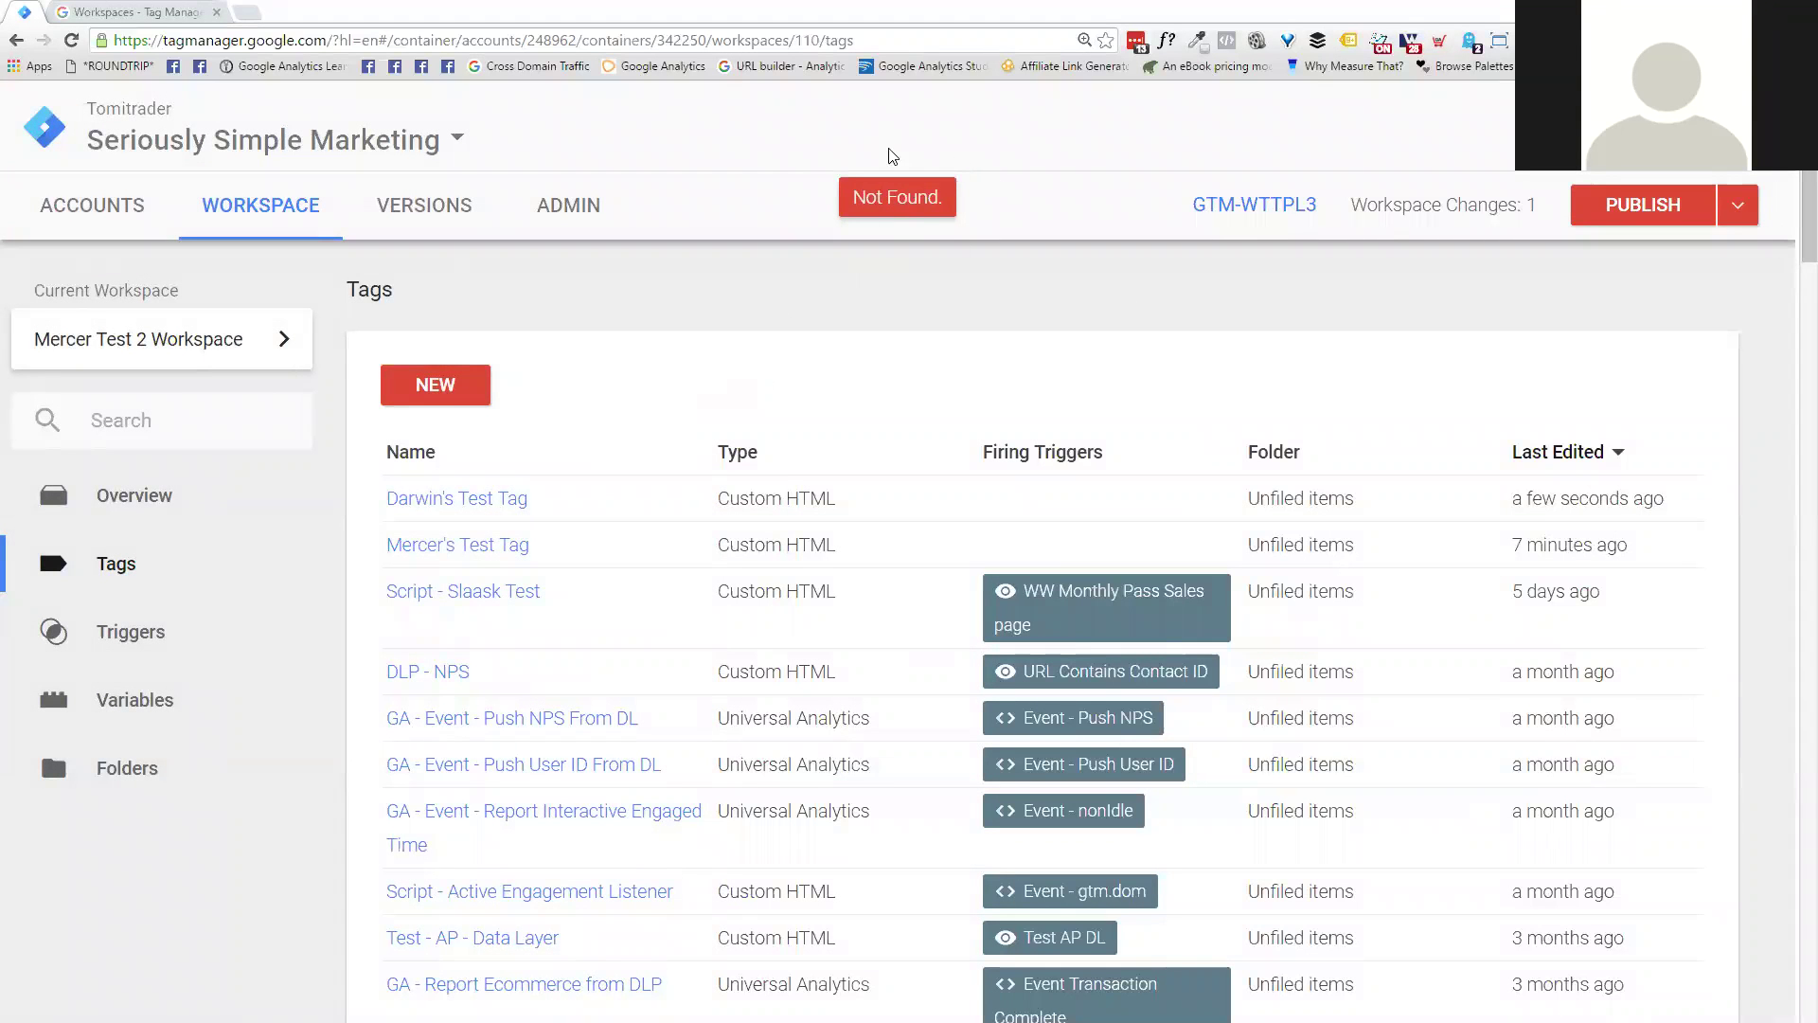
Step: Check the edited test tag's place among the most recently edited tags, and examine the workspace list
{"action": "left_click", "coordinate": [1553, 457]}
{"action": "left_click", "coordinate": [1560, 458]}
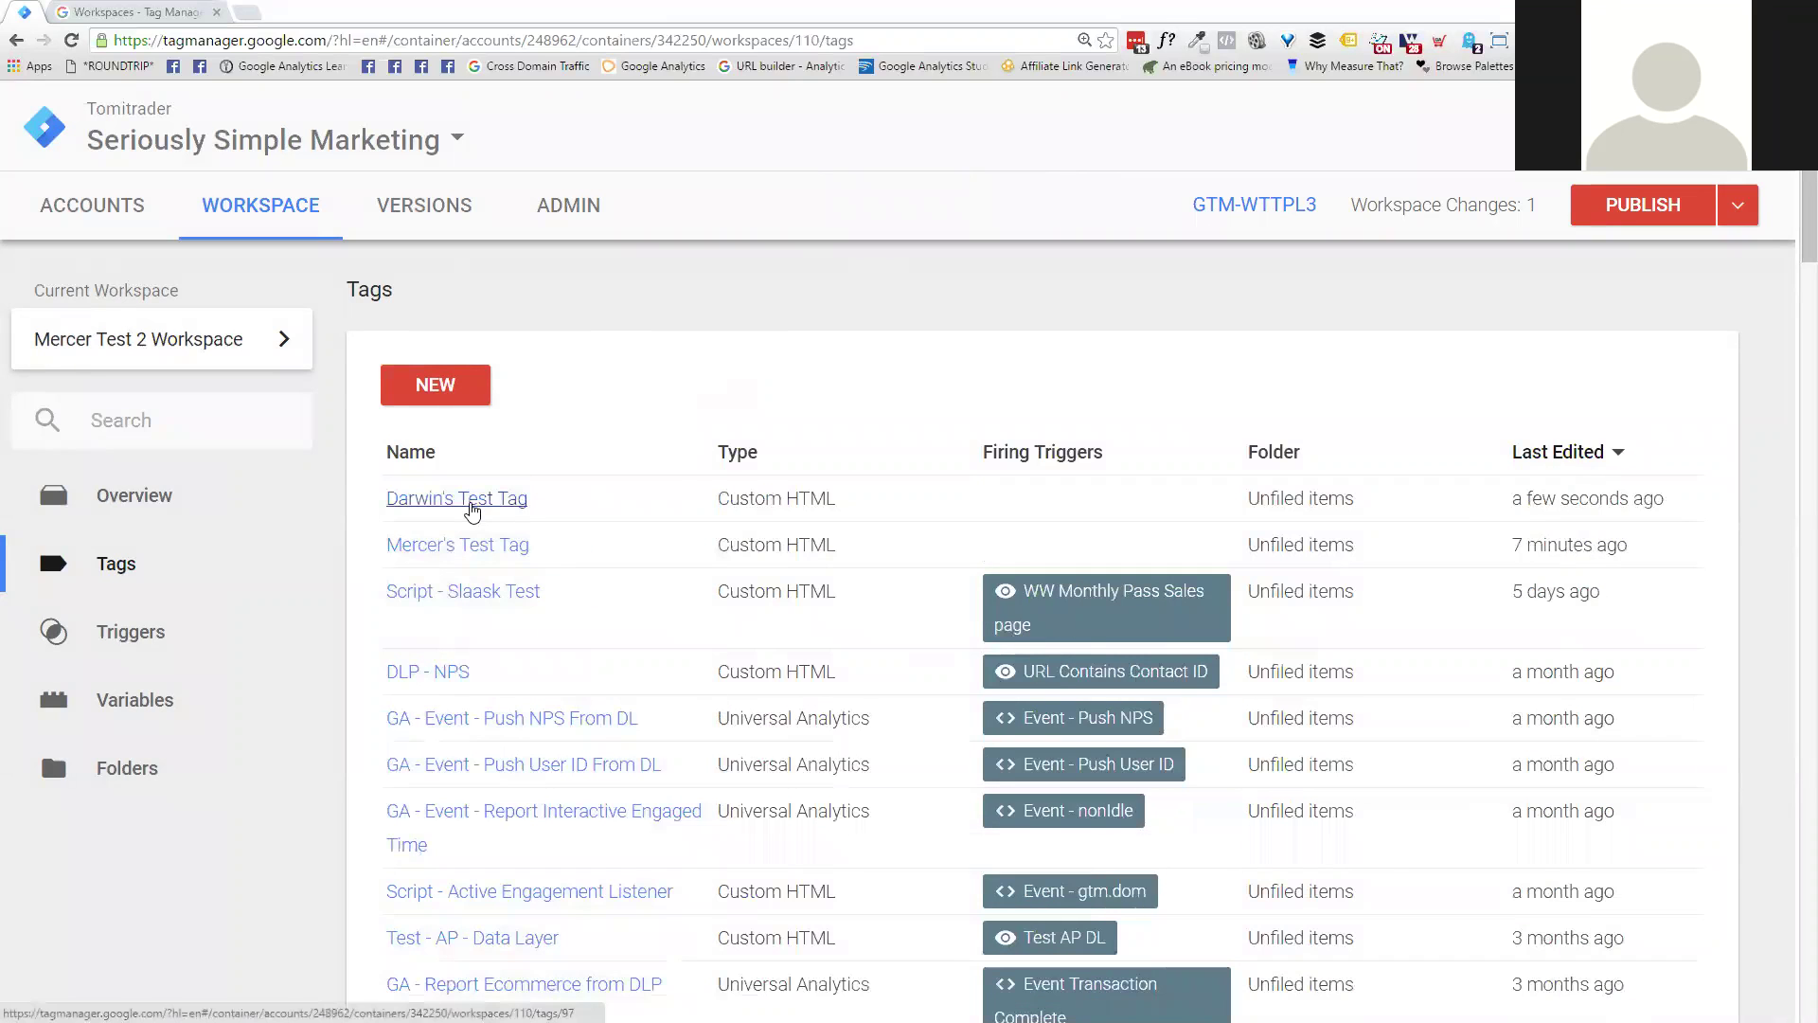
{"action": "left_click", "coordinate": [177, 347]}
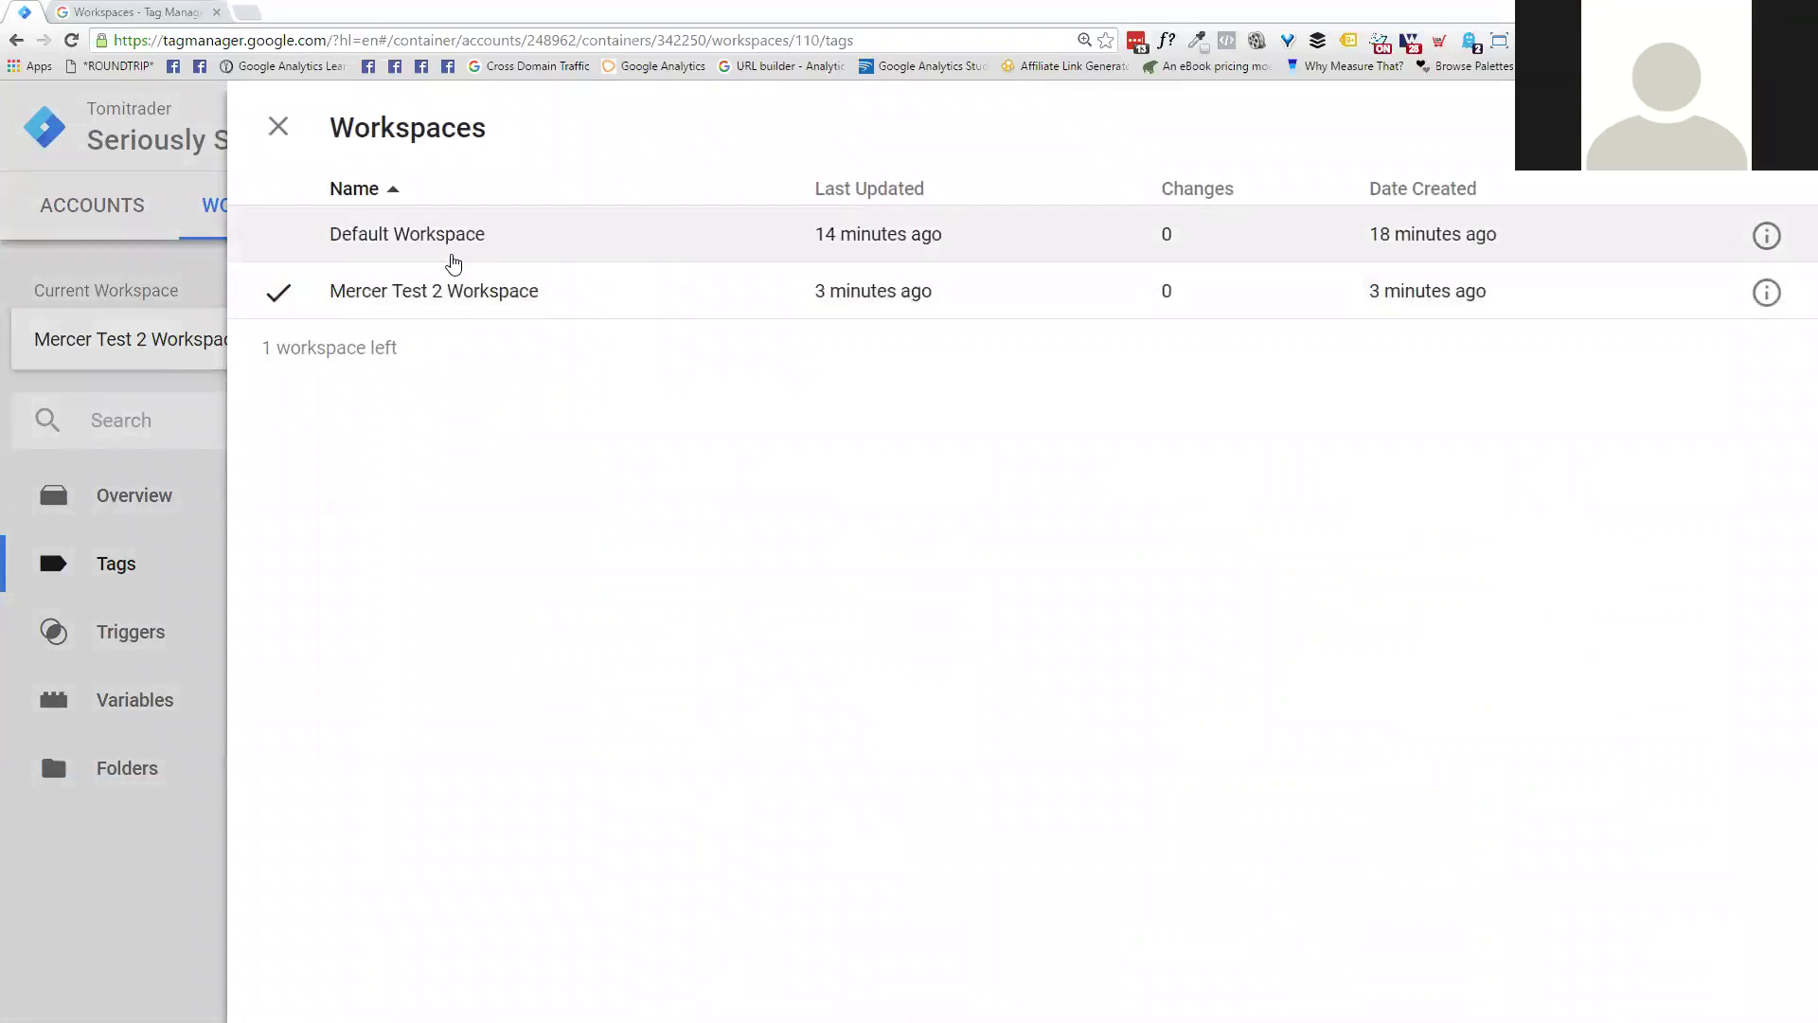
{"action": "left_click", "coordinate": [275, 129]}
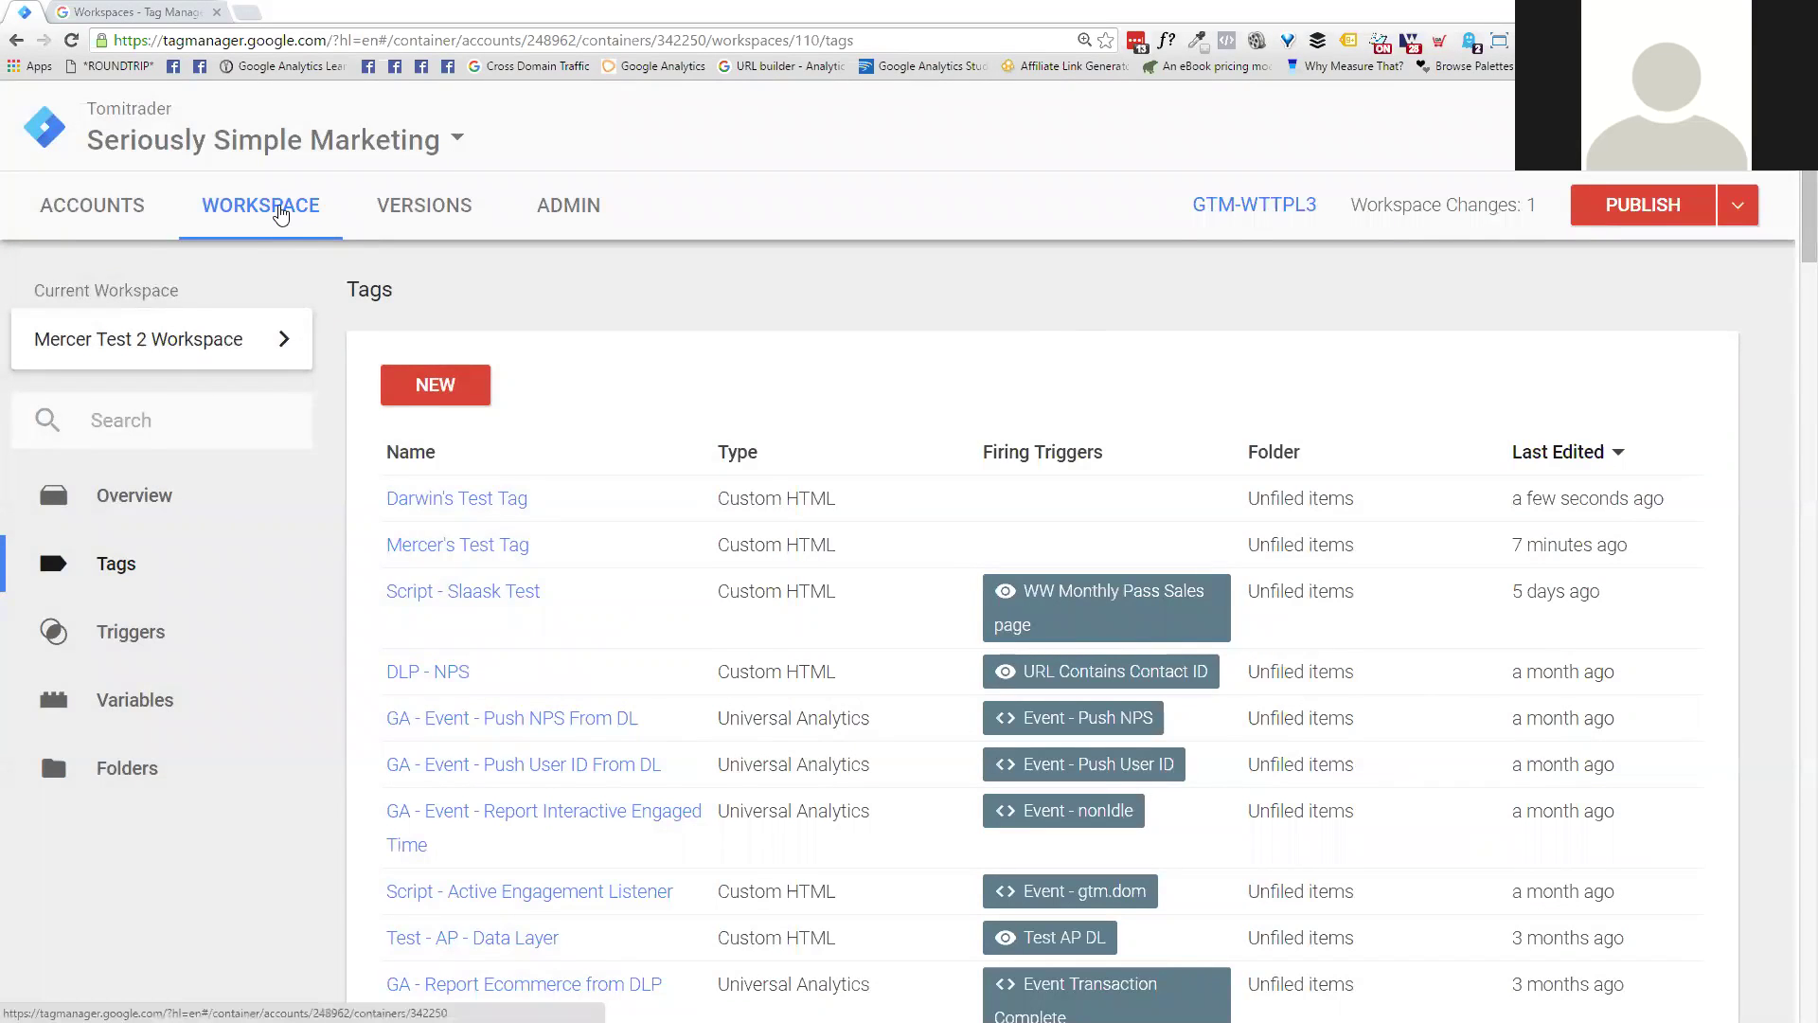
Step: Switch to the Default Workspace and sort its tags by most recently edited
{"action": "left_click", "coordinate": [183, 352]}
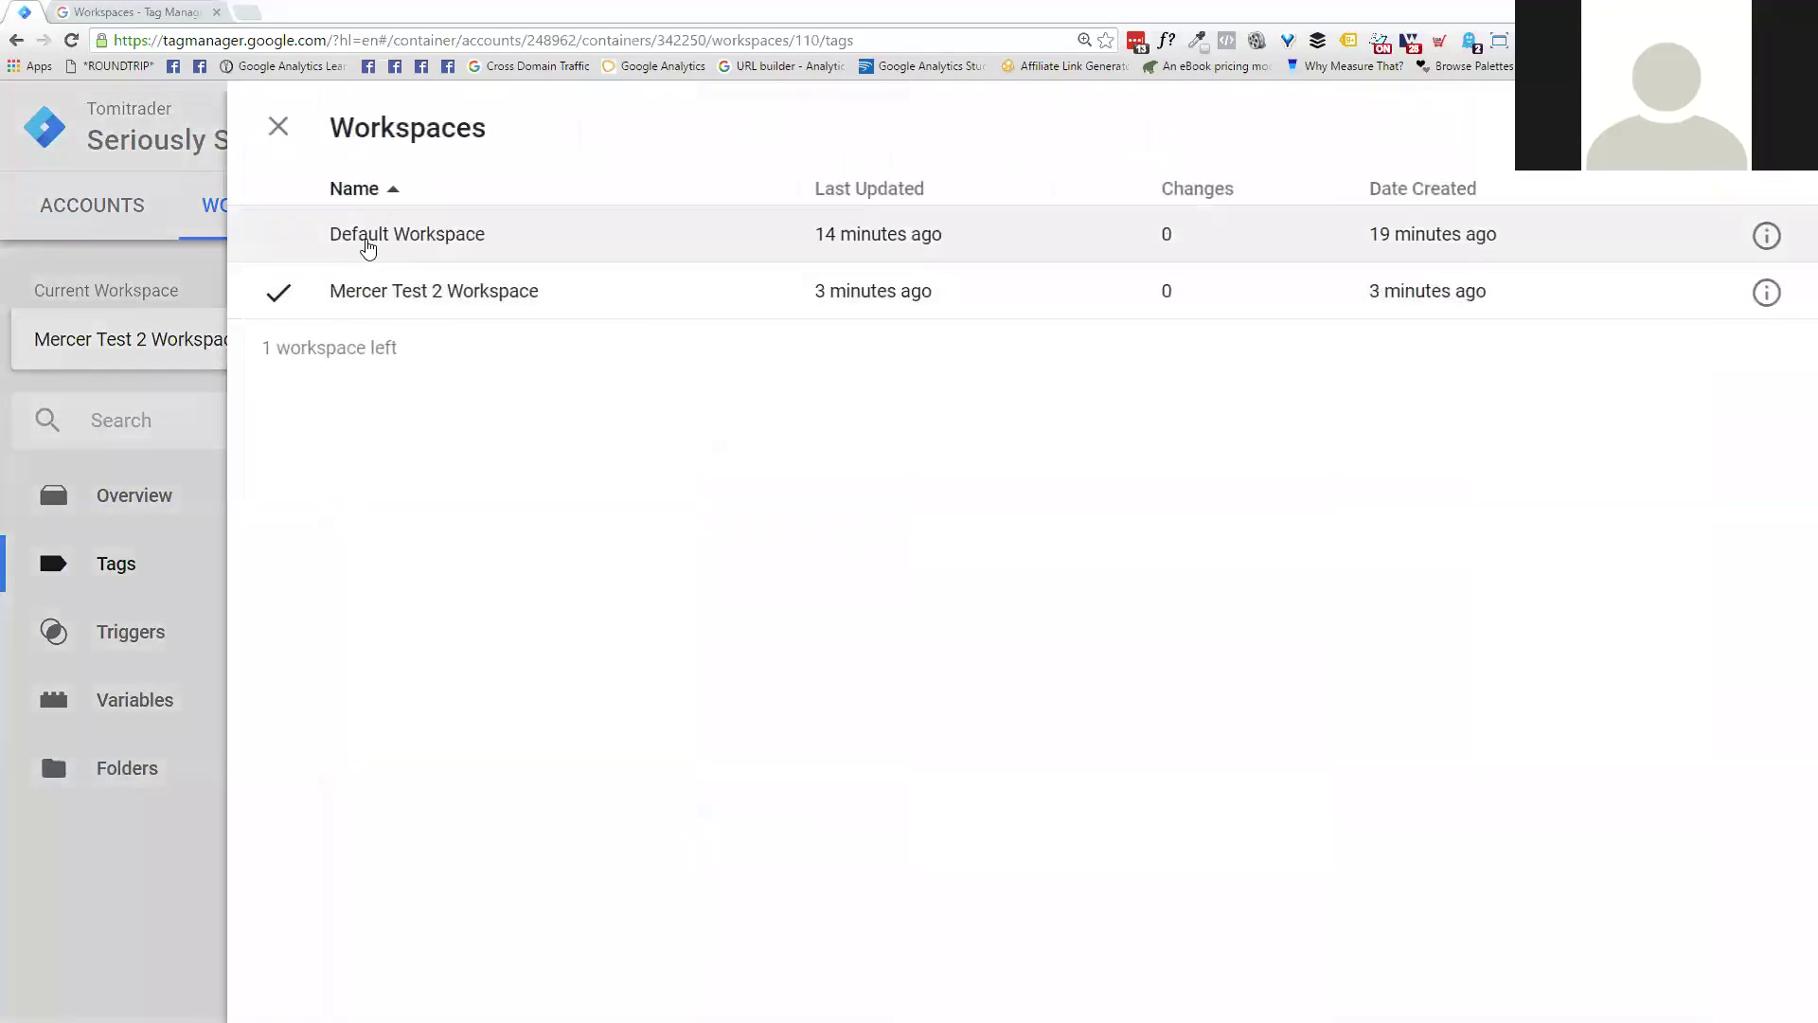
{"action": "left_click", "coordinate": [368, 243]}
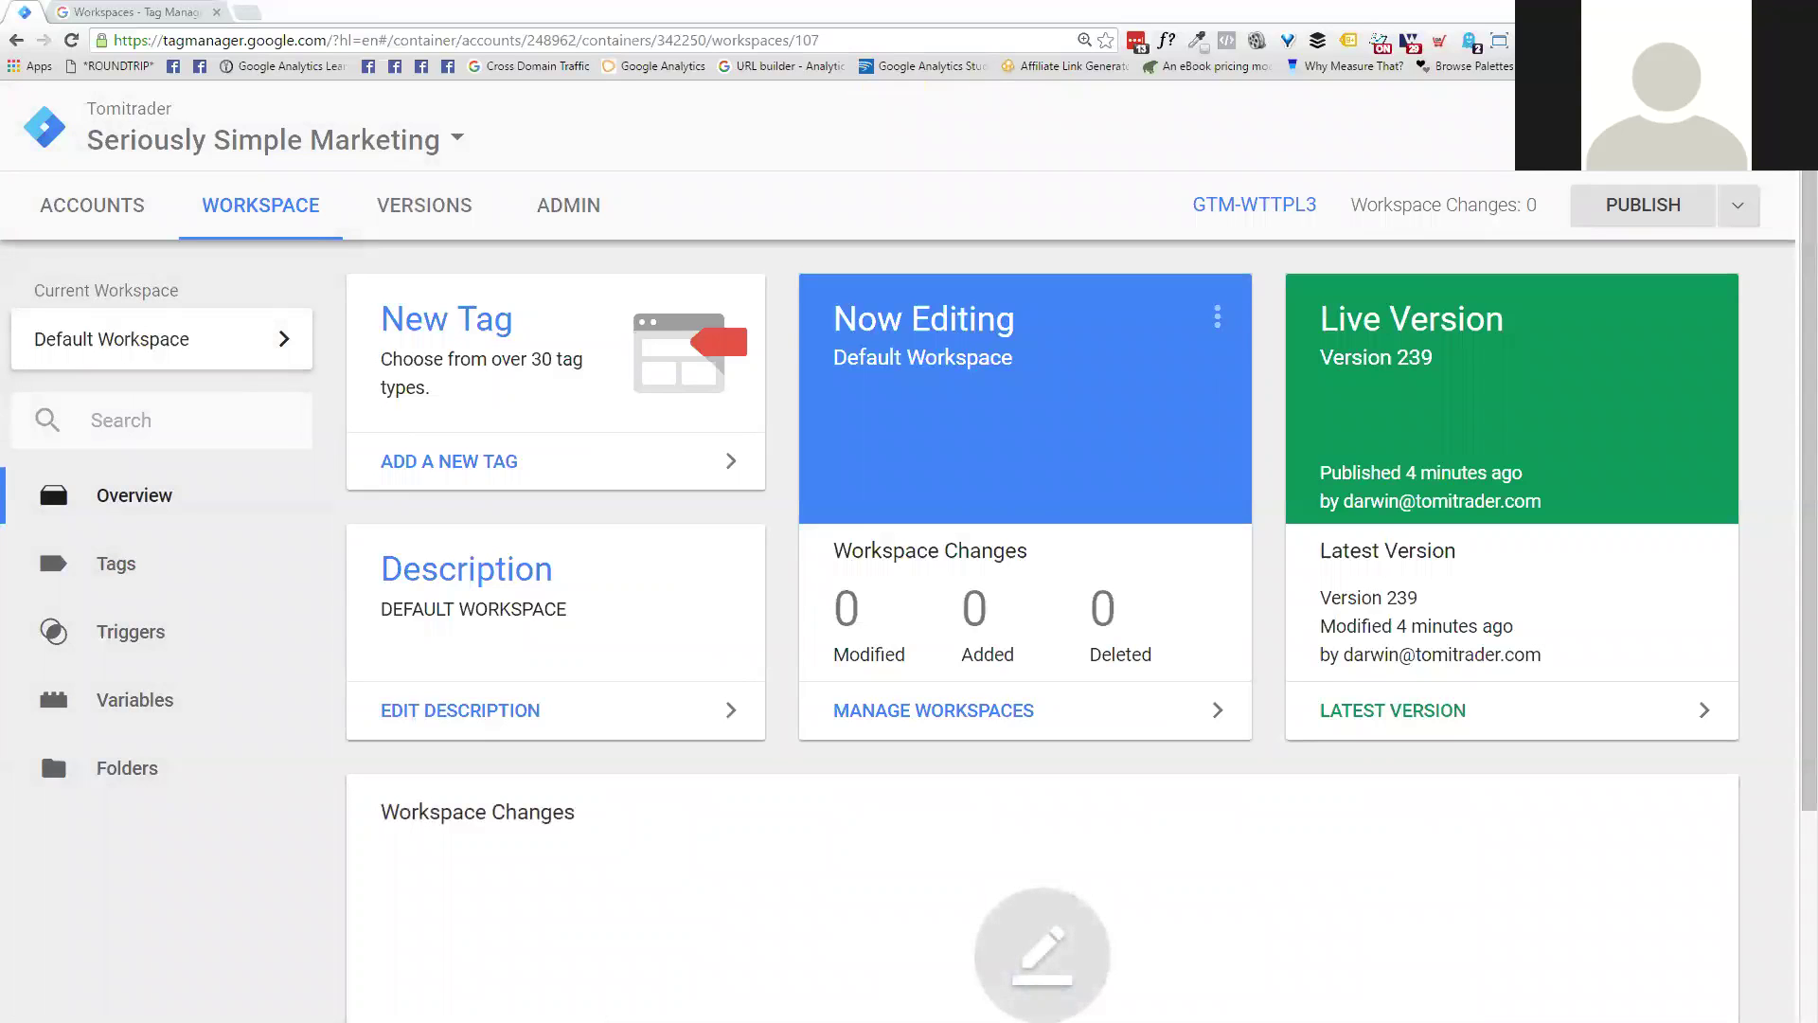
{"action": "left_click", "coordinate": [120, 566]}
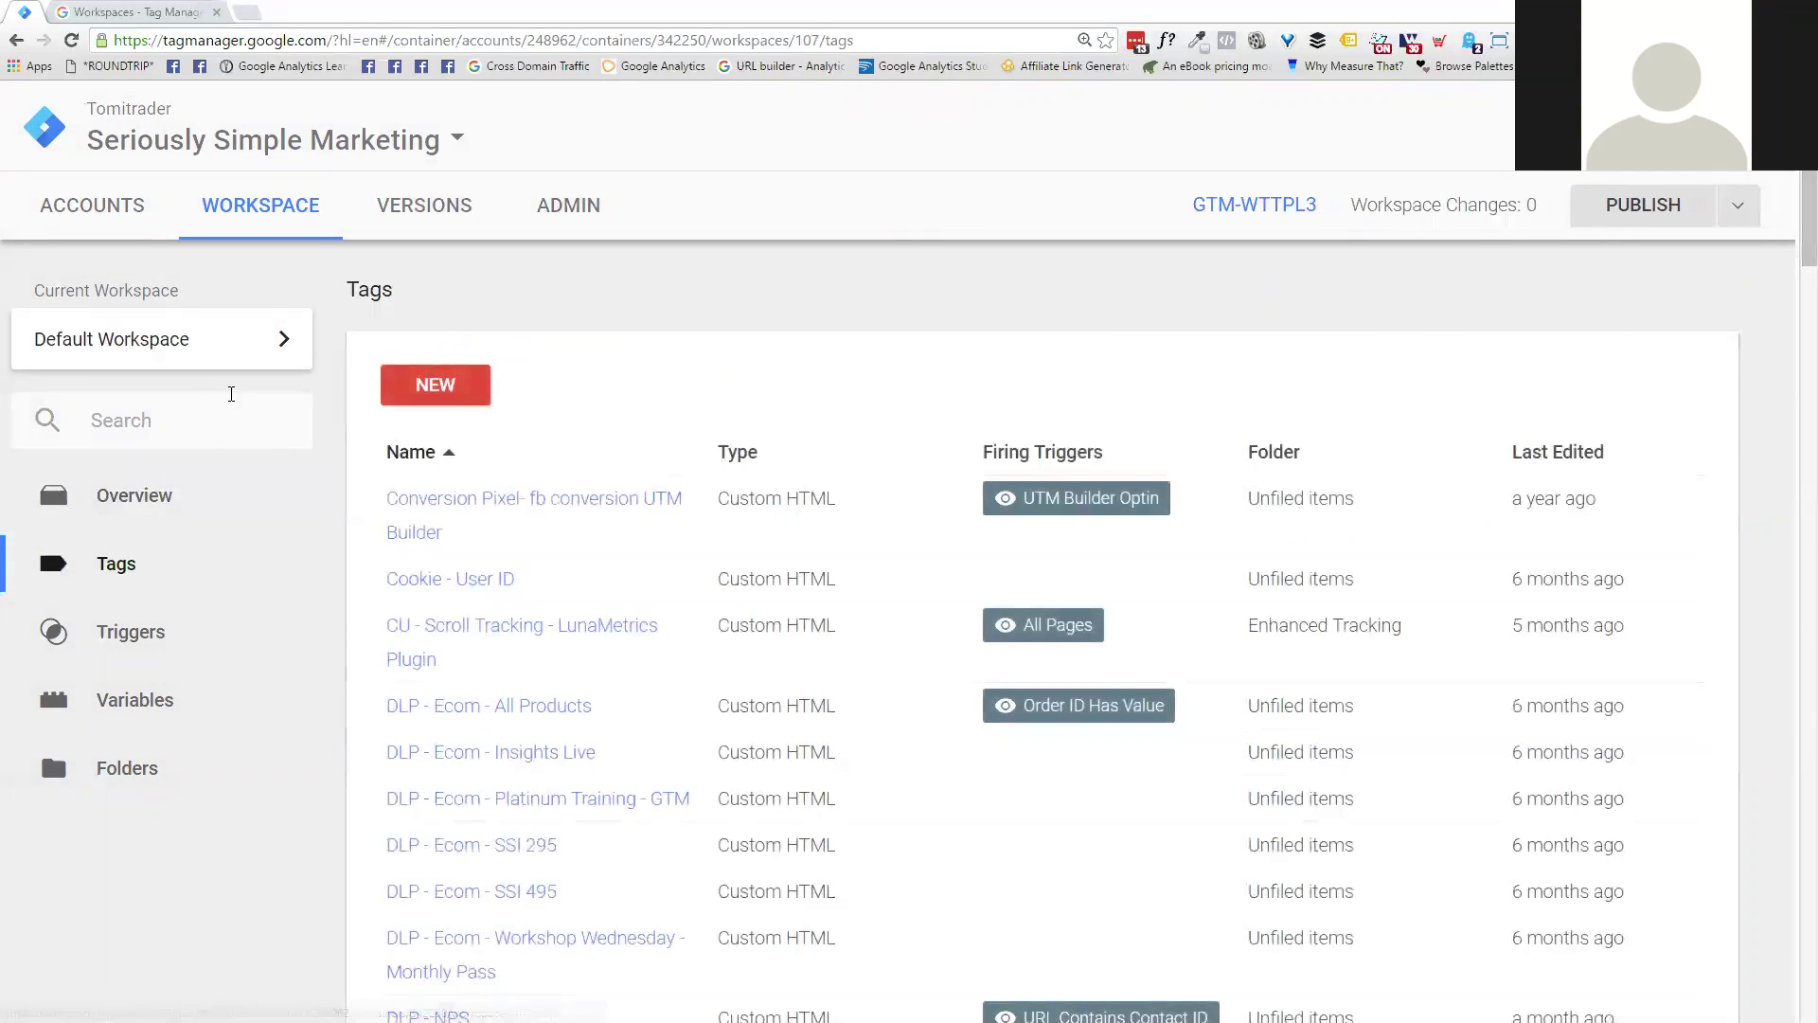
{"action": "left_click", "coordinate": [1543, 453]}
{"action": "left_click", "coordinate": [1556, 454]}
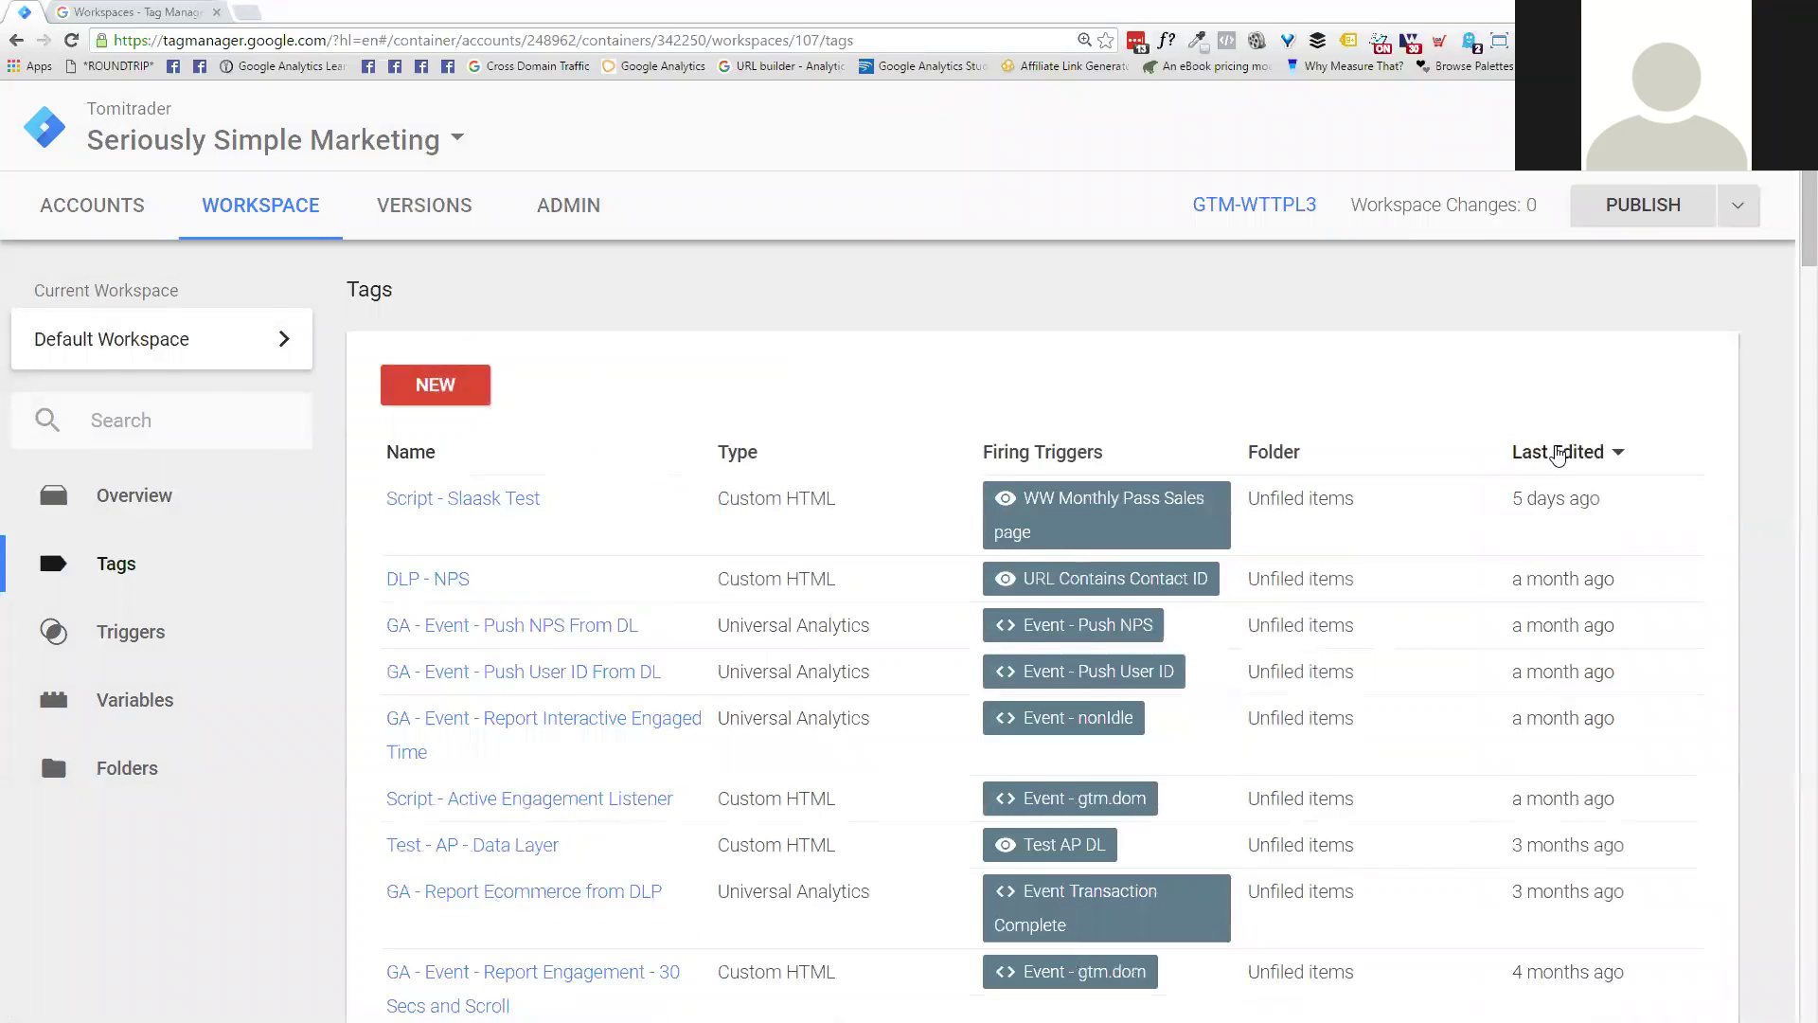
Step: Check the pending changes in the Default Workspace's overview, and sort its tags by most recently edited again
{"action": "left_click", "coordinate": [1558, 454]}
{"action": "left_click", "coordinate": [1557, 454]}
{"action": "left_click", "coordinate": [177, 502]}
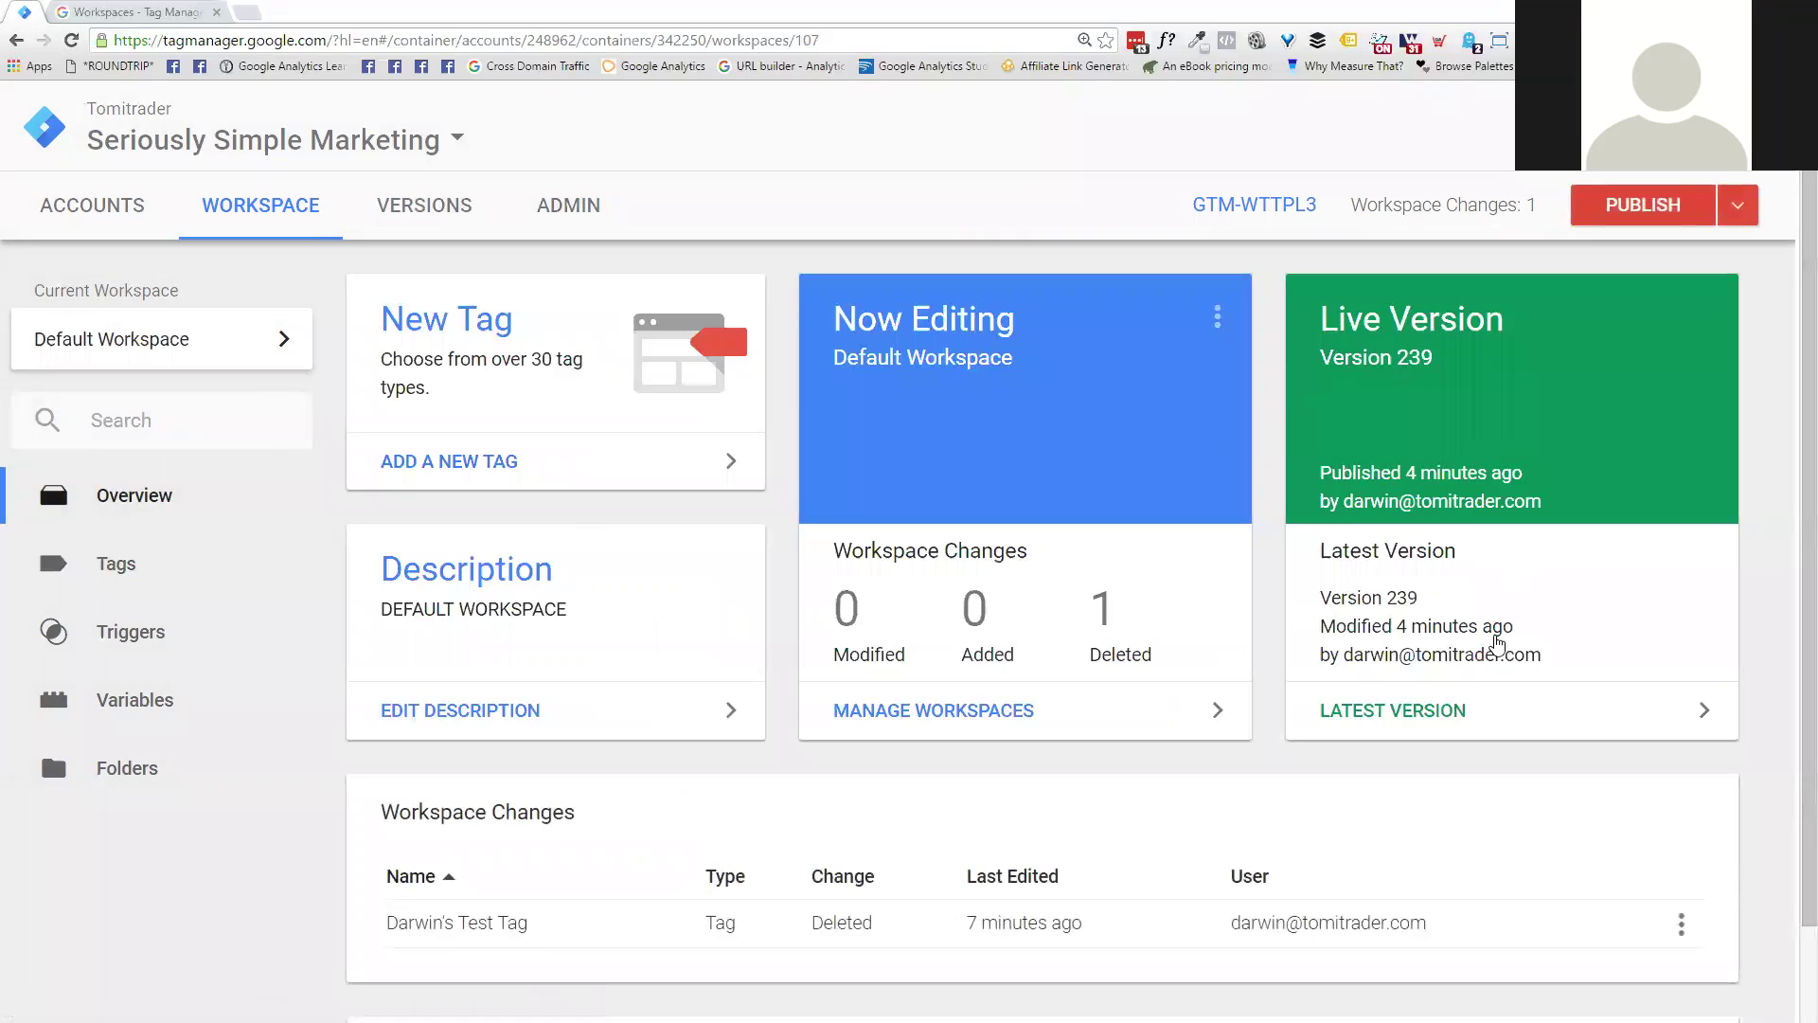
{"action": "left_click", "coordinate": [113, 566]}
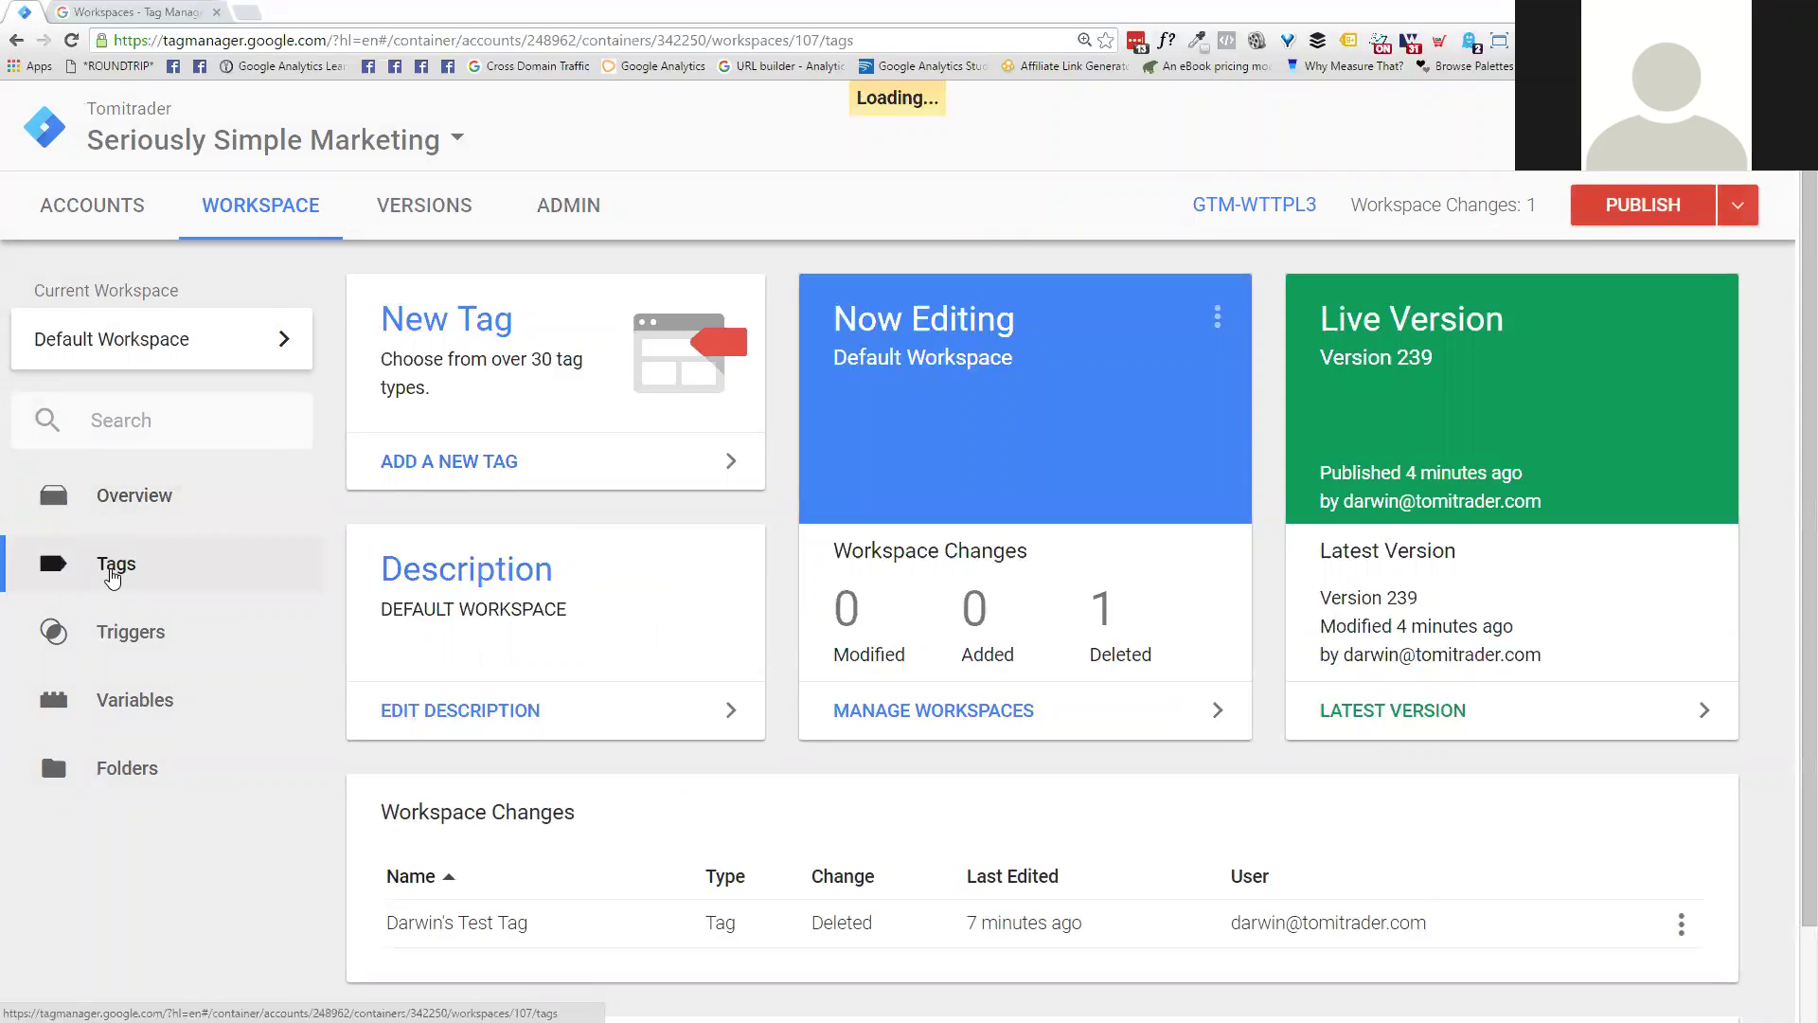
{"action": "left_click", "coordinate": [1605, 464]}
{"action": "left_click", "coordinate": [1608, 460]}
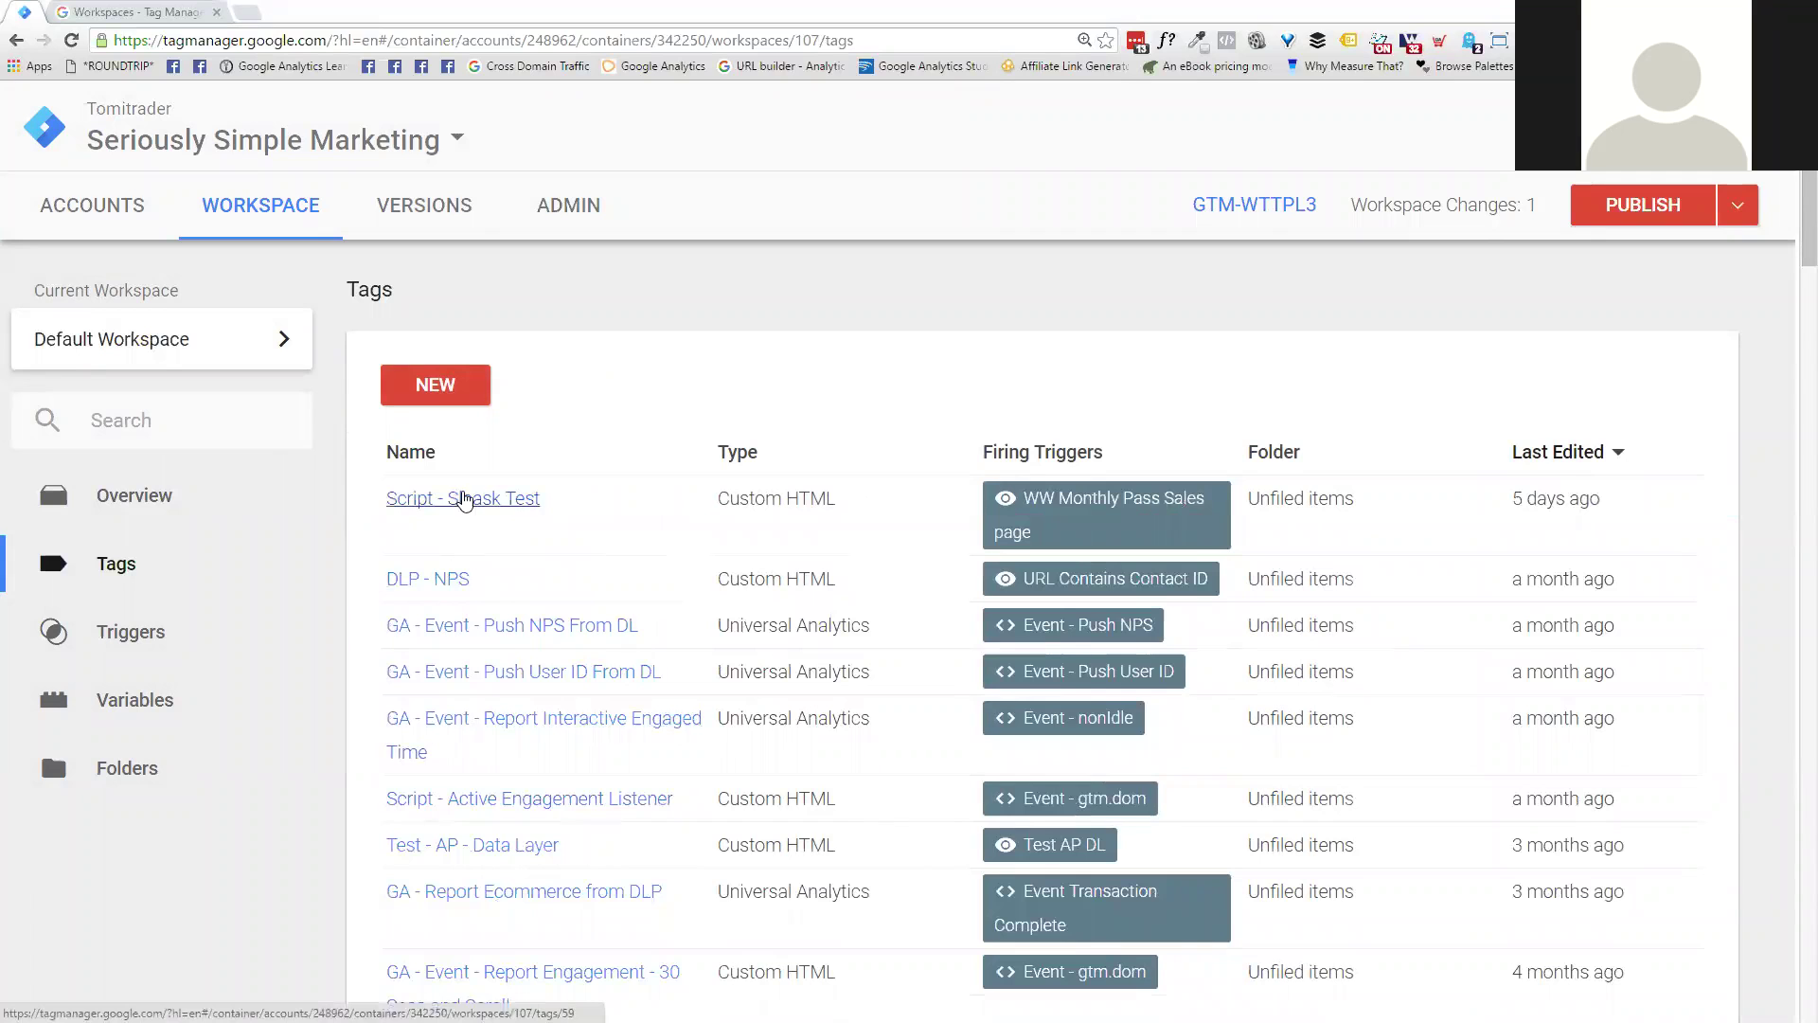
Step: Switch to the second test workspace and sort its tags by most recently edited
{"action": "left_click", "coordinate": [204, 346]}
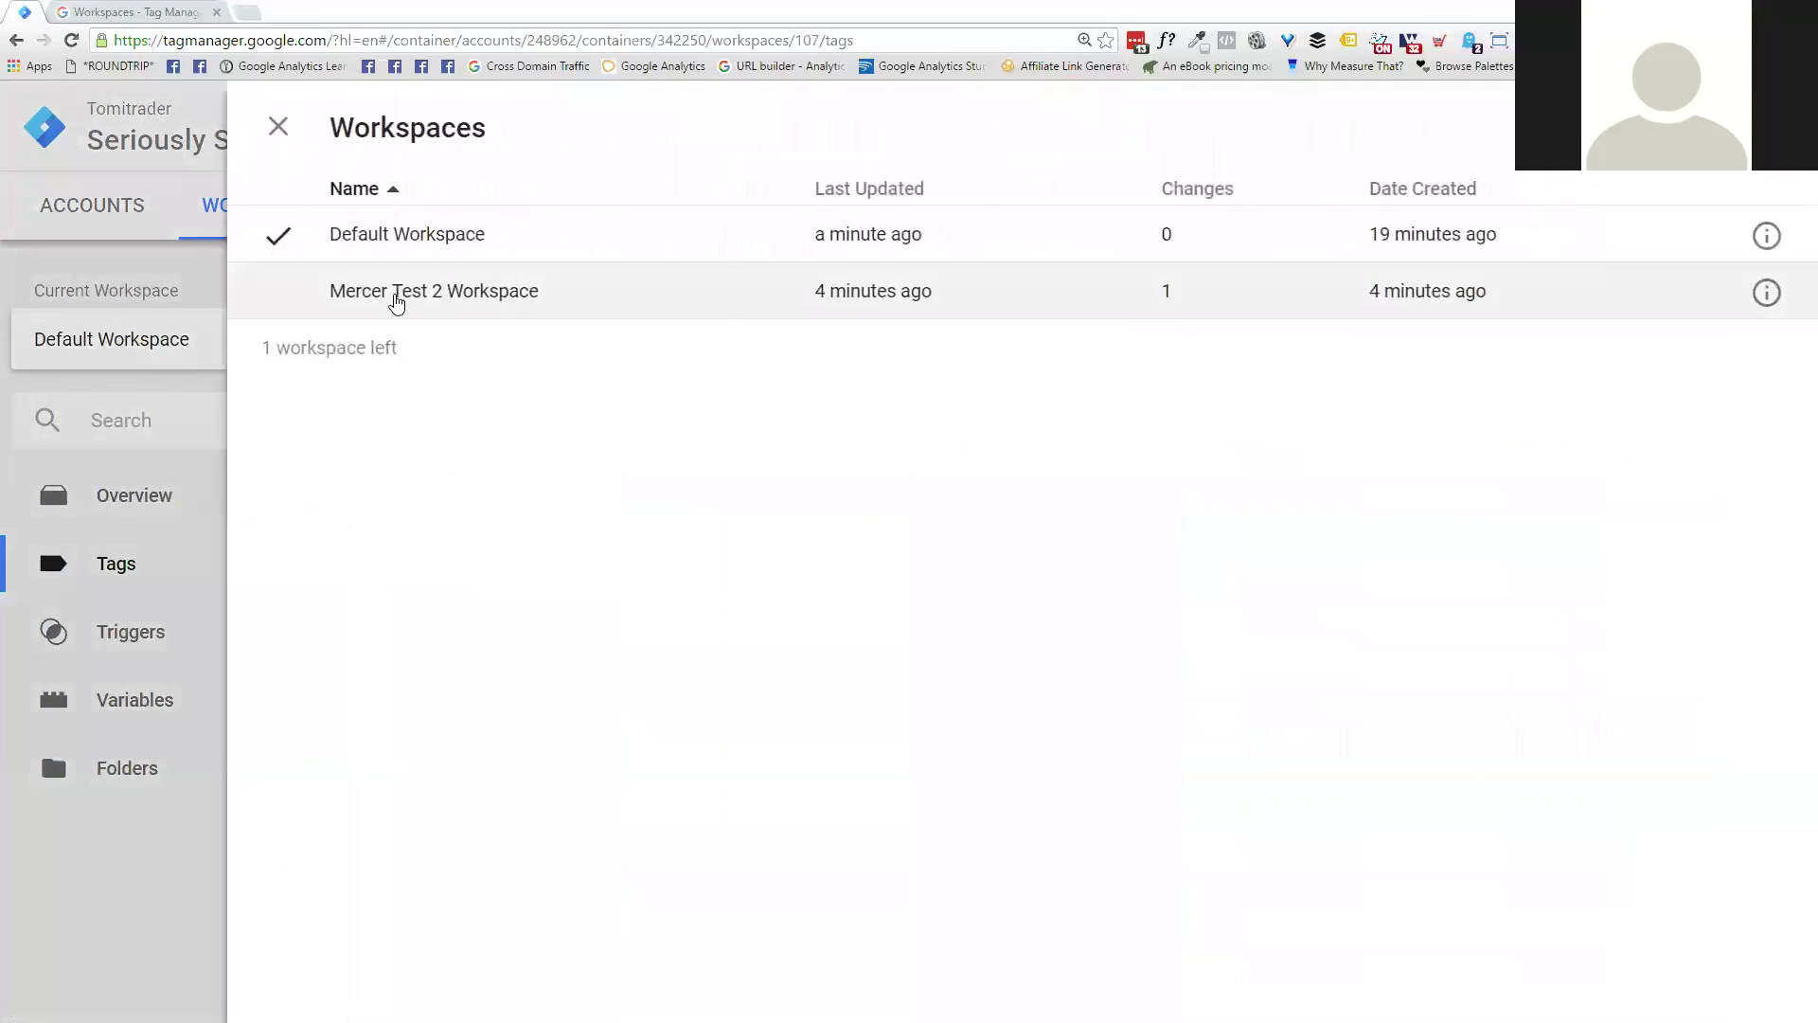
{"action": "left_click", "coordinate": [398, 302]}
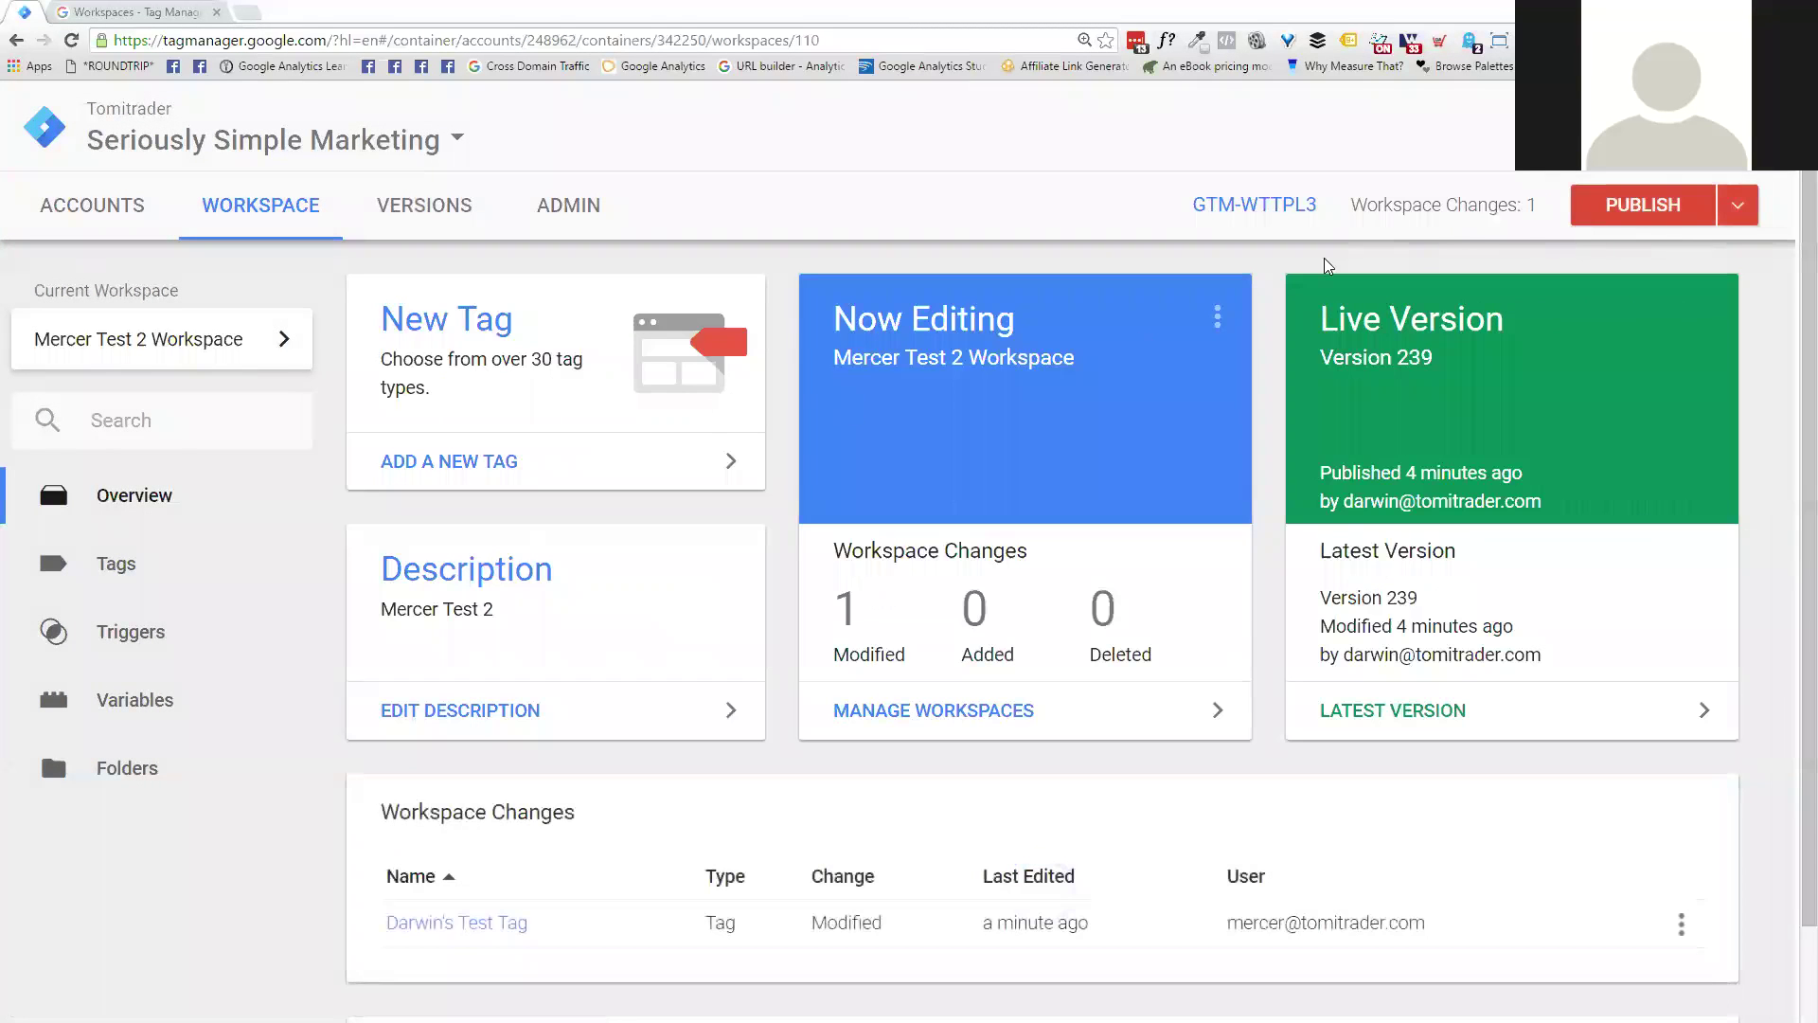
{"action": "left_click", "coordinate": [111, 568]}
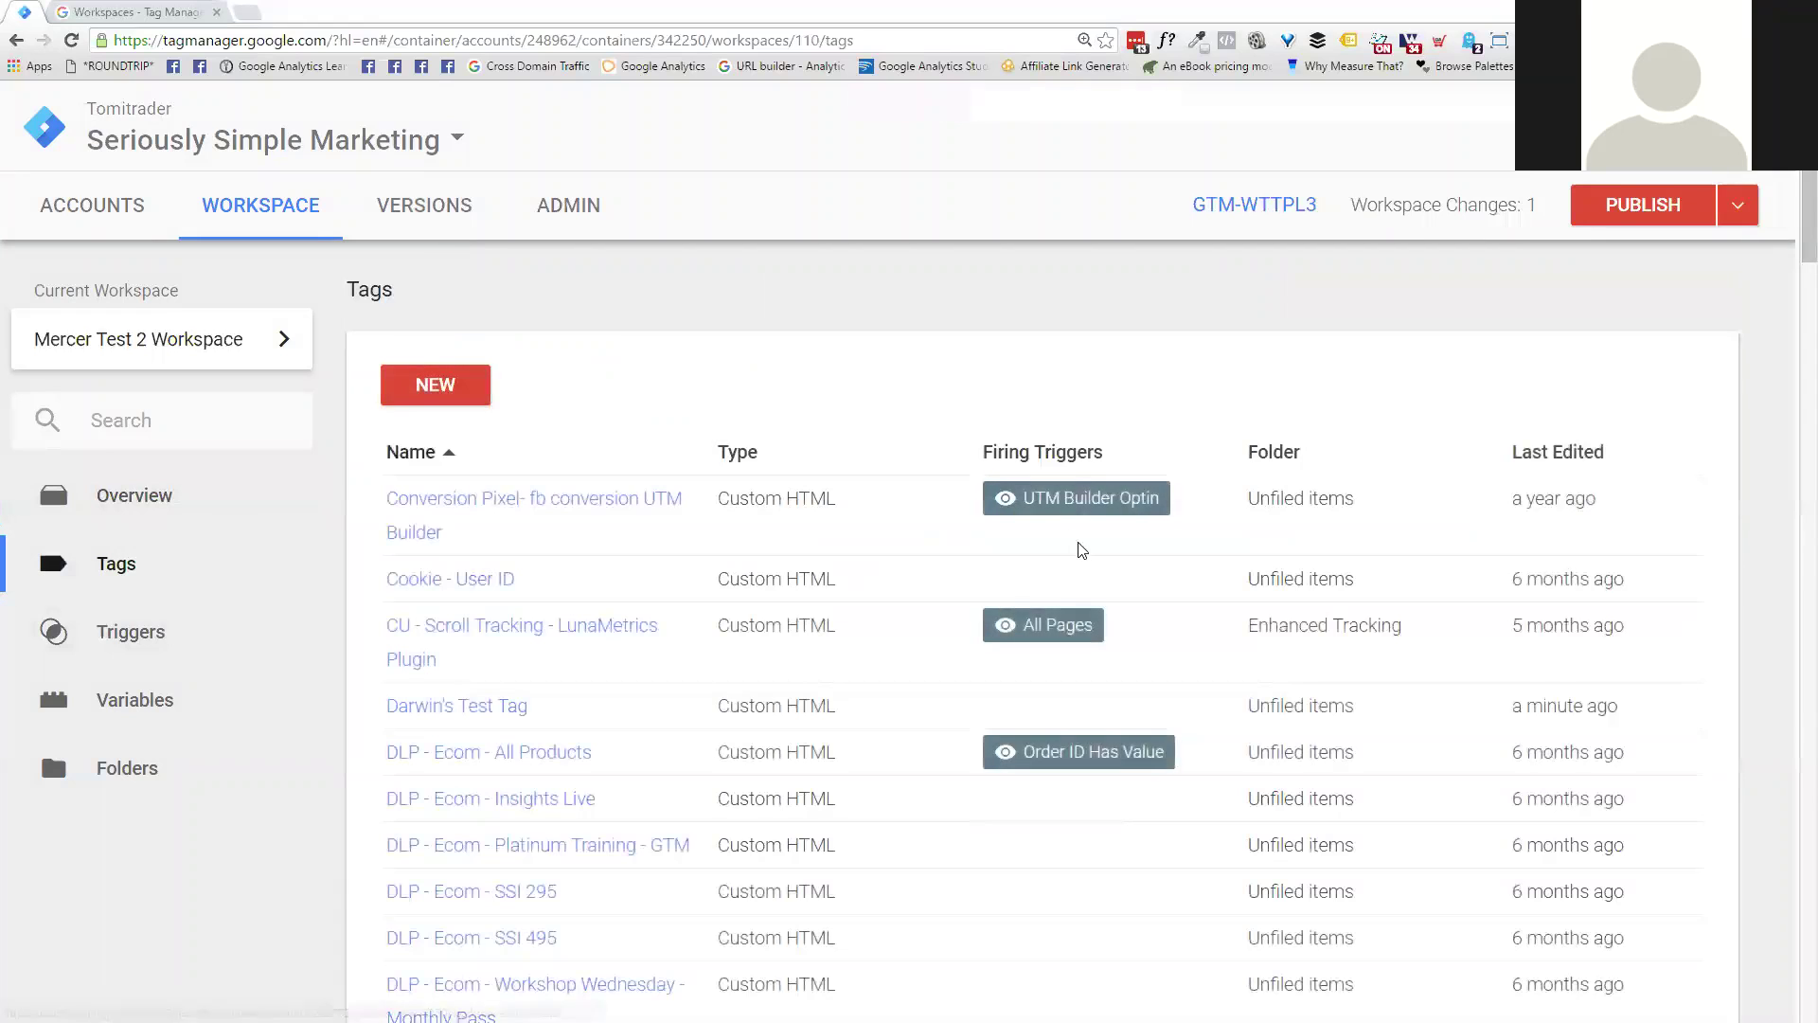
{"action": "left_click", "coordinate": [1562, 457]}
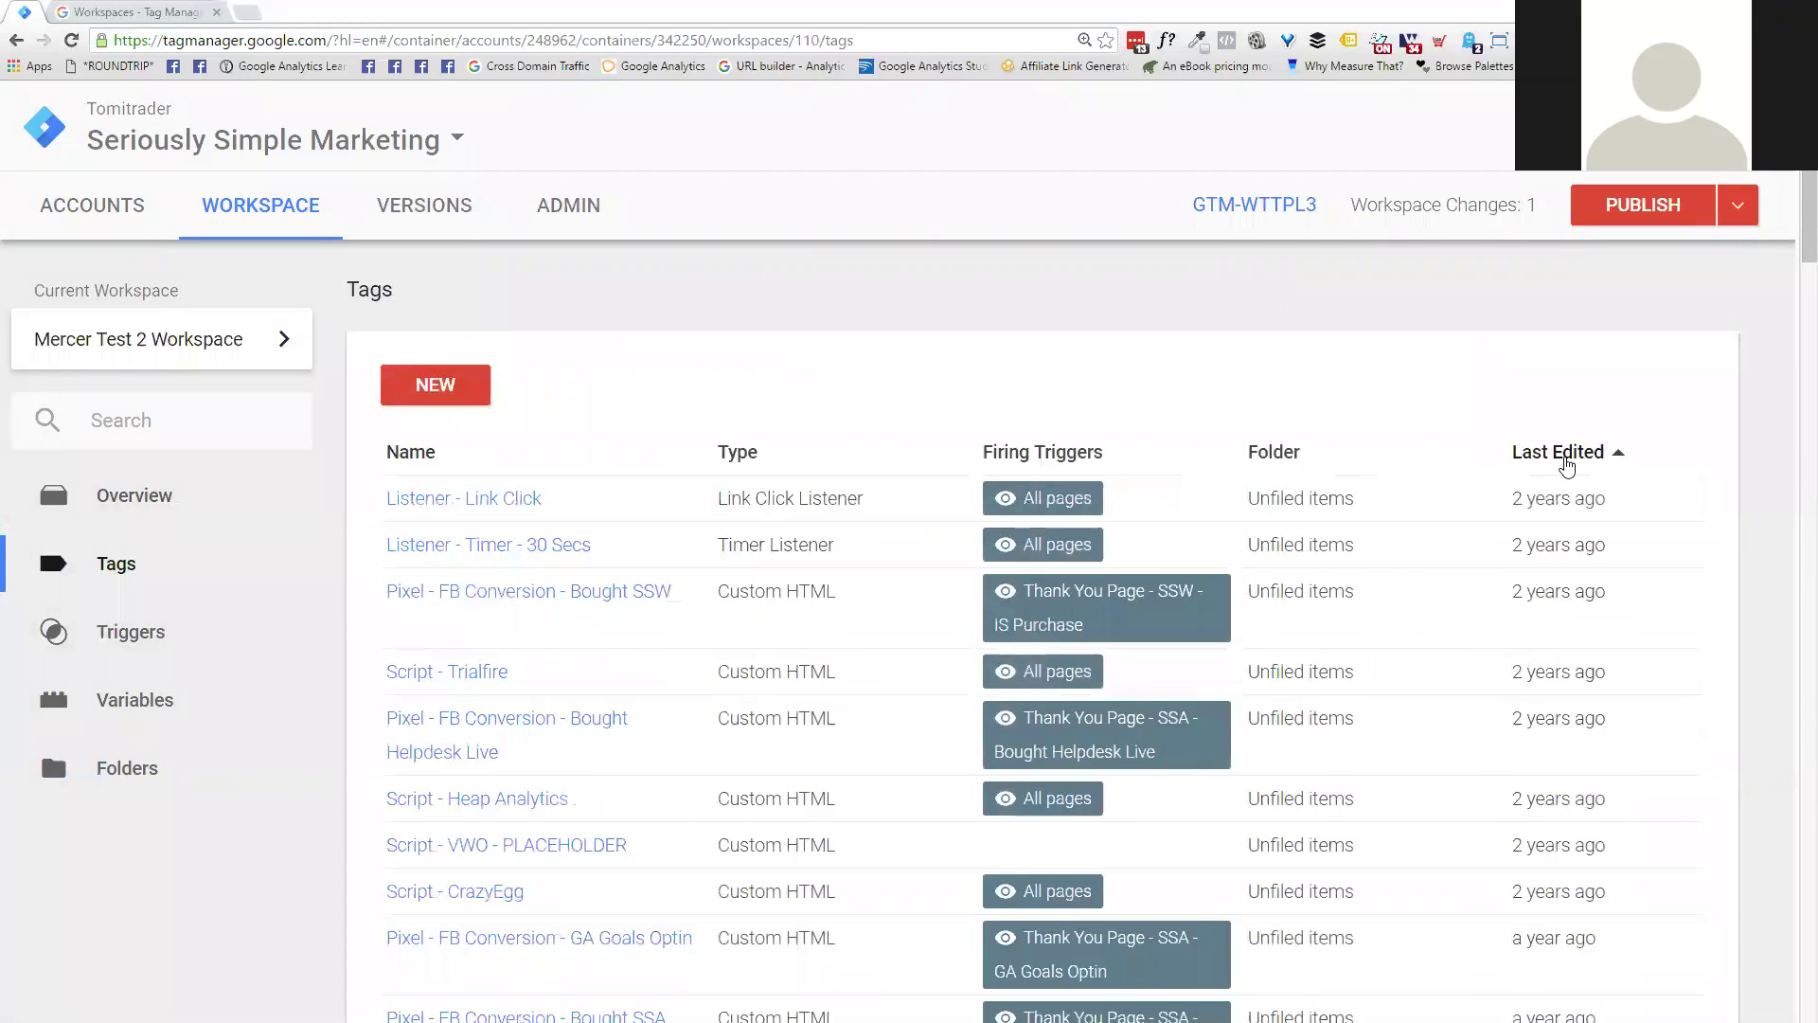
{"action": "left_click", "coordinate": [1564, 462]}
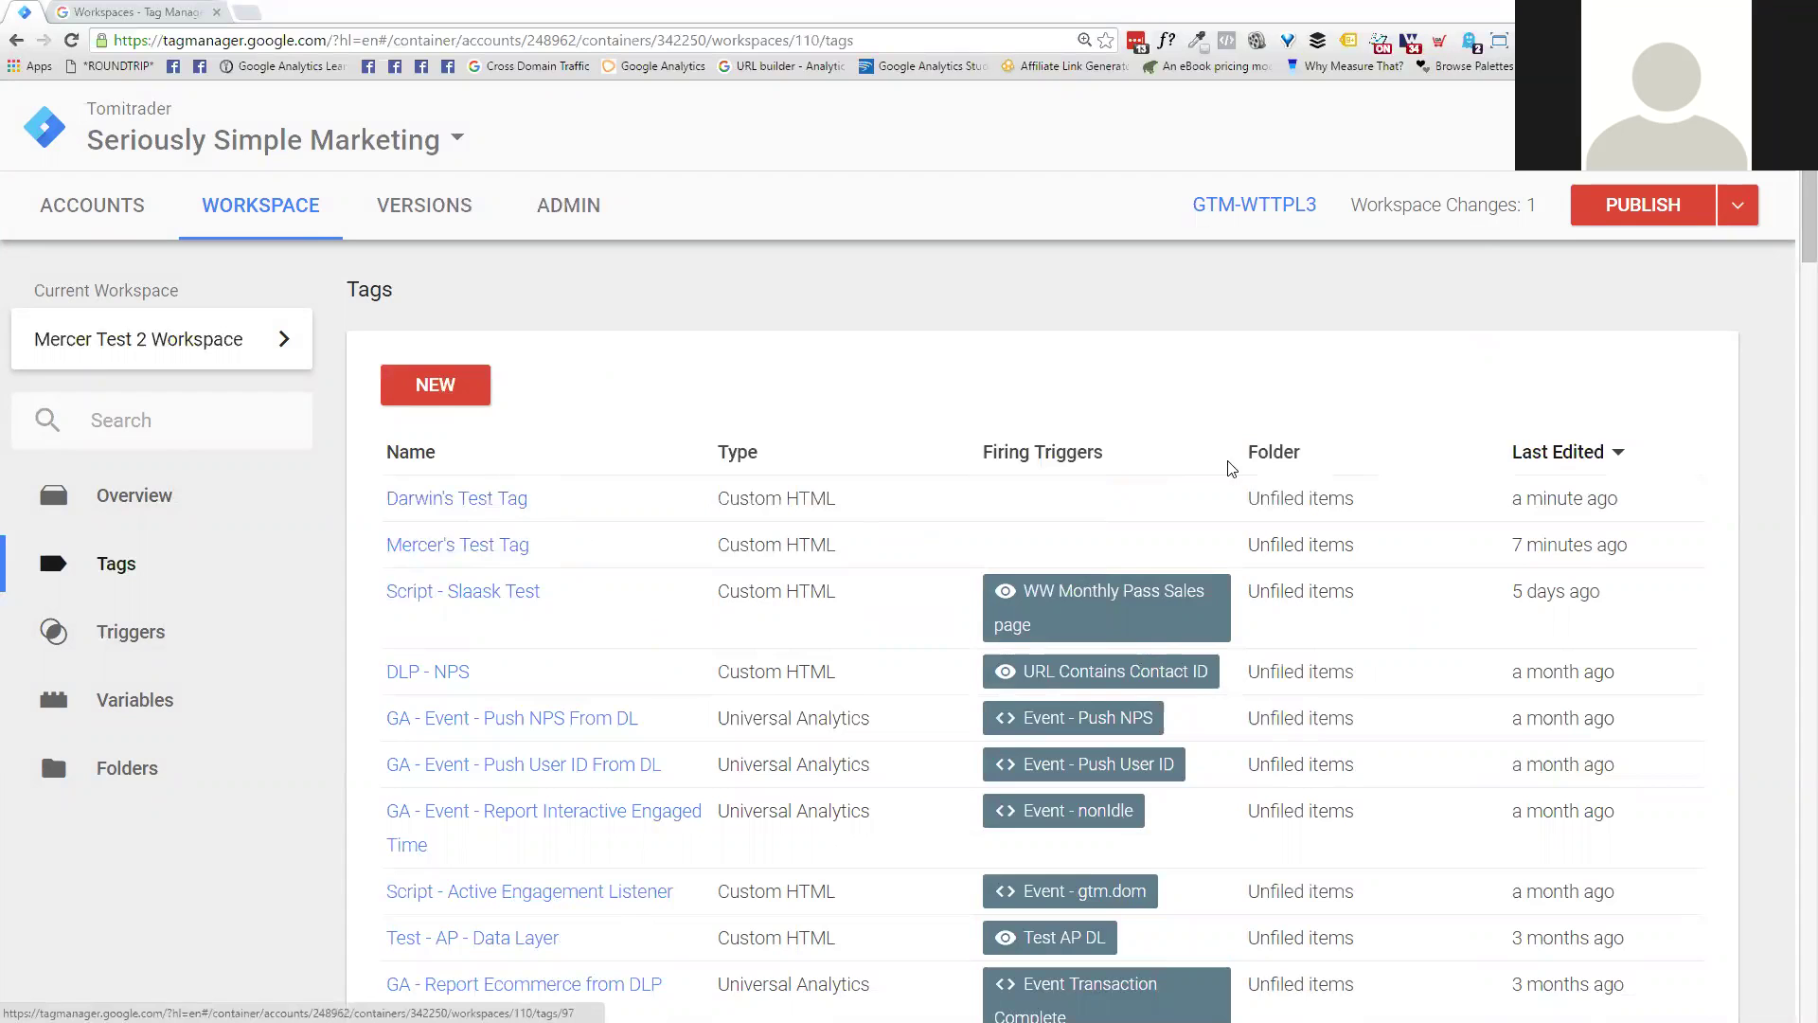
Step: Review the second workspace's activity history before publishing, and try to publish its tag change to the Live environment
{"action": "left_click", "coordinate": [1651, 213]}
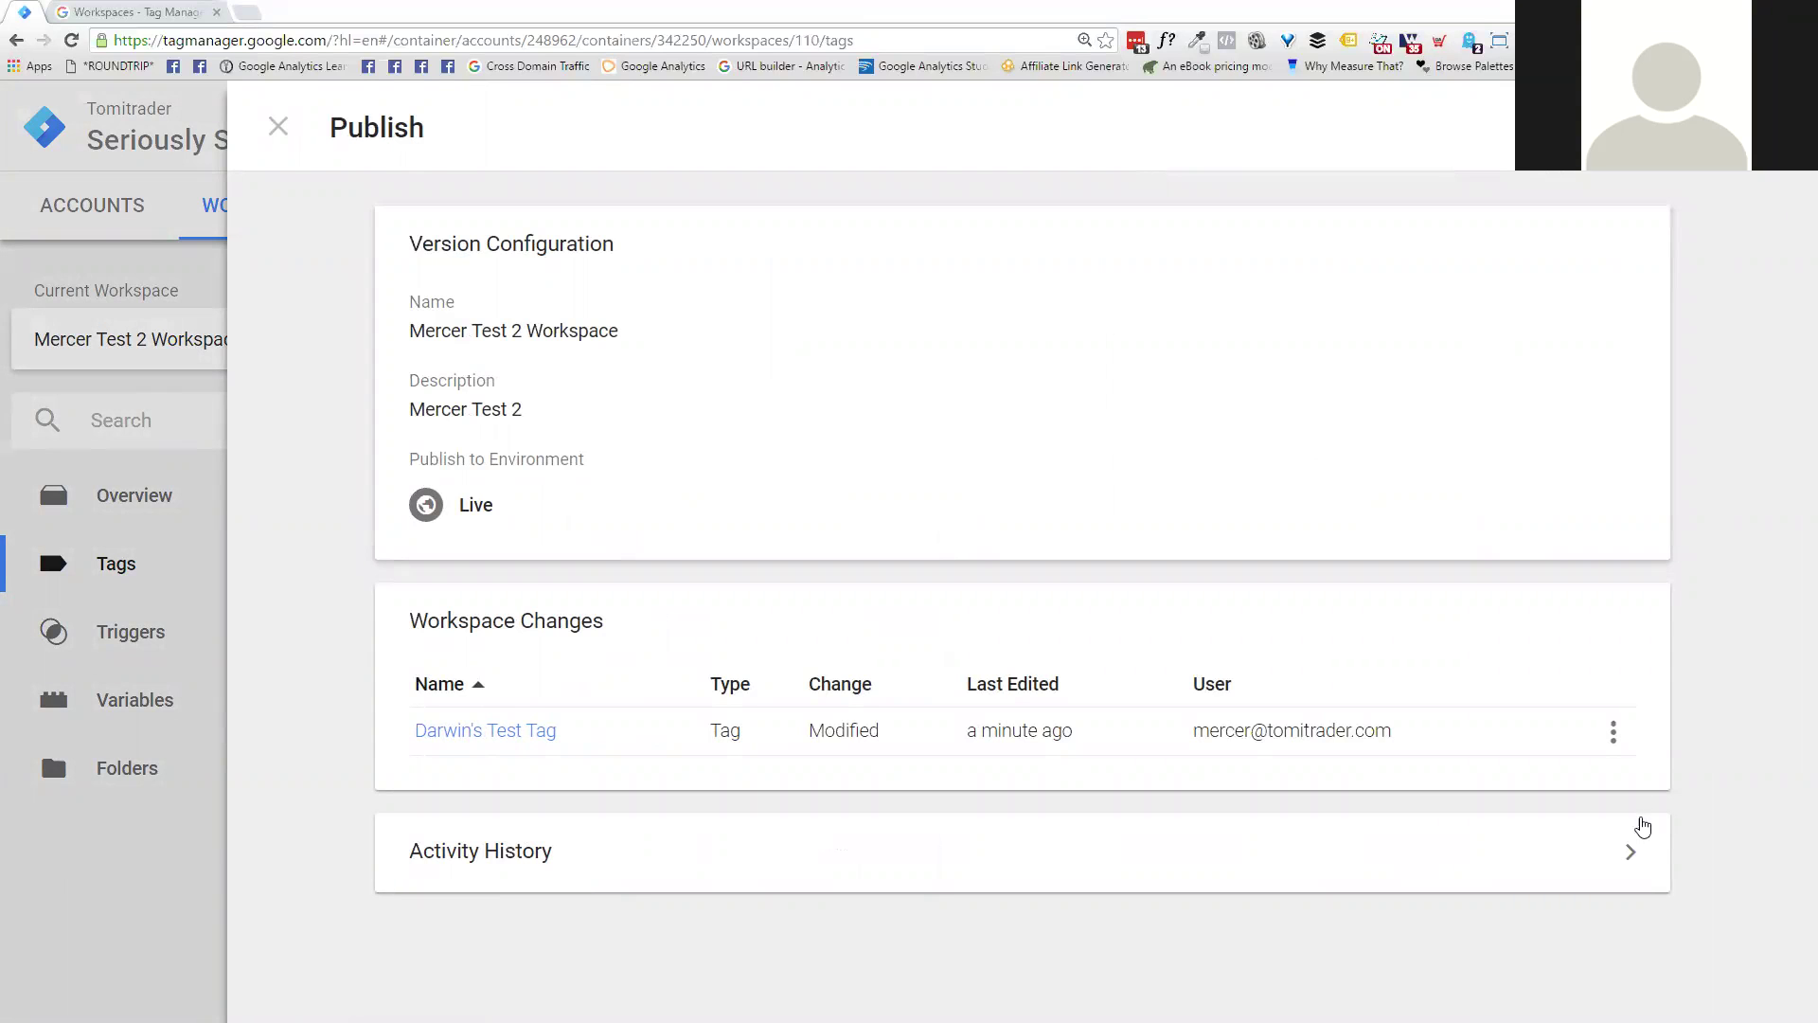
{"action": "left_click", "coordinate": [1632, 849]}
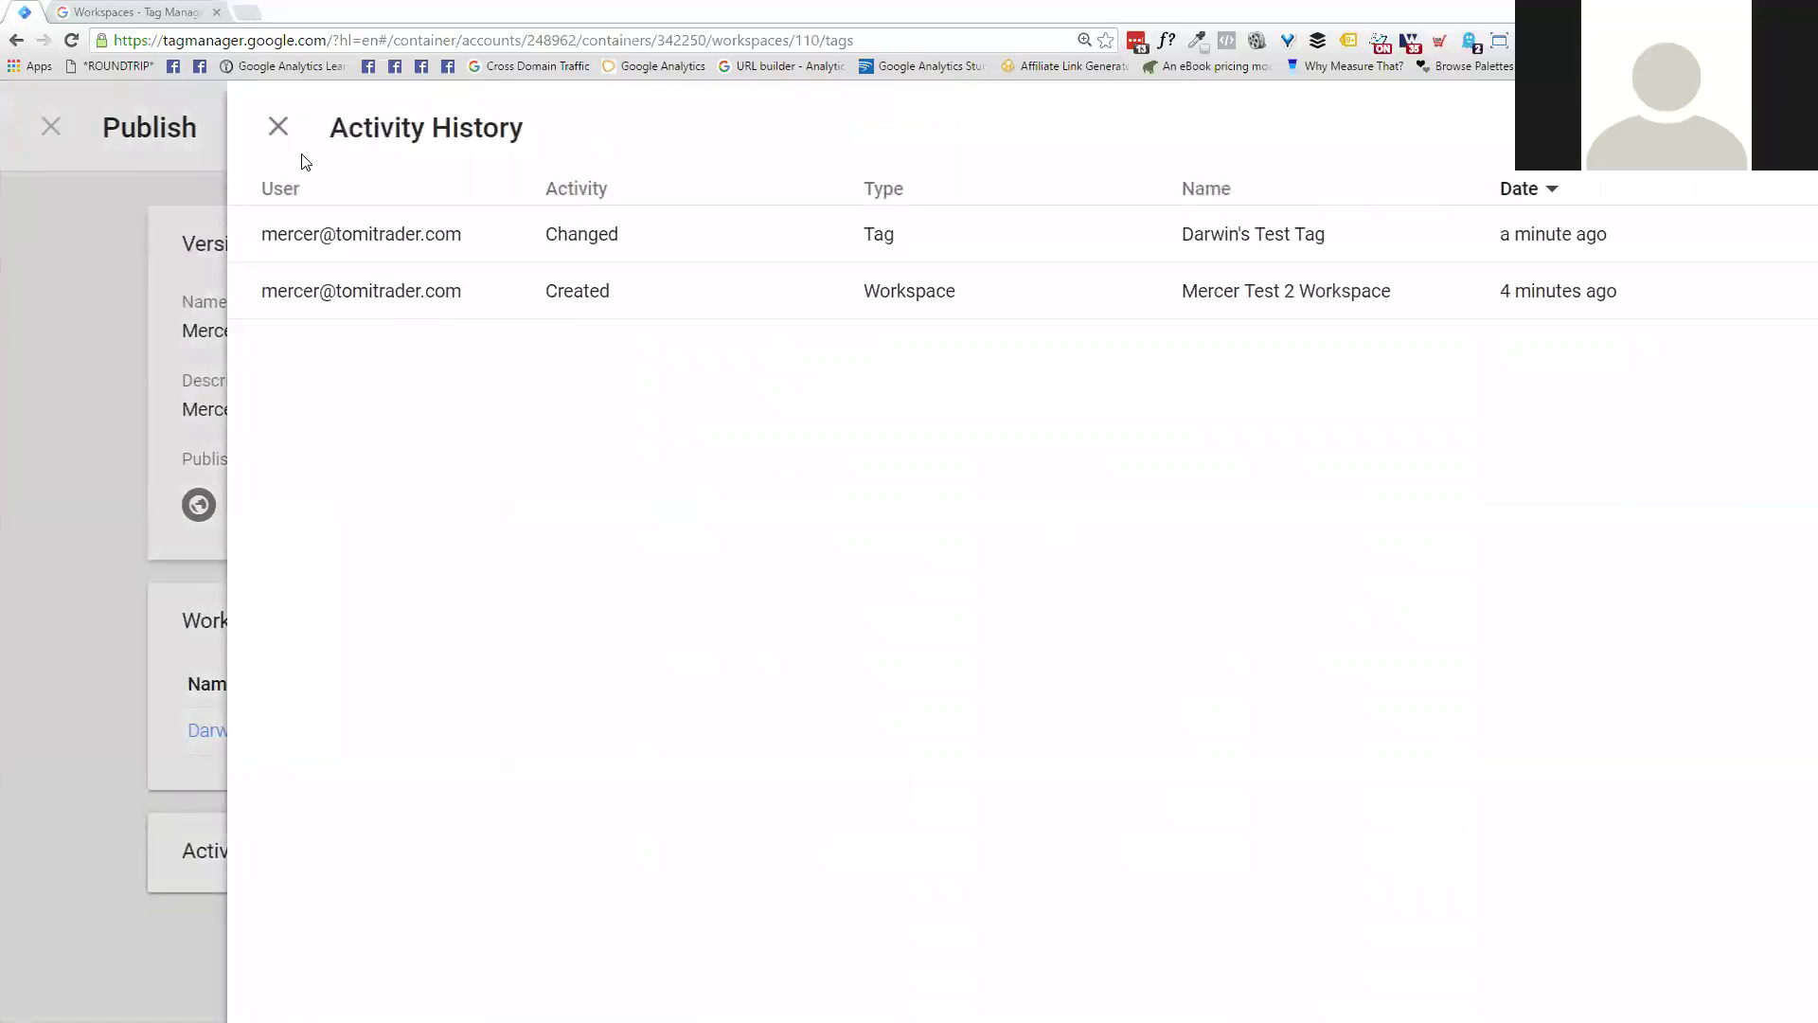
{"action": "left_click", "coordinate": [279, 126]}
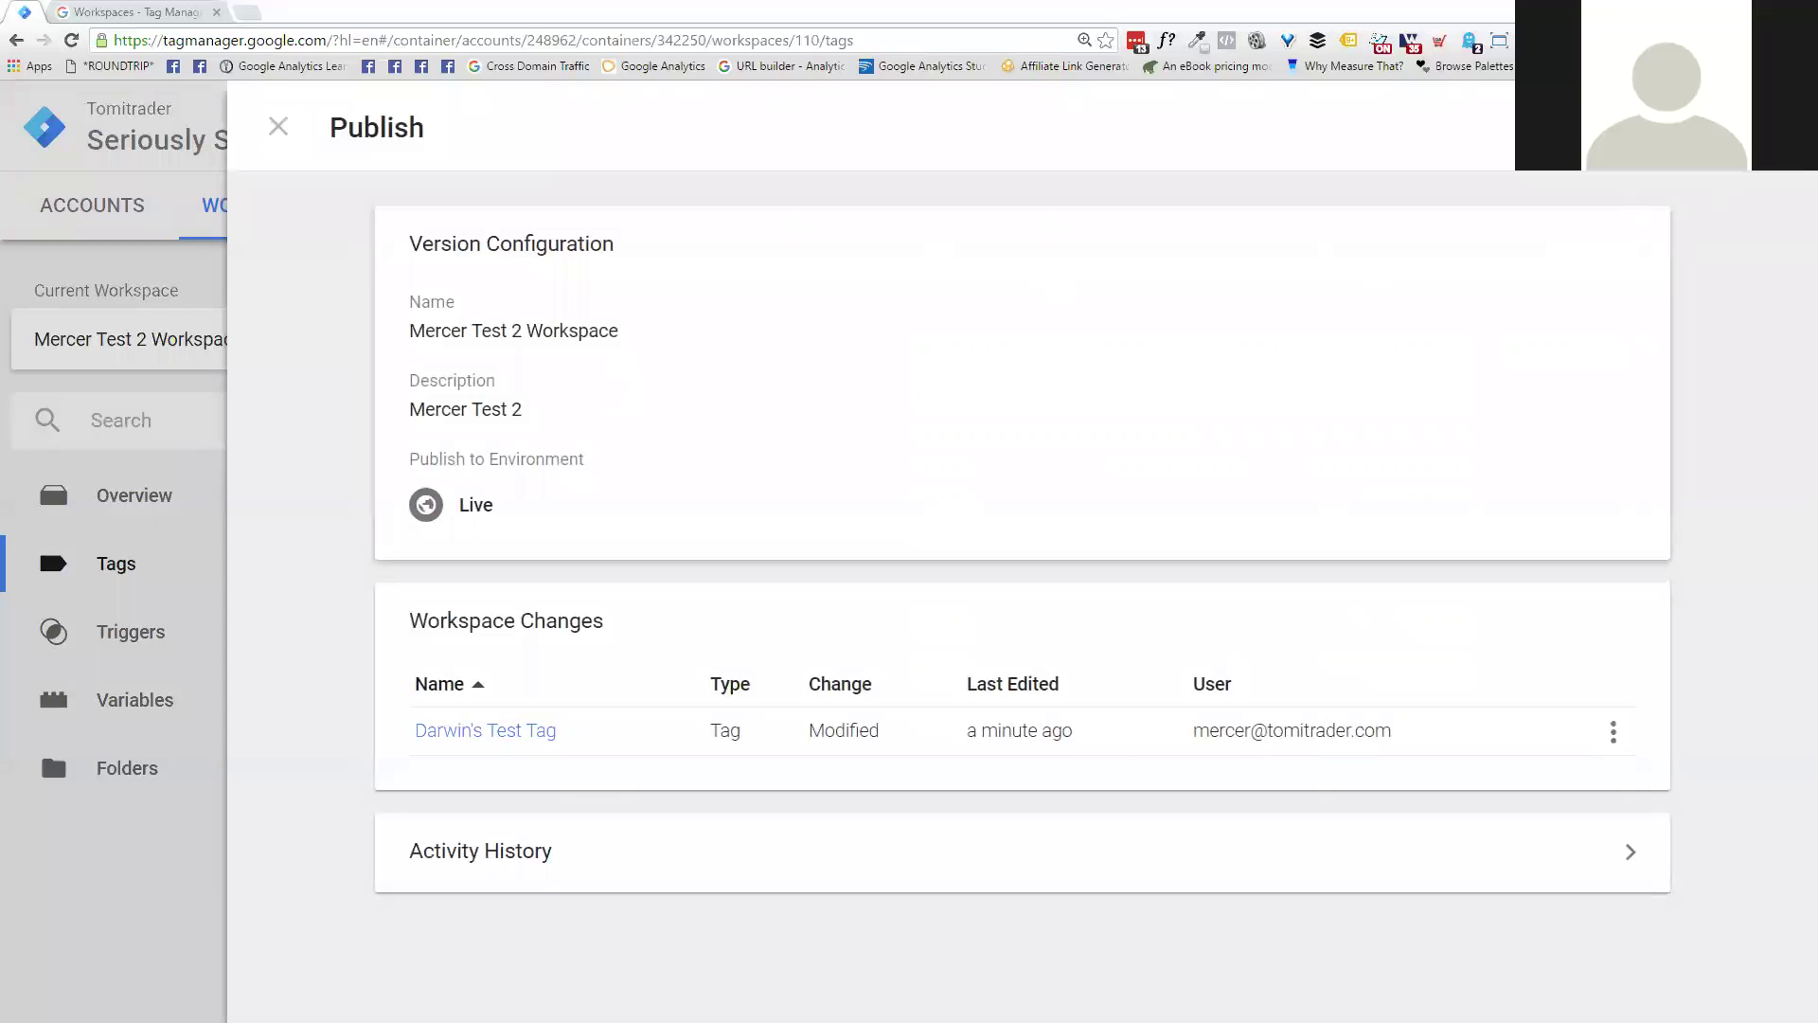
{"action": "left_click", "coordinate": [1735, 127]}
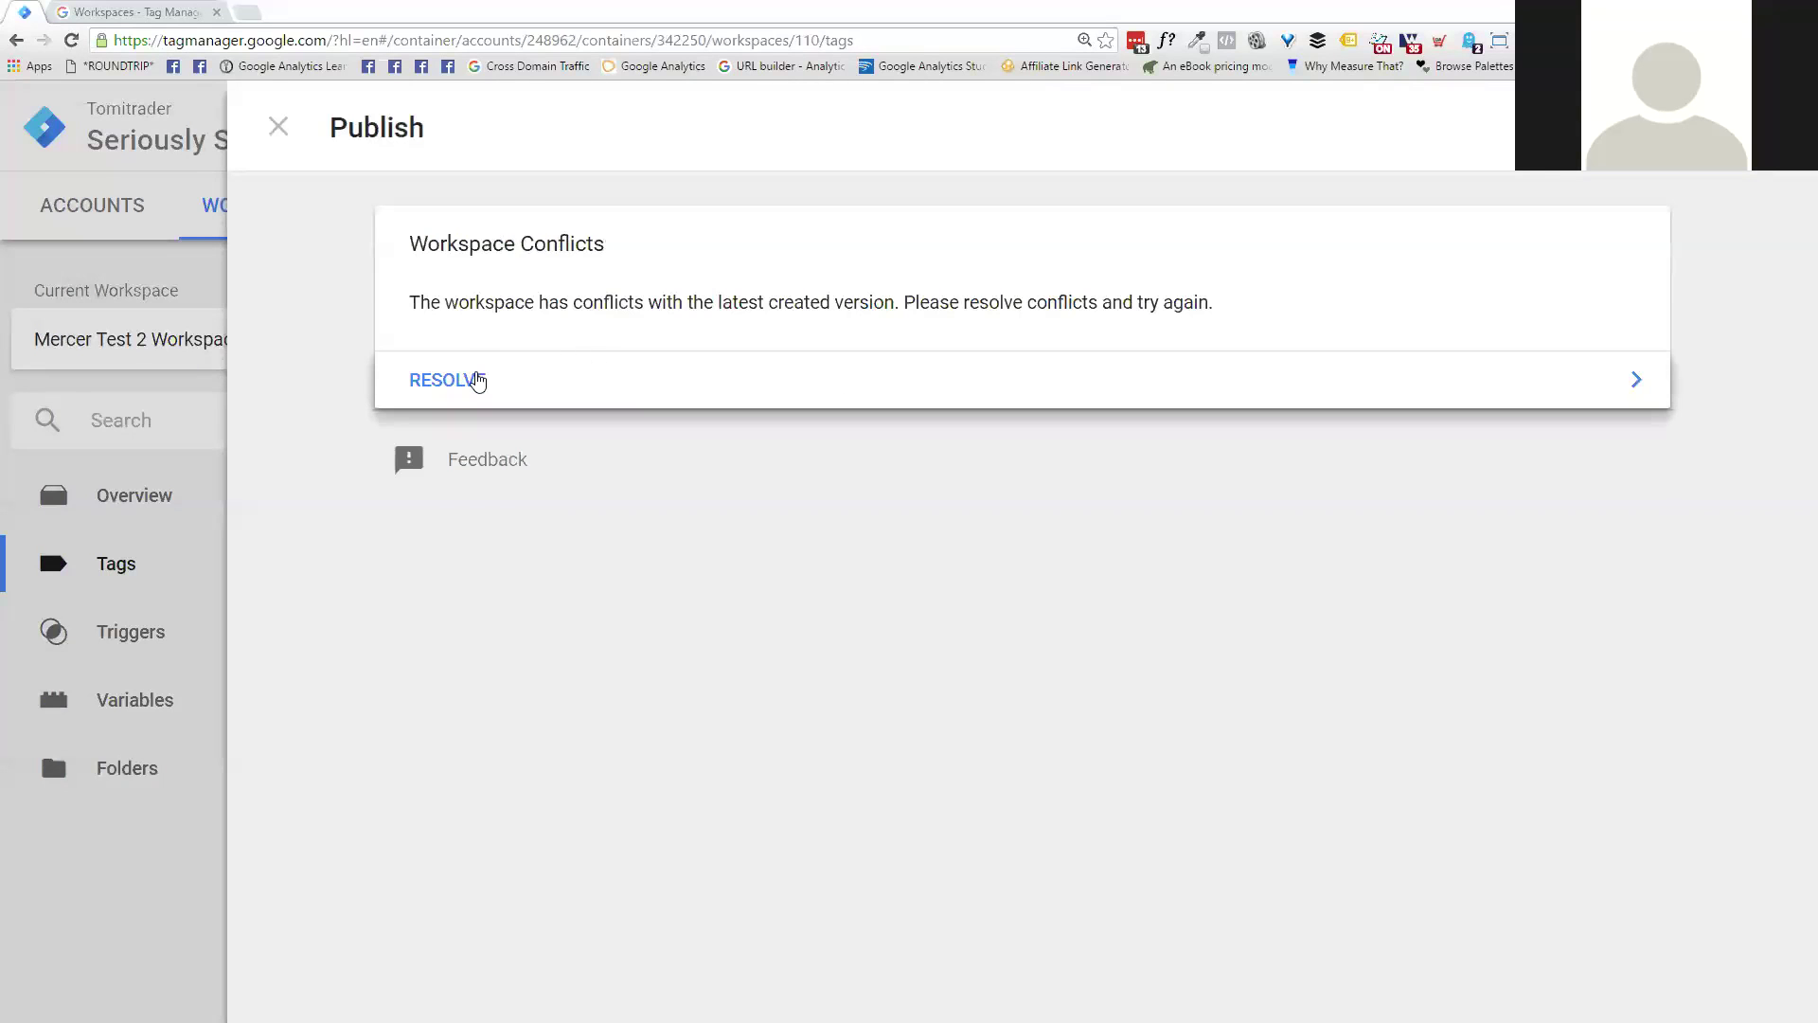
Step: Compare the conflicting tag versions and resolve the conflict by restoring the colleague's test tag from the current workspace
{"action": "left_click", "coordinate": [477, 379]}
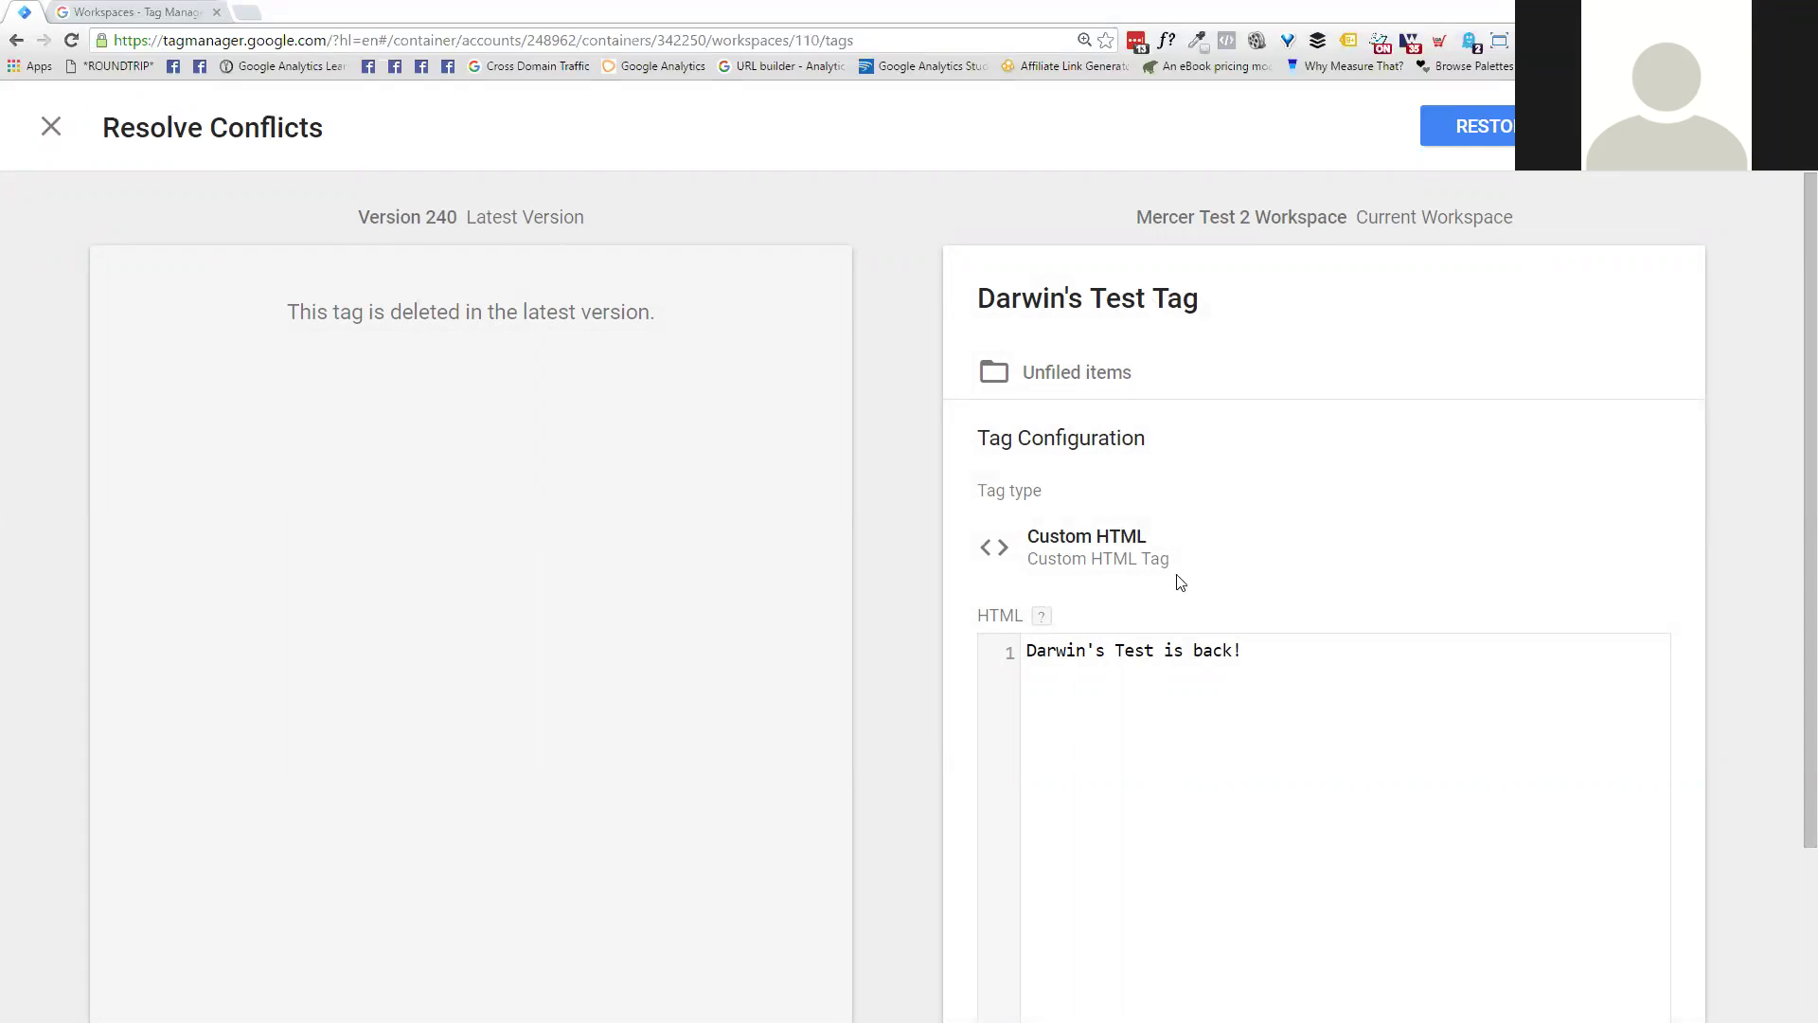
{"action": "scroll", "coordinate": [1203, 592], "scroll_direction": "down", "scroll_amount": 2}
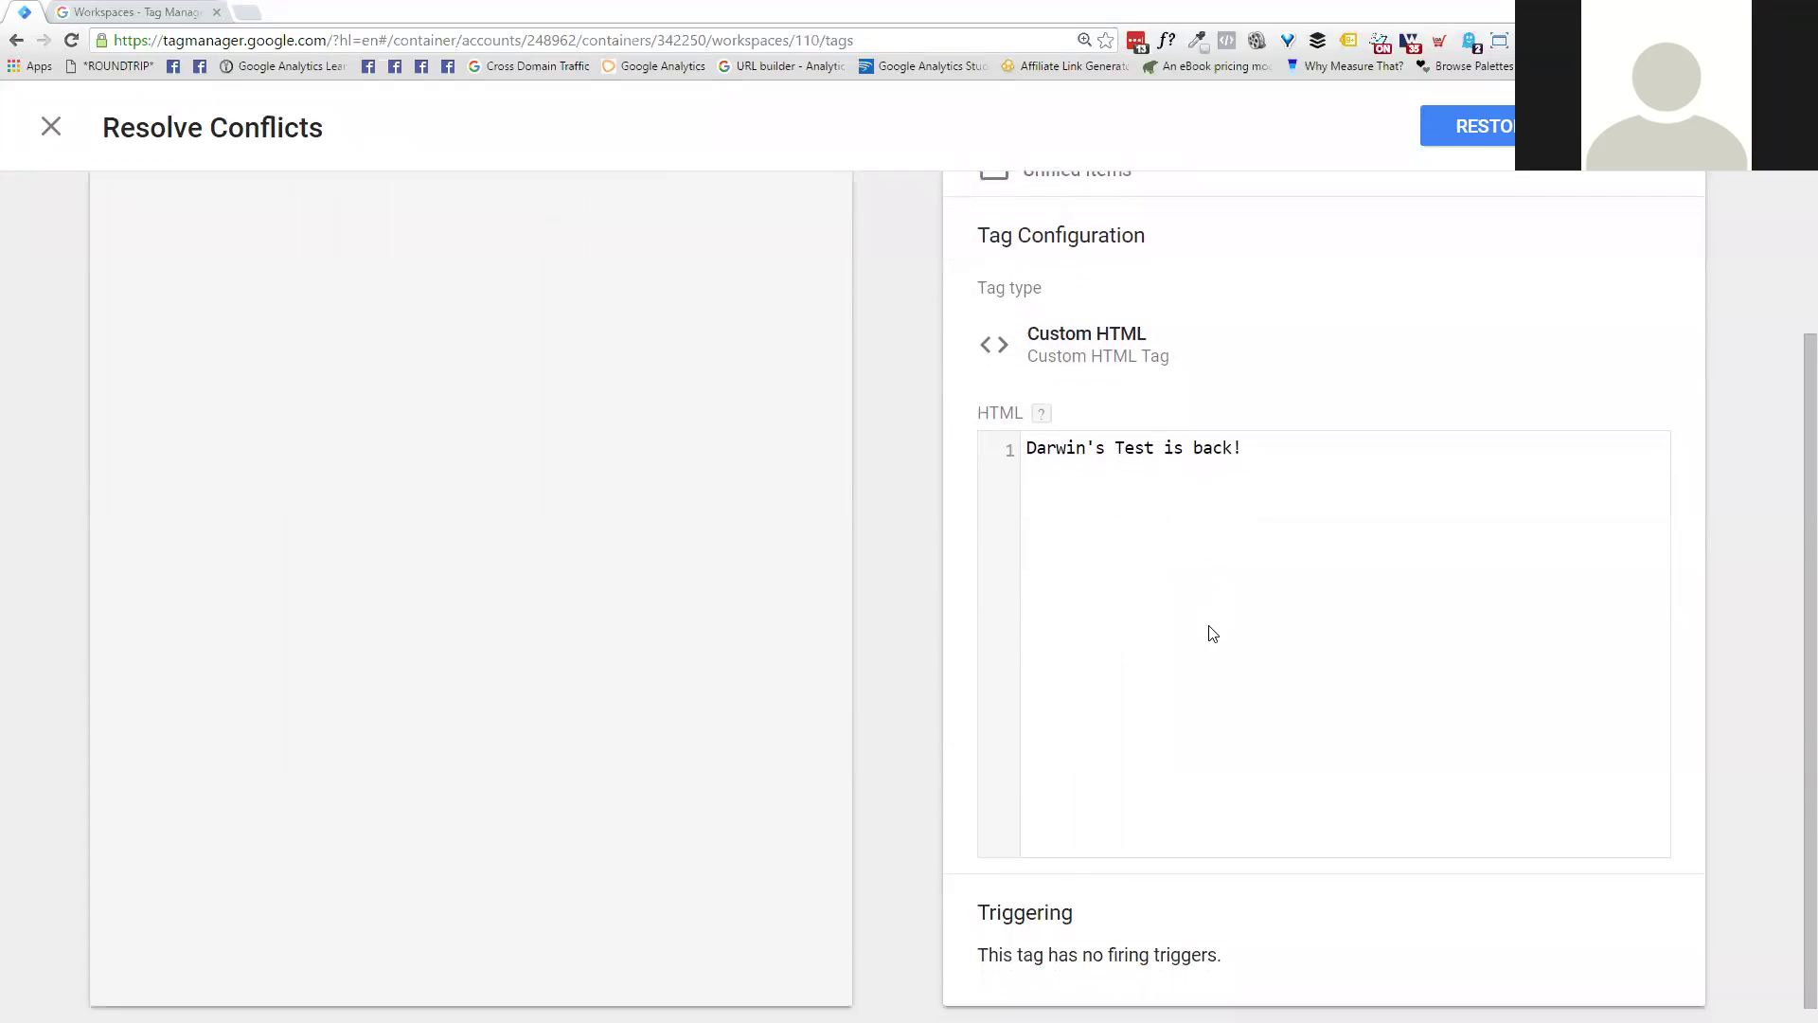
{"action": "scroll", "coordinate": [1211, 655], "scroll_direction": "up", "scroll_amount": 2}
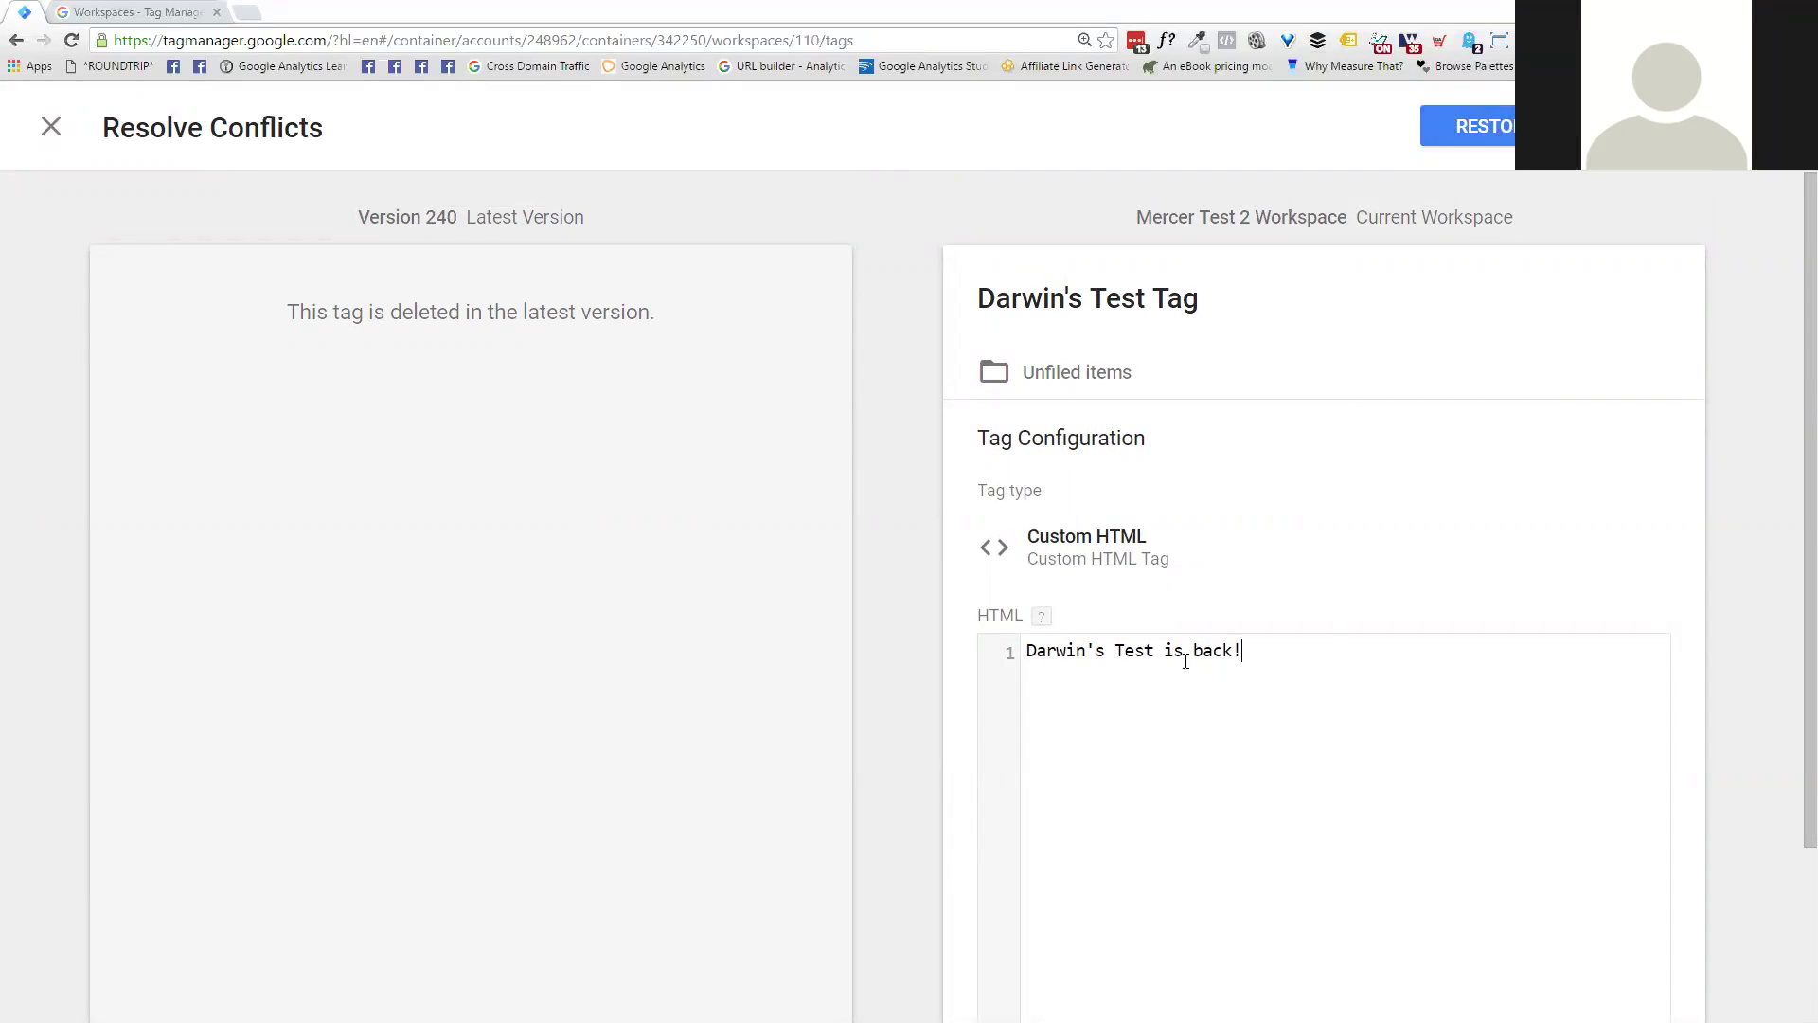
{"action": "left_click_drag", "start_coordinate": [1242, 651], "coordinate": [1026, 652]}
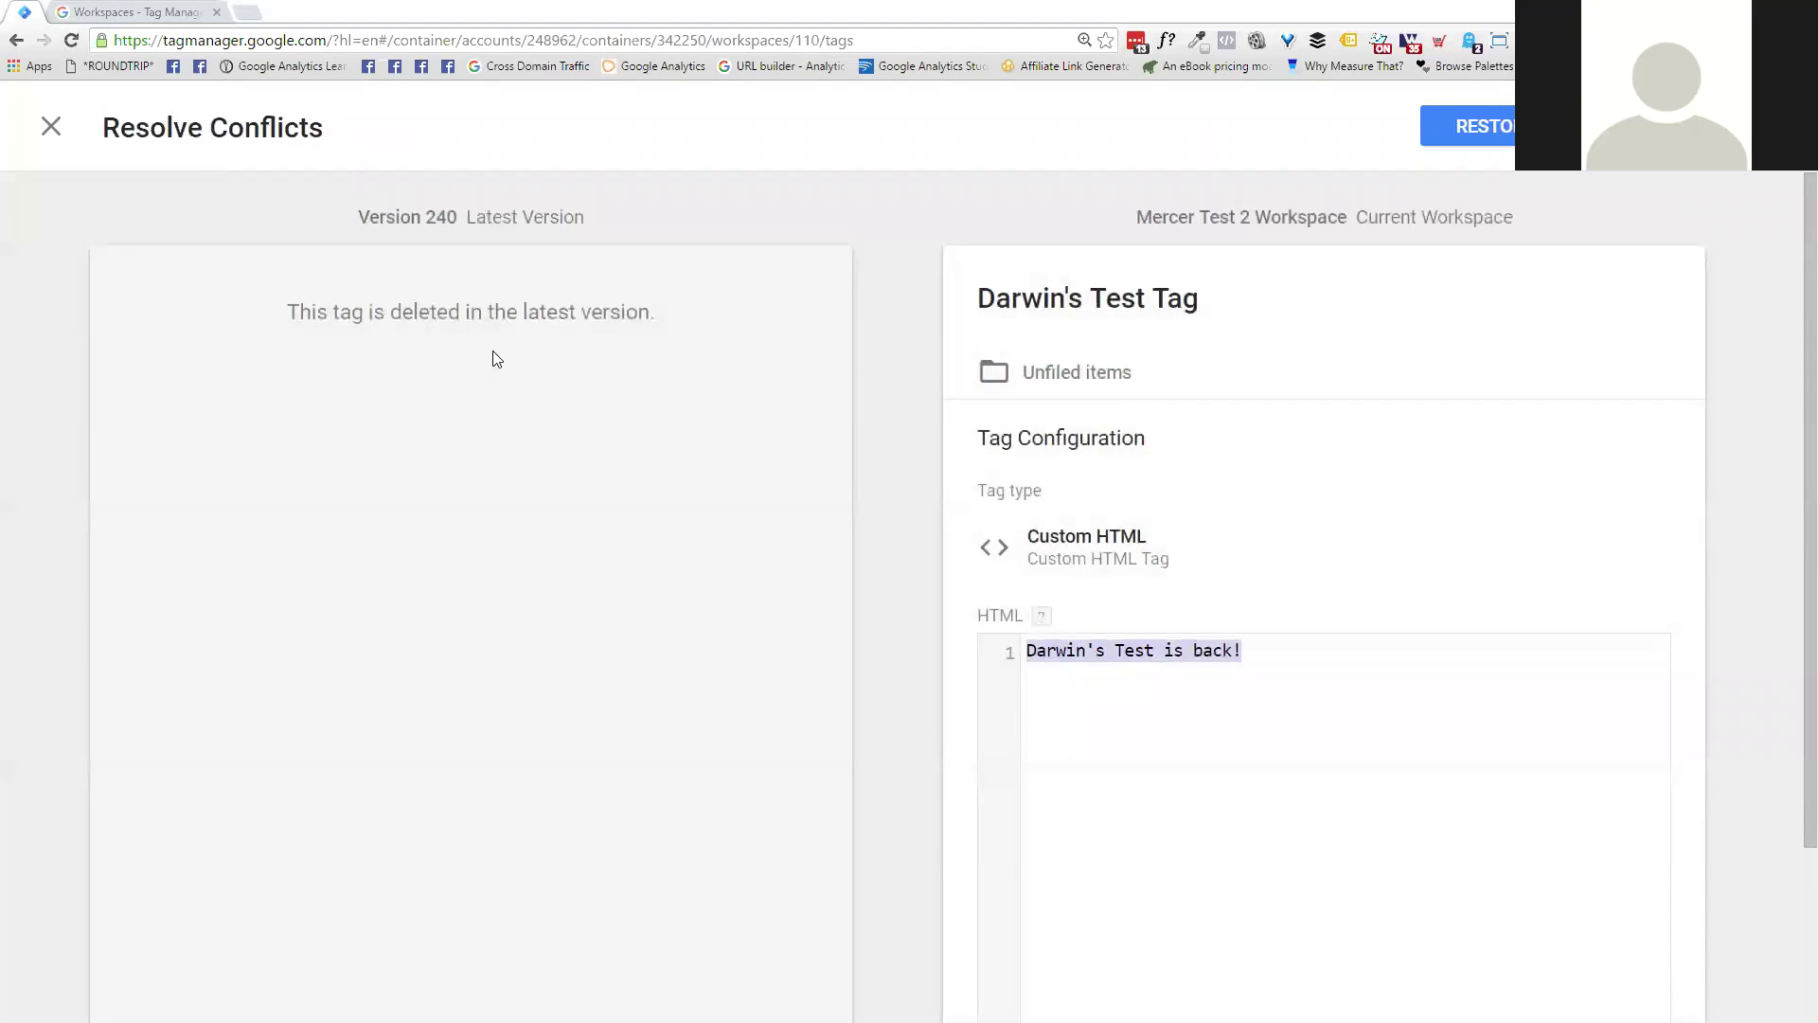
{"action": "left_click", "coordinate": [1490, 130]}
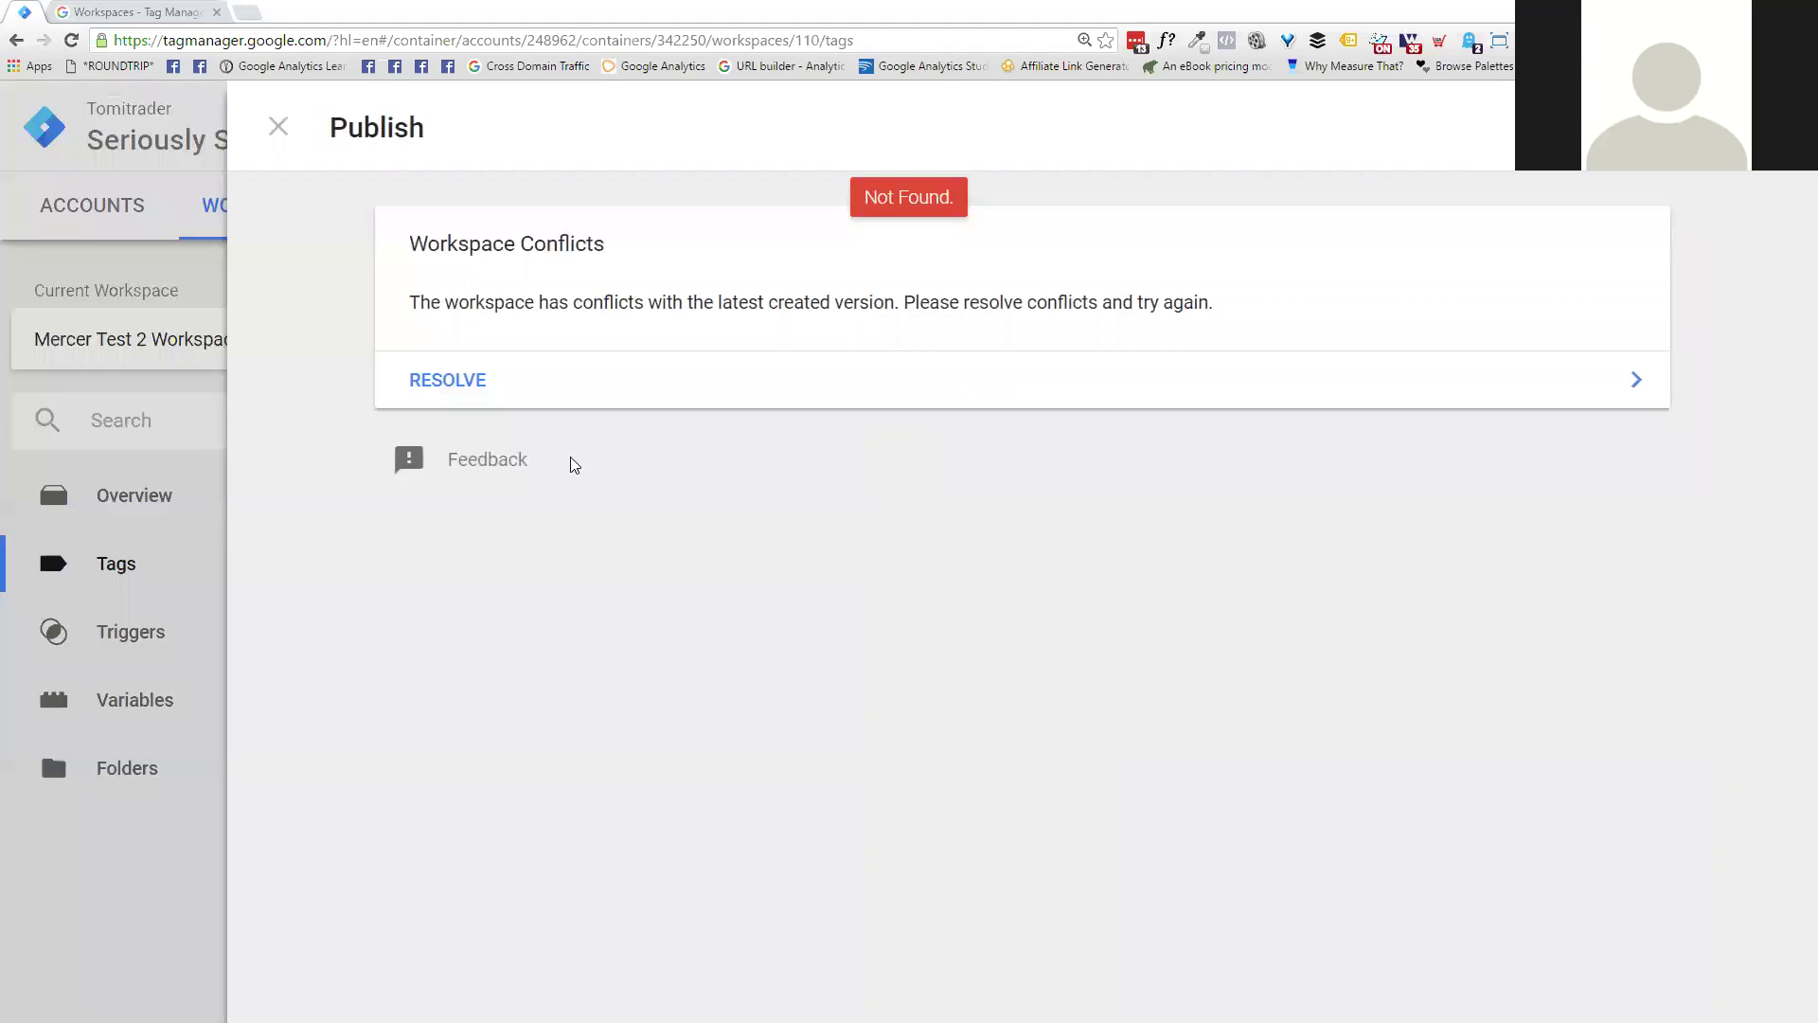
{"action": "left_click", "coordinate": [440, 383]}
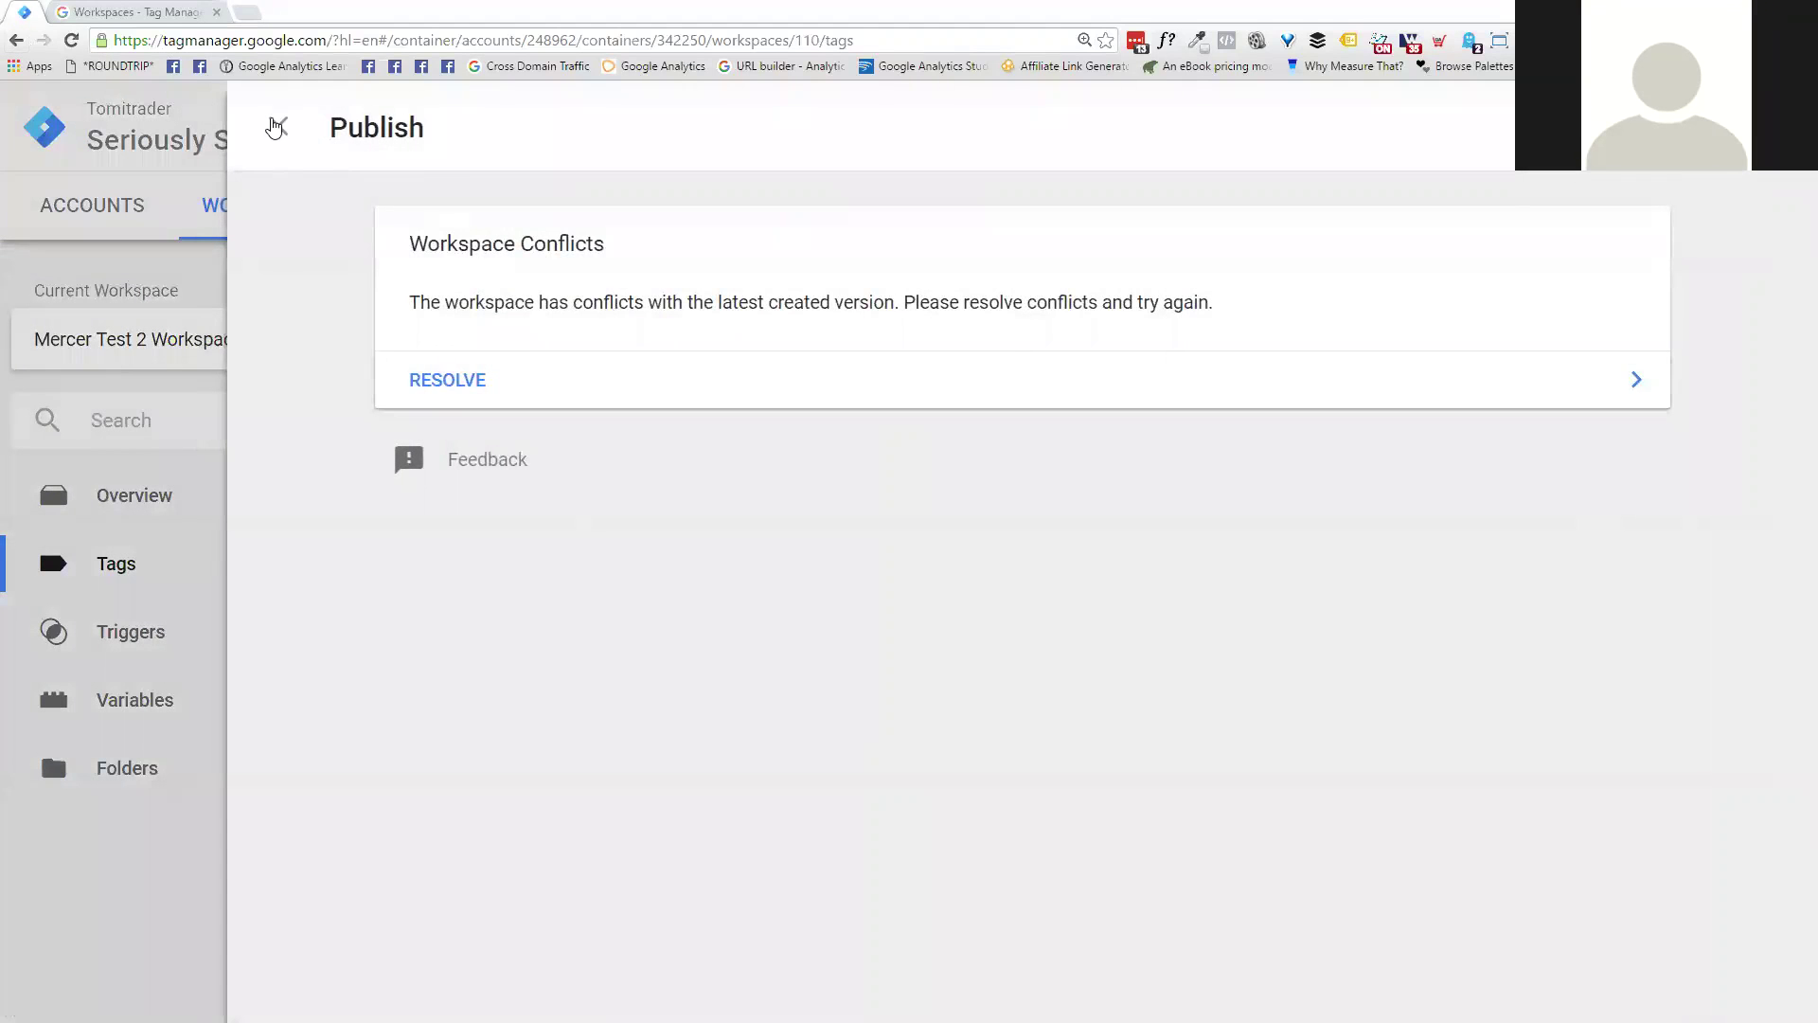
{"action": "left_click", "coordinate": [278, 126]}
Step: Publish the second workspace to the Live environment and review the new version's summary and changes
{"action": "left_click", "coordinate": [1643, 206]}
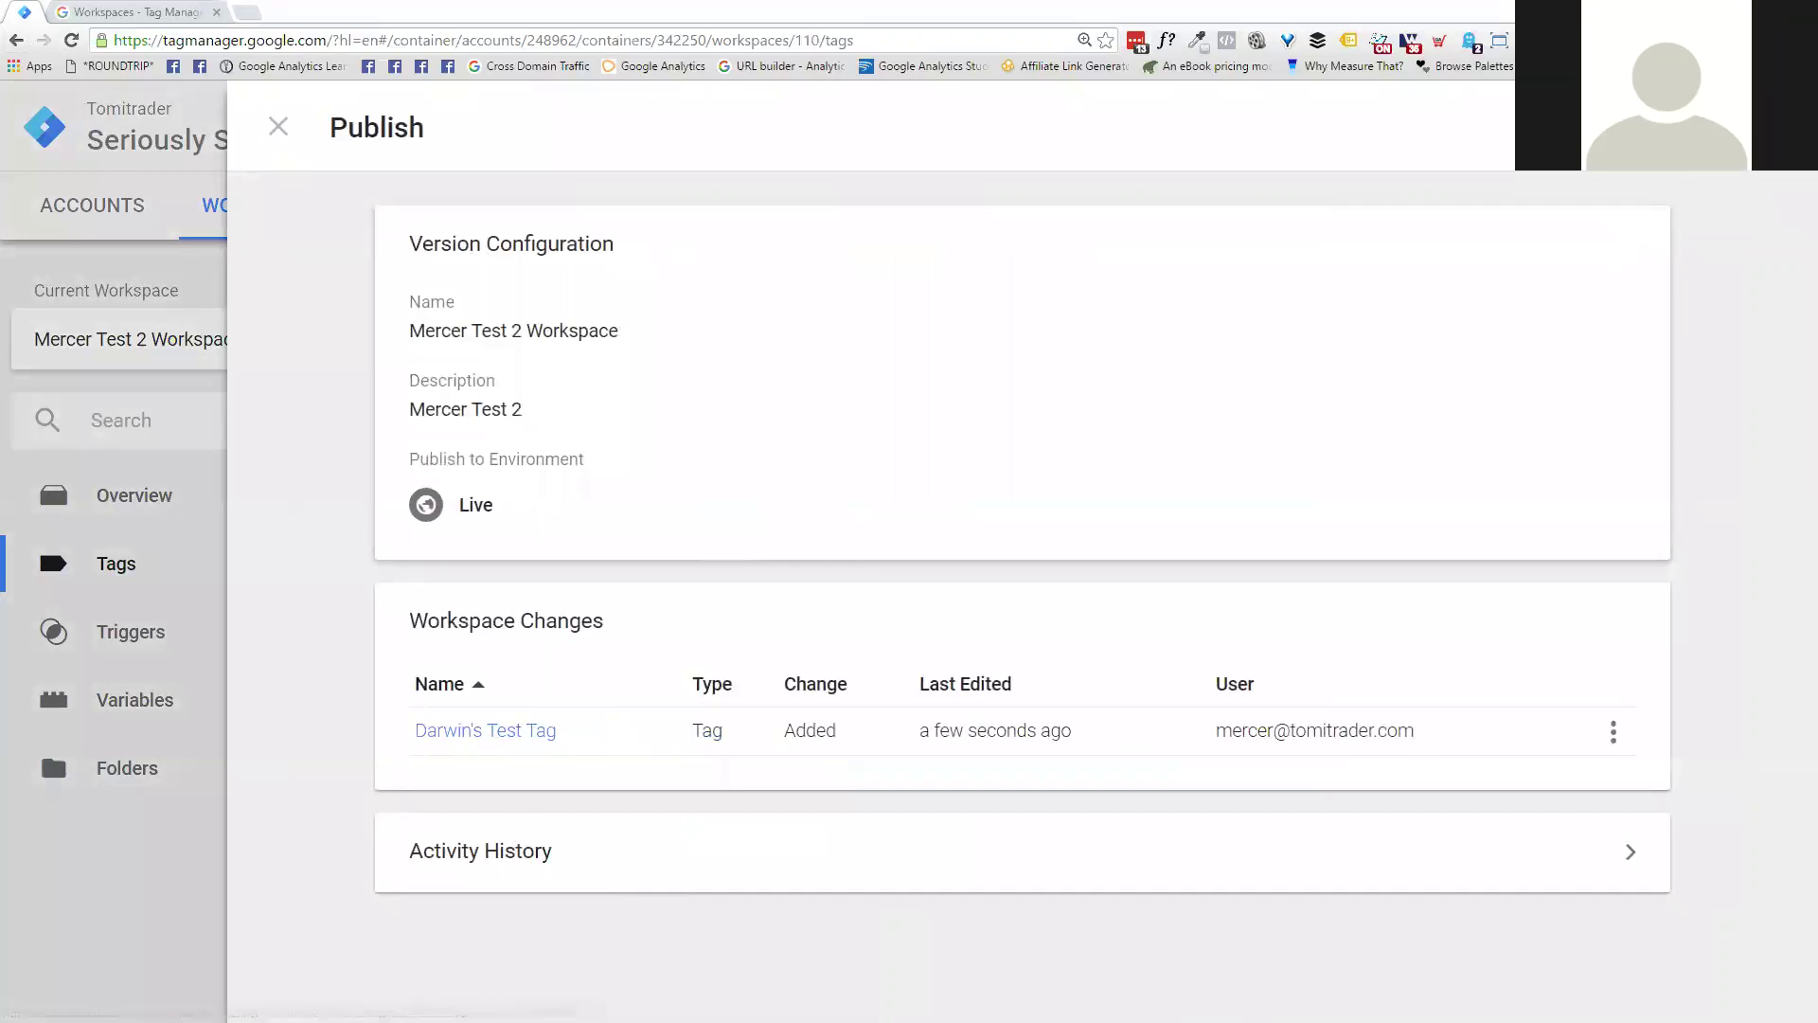
{"action": "left_click", "coordinate": [1731, 127]}
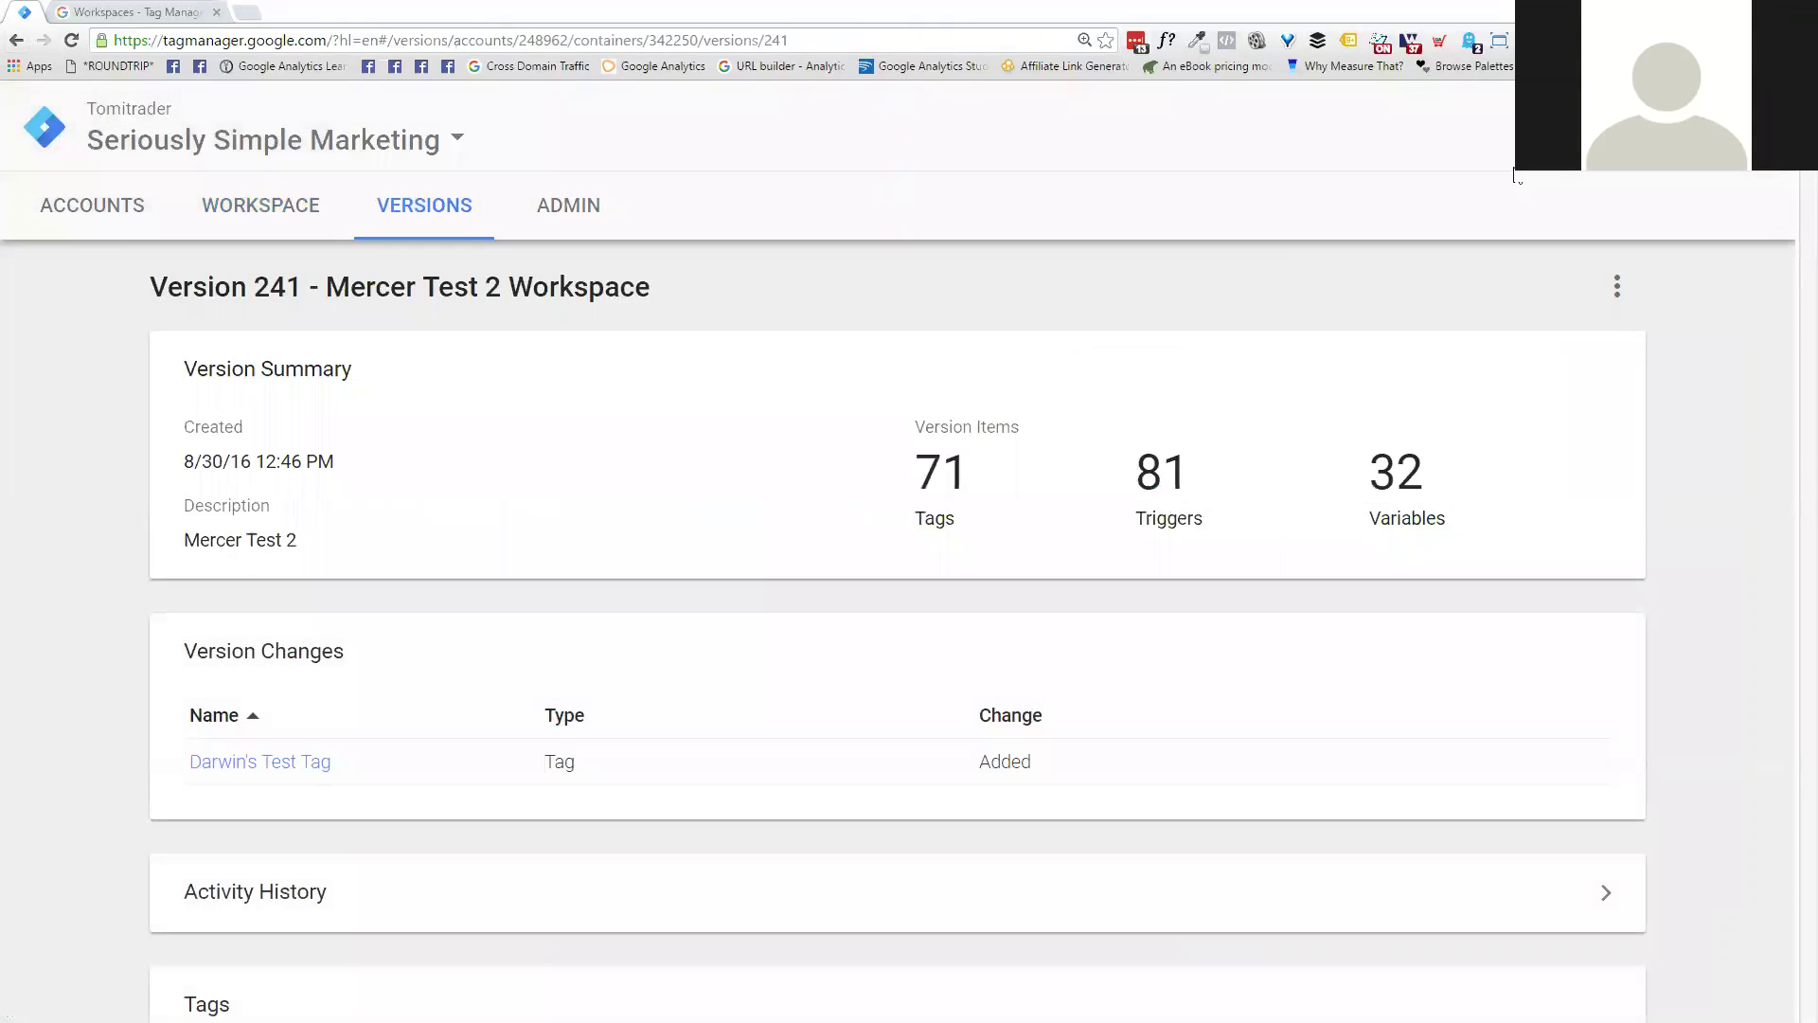
{"action": "scroll", "coordinate": [325, 760], "scroll_direction": "down", "scroll_amount": 1}
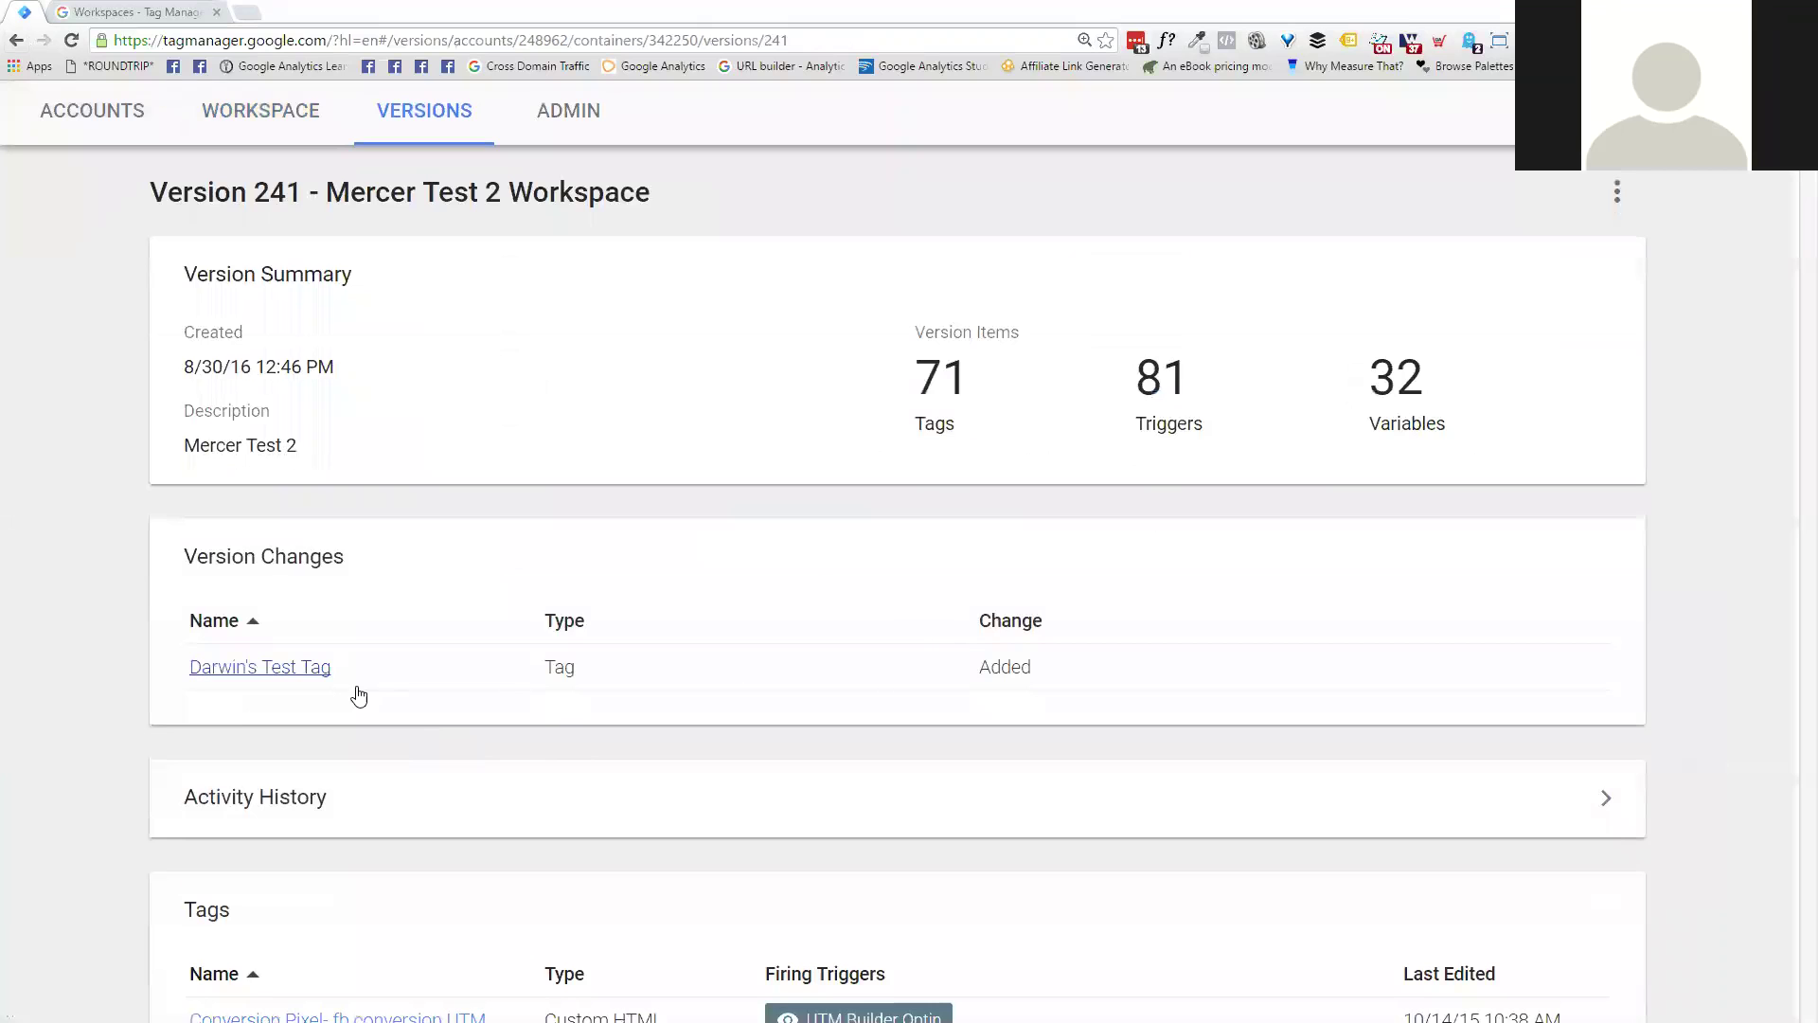
{"action": "scroll", "coordinate": [503, 487], "scroll_direction": "up", "scroll_amount": 1}
Step: Update the Default Workspace with the unmerged version 241, and check the list of workspaces
{"action": "left_click", "coordinate": [254, 208]}
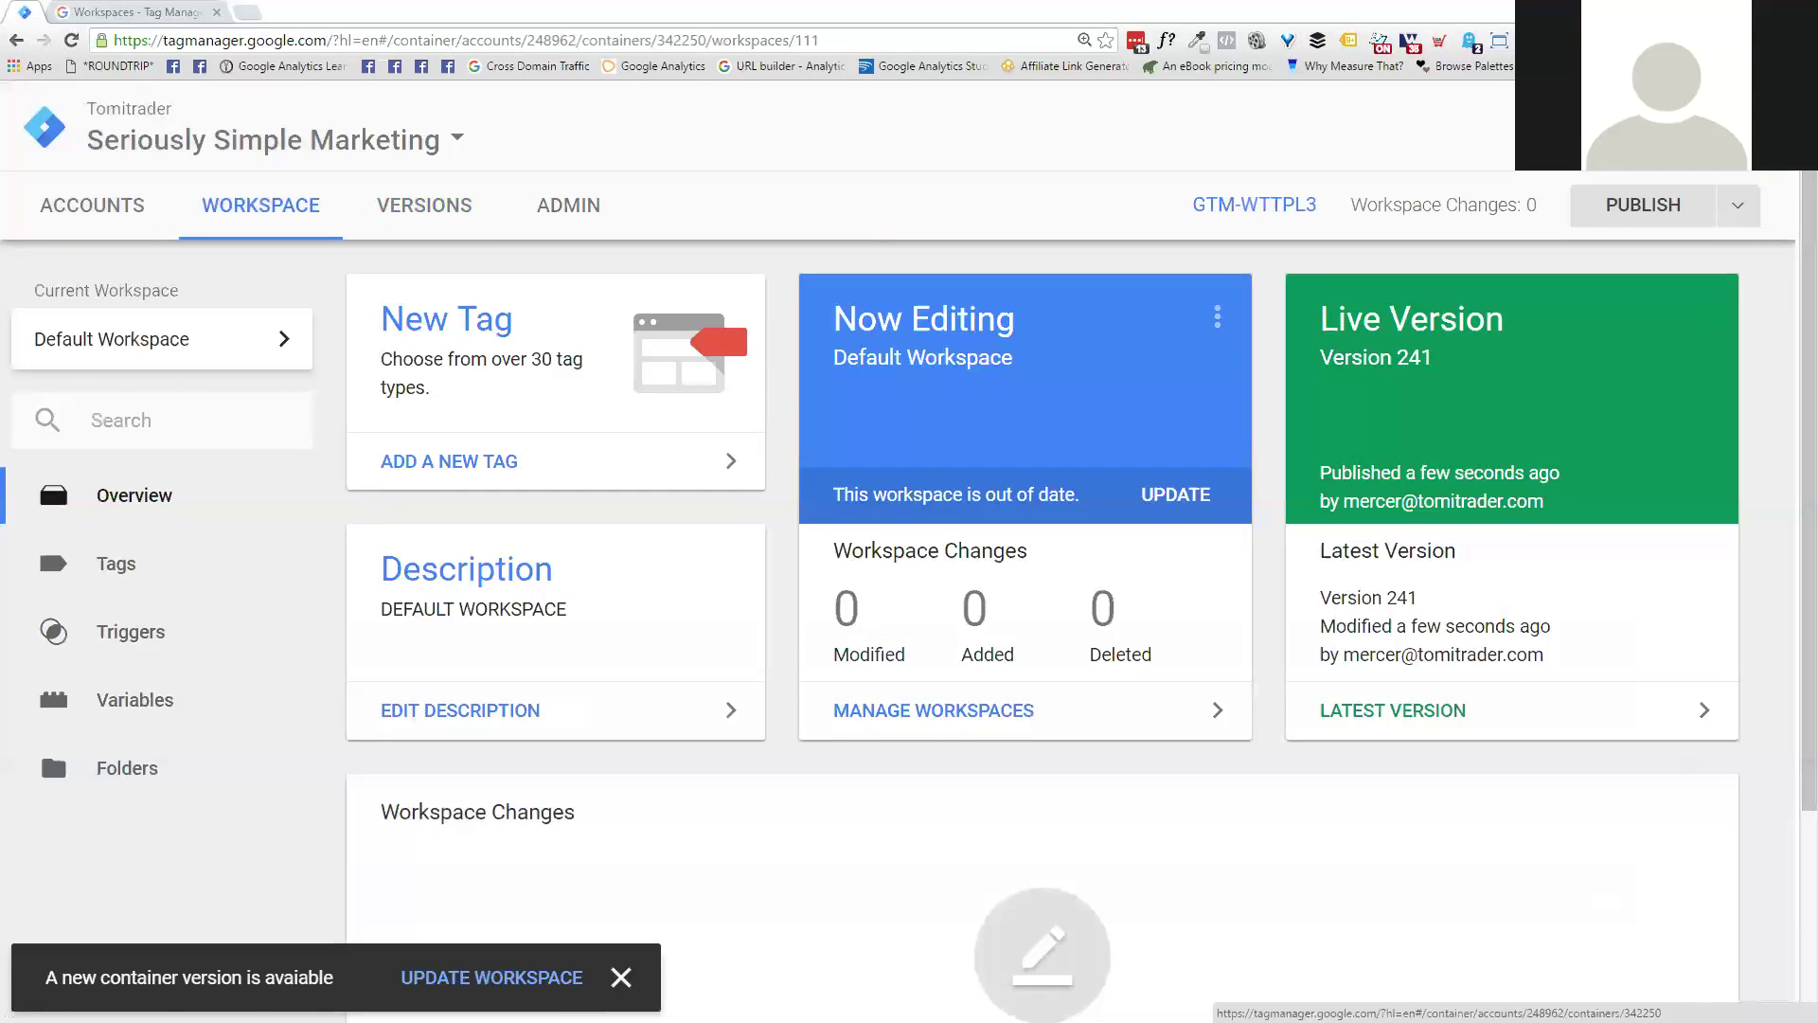
{"action": "left_click", "coordinate": [484, 981]}
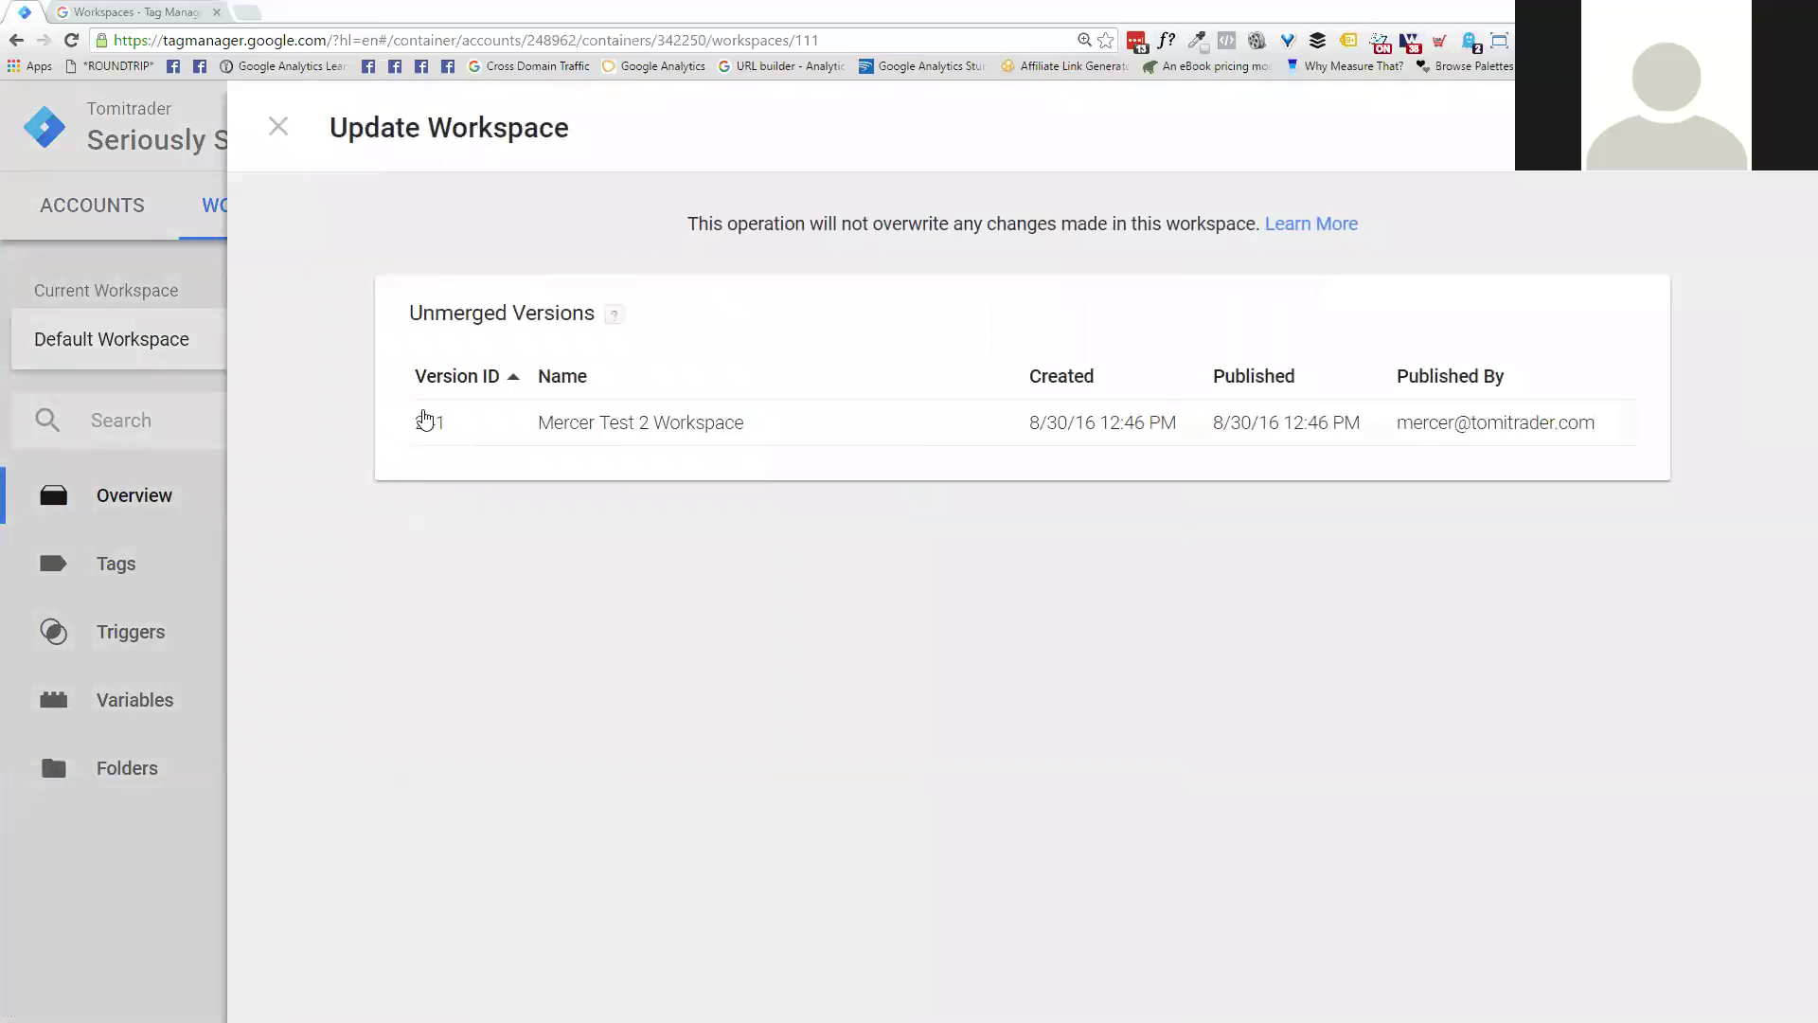
{"action": "left_click", "coordinate": [1724, 127]}
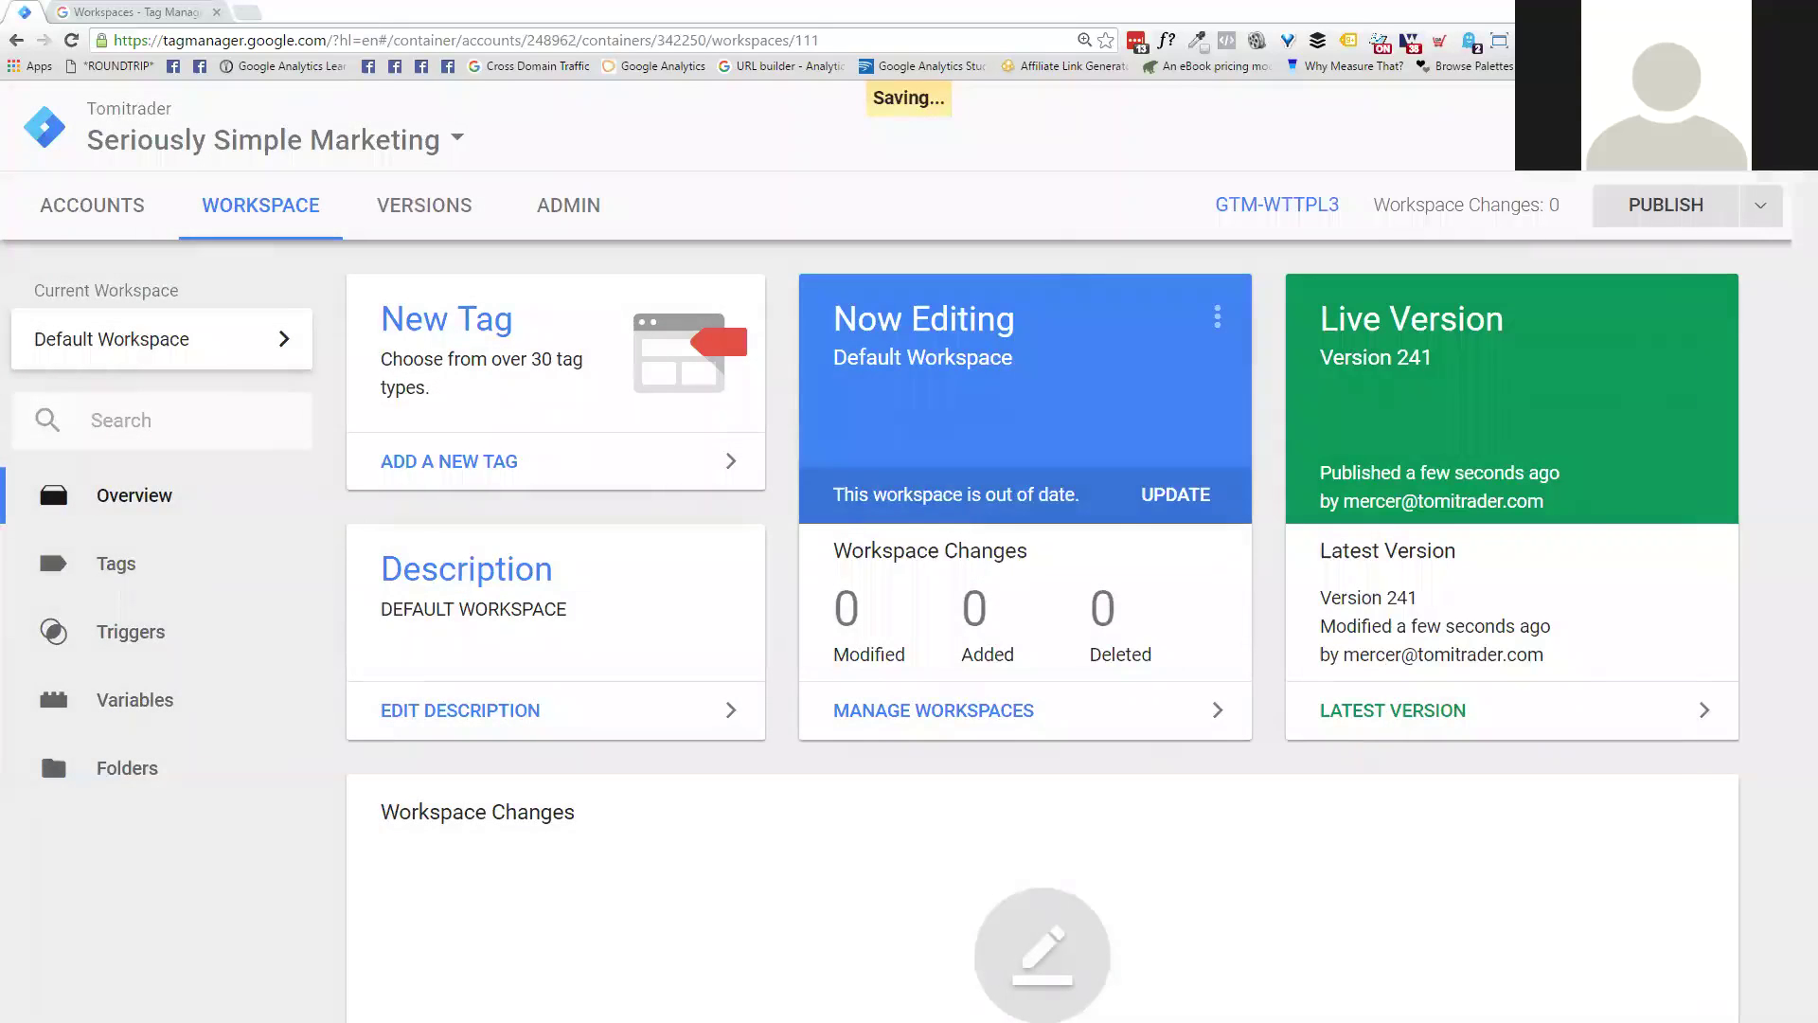
{"action": "left_click", "coordinate": [111, 365]}
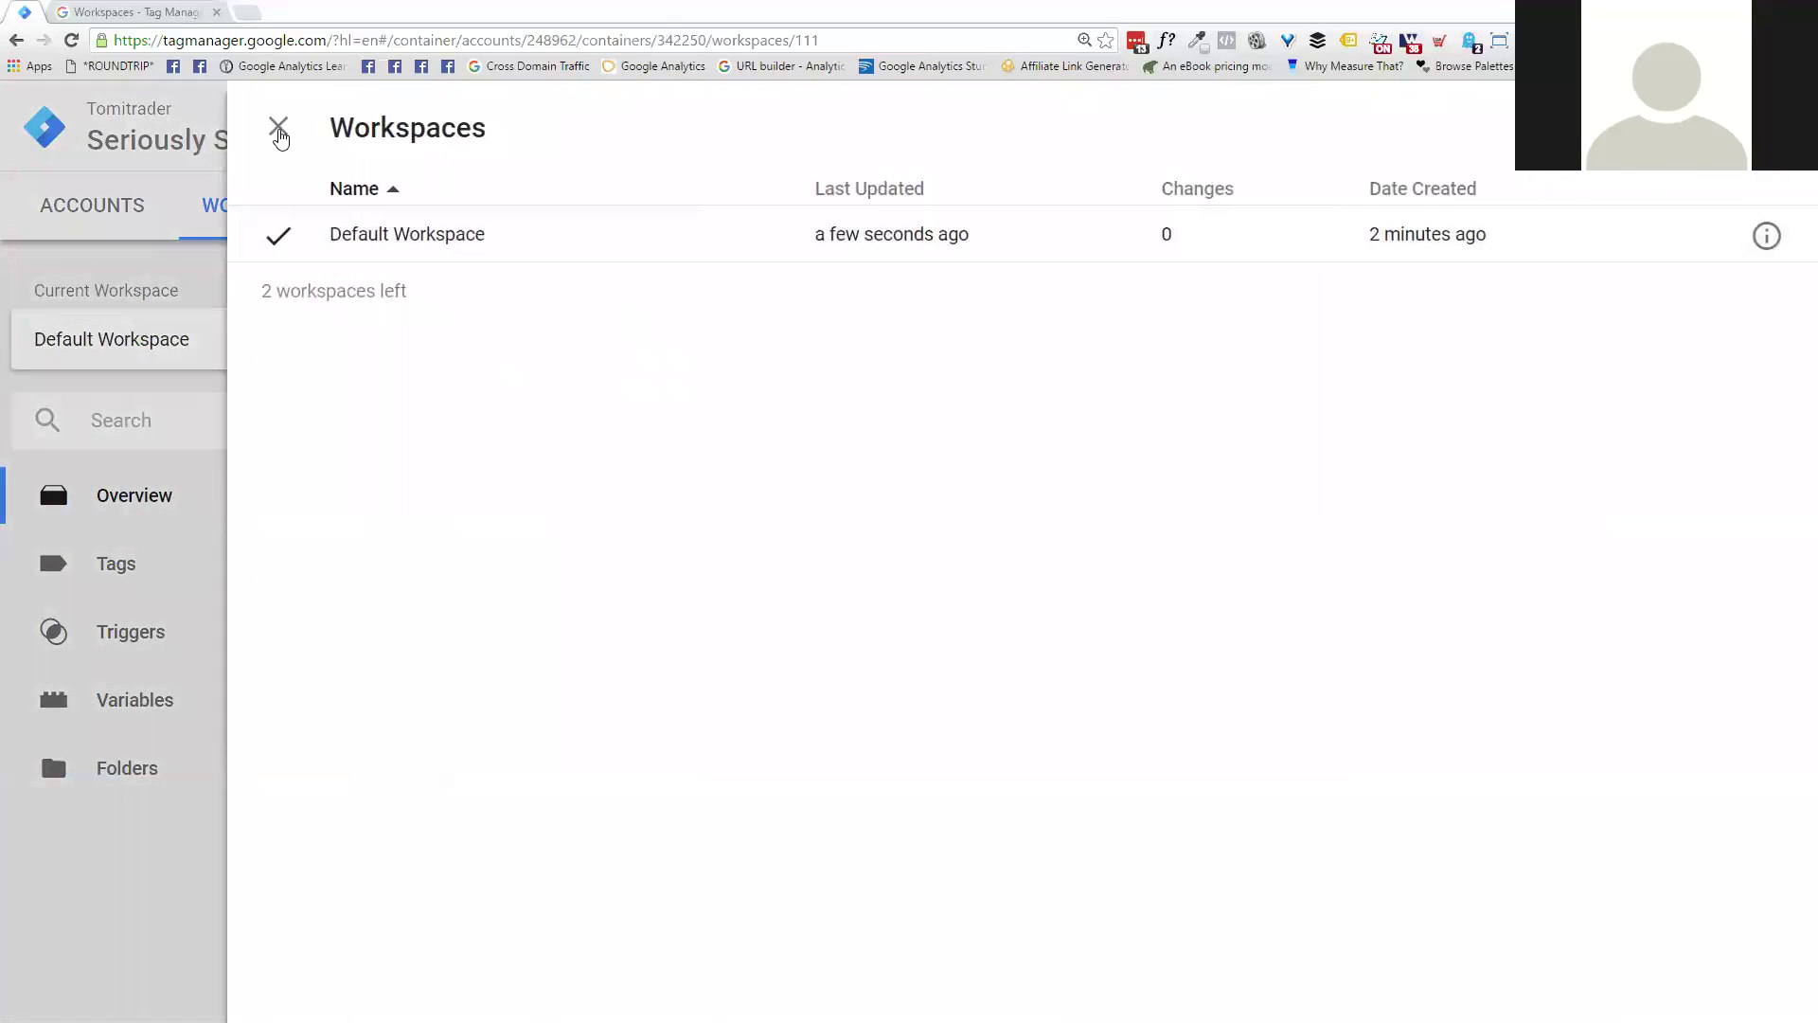
{"action": "left_click", "coordinate": [278, 128]}
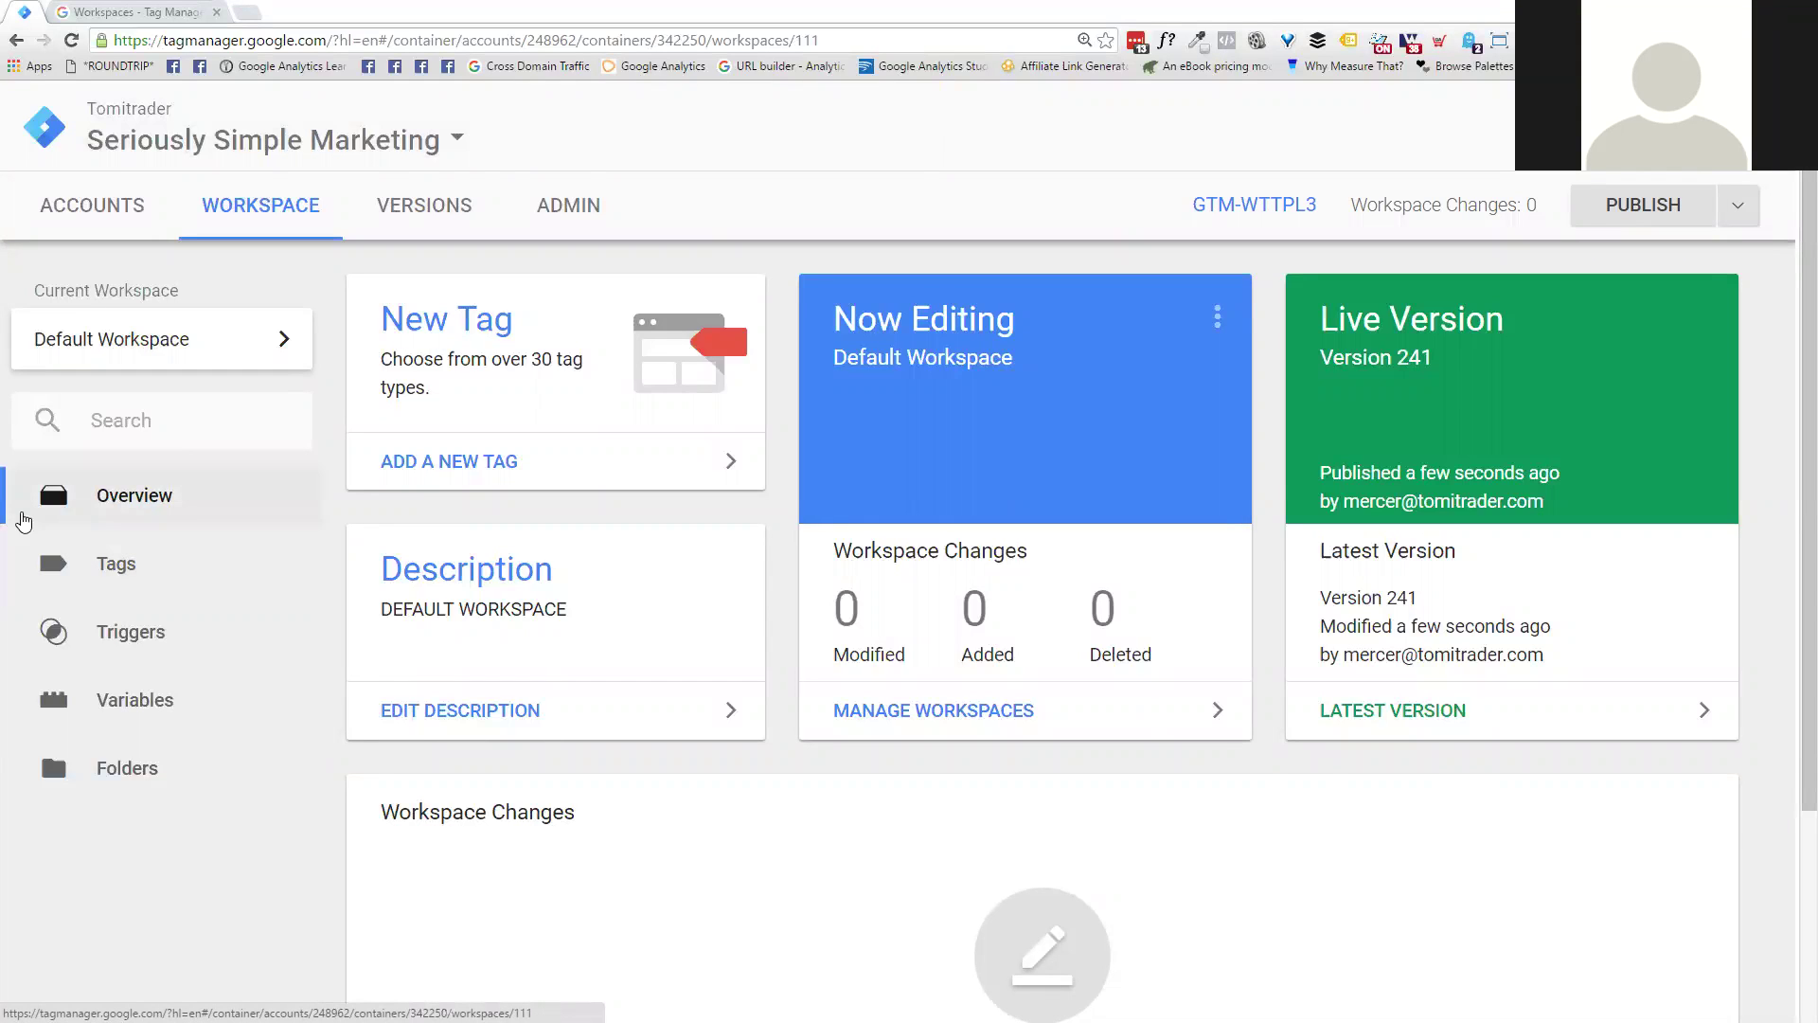
Step: List the updated Default Workspace's tags sorted by most recently edited
{"action": "left_click", "coordinate": [114, 563]}
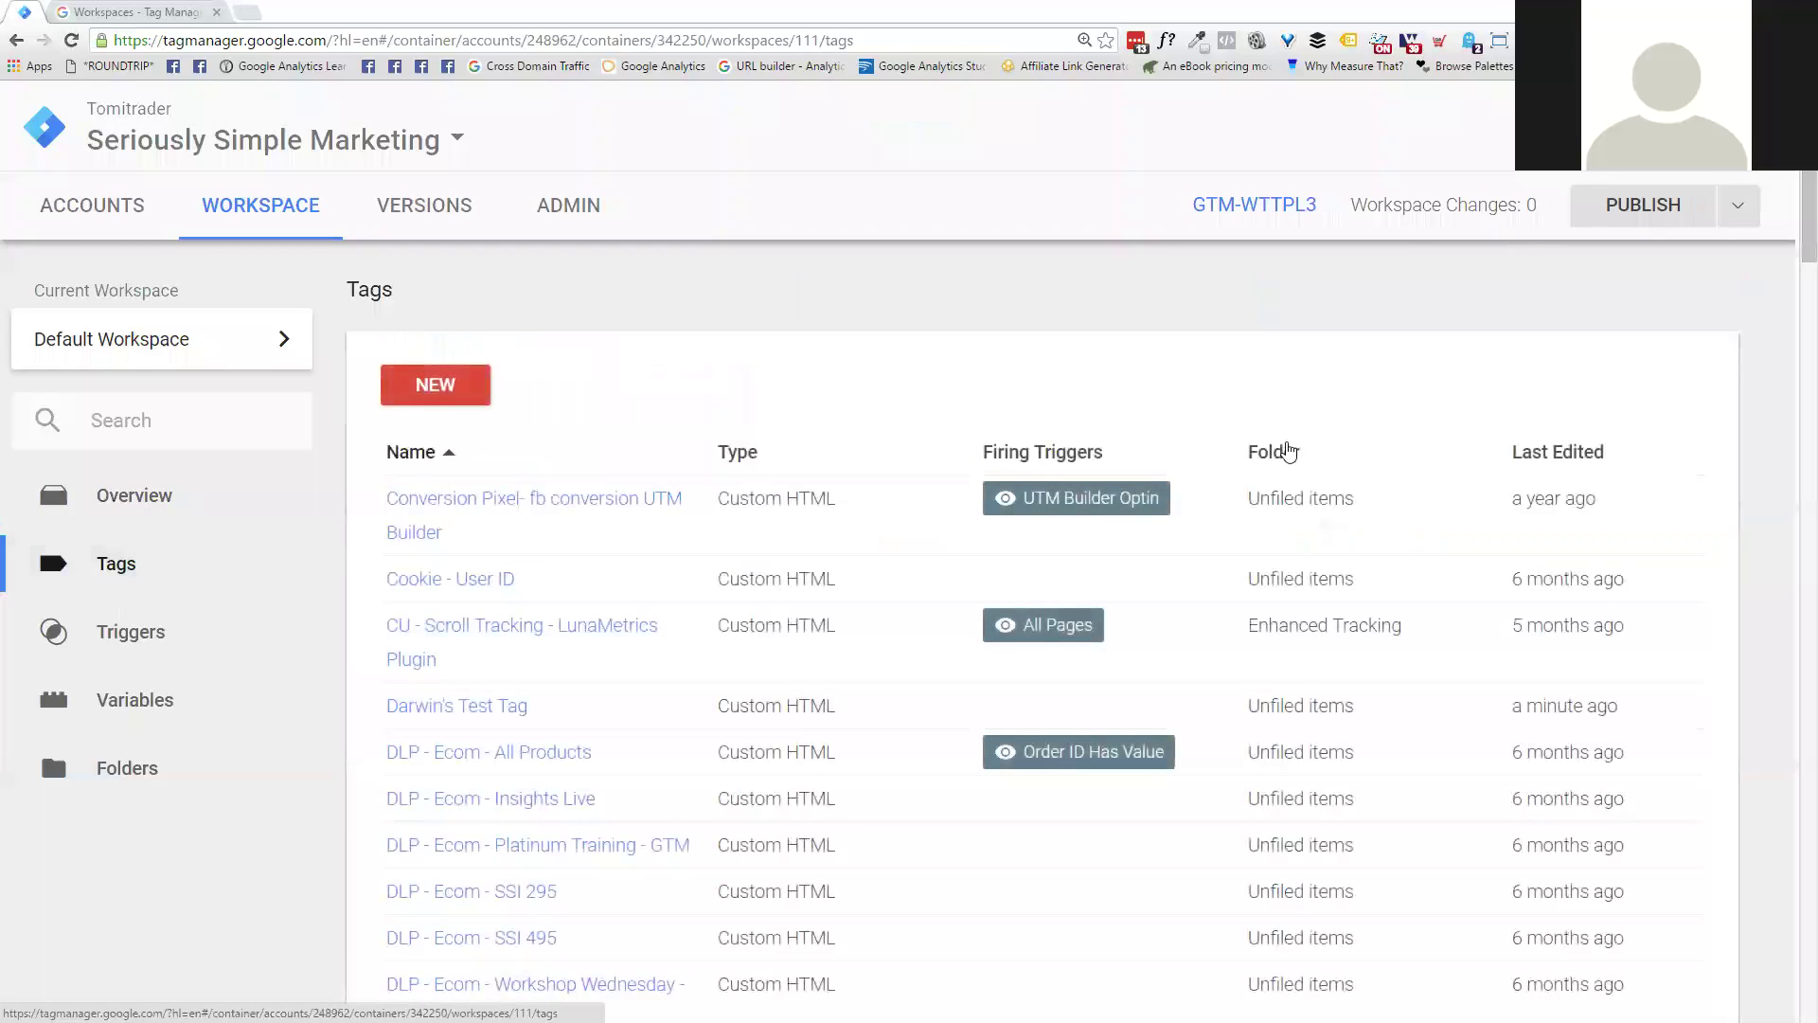
{"action": "left_click", "coordinate": [1557, 451]}
{"action": "left_click", "coordinate": [1557, 451]}
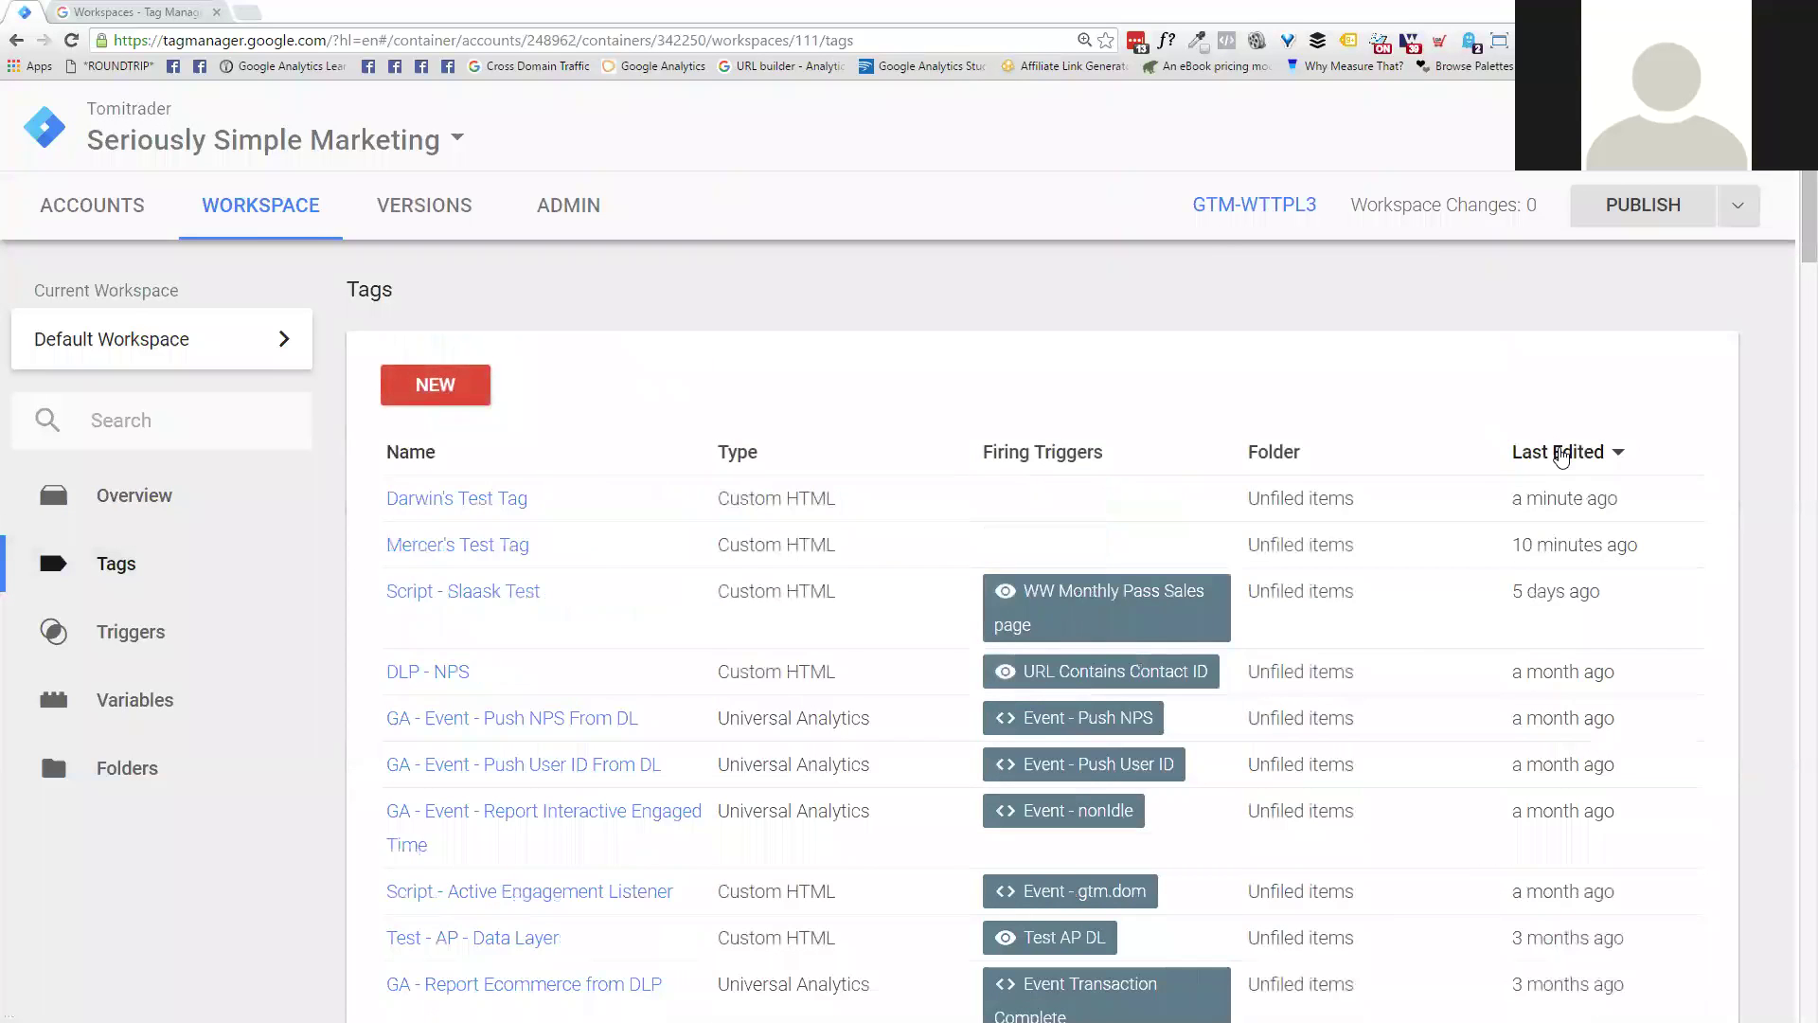
Step: Inspect the HTML of the colleague's restored test tag, and close the tag without changing it
{"action": "left_click", "coordinate": [462, 502]}
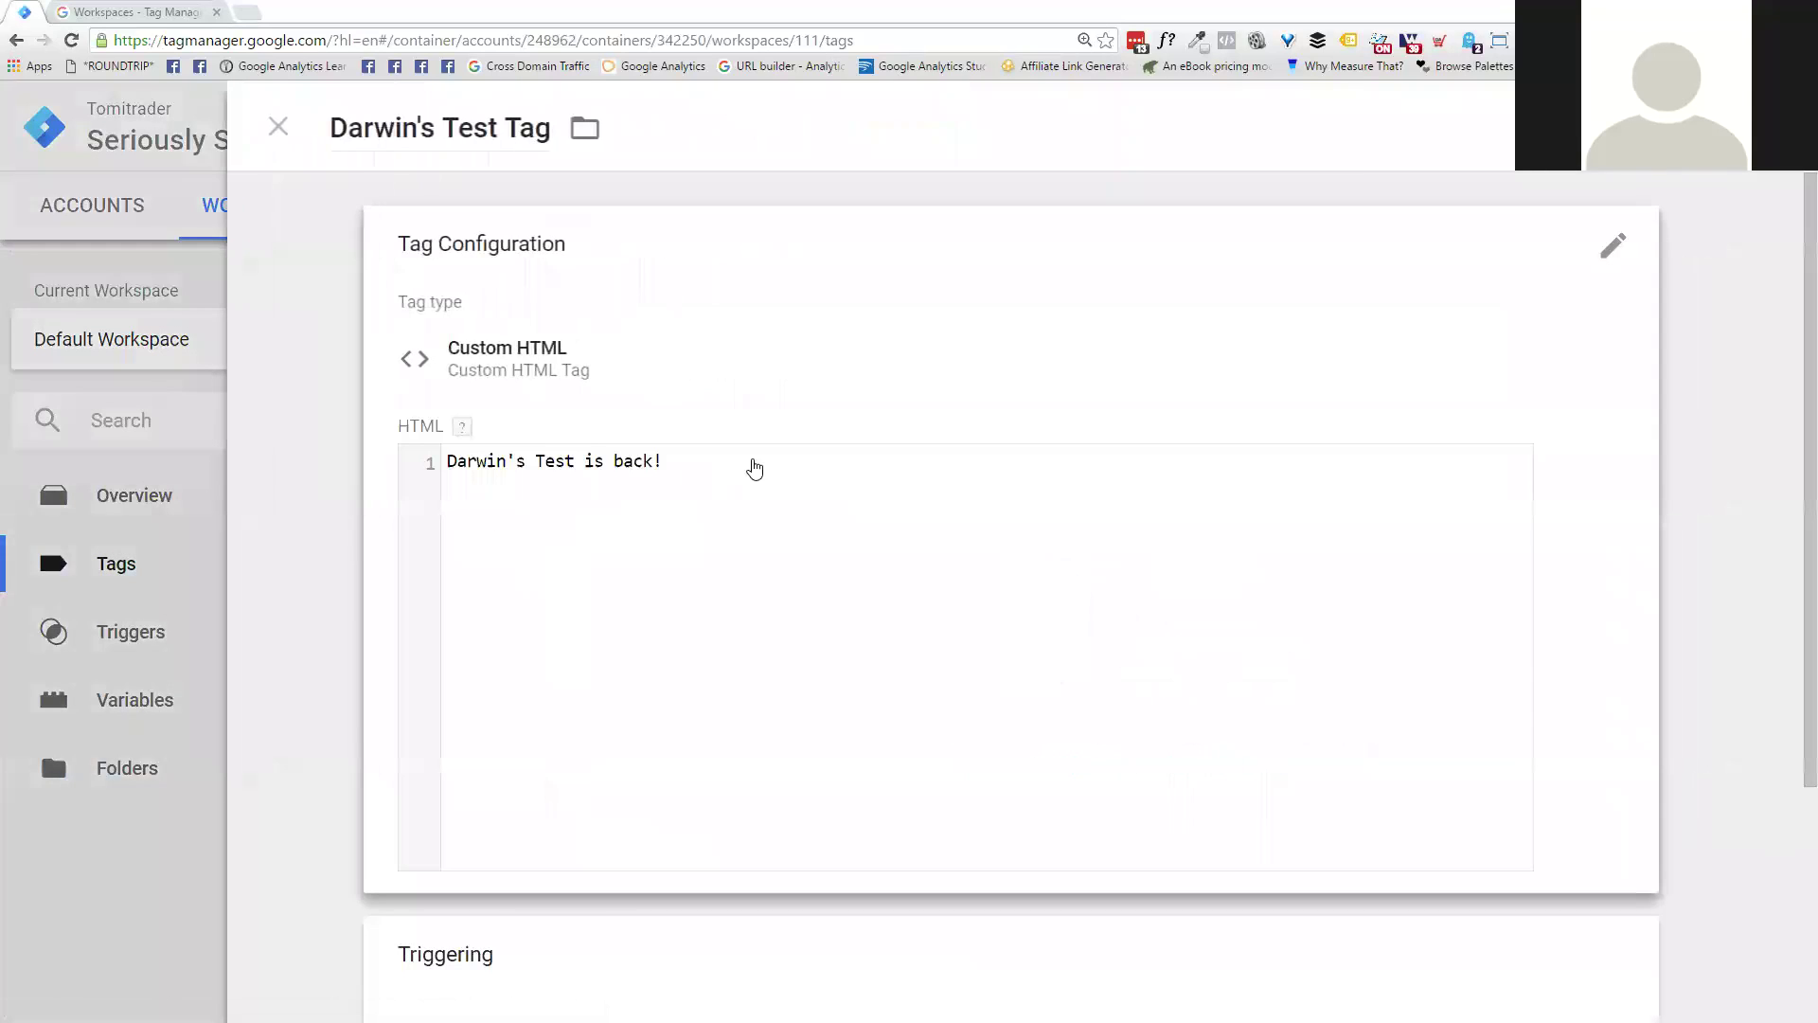
{"action": "left_click", "coordinate": [755, 469]}
{"action": "left_click_drag", "start_coordinate": [740, 489], "coordinate": [435, 492]}
{"action": "left_click", "coordinate": [618, 537]}
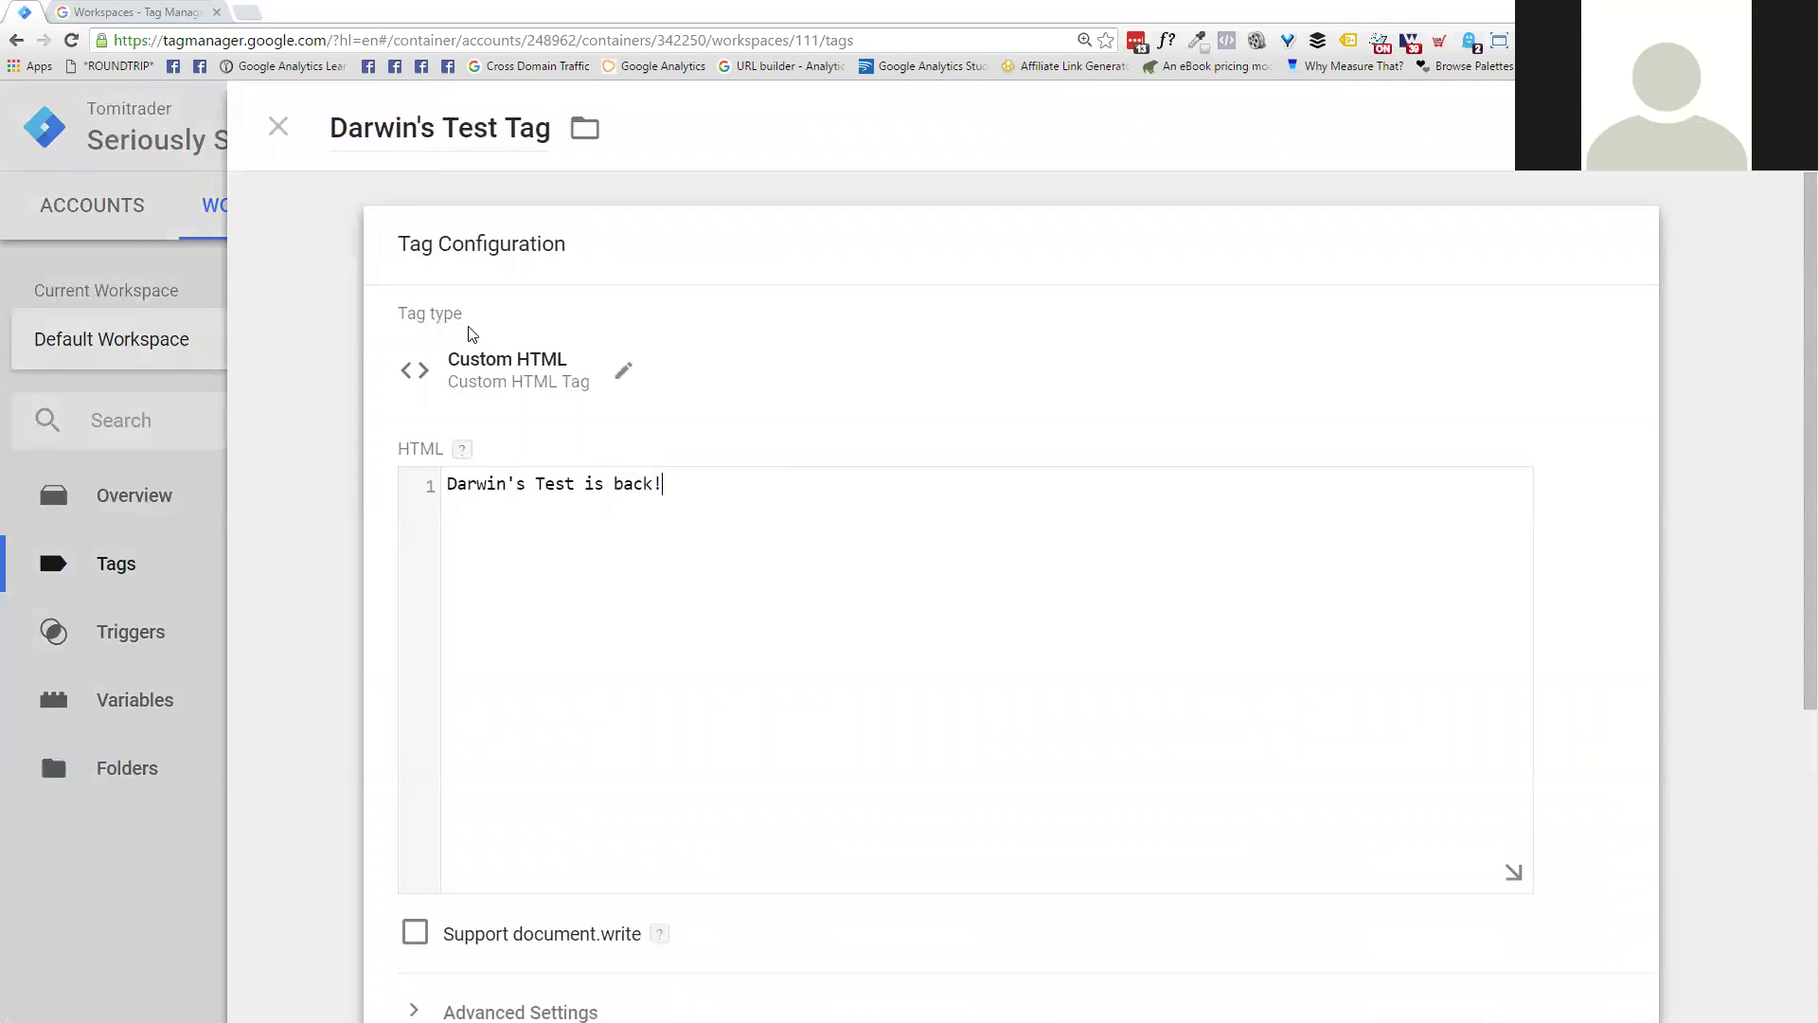
{"action": "left_click", "coordinate": [277, 127]}
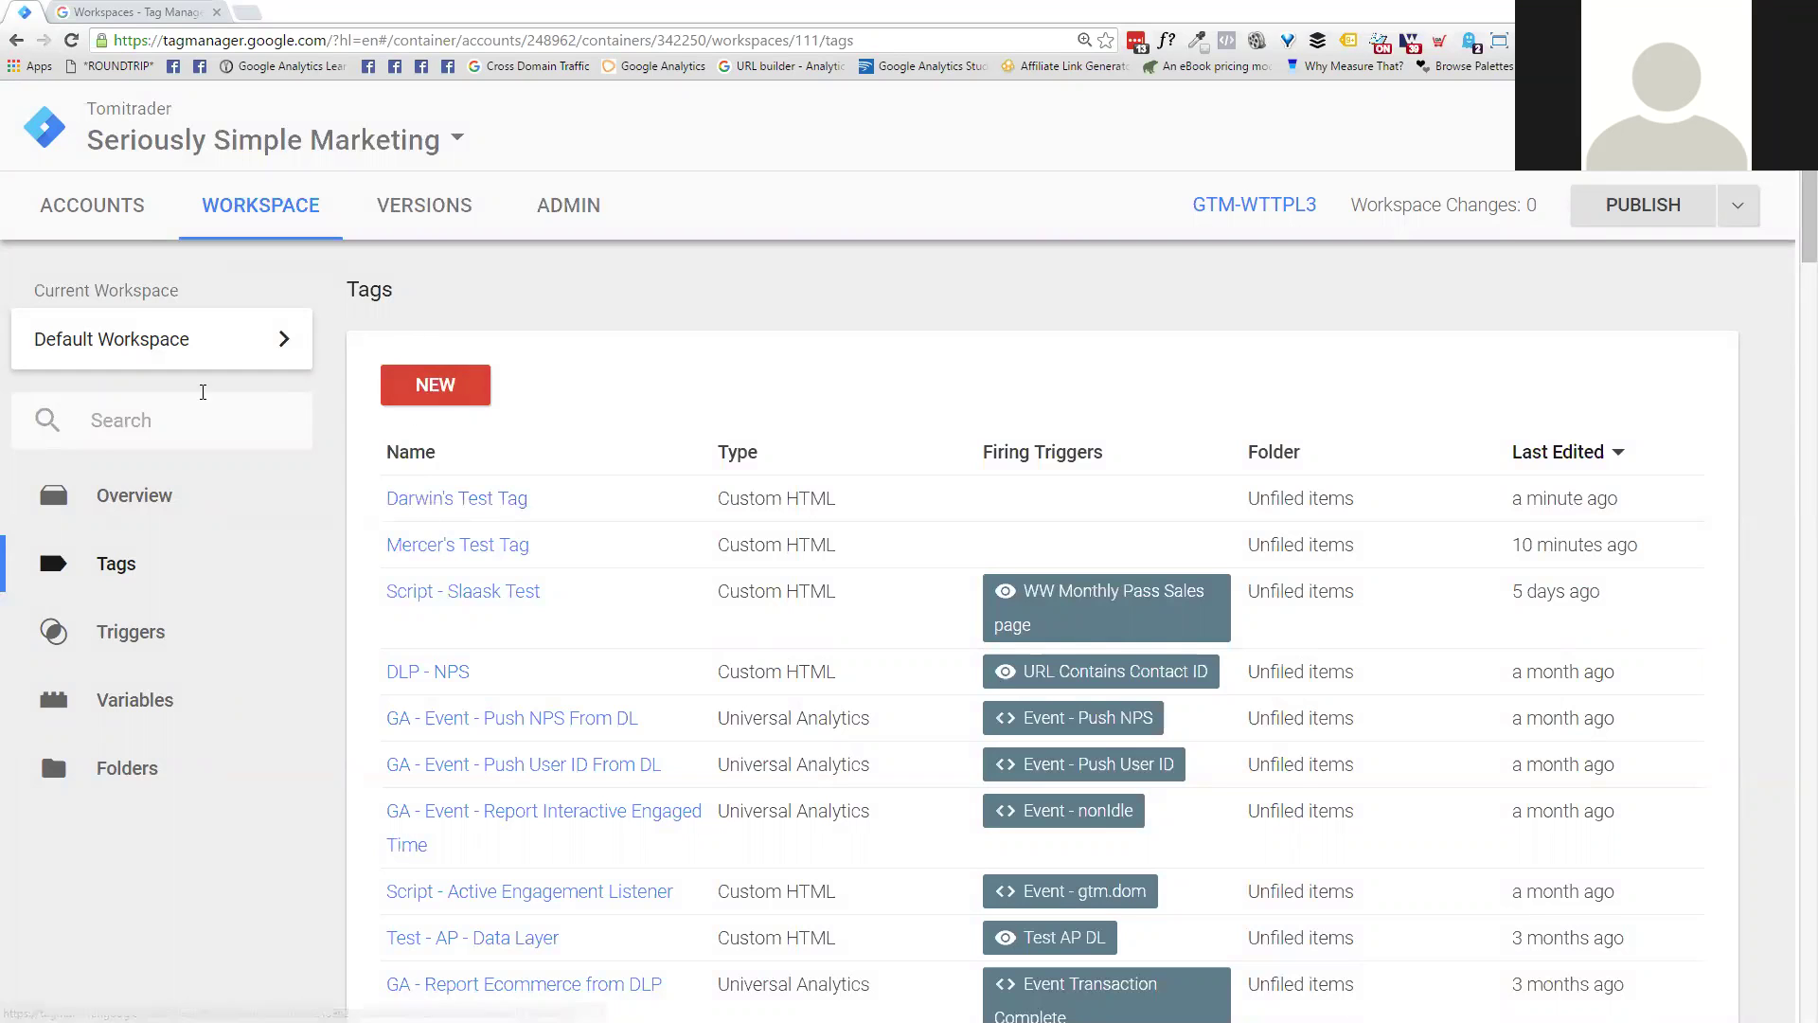
Step: Recheck the workspace list from the overview, and examine the container's version history with its publishers
{"action": "left_click", "coordinate": [125, 495]}
{"action": "left_click", "coordinate": [173, 333]}
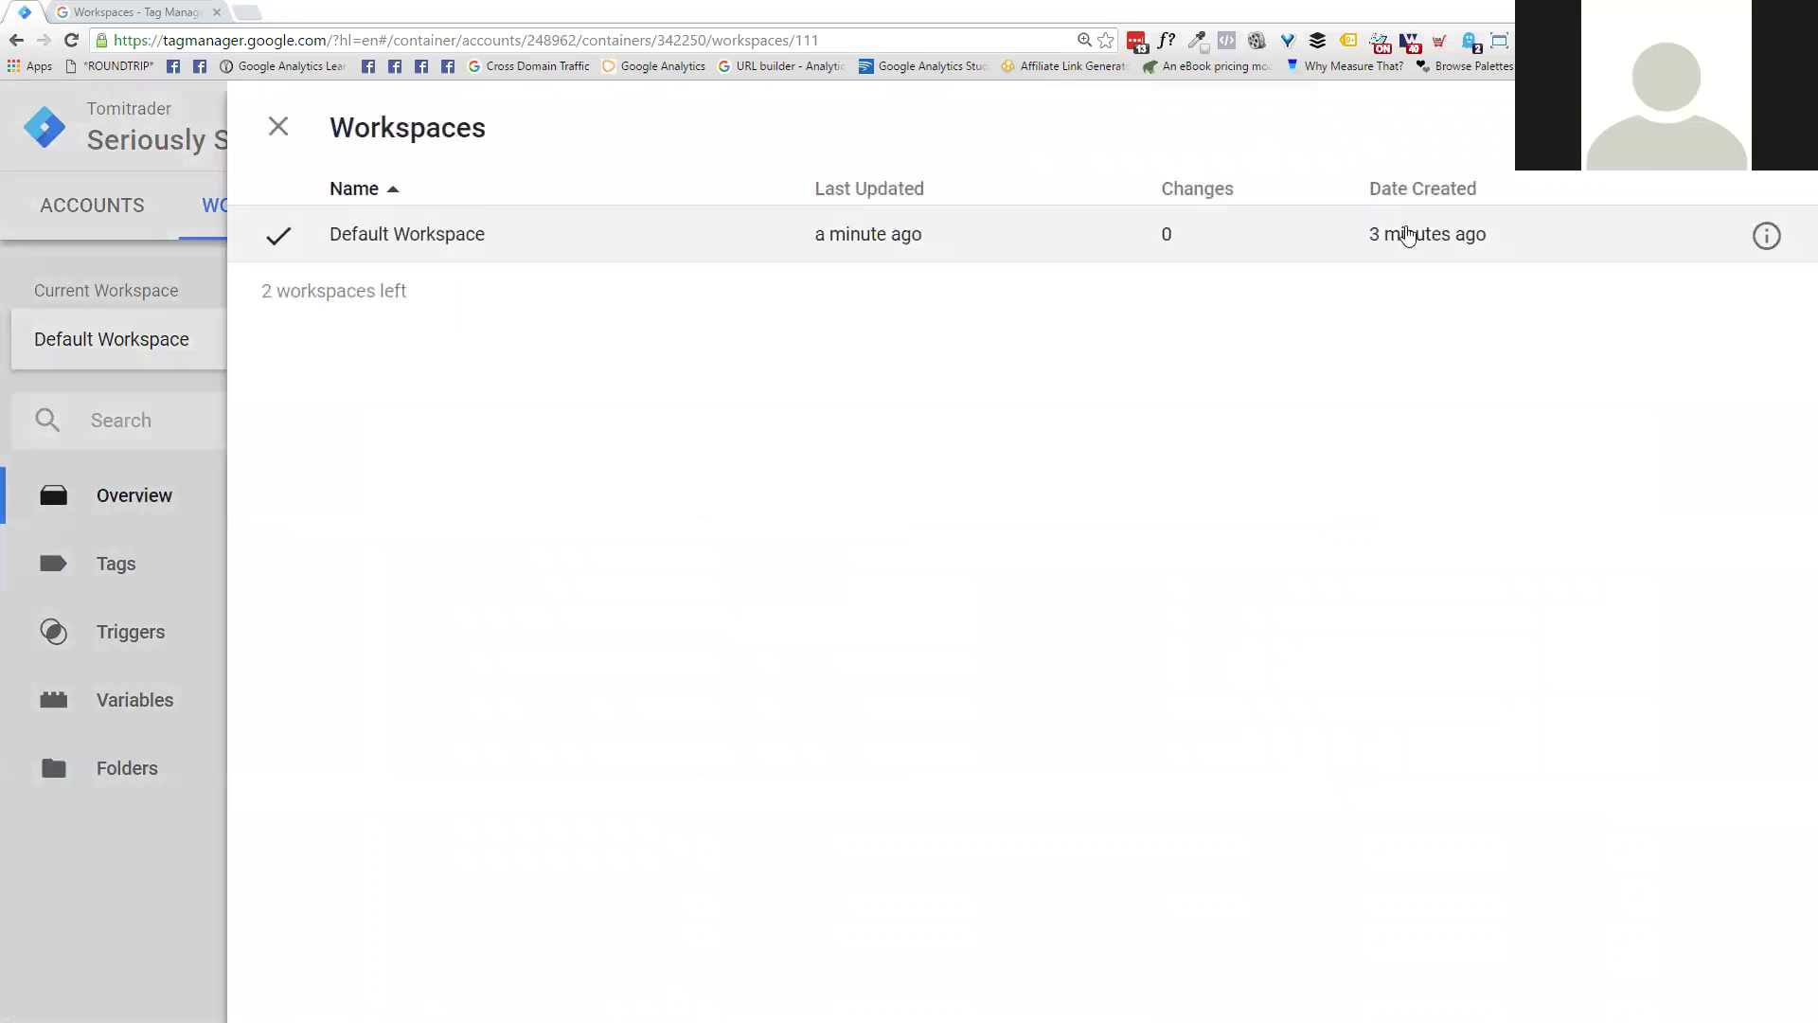
{"action": "left_click", "coordinate": [279, 134]}
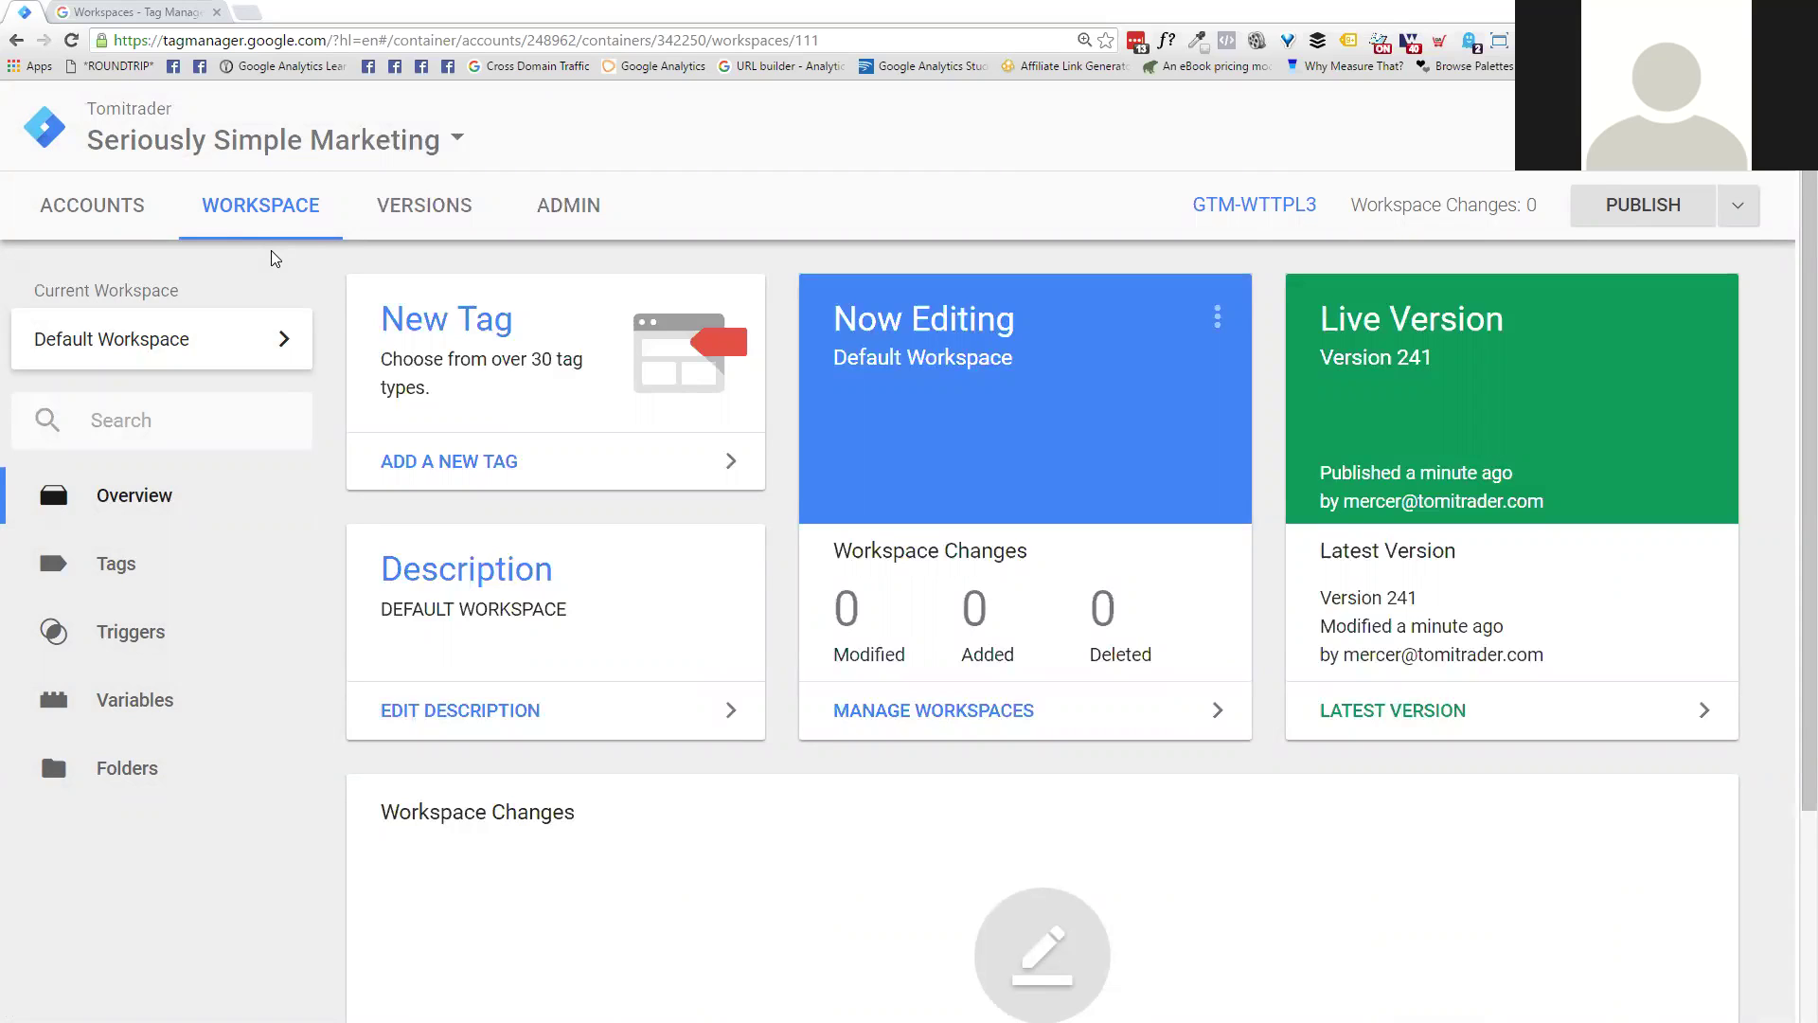
{"action": "left_click", "coordinate": [440, 206]}
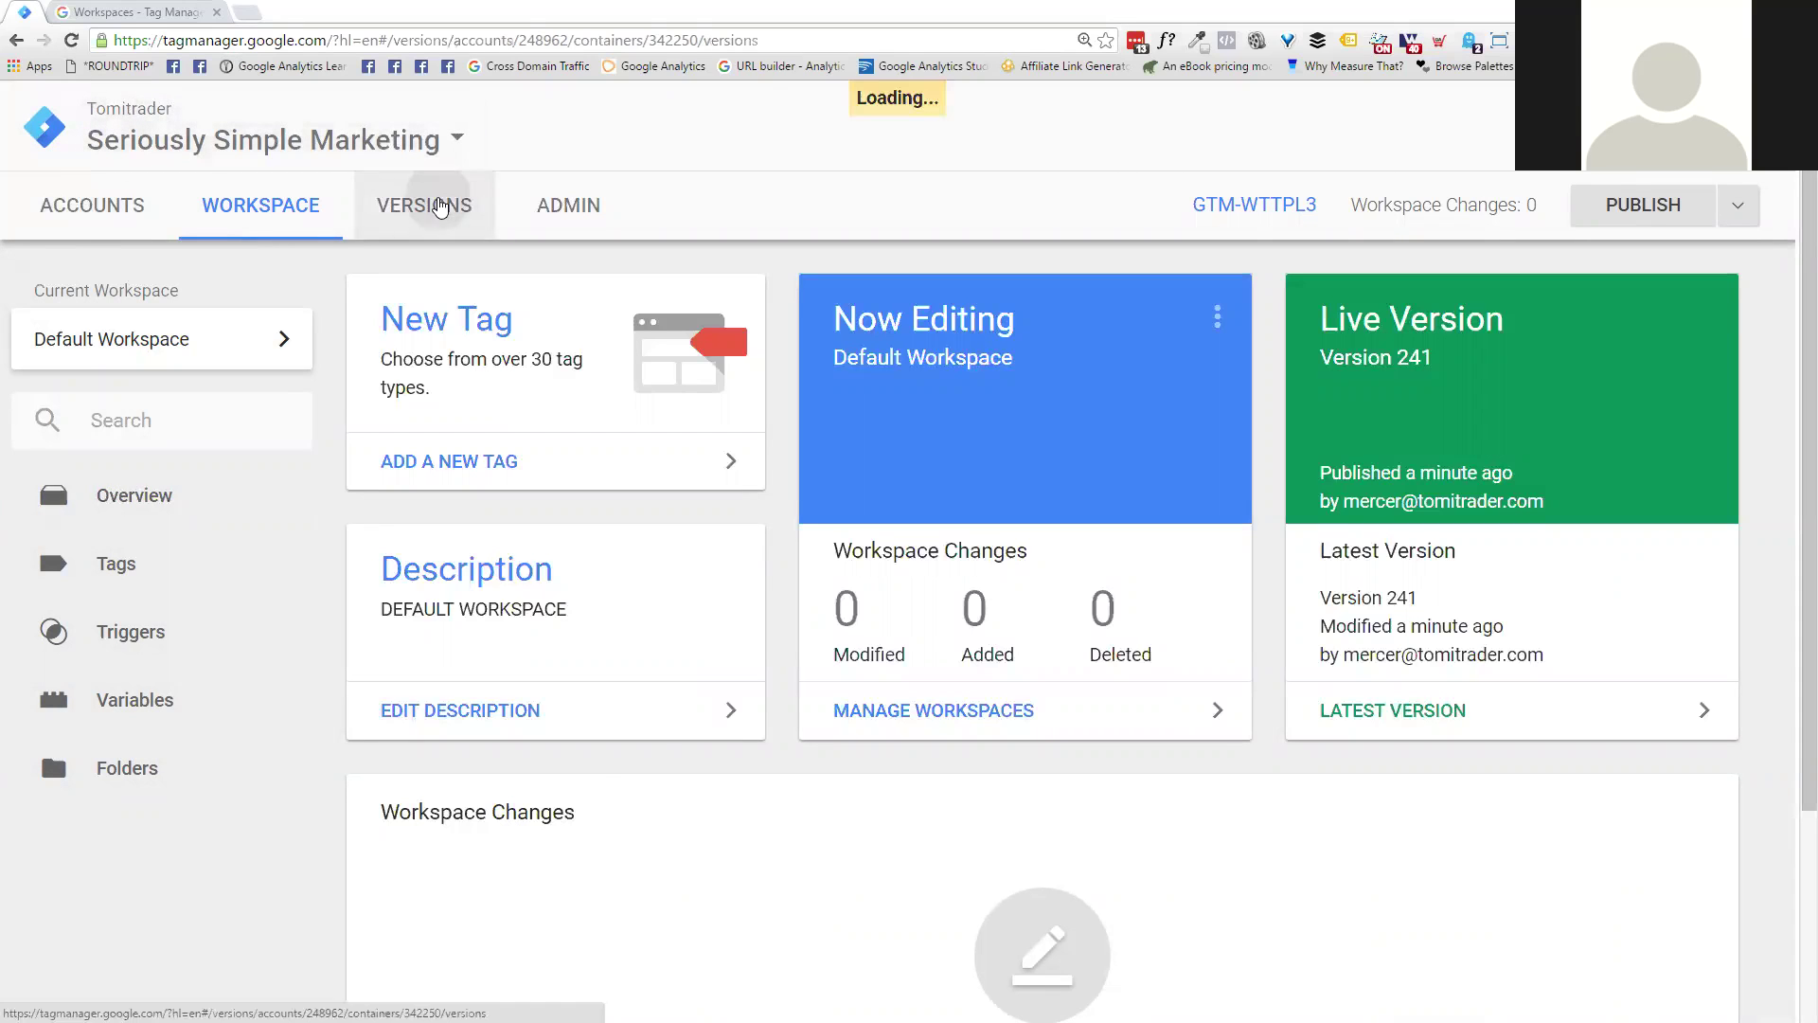
{"action": "scroll", "coordinate": [511, 550], "scroll_direction": "down", "scroll_amount": 2}
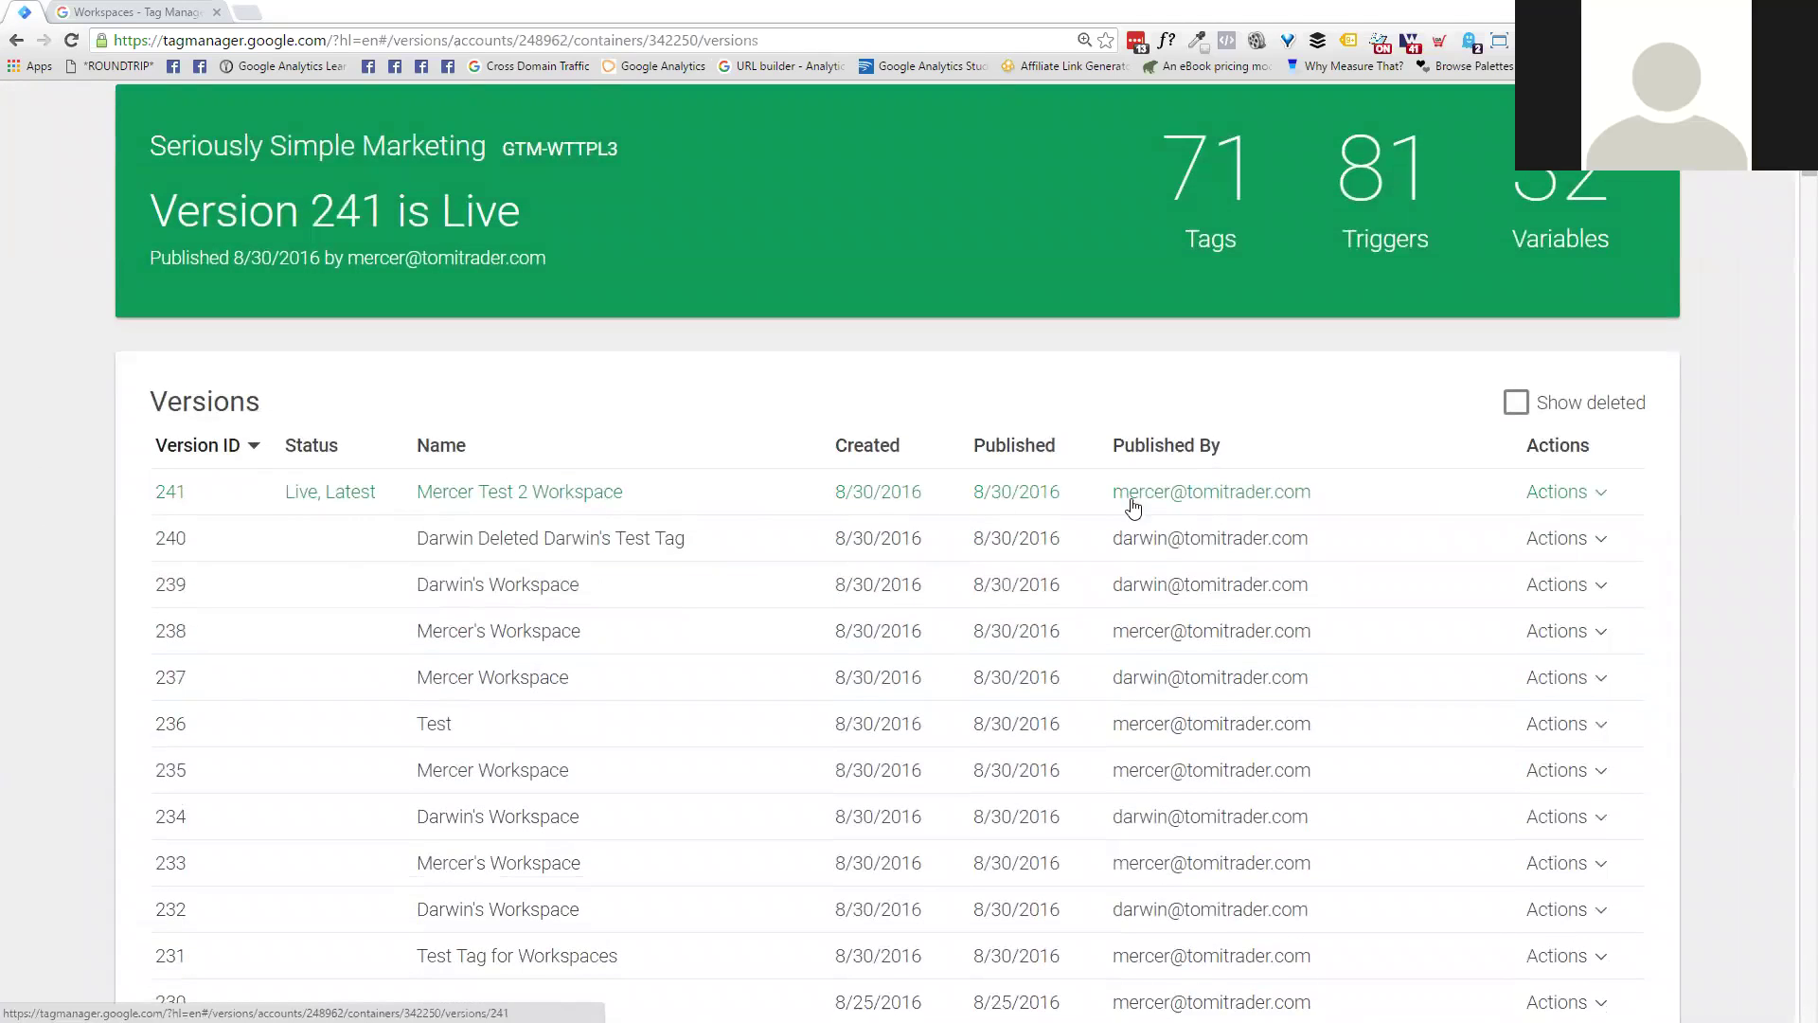
Step: Examine version 241's changes and activity history, and close the version details
{"action": "left_click", "coordinate": [1169, 496]}
{"action": "scroll", "coordinate": [593, 511], "scroll_direction": "down", "scroll_amount": 1}
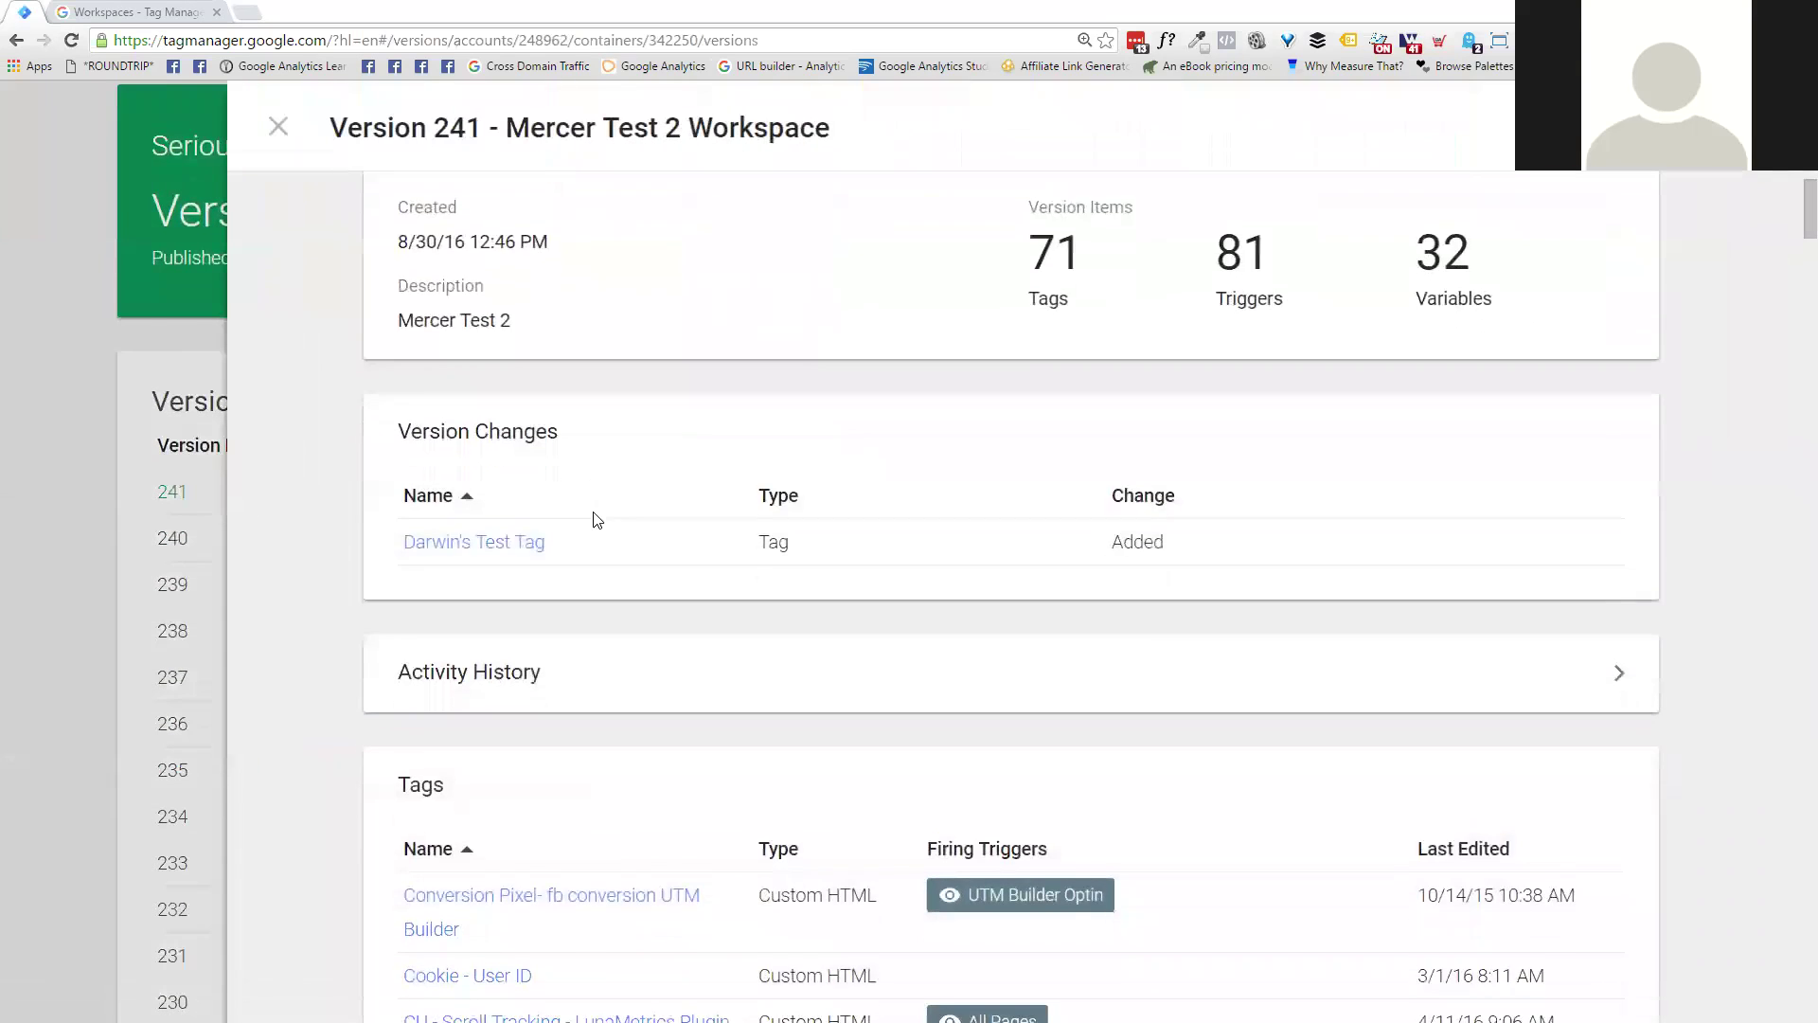
{"action": "scroll", "coordinate": [597, 520], "scroll_direction": "down", "scroll_amount": 2}
{"action": "left_click", "coordinate": [660, 508]}
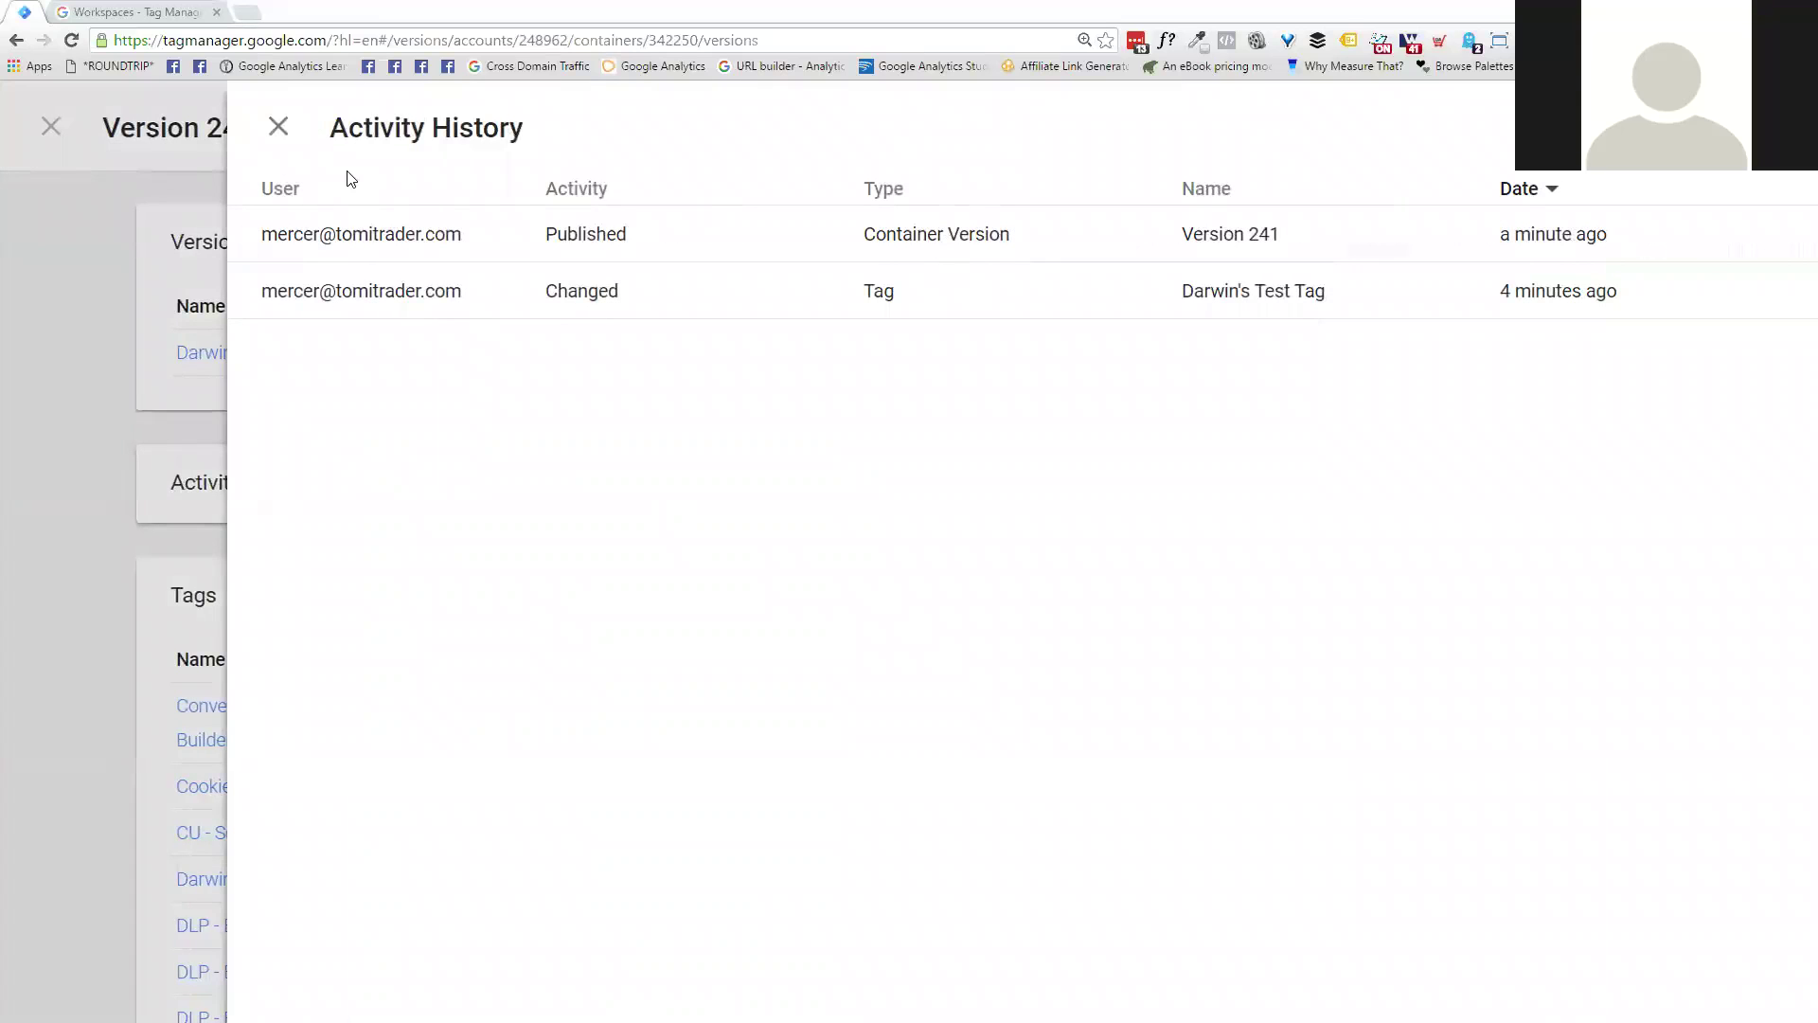
{"action": "left_click", "coordinate": [278, 127]}
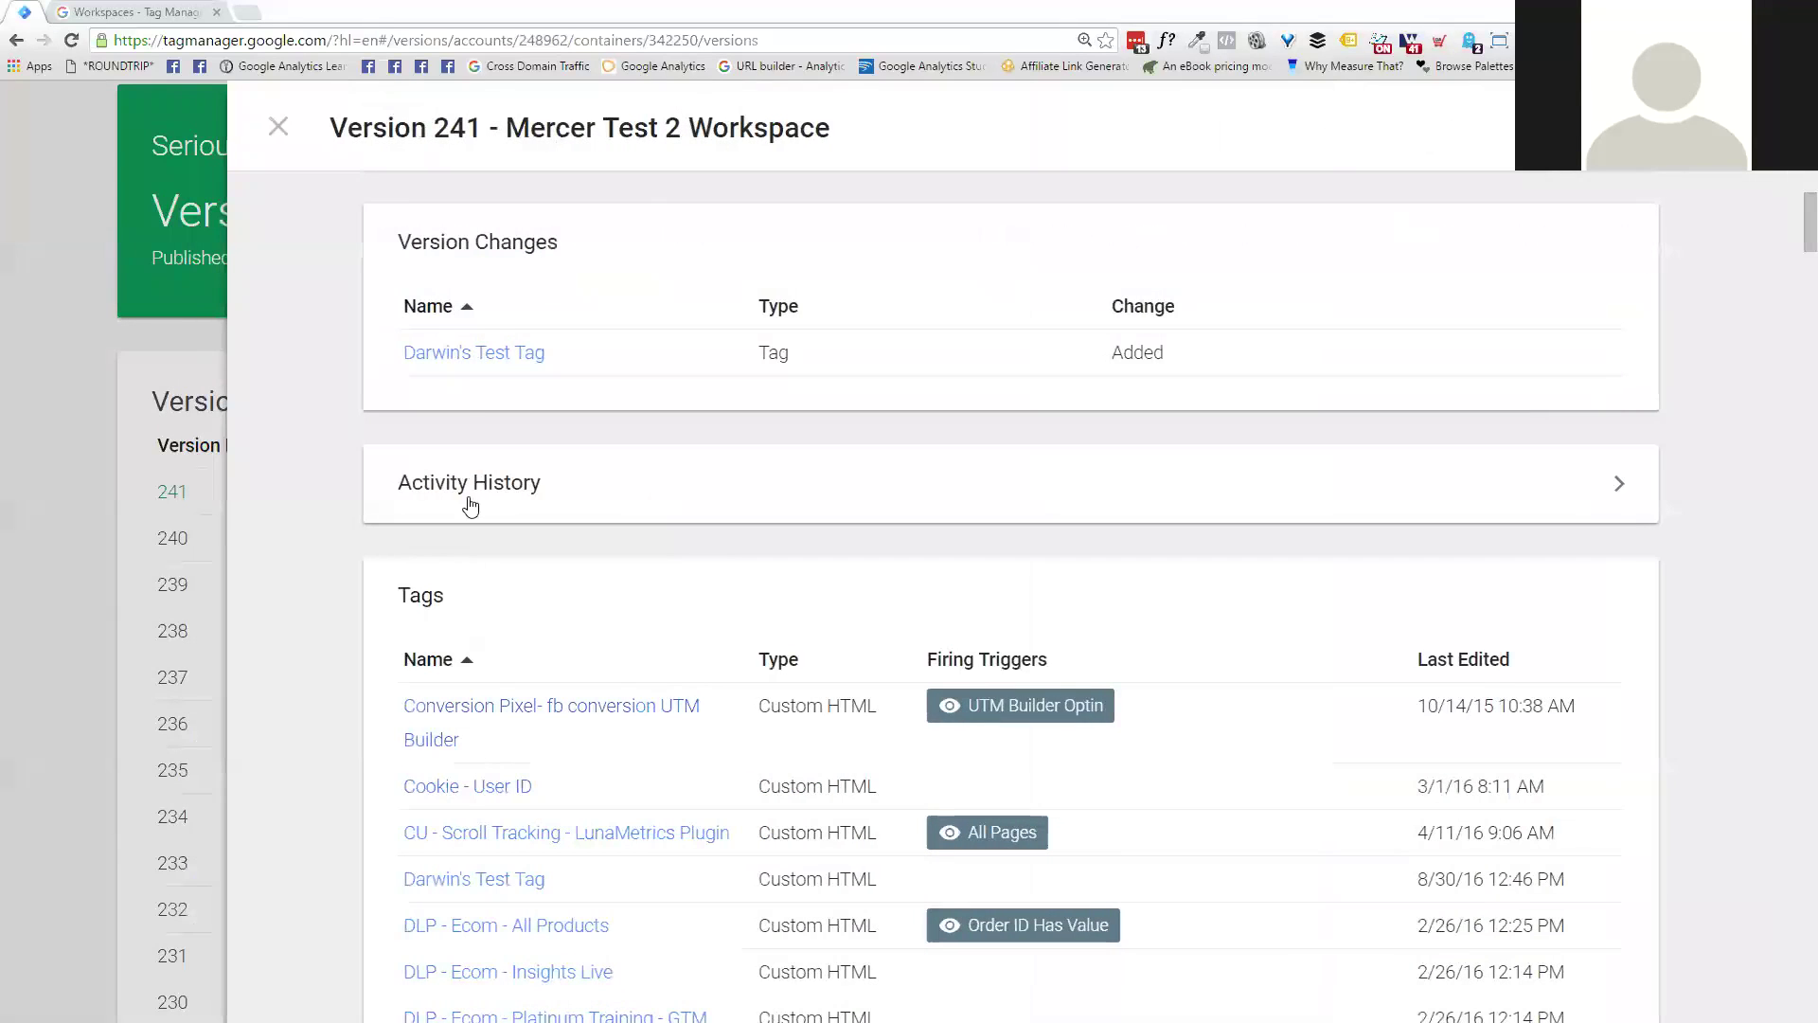
{"action": "scroll", "coordinate": [398, 303], "scroll_direction": "up", "scroll_amount": 2}
{"action": "left_click", "coordinate": [278, 127]}
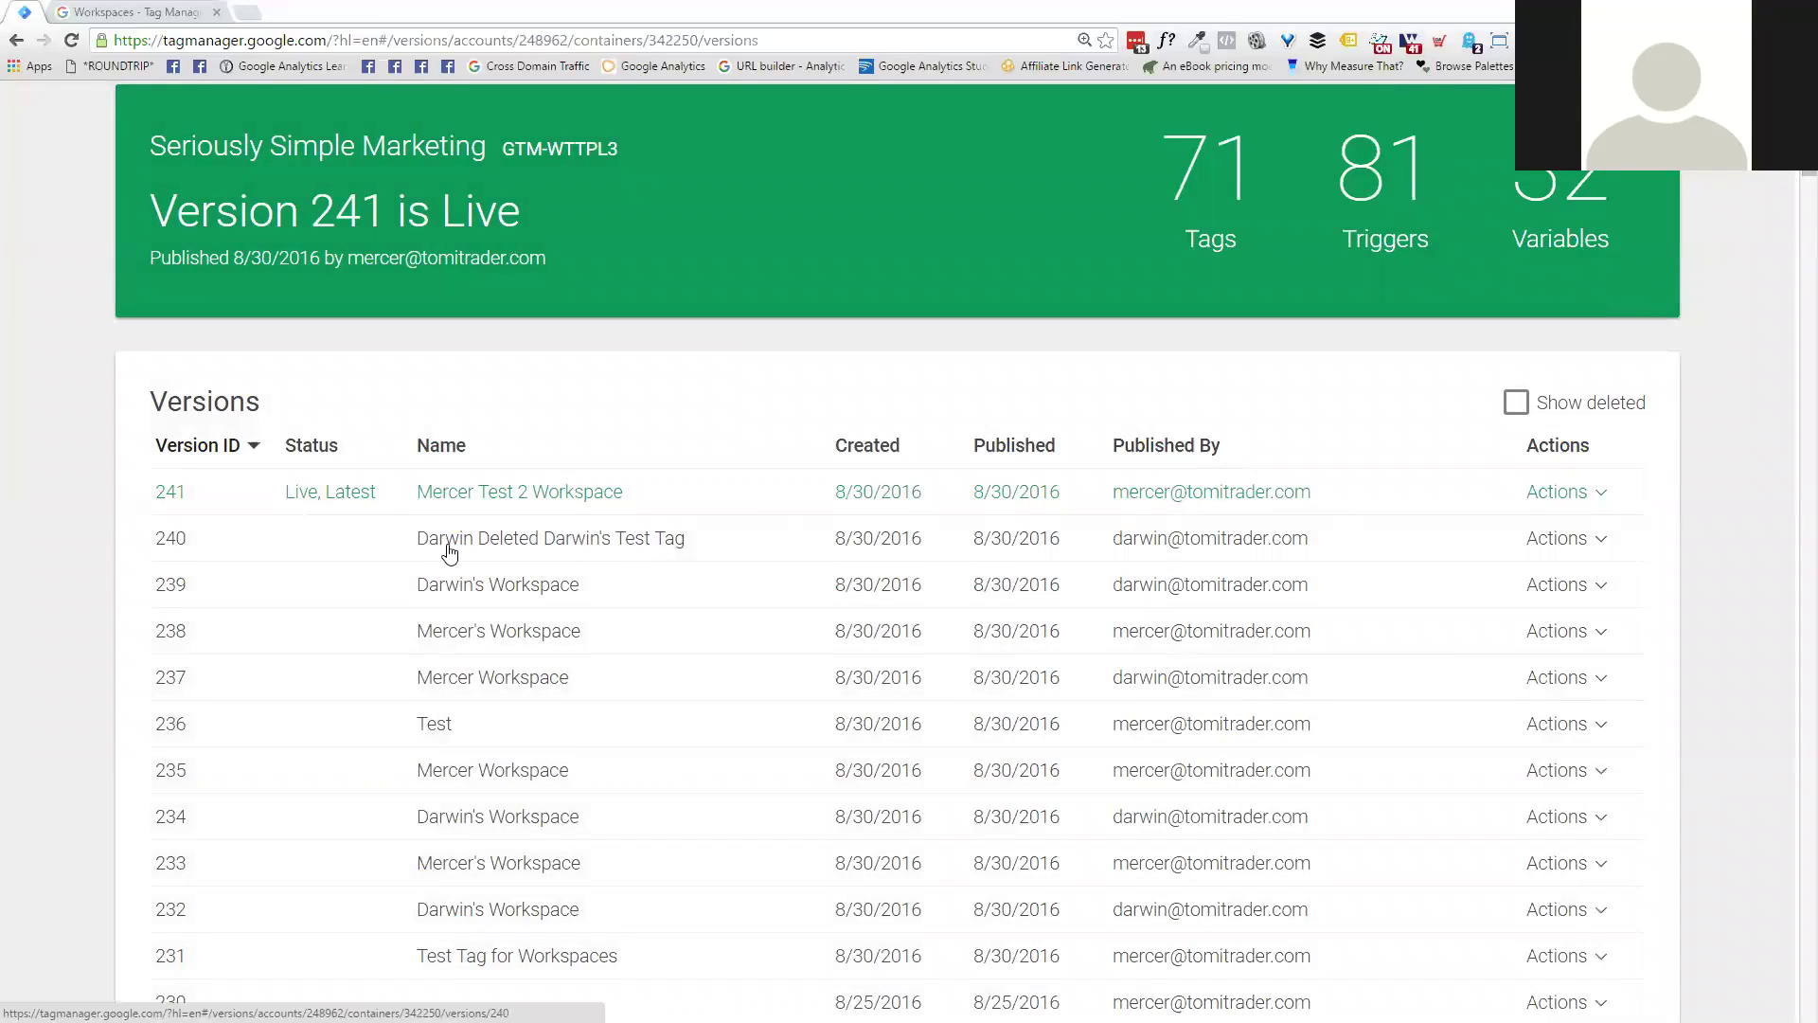
Step: Examine version 240's summary, changes and activity history, and return to the container's versions
{"action": "left_click", "coordinate": [611, 549]}
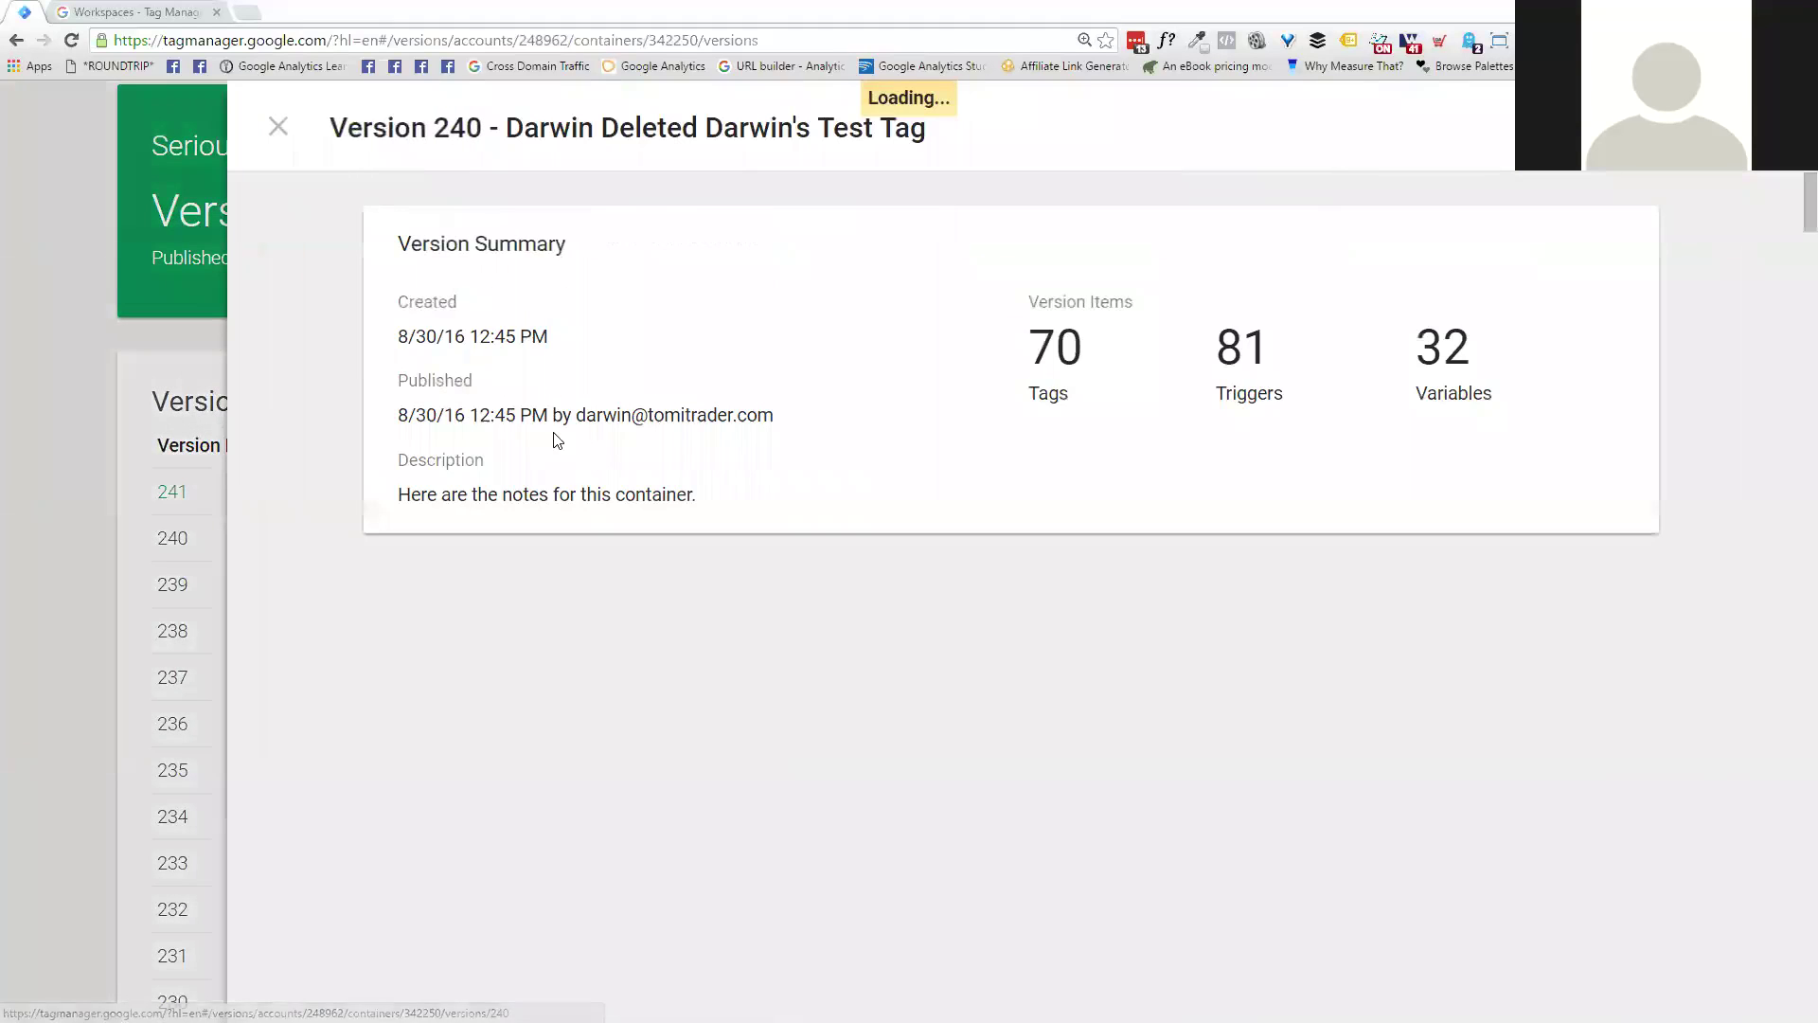
{"action": "scroll", "coordinate": [572, 559], "scroll_direction": "down", "scroll_amount": 4}
{"action": "left_click", "coordinate": [490, 502]}
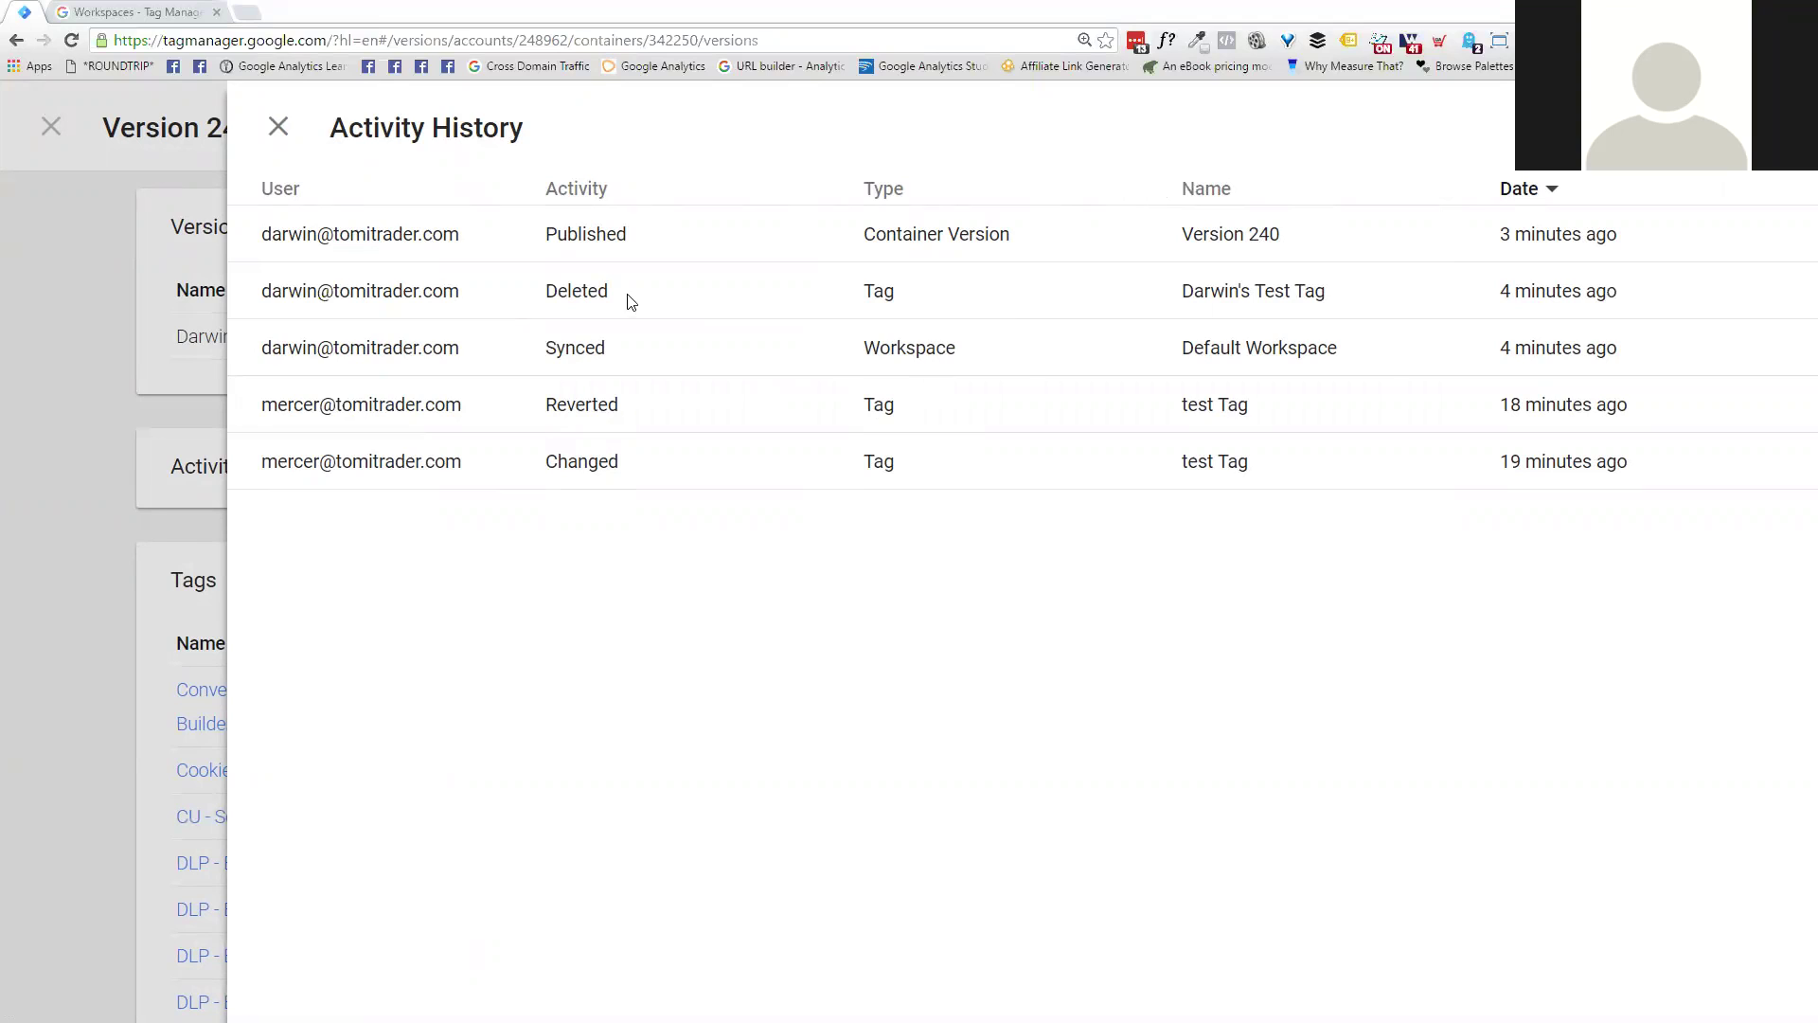
{"action": "left_click", "coordinate": [278, 129]}
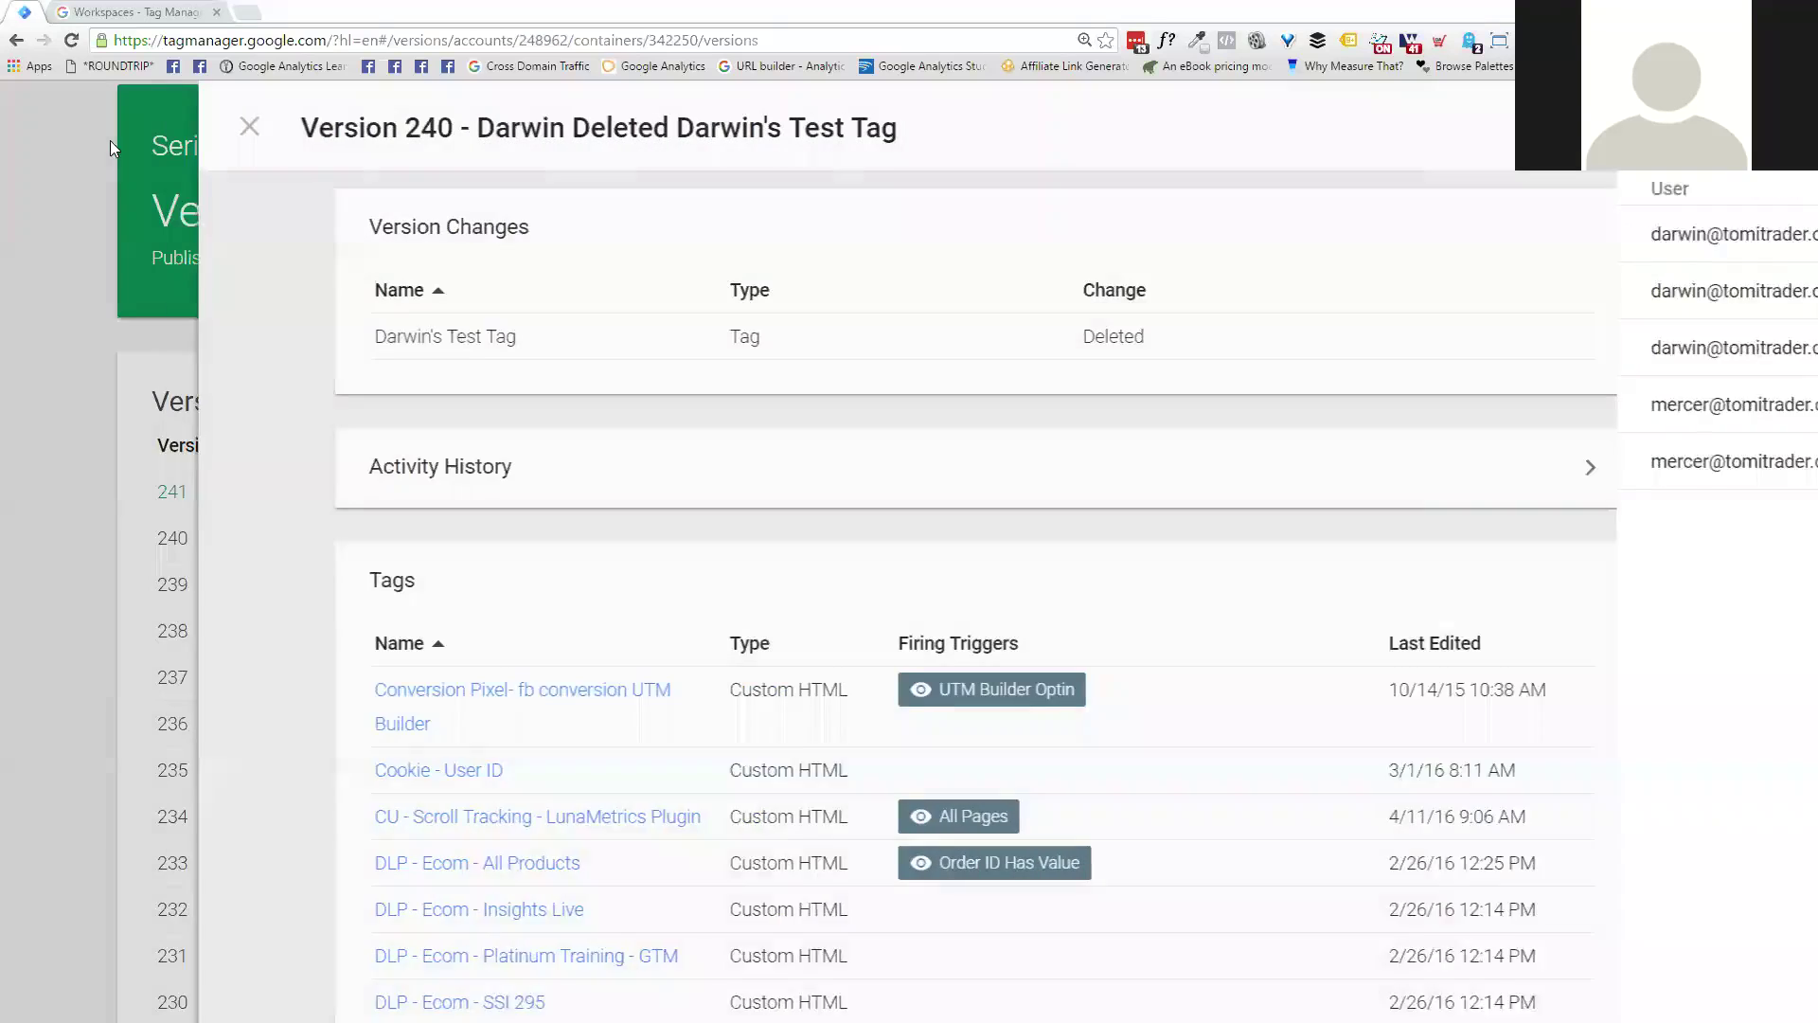
{"action": "left_click", "coordinate": [282, 147]}
Step: Review the Default Workspace's overview for pending changes, and check the list of workspaces
{"action": "left_click", "coordinate": [252, 203]}
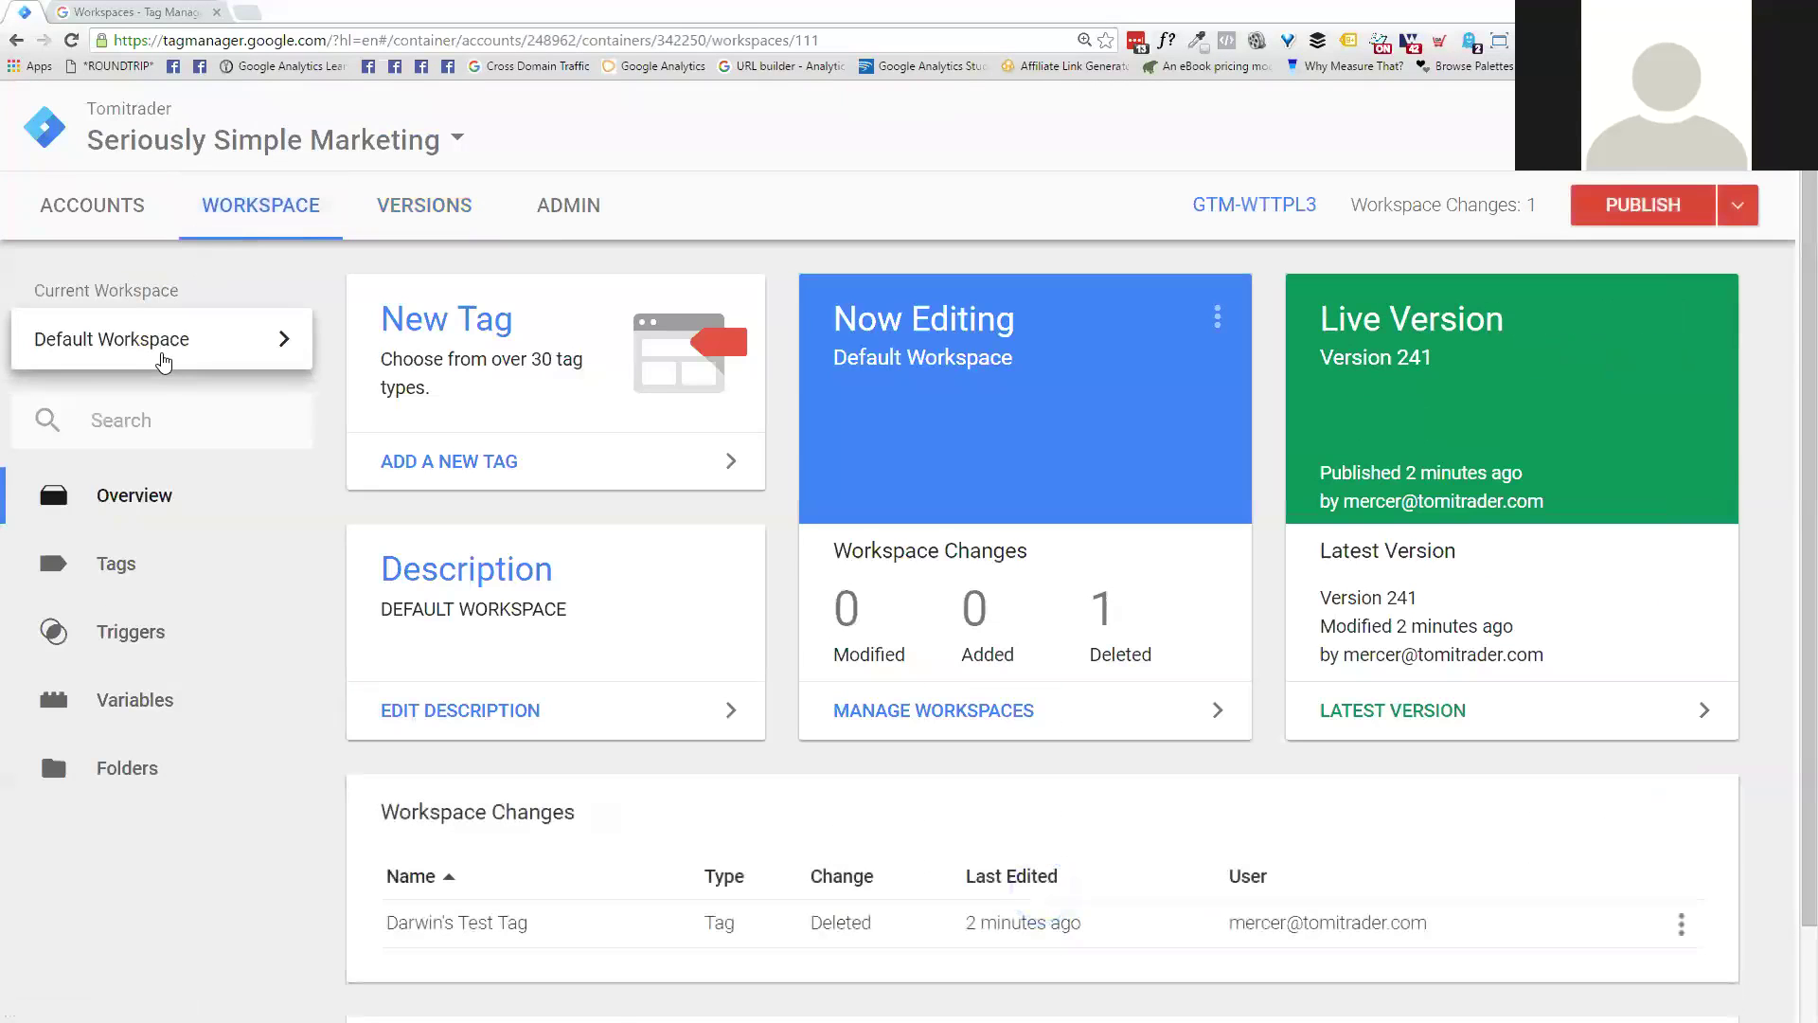
{"action": "left_click", "coordinate": [118, 564]}
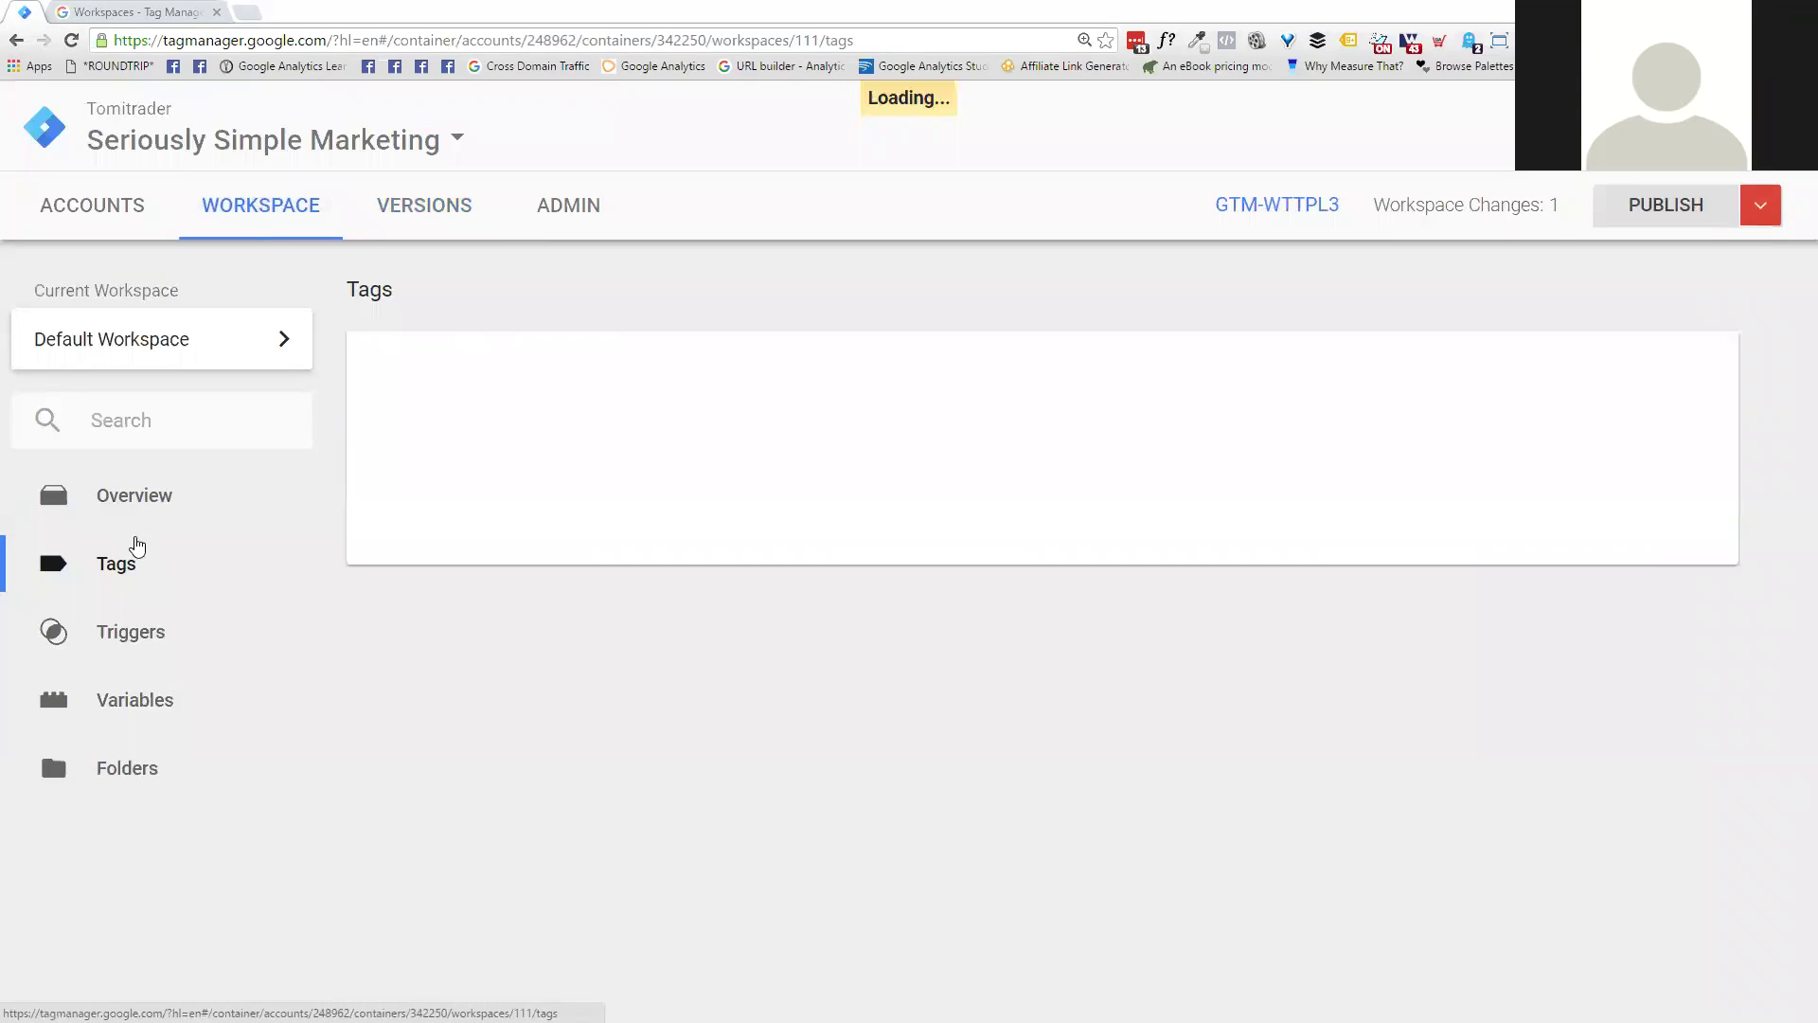
{"action": "left_click", "coordinate": [135, 495]}
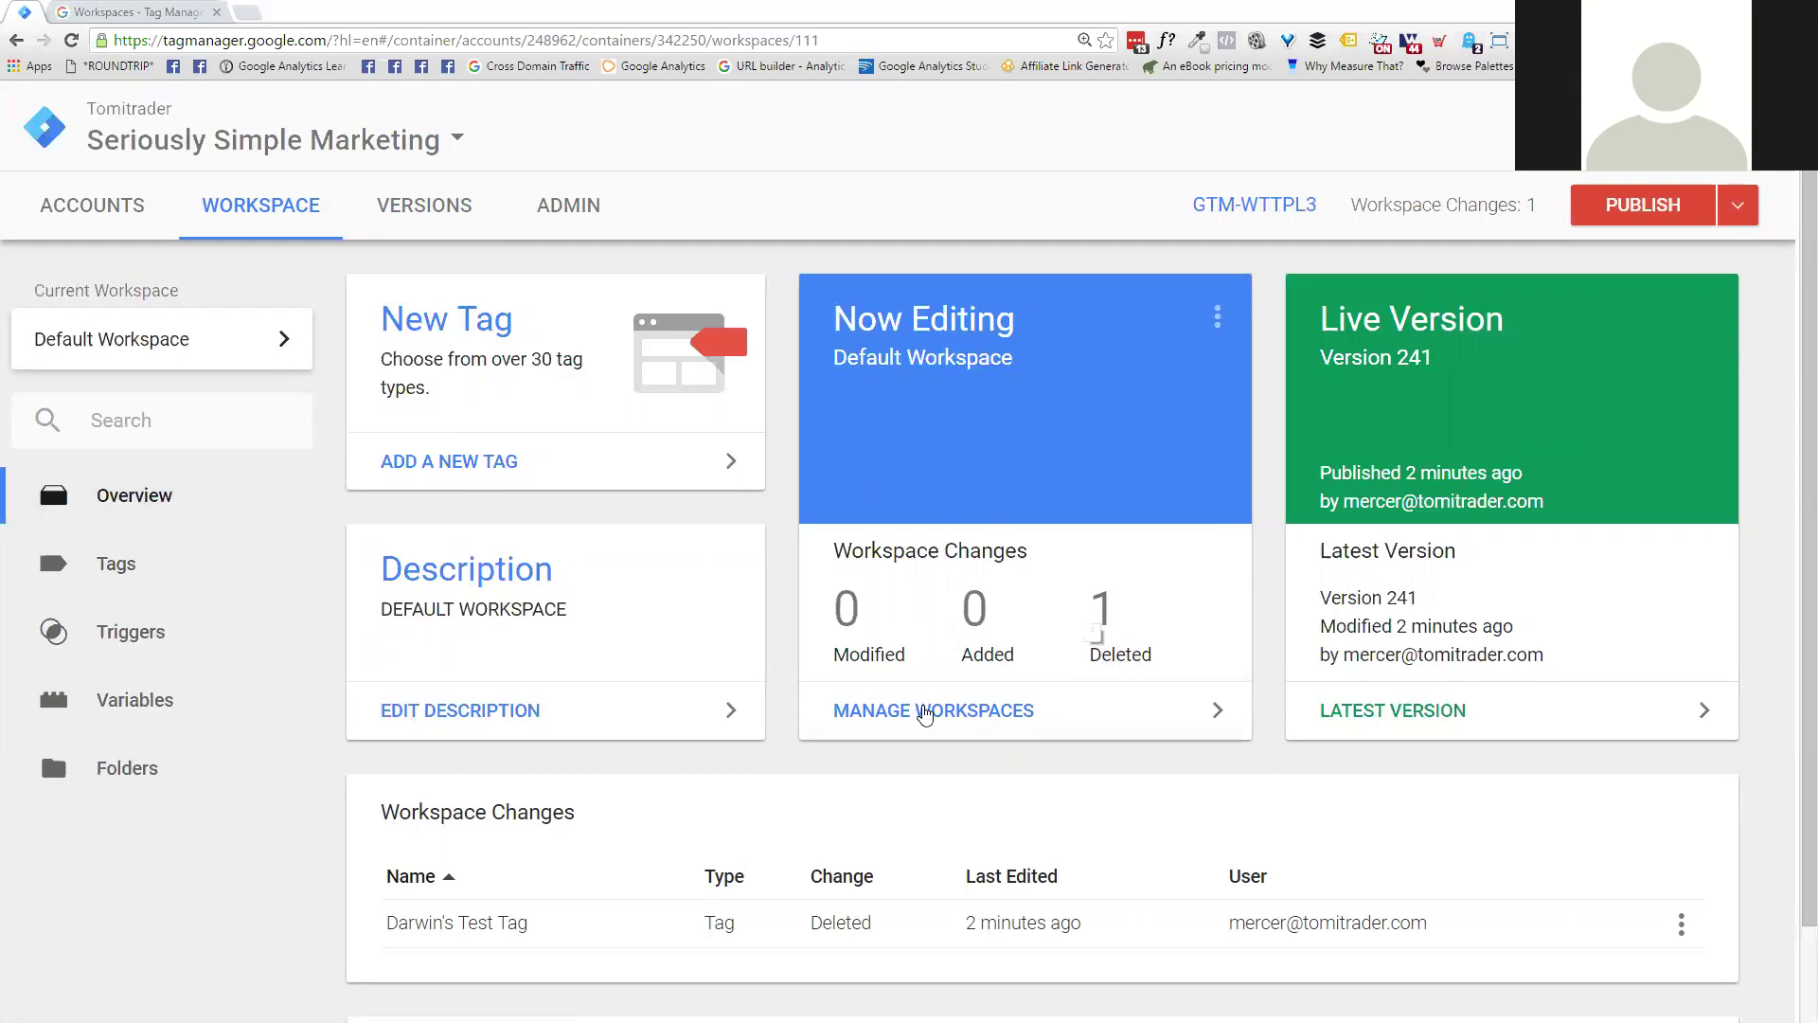
{"action": "left_click", "coordinate": [981, 710]}
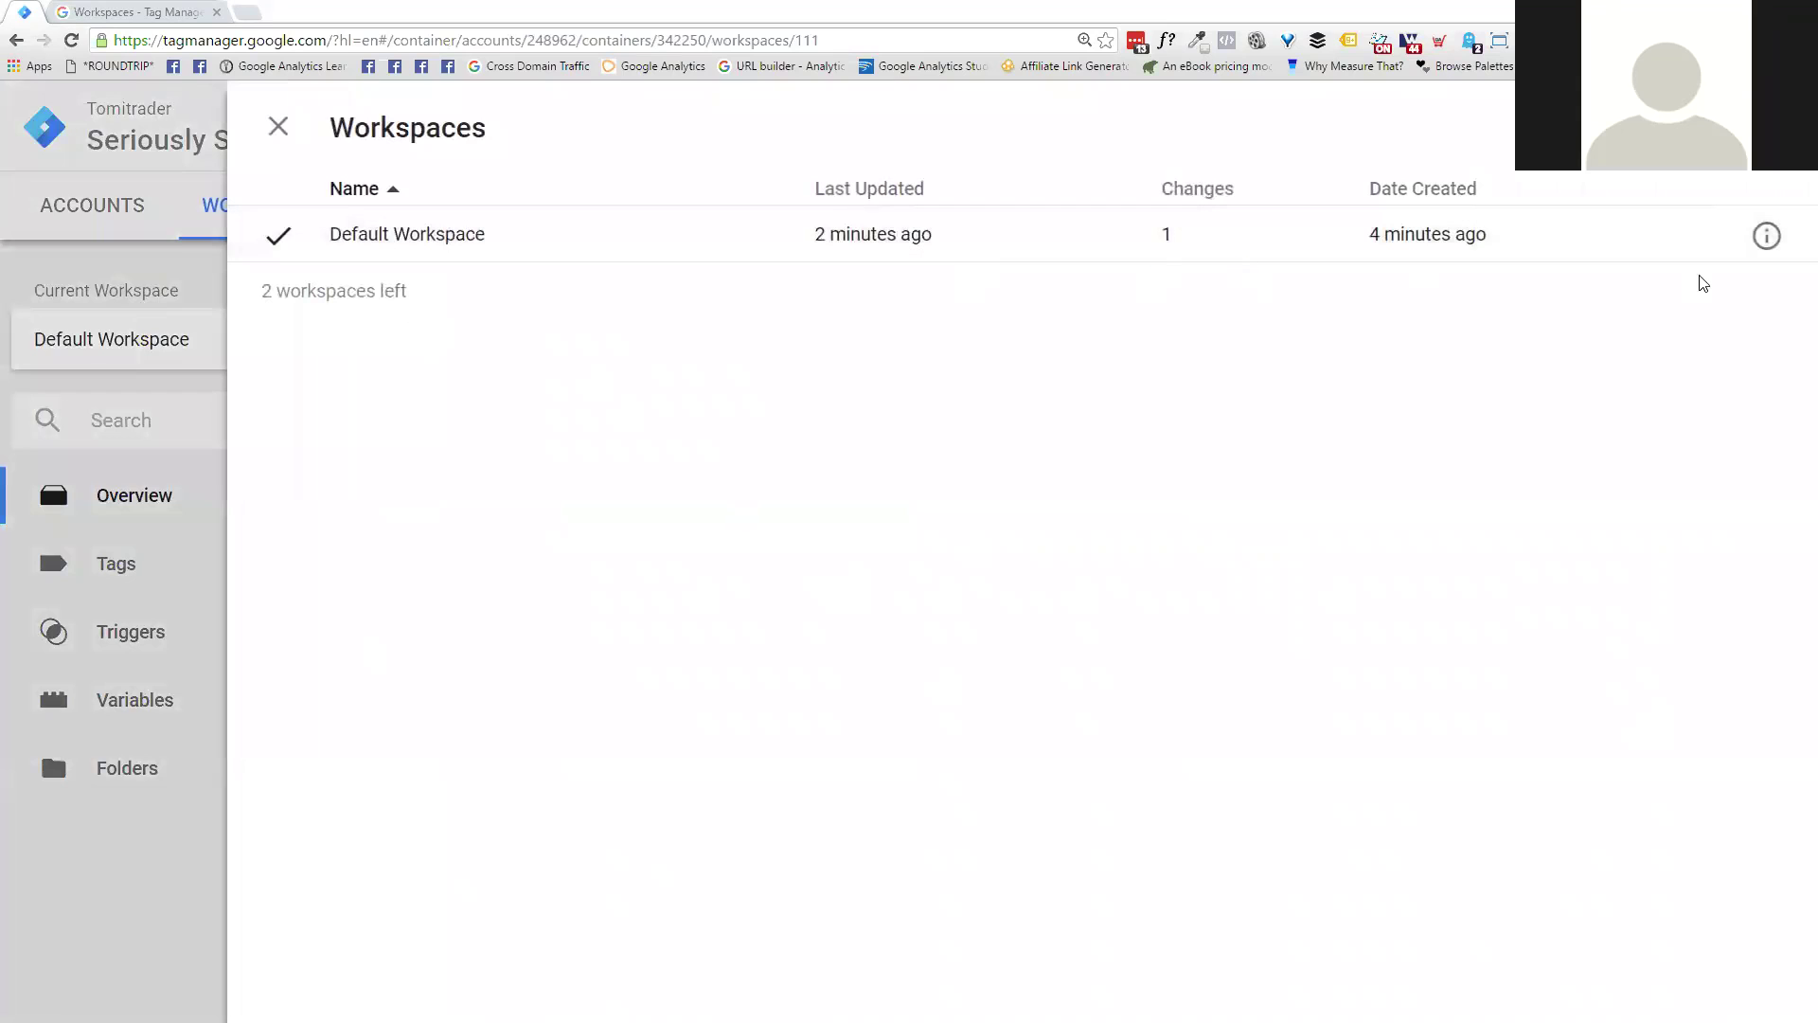
{"action": "left_click", "coordinate": [279, 127]}
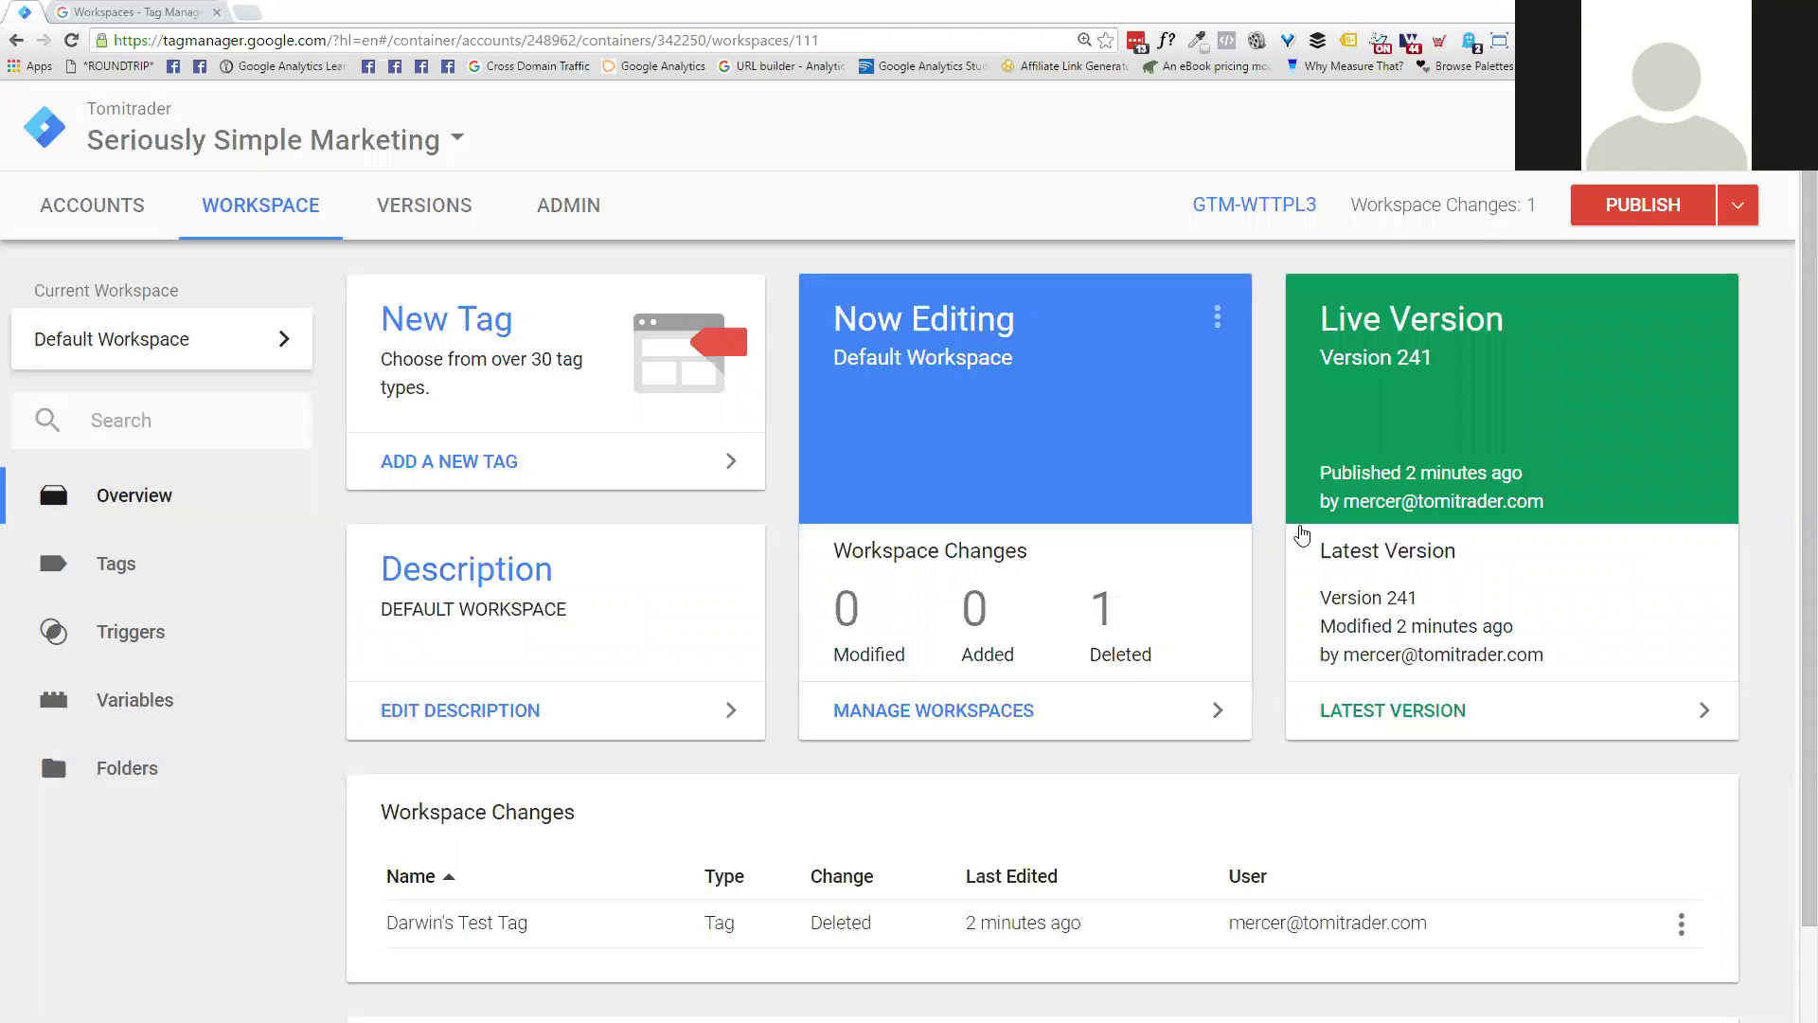
Step: Sort the Default Workspace's tags by most recently edited to check whether the colleague's test tag is listed
{"action": "left_click", "coordinate": [97, 574]}
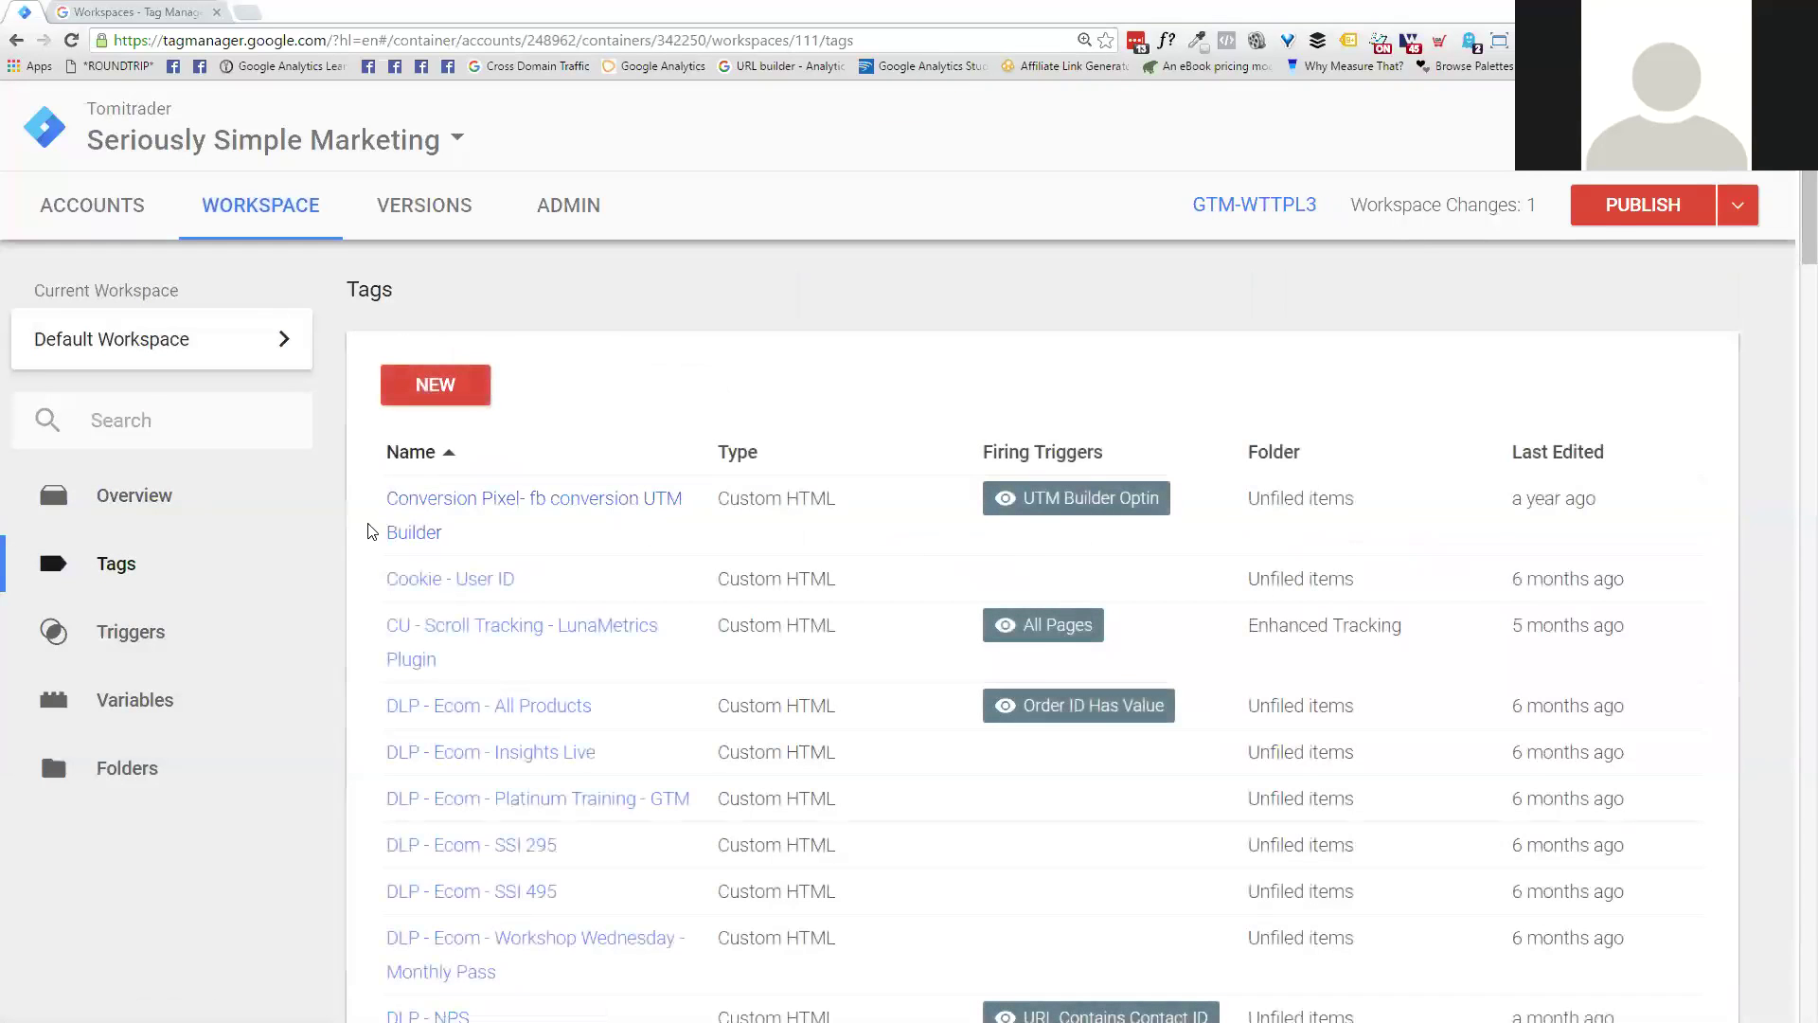
{"action": "left_click", "coordinate": [1563, 455]}
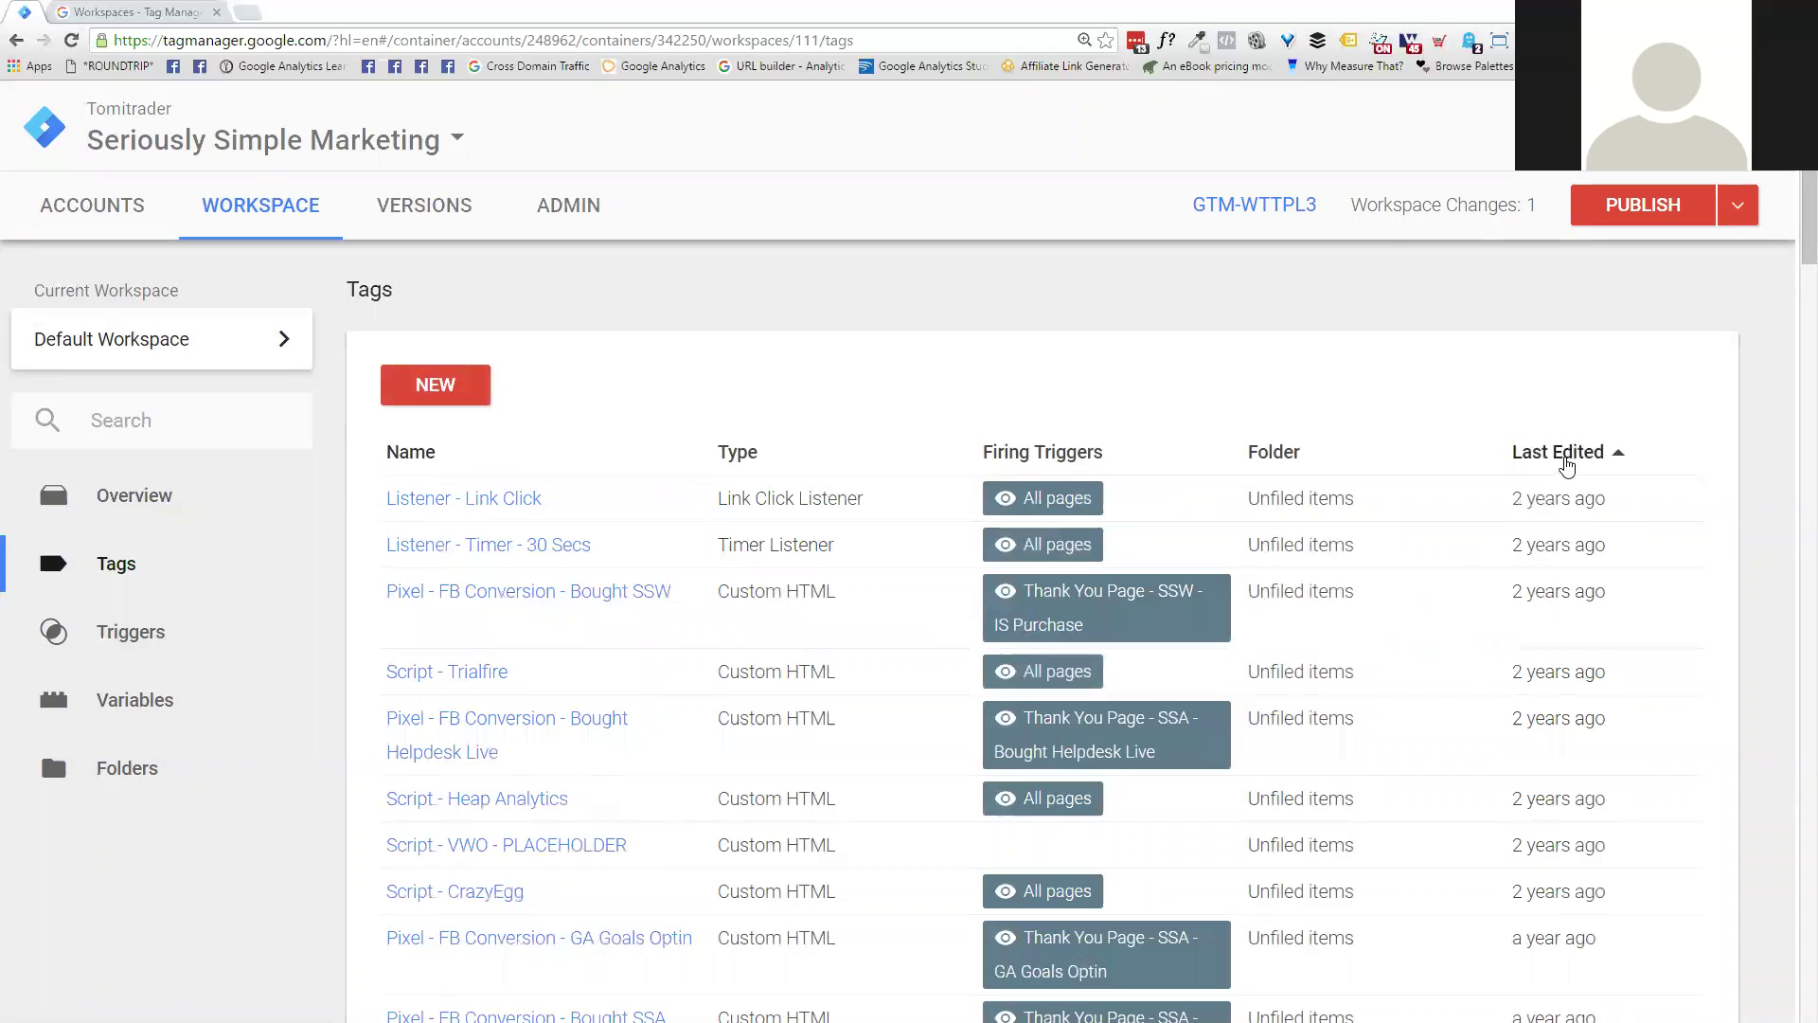
{"action": "left_click", "coordinate": [1567, 464]}
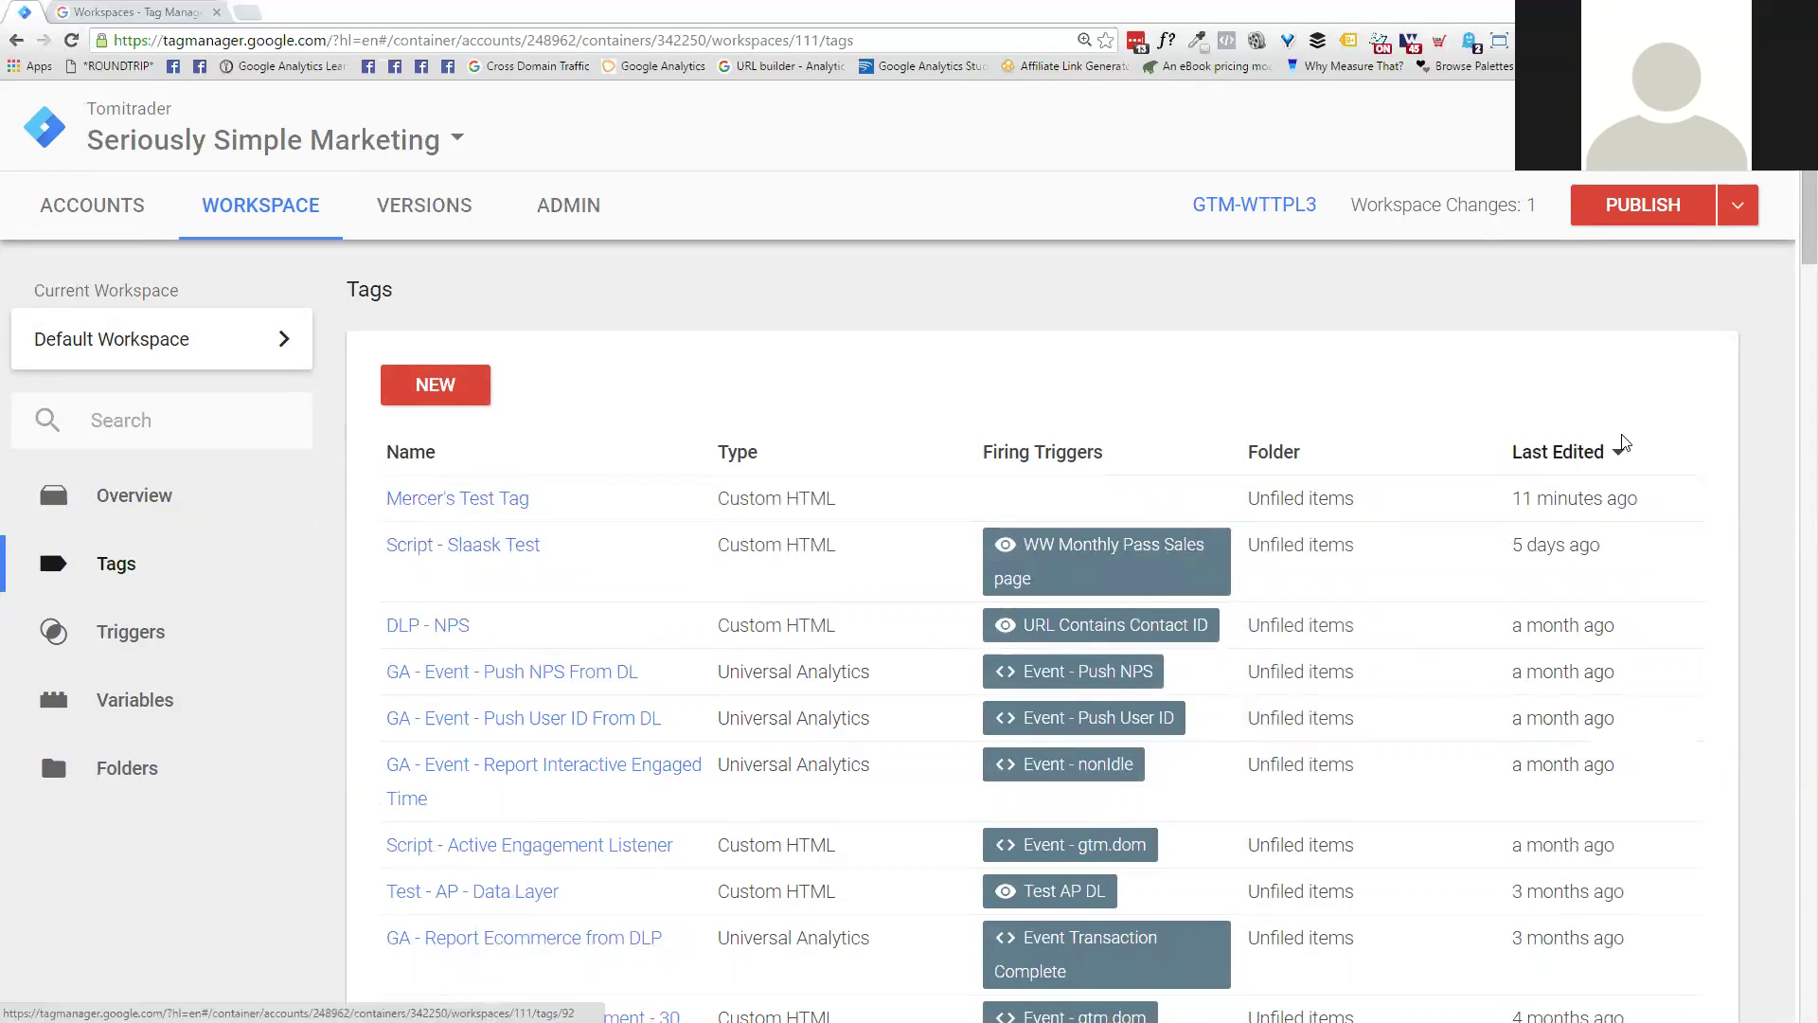
Step: Check the workspace overview, and examine the changes and activity history of version 242 in the version history
{"action": "left_click", "coordinate": [99, 494]}
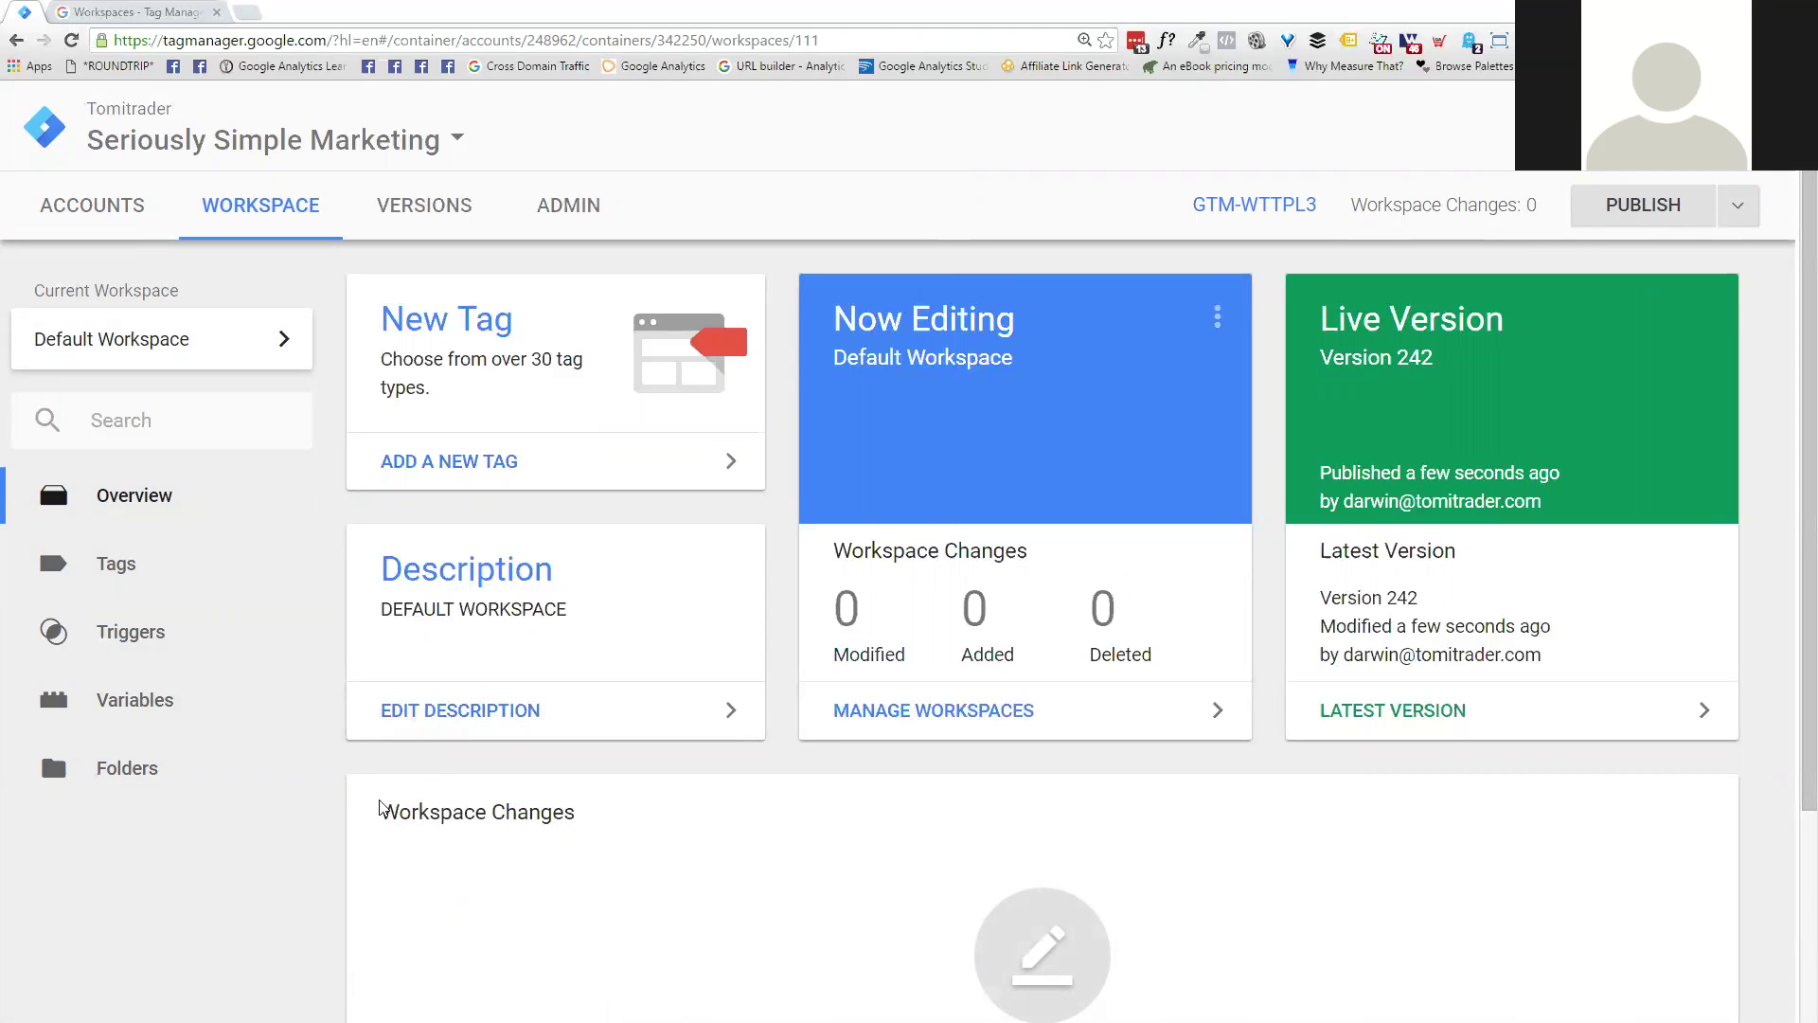
{"action": "left_click", "coordinate": [467, 208]}
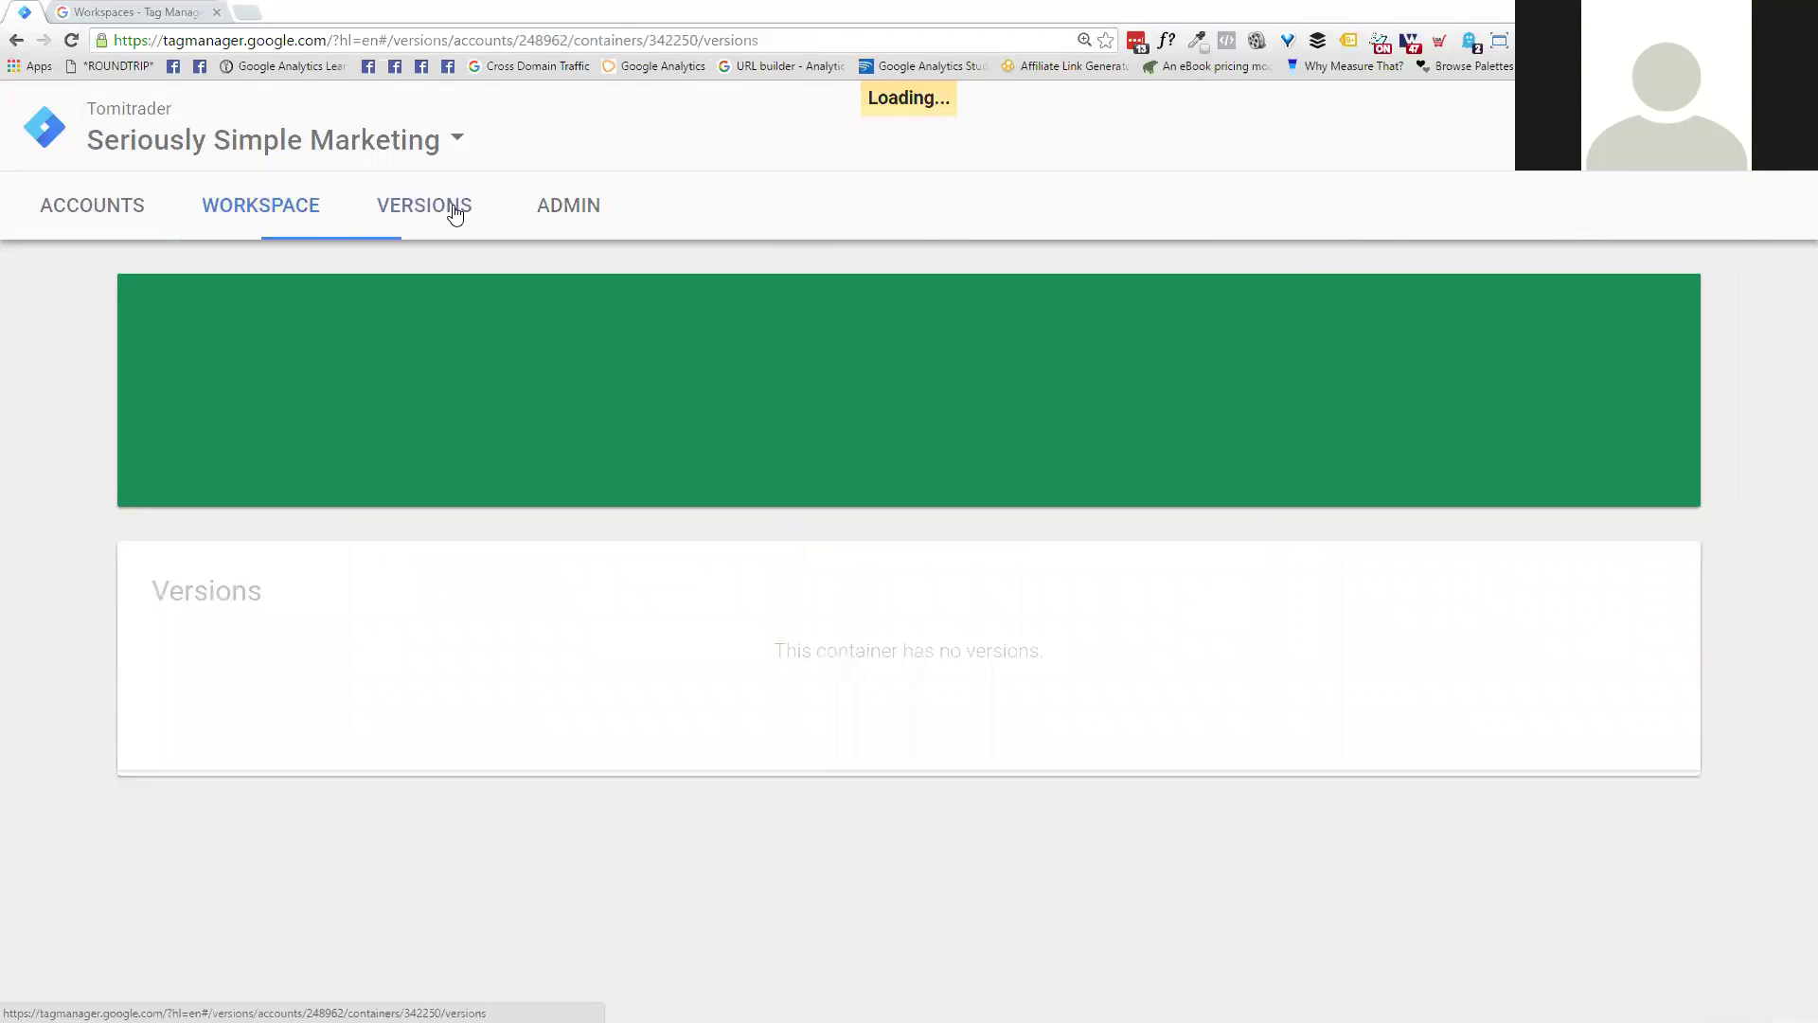
{"action": "scroll", "coordinate": [559, 568], "scroll_direction": "down", "scroll_amount": 1}
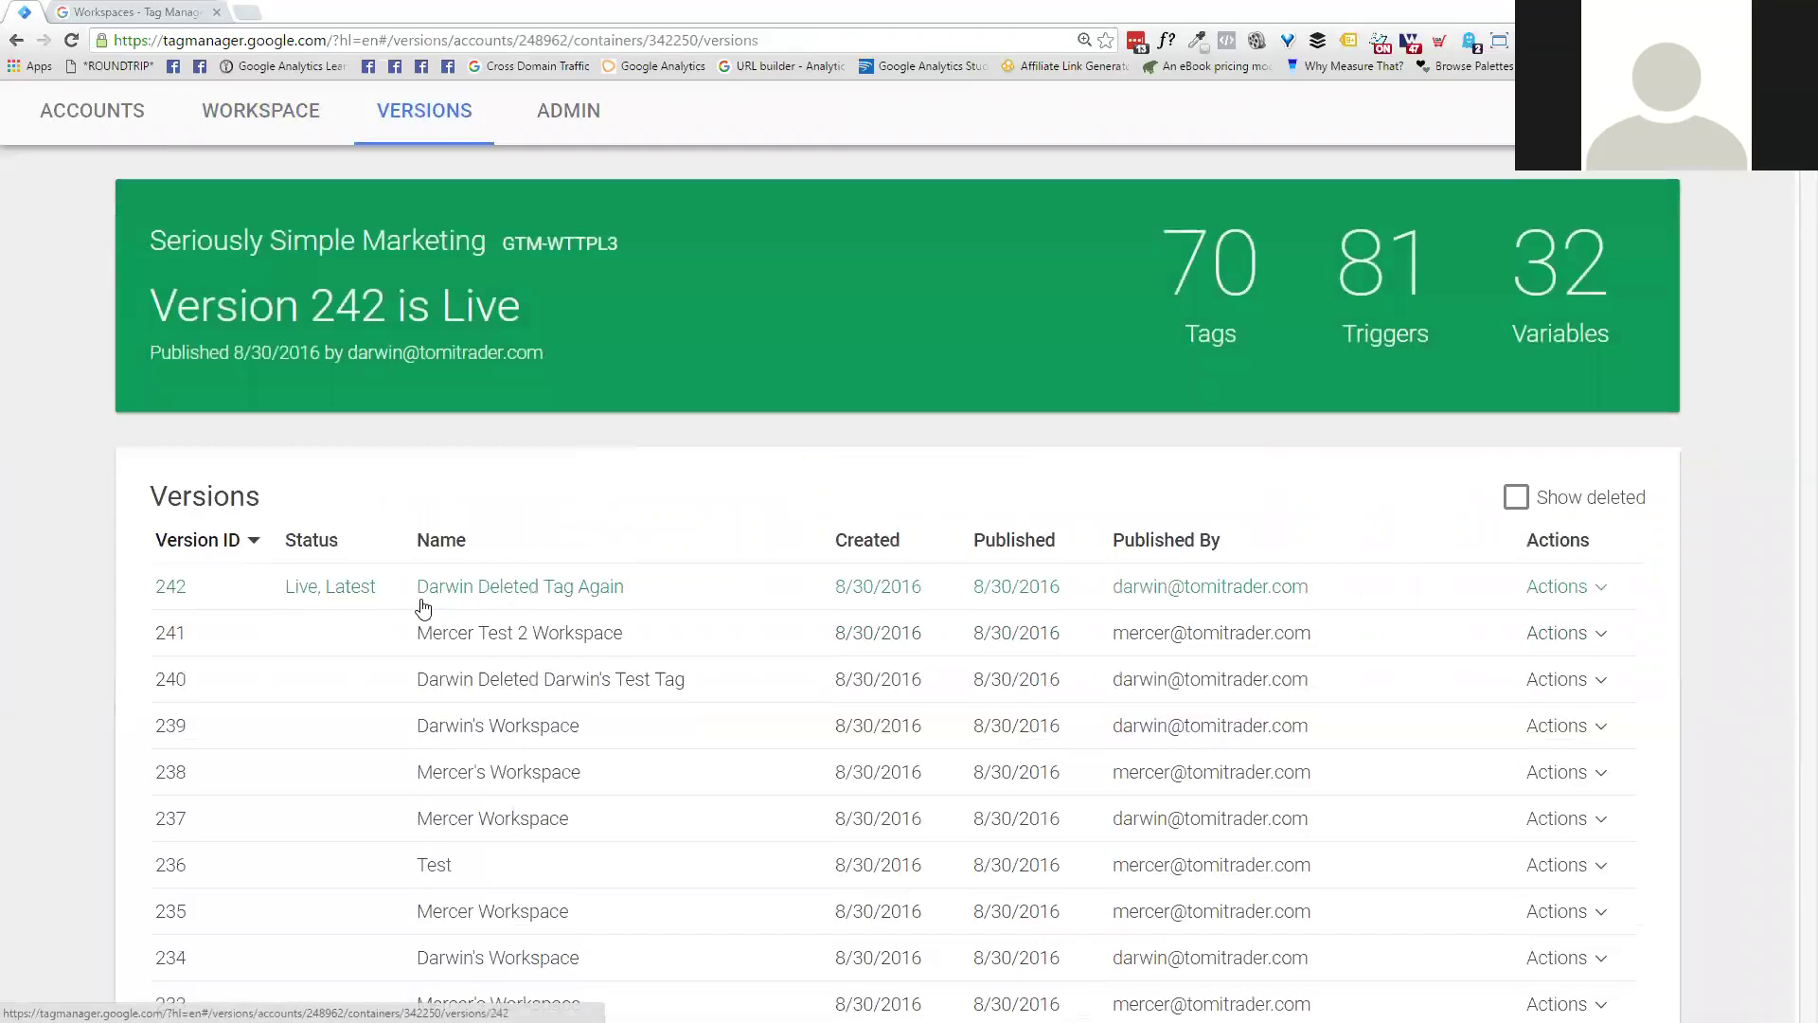
{"action": "left_click", "coordinate": [561, 585]}
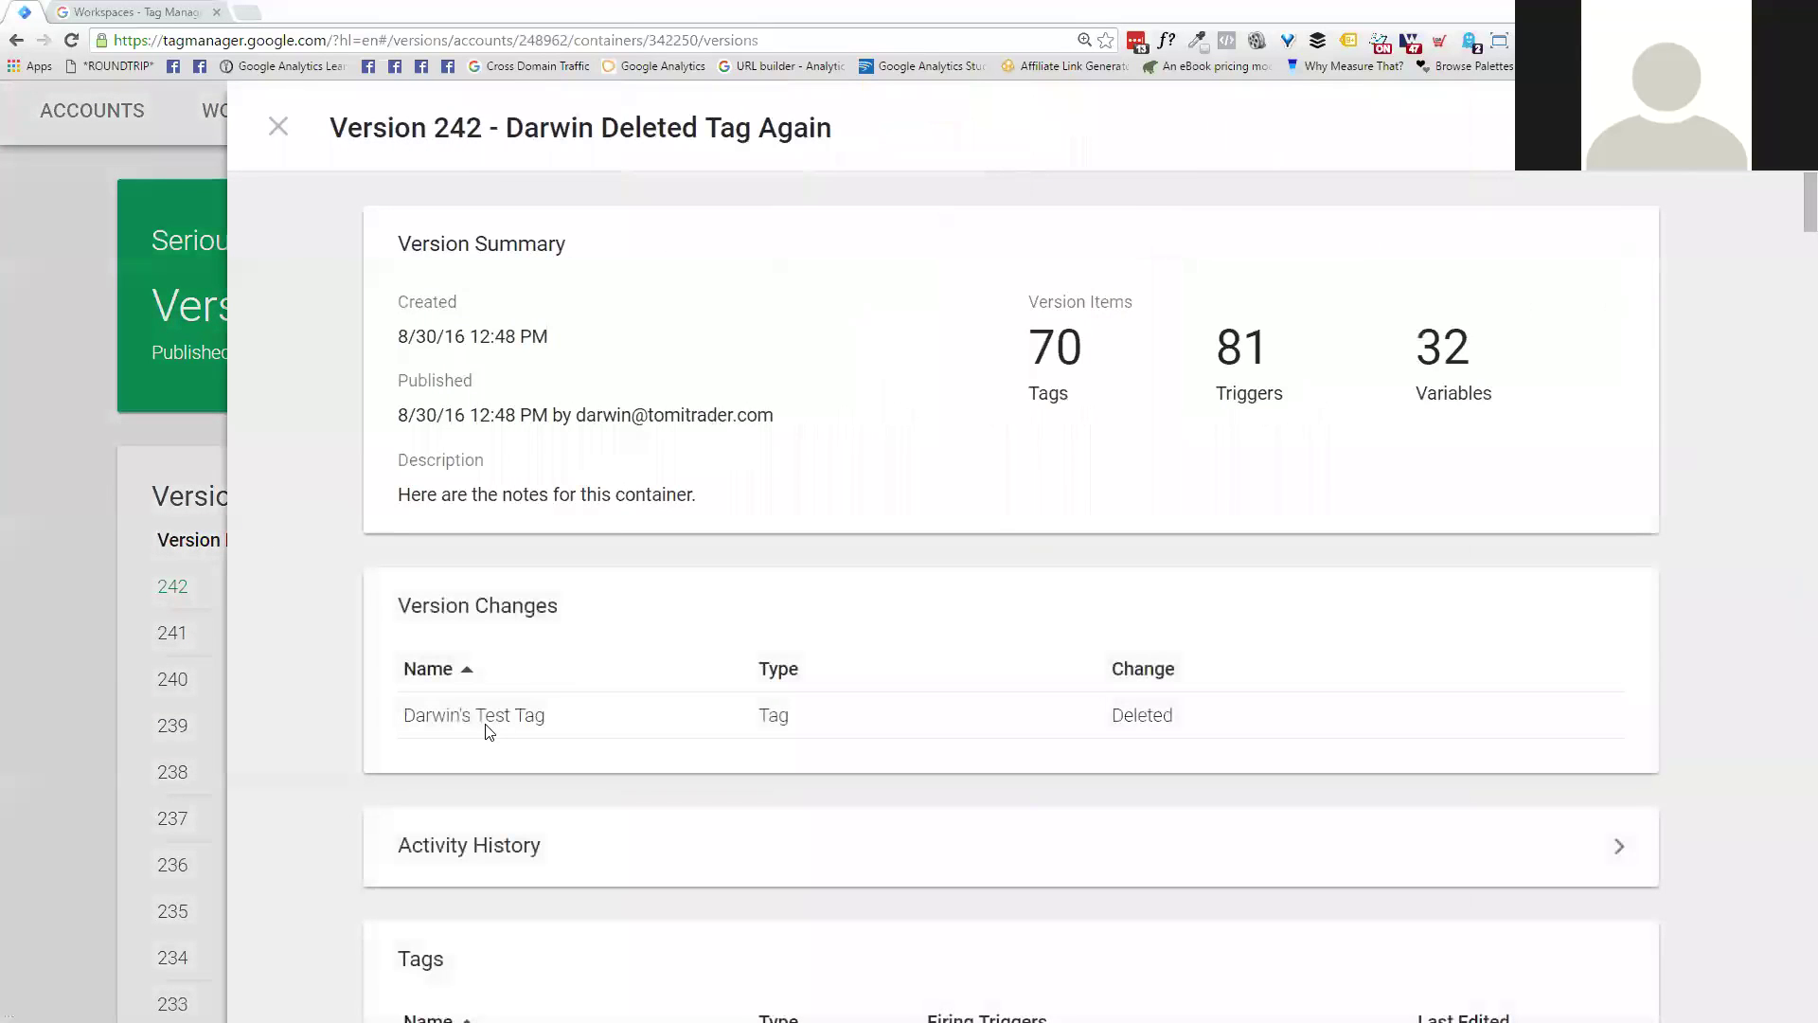
{"action": "scroll", "coordinate": [707, 678], "scroll_direction": "down", "scroll_amount": 2}
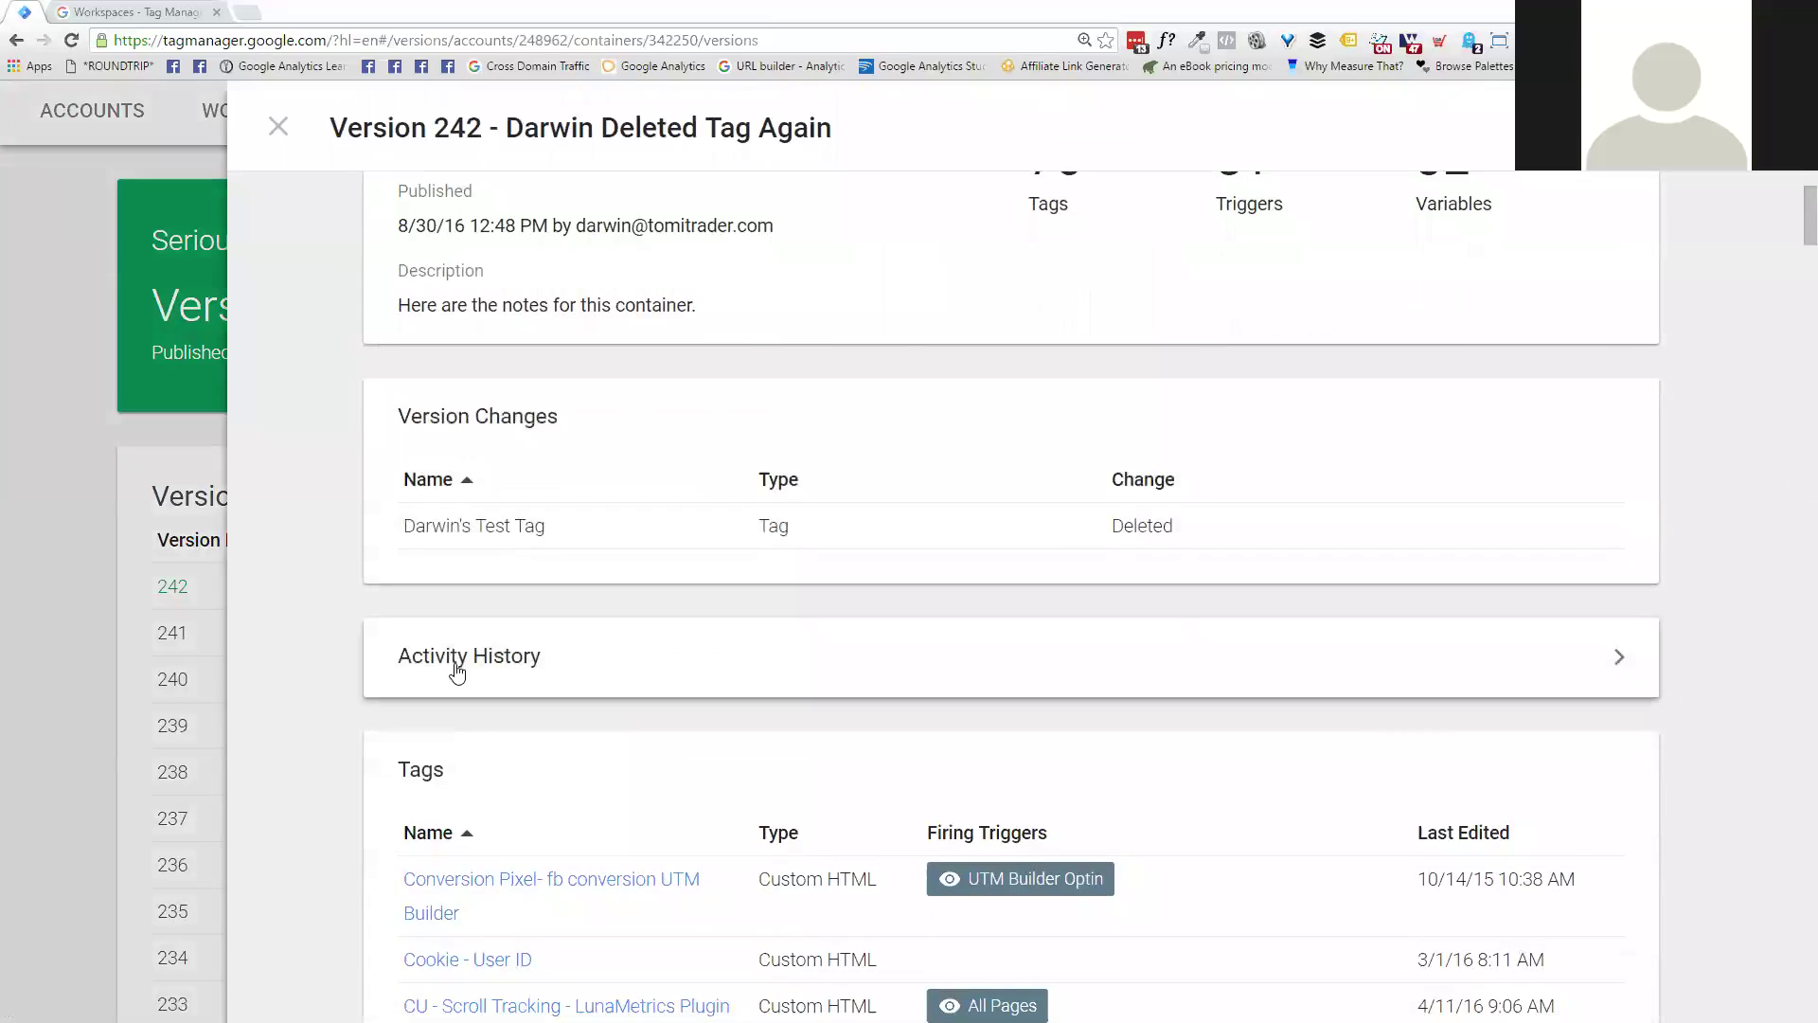
{"action": "left_click", "coordinate": [454, 659]}
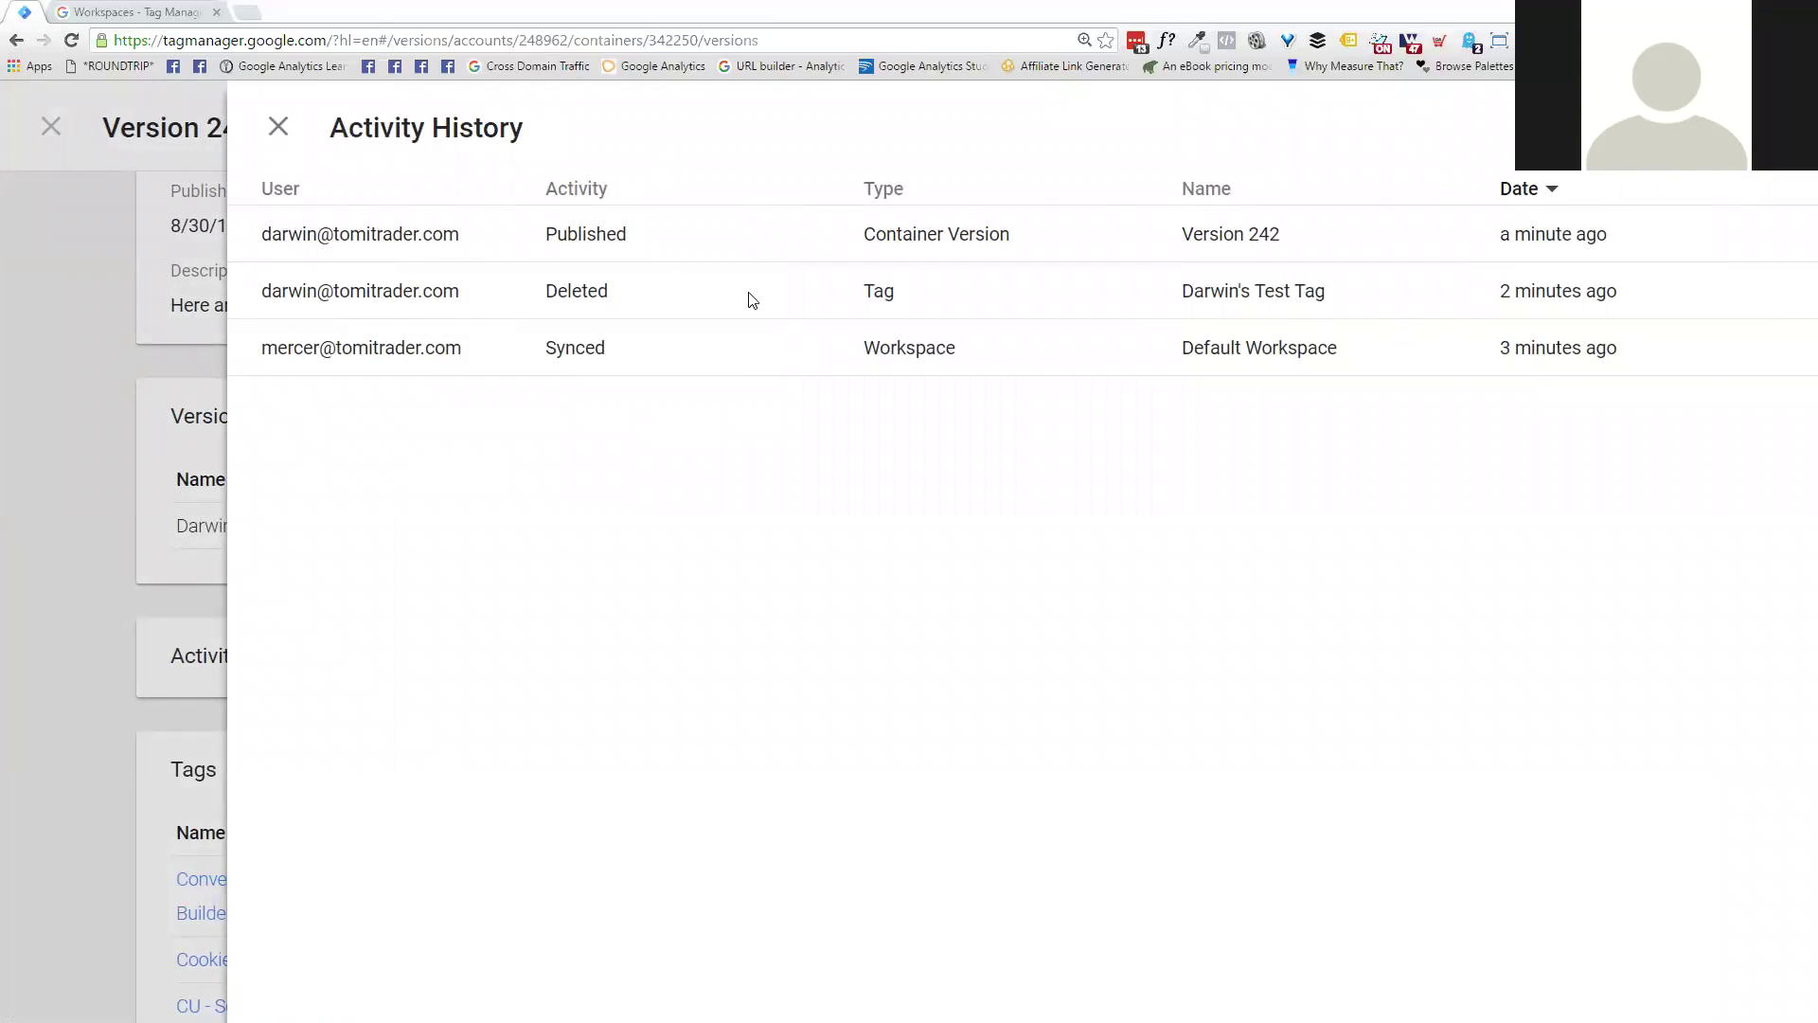
{"action": "left_click", "coordinate": [276, 129]}
{"action": "left_click", "coordinate": [279, 129]}
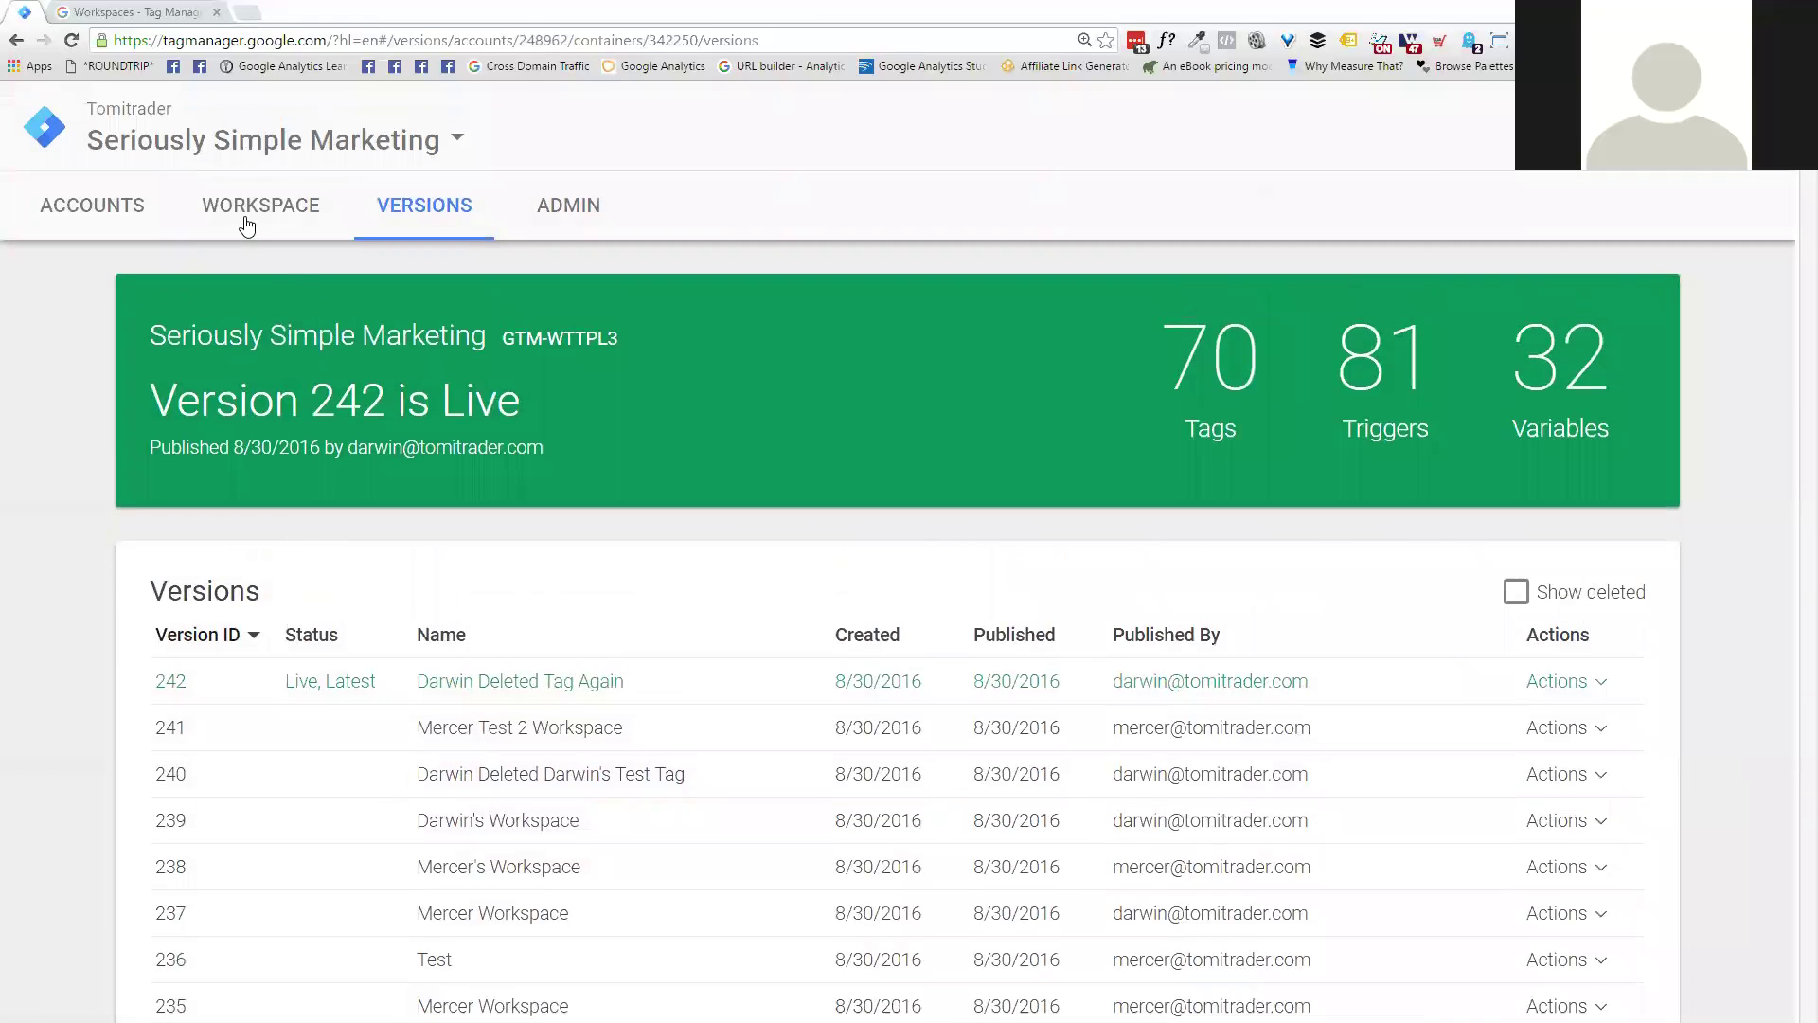
Step: Open the Default Workspace from the workspace list, and sort its tags by most recently edited
{"action": "left_click", "coordinate": [246, 219]}
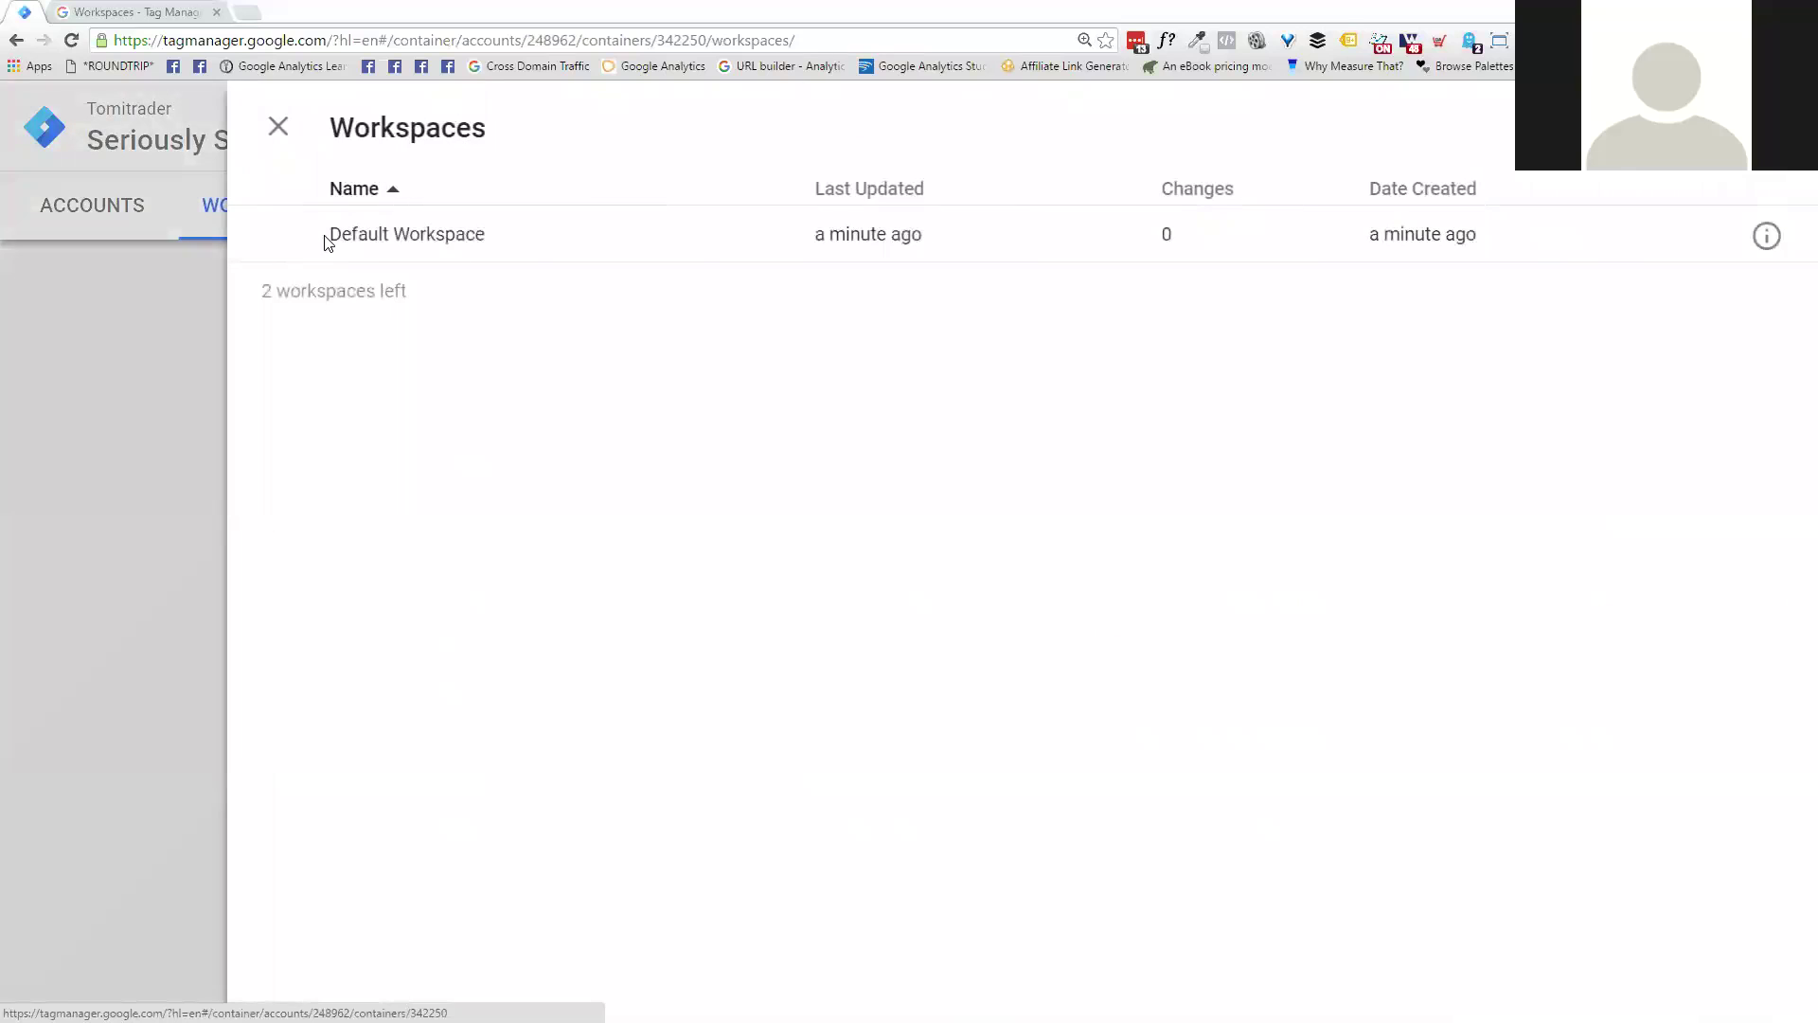
{"action": "left_click", "coordinate": [471, 237]}
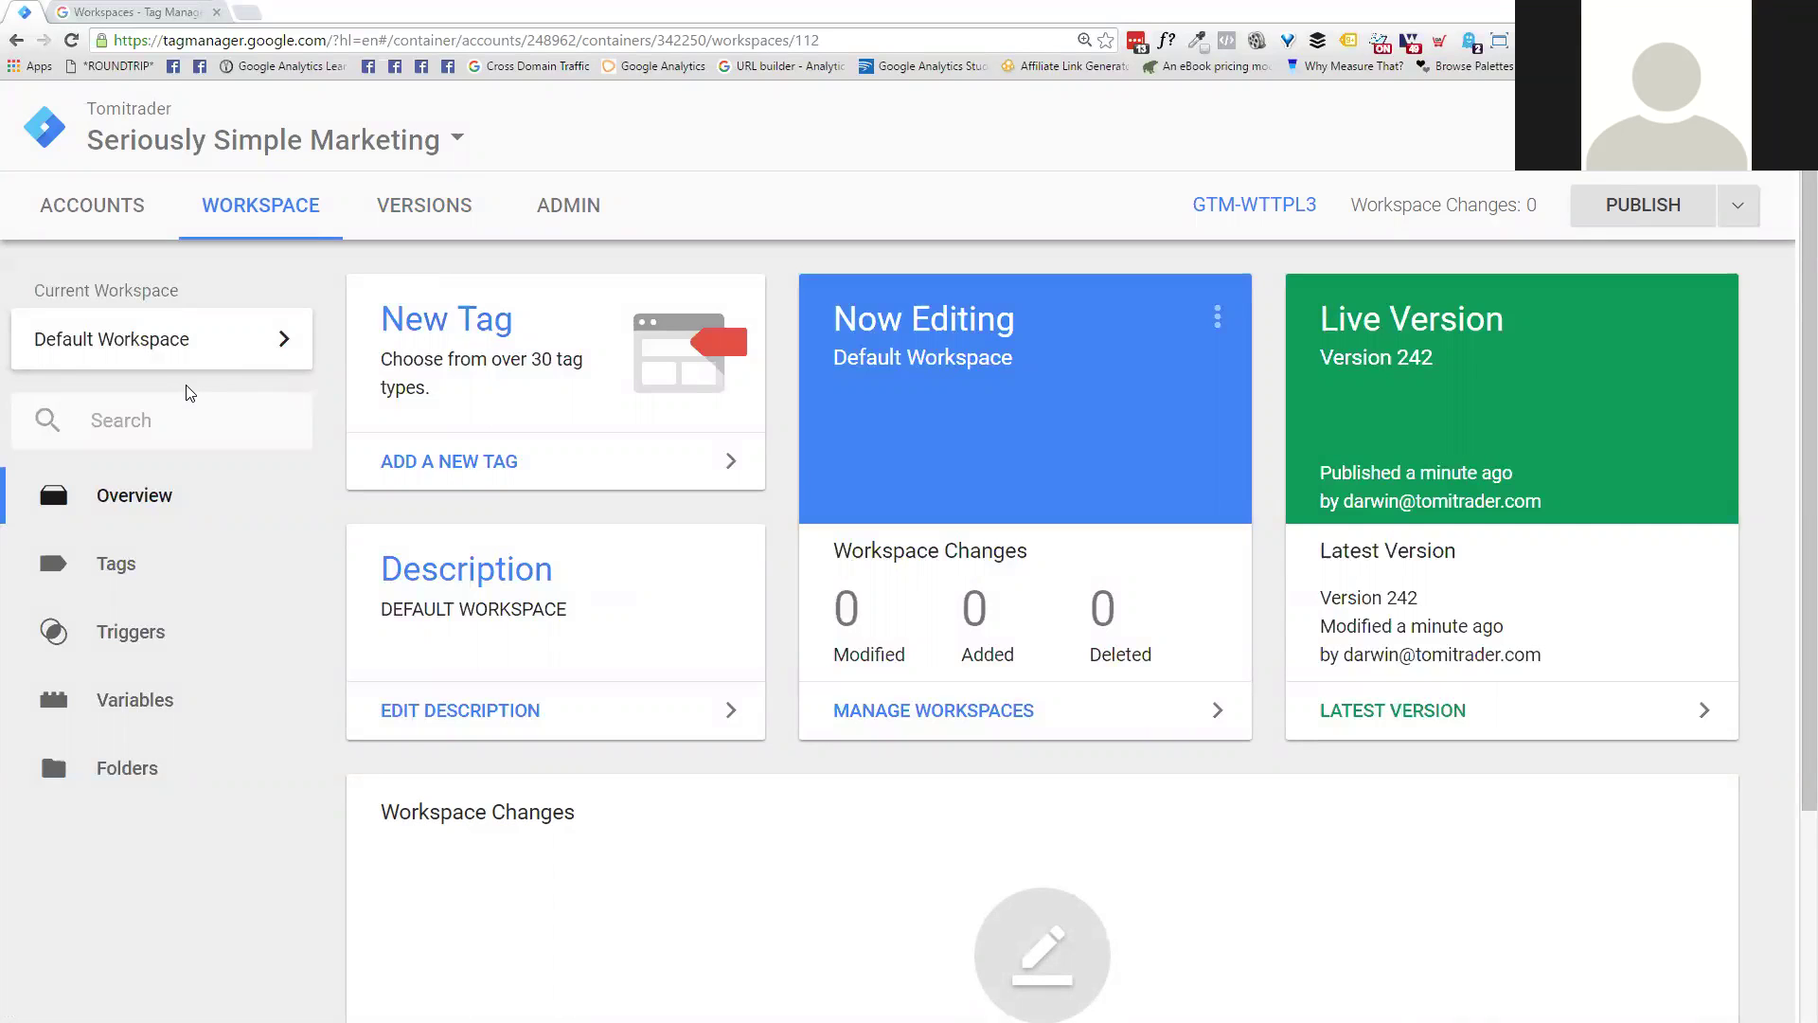
{"action": "scroll", "coordinate": [1186, 649], "scroll_direction": "down", "scroll_amount": 1}
{"action": "scroll", "coordinate": [663, 616], "scroll_direction": "up", "scroll_amount": 1}
{"action": "left_click", "coordinate": [112, 581]}
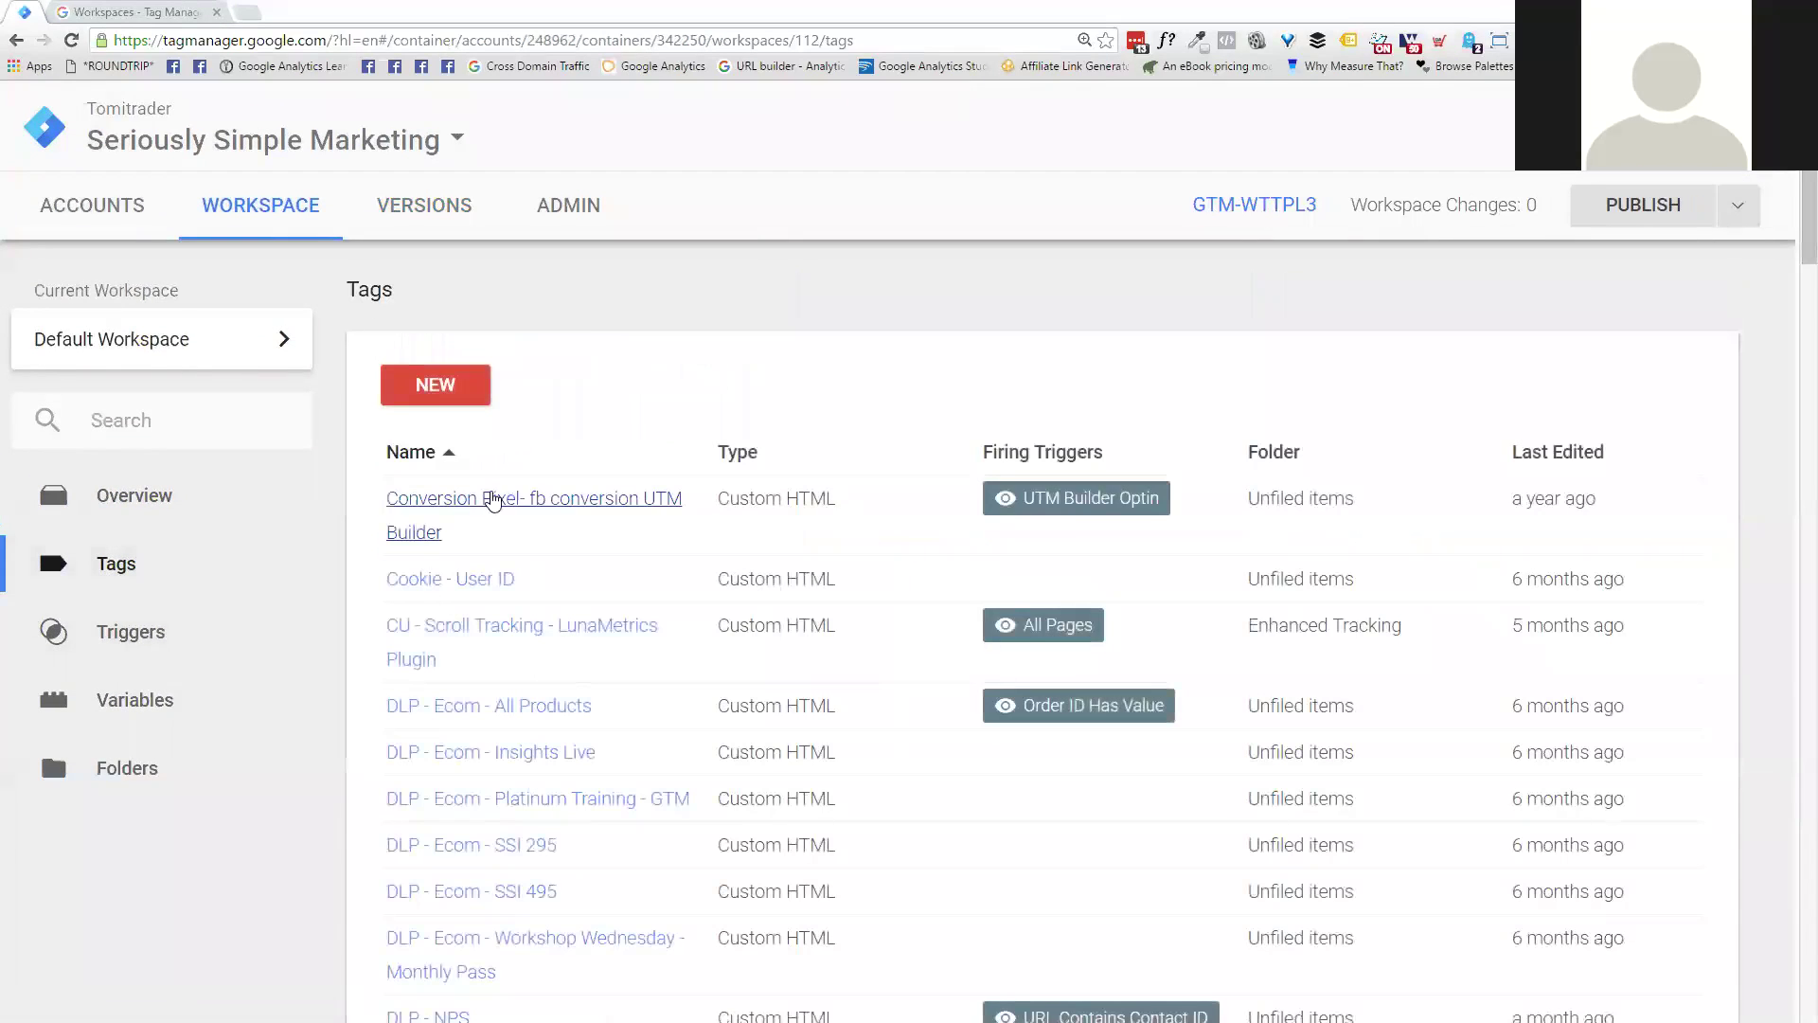
{"action": "left_click", "coordinate": [1556, 452]}
{"action": "left_click", "coordinate": [1557, 452]}
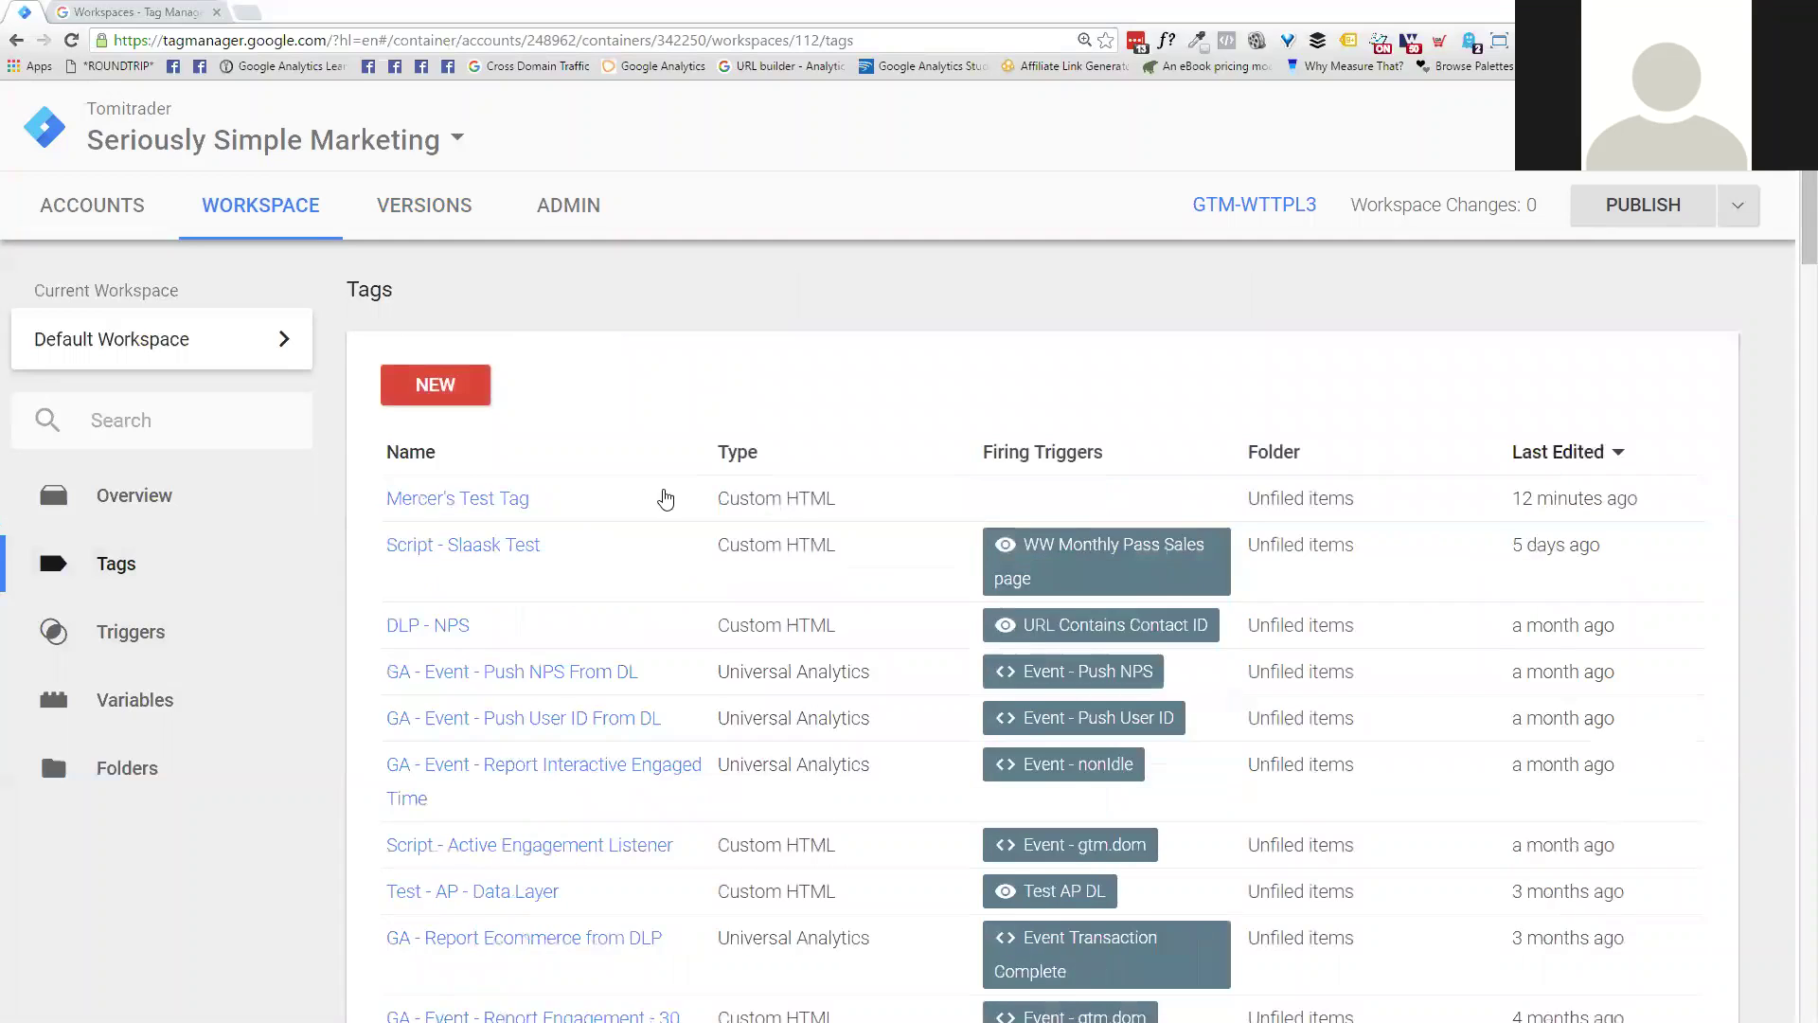
Step: Delete the most recently edited Custom HTML test tag, the one containing "Testing", from the Default Workspace
{"action": "left_click", "coordinate": [450, 498]}
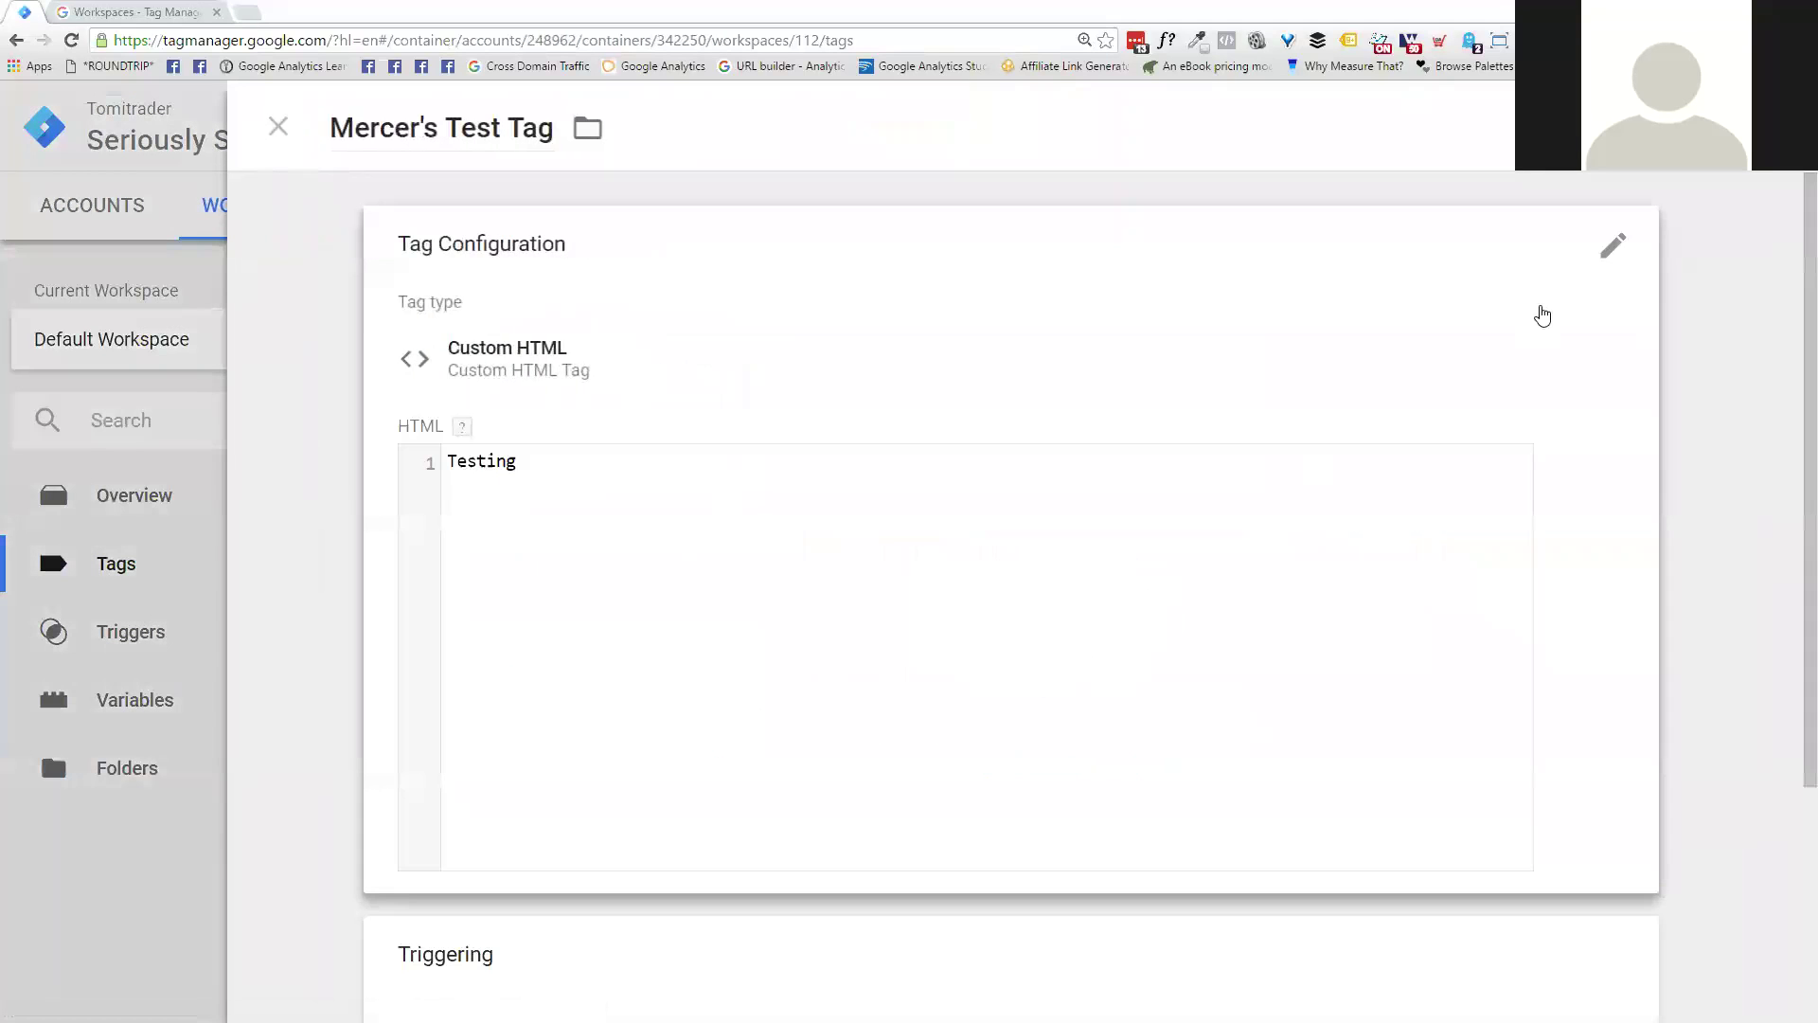
{"action": "left_click", "coordinate": [1769, 127]}
{"action": "left_click", "coordinate": [1676, 232]}
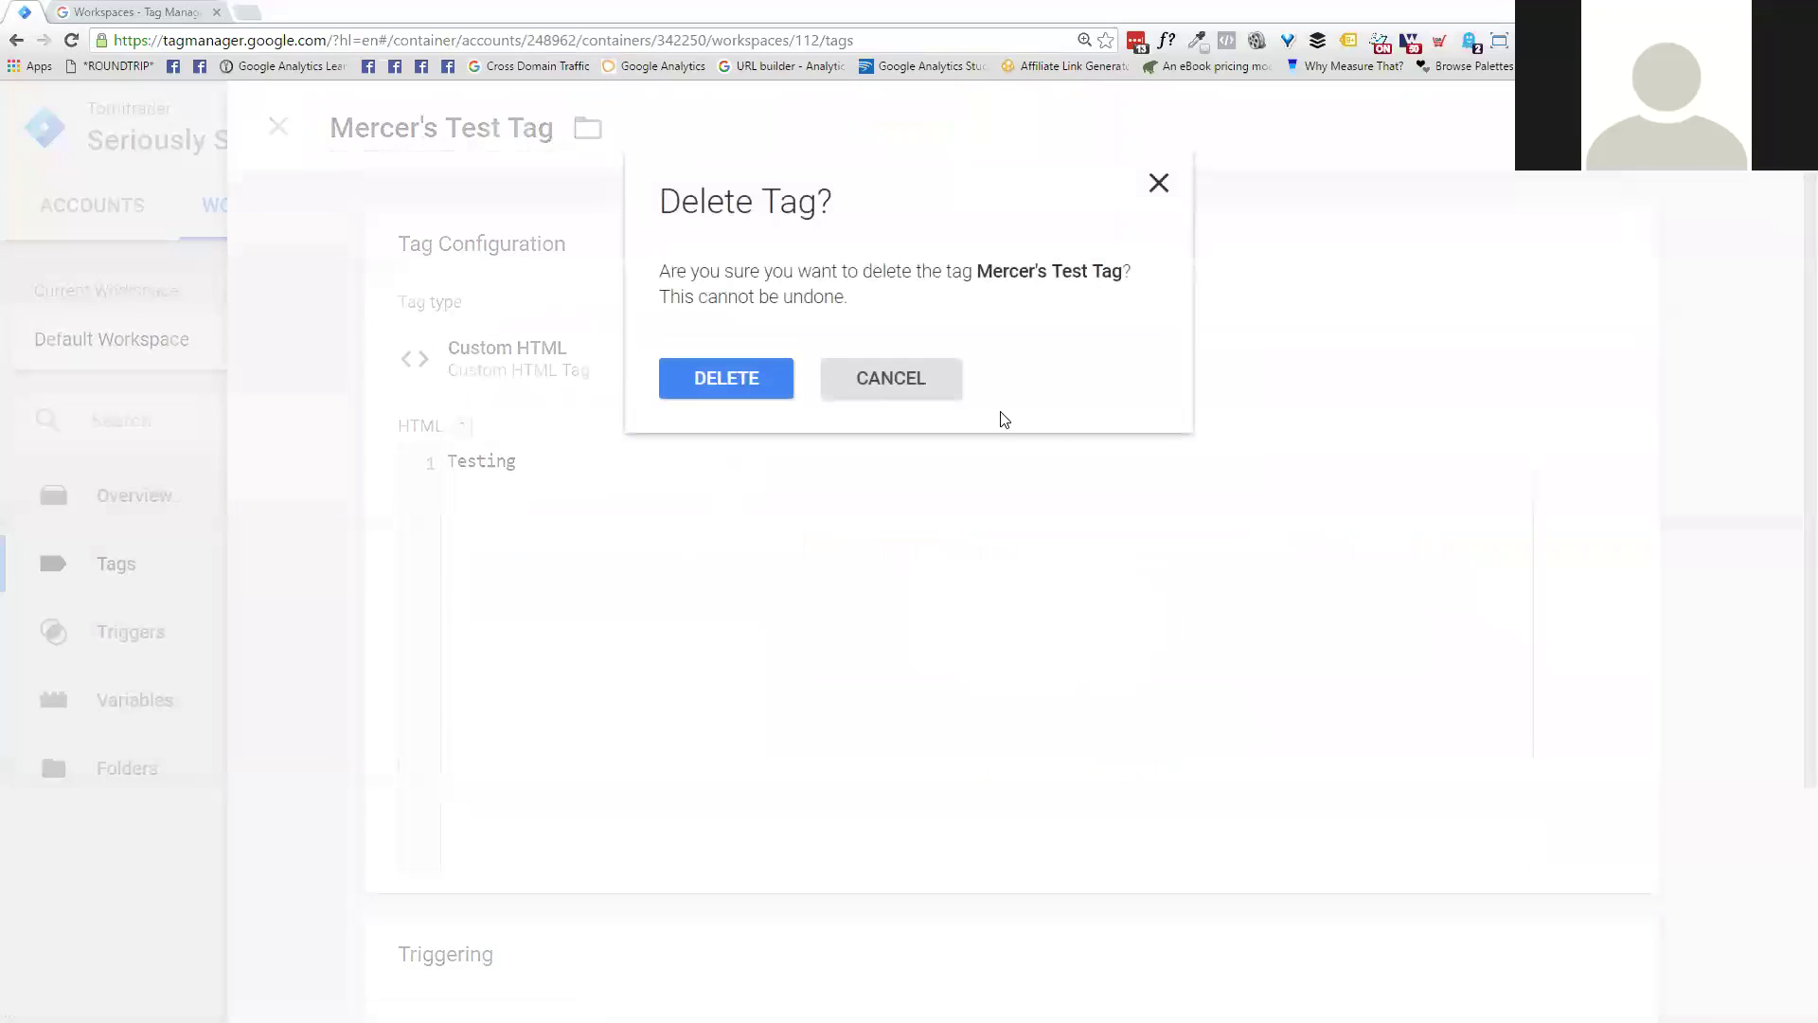
{"action": "left_click", "coordinate": [667, 384]}
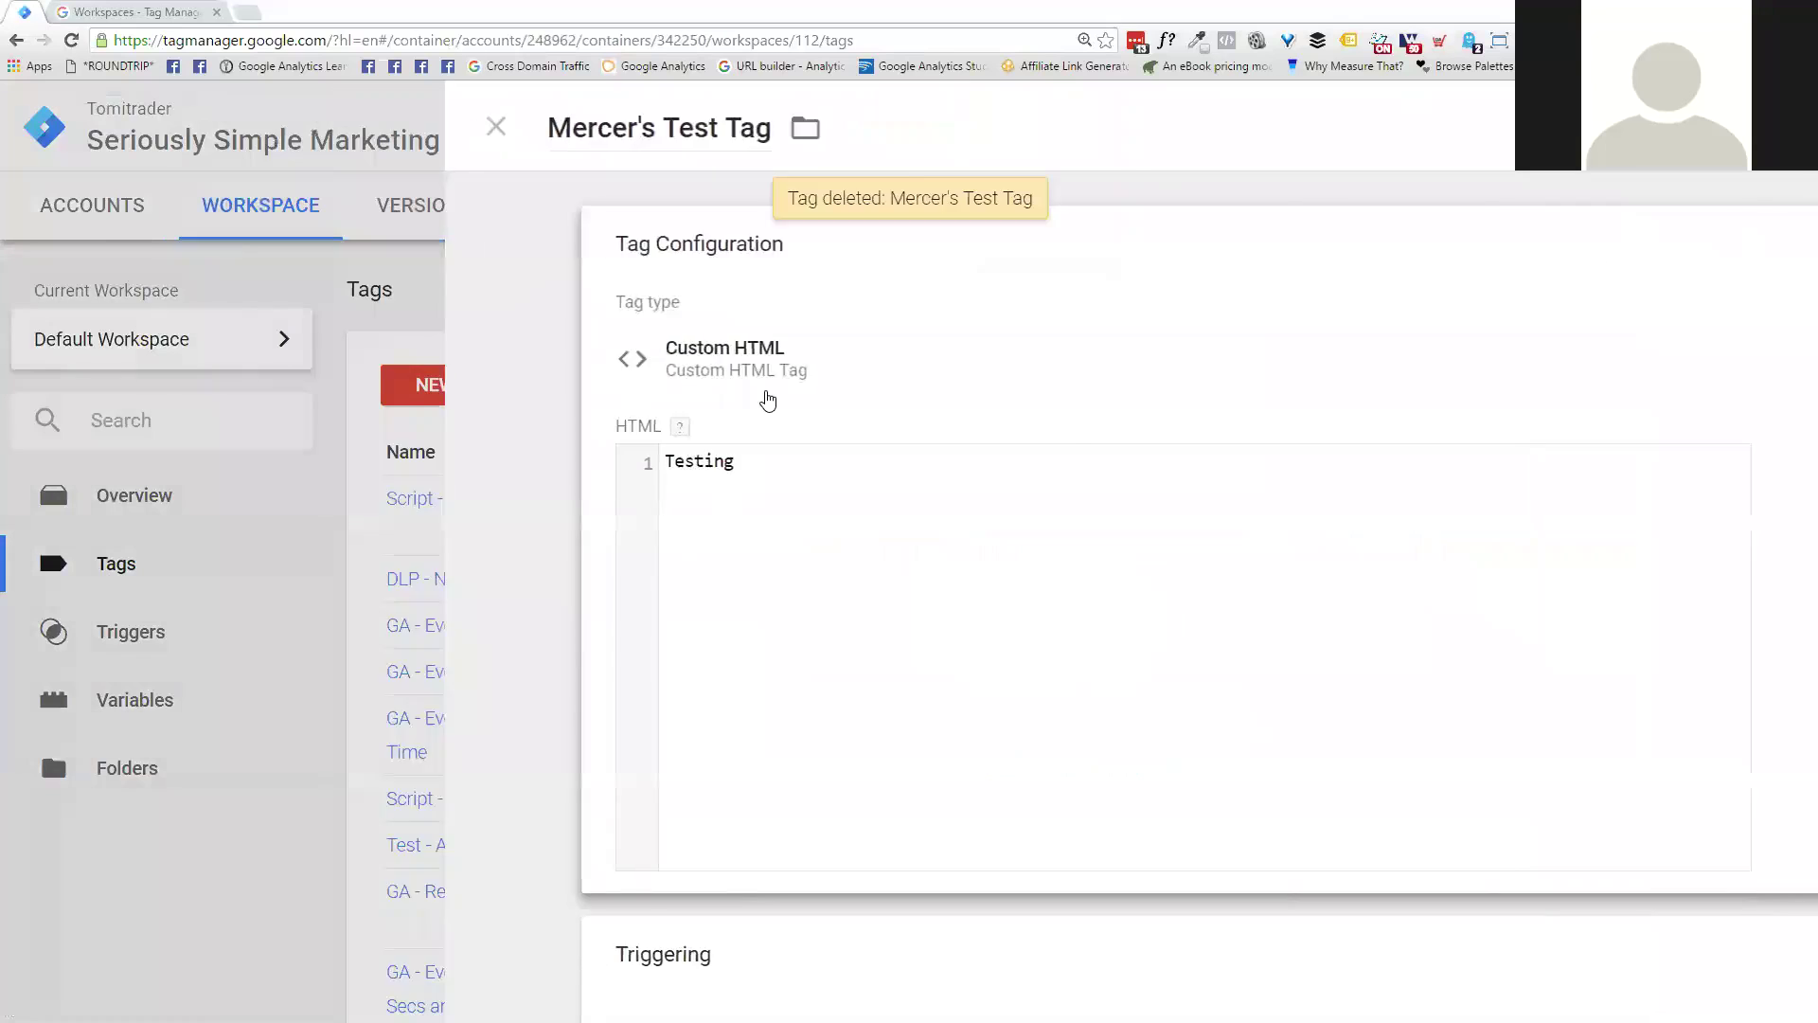
Step: Publish the Default Workspace under a version name stating that the test tag was deleted
{"action": "left_click", "coordinate": [1672, 216]}
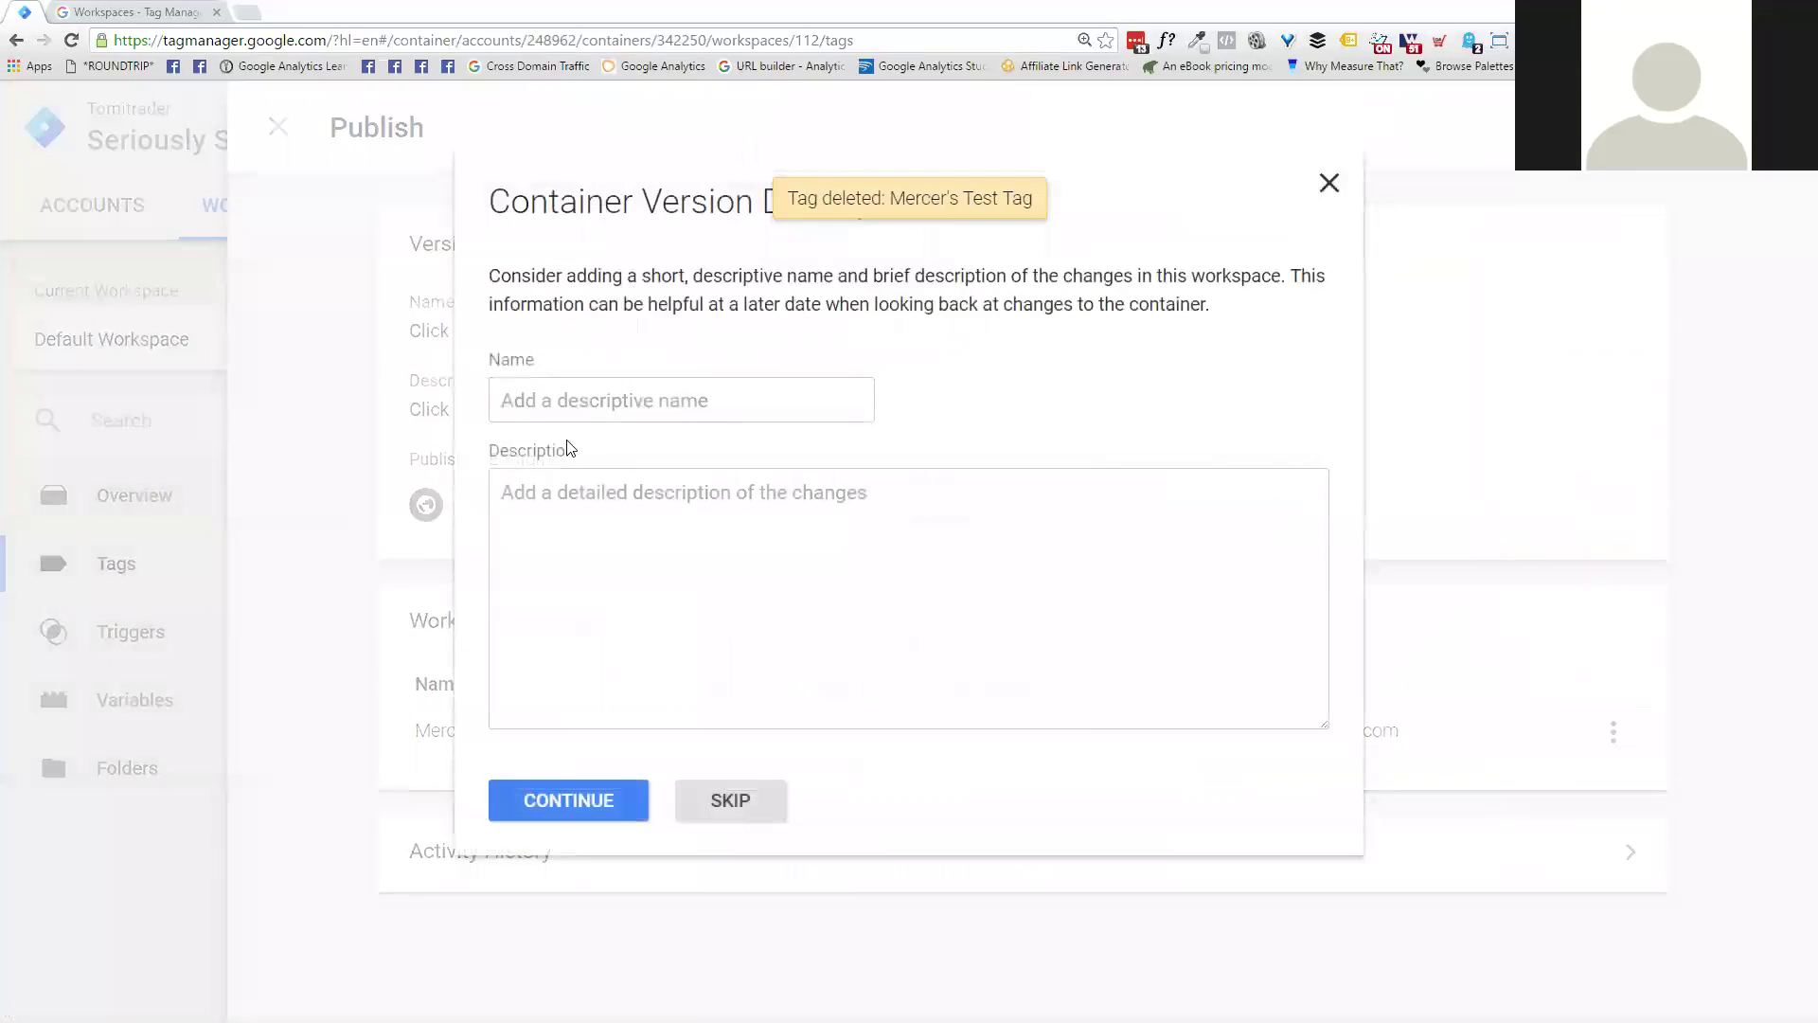
{"action": "left_click", "coordinate": [591, 387]}
{"action": "type", "text": "Mercer's Test Tag Deleted"}
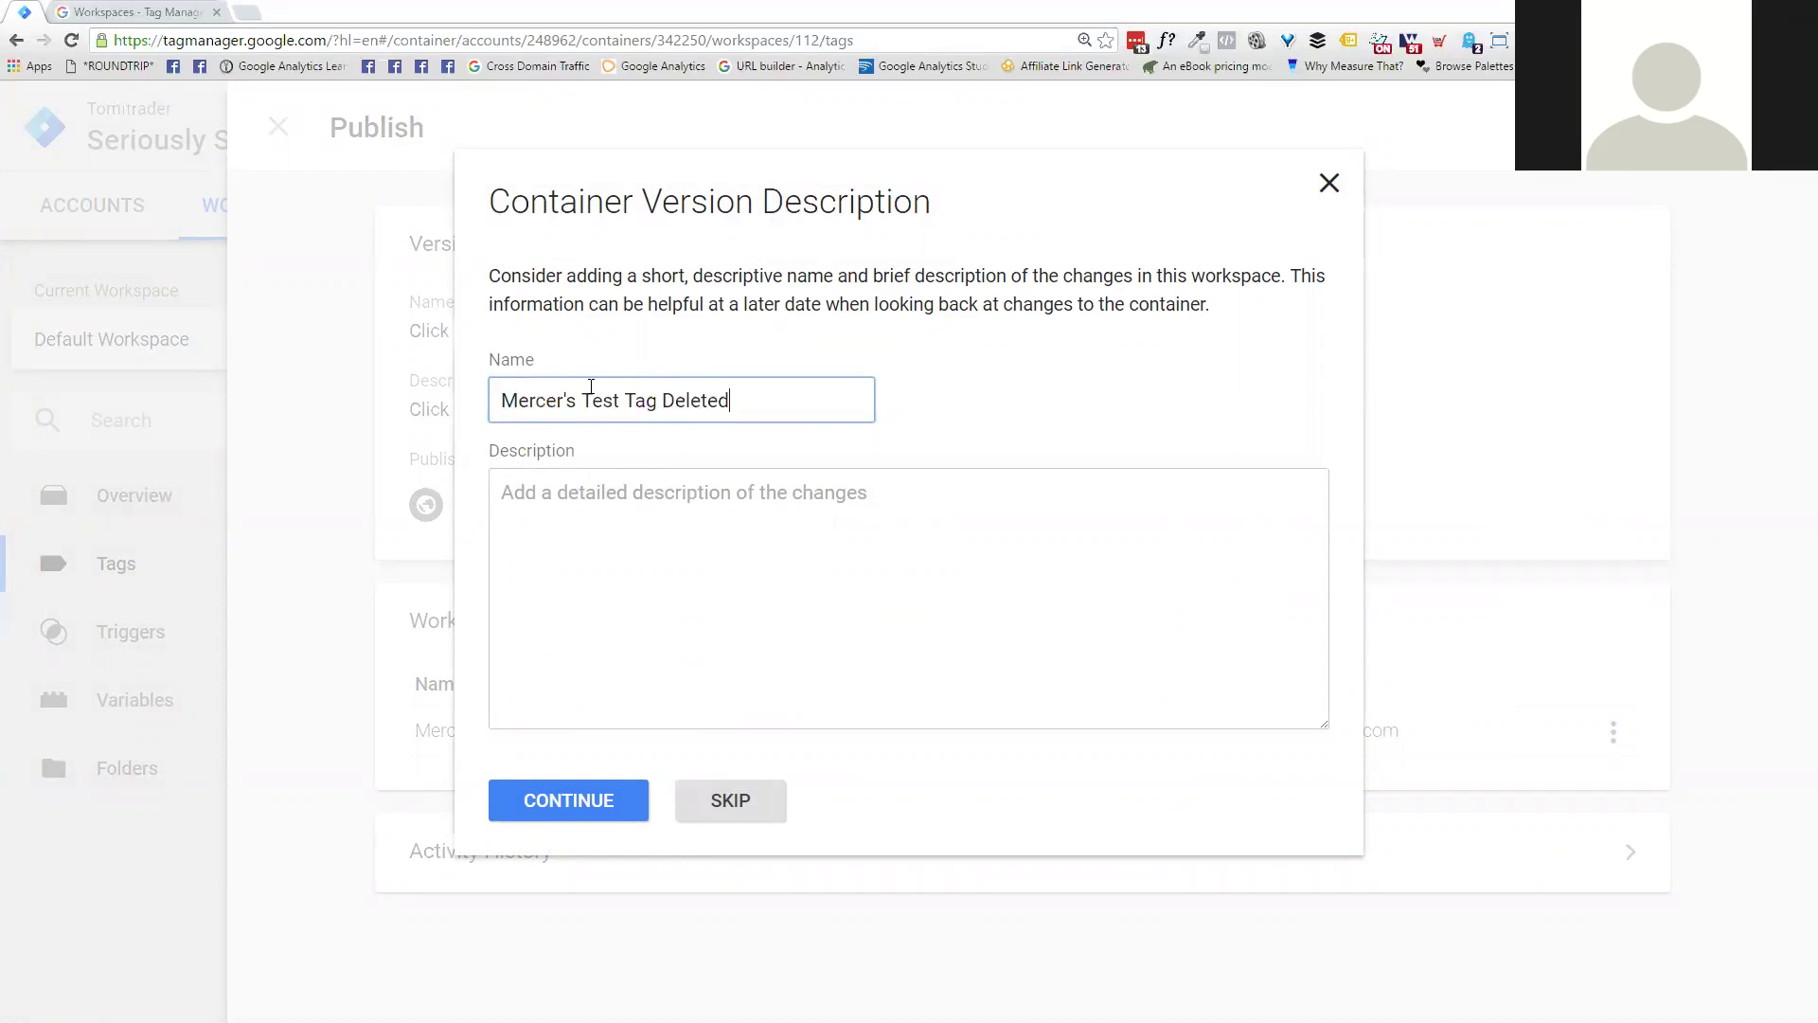
{"action": "left_click", "coordinate": [545, 554]}
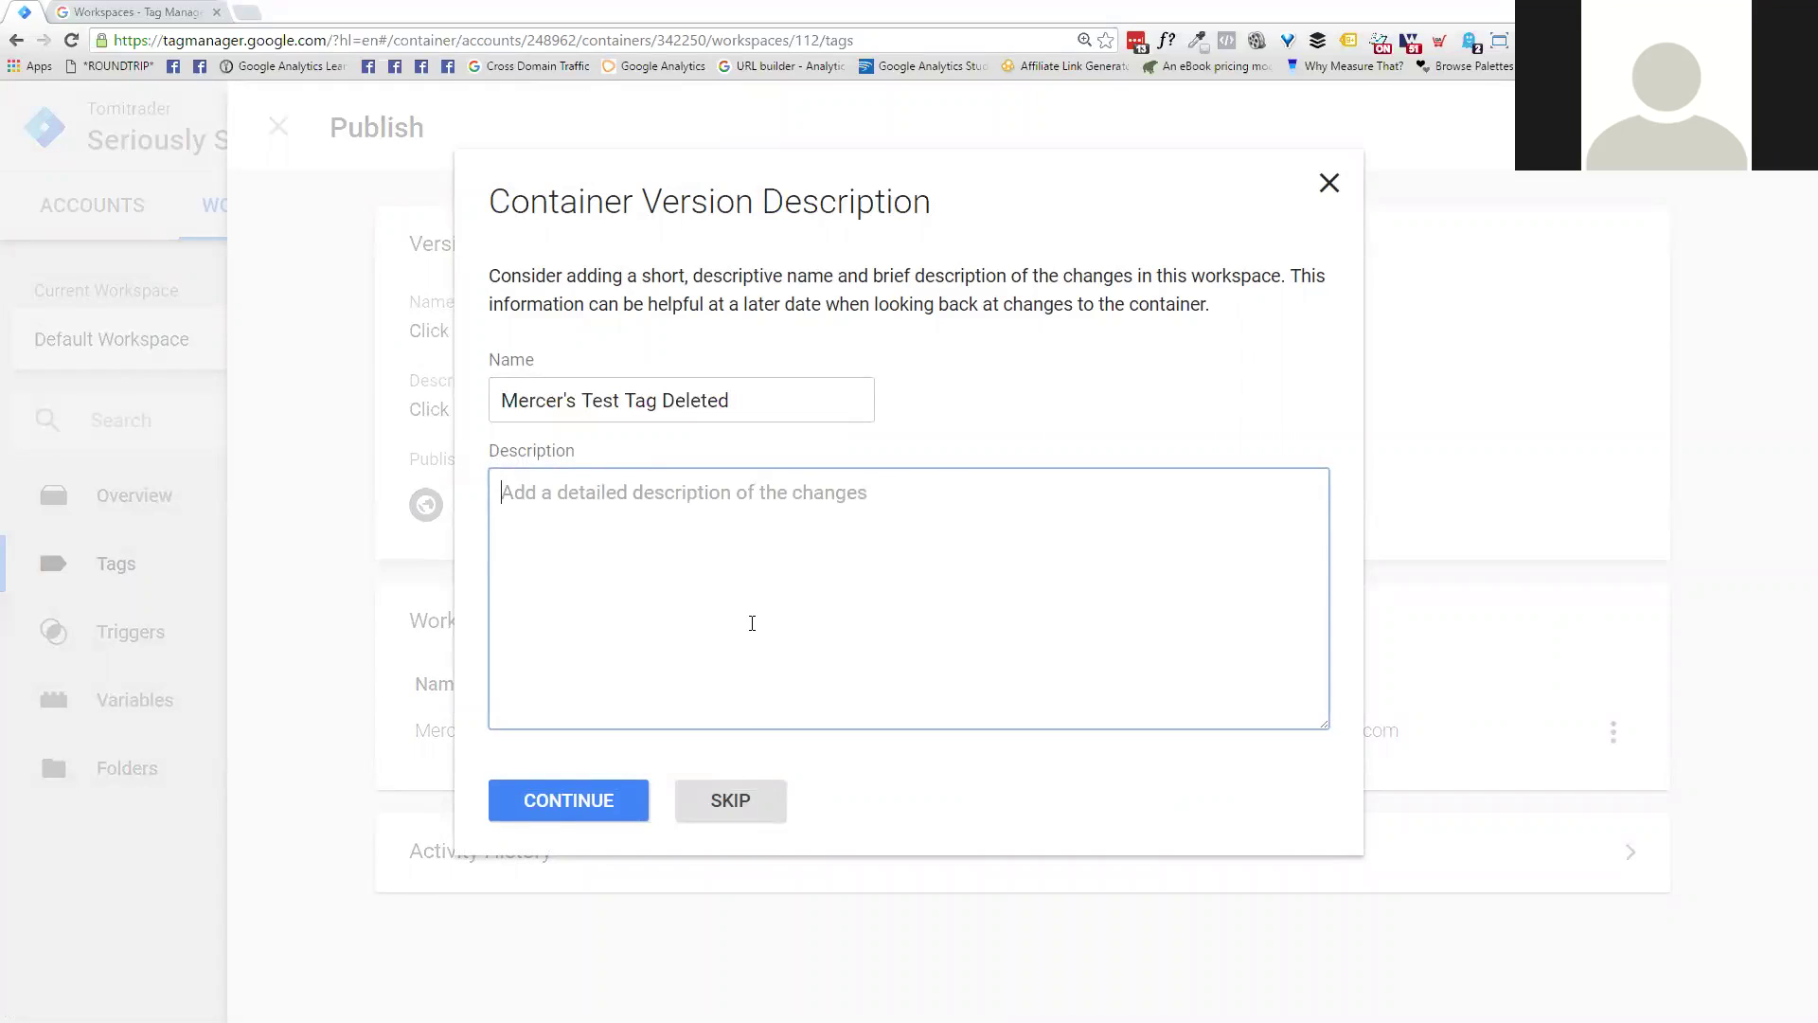
{"action": "left_click", "coordinate": [554, 806]}
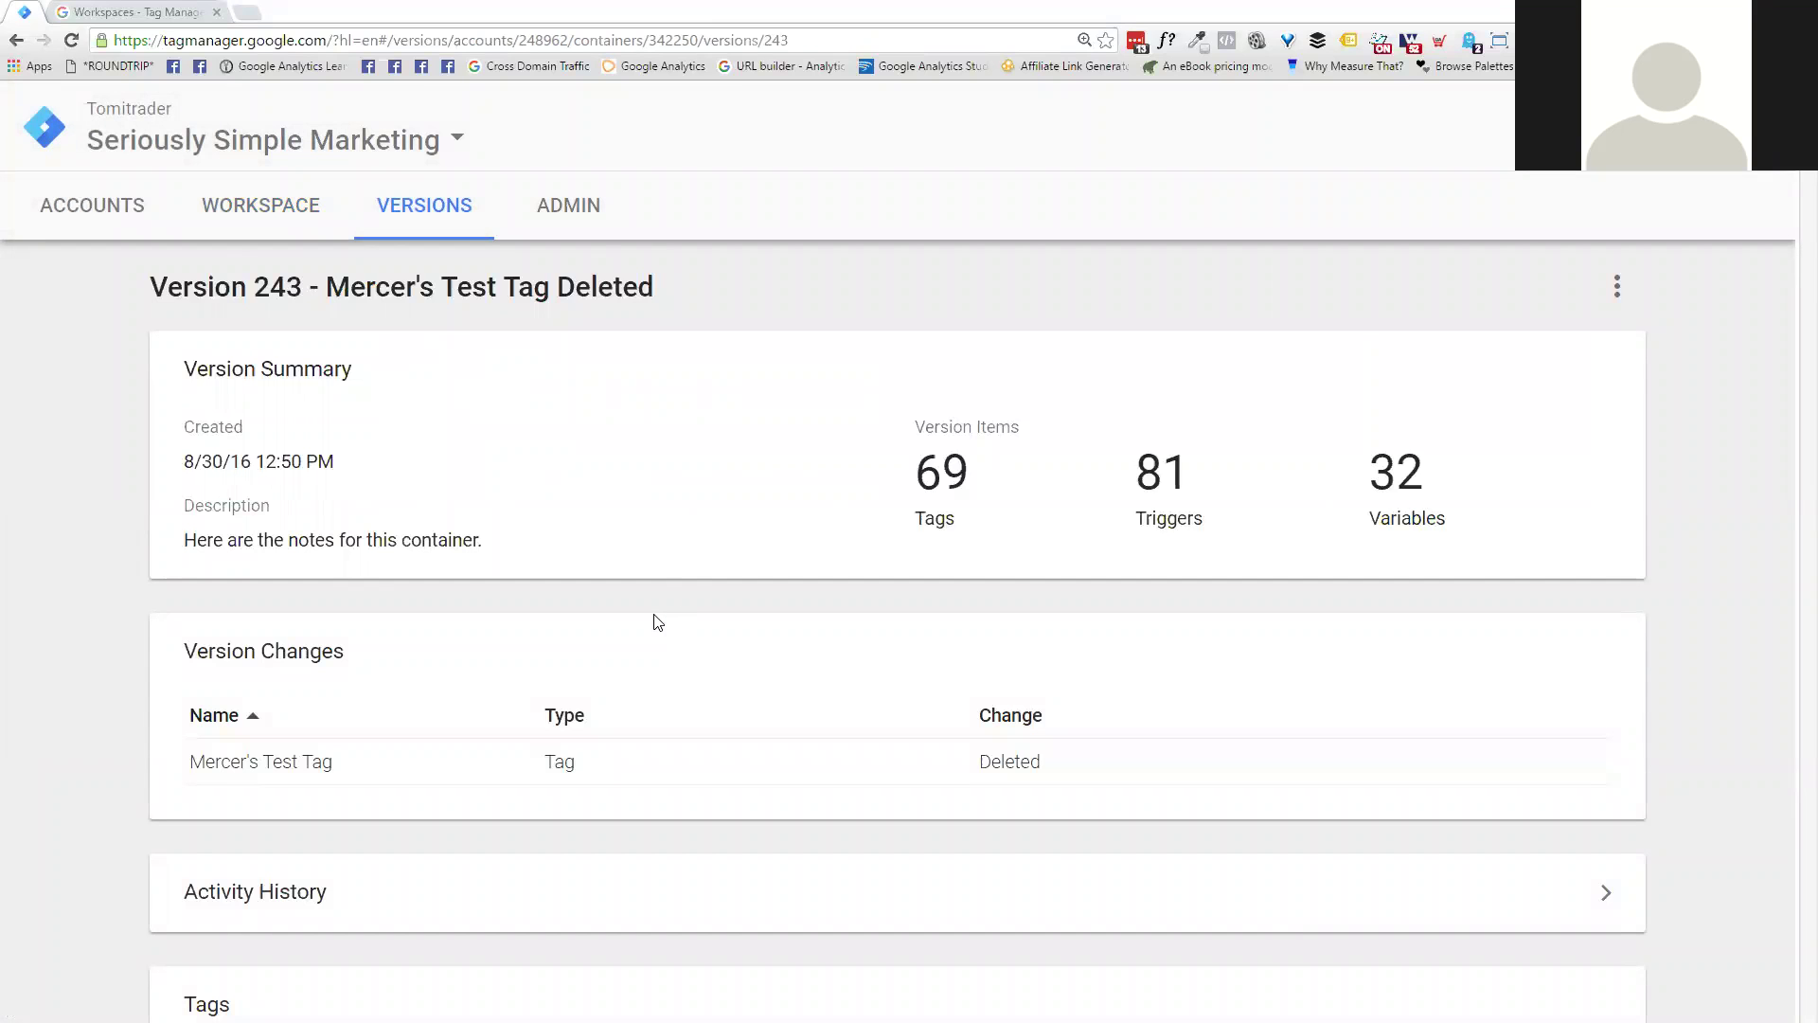
Step: Examine the changes and activity history of version 243, checking who published it and who deleted the tag
{"action": "scroll", "coordinate": [663, 635], "scroll_direction": "down", "scroll_amount": 1}
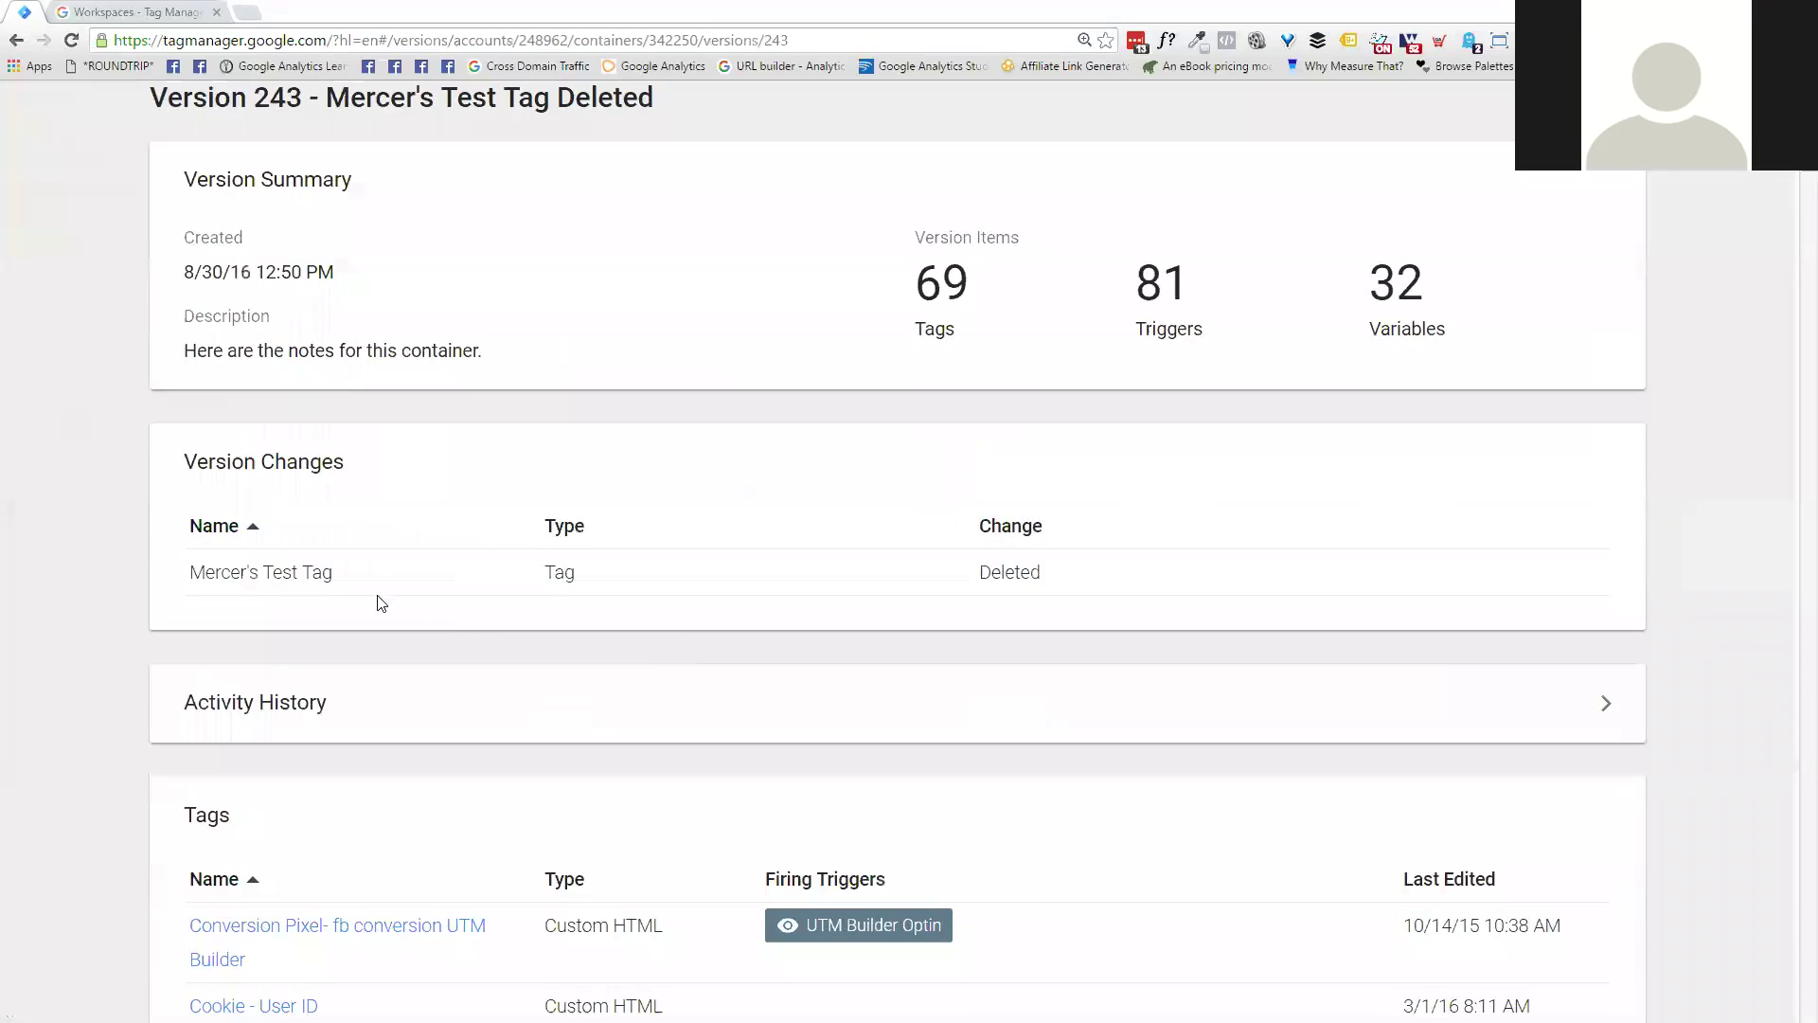
{"action": "left_click", "coordinate": [308, 703]}
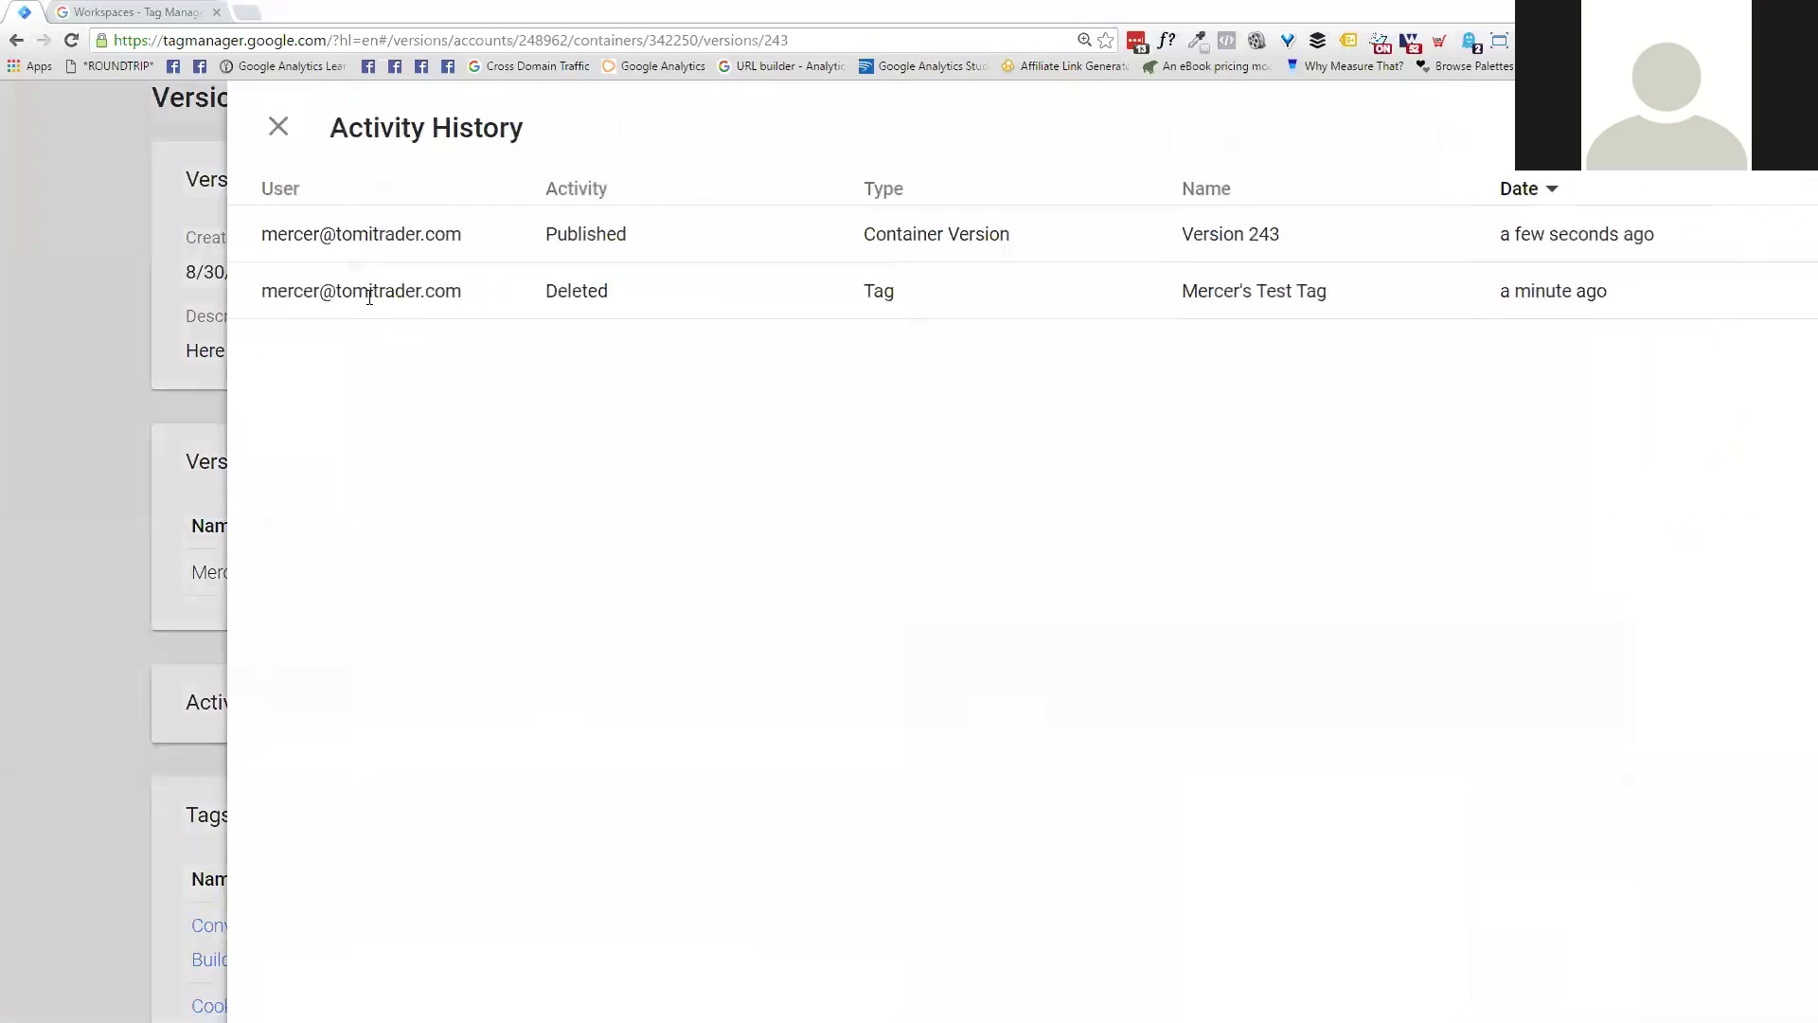
{"action": "left_click_drag", "start_coordinate": [634, 305], "coordinate": [507, 304]}
{"action": "left_click_drag", "start_coordinate": [632, 234], "coordinate": [426, 232]}
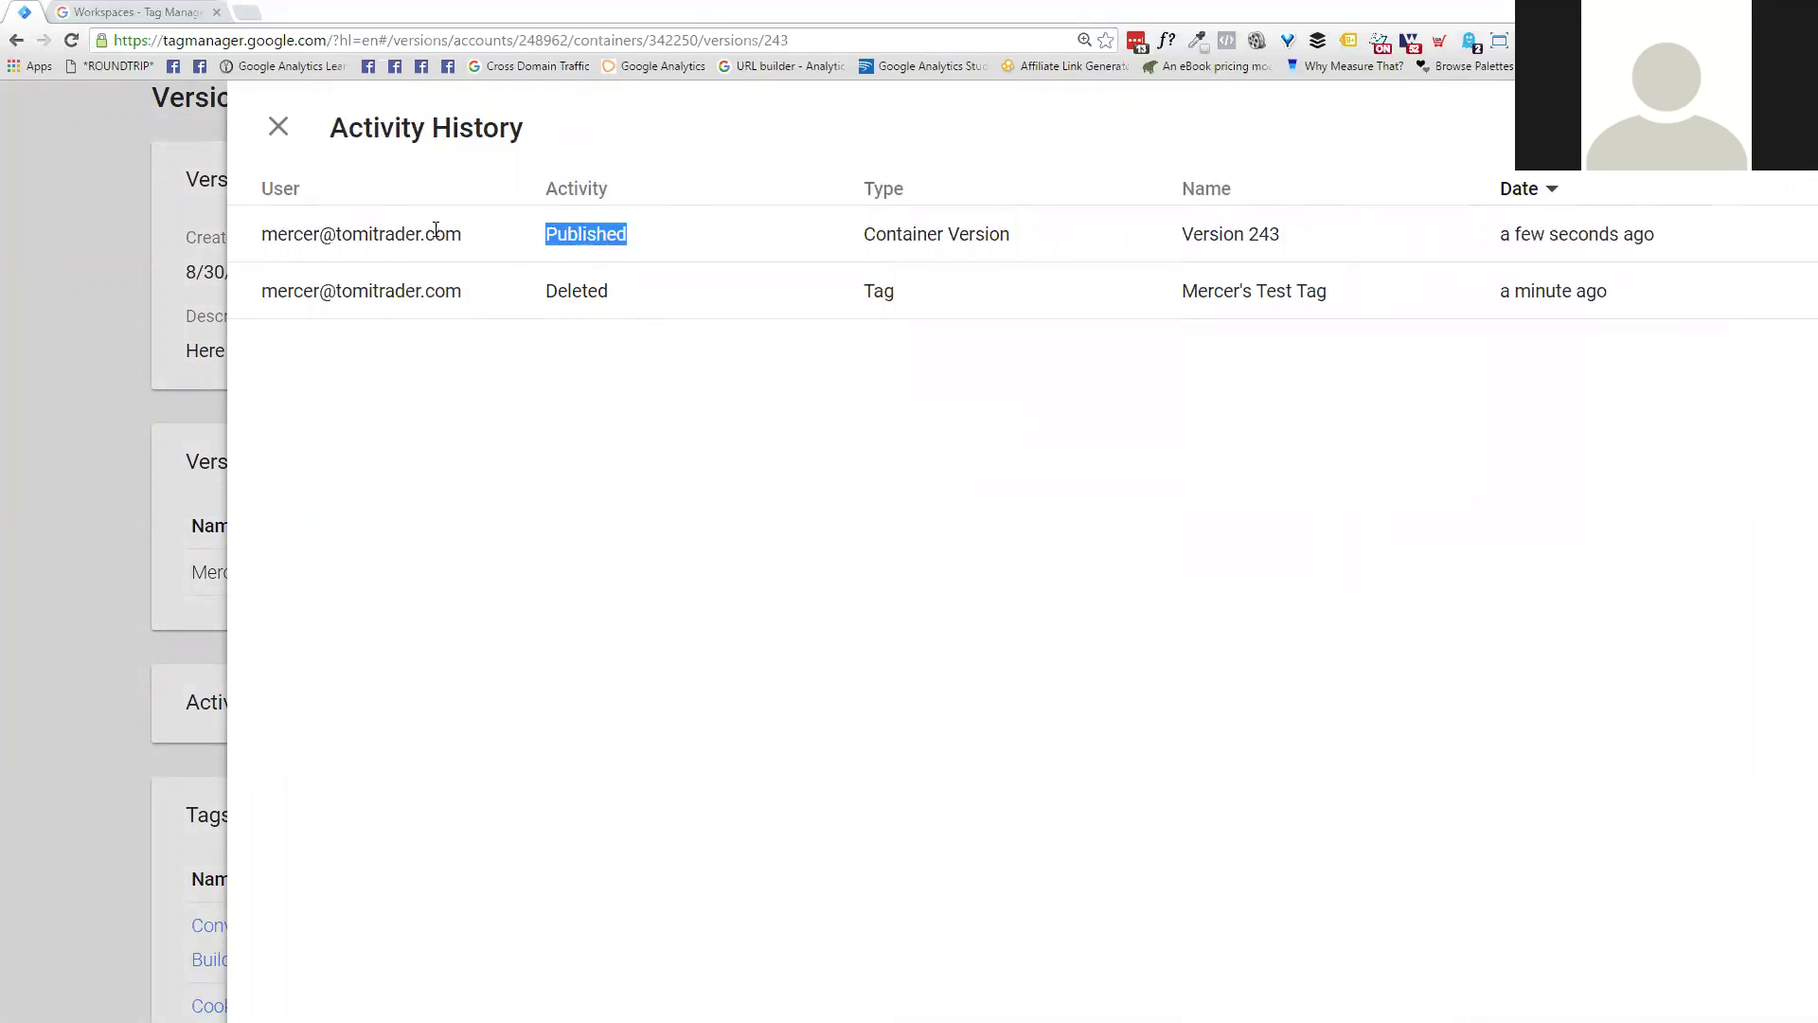
{"action": "left_click", "coordinate": [279, 126]}
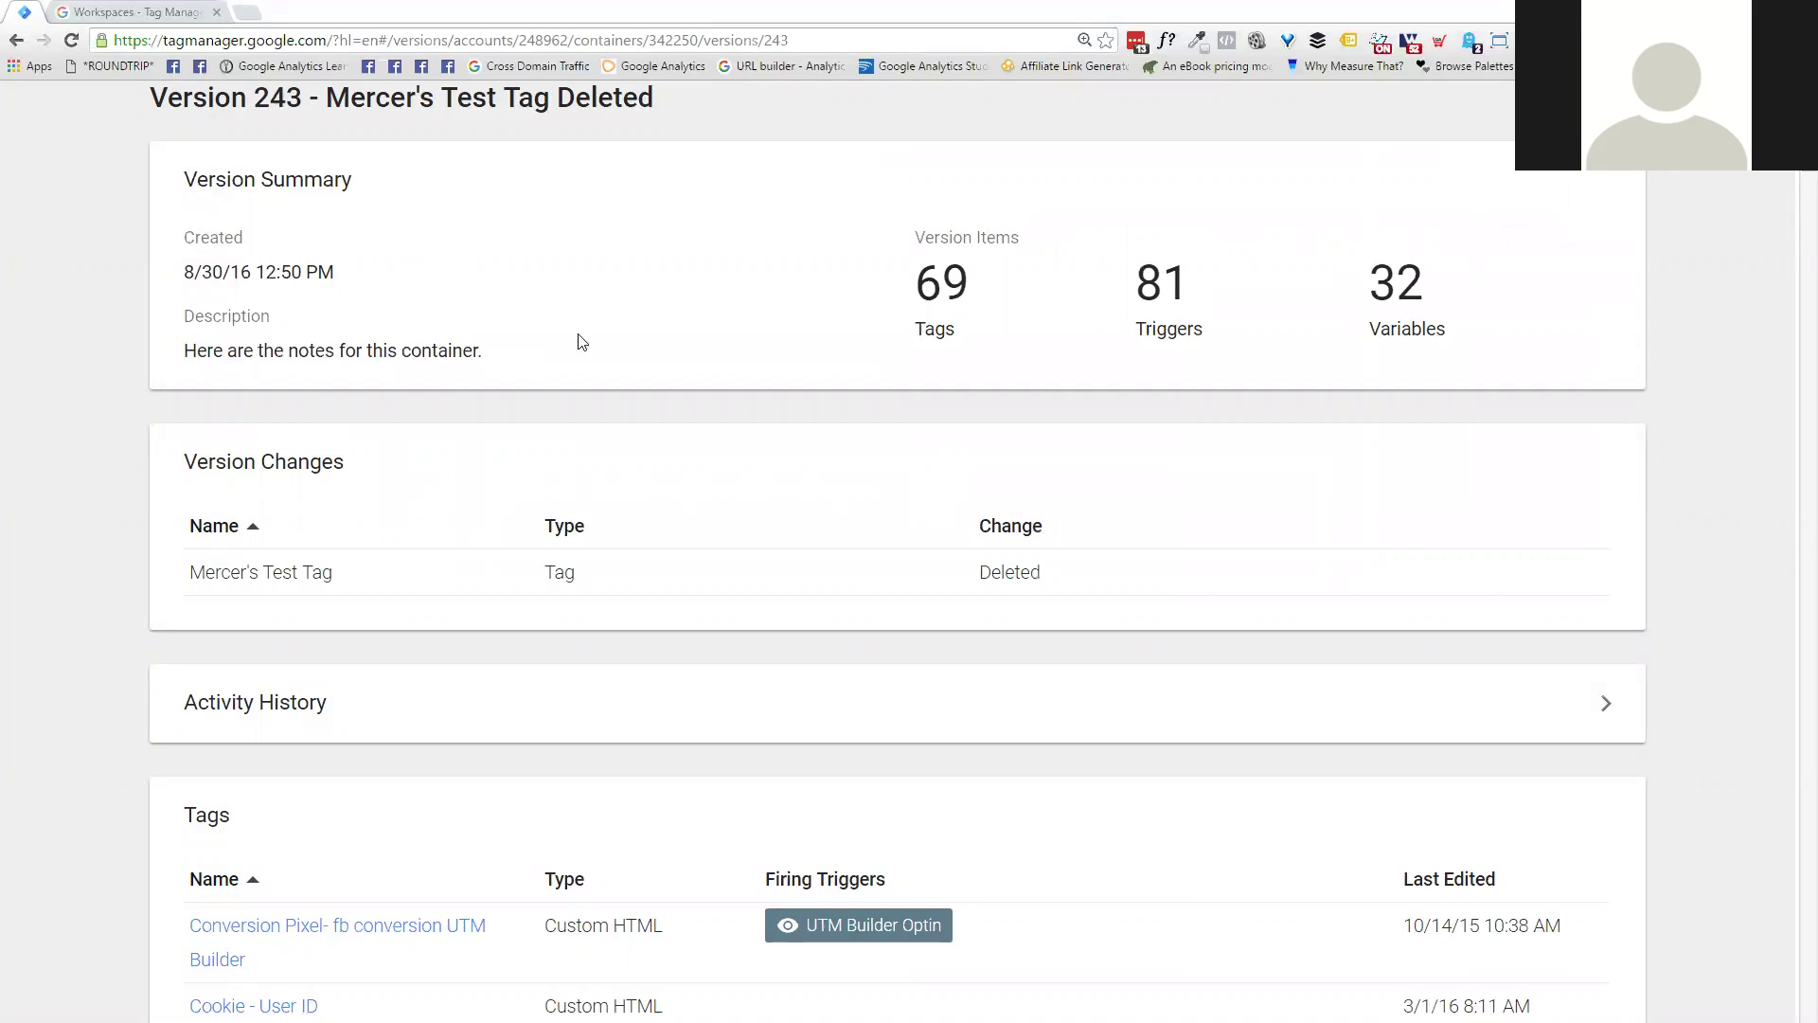
{"action": "scroll", "coordinate": [583, 342], "scroll_direction": "up", "scroll_amount": 3}
Step: Start a new tag in the Default Workspace and open a new, untitled trigger for it
{"action": "left_click", "coordinate": [231, 220]}
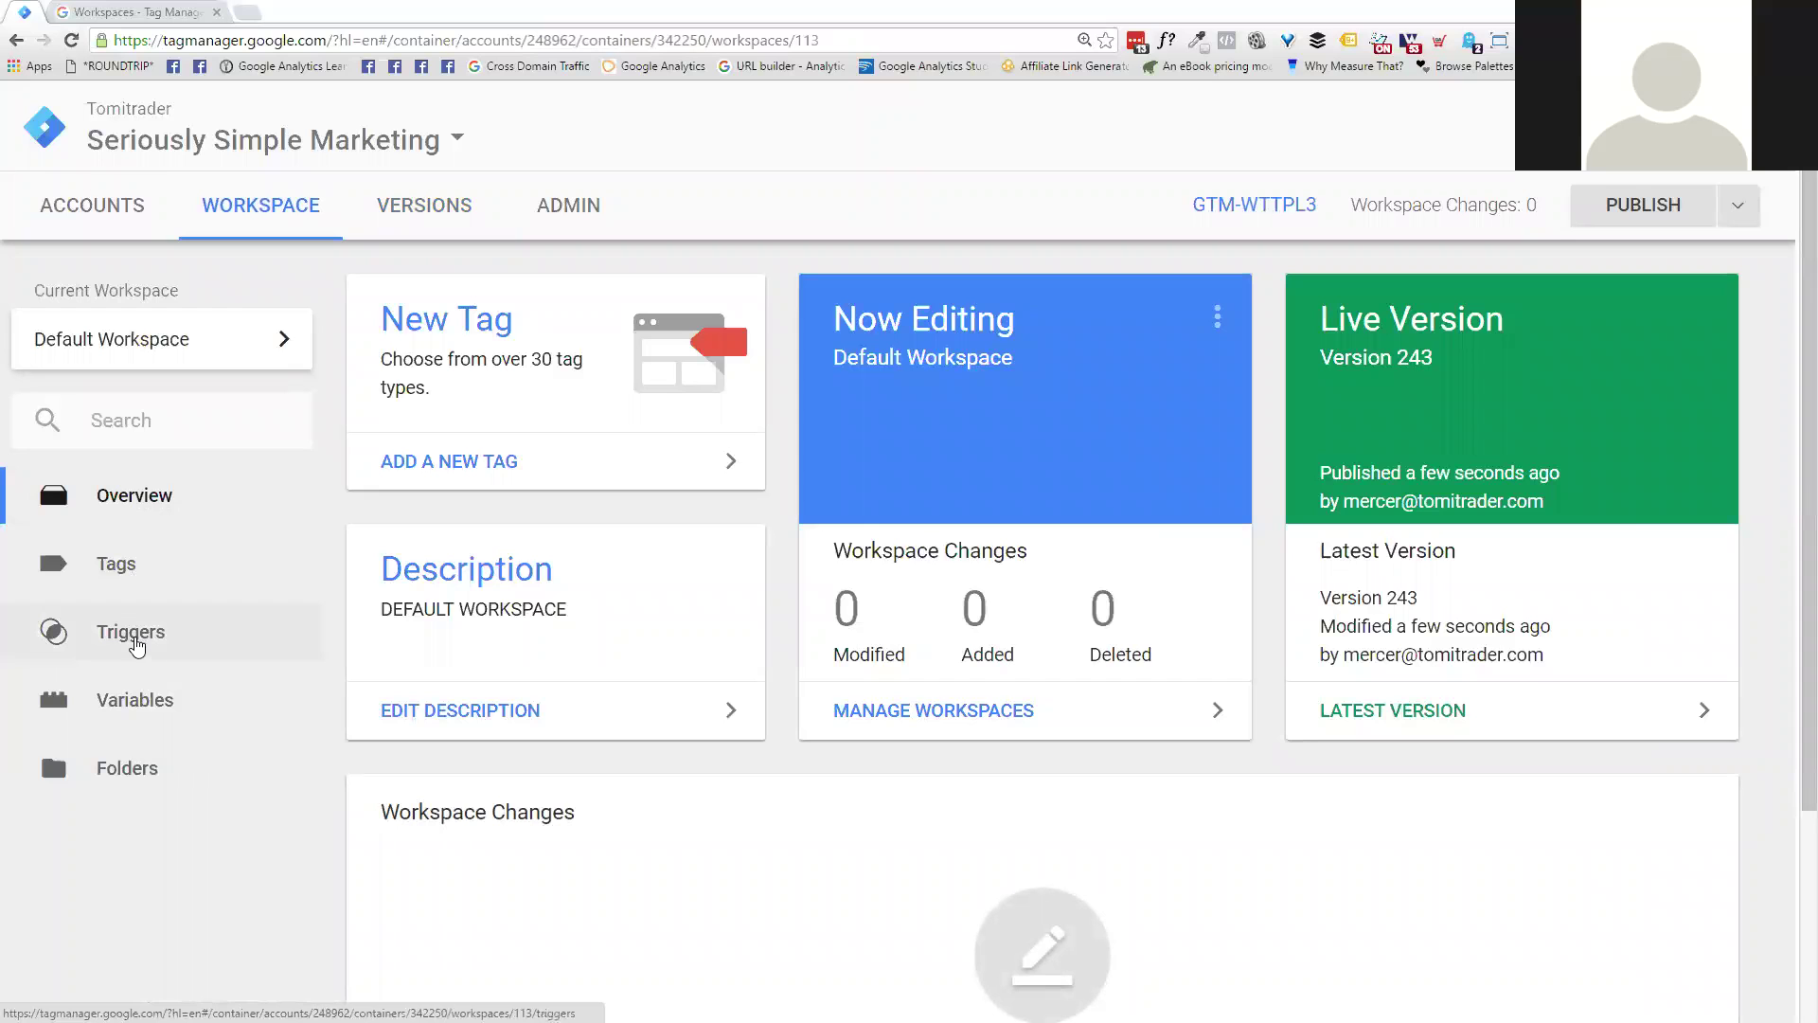
{"action": "left_click", "coordinate": [106, 566]}
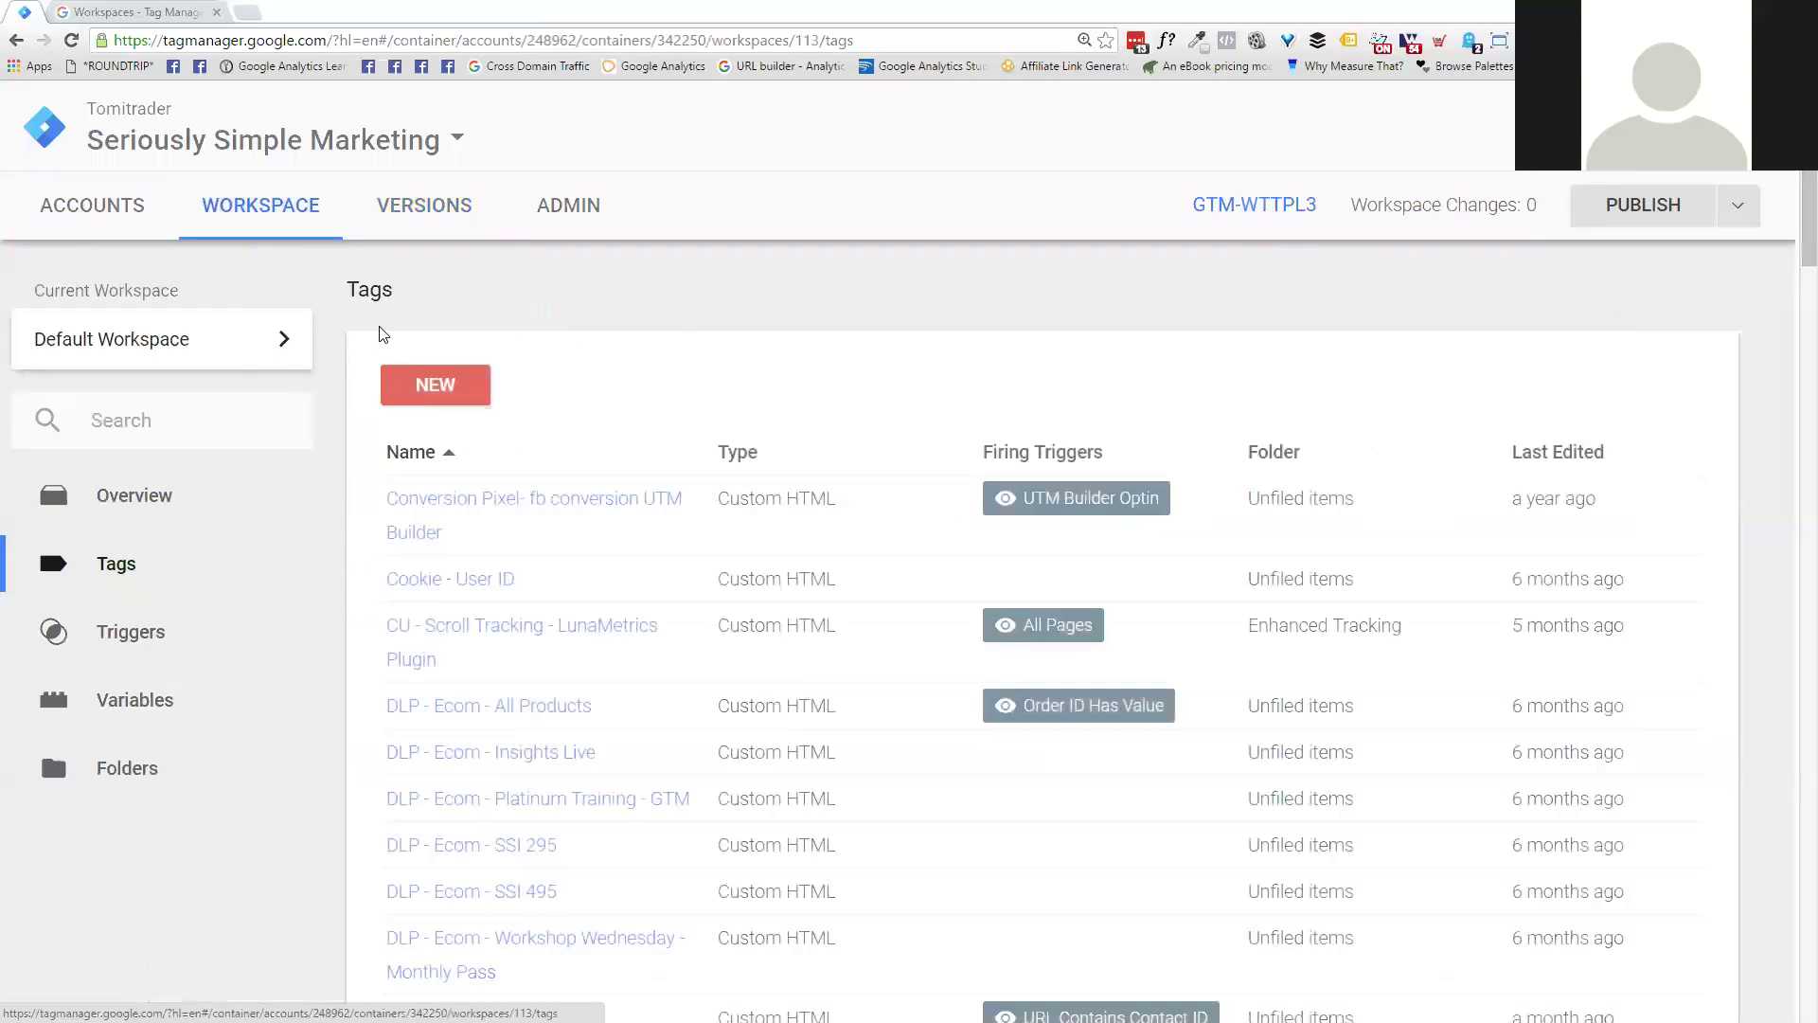
{"action": "left_click", "coordinate": [473, 388]}
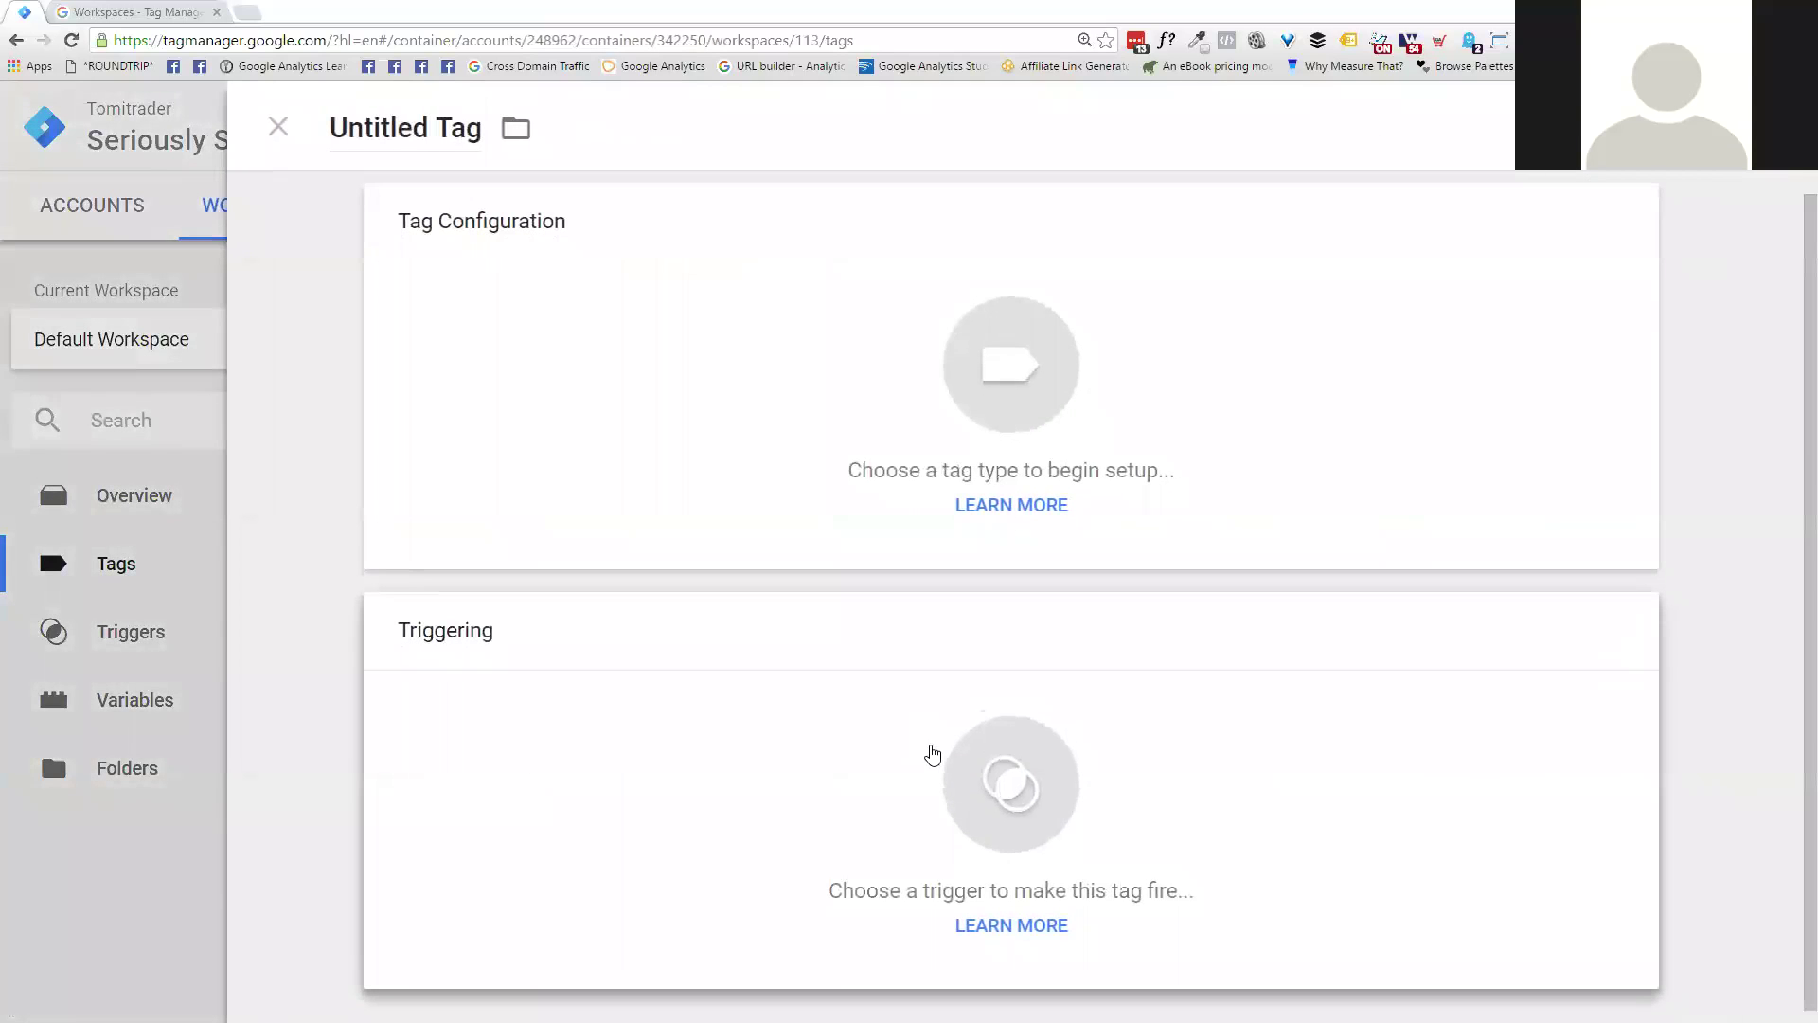
{"action": "left_click", "coordinate": [929, 751]}
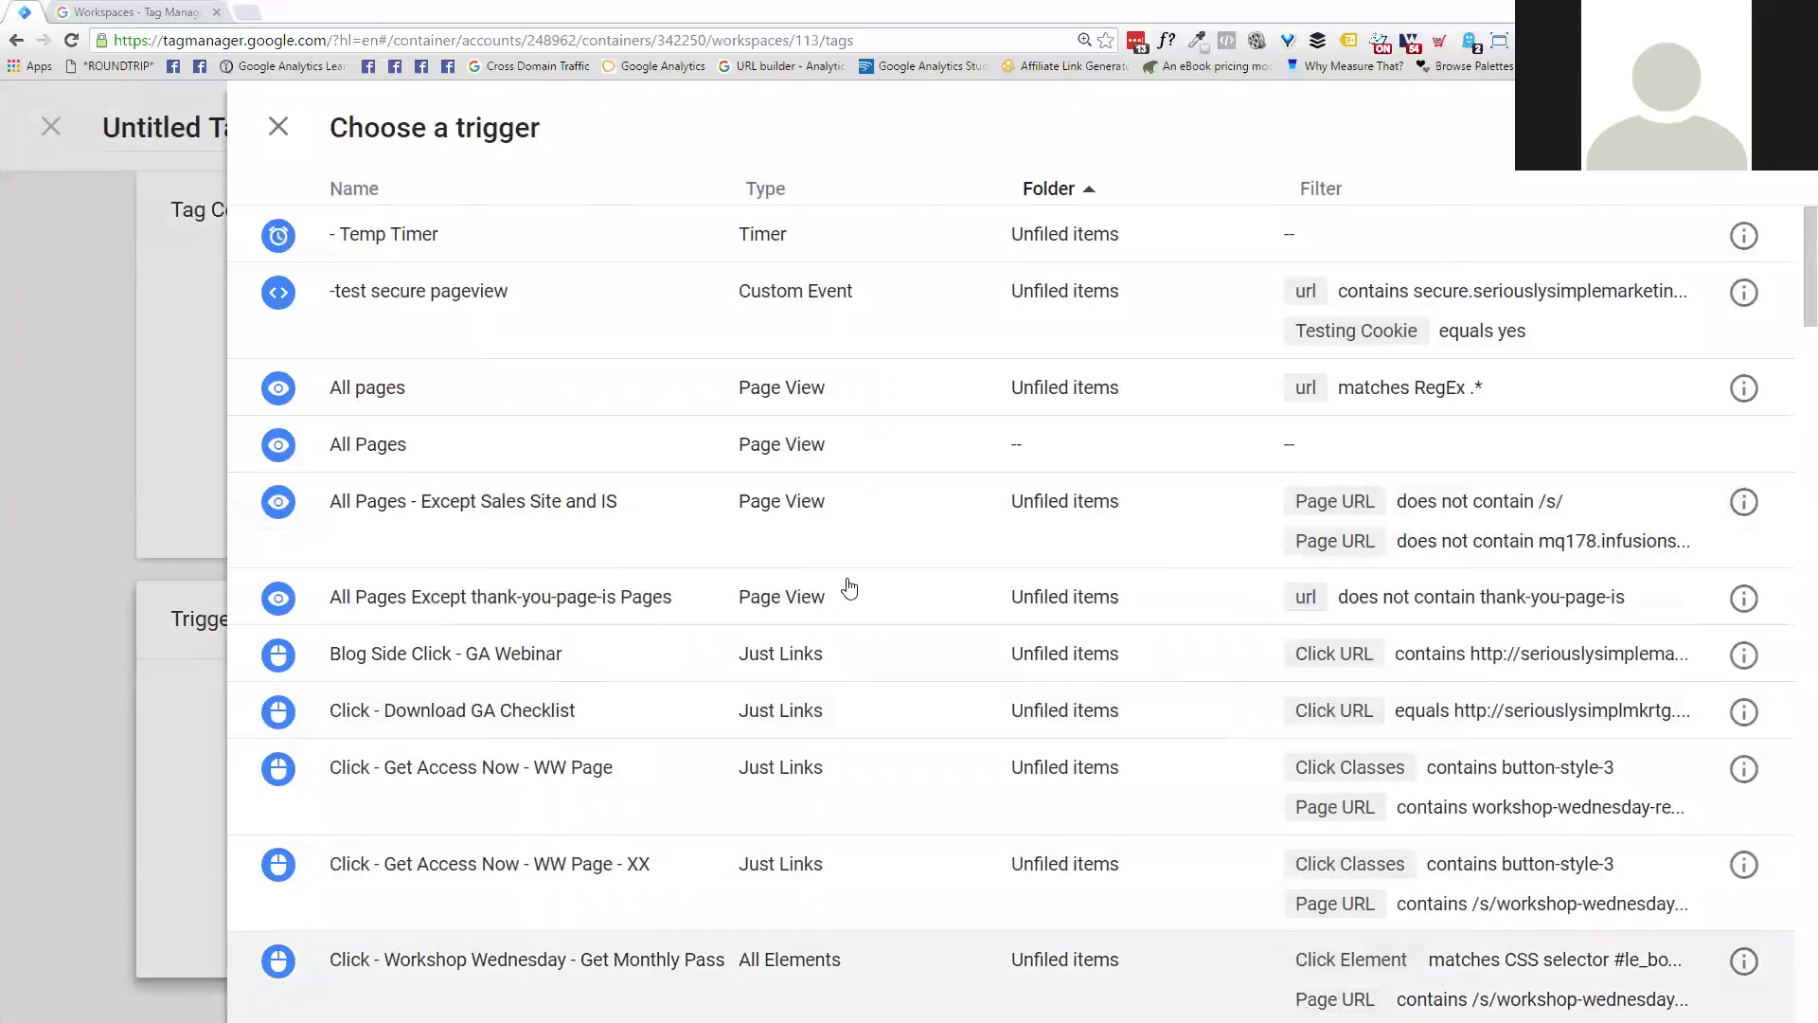
{"action": "left_click", "coordinate": [1765, 127]}
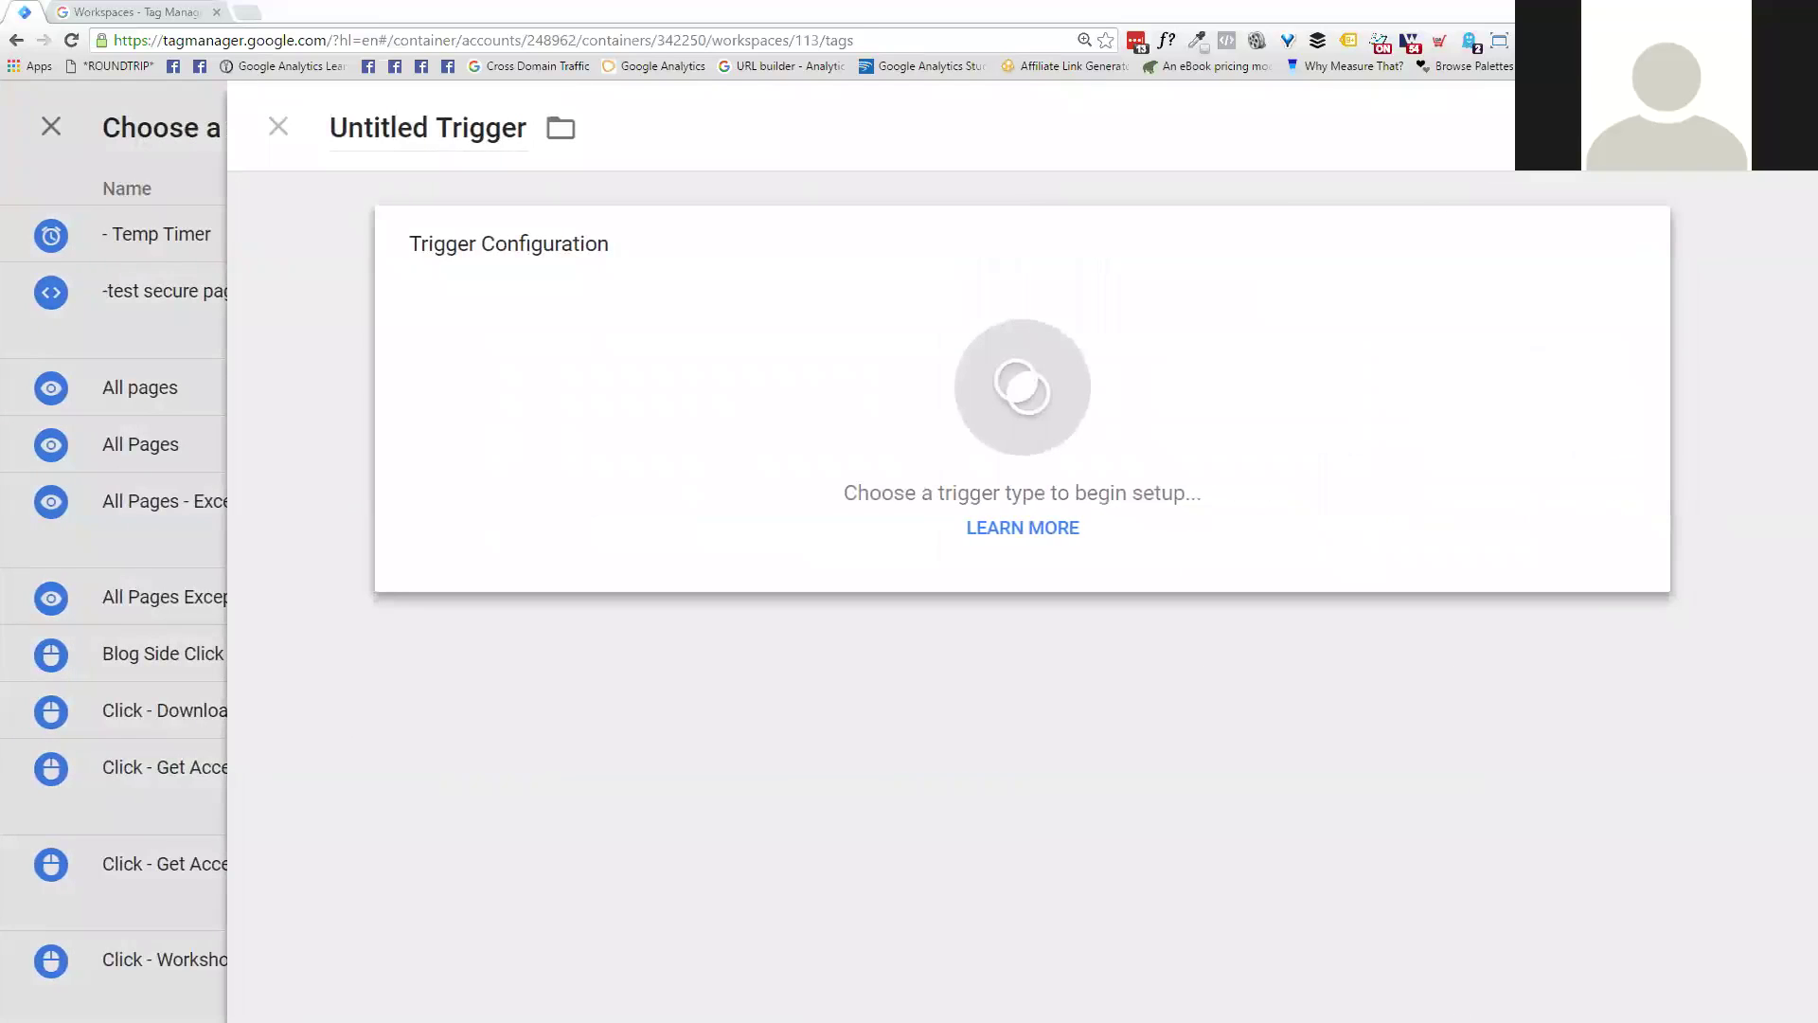
Step: Examine the available trigger types in the Page View, Click and Other groups
{"action": "left_click", "coordinate": [1112, 463]}
{"action": "scroll", "coordinate": [1238, 426], "scroll_direction": "down", "scroll_amount": 2}
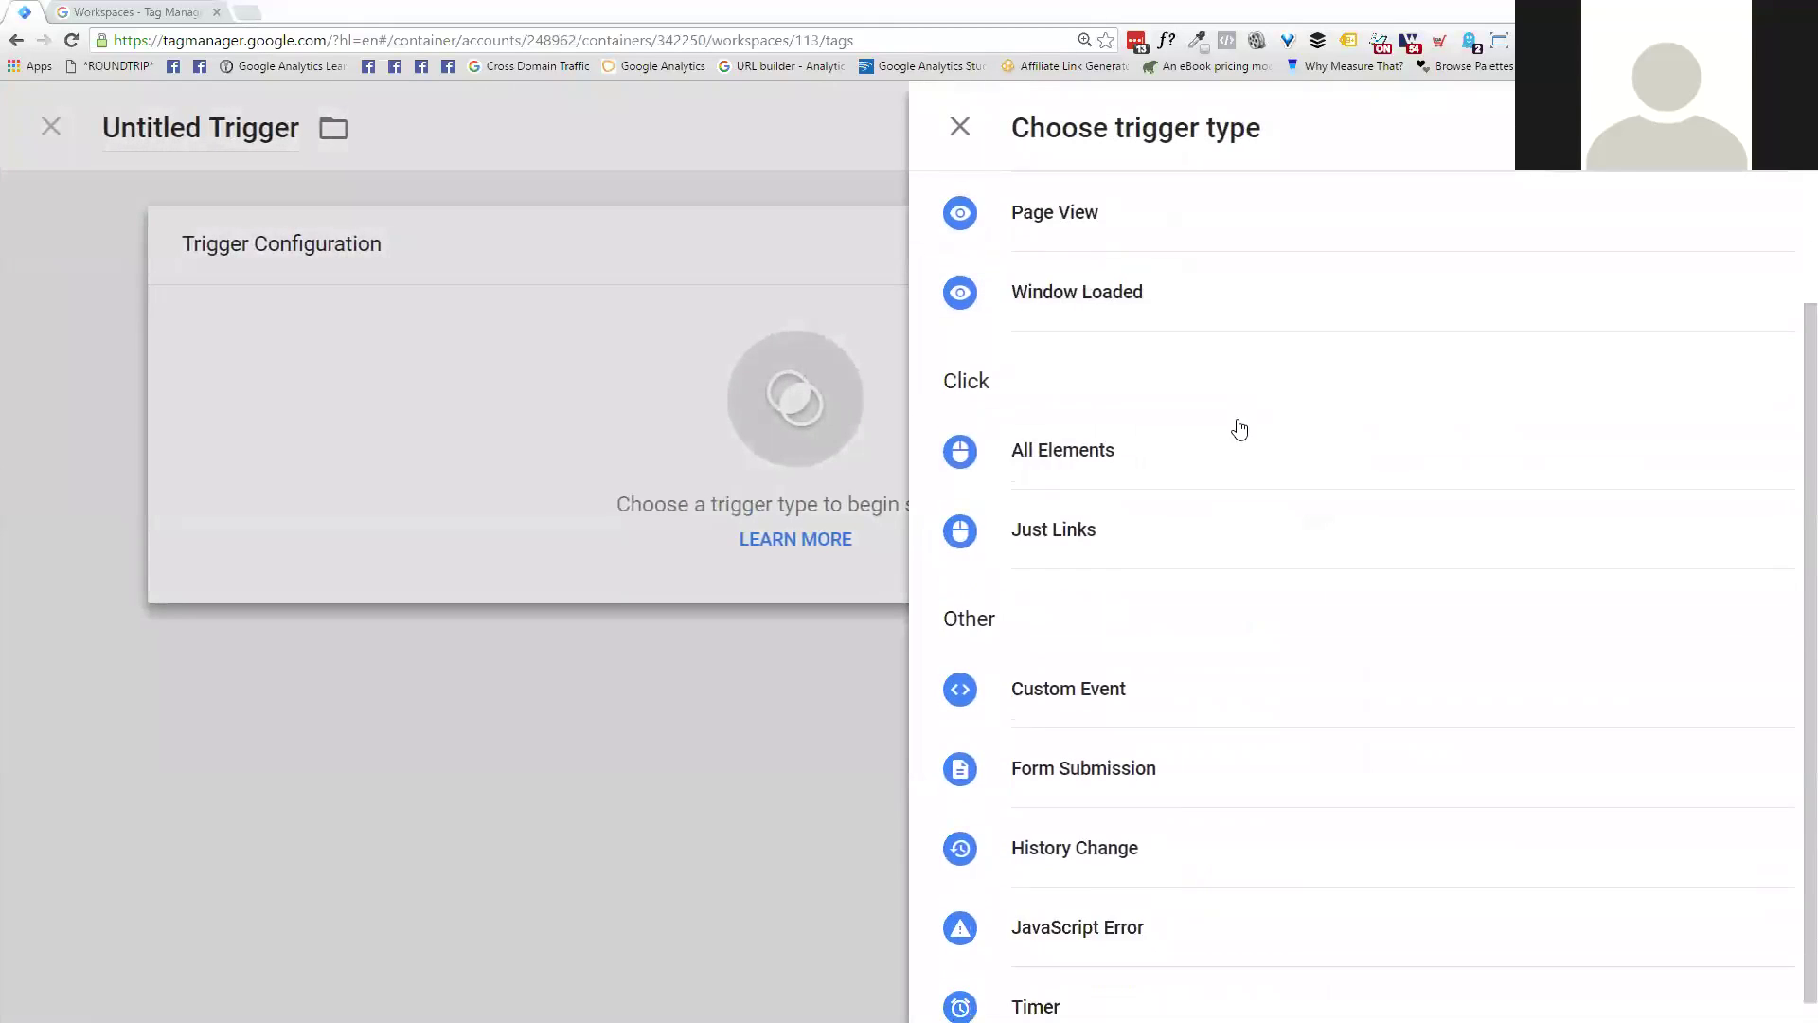
{"action": "scroll", "coordinate": [1186, 866], "scroll_direction": "up", "scroll_amount": 2}
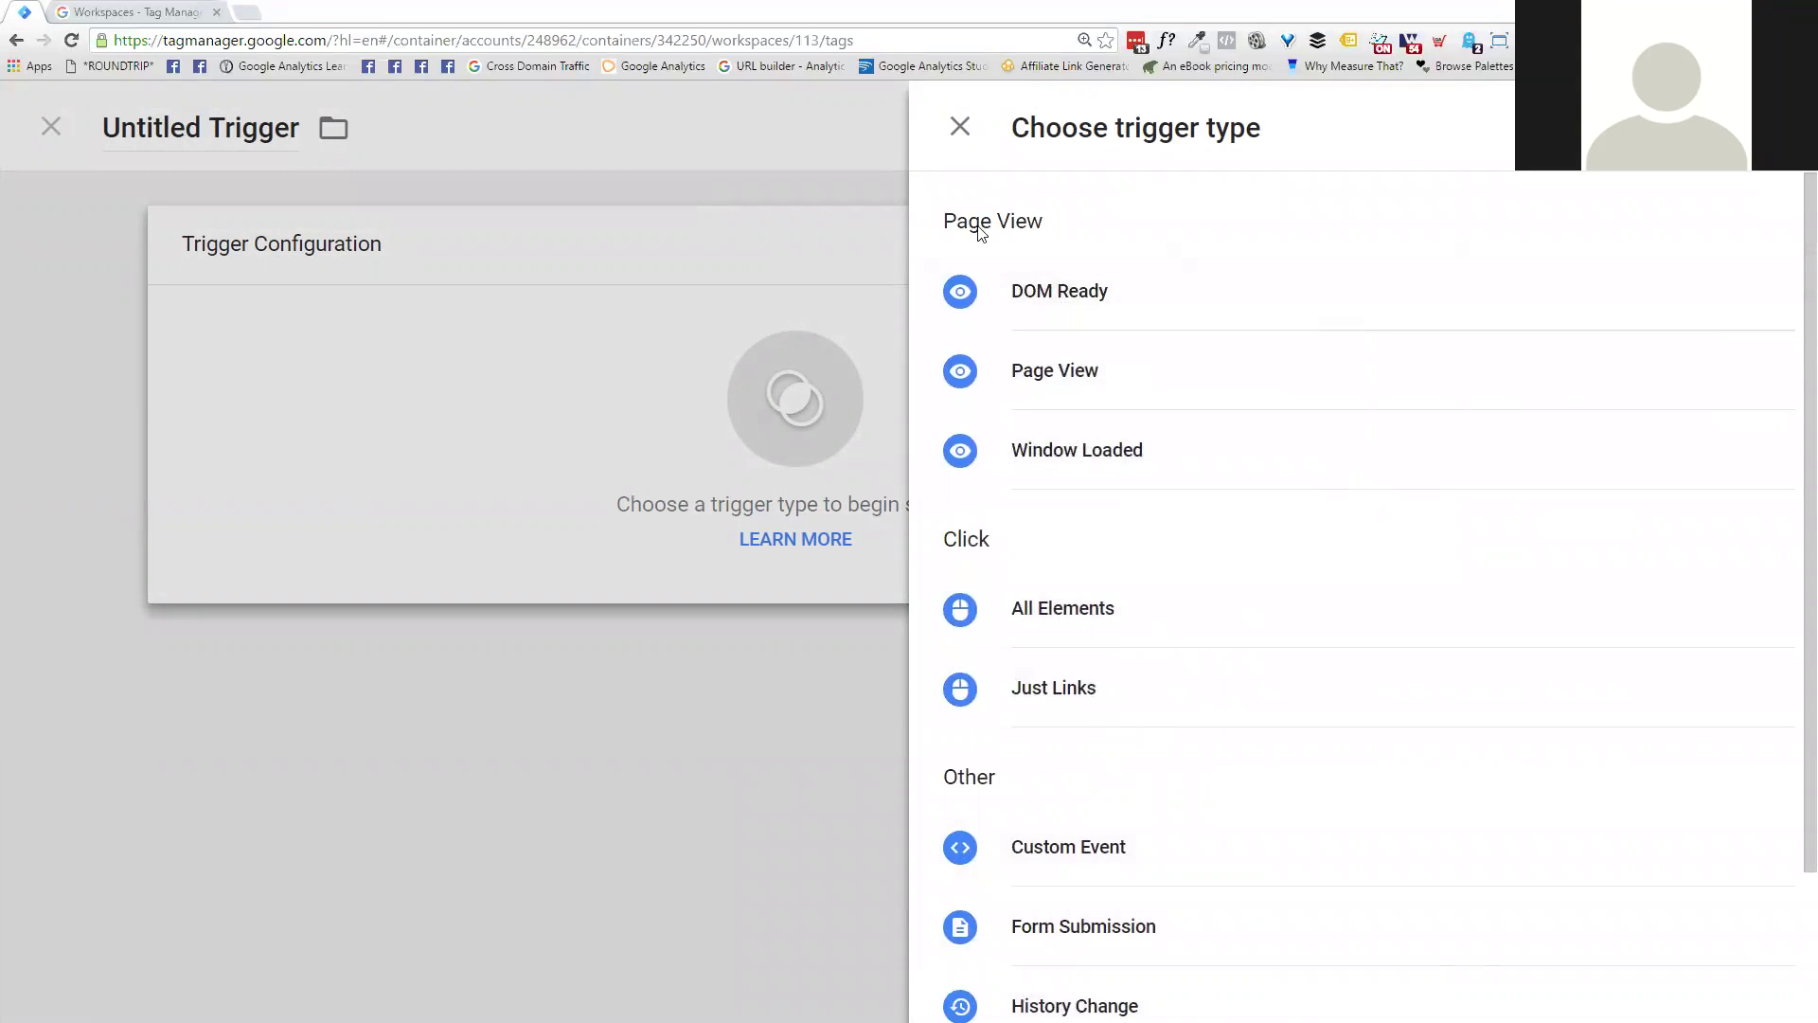
{"action": "left_click_drag", "start_coordinate": [933, 222], "coordinate": [1096, 223]}
{"action": "left_click_drag", "start_coordinate": [947, 548], "coordinate": [1046, 554]}
{"action": "double_click", "coordinate": [971, 790]}
{"action": "scroll", "coordinate": [1087, 786], "scroll_direction": "down", "scroll_amount": 2}
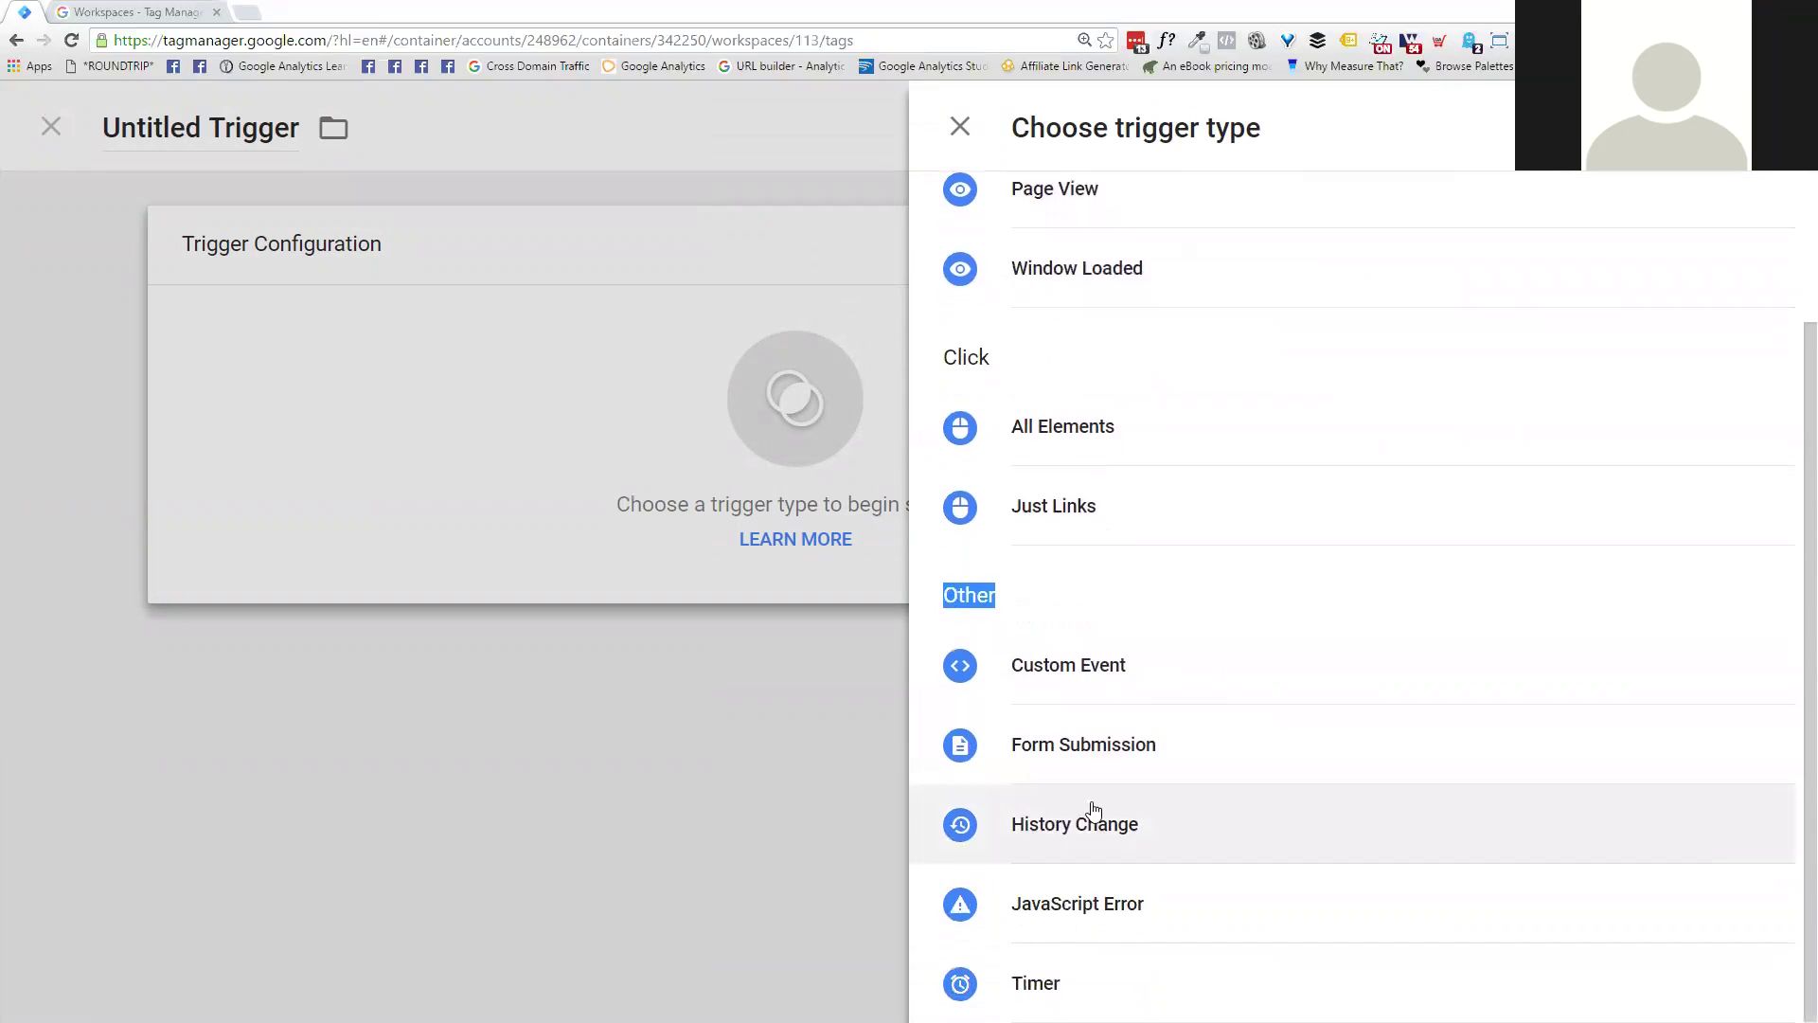
{"action": "scroll", "coordinate": [1032, 644], "scroll_direction": "up", "scroll_amount": 2}
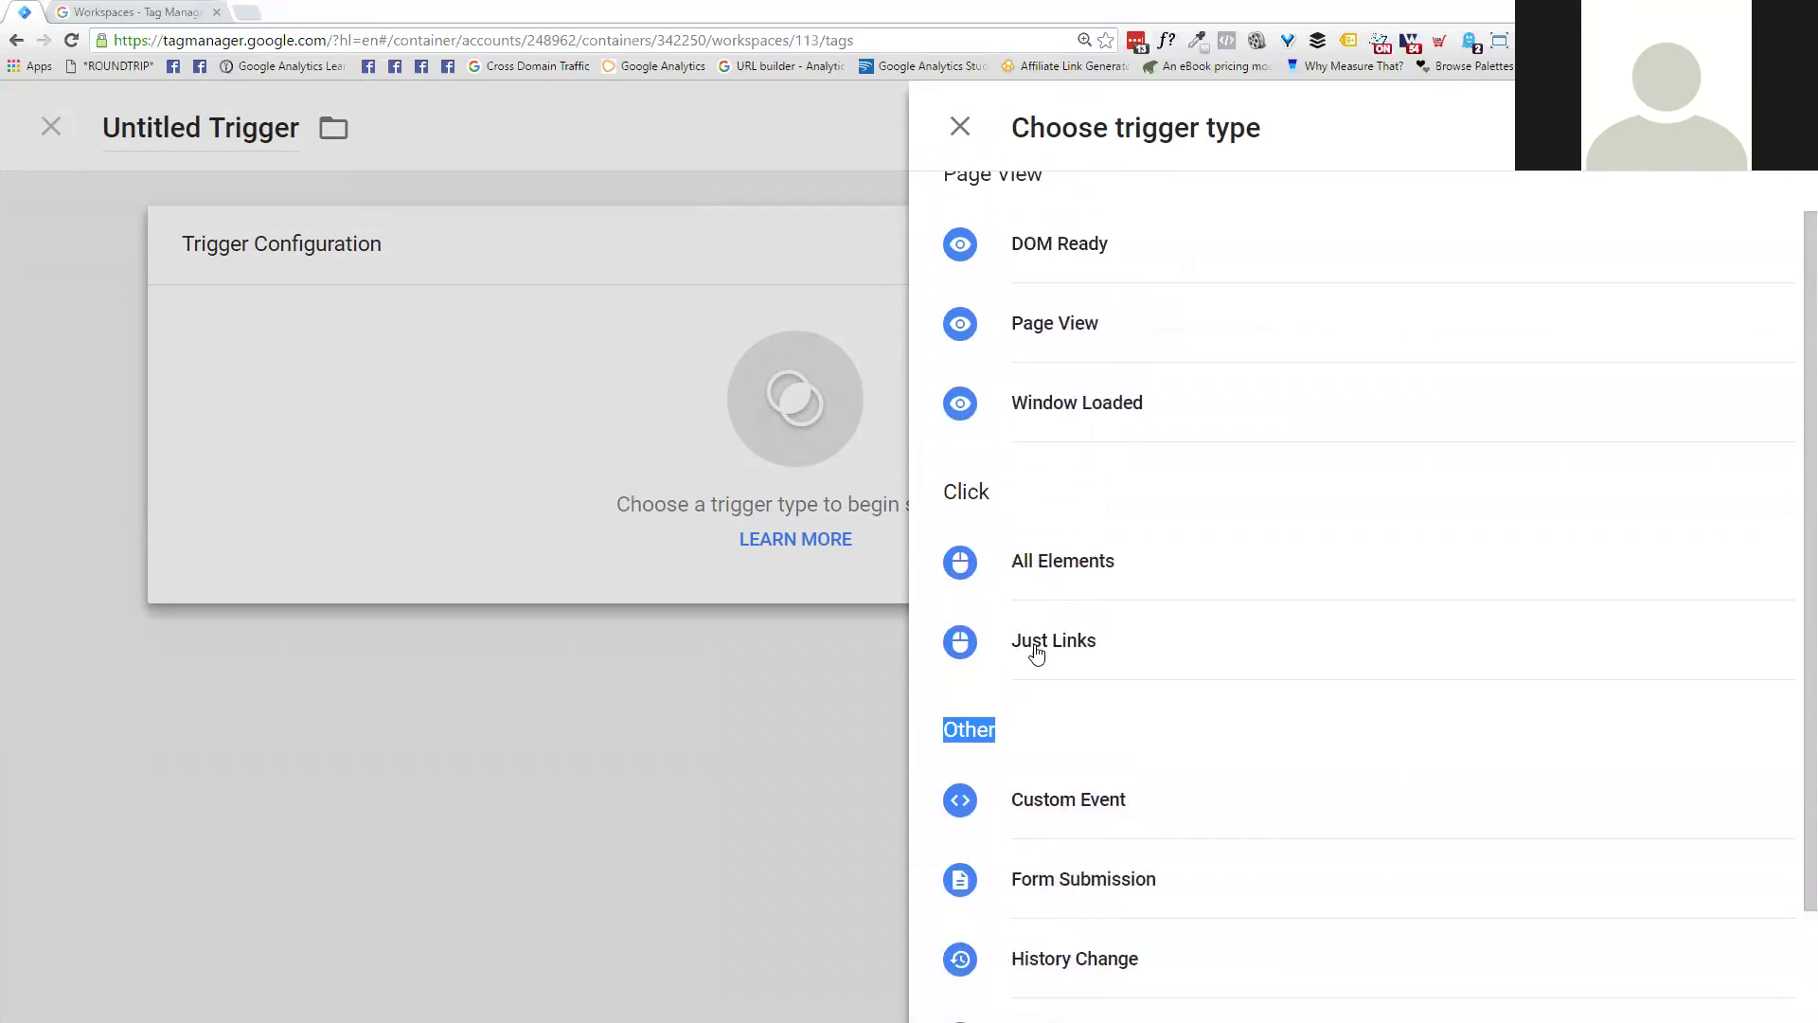
Step: Preview the configuration of a DOM Ready trigger, and discard the unsaved trigger and tag
{"action": "left_click", "coordinate": [1044, 294]}
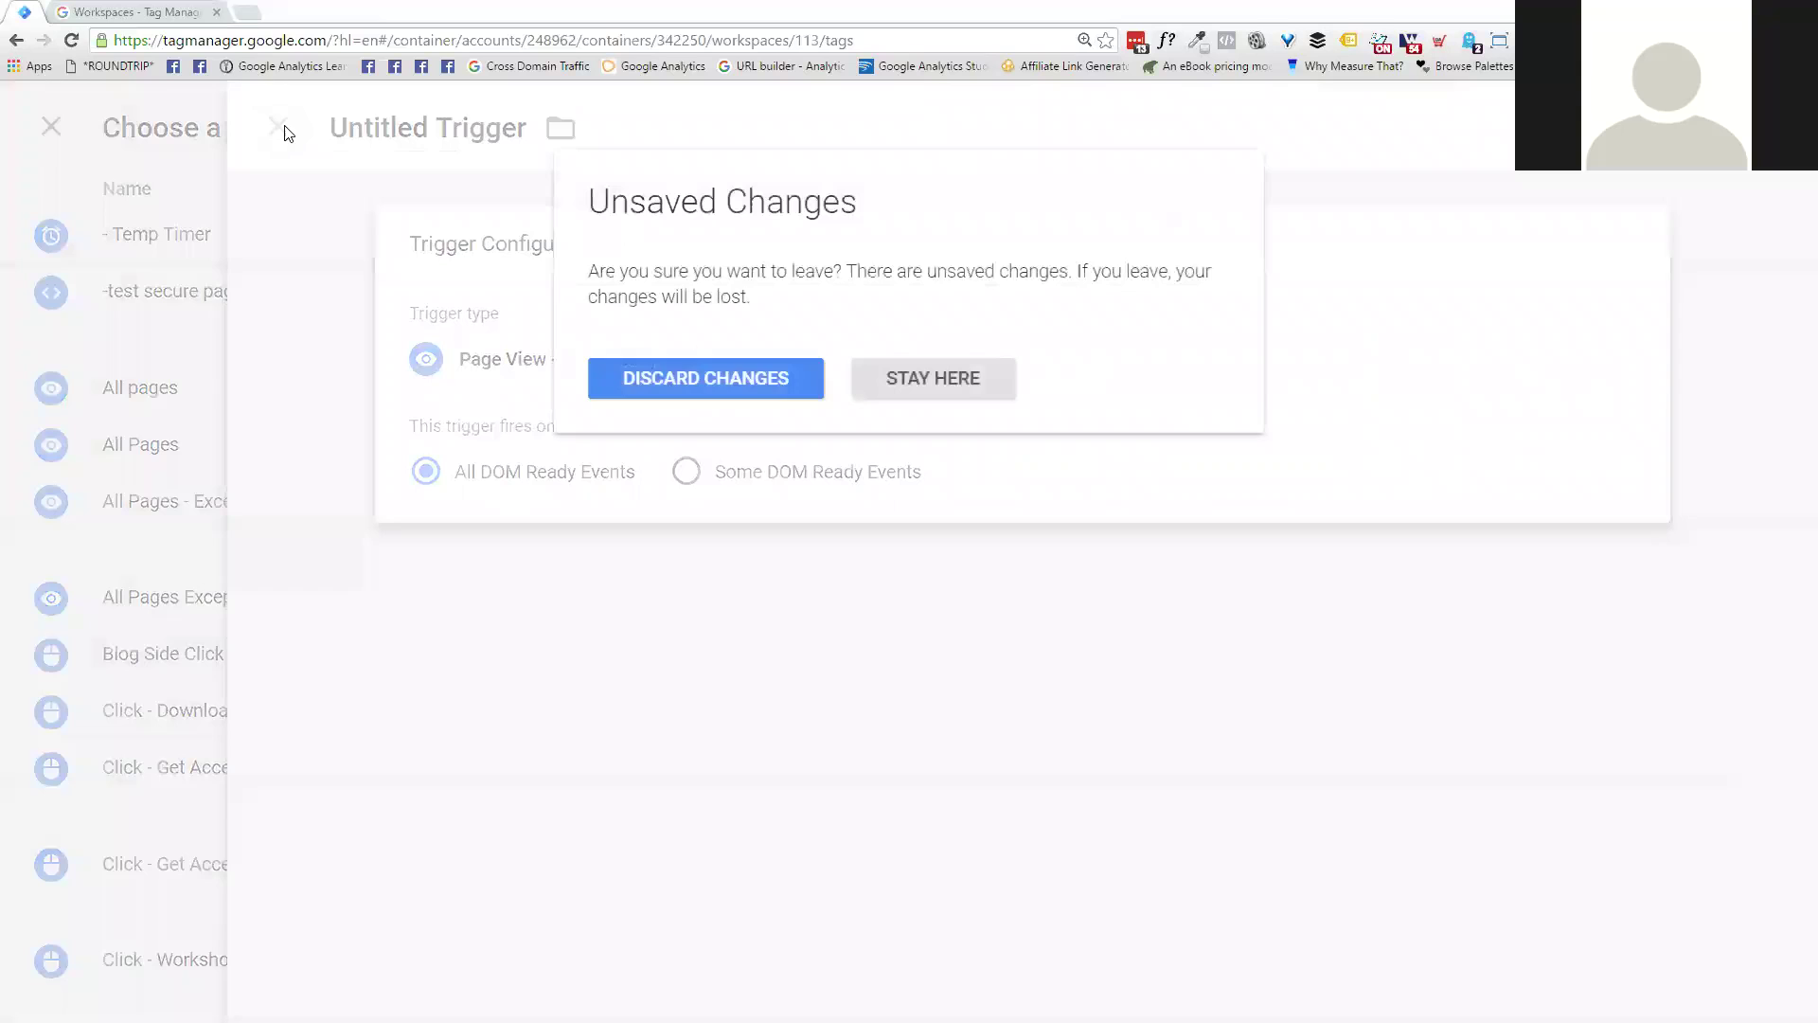
{"action": "left_click", "coordinate": [277, 127]}
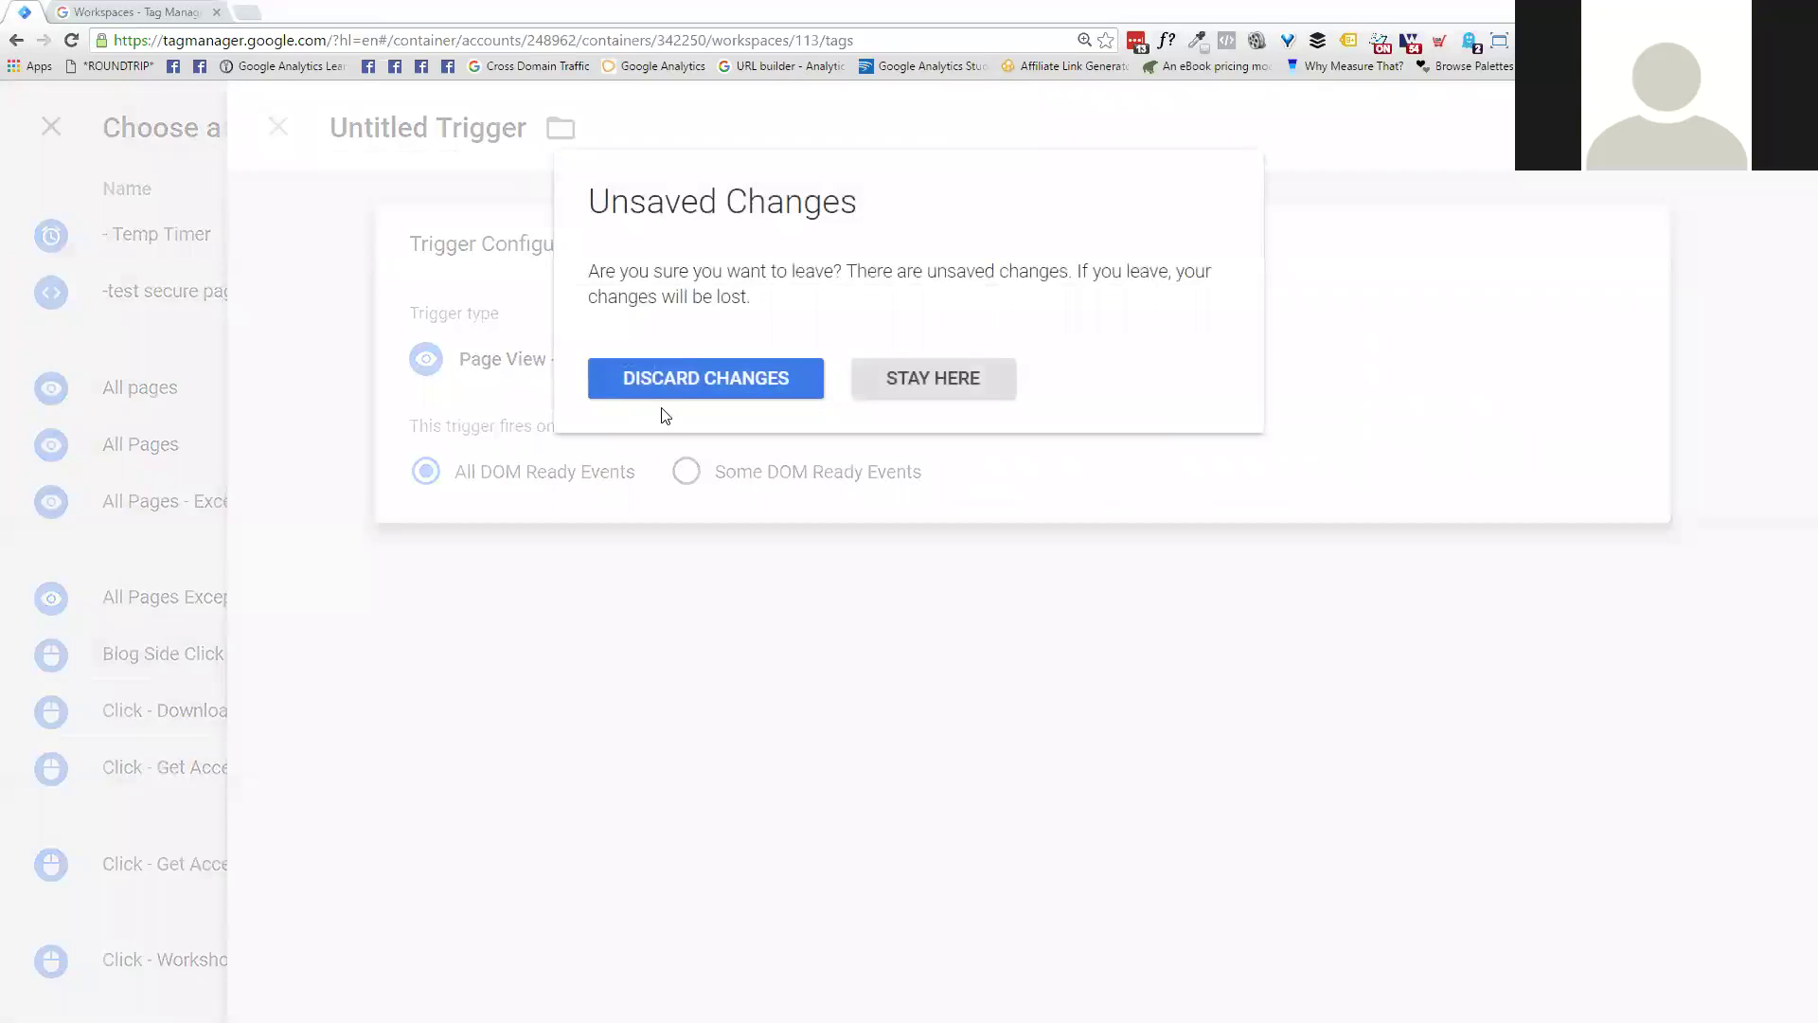
{"action": "left_click", "coordinate": [692, 378]}
{"action": "left_click", "coordinate": [270, 127]}
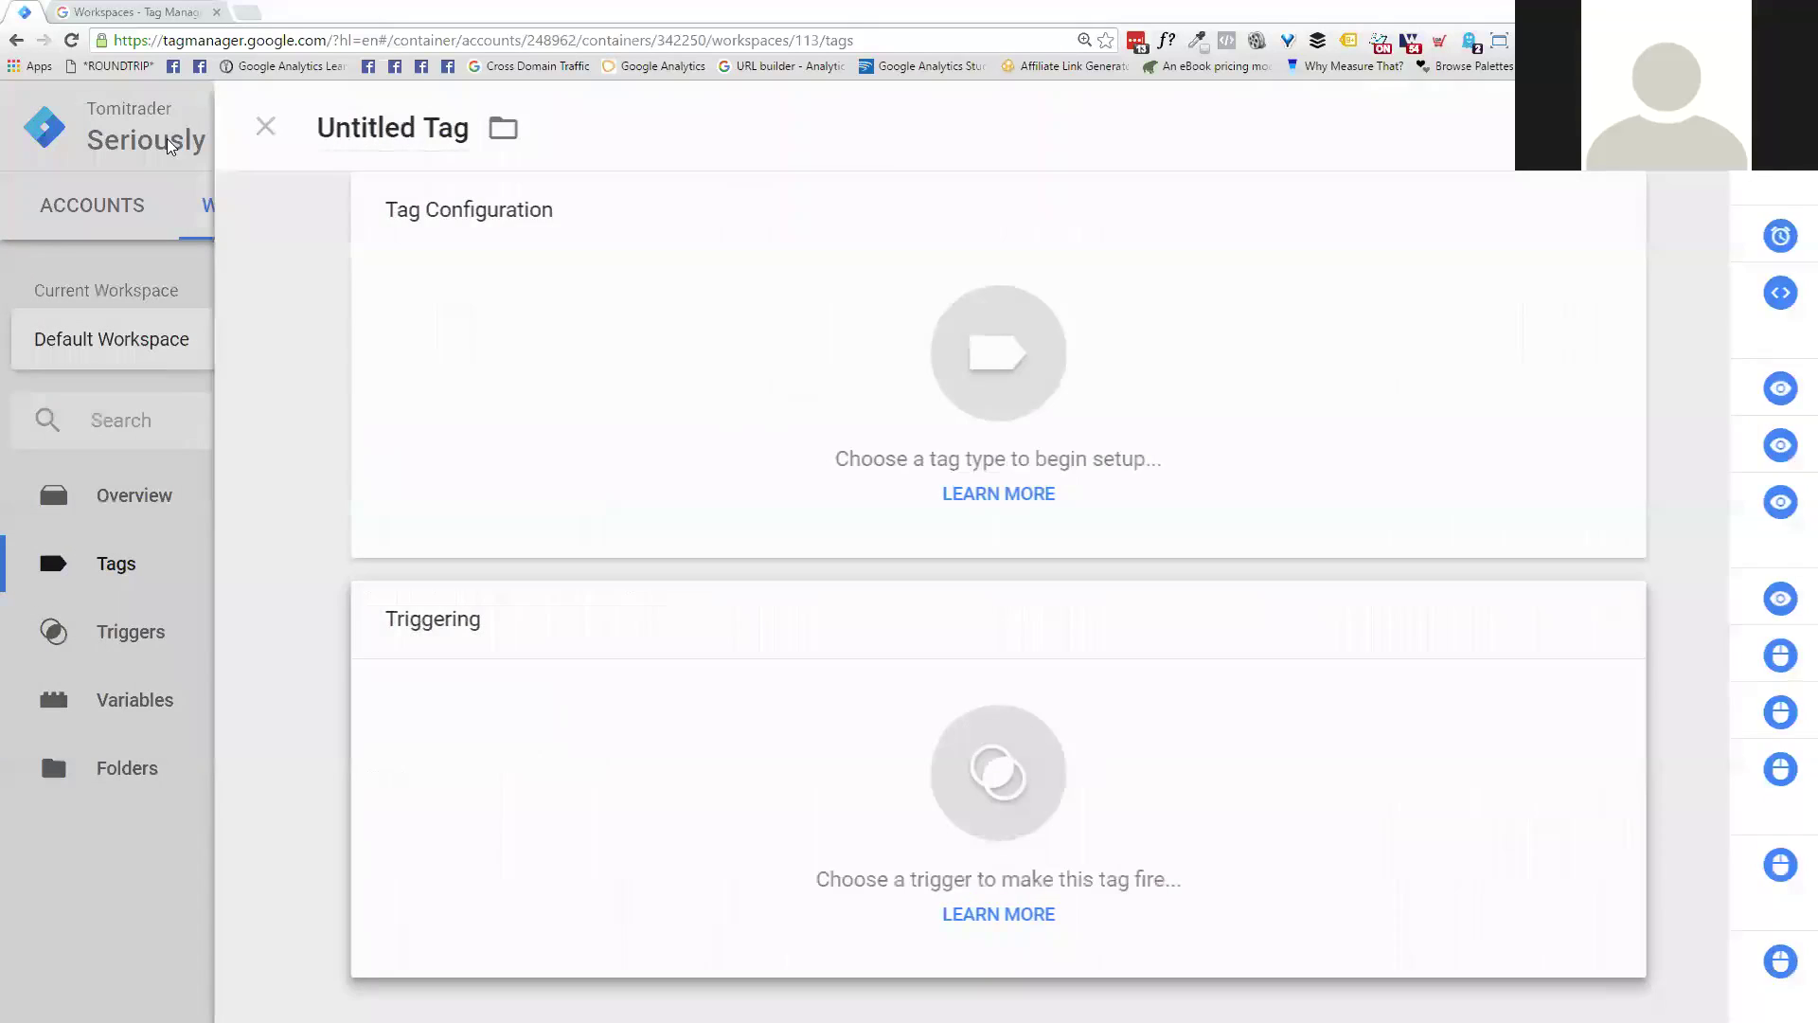
{"action": "left_click", "coordinate": [298, 126]}
Step: Examine the workspace's built-in variables and the options for configuring which of them are enabled
{"action": "left_click", "coordinate": [279, 700]}
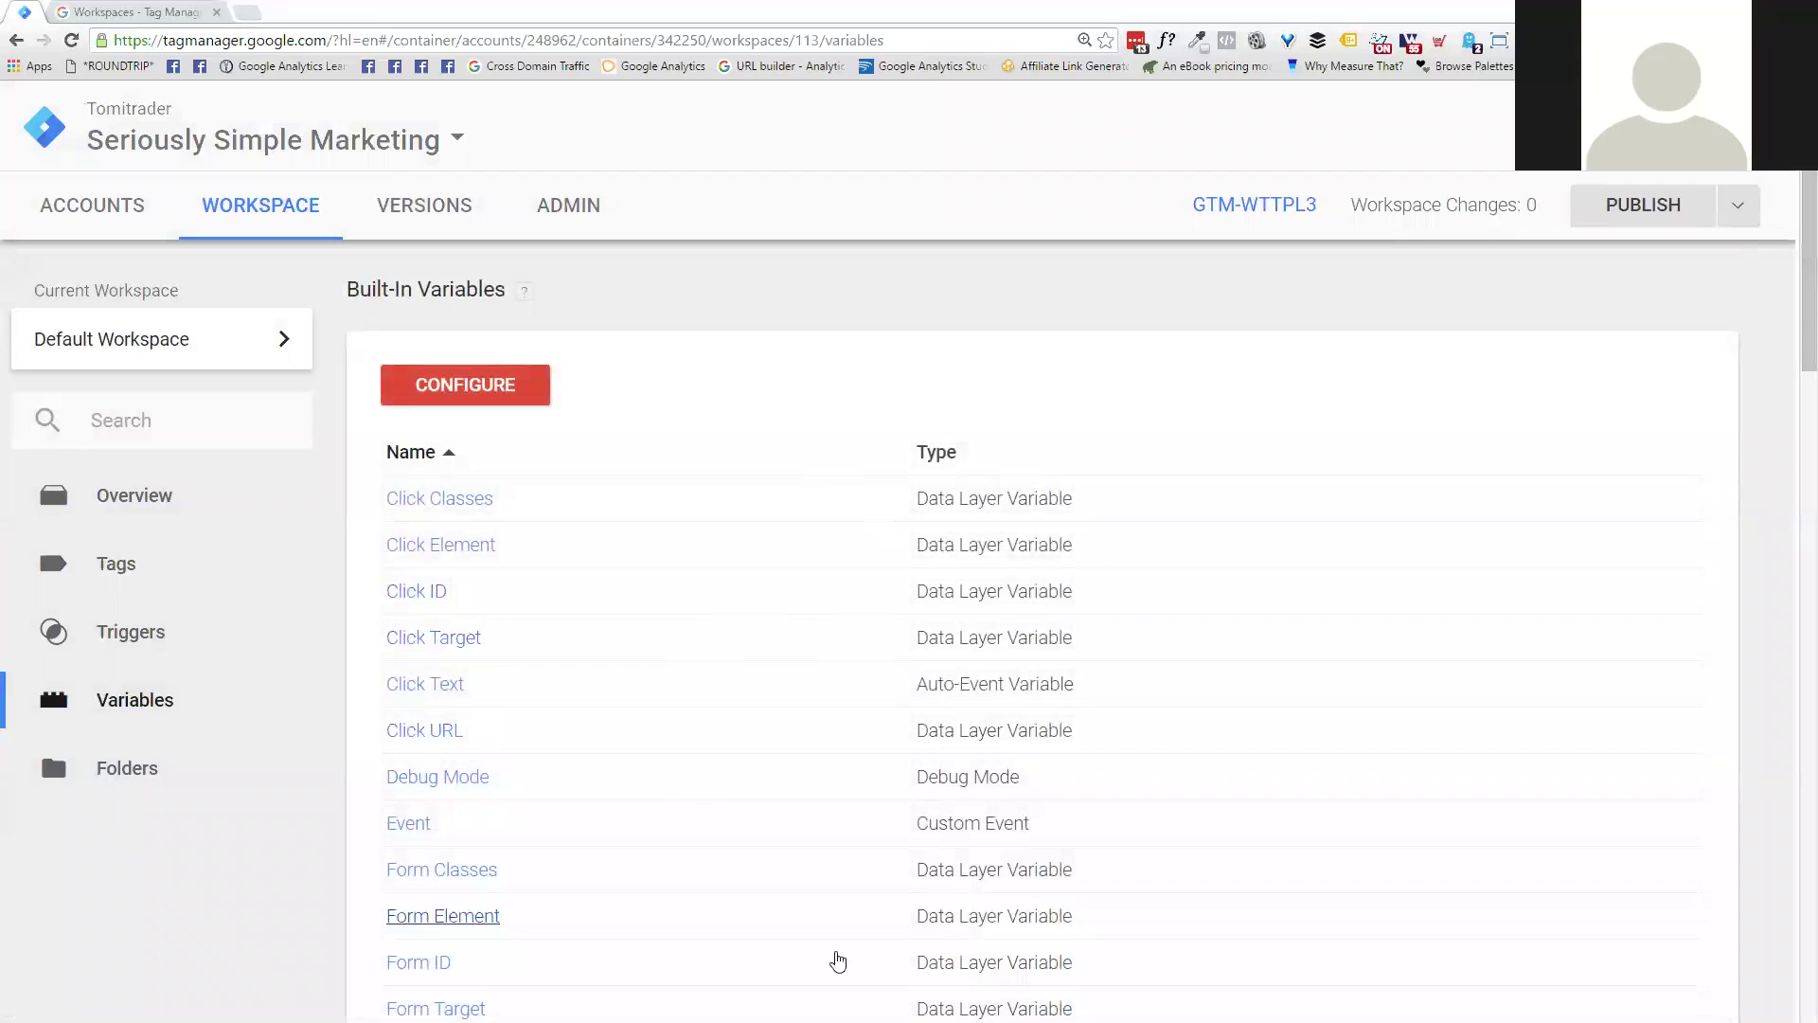
{"action": "scroll", "coordinate": [468, 594], "scroll_direction": "down", "scroll_amount": 1}
{"action": "scroll", "coordinate": [468, 594], "scroll_direction": "down", "scroll_amount": 2}
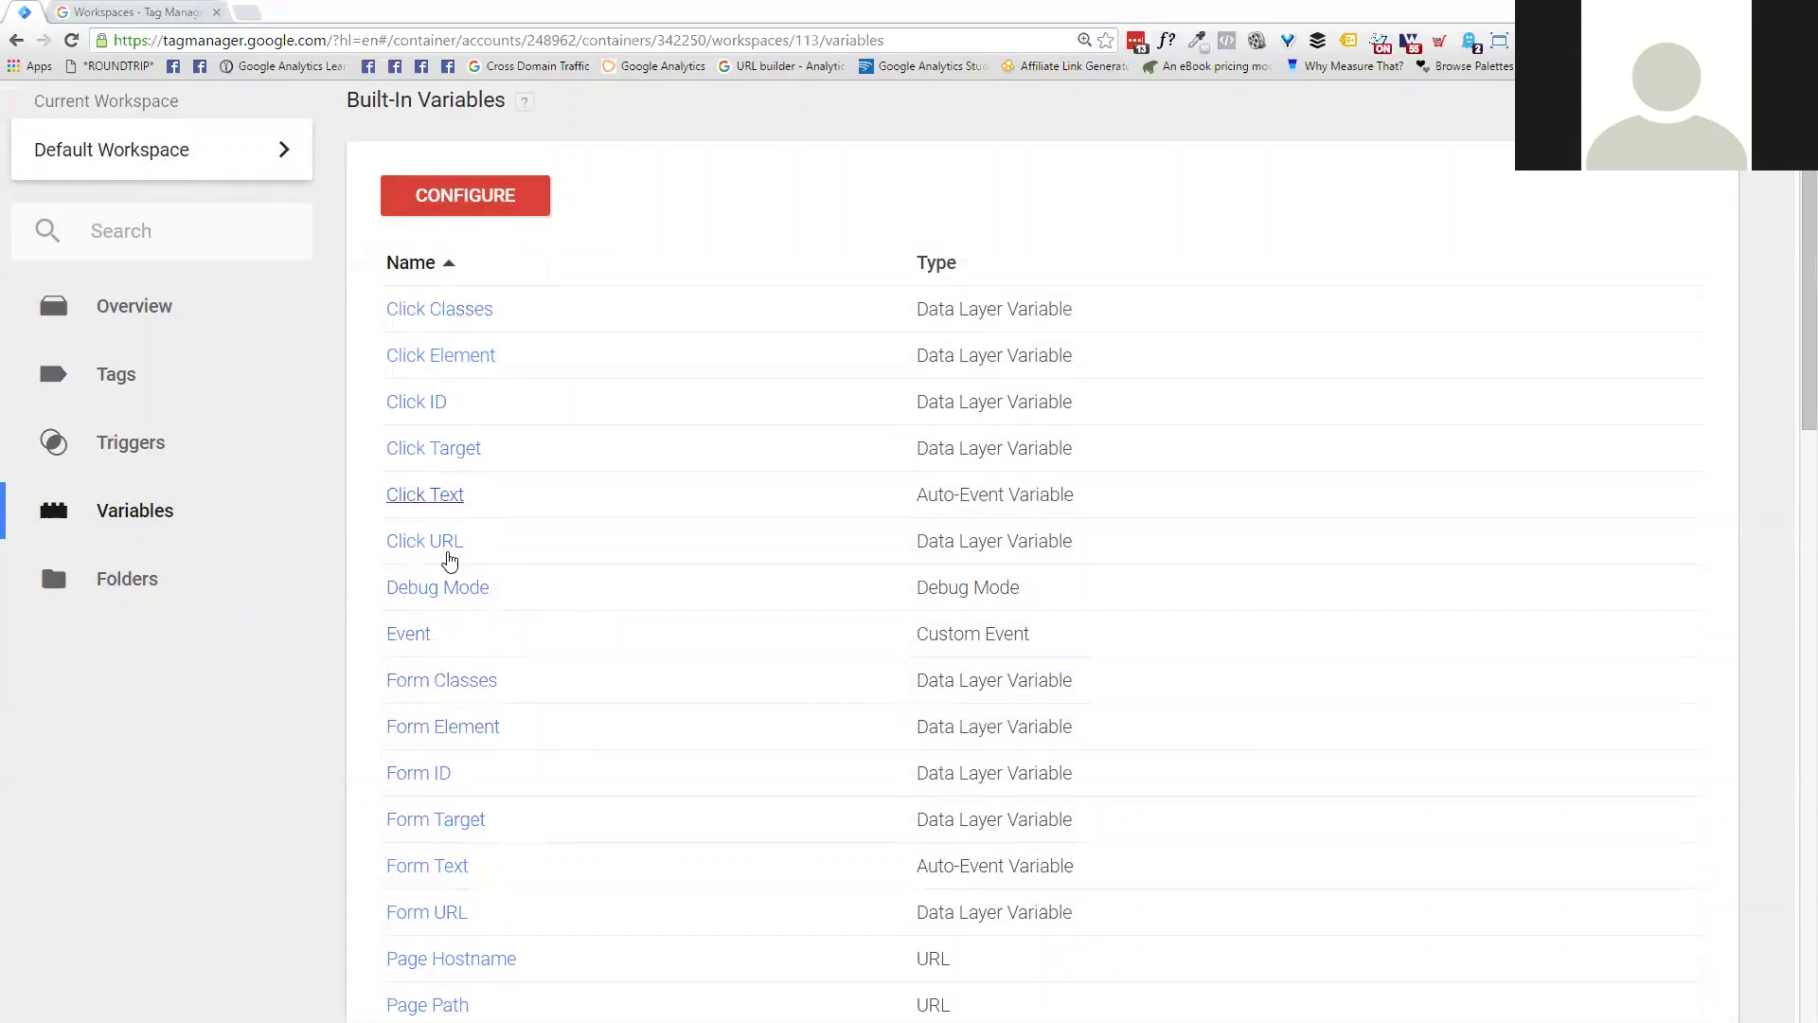
{"action": "left_click", "coordinate": [483, 202]}
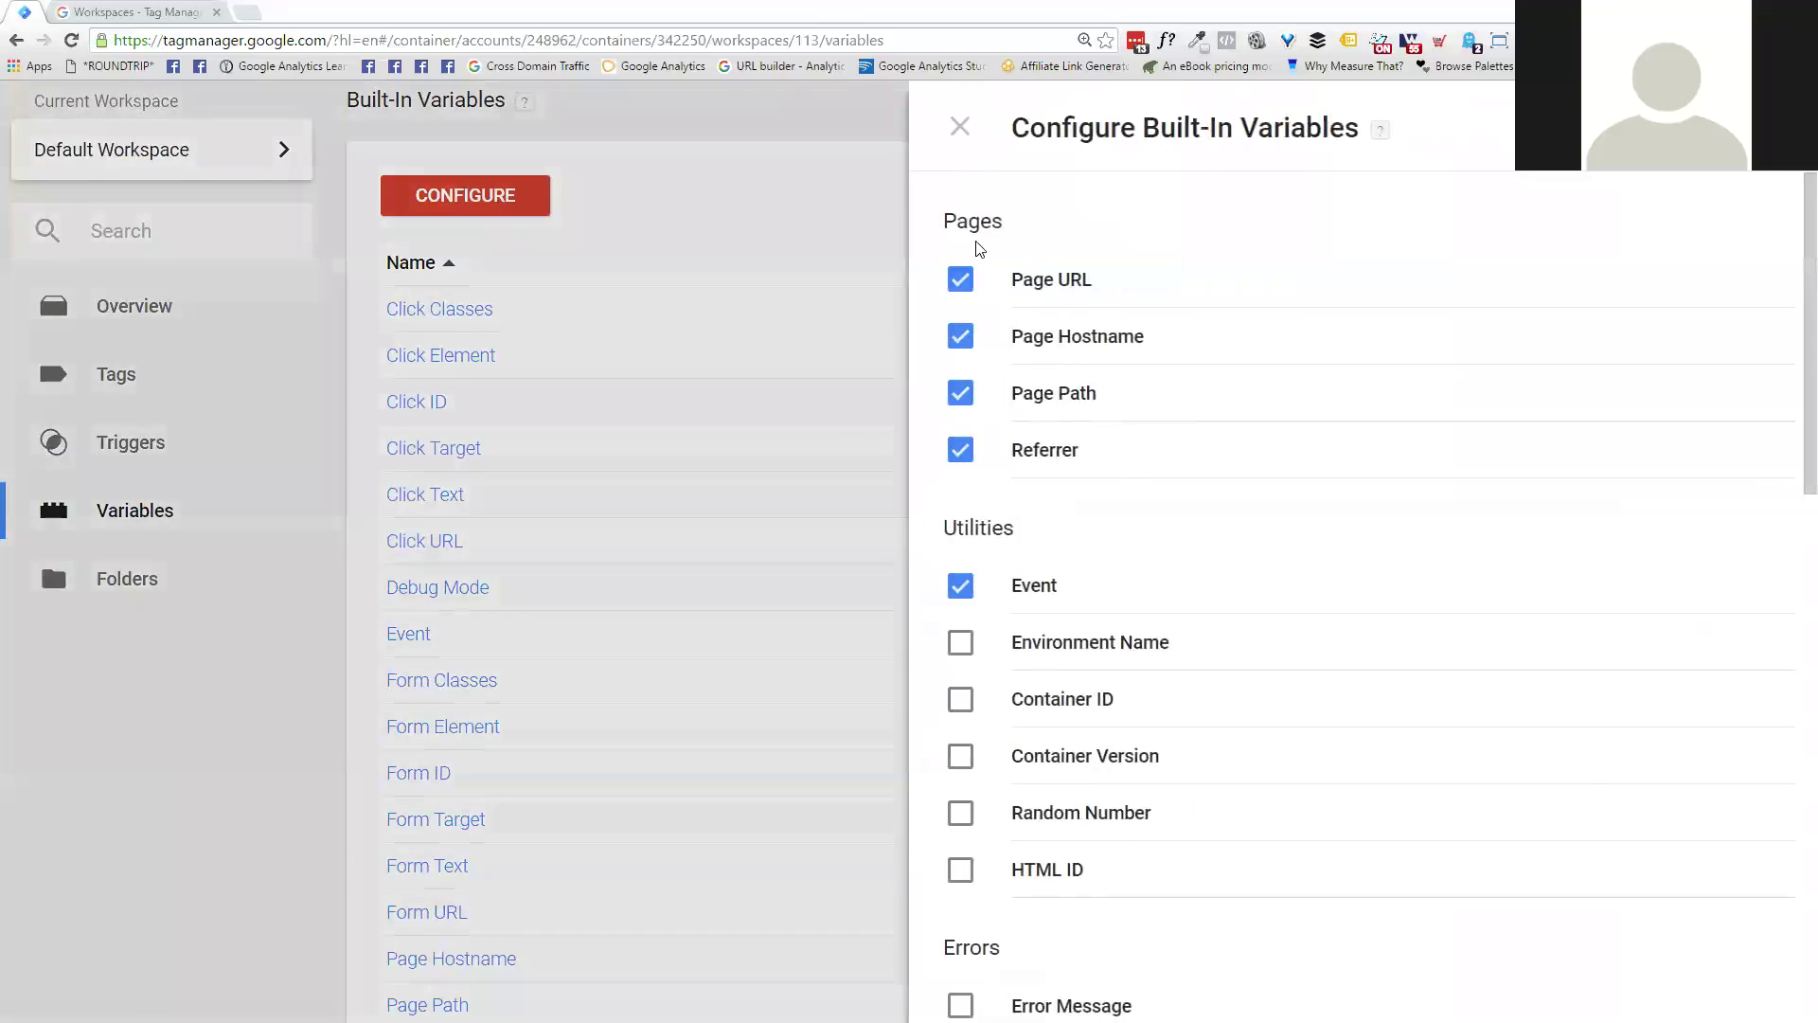
{"action": "scroll", "coordinate": [1174, 303], "scroll_direction": "down", "scroll_amount": 1}
{"action": "scroll", "coordinate": [1174, 316], "scroll_direction": "down", "scroll_amount": 13}
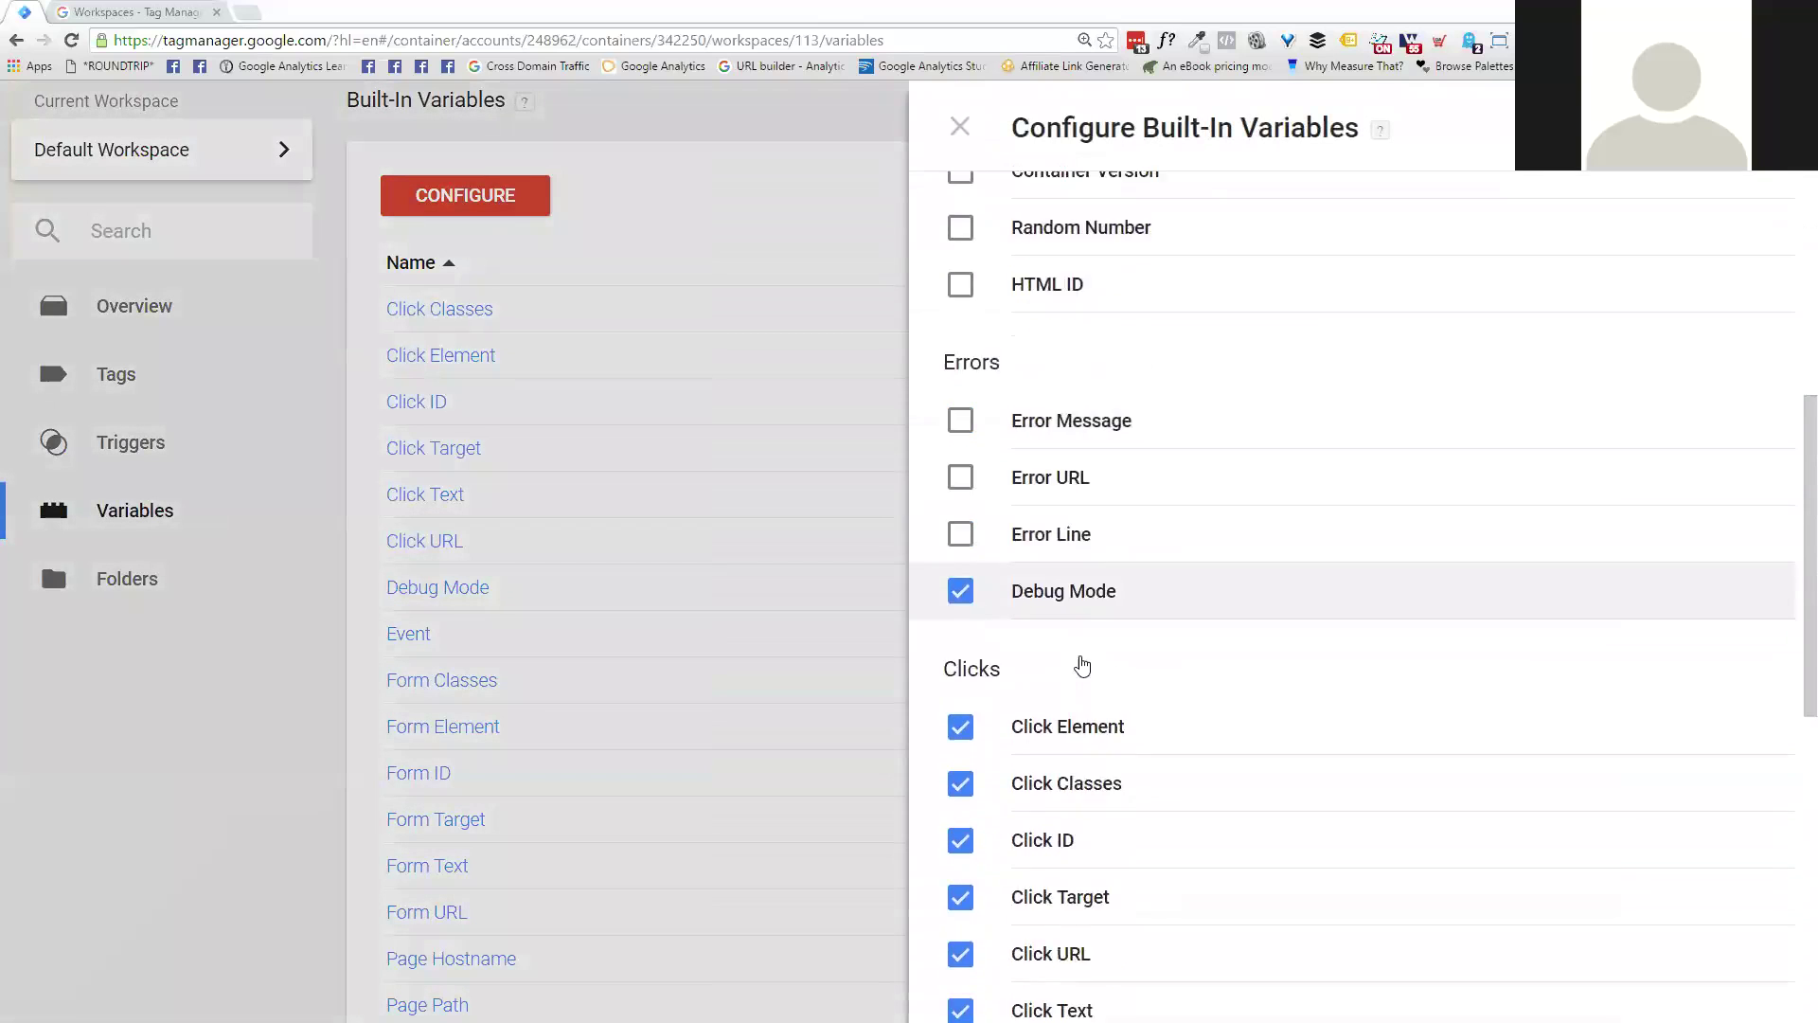
{"action": "scroll", "coordinate": [1060, 772], "scroll_direction": "up", "scroll_amount": 14}
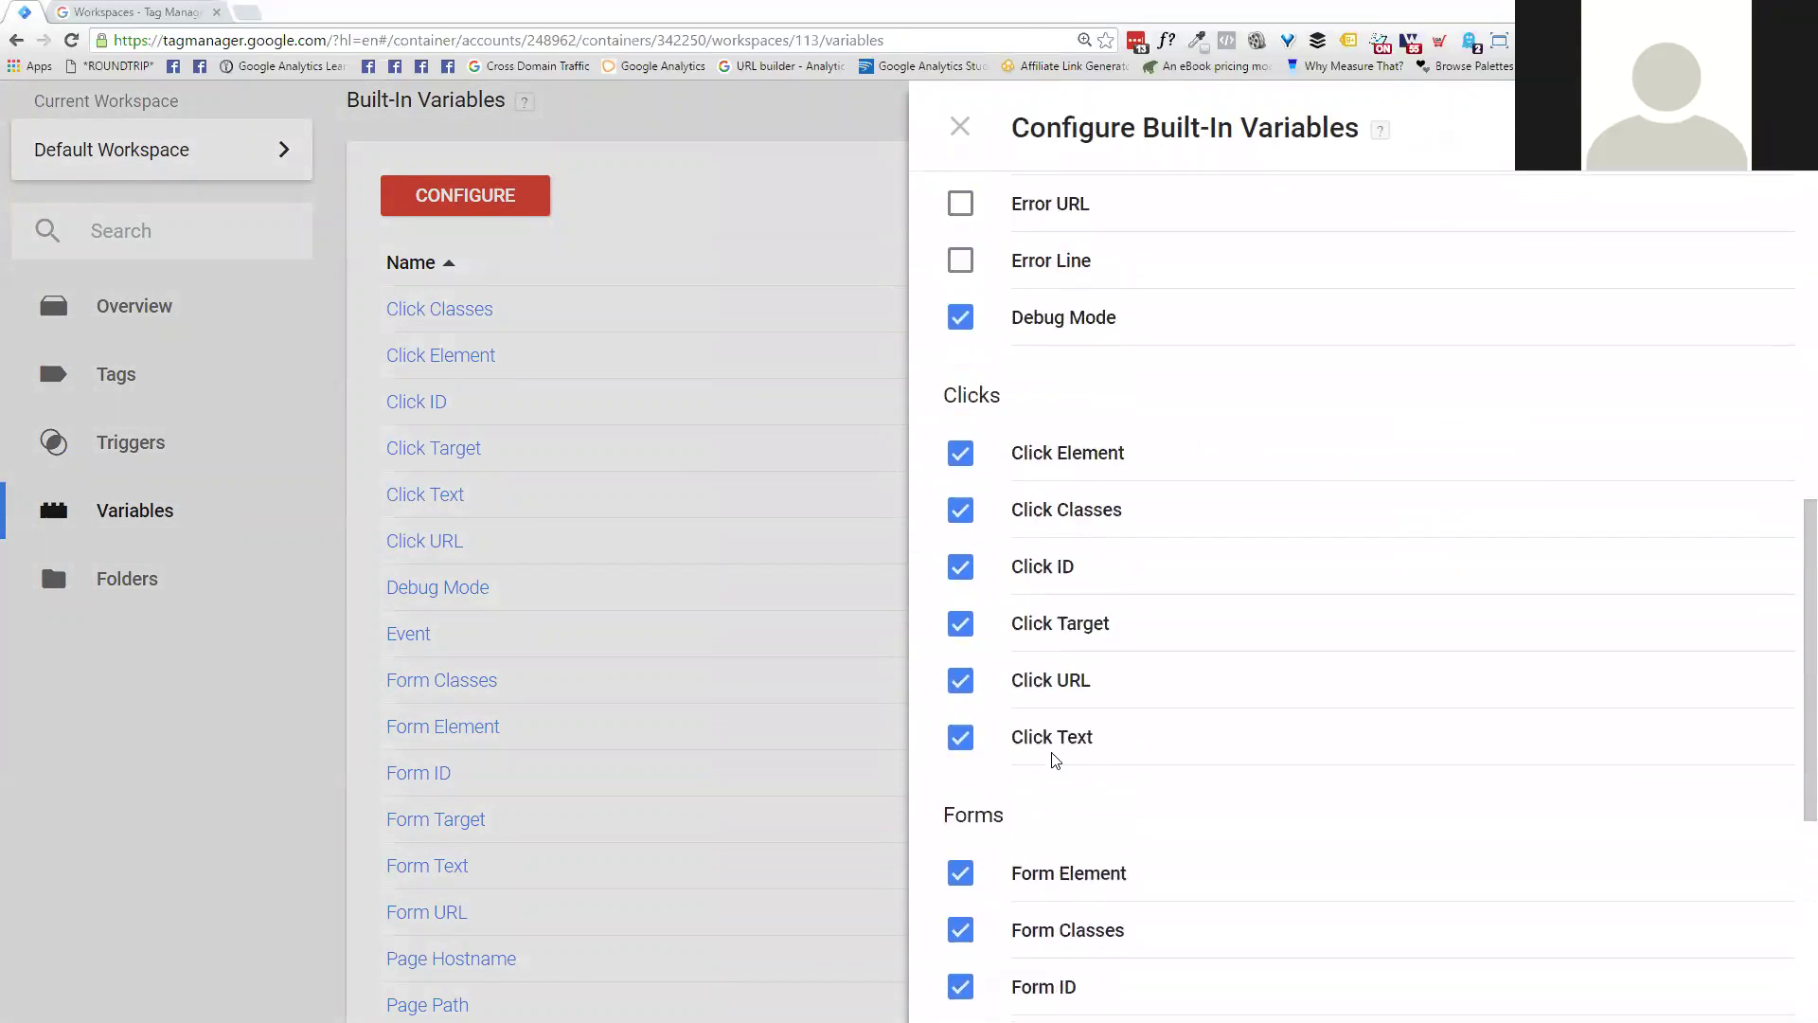
{"action": "left_click", "coordinate": [959, 126]}
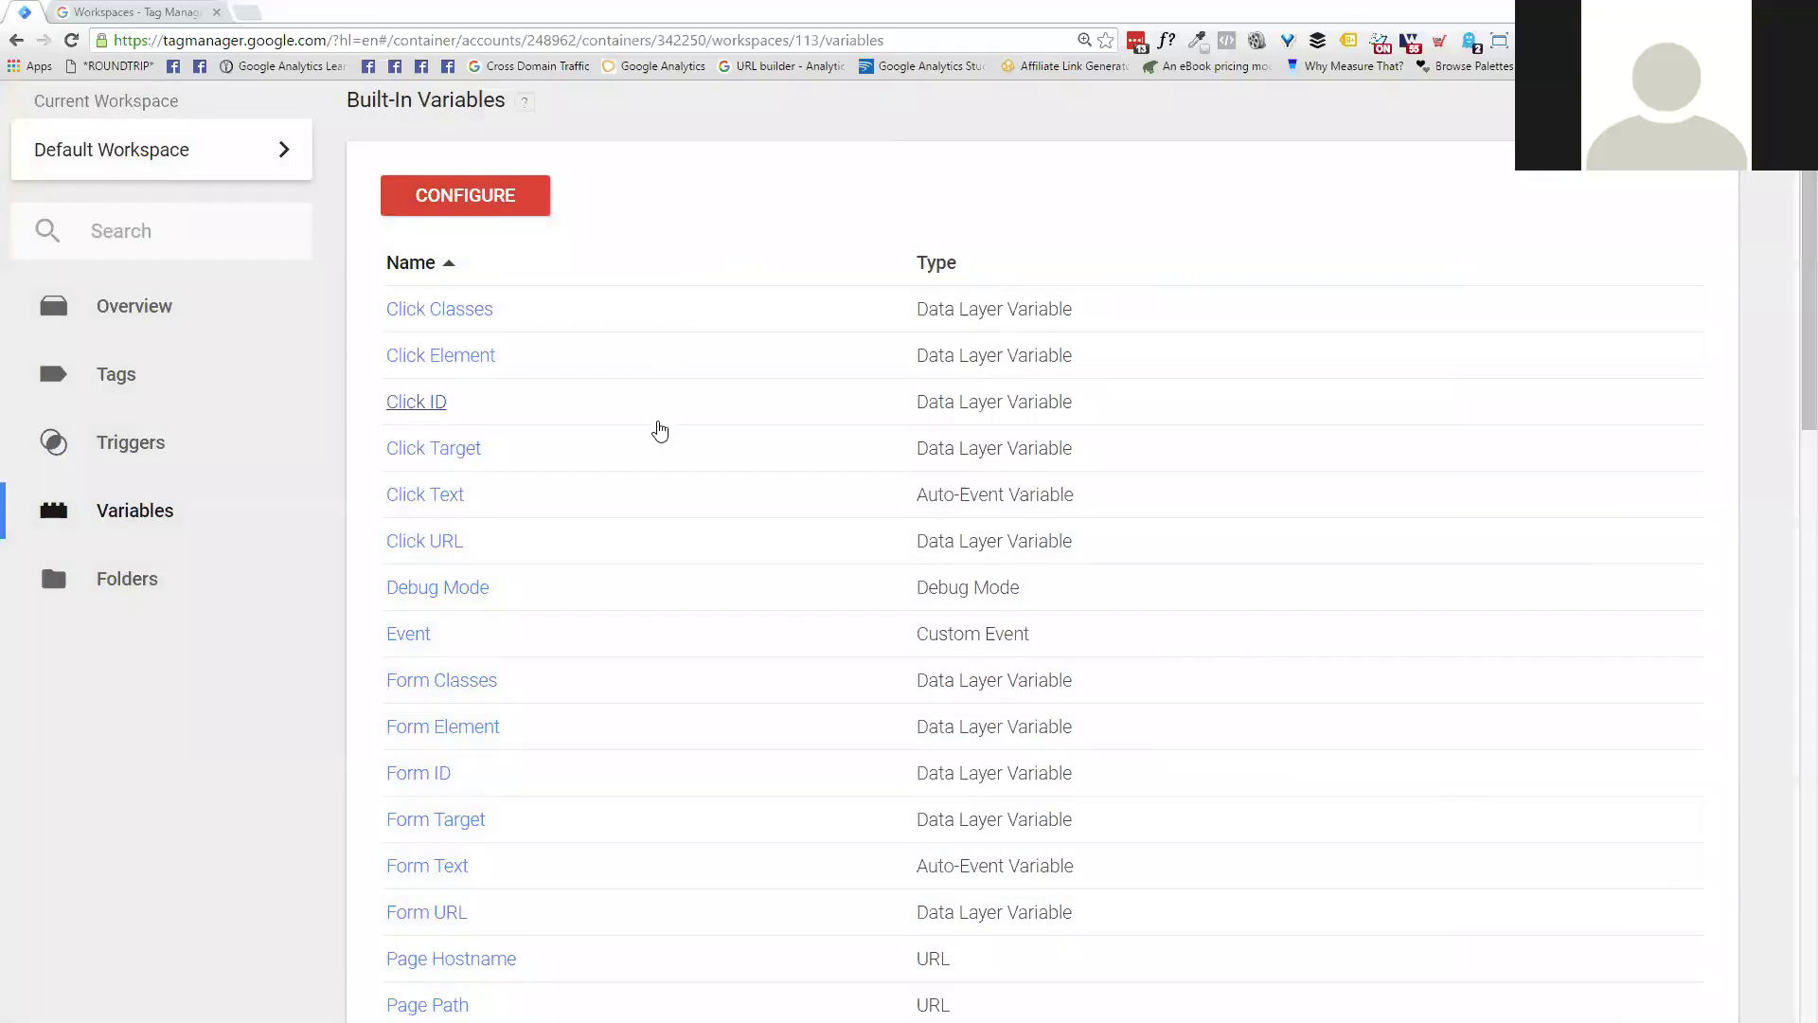
Step: Start a new user-defined variable and examine the available variable types from Navigation through Container Data
{"action": "scroll", "coordinate": [657, 436], "scroll_direction": "down", "scroll_amount": 9}
{"action": "left_click", "coordinate": [442, 447]}
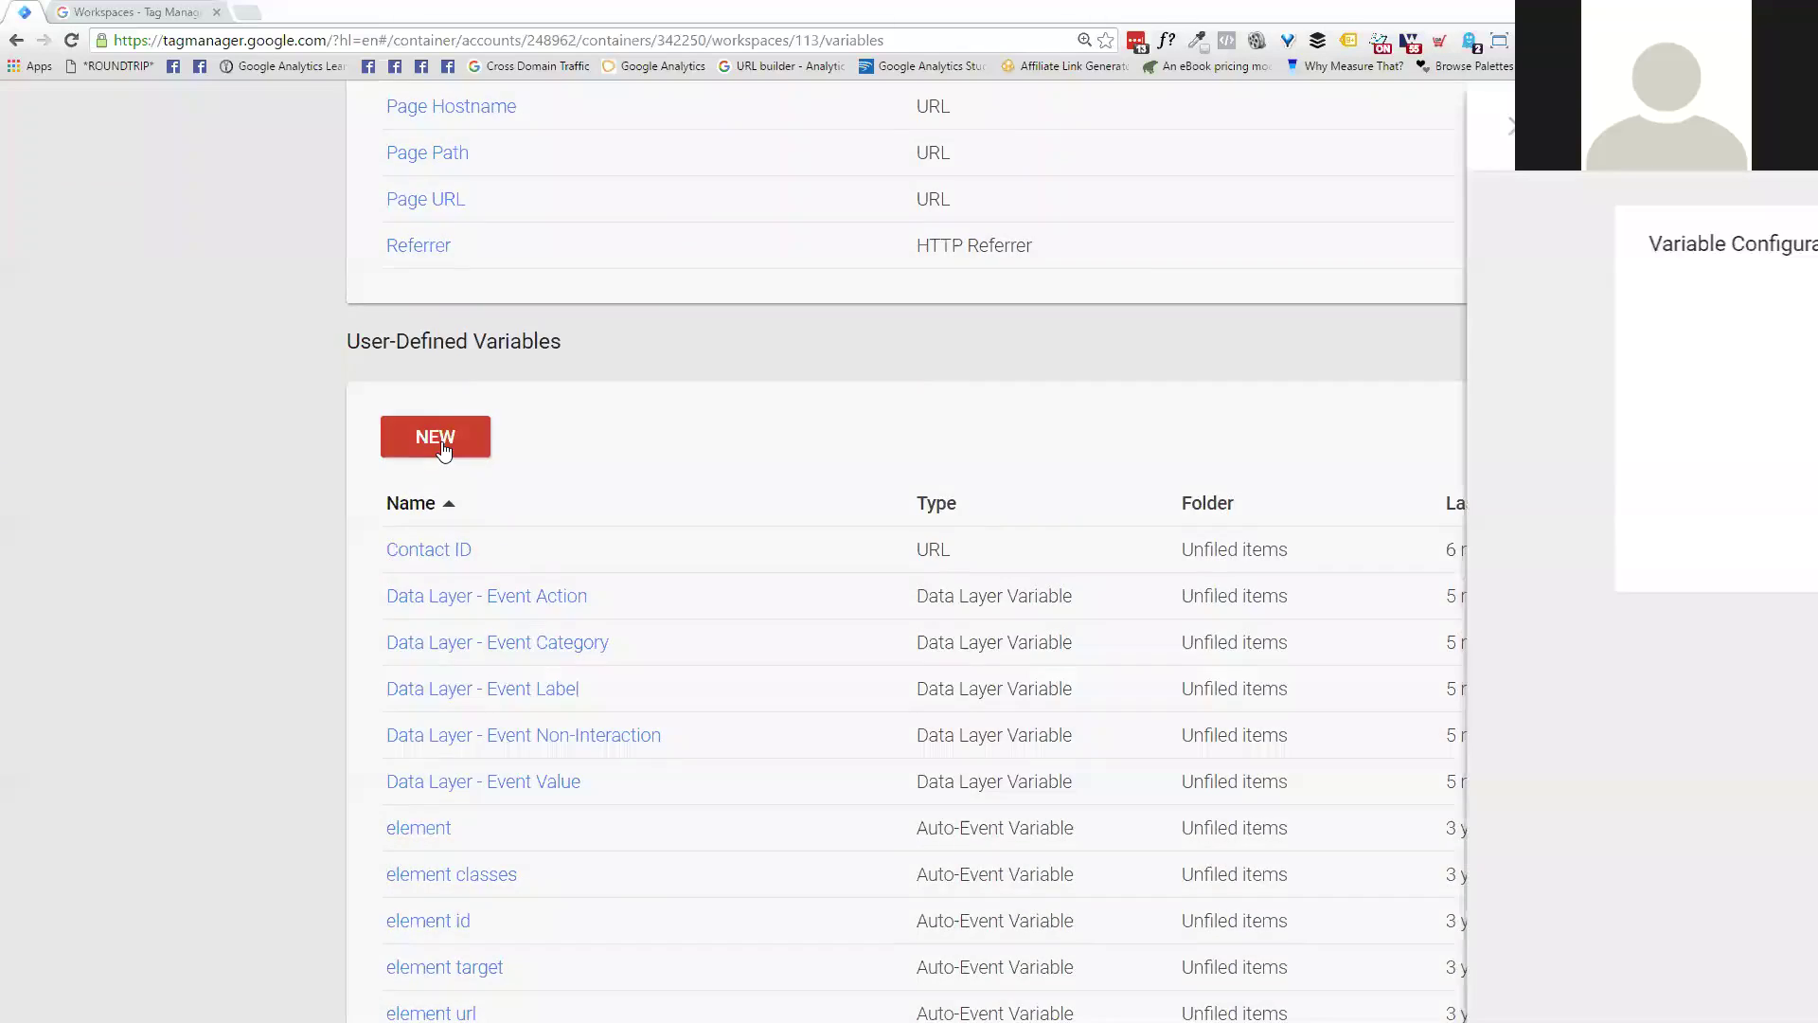
{"action": "left_click", "coordinate": [1038, 391]}
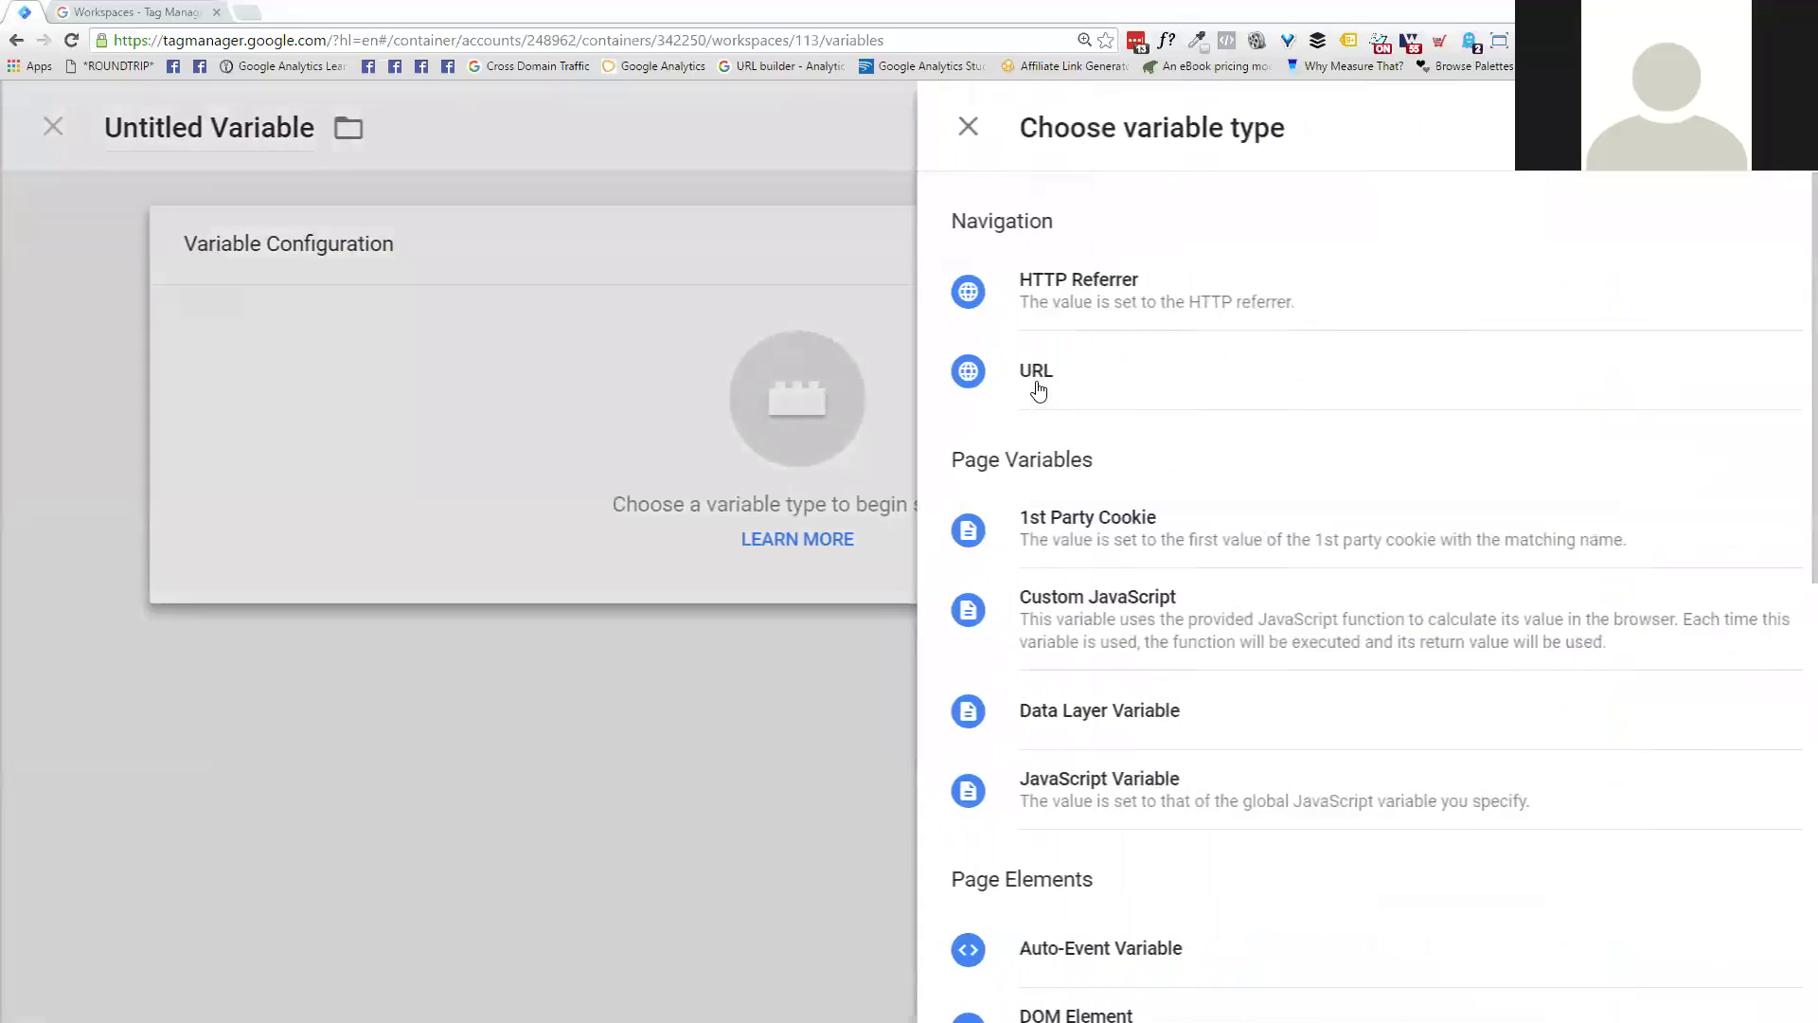
{"action": "left_click_drag", "start_coordinate": [917, 224], "coordinate": [1075, 227]}
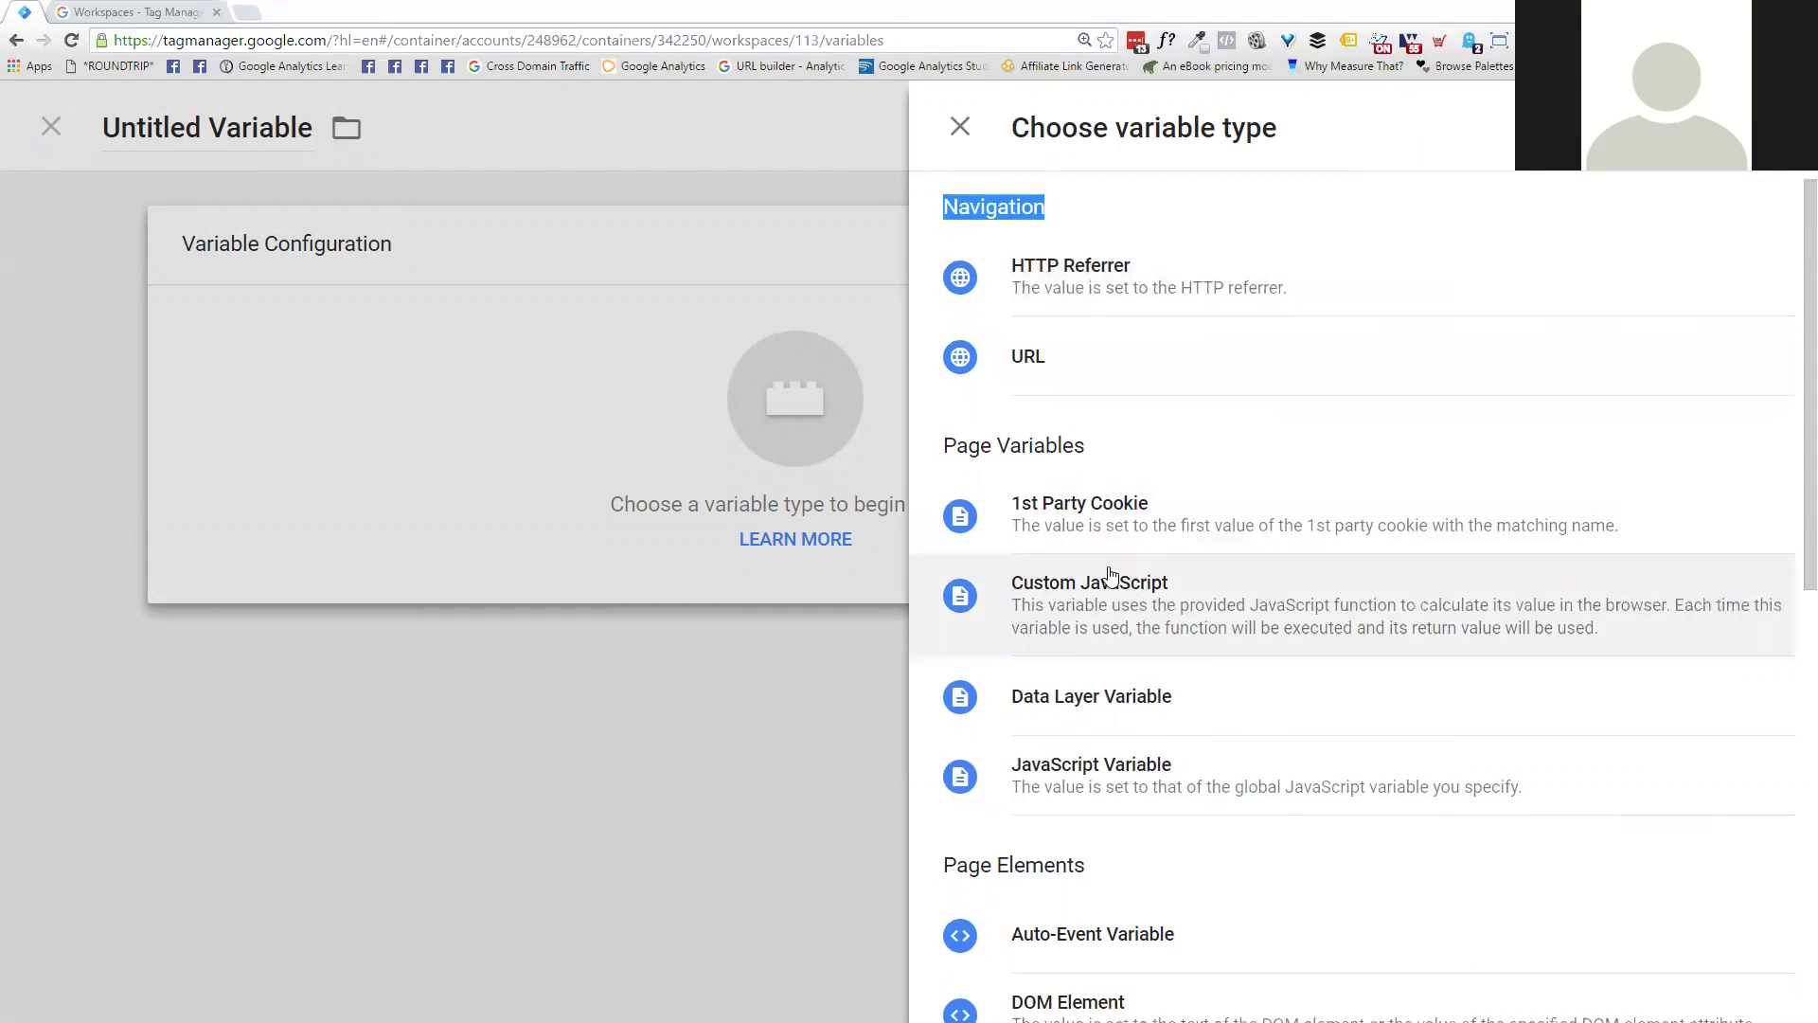
{"action": "scroll", "coordinate": [1106, 574], "scroll_direction": "down", "scroll_amount": 9}
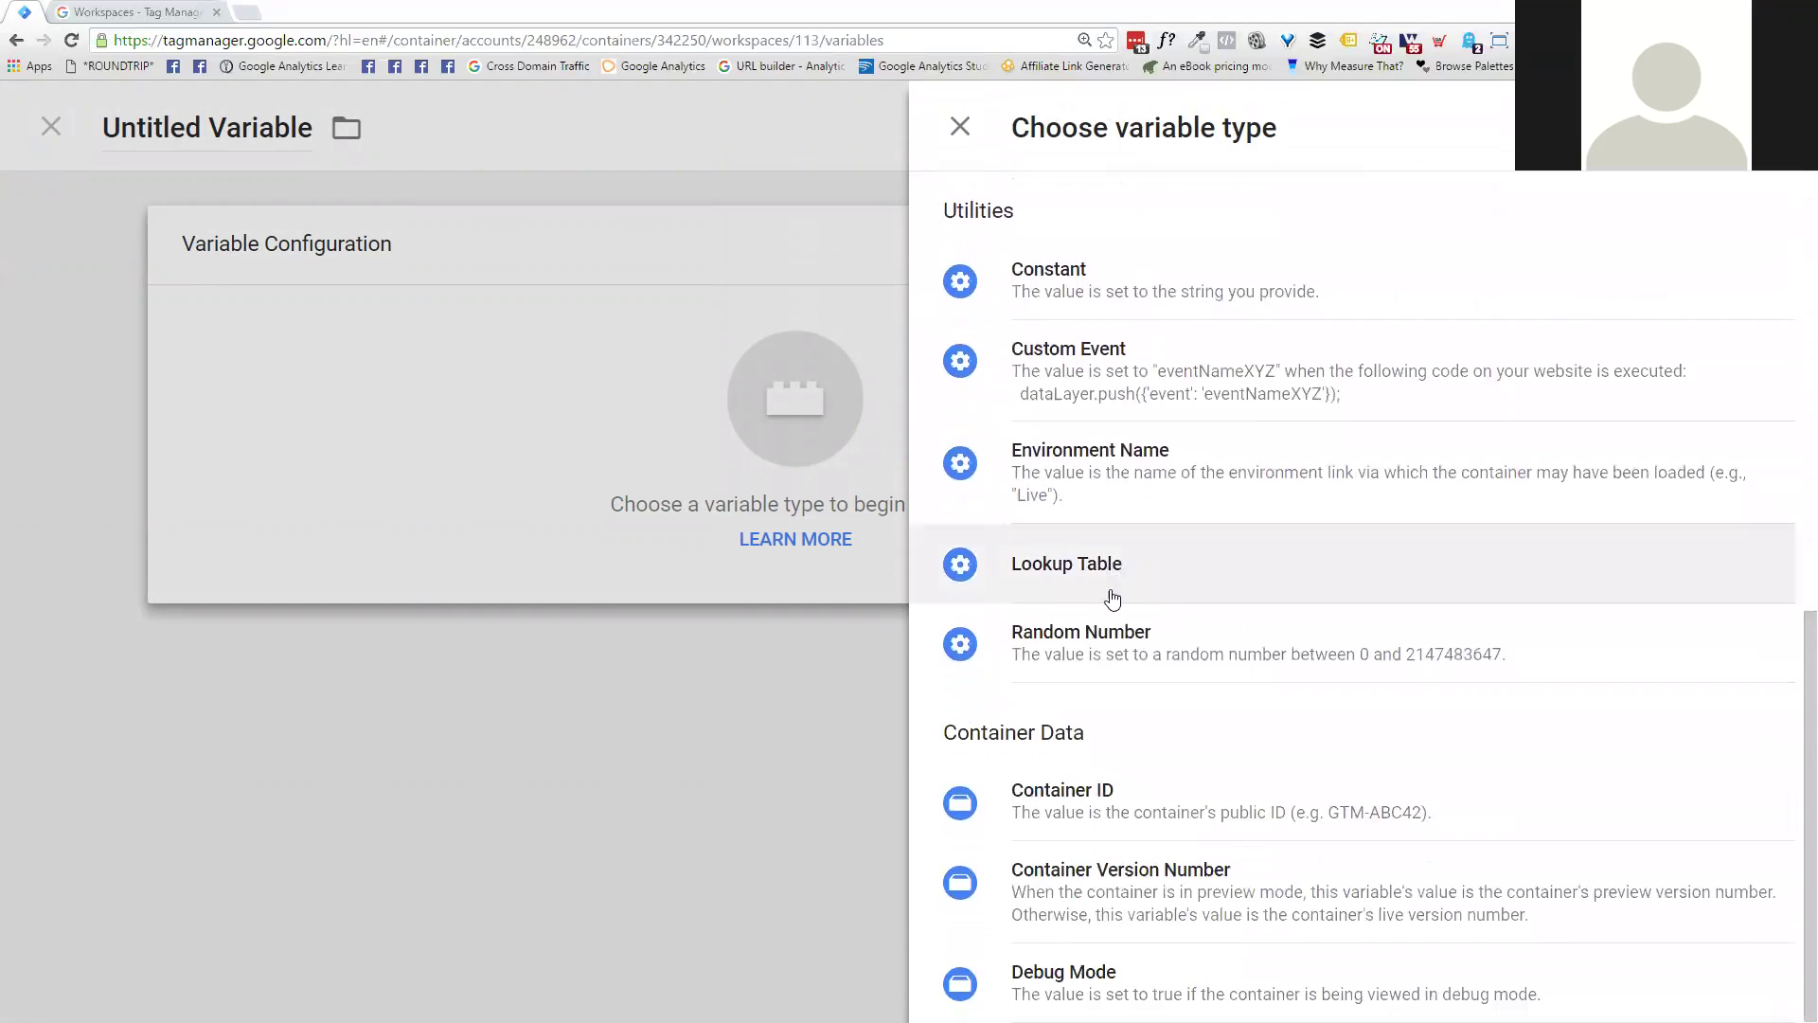
{"action": "scroll", "coordinate": [1115, 361], "scroll_direction": "up", "scroll_amount": 3}
{"action": "scroll", "coordinate": [1115, 360], "scroll_direction": "up", "scroll_amount": 6}
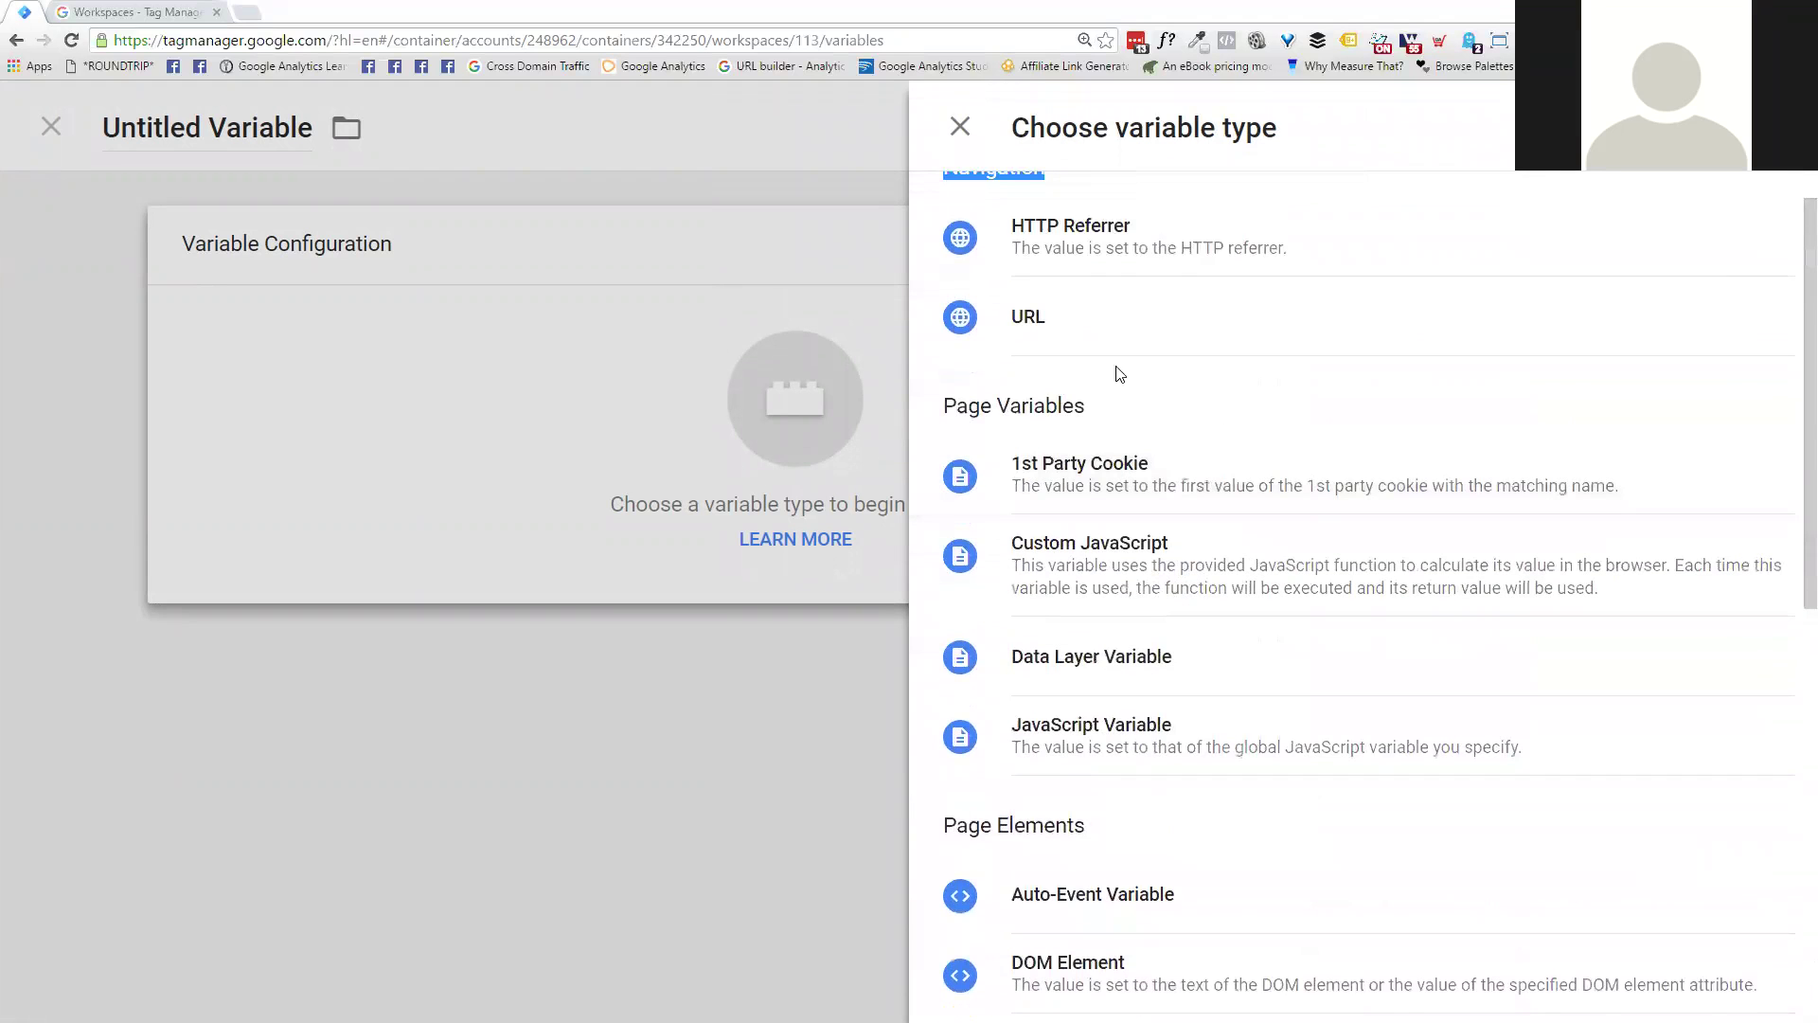
Step: Preview an HTTP Referrer variable with the Query component type, and discard the unsaved variable
{"action": "left_click", "coordinate": [1079, 243]}
{"action": "left_click", "coordinate": [549, 464]}
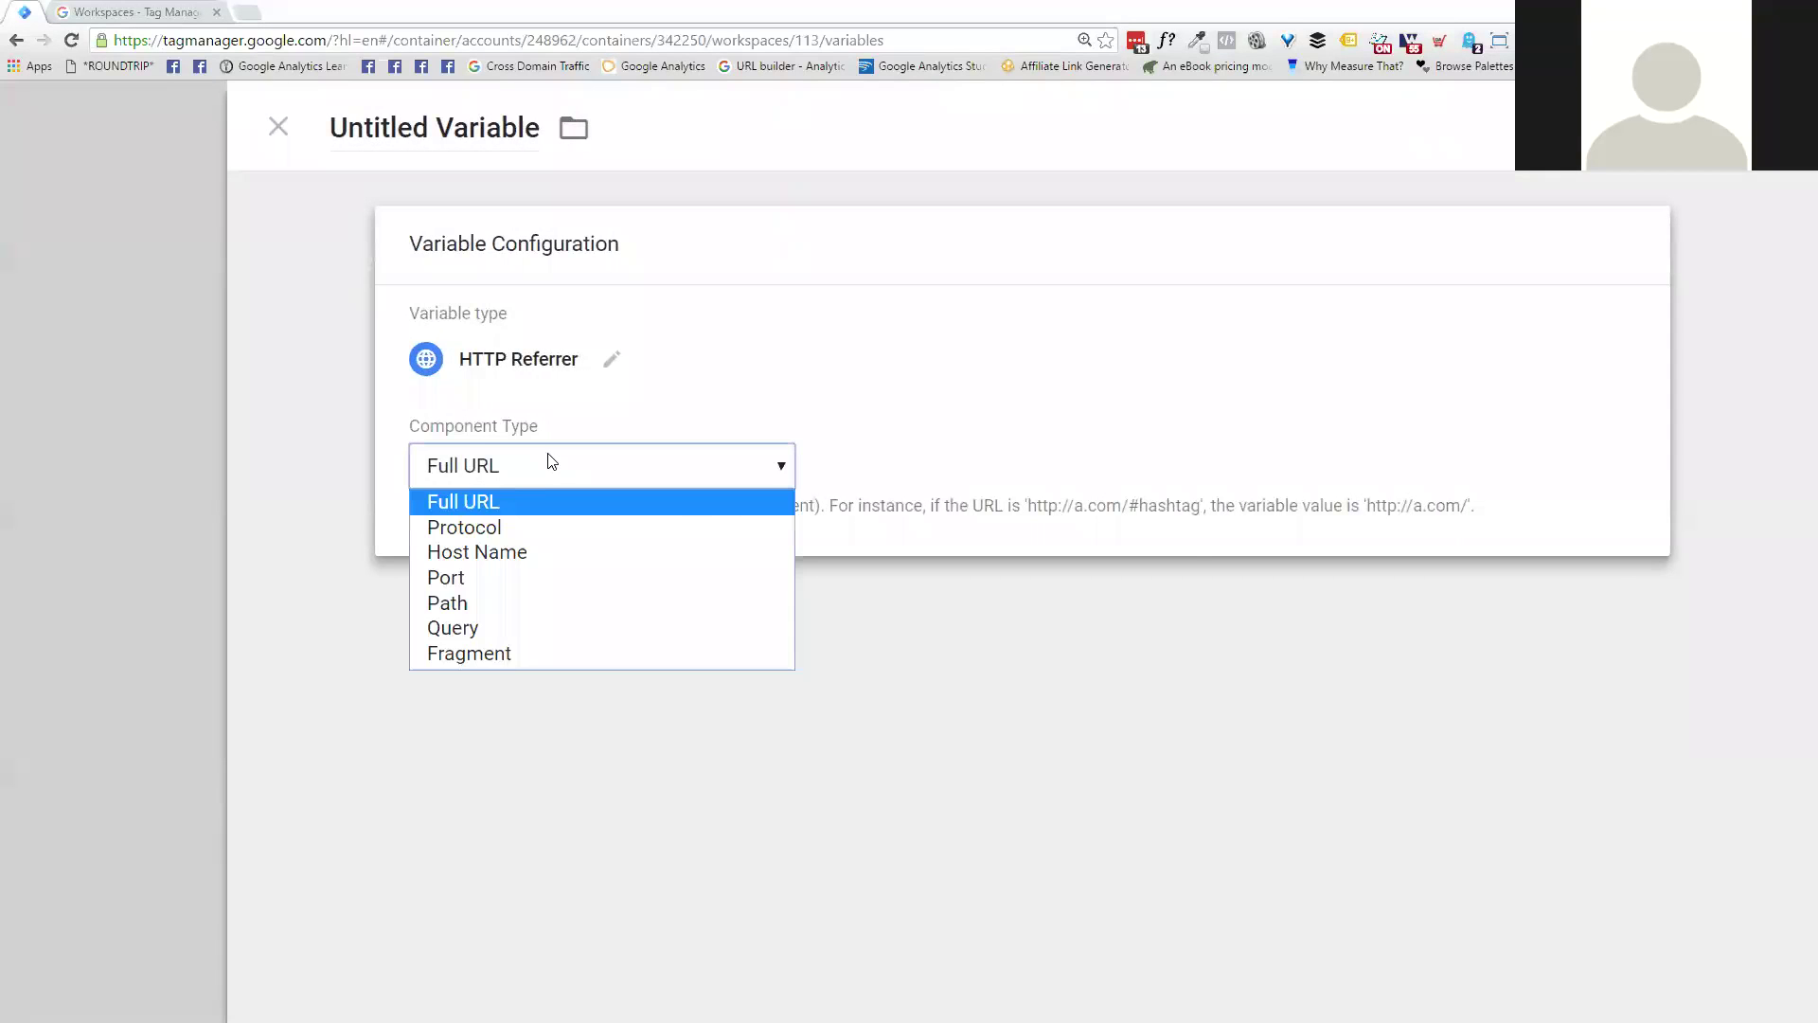
{"action": "left_click", "coordinate": [497, 629]}
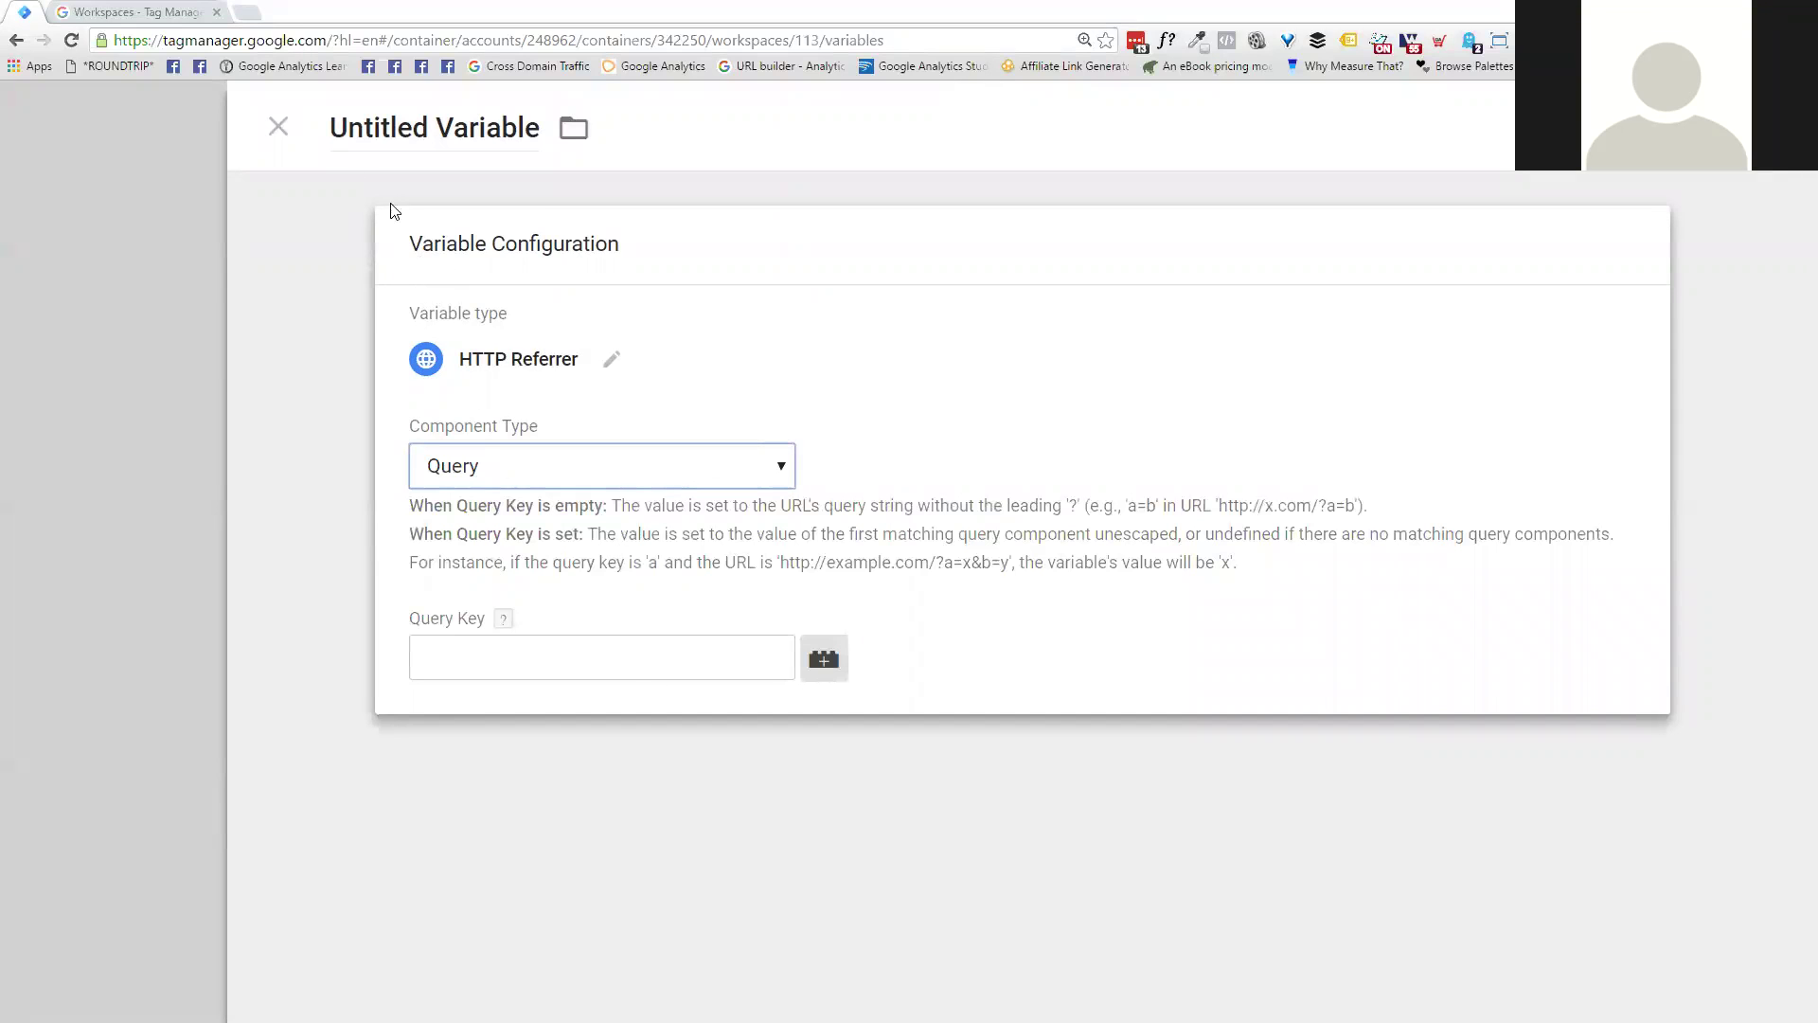
{"action": "left_click", "coordinate": [277, 133]}
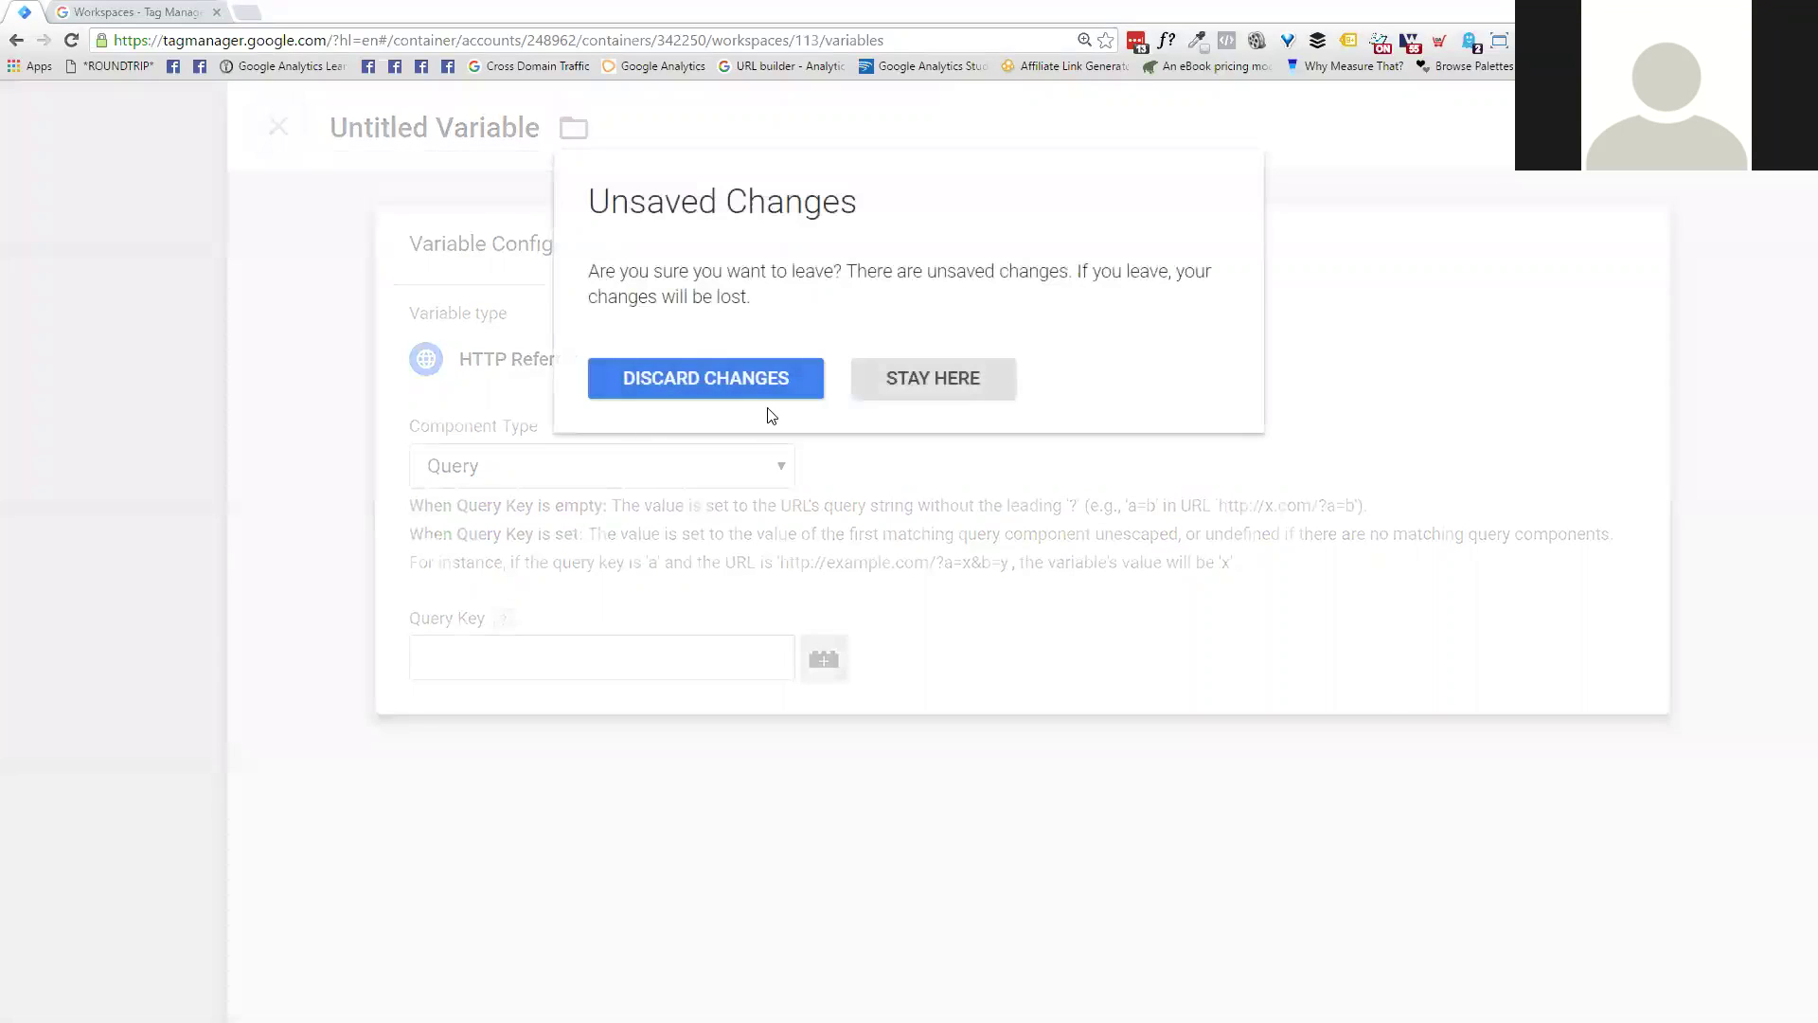
{"action": "left_click", "coordinate": [762, 379]}
Step: Preview a new user-defined URL variable with the Query component type, and discard the unsaved variable
{"action": "left_click", "coordinate": [483, 431]}
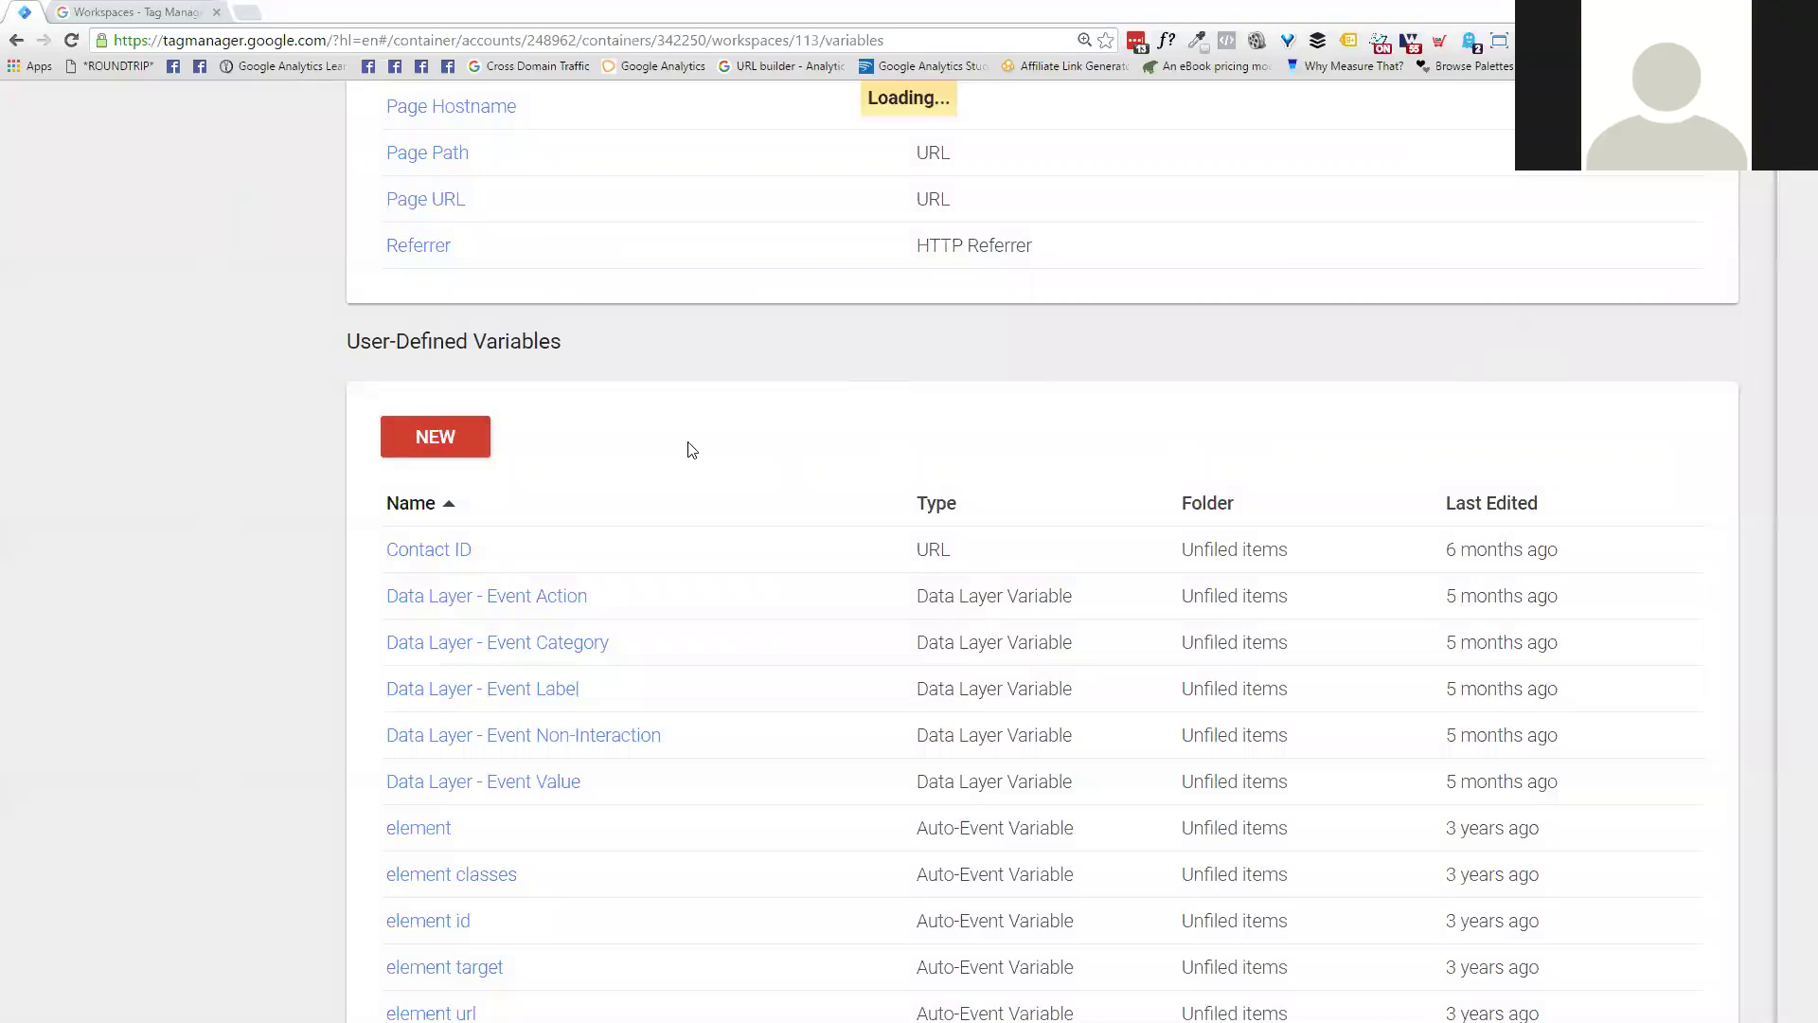
{"action": "left_click", "coordinate": [1208, 385]}
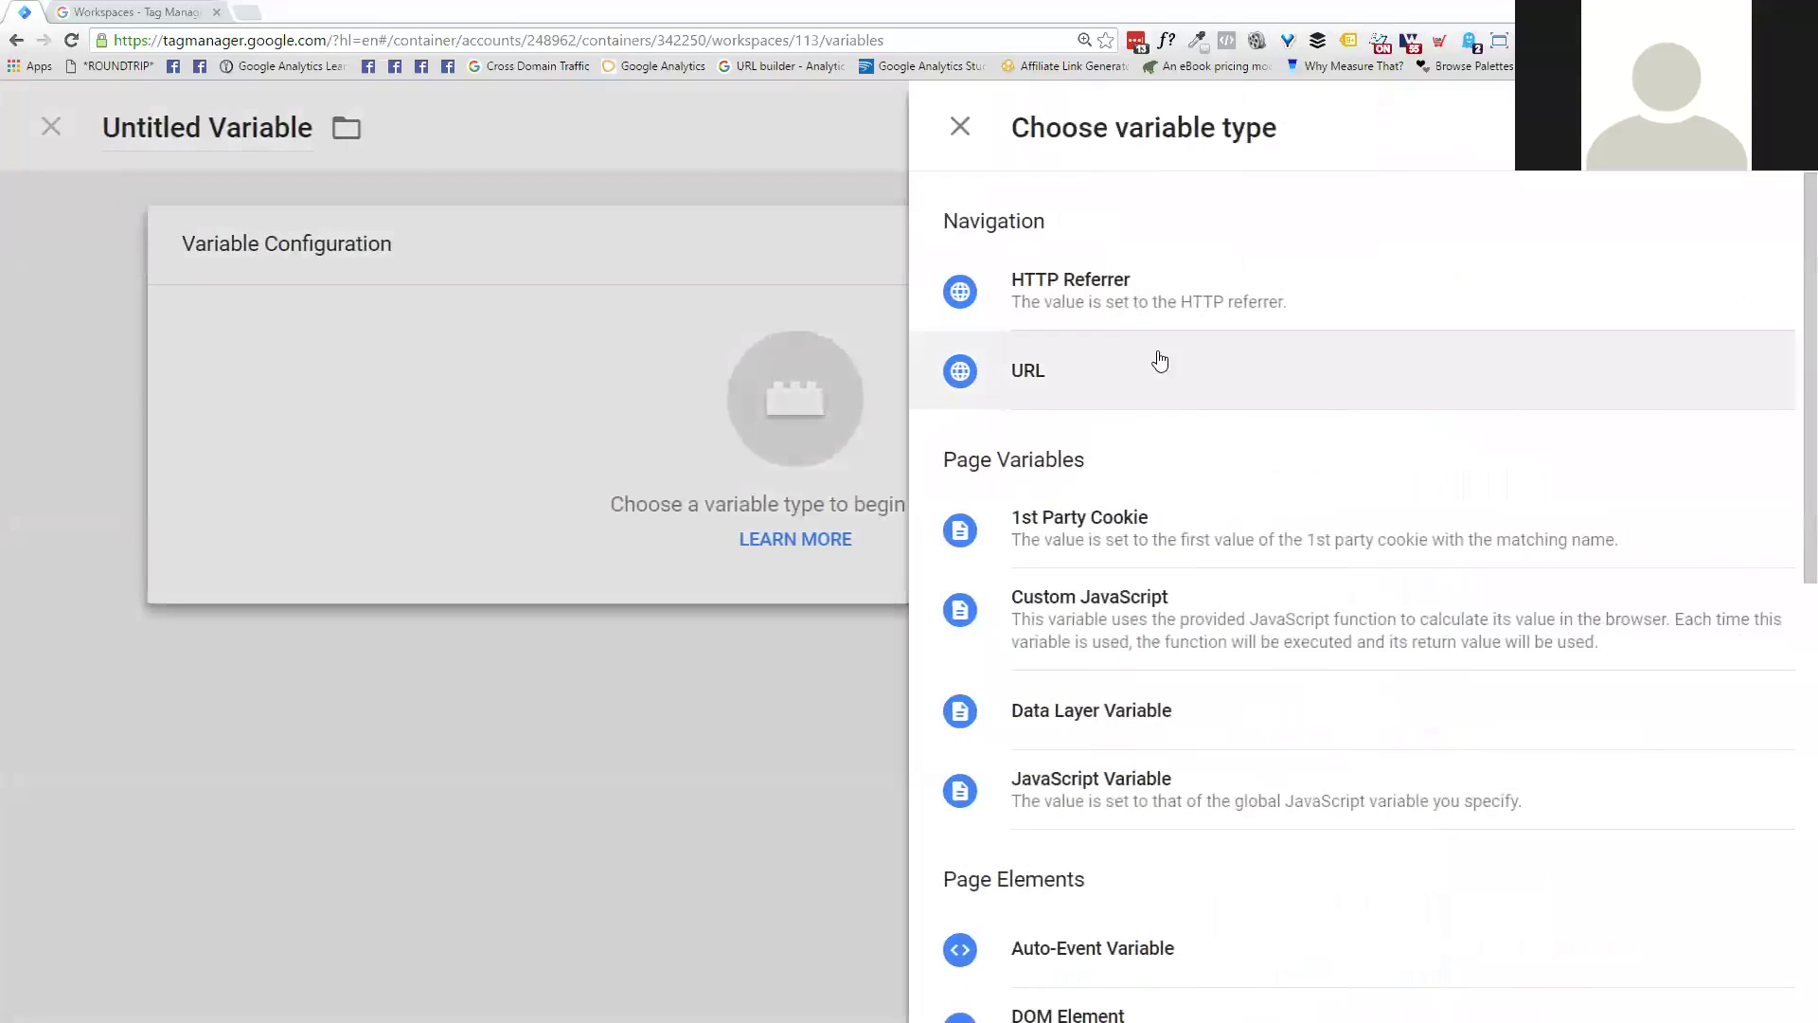
{"action": "left_click", "coordinate": [1030, 379]}
{"action": "left_click", "coordinate": [528, 464]}
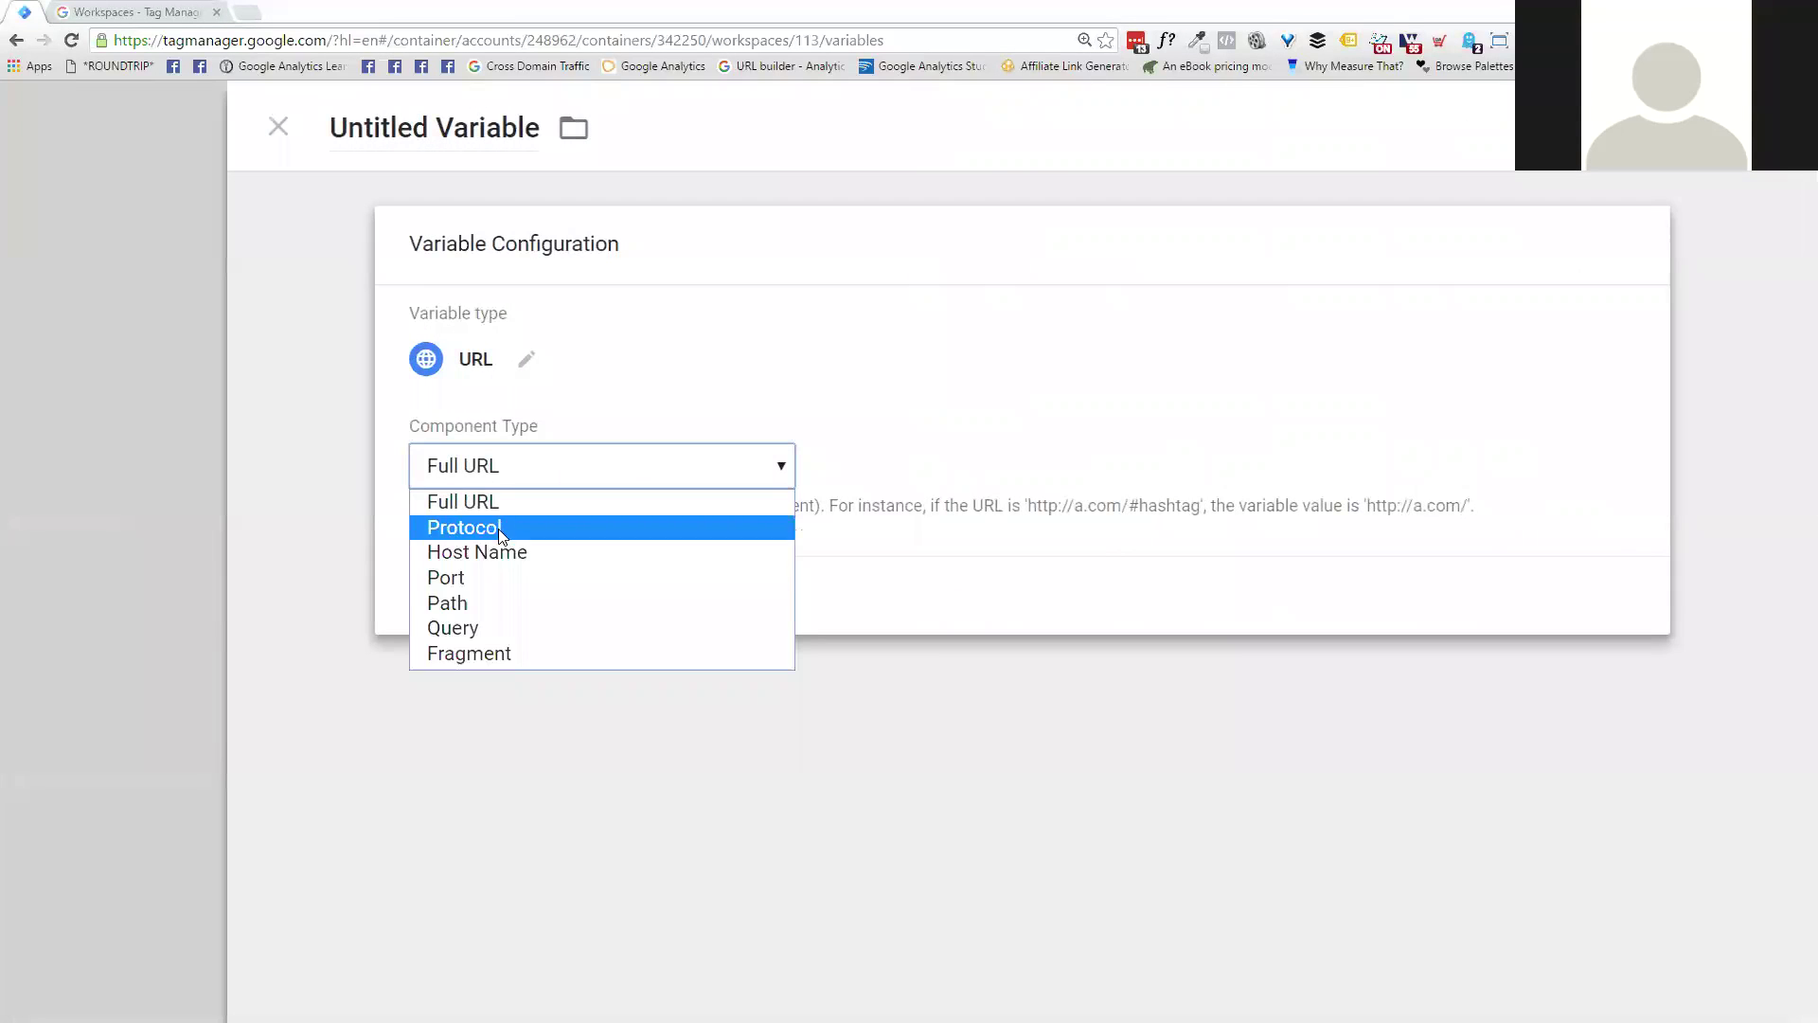
{"action": "left_click", "coordinate": [497, 627]}
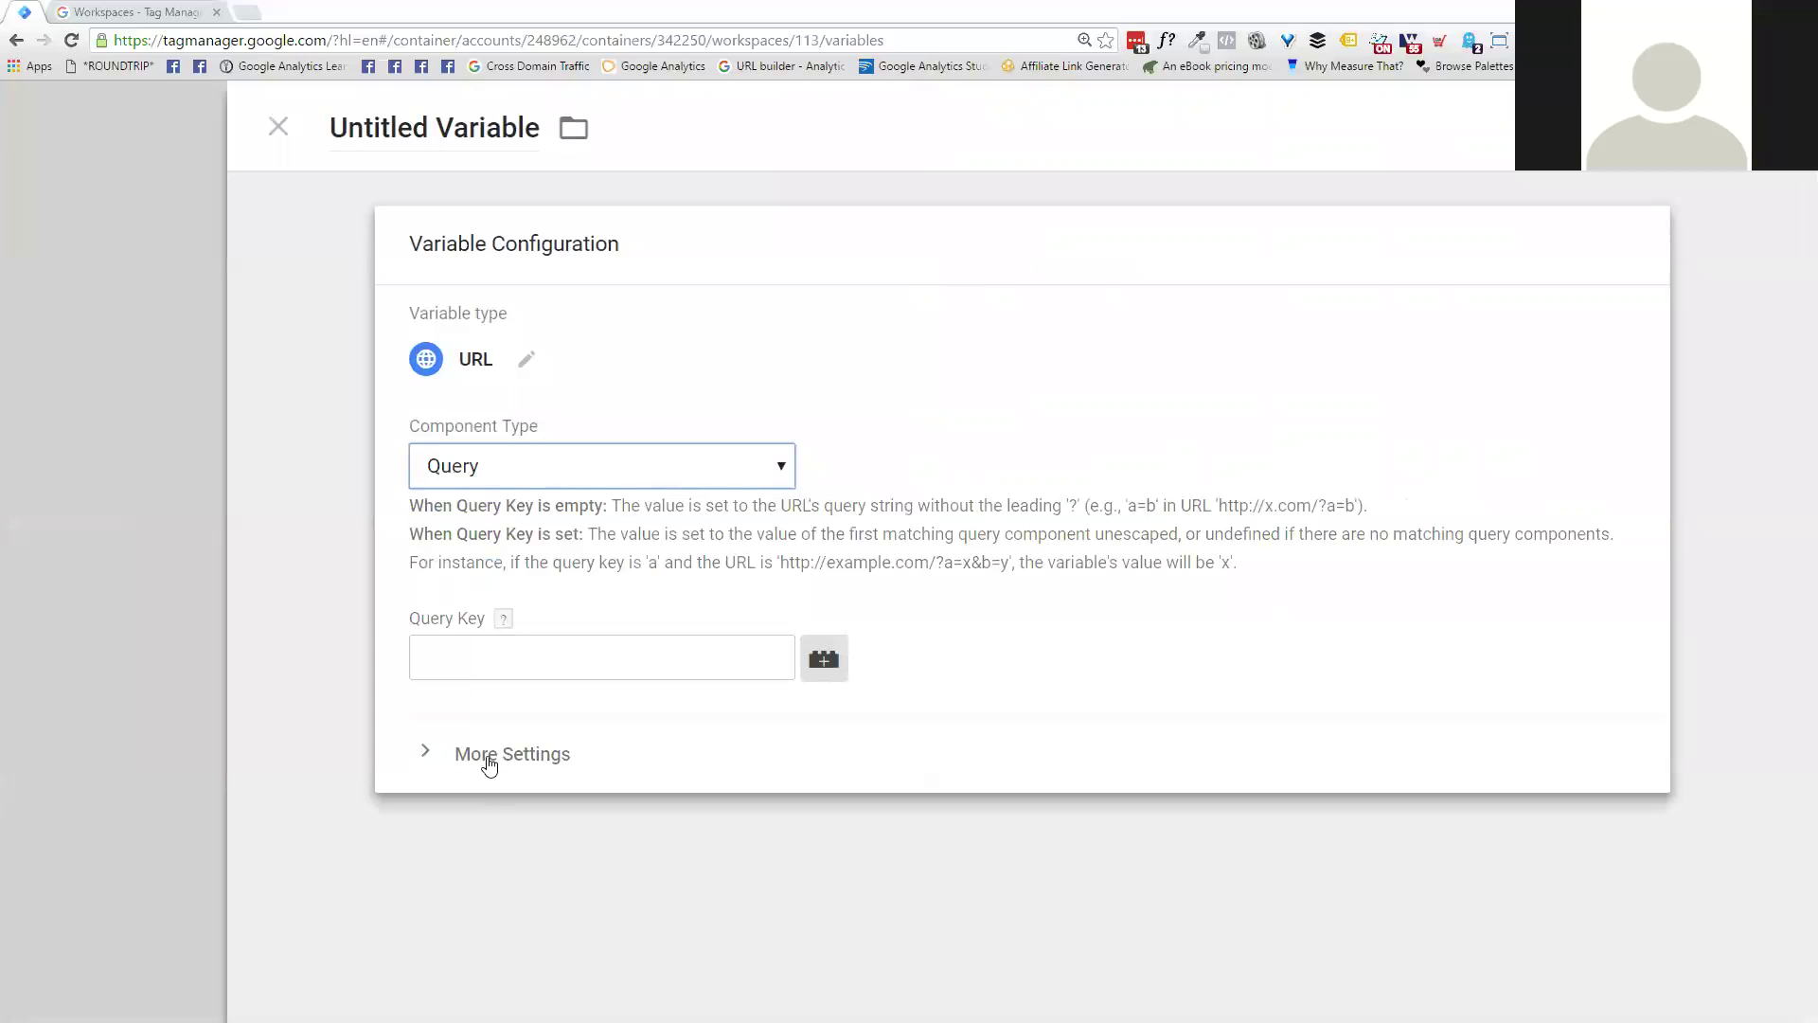
{"action": "left_click", "coordinate": [278, 126]}
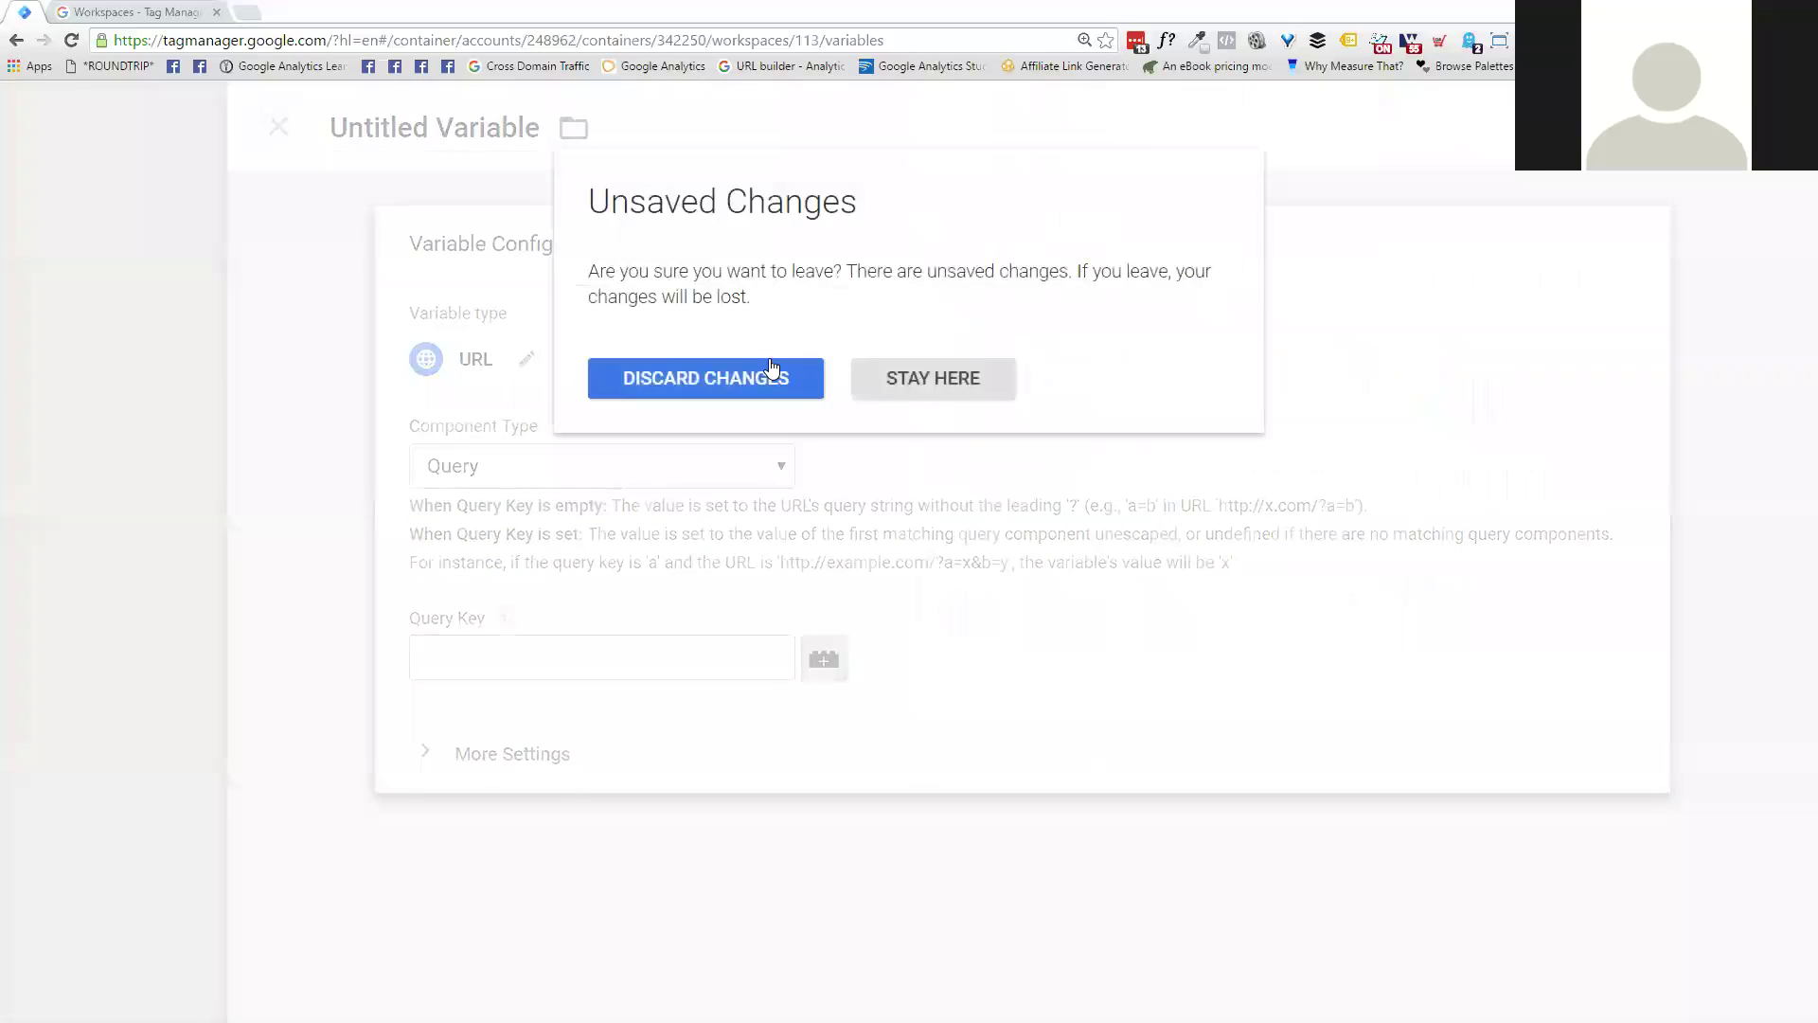
{"action": "left_click", "coordinate": [729, 378]}
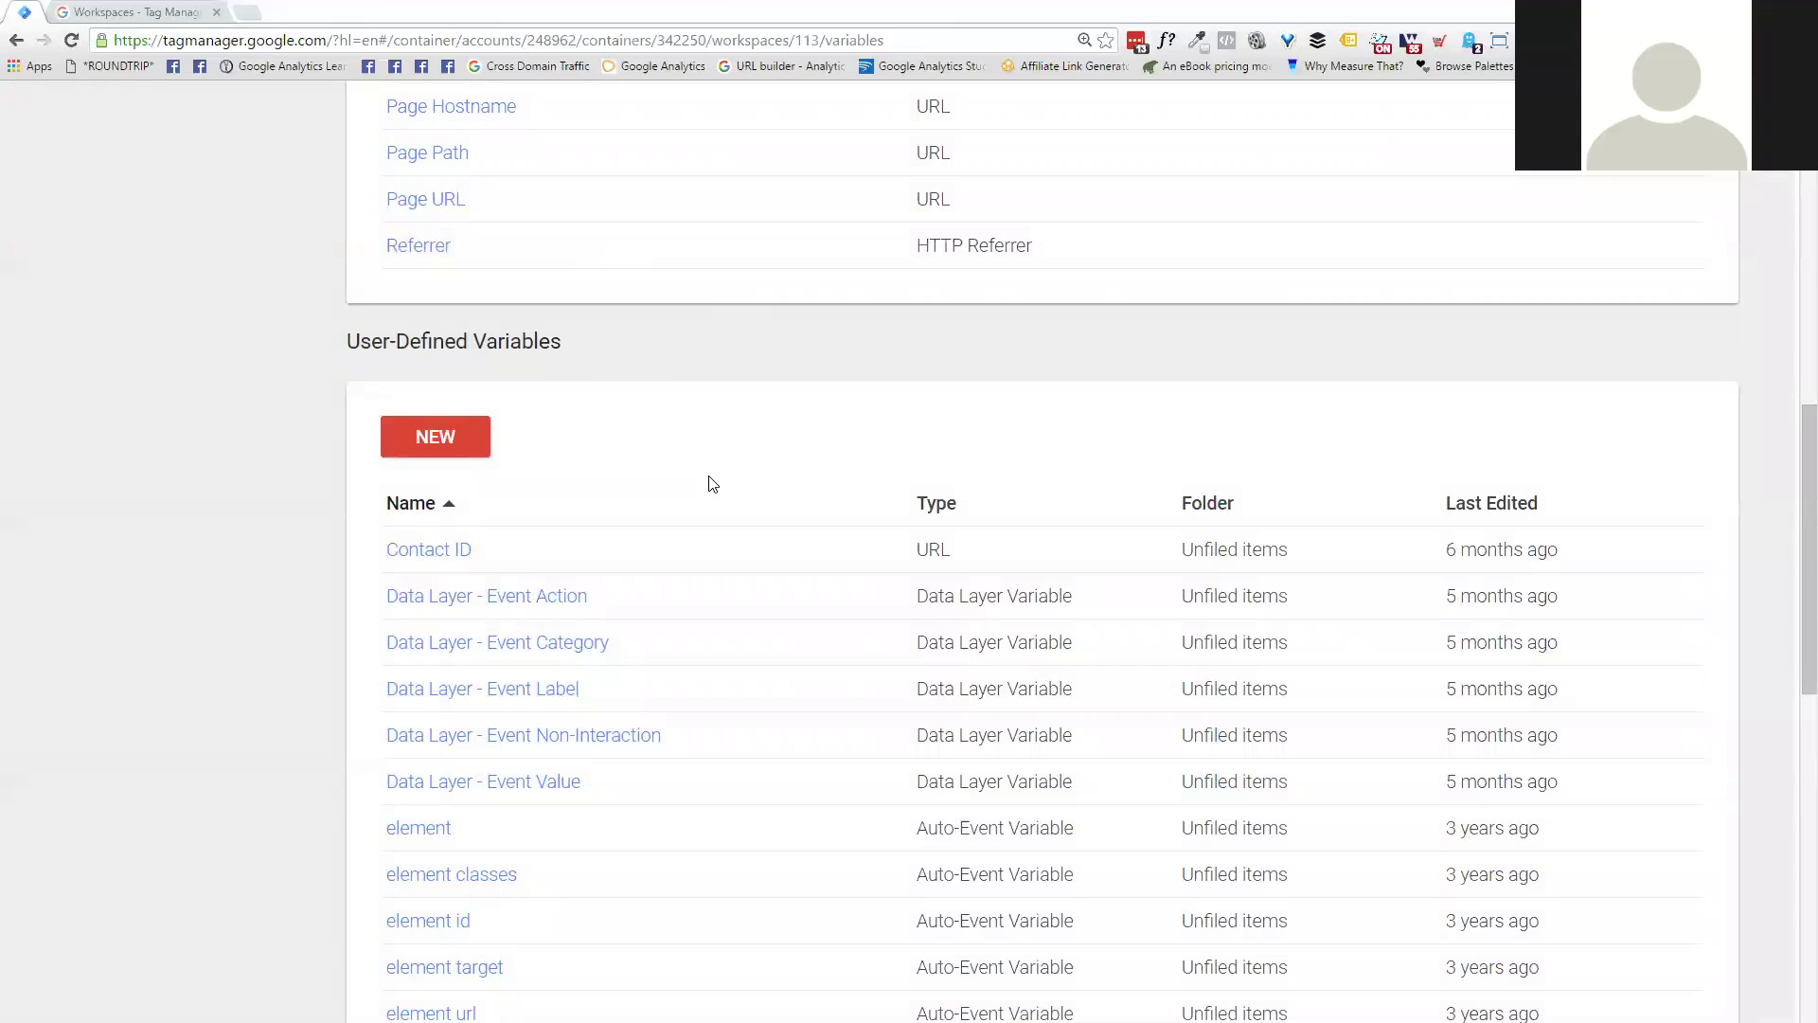
Step: View the container's list of workspaces, and return to the Default Workspace's variables
{"action": "scroll", "coordinate": [712, 484], "scroll_direction": "up", "scroll_amount": 15}
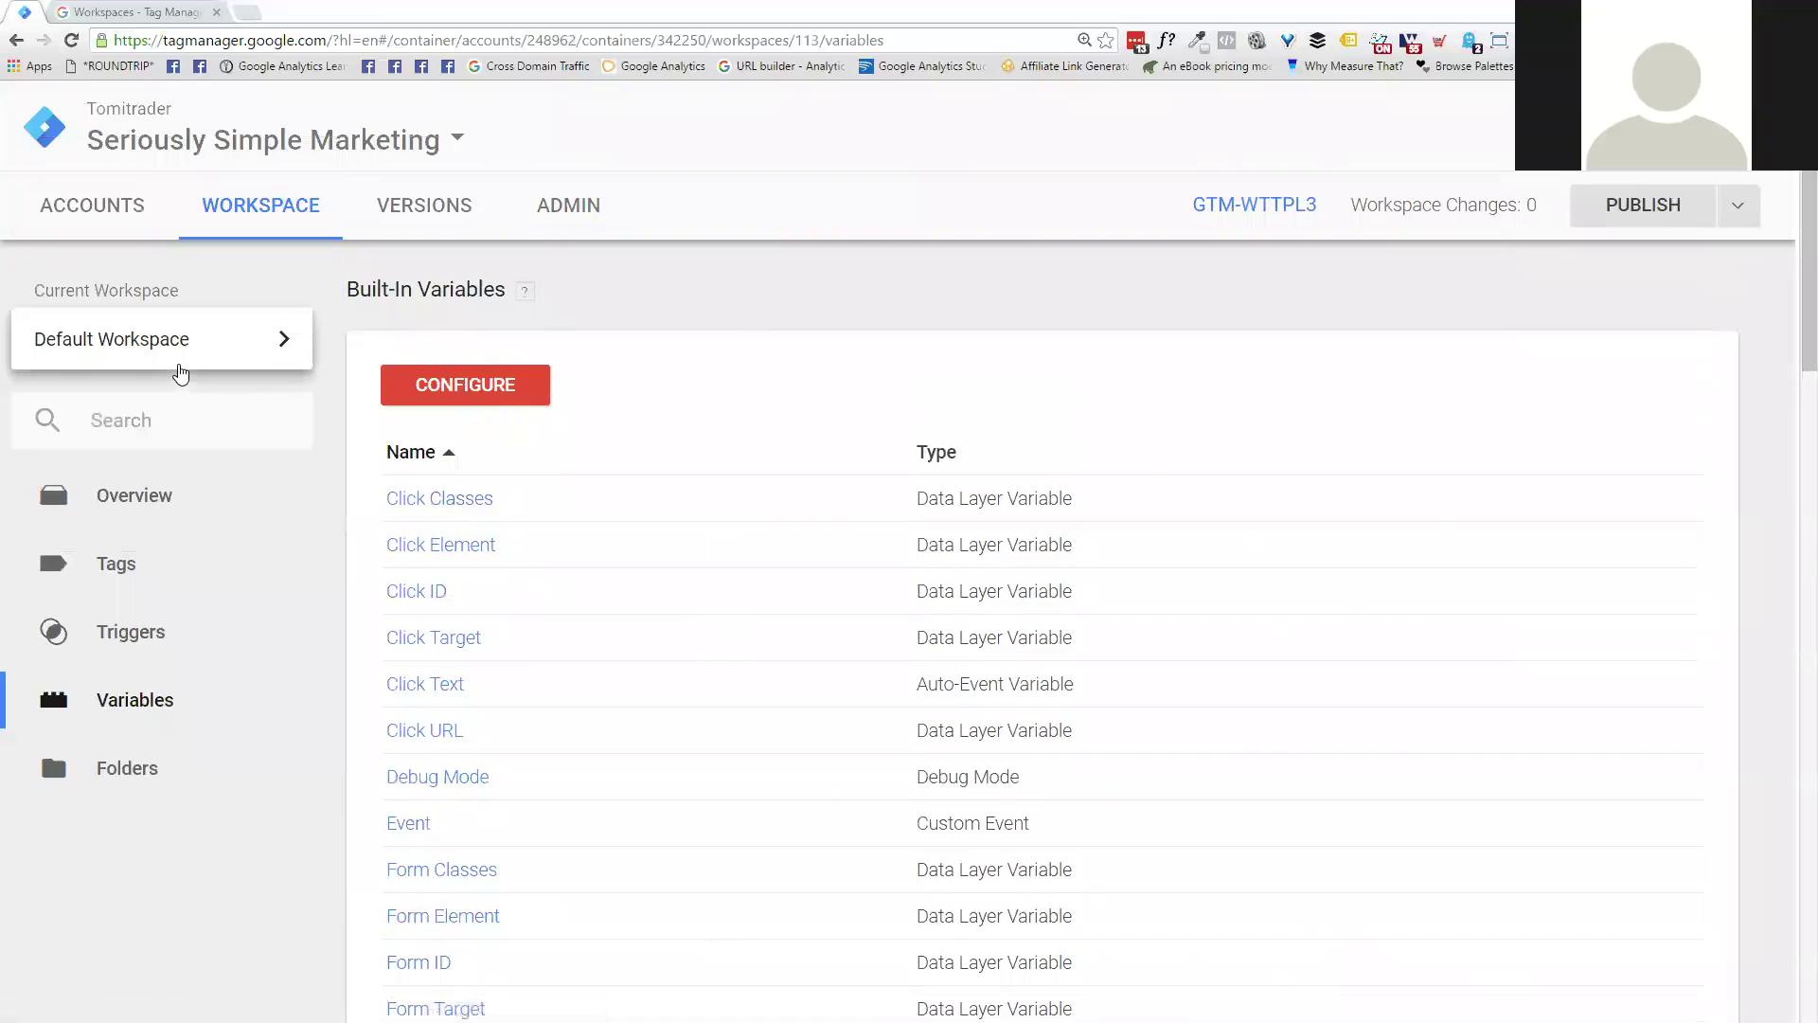
{"action": "left_click", "coordinate": [162, 357]}
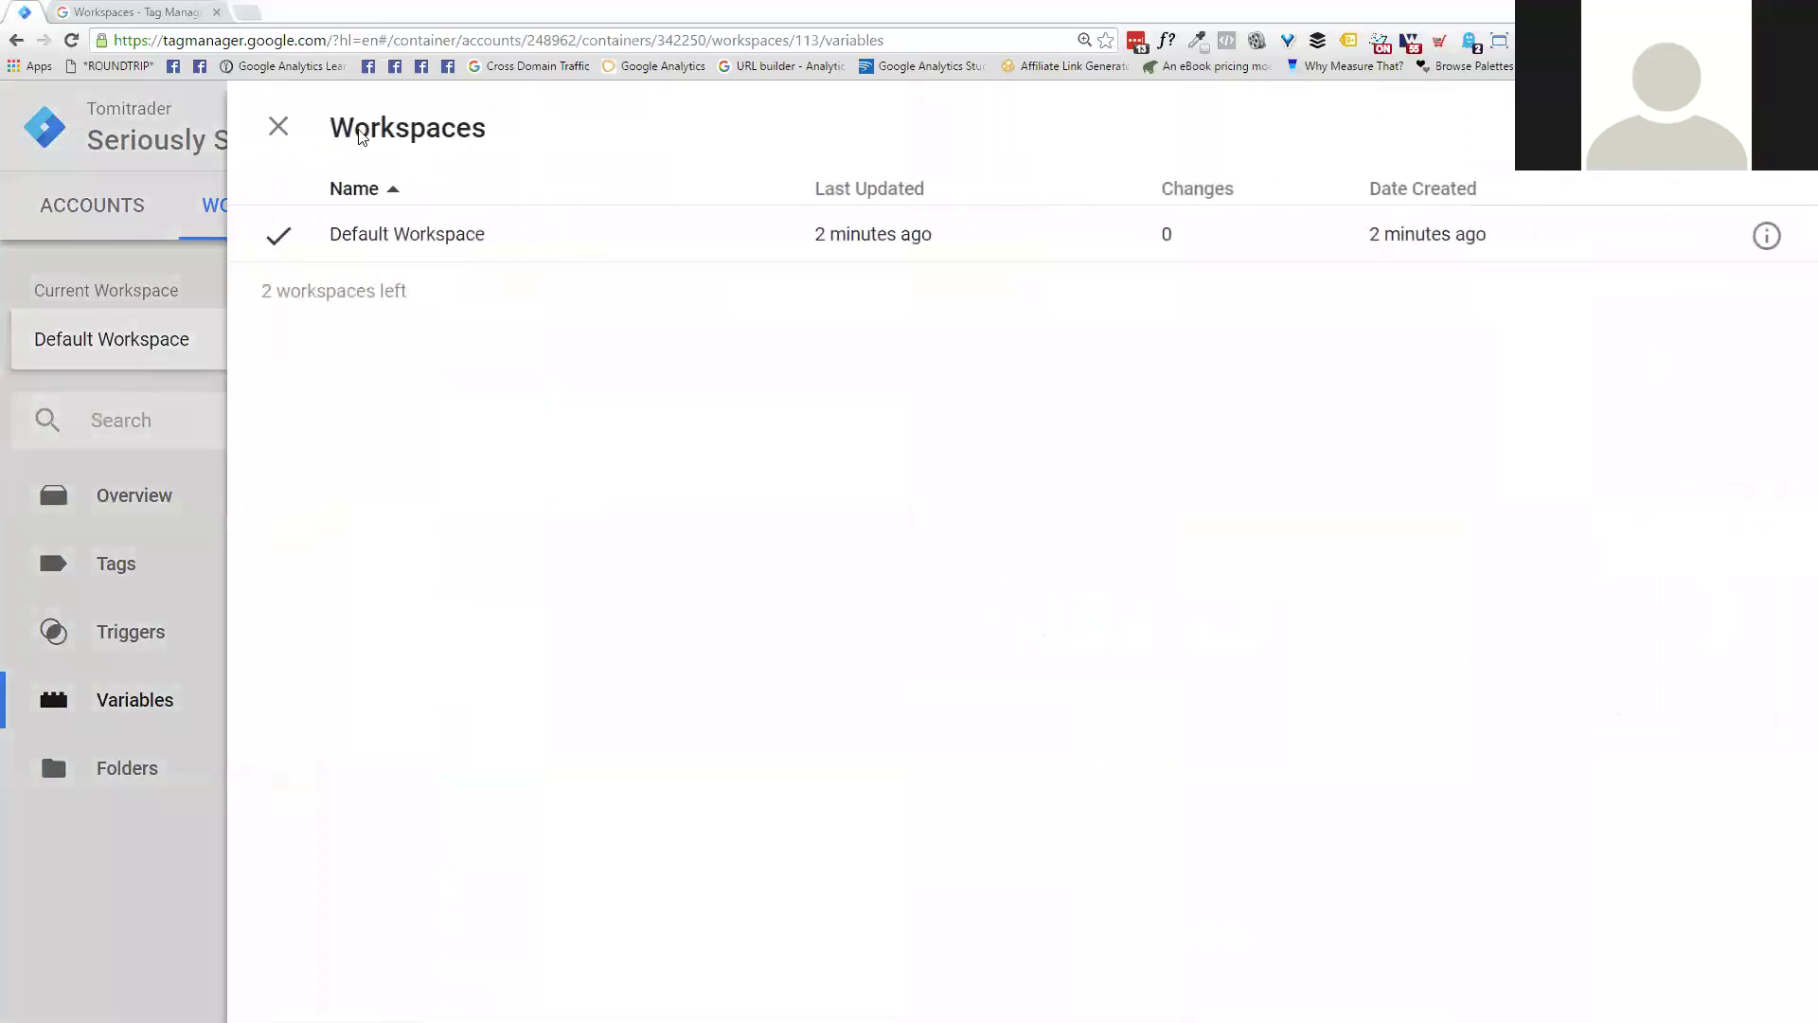
{"action": "left_click", "coordinate": [278, 133]}
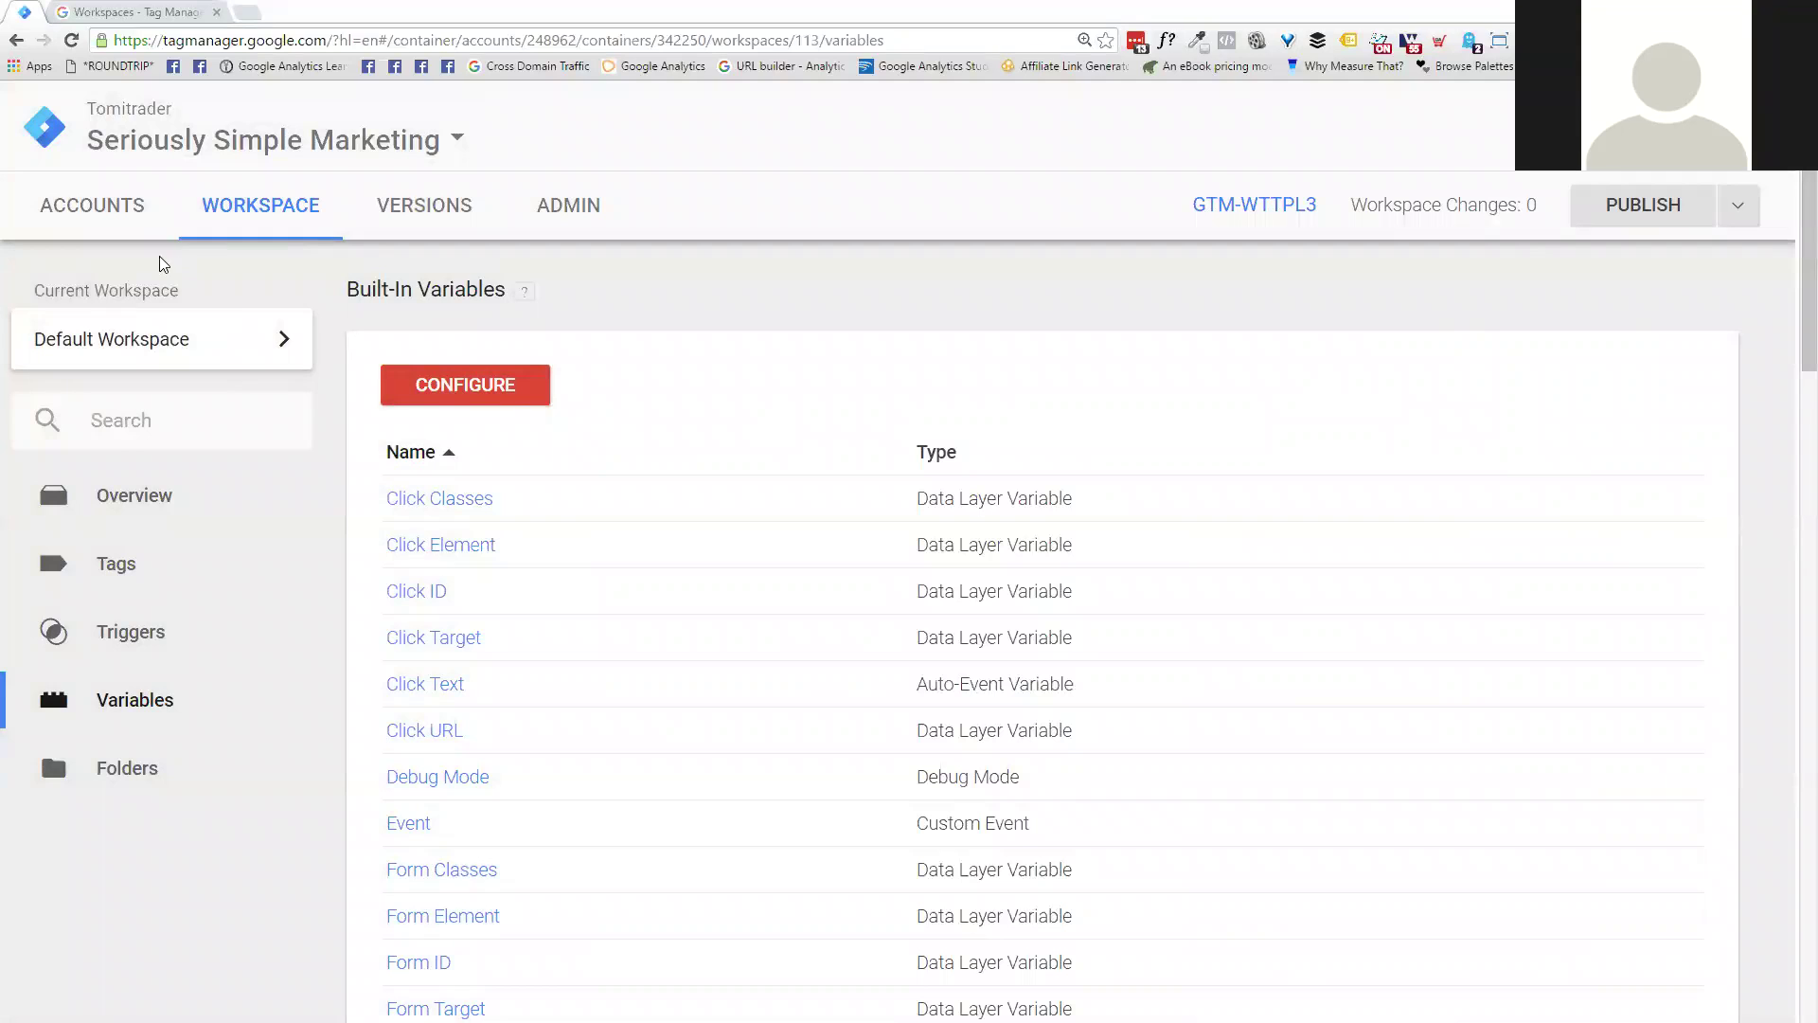
Step: Search the workspace for "page", and narrow the search to "pageview"
{"action": "left_click", "coordinate": [175, 428]}
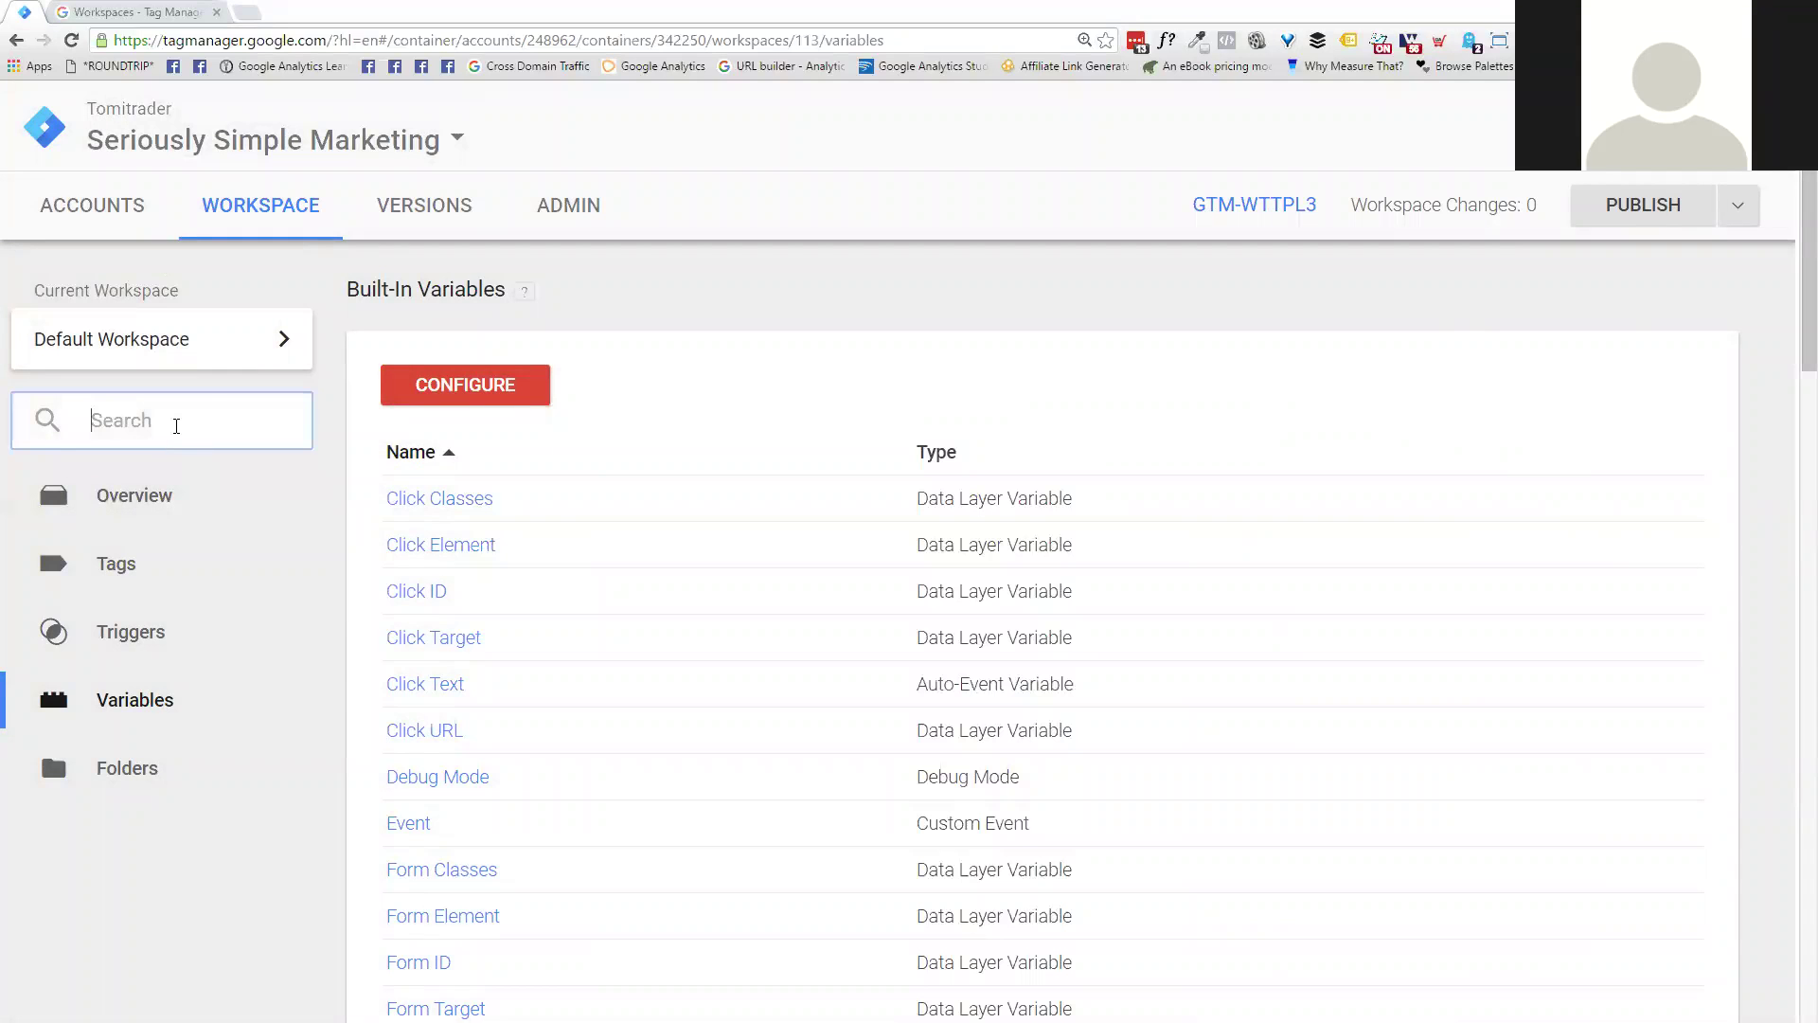
{"action": "type", "text": "page"}
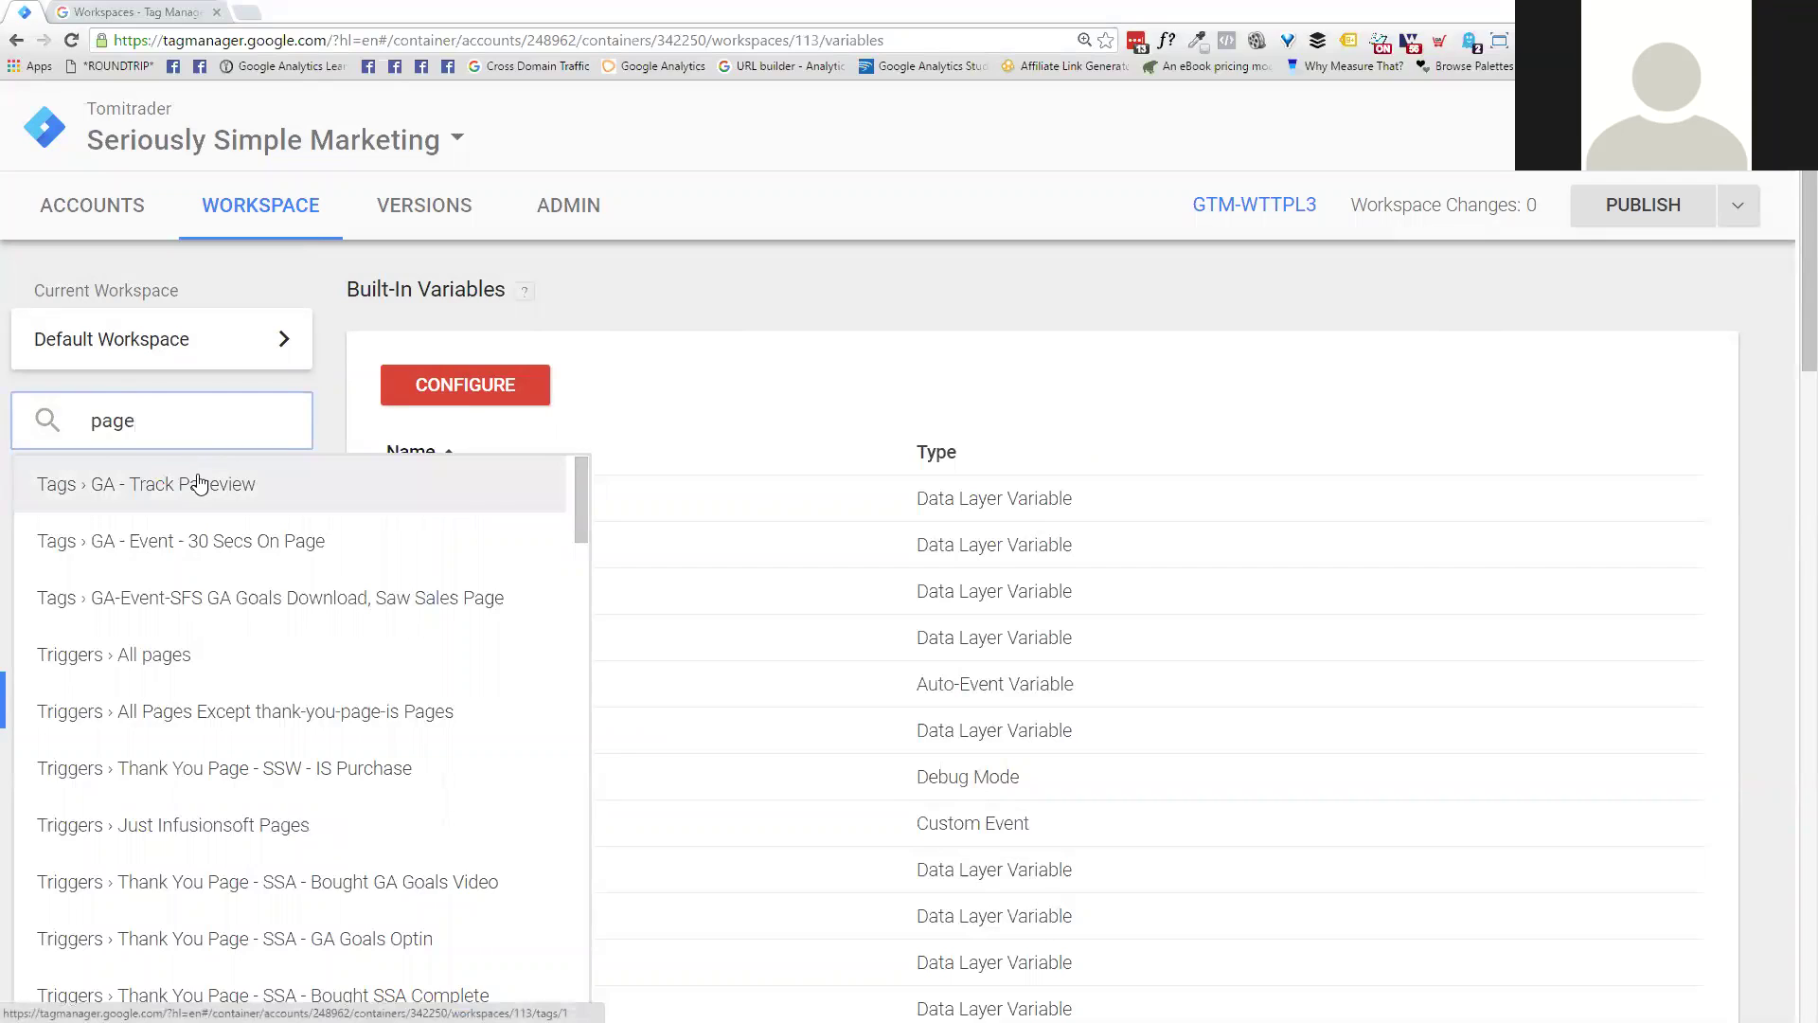
{"action": "type", "text": "view"}
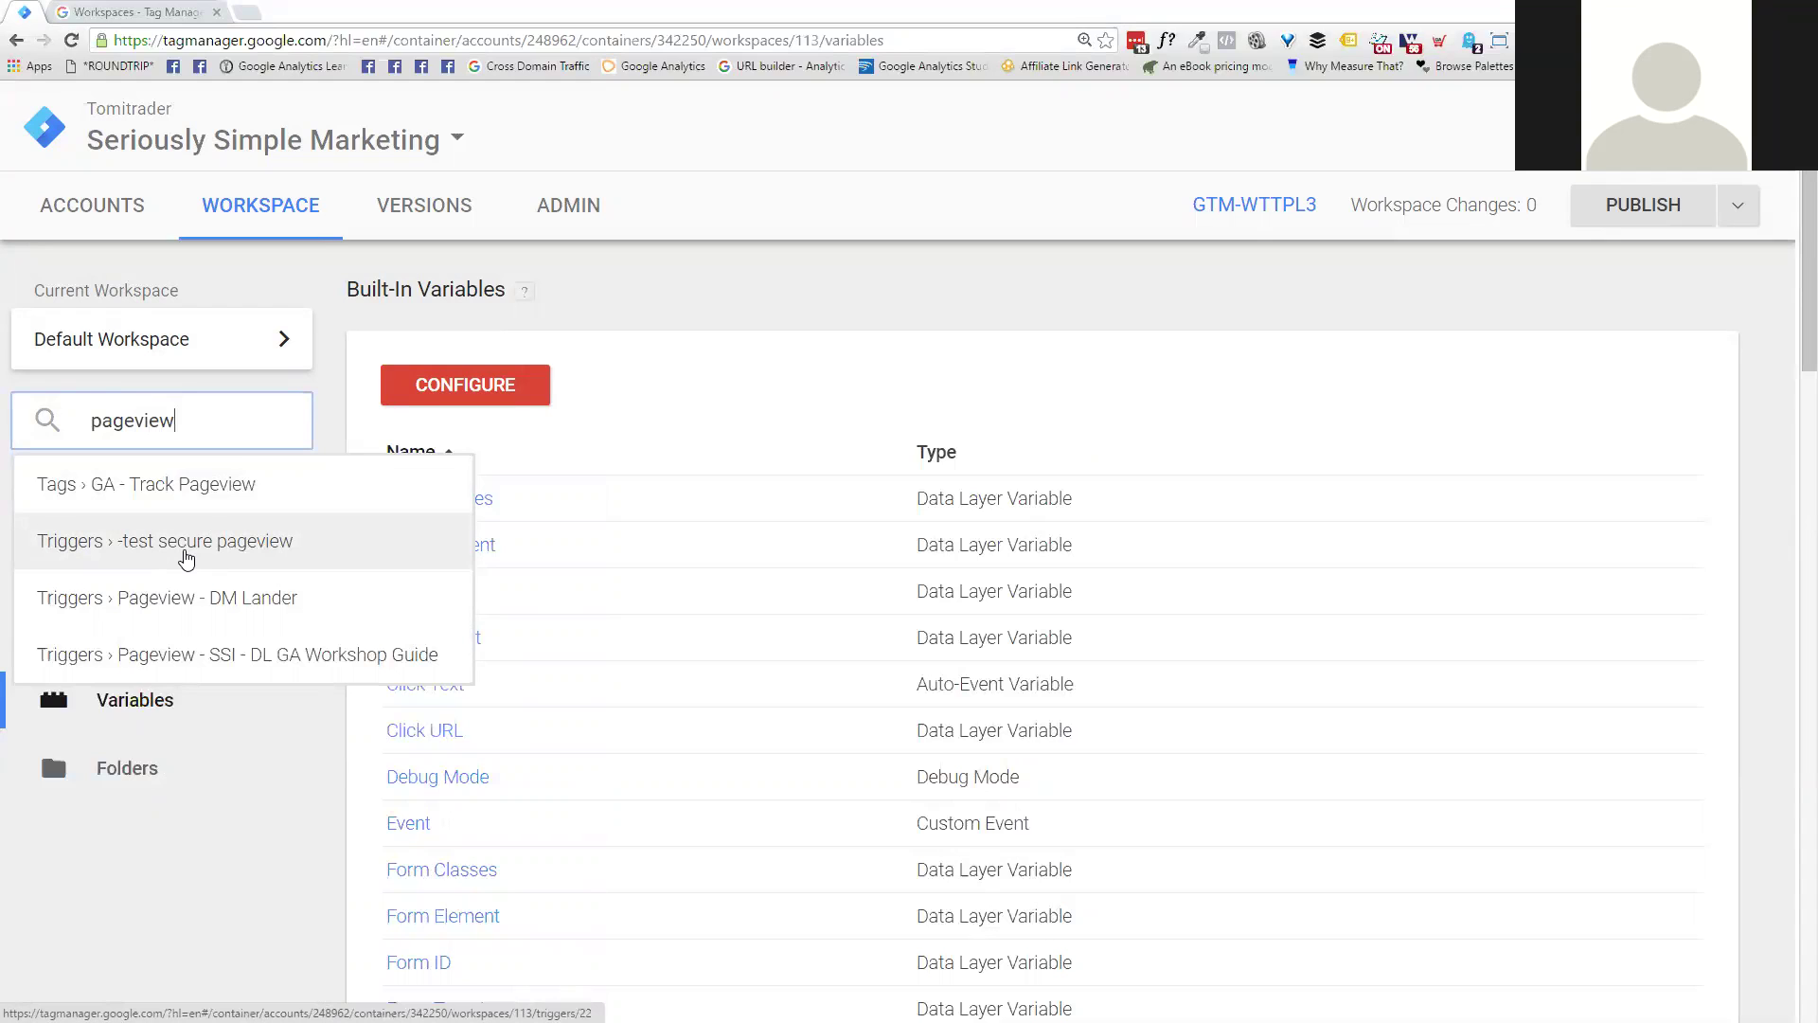
Step: Search the workspace for "pixel" instead, look through the matching items, and clear the search
{"action": "double_click", "coordinate": [208, 426]}
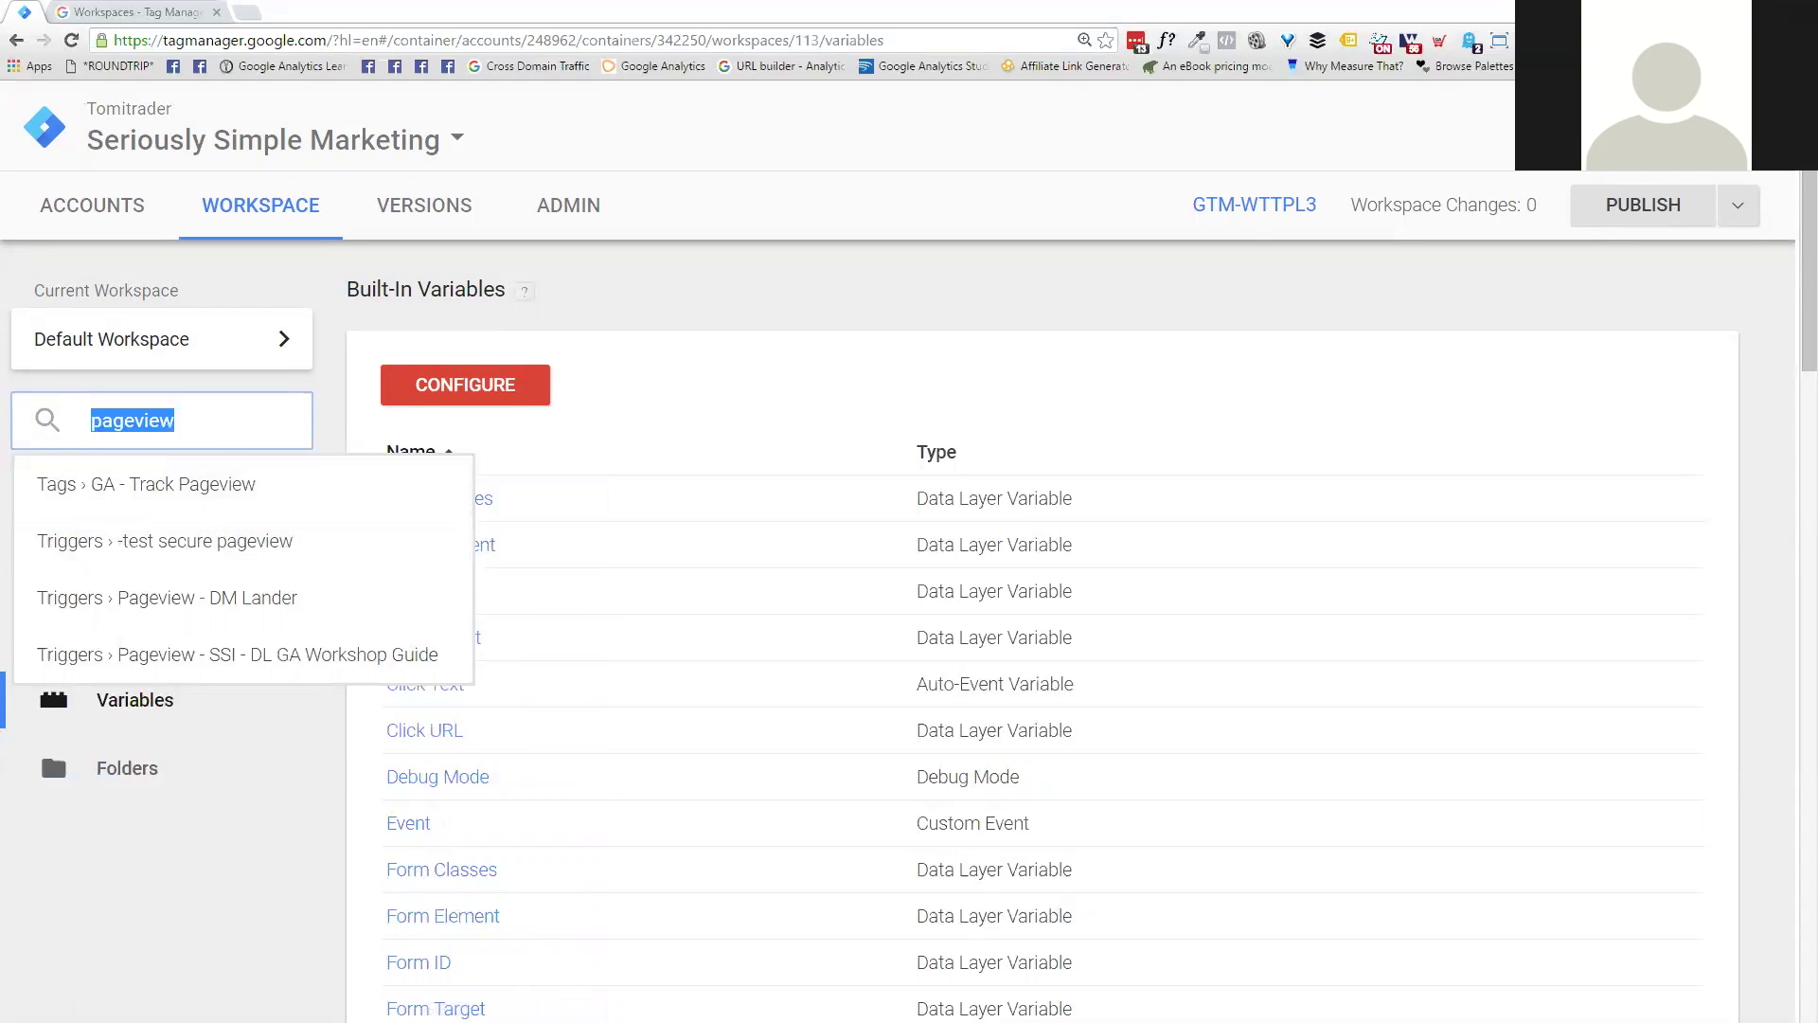
{"action": "type", "text": "face"}
{"action": "key", "text": "BackSpace"}
{"action": "key", "text": "BackSpace"}
{"action": "key", "text": "BackSpace"}
{"action": "key", "text": "BackSpace"}
{"action": "type", "text": "pixel"}
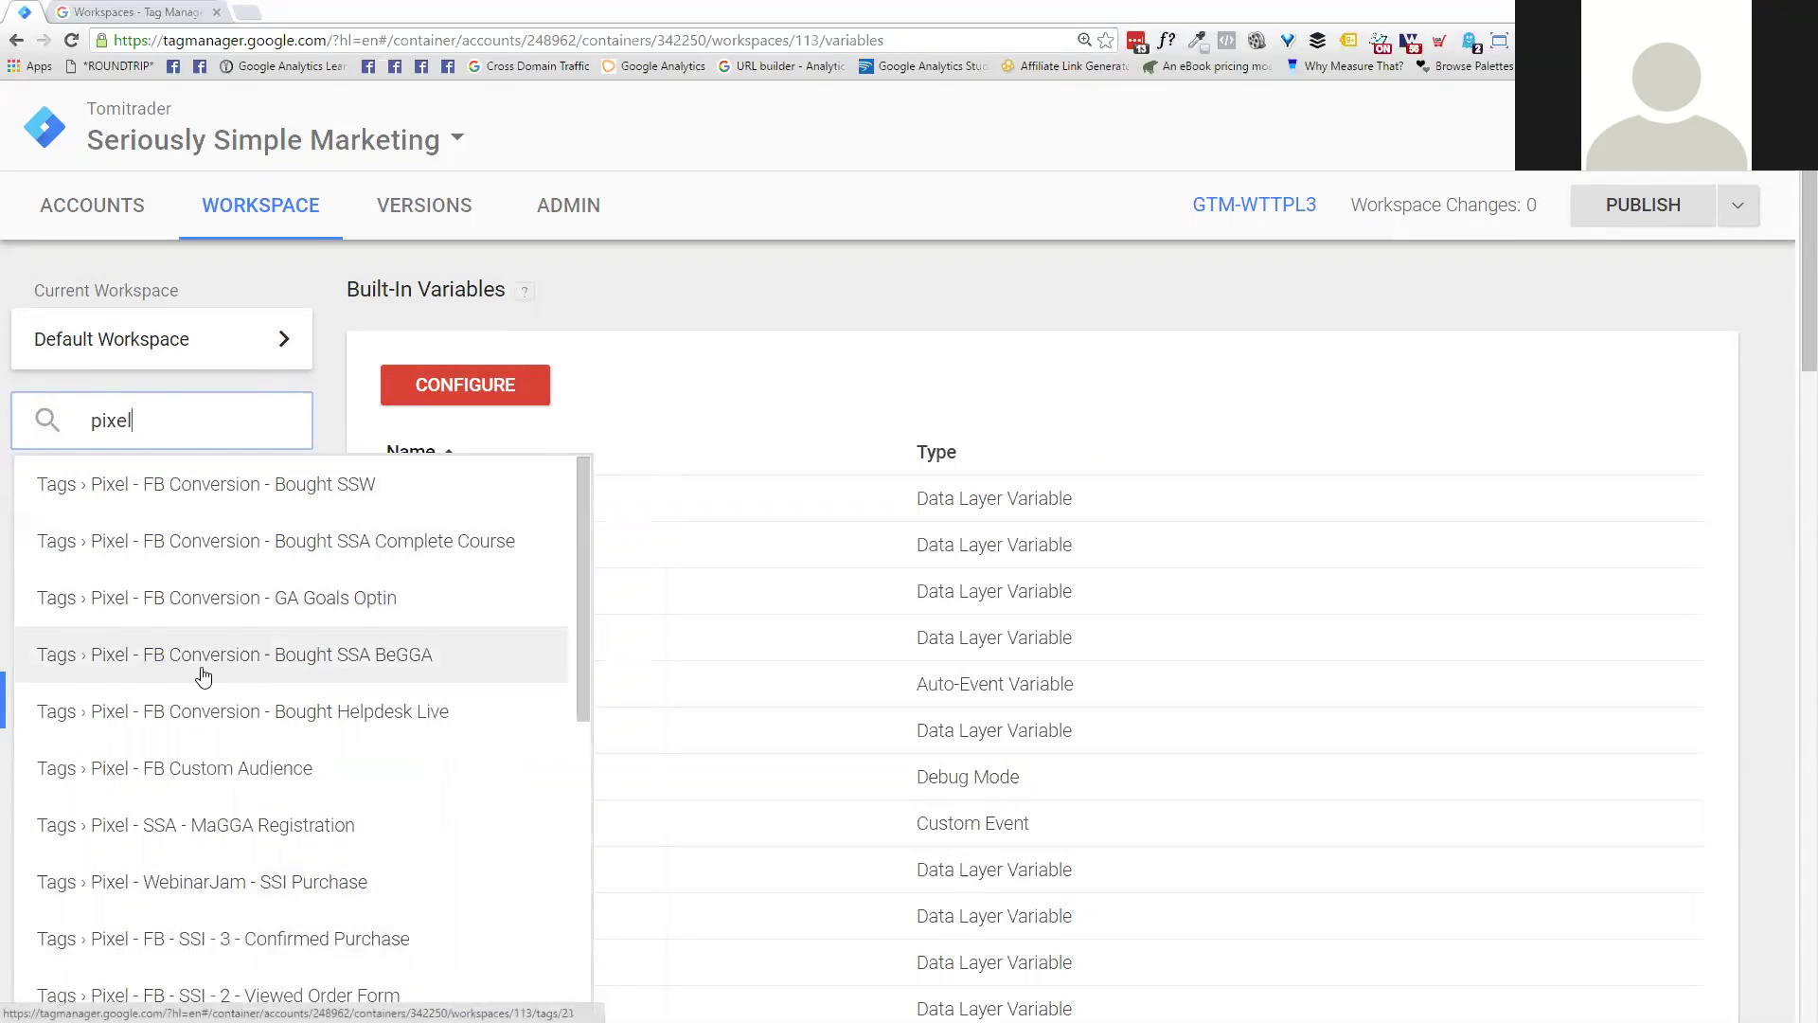
{"action": "scroll", "coordinate": [203, 674], "scroll_direction": "down", "scroll_amount": 6}
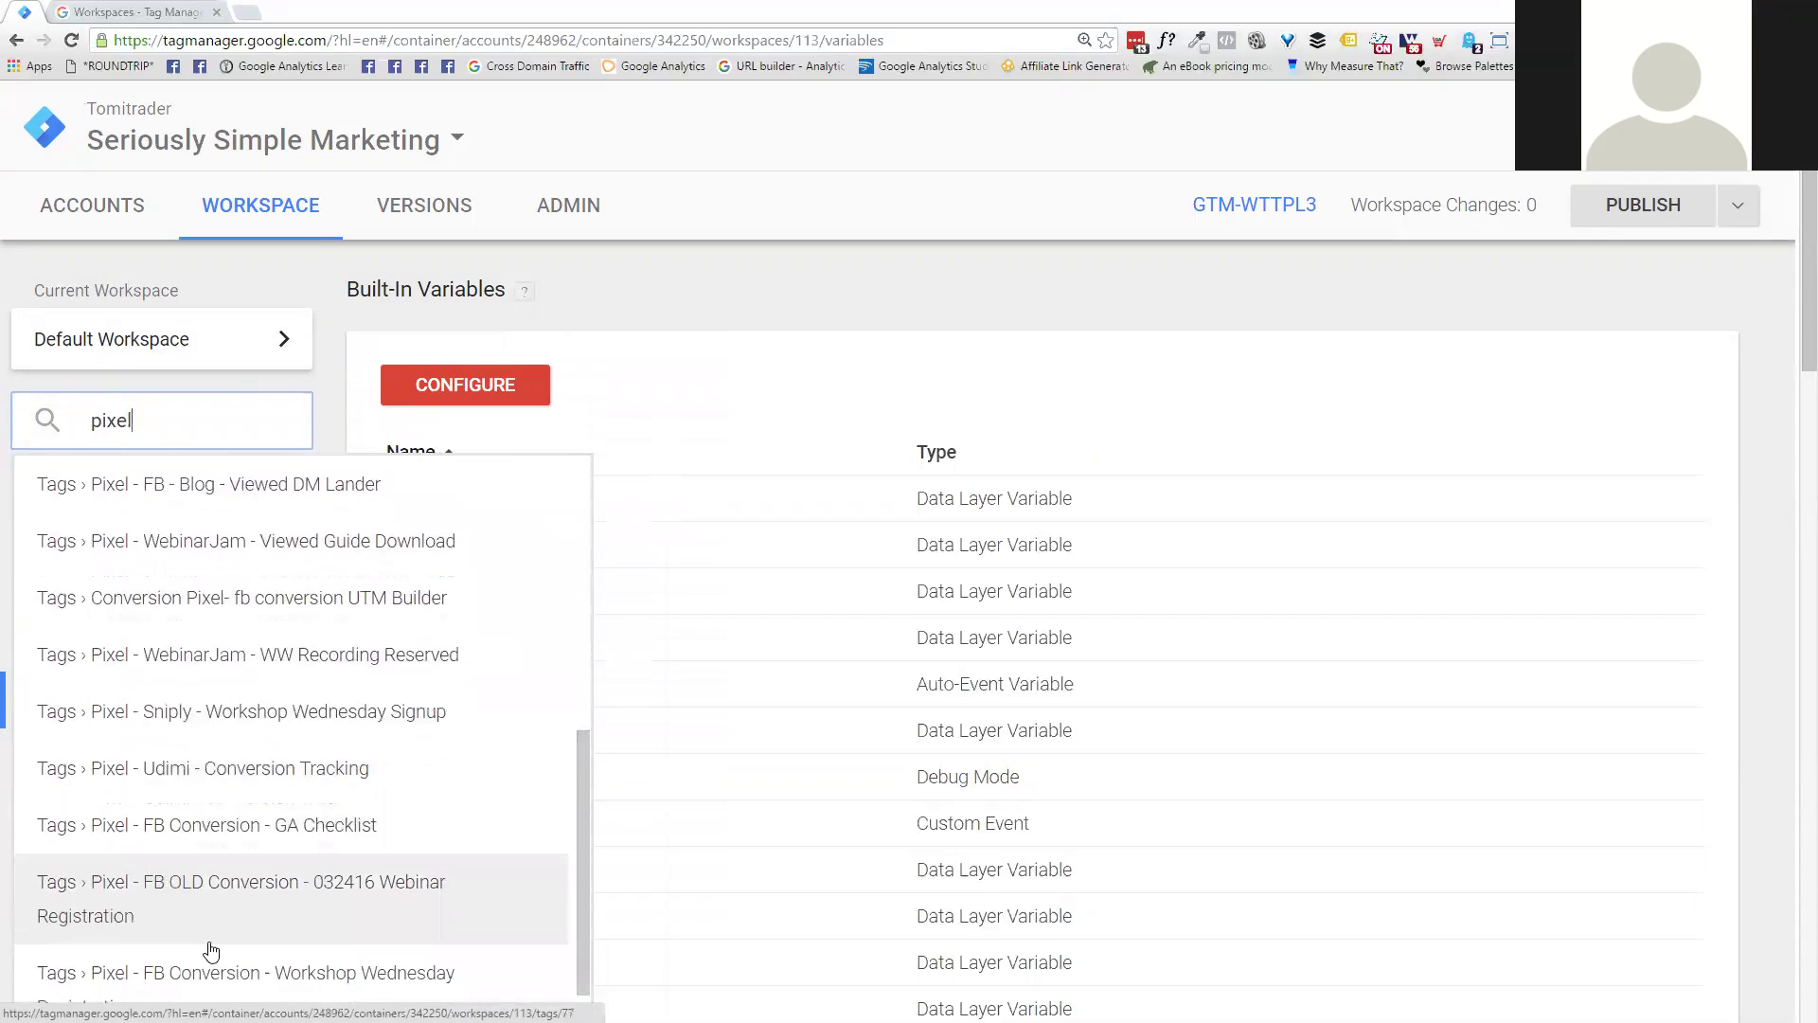
{"action": "scroll", "coordinate": [211, 949], "scroll_direction": "up", "scroll_amount": 8}
{"action": "key", "text": "ctrl+a"}
{"action": "key", "text": "BackSpace"}
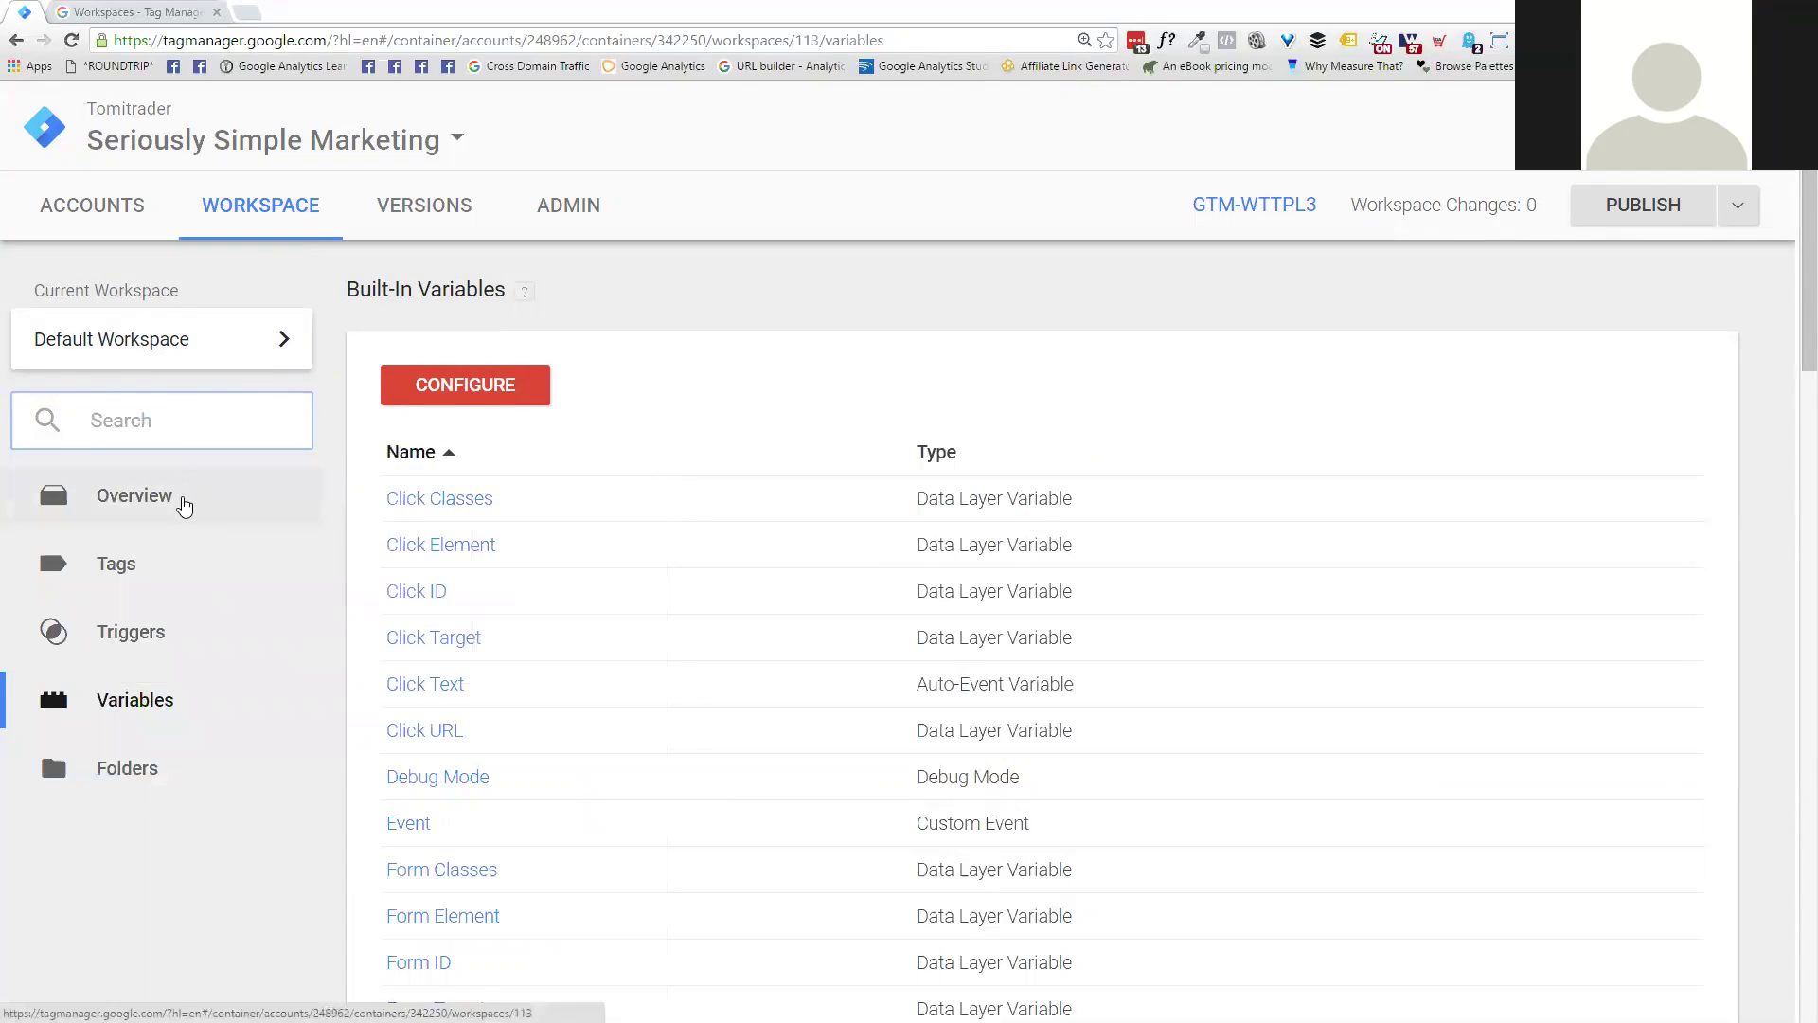
Step: View the workspace's folders, and examine its overview and activity history
{"action": "left_click", "coordinate": [123, 772]}
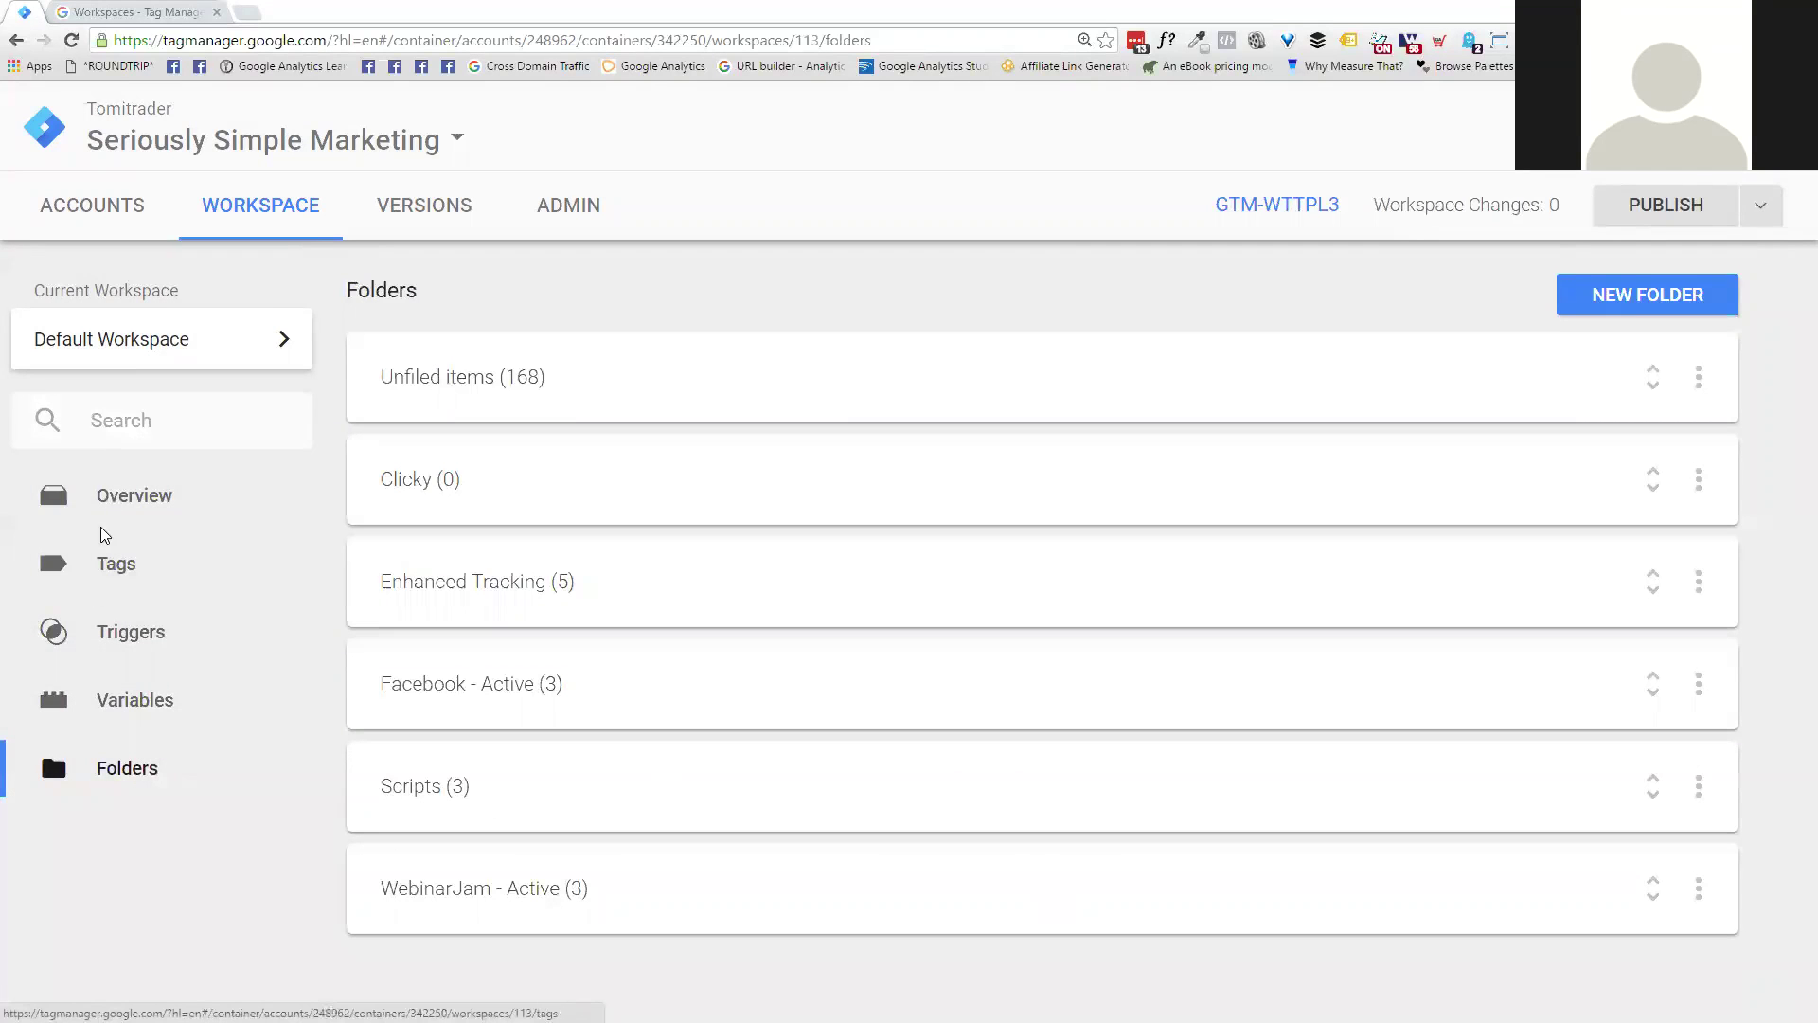
{"action": "left_click", "coordinate": [102, 502]}
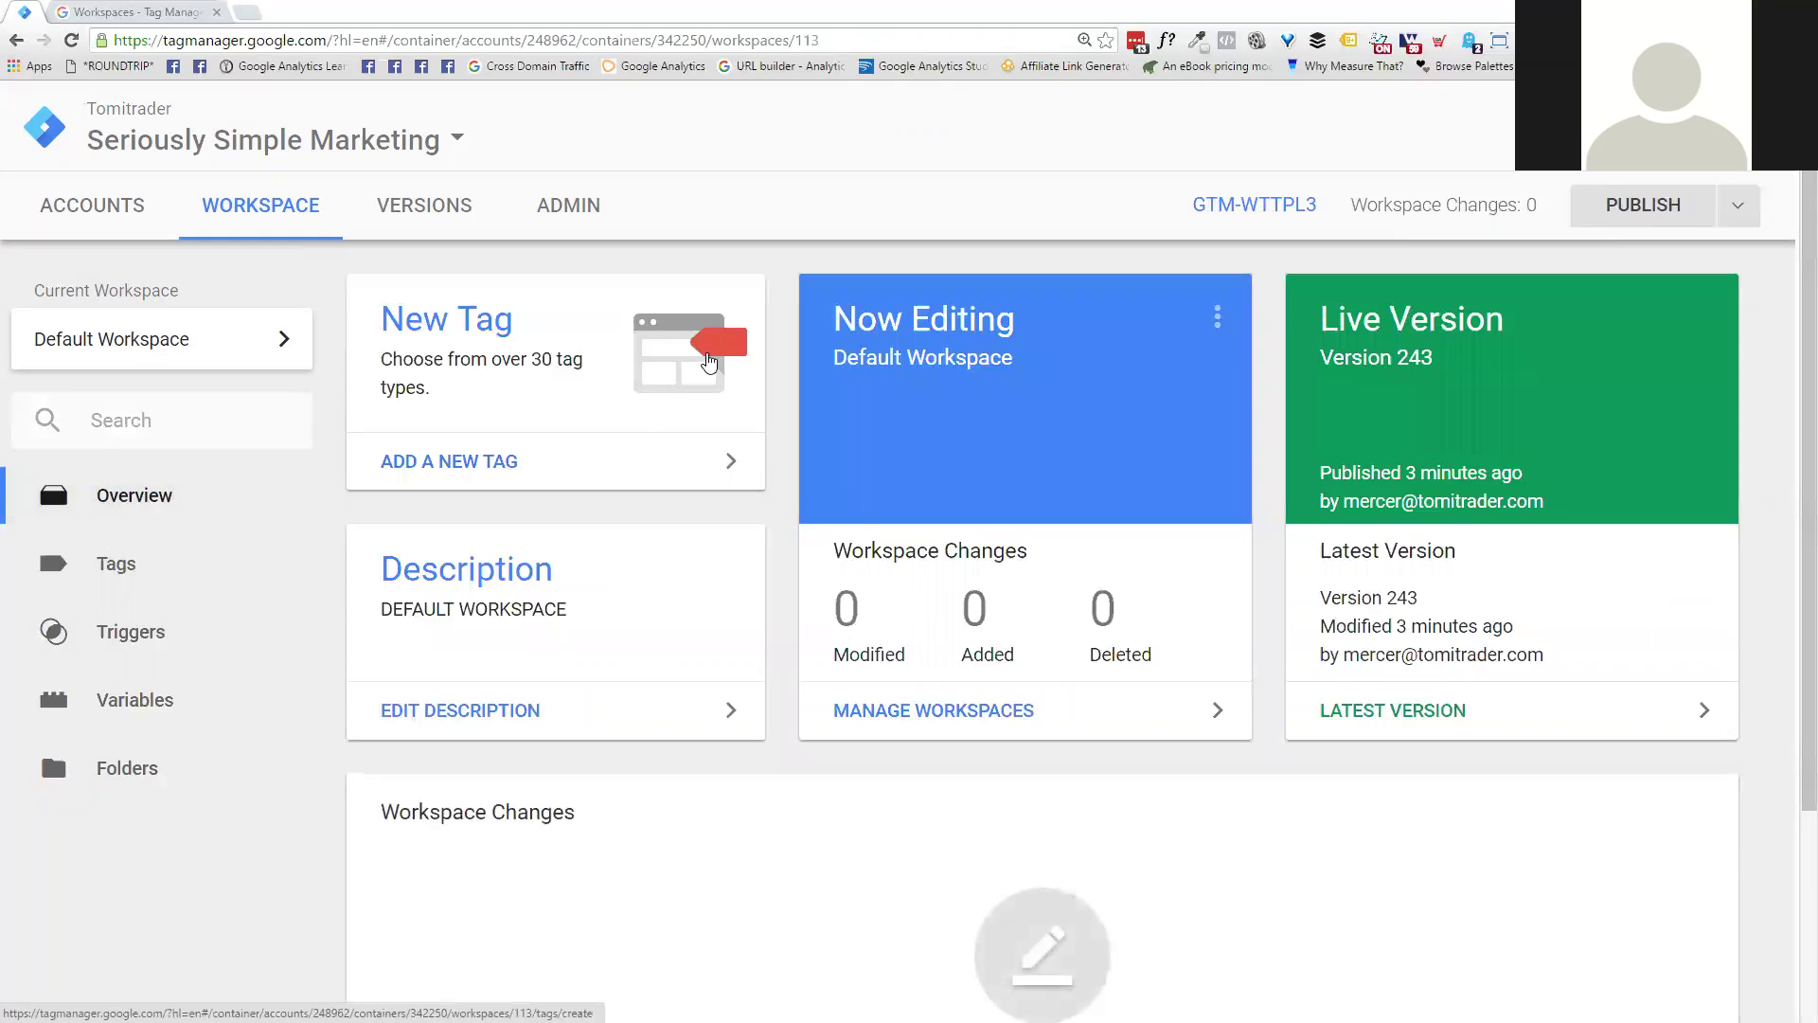
{"action": "scroll", "coordinate": [1088, 677], "scroll_direction": "down", "scroll_amount": 3}
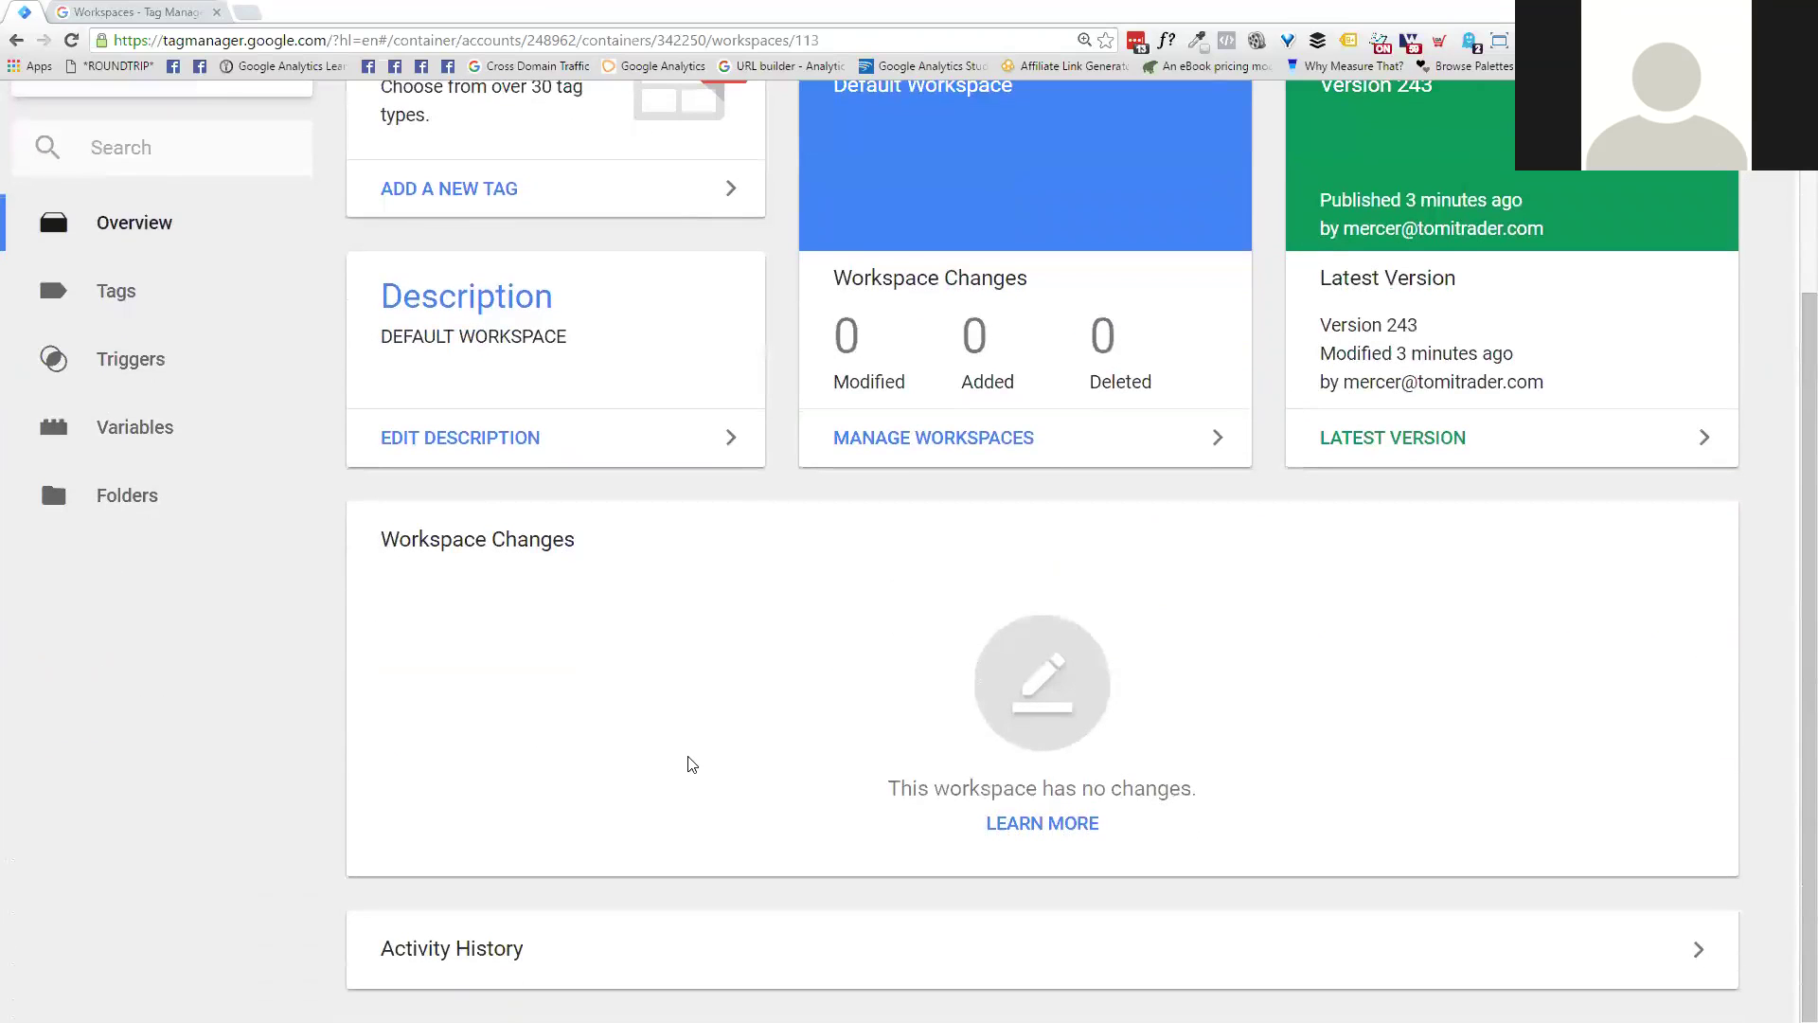
{"action": "left_click", "coordinate": [560, 949]}
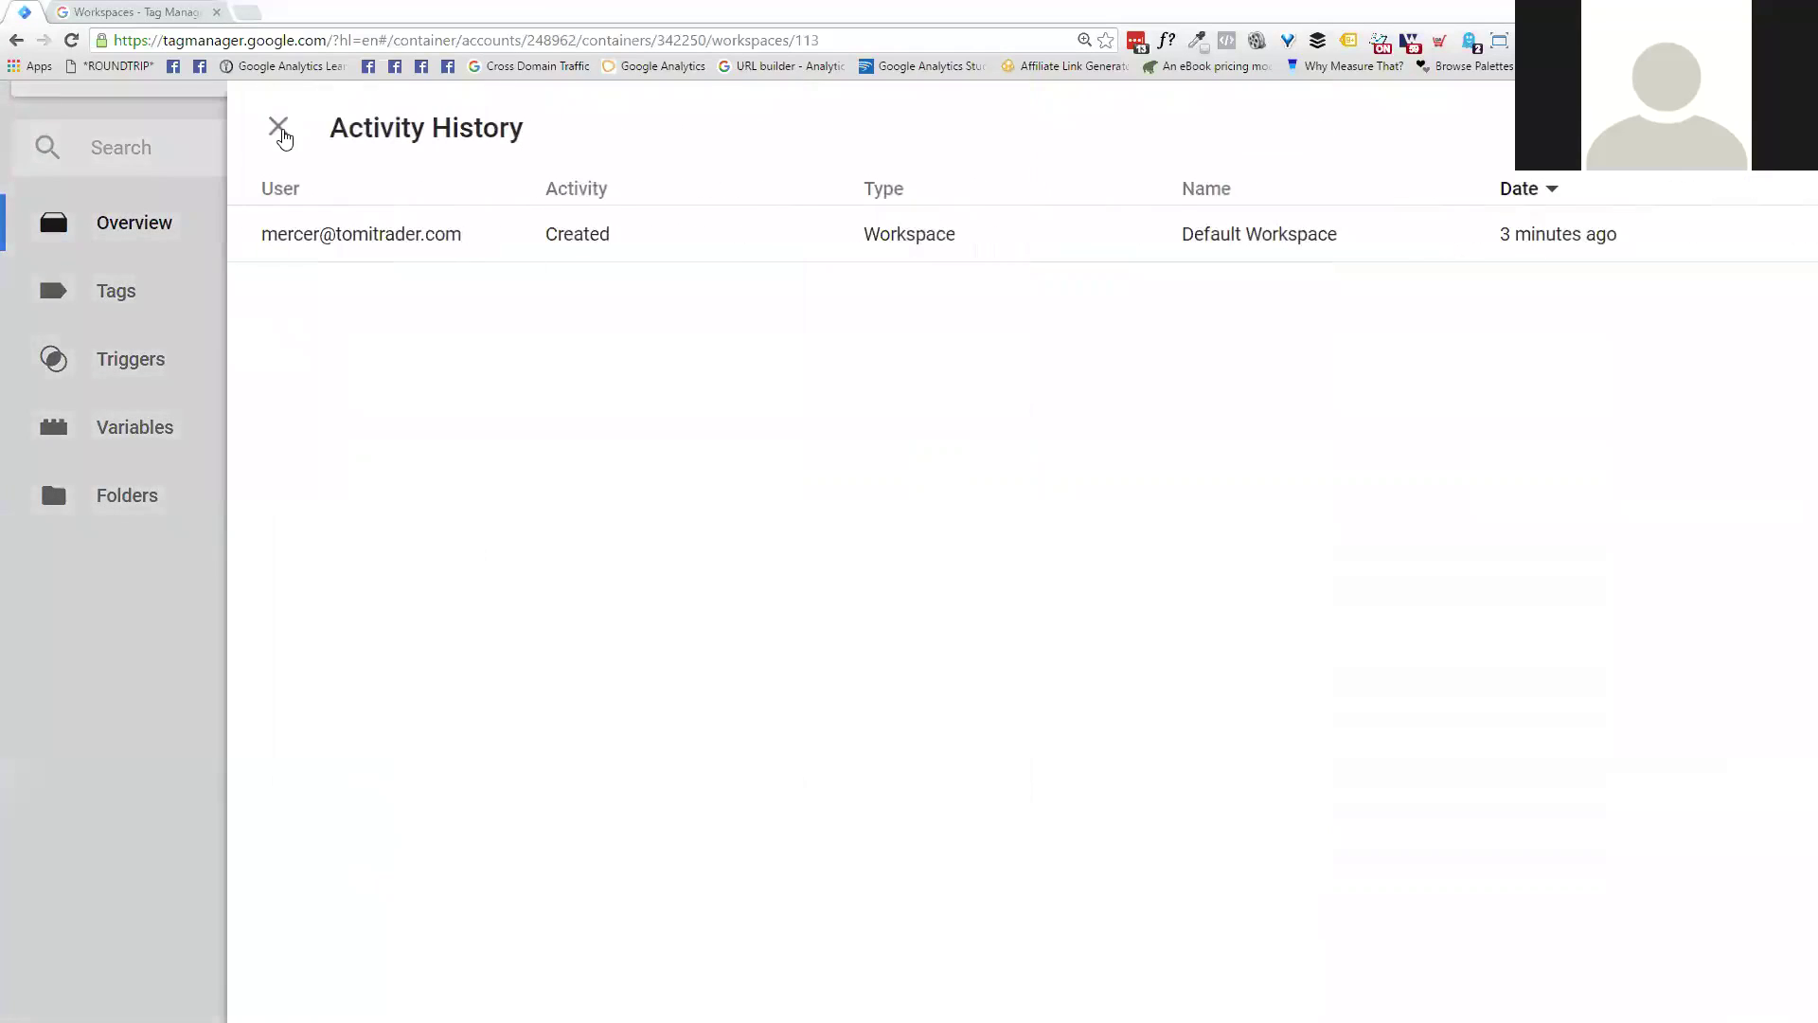
{"action": "left_click", "coordinate": [279, 127]}
{"action": "scroll", "coordinate": [223, 345], "scroll_direction": "up", "scroll_amount": 3}
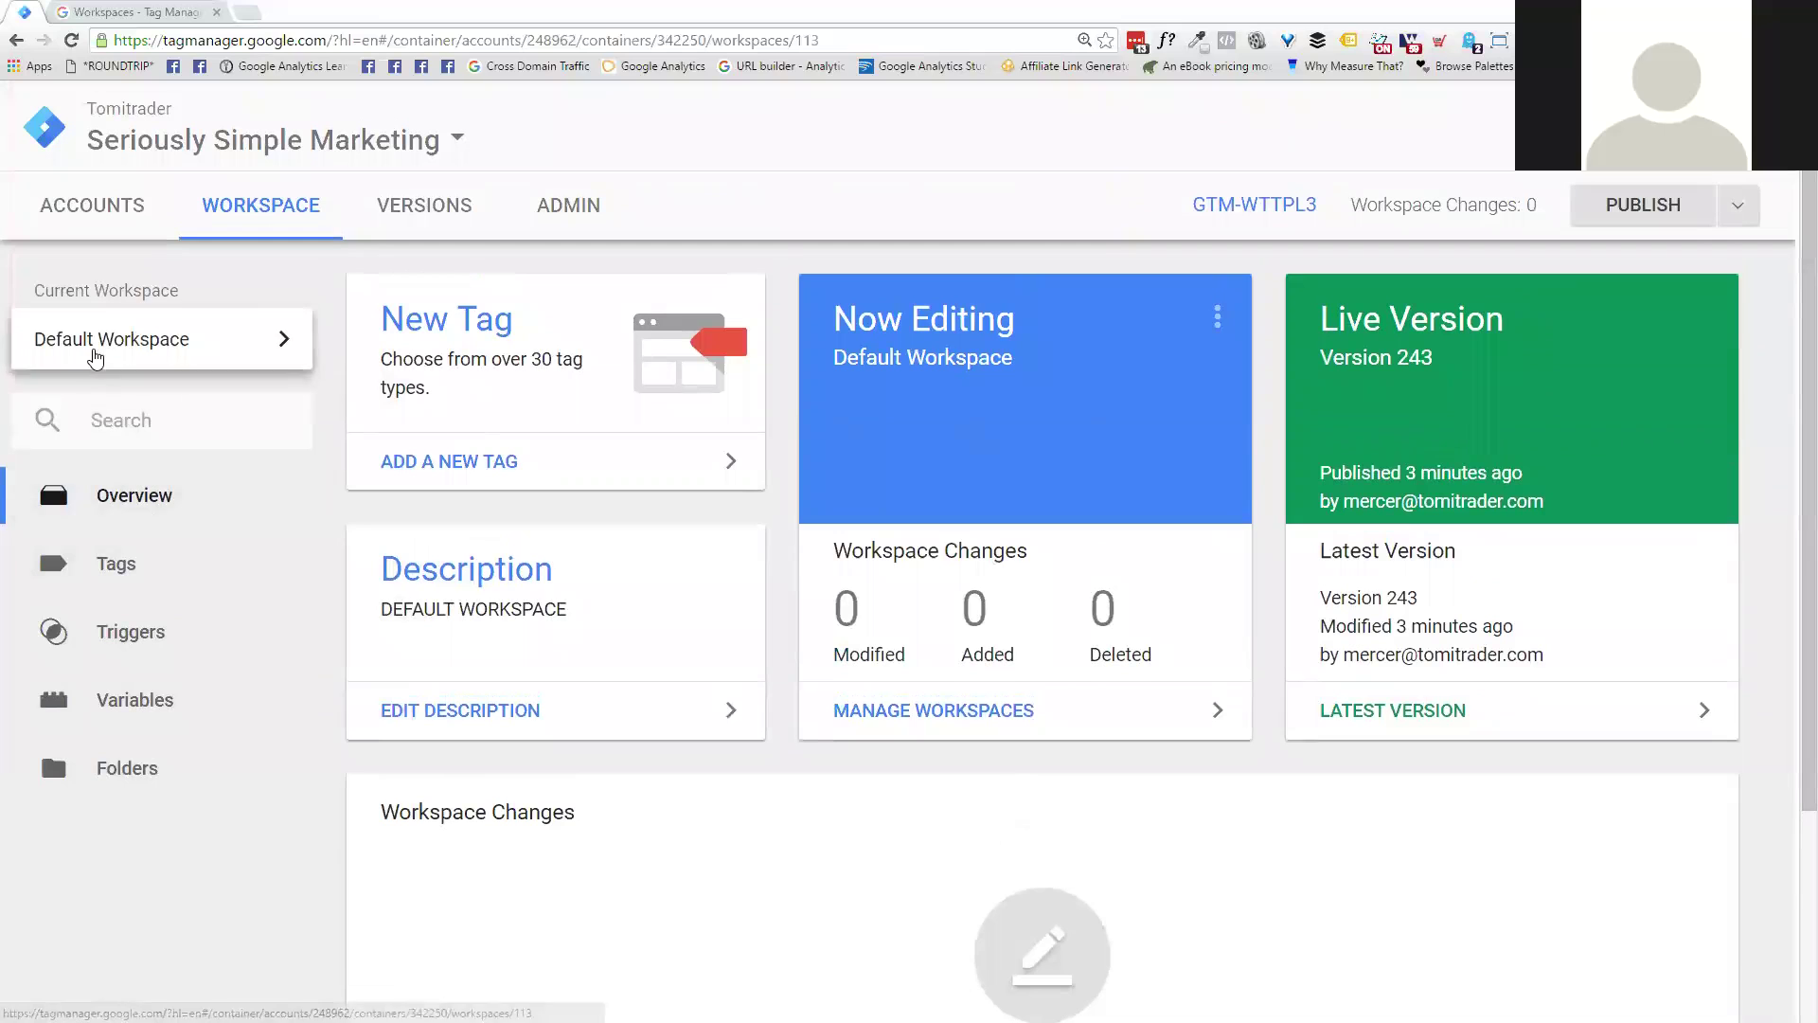